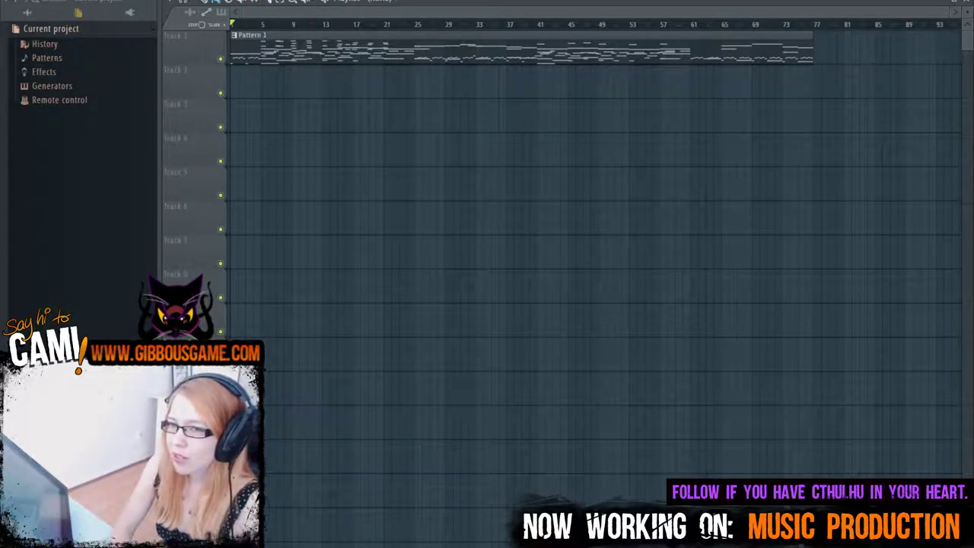
# Step: Save the changes to evil piano.flp while trying to open the recent project 31 mar.flp, and close the crashed program
pyautogui.hotkey('alt', 'f')
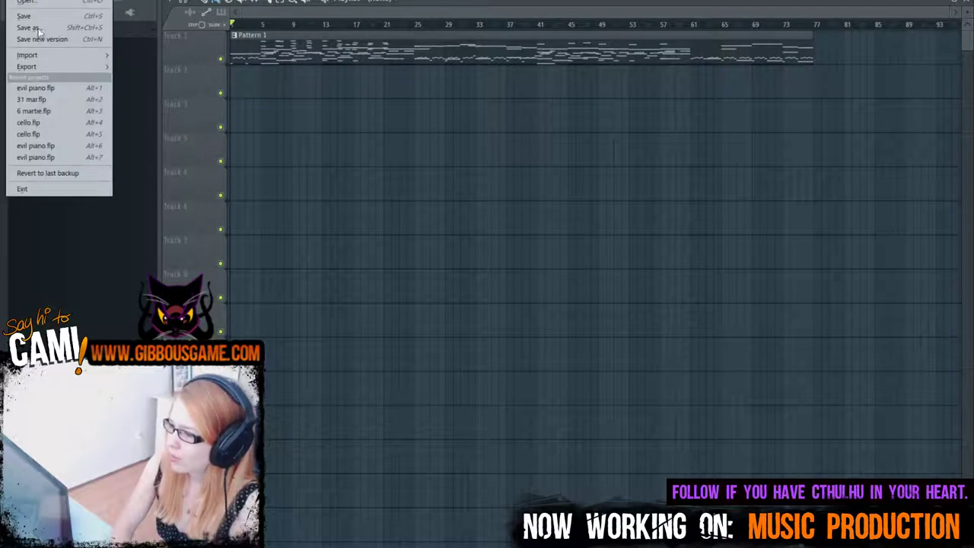
pyautogui.click(60, 104)
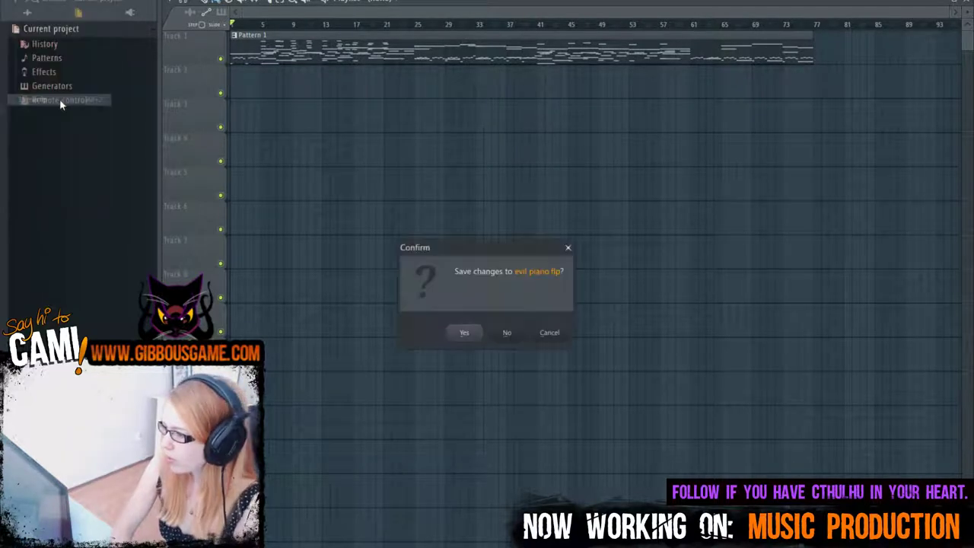
pyautogui.click(464, 332)
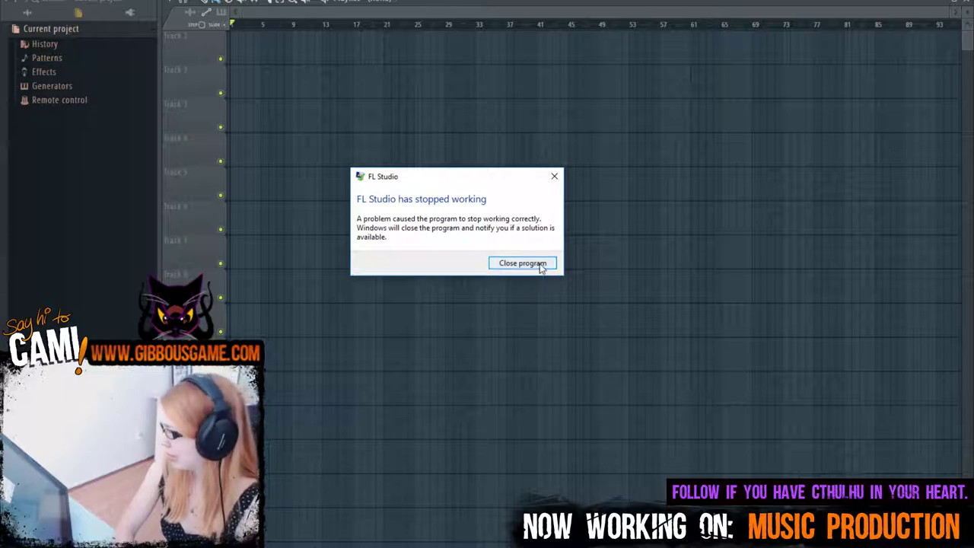
pyautogui.click(524, 263)
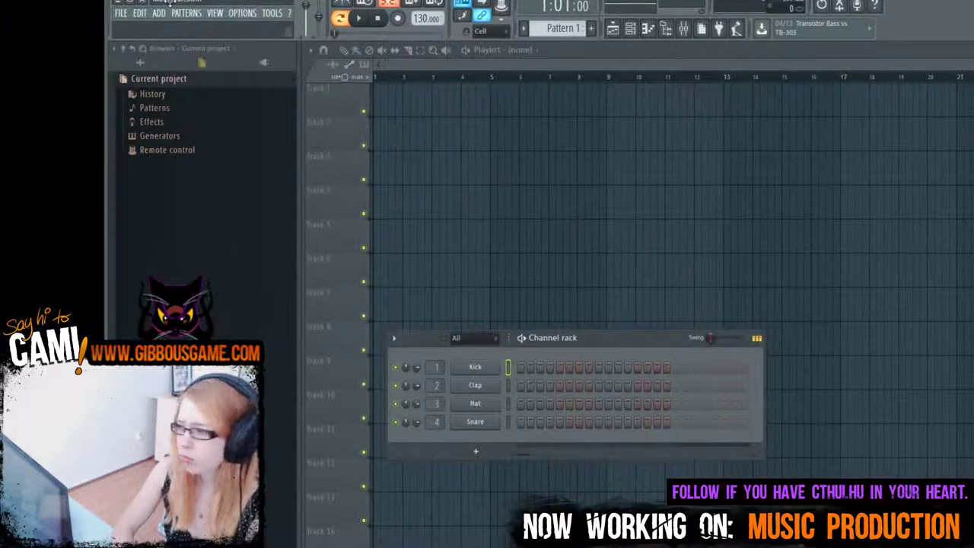
# Step: Reopen the recent project evil piano.flp in a maximized window and fit the whole Pattern 1 clip in the enlarged playlist
pyautogui.doubleClick(134, 4)
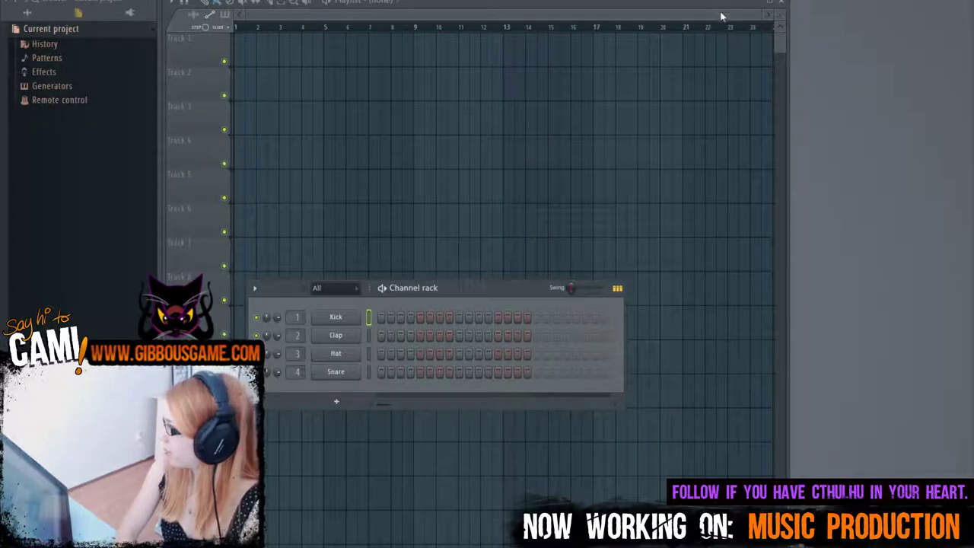
pyautogui.press('F6')
pyautogui.hotkey('alt', 'f')
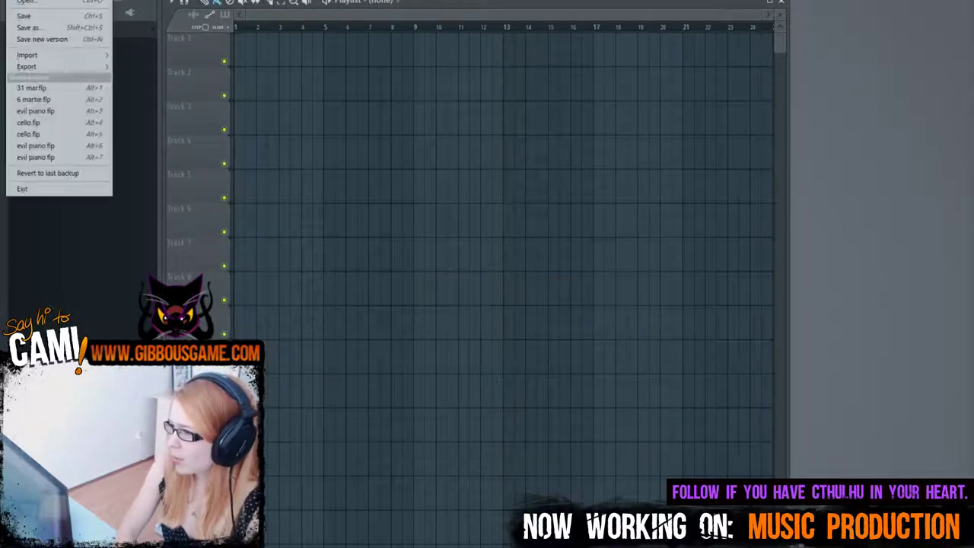
pyautogui.click(46, 112)
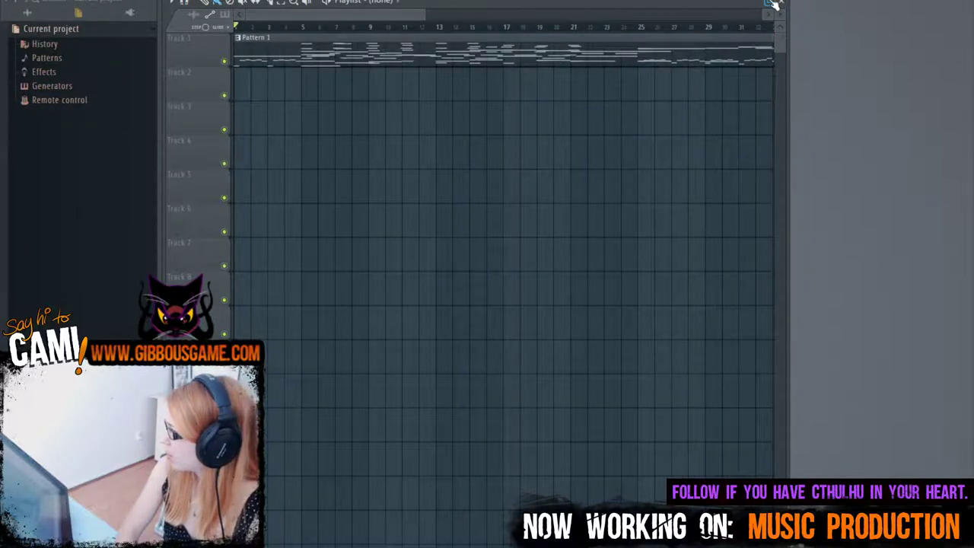
pyautogui.click(773, 4)
pyautogui.moveTo(491, 14); pyautogui.dragTo(955, 12)
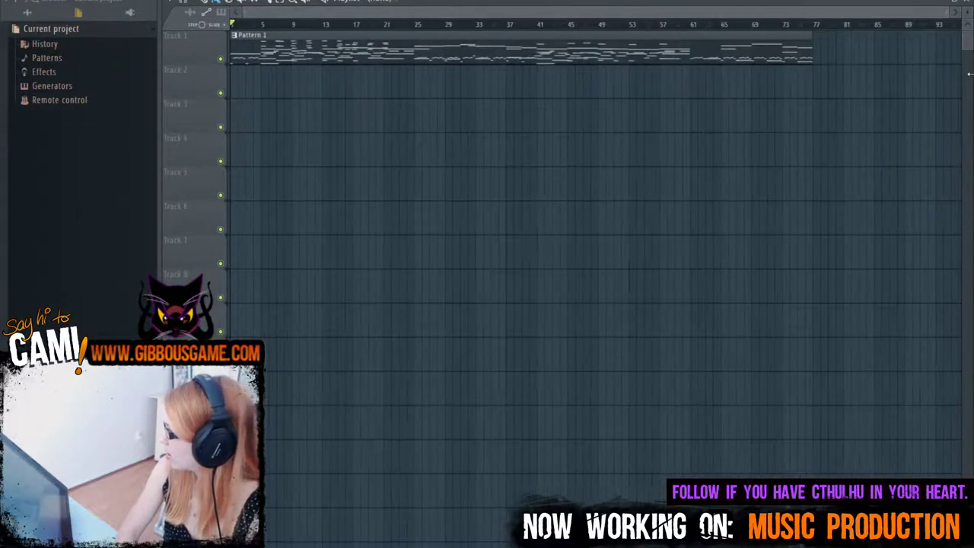
# Step: Play the Pattern 1 clip from about bar 71 and again from about bar 24 to check the sound
pyautogui.click(772, 28)
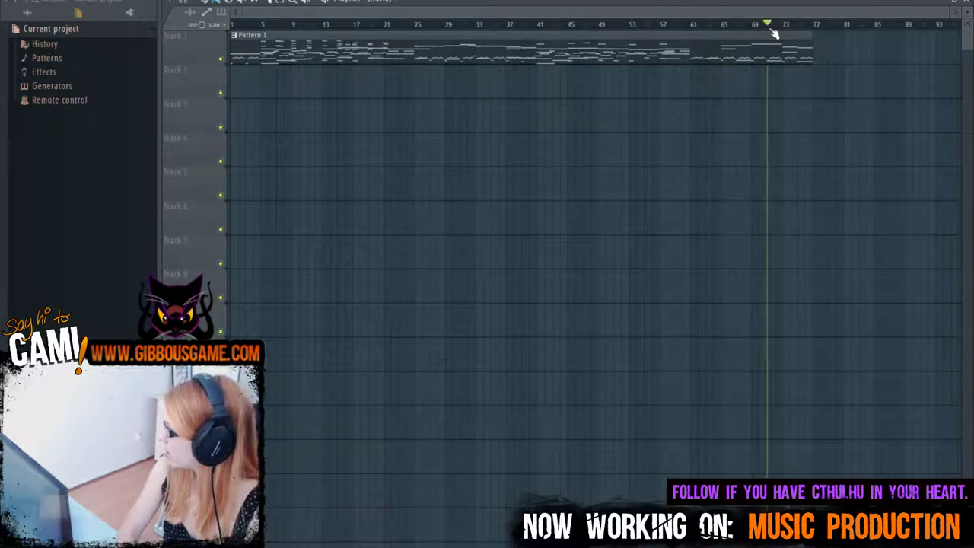
pyautogui.press('space')
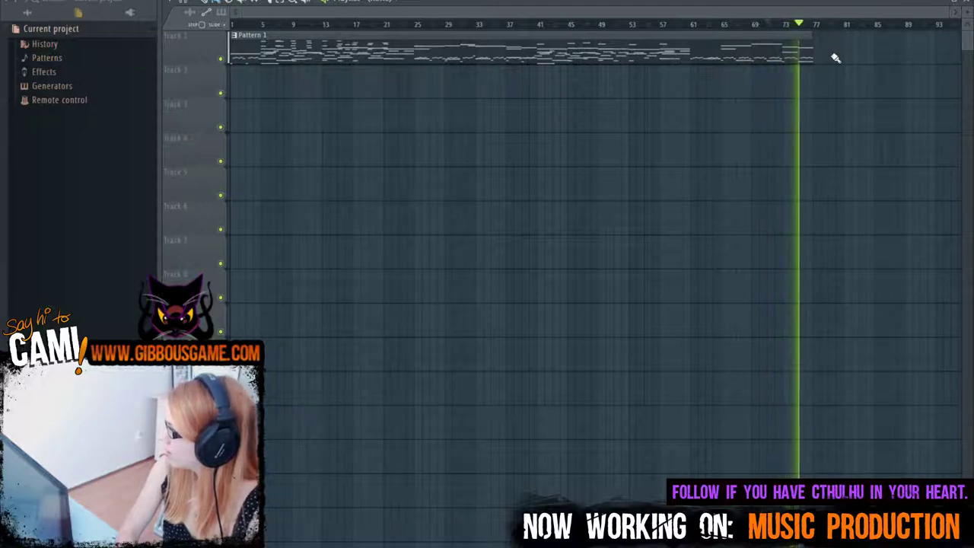
pyautogui.press('space')
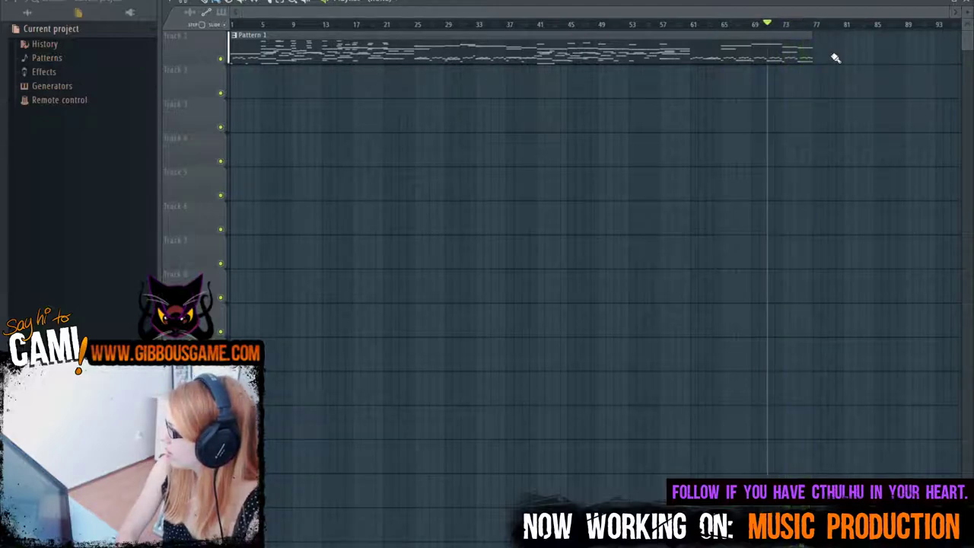
pyautogui.click(262, 25)
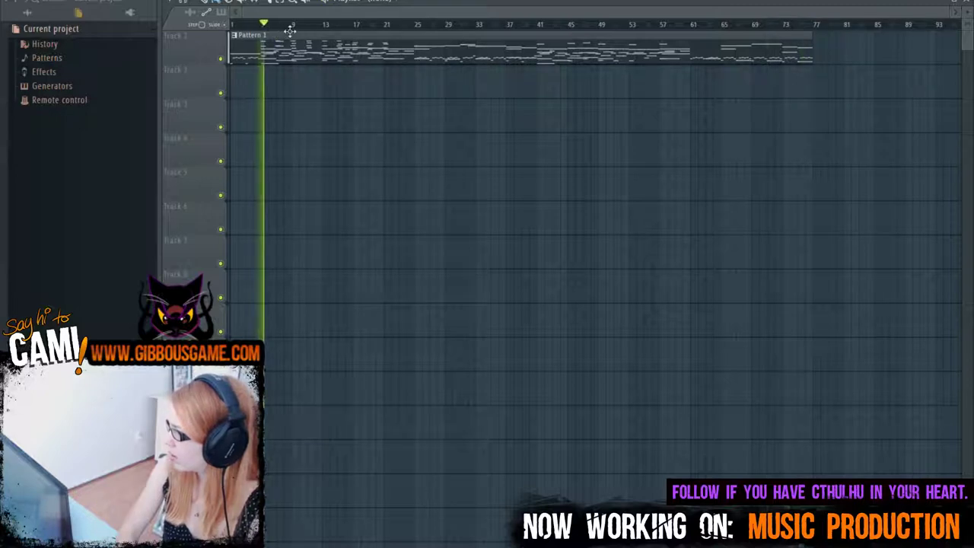
pyautogui.click(411, 26)
pyautogui.press('space')
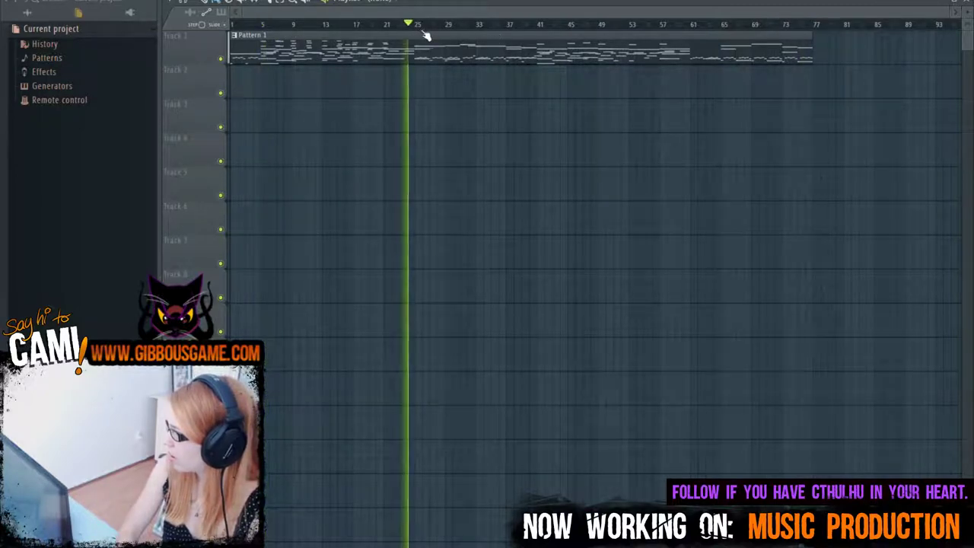
pyautogui.press('space')
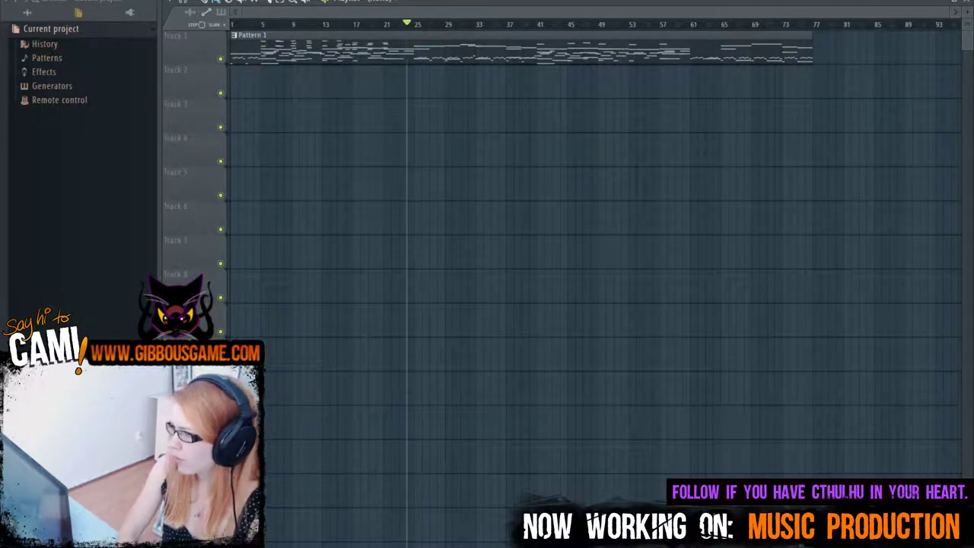
# Step: Export the full song as an MP3 file named evil piano.mp3
pyautogui.click(15, 1)
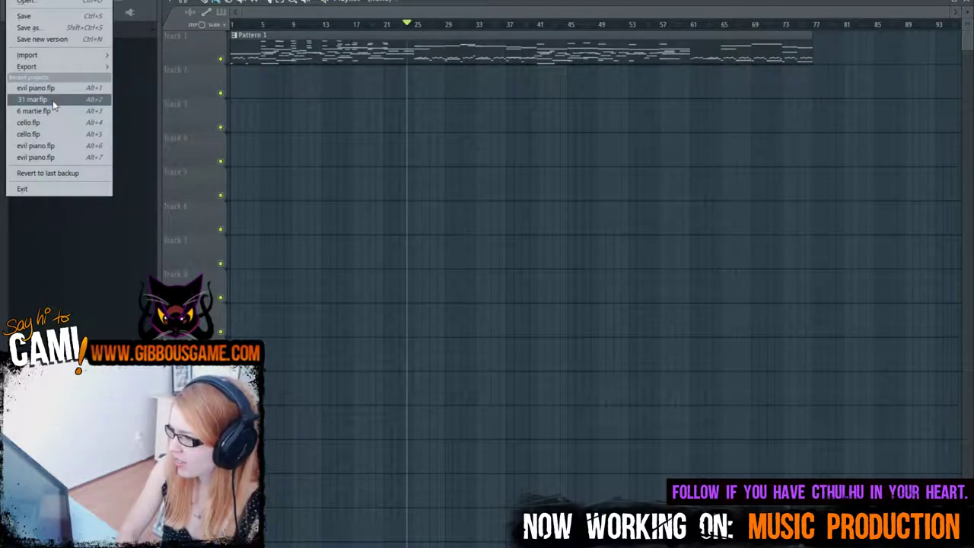
pyautogui.moveTo(58, 67)
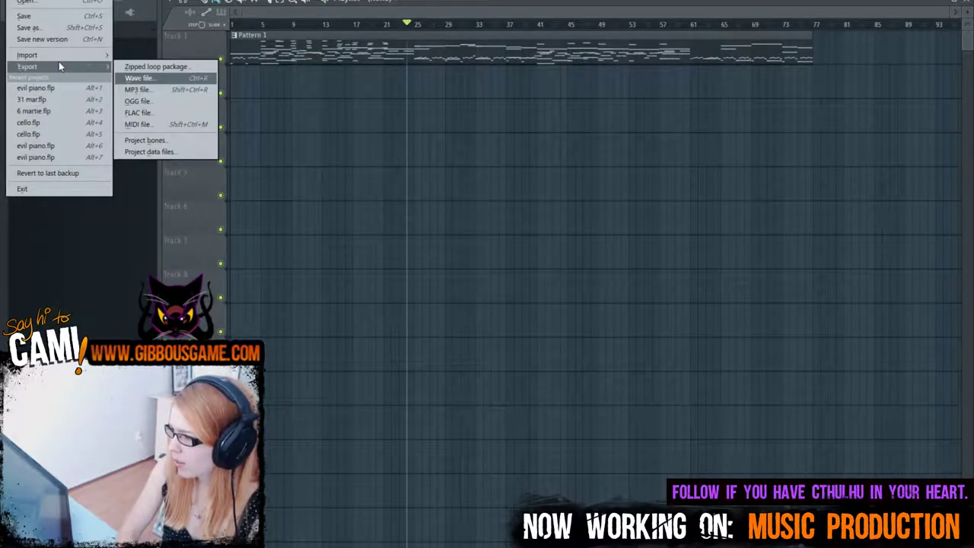
pyautogui.click(160, 91)
pyautogui.press('Return')
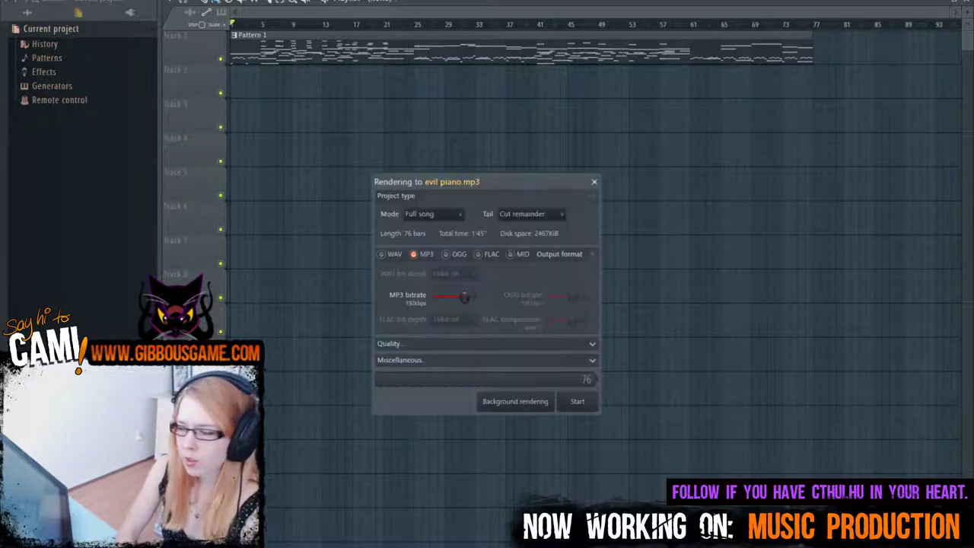
pyautogui.press('Return')
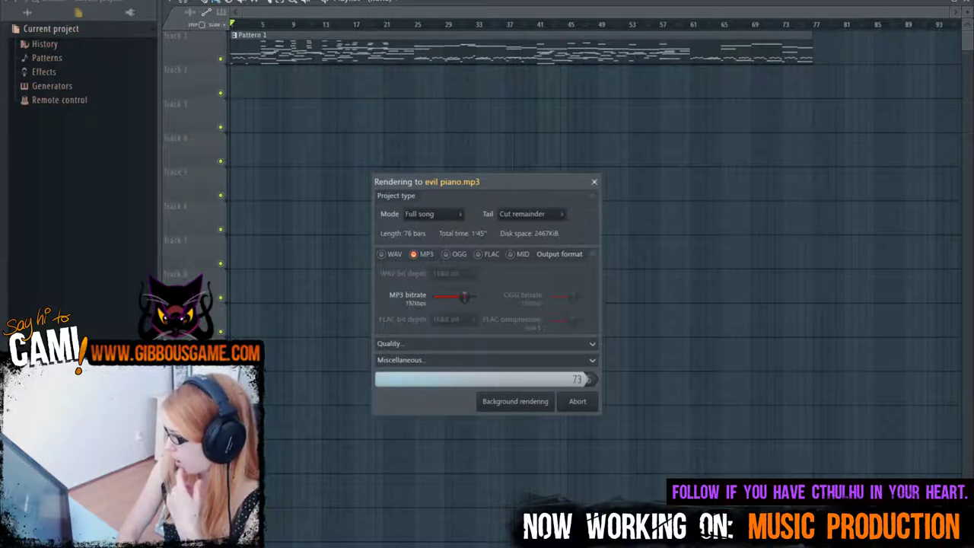
# Step: Open the recent project 31 mar.flp and fit the whole cello clip in the playlist
pyautogui.hotkey('alt', 'f')
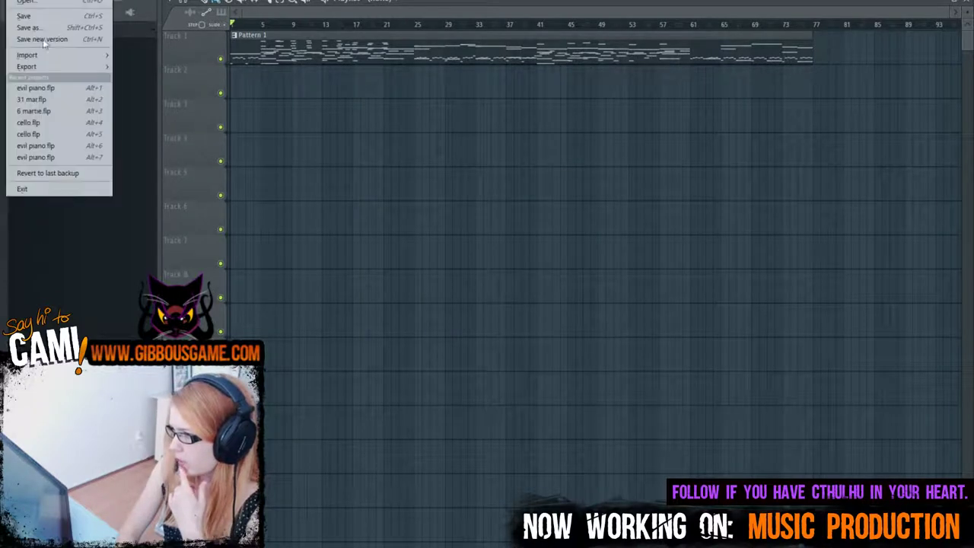
pyautogui.hotkey('alt', '2')
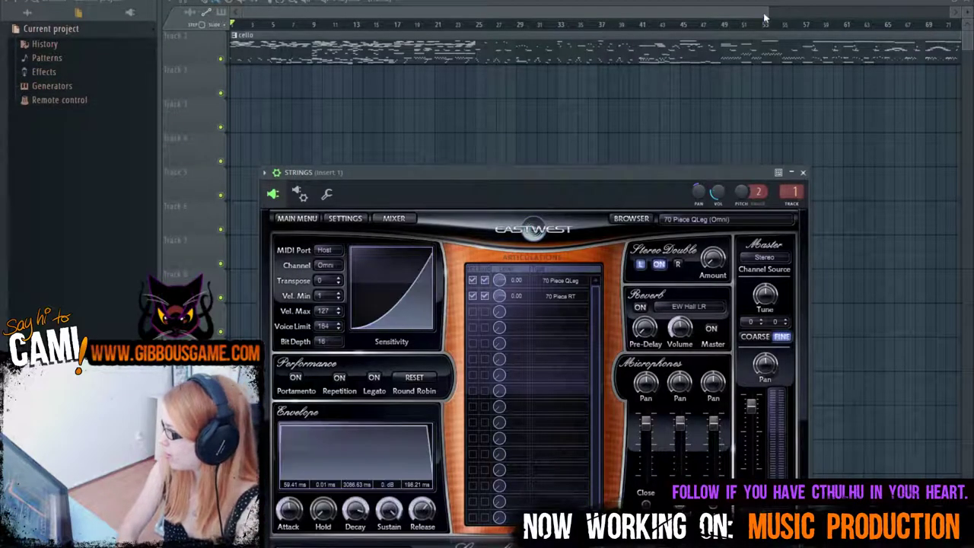
pyautogui.moveTo(767, 12); pyautogui.dragTo(778, 14)
pyautogui.moveTo(544, 15); pyautogui.dragTo(525, 15)
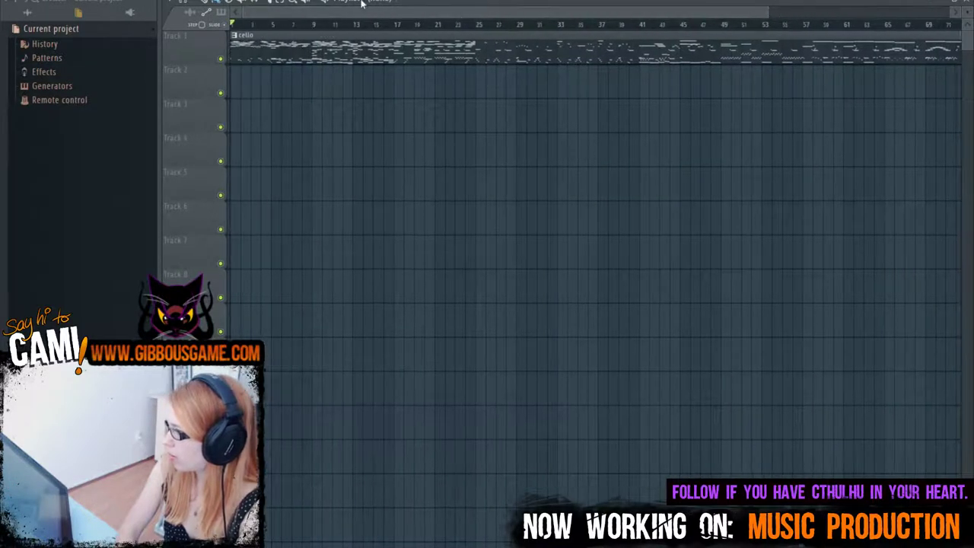
pyautogui.scroll(-2, 778, 26)
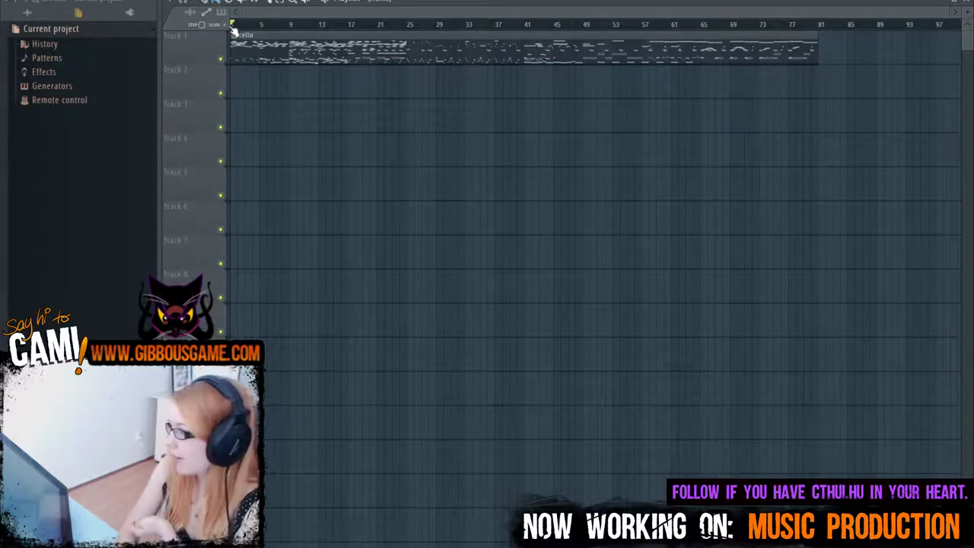
# Step: Listen to the cello clip from the start and jump the playback ahead to about bar 33
pyautogui.doubleClick(623, 2)
pyautogui.press('space')
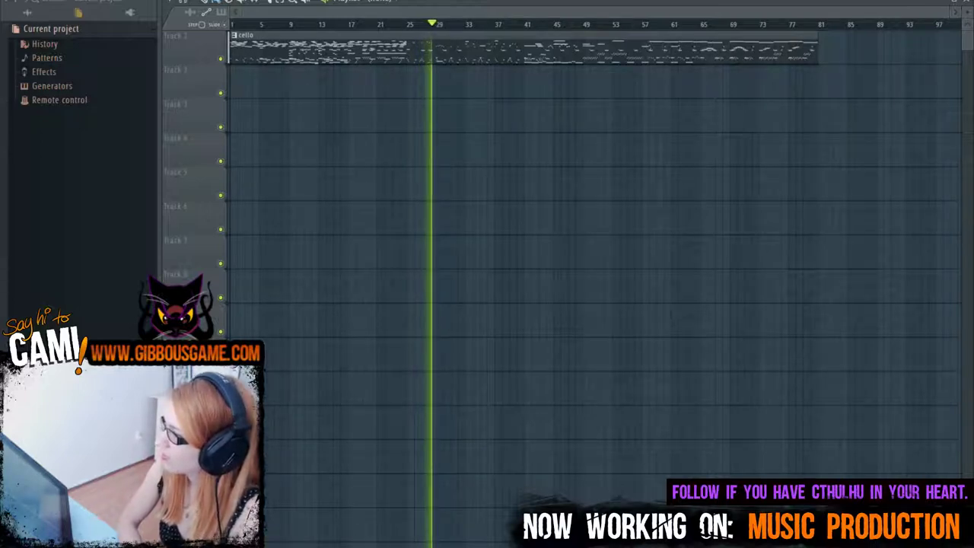
pyautogui.click(468, 26)
# Step: Open the vibes channel's notes in the piano roll and play the passage starting at bar 25
pyautogui.press('F6')
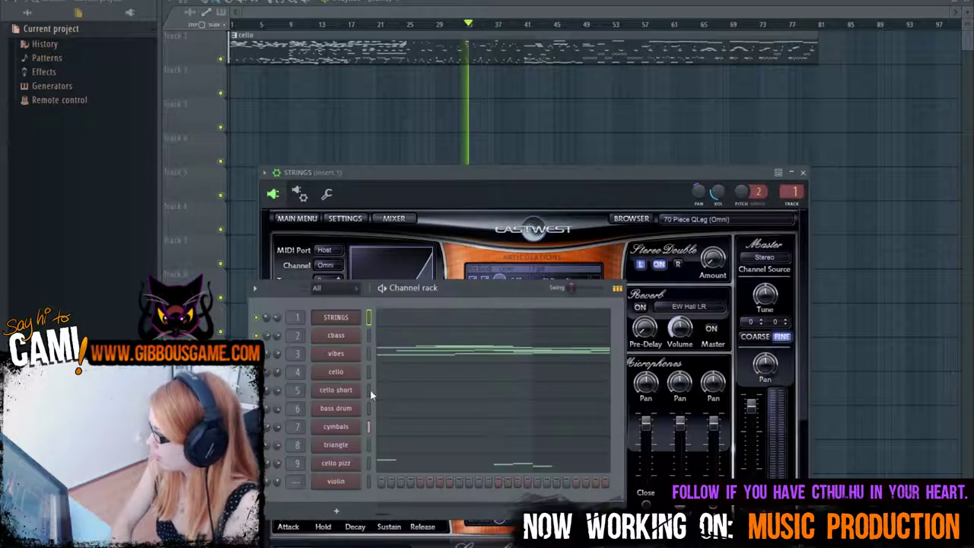
pyautogui.click(472, 355)
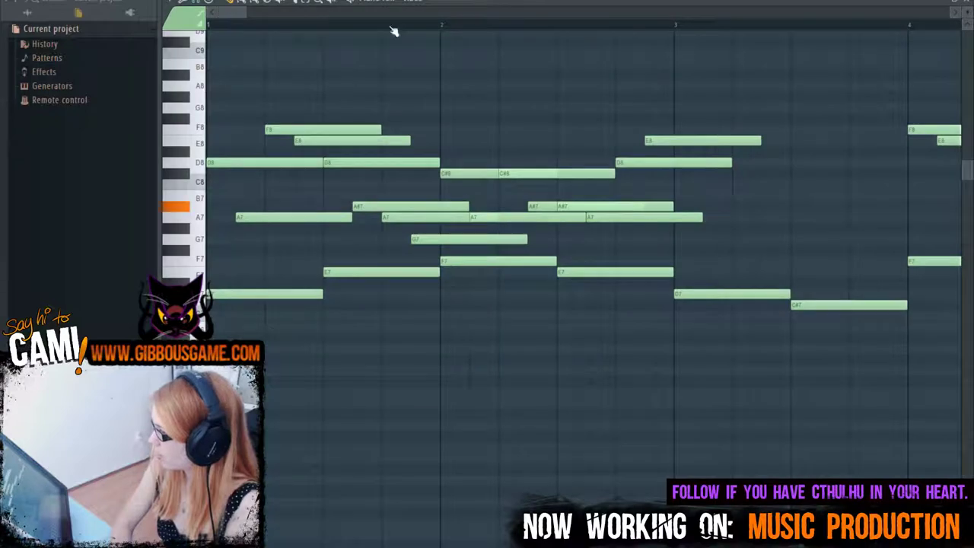
pyautogui.moveTo(244, 14)
pyautogui.mouseDown()
pyautogui.moveTo(463, 81)
pyautogui.moveTo(391, 87)
pyautogui.moveTo(418, 91)
pyautogui.moveTo(239, 89)
pyautogui.moveTo(708, 140)
pyautogui.moveTo(961, 144)
pyautogui.moveTo(792, 134)
pyautogui.mouseUp()
pyautogui.press('F6')
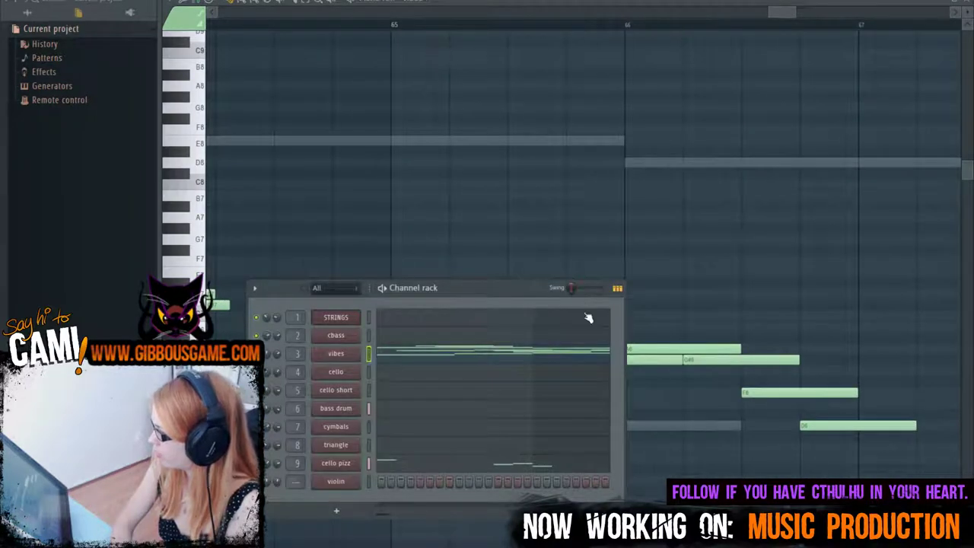
pyautogui.click(534, 364)
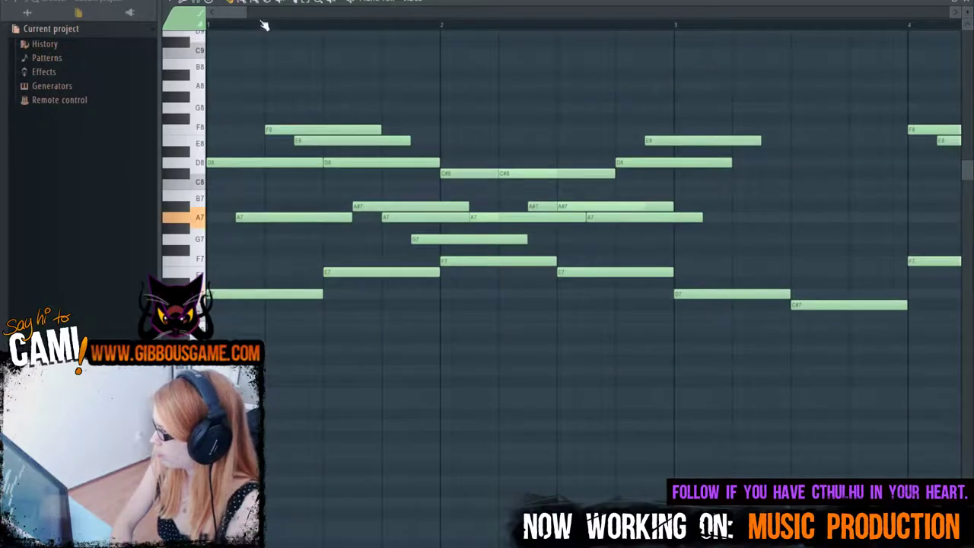
pyautogui.moveTo(245, 13); pyautogui.dragTo(430, 30)
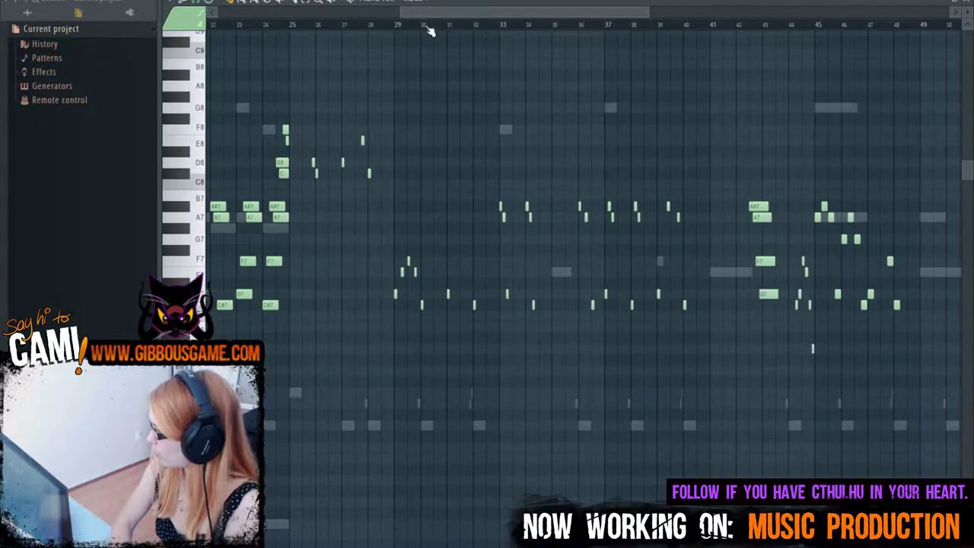
pyautogui.click(293, 26)
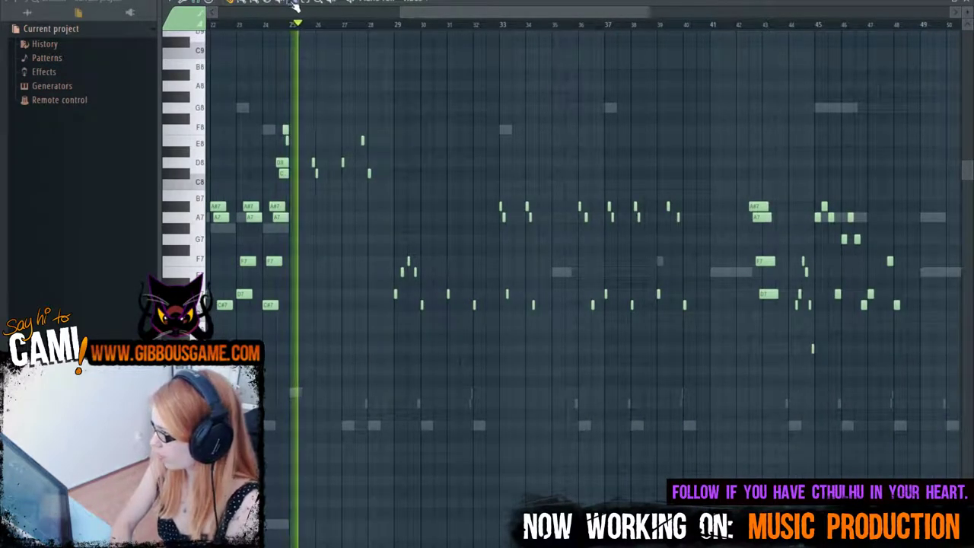
pyautogui.scroll(4, 478, 18)
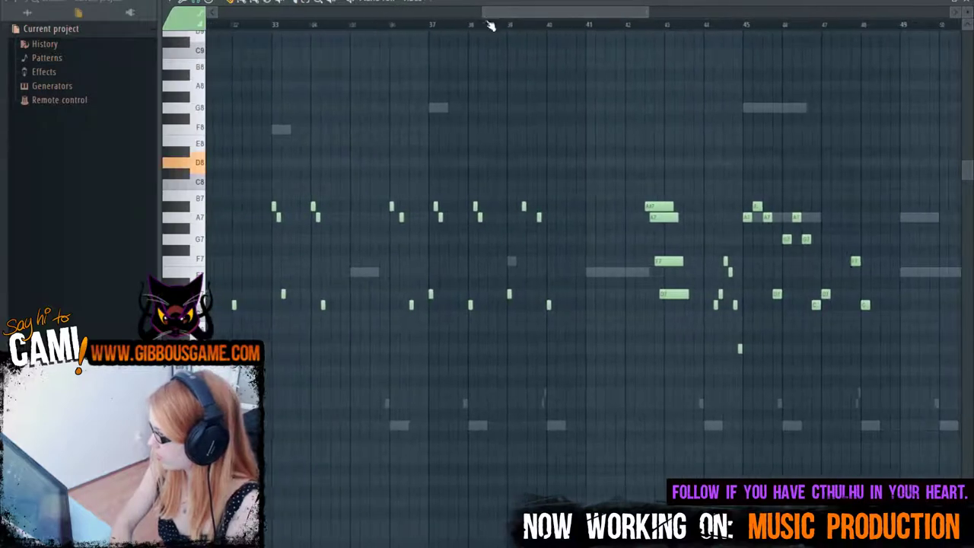
pyautogui.moveTo(471, 23); pyautogui.dragTo(413, 19)
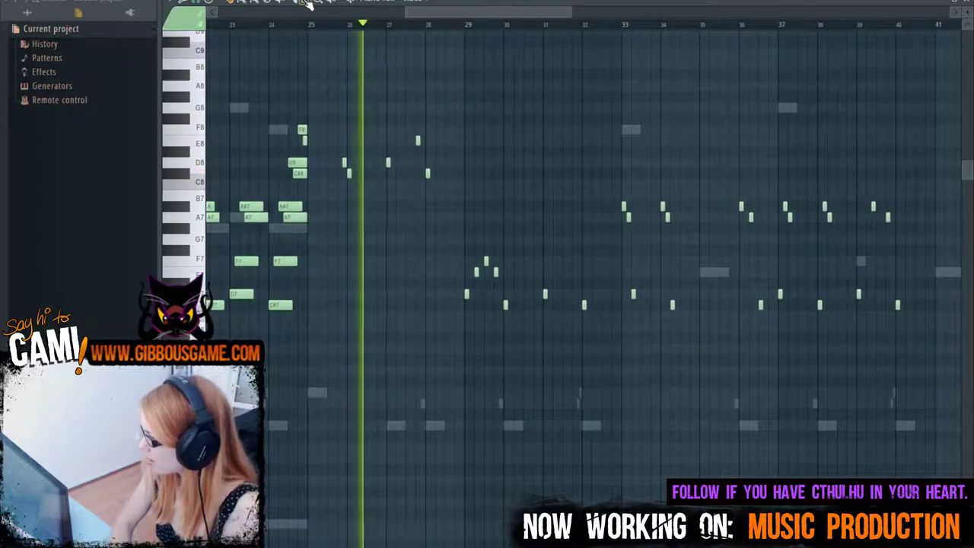
# Step: Select the short vibes notes from bar 25 through bar 40, lengthen them together to match the preceding notes, and clear the selection
pyautogui.moveTo(319, 132); pyautogui.dragTo(348, 165)
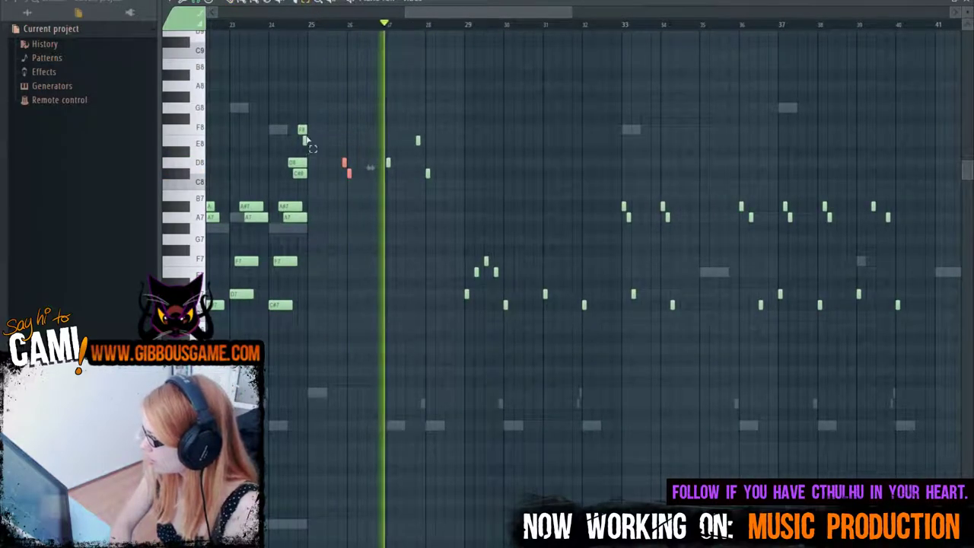
pyautogui.moveTo(336, 115); pyautogui.dragTo(767, 502)
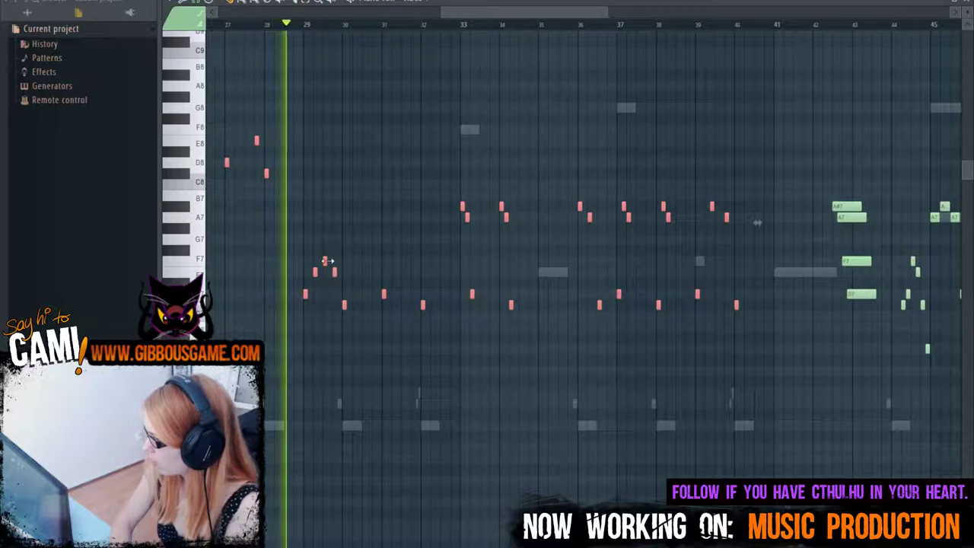
pyautogui.moveTo(327, 262); pyautogui.dragTo(341, 262)
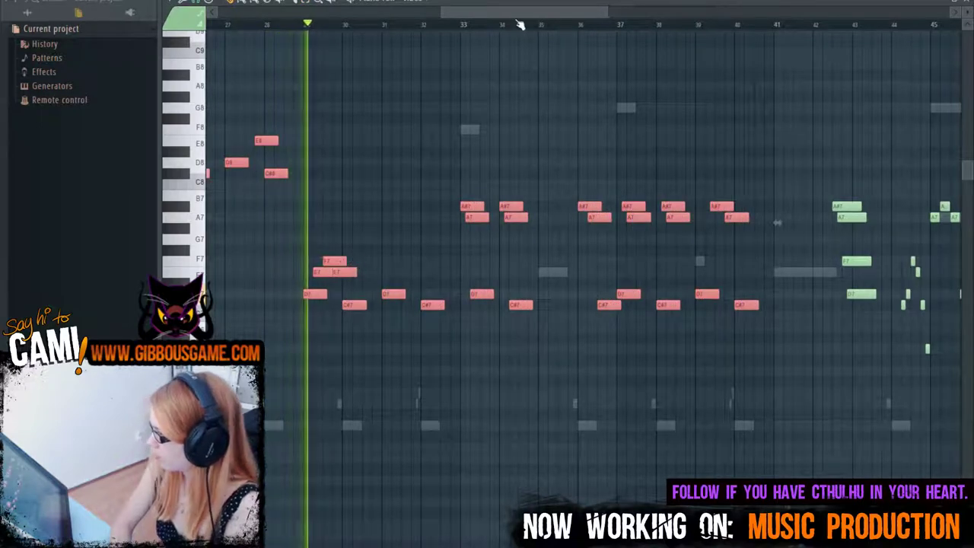
pyautogui.moveTo(519, 15); pyautogui.dragTo(451, 44)
pyautogui.click(424, 135)
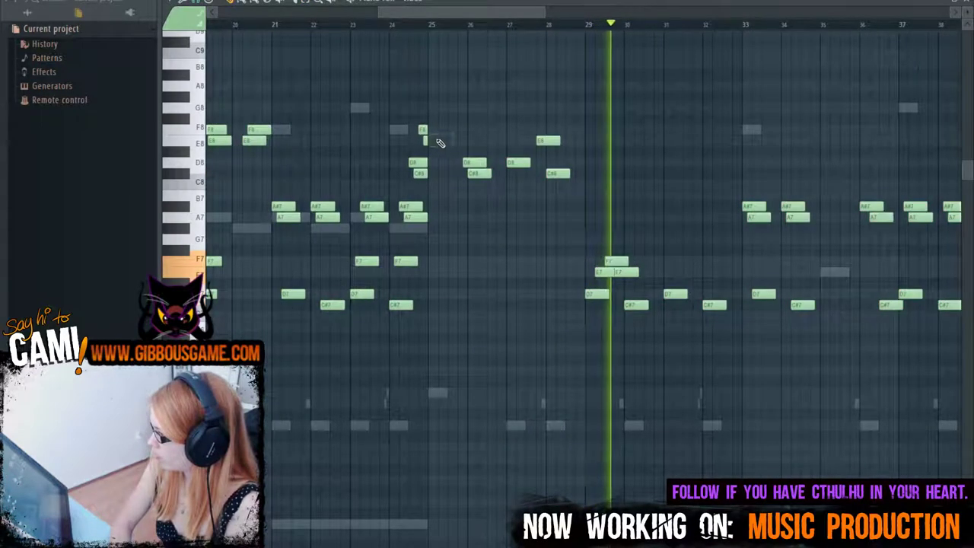
# Step: Lengthen the short vibes notes from bar 45 through bar 48, first the upper A7, A#7 and G7 notes, then the lower D7, C#7 and F7 notes
pyautogui.moveTo(517, 12)
pyautogui.mouseDown()
pyautogui.moveTo(629, 115)
pyautogui.moveTo(649, 238)
pyautogui.mouseUp()
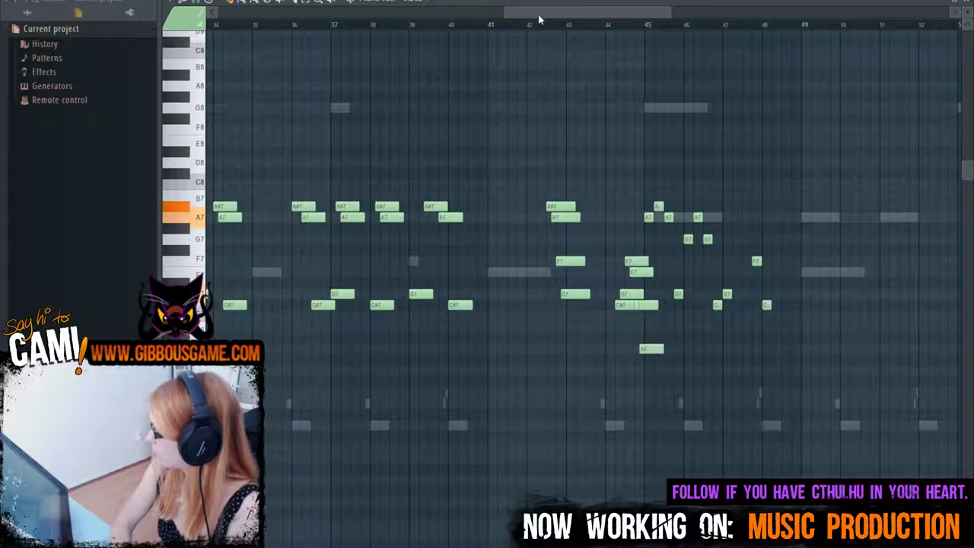
pyautogui.moveTo(538, 14); pyautogui.dragTo(617, 64)
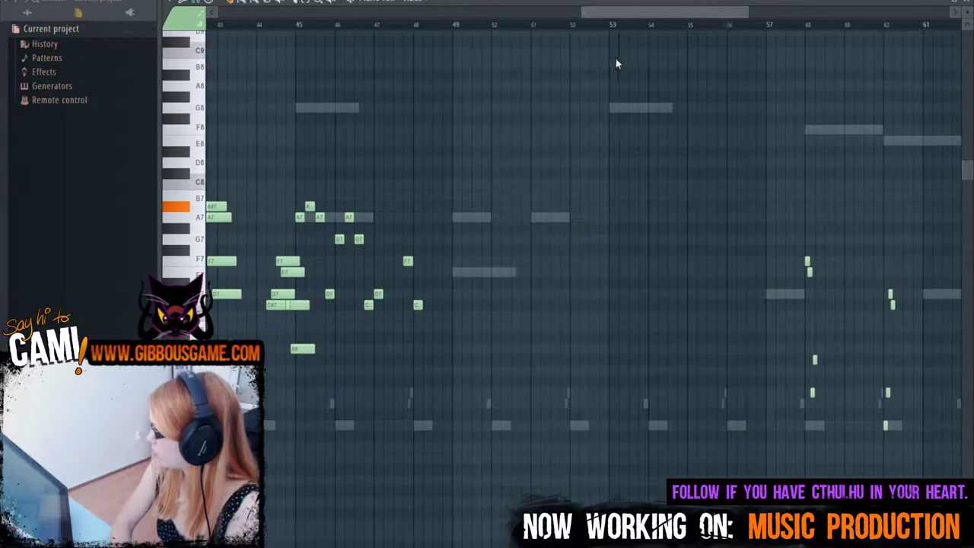
pyautogui.moveTo(302, 179); pyautogui.dragTo(378, 244)
pyautogui.moveTo(279, 179); pyautogui.dragTo(454, 252)
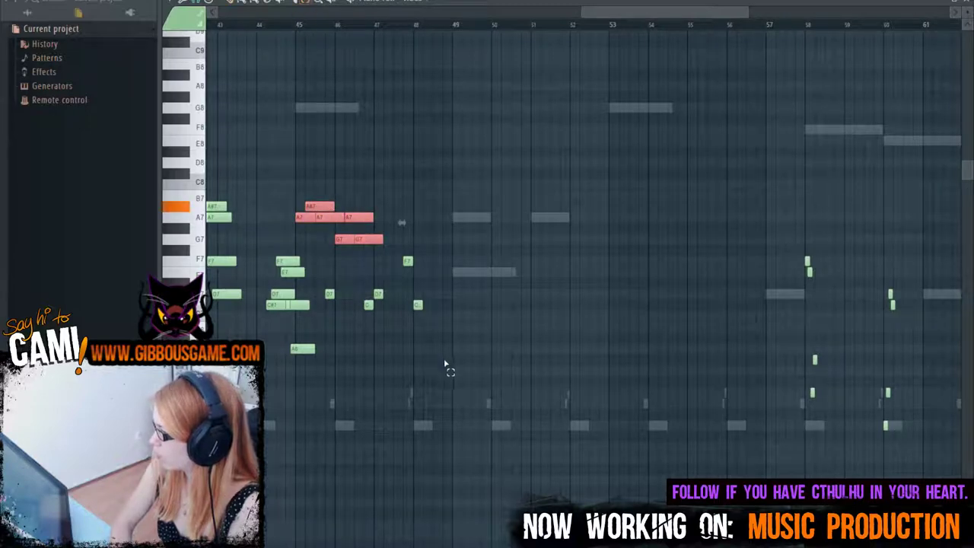
pyautogui.moveTo(443, 356); pyautogui.dragTo(319, 257)
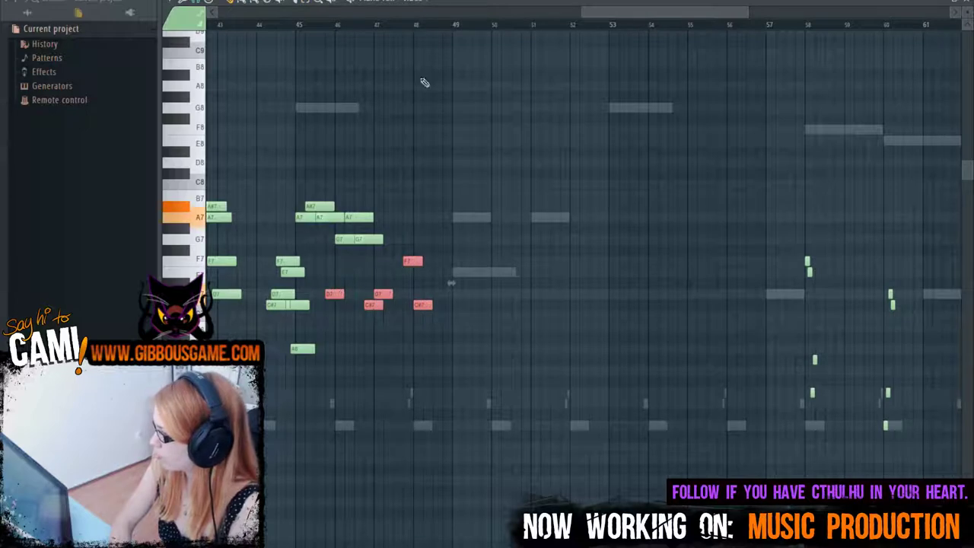
# Step: Lengthen the short vibes notes from bar 58 through bar 64 together to just over one bar, and extend the remaining short ones through bar 80
pyautogui.moveTo(586, 14); pyautogui.dragTo(713, 65)
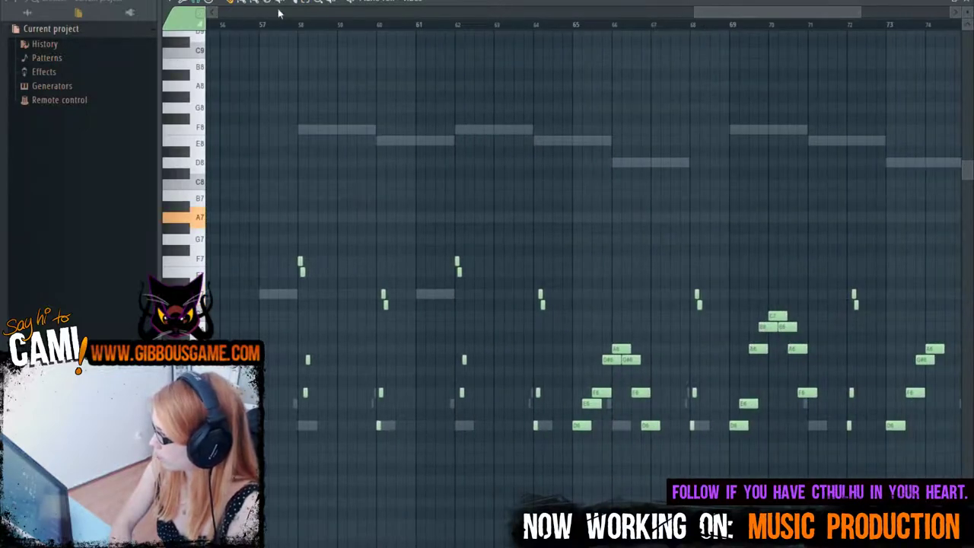
pyautogui.moveTo(276, 205); pyautogui.dragTo(550, 477)
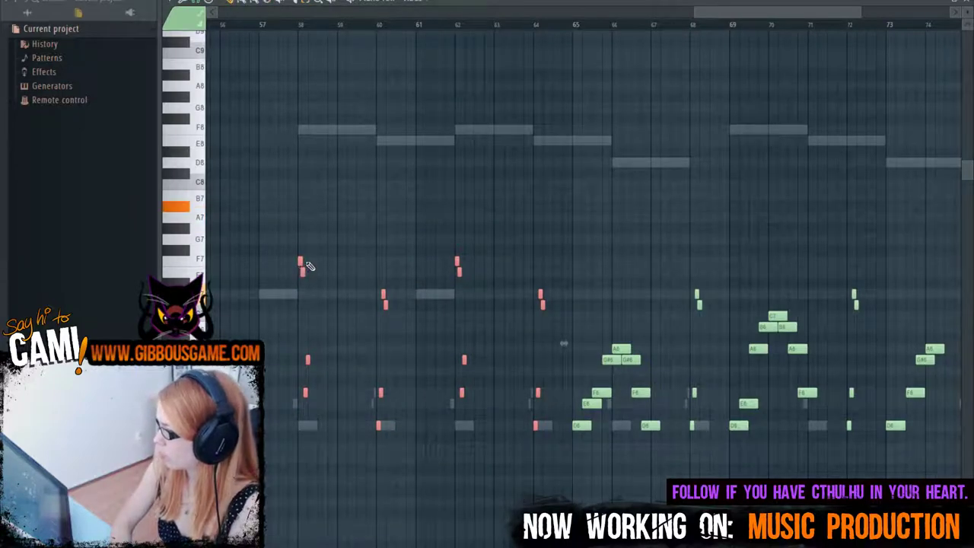
pyautogui.moveTo(303, 261); pyautogui.dragTo(340, 263)
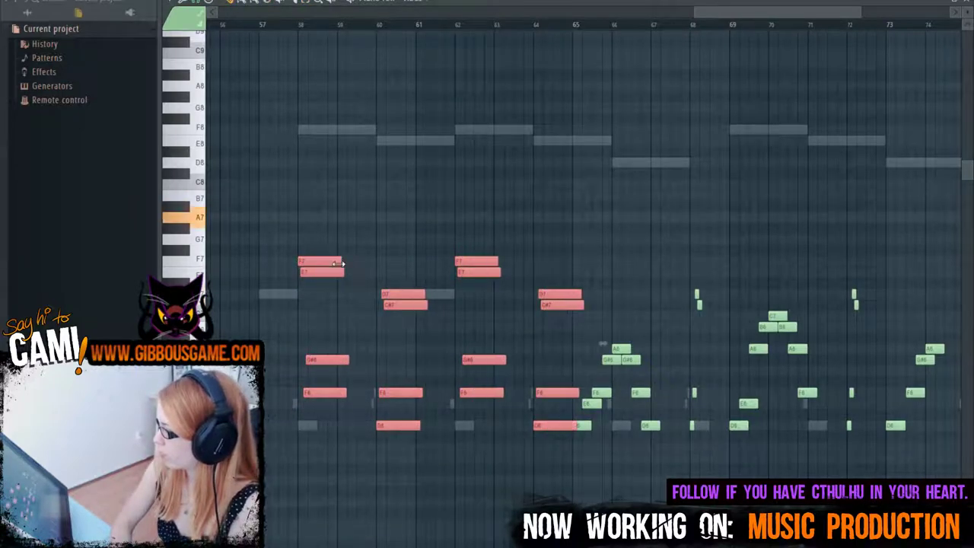
pyautogui.moveTo(721, 17); pyautogui.dragTo(798, 38)
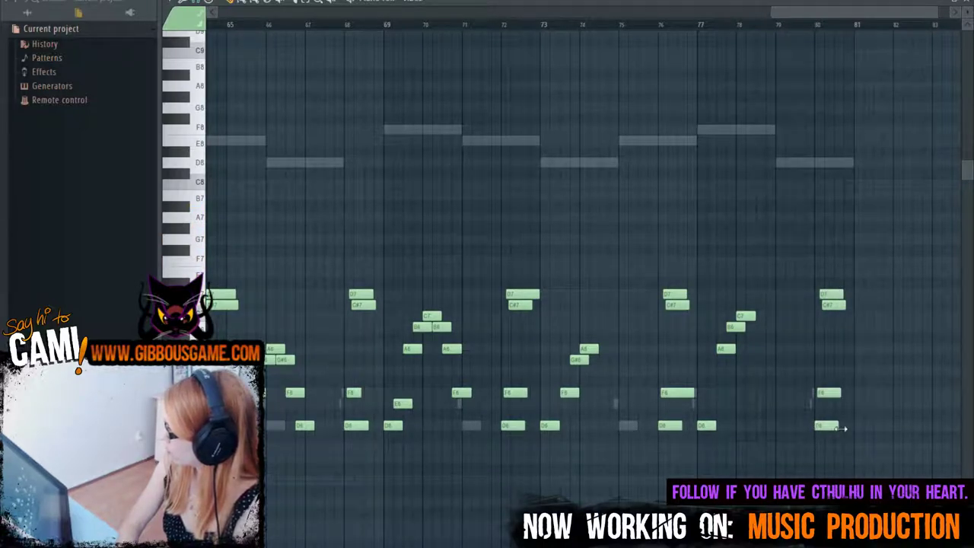
# Step: Play back the lengthened vibes passage, follow it through to its end at bar 80, and stop playback
pyautogui.press('F6')
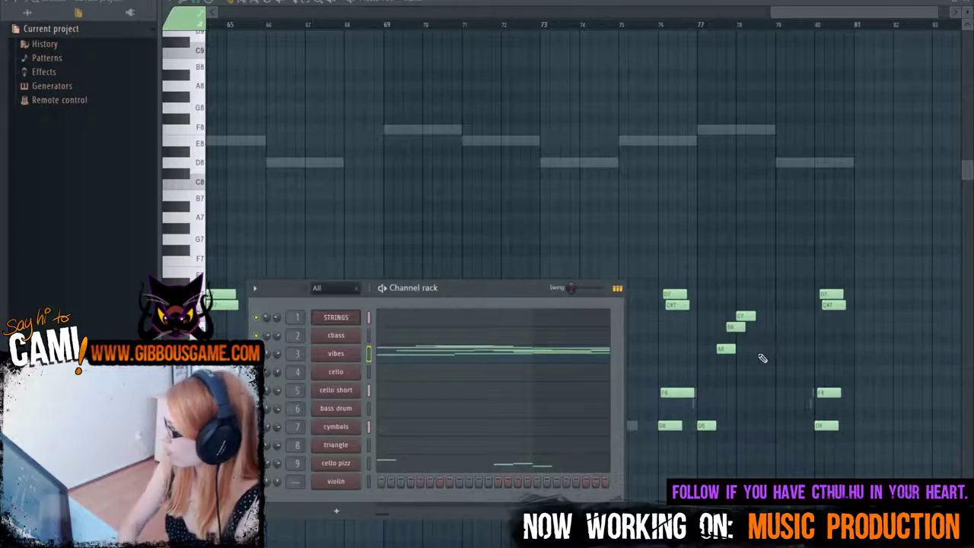
pyautogui.moveTo(847, 12); pyautogui.dragTo(673, 43)
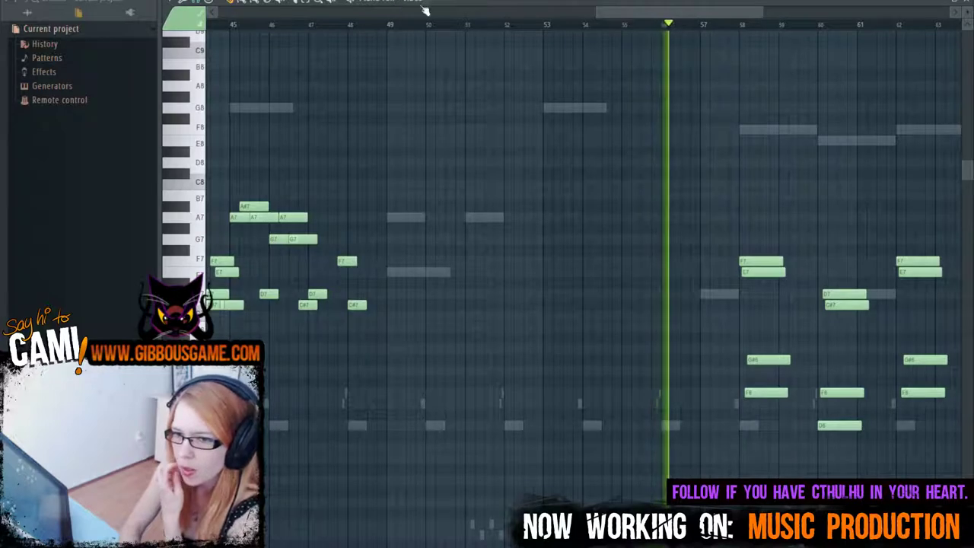
pyautogui.hscroll(3, 674, 36)
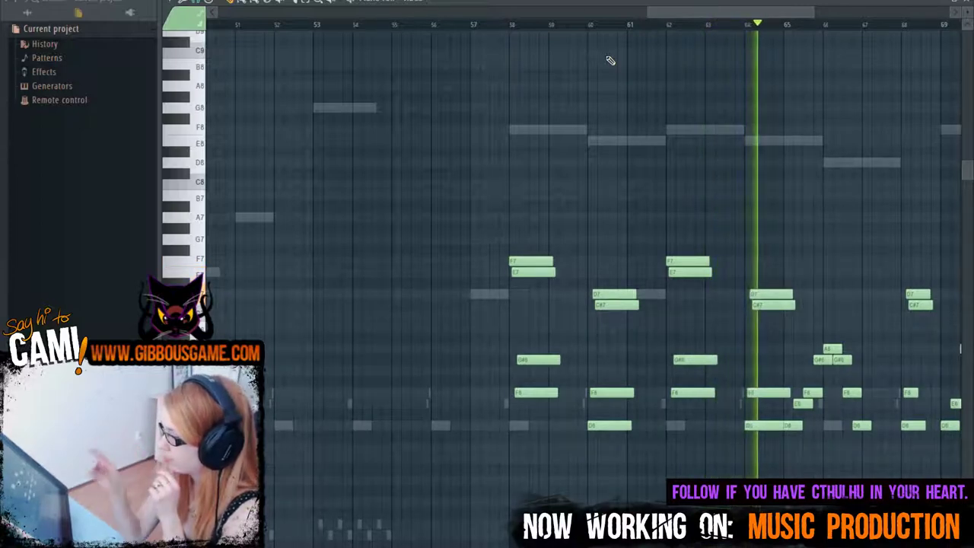
pyautogui.moveTo(691, 15); pyautogui.dragTo(767, 64)
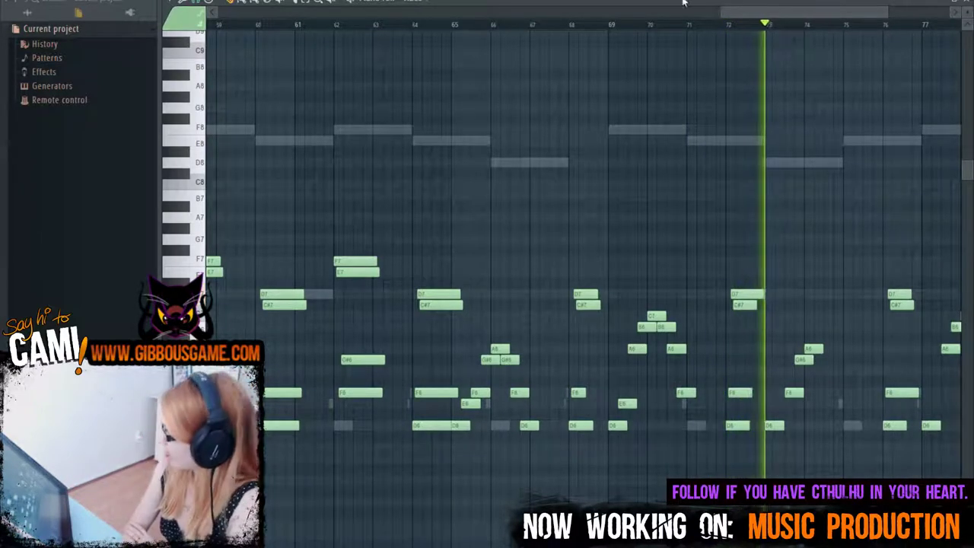
pyautogui.hscroll(5, 873, 60)
pyautogui.hscroll(-2, 896, 89)
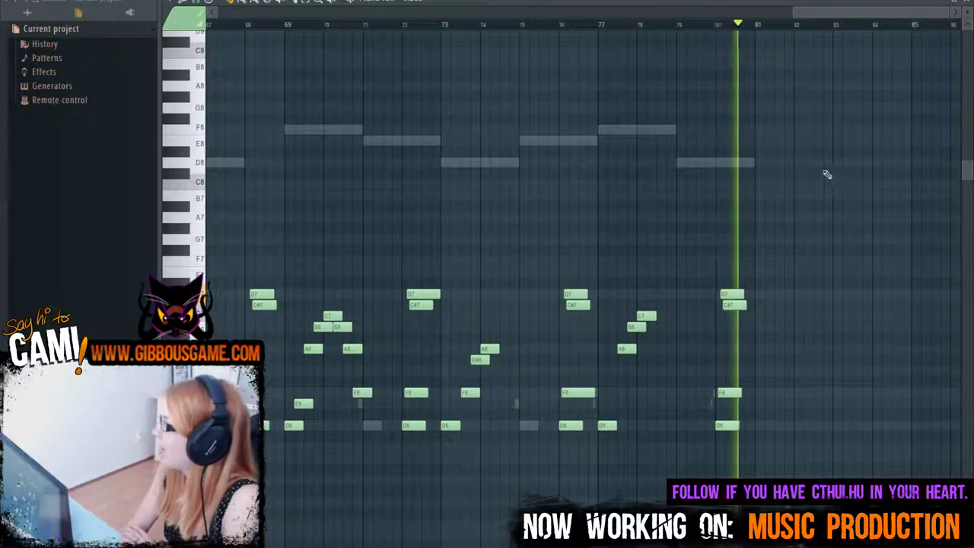
pyautogui.press('space')
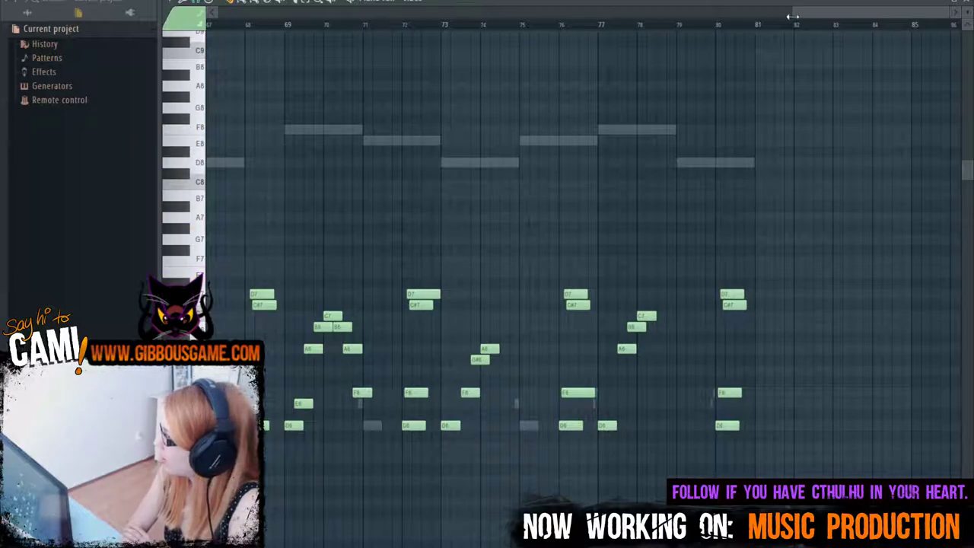
# Step: Switch to the playlist, fit the whole cello clip in view, and play it from about bar 25
pyautogui.moveTo(793, 16); pyautogui.dragTo(217, 14)
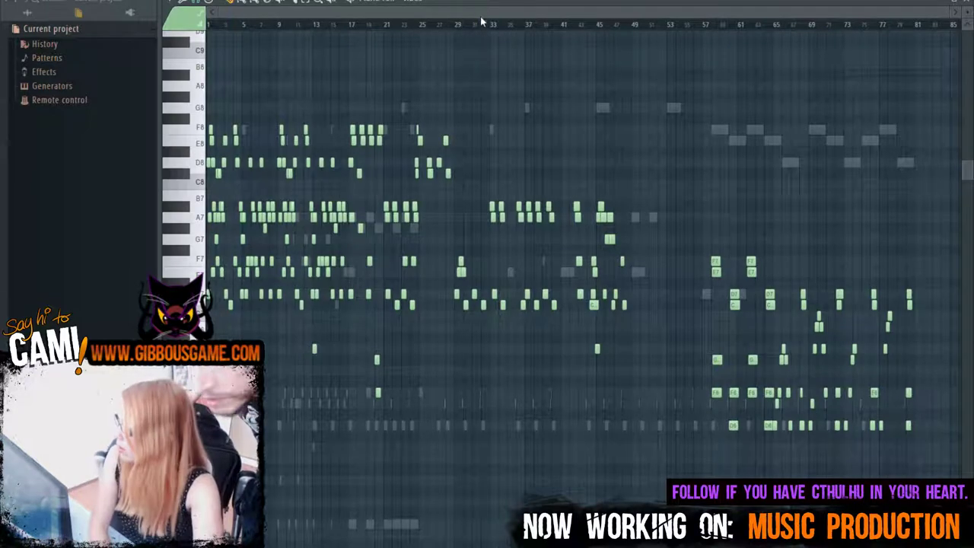
pyautogui.press('Tab')
pyautogui.press('Tab')
pyautogui.press('Tab')
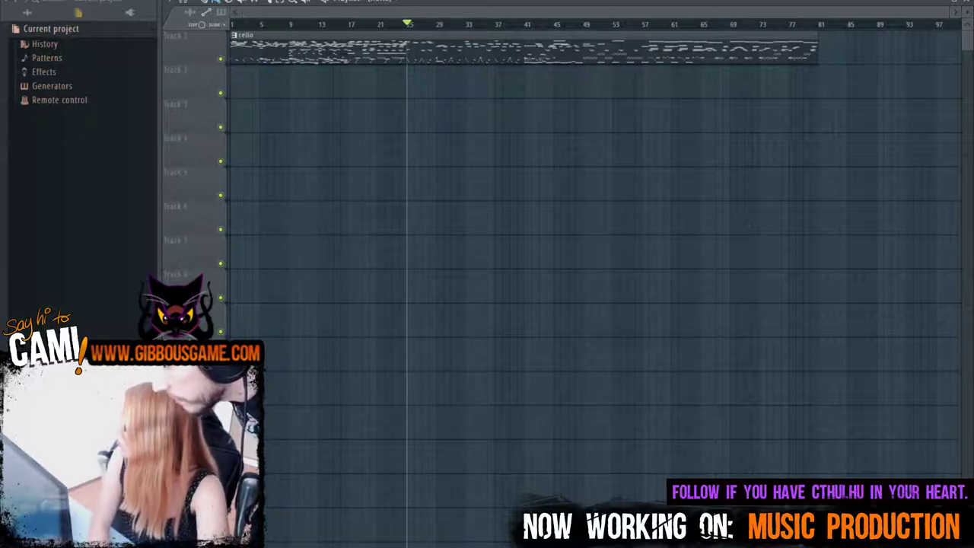
pyautogui.moveTo(949, 13); pyautogui.dragTo(833, 14)
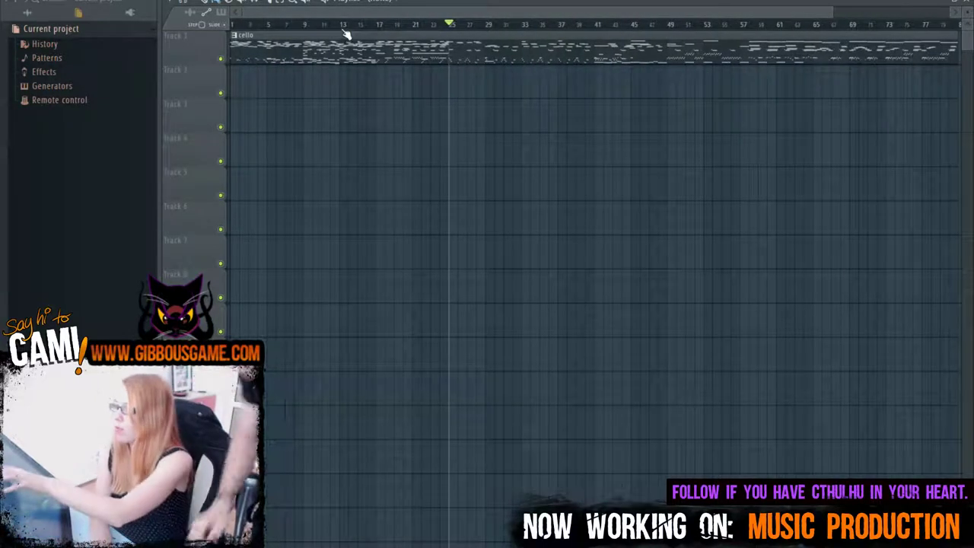
pyautogui.press('space')
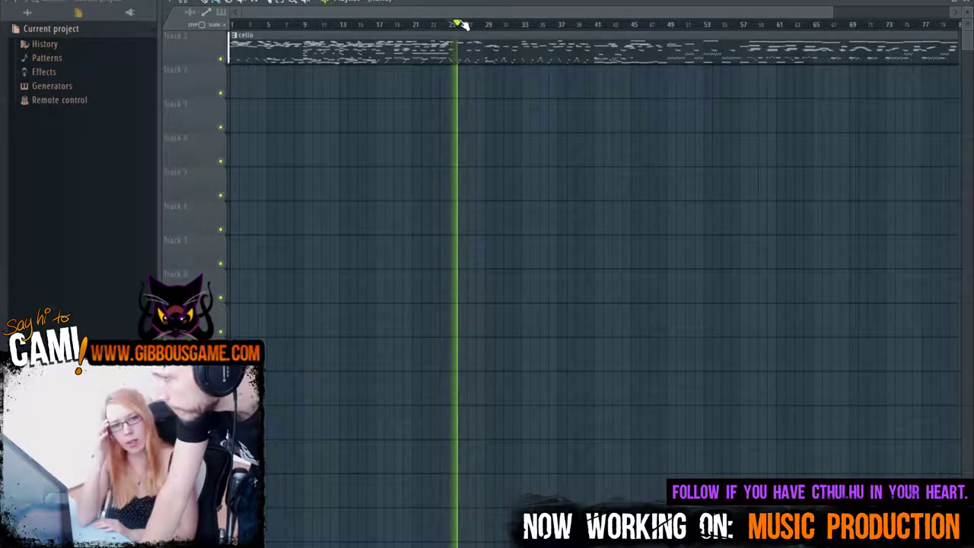
pyautogui.press('space')
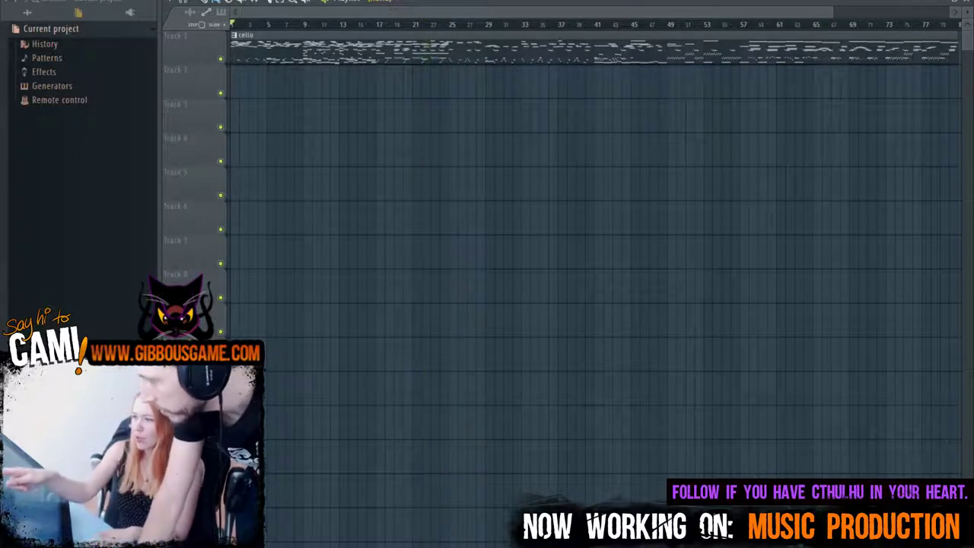
# Step: Replay the cello clip in the playlist from about bar 25, then from bar 29, and stop playback
pyautogui.click(449, 25)
pyautogui.moveTo(447, 25); pyautogui.dragTo(455, 26)
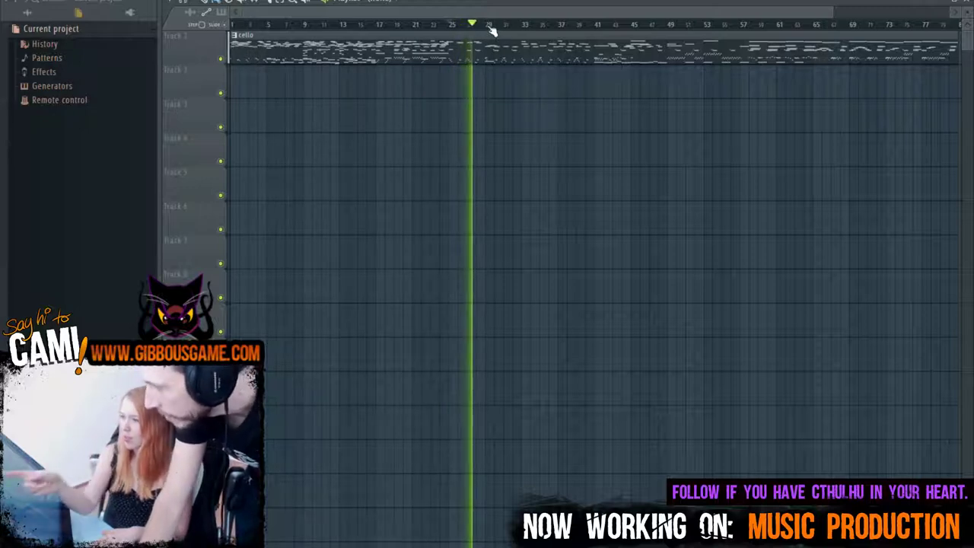
pyautogui.click(487, 25)
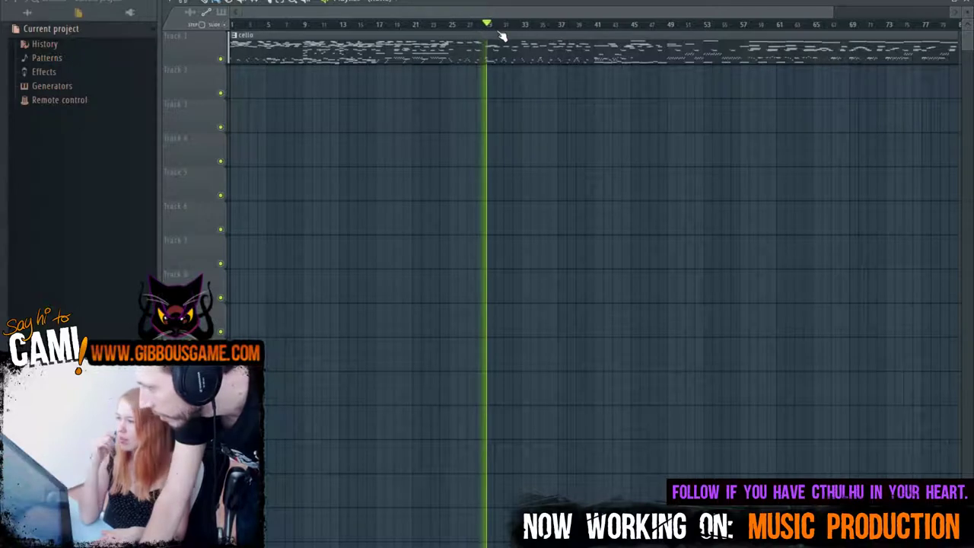
pyautogui.press('space')
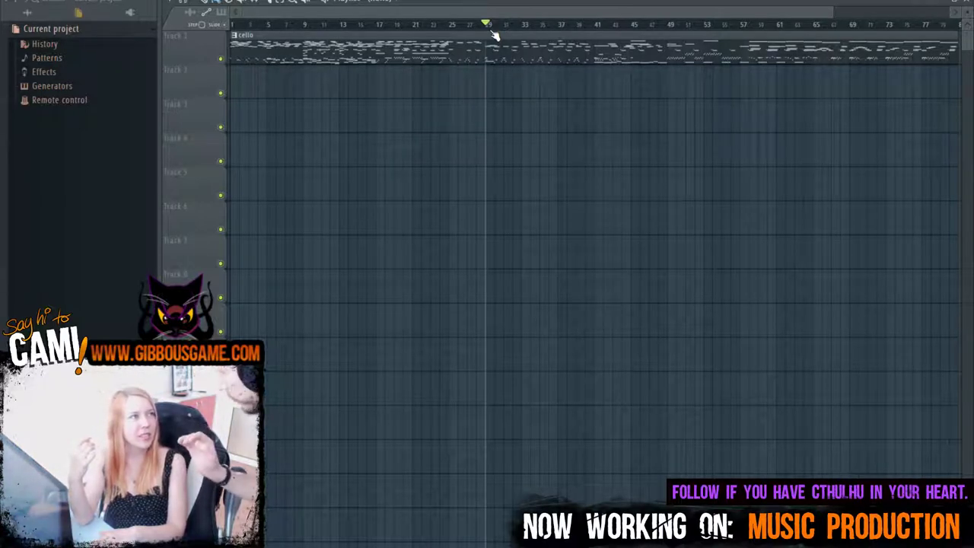
pyautogui.press('space')
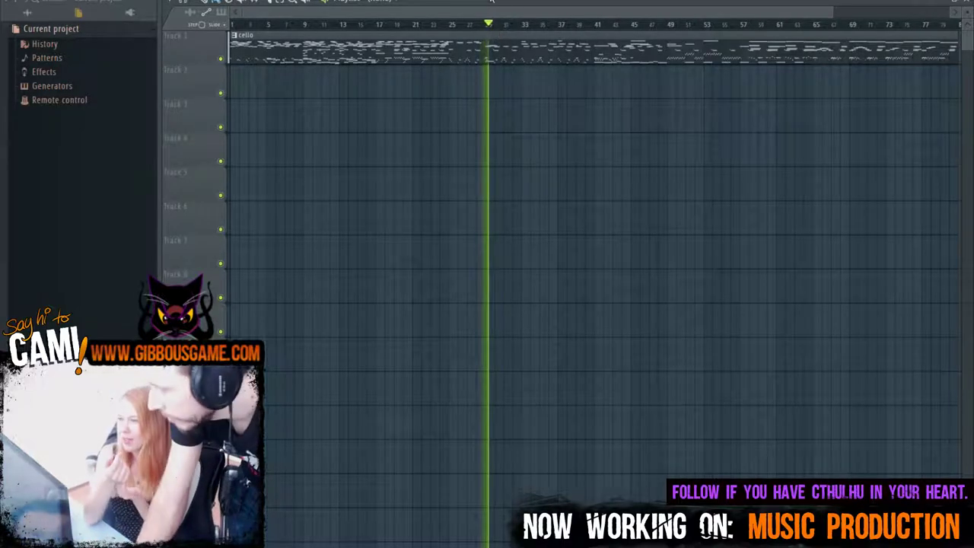
pyautogui.press('space')
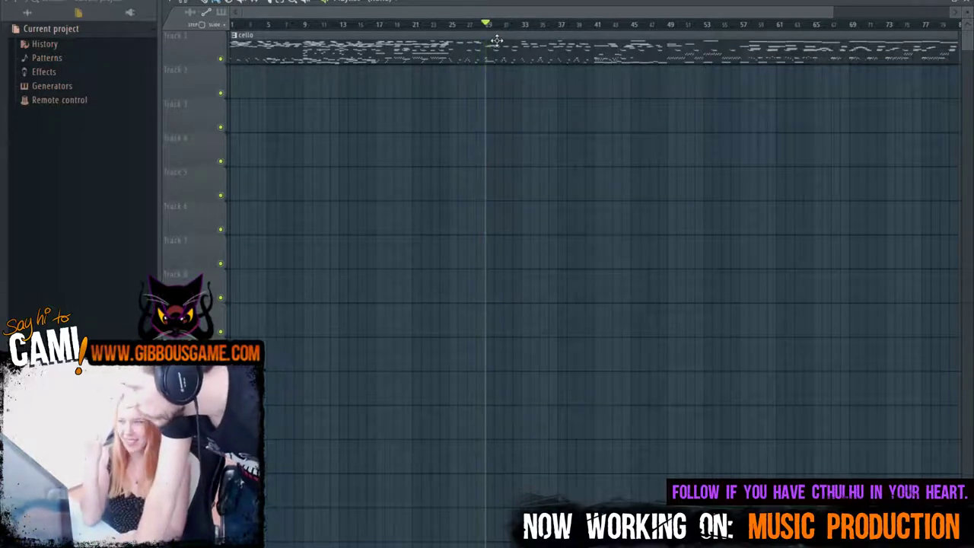
# Step: Open the cello clip's notes in the piano roll and switch to the vibes channel, showing about bars 18 to 60
pyautogui.doubleClick(496, 39)
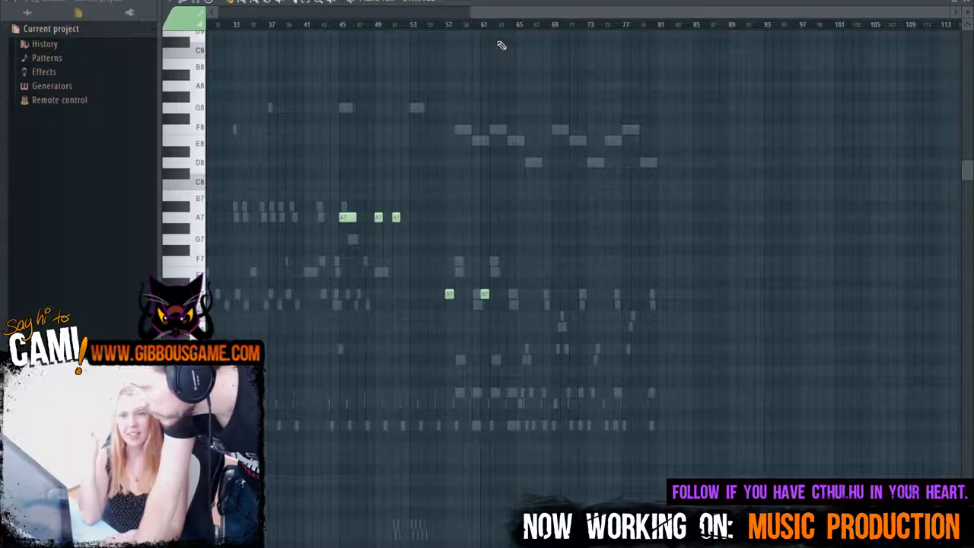
pyautogui.moveTo(461, 14); pyautogui.dragTo(369, 35)
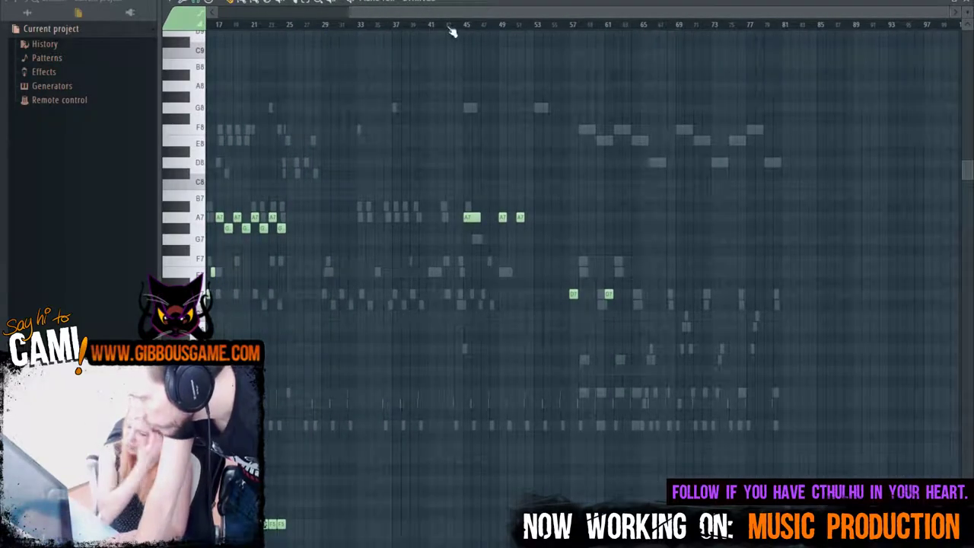
pyautogui.click(404, 6)
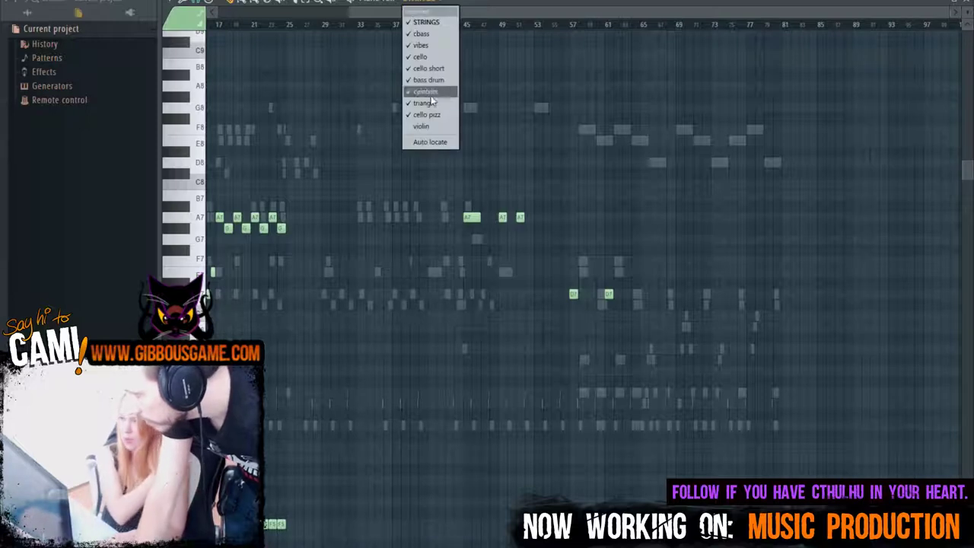
pyautogui.click(447, 48)
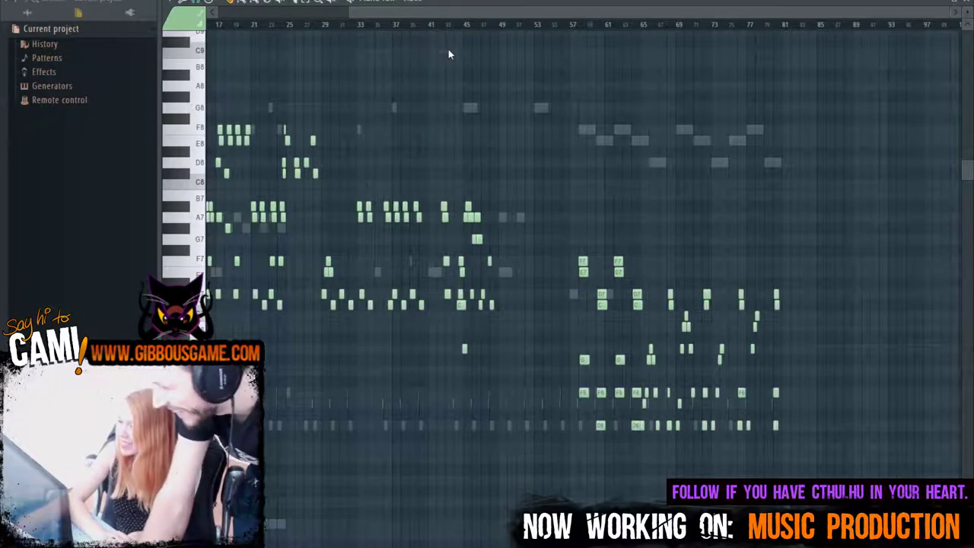
pyautogui.moveTo(398, 22)
pyautogui.mouseDown()
pyautogui.moveTo(308, 21)
pyautogui.moveTo(301, 9)
pyautogui.moveTo(662, 17)
pyautogui.moveTo(415, 17)
pyautogui.mouseUp()
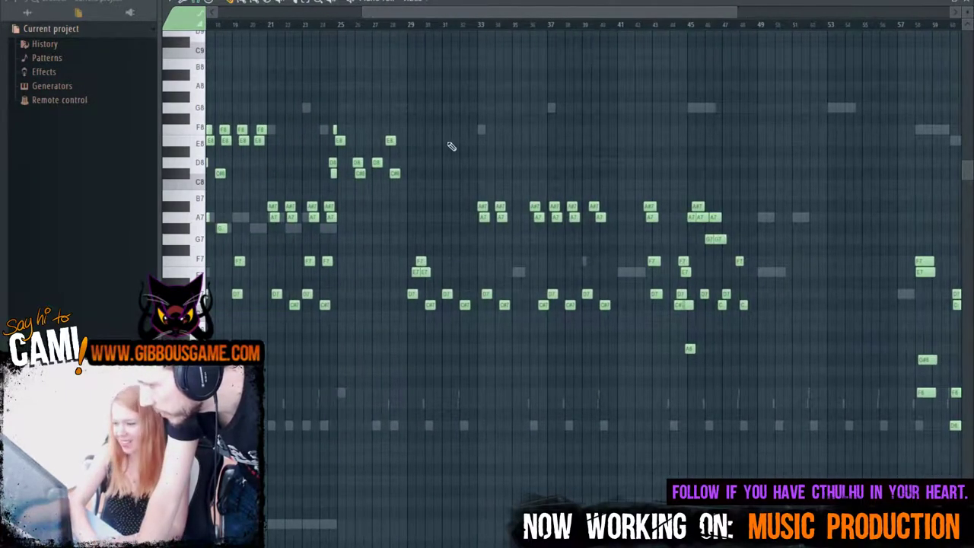
# Step: Listen repeatedly to the vibes passage starting around bar 29 in the piano roll, and stop playback
pyautogui.press('space')
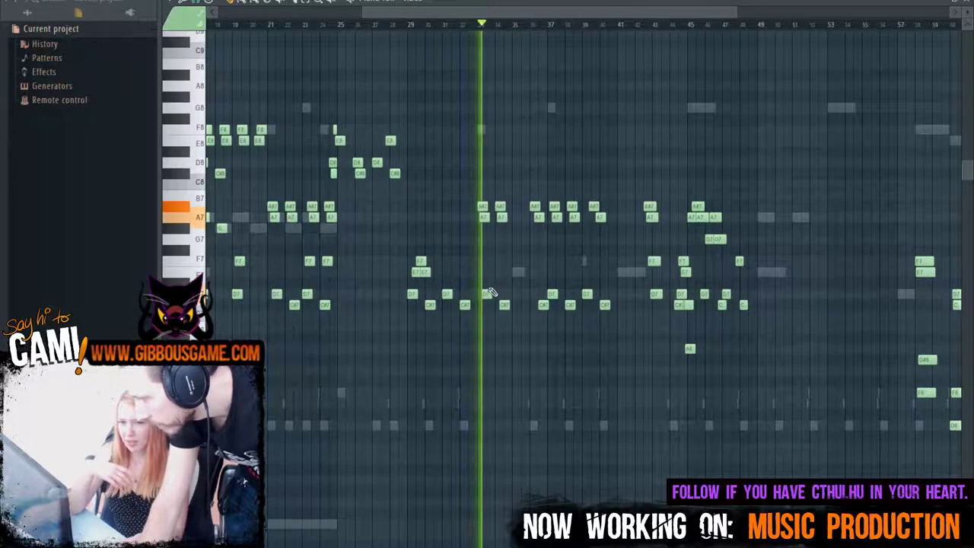
pyautogui.press('space')
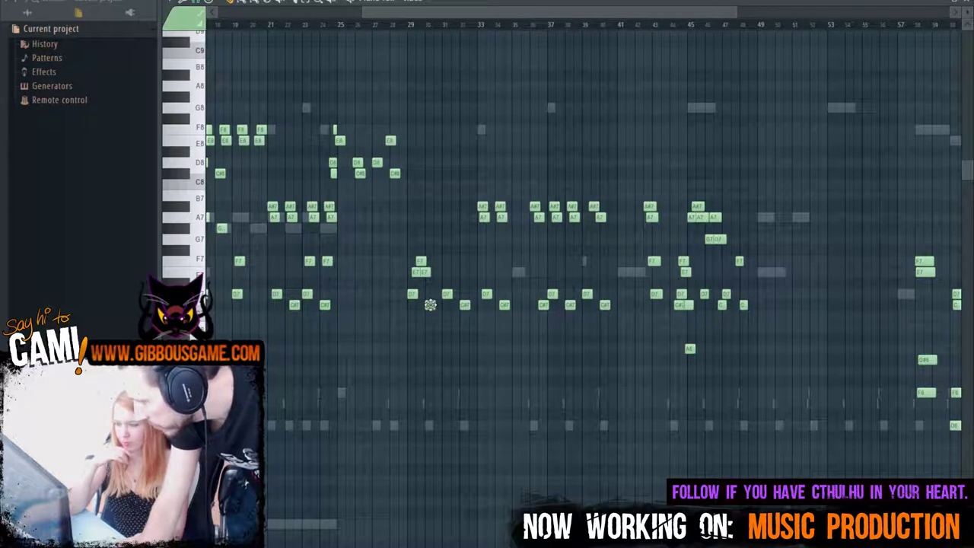
pyautogui.click(405, 24)
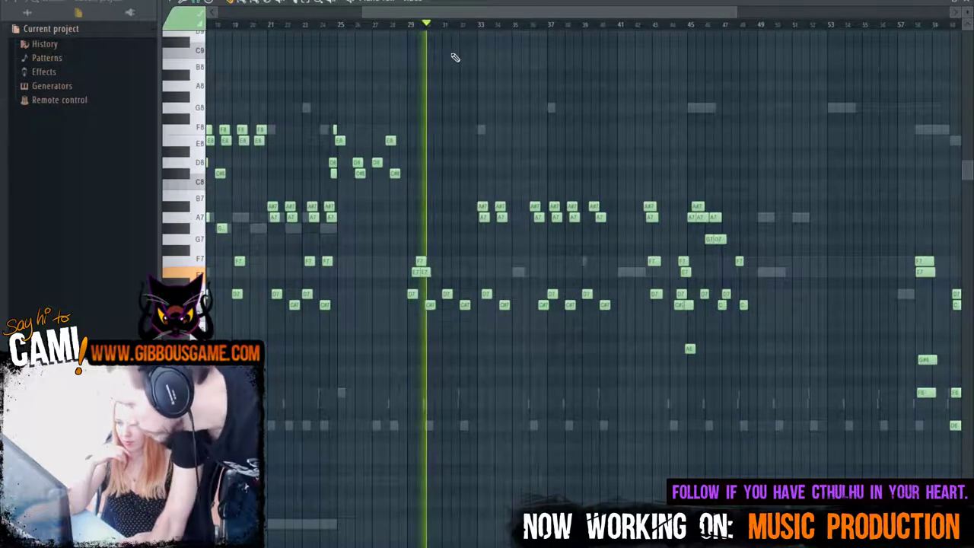
pyautogui.press('space')
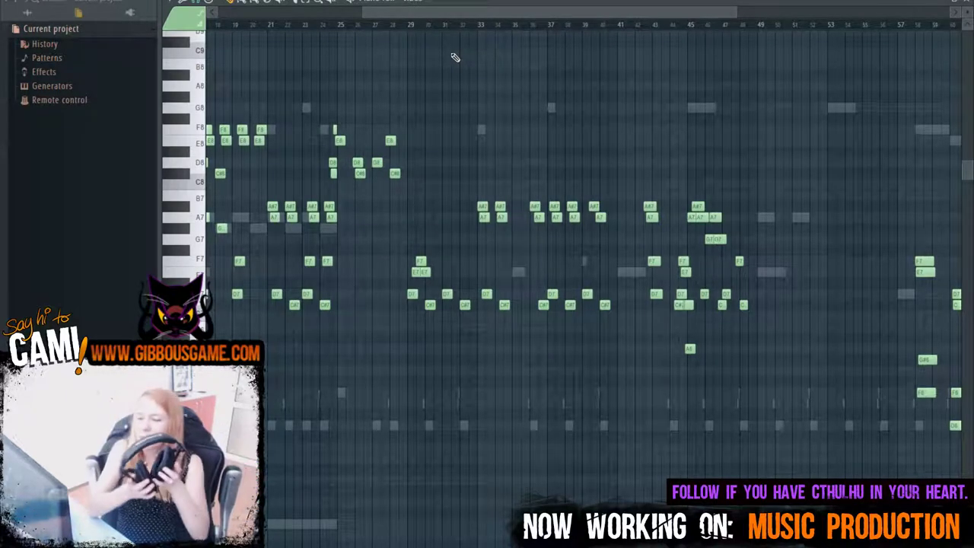
pyautogui.click(411, 25)
pyautogui.press('space')
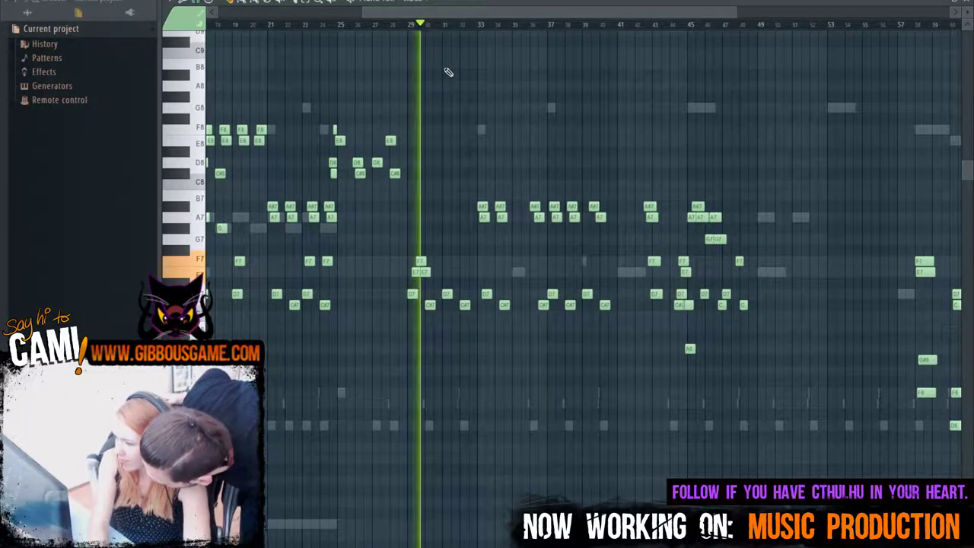
pyautogui.press('space')
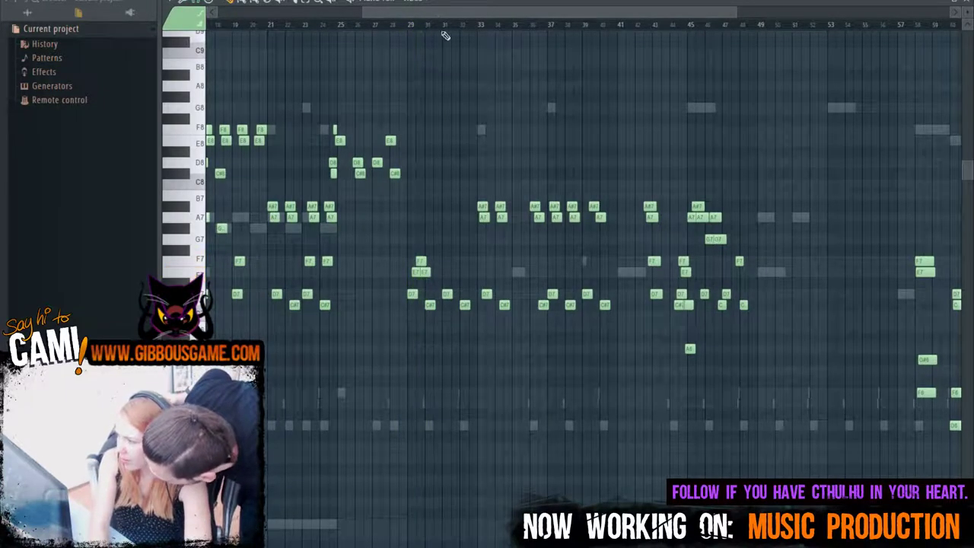
# Step: Play the vibes part while checking the channel list and the channel rack
pyautogui.scroll(3, 480, 223)
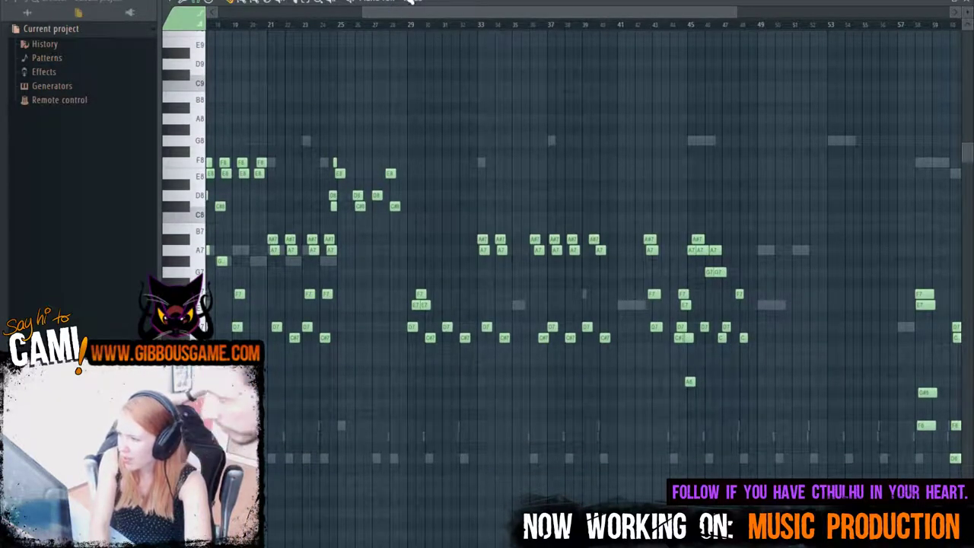
pyautogui.press('space')
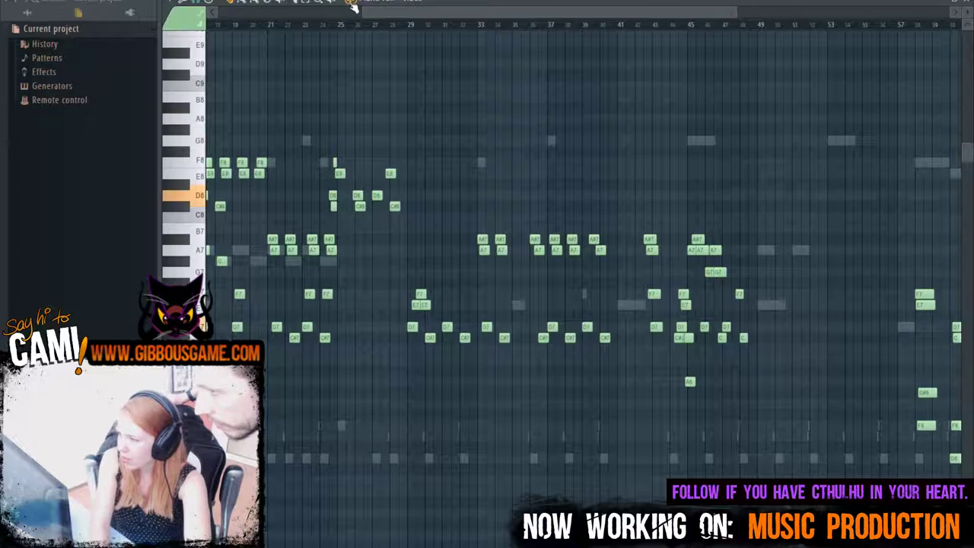
pyautogui.click(426, 4)
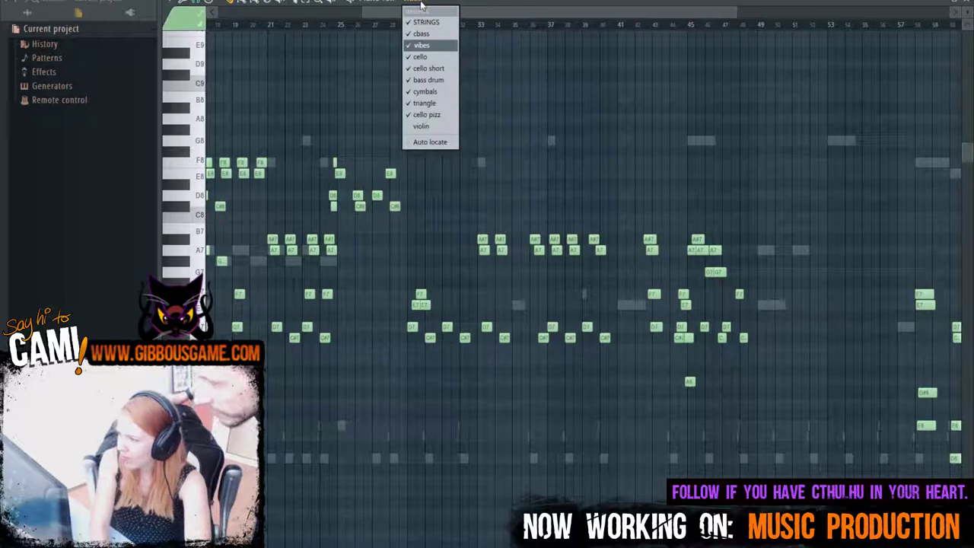
pyautogui.click(421, 5)
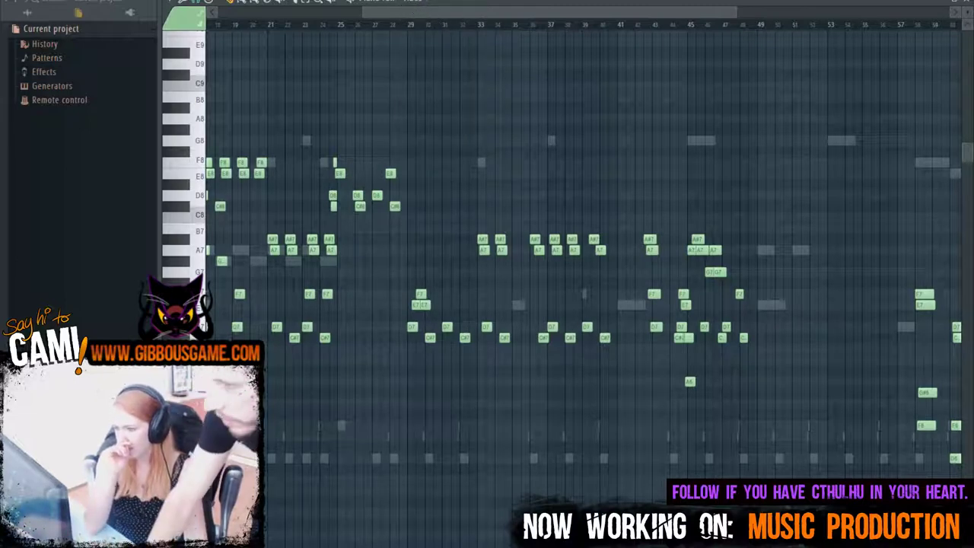
pyautogui.press('F6')
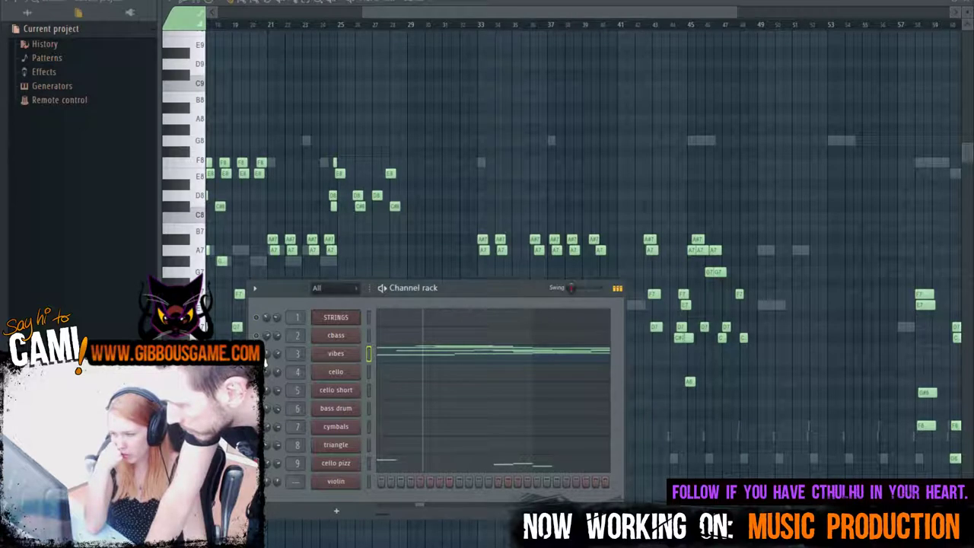
pyautogui.press('space')
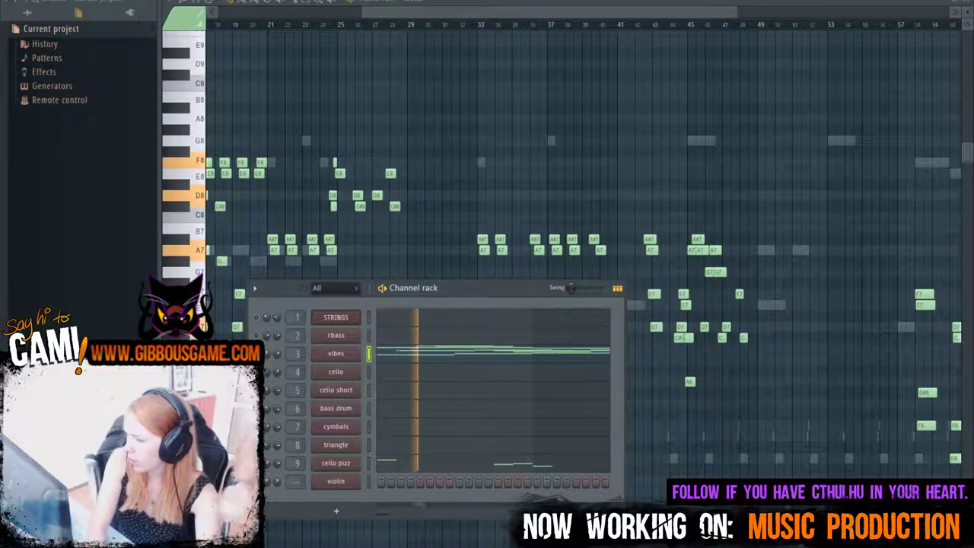
# Step: Return to the vibes notes and replay the passage from just before bar 29
pyautogui.press('F6')
pyautogui.click(446, 29)
pyautogui.click(395, 32)
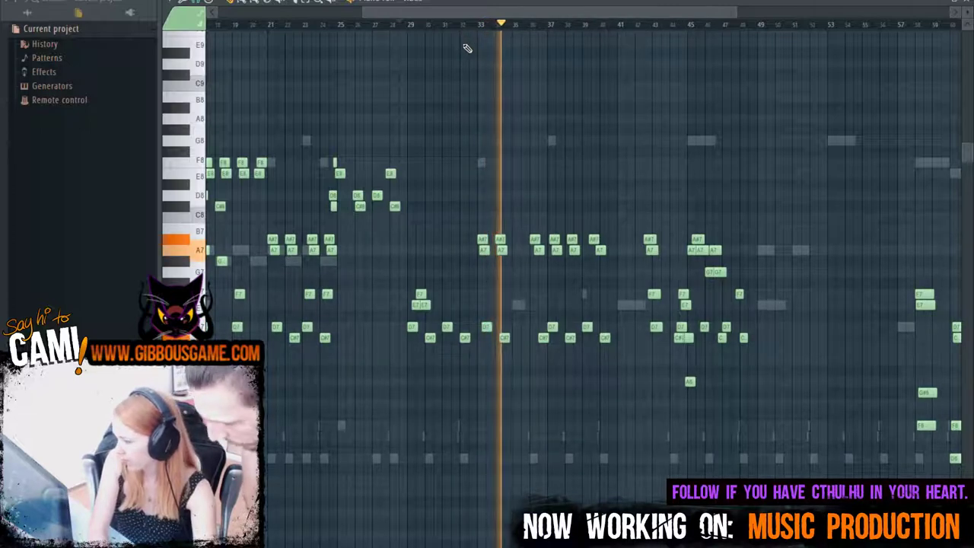
pyautogui.press('space')
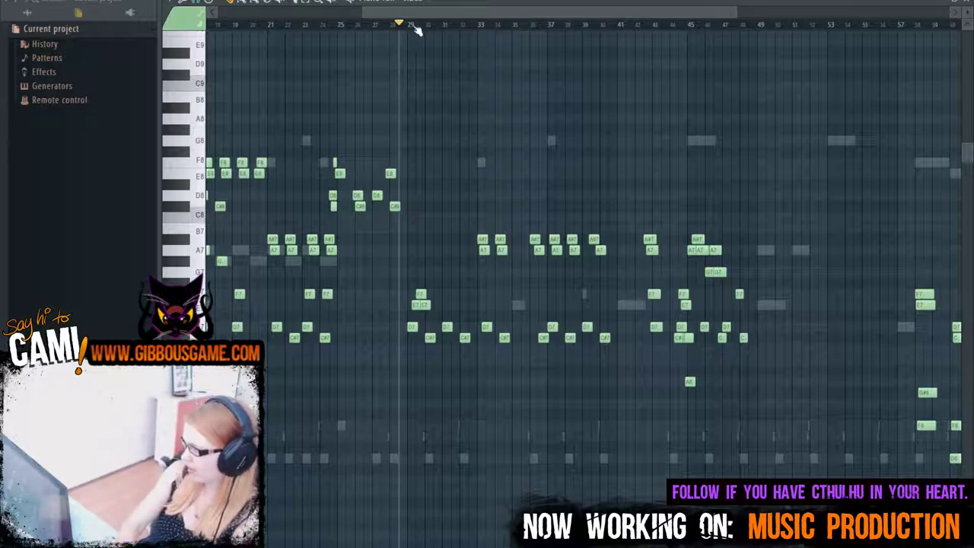
pyautogui.press('F6')
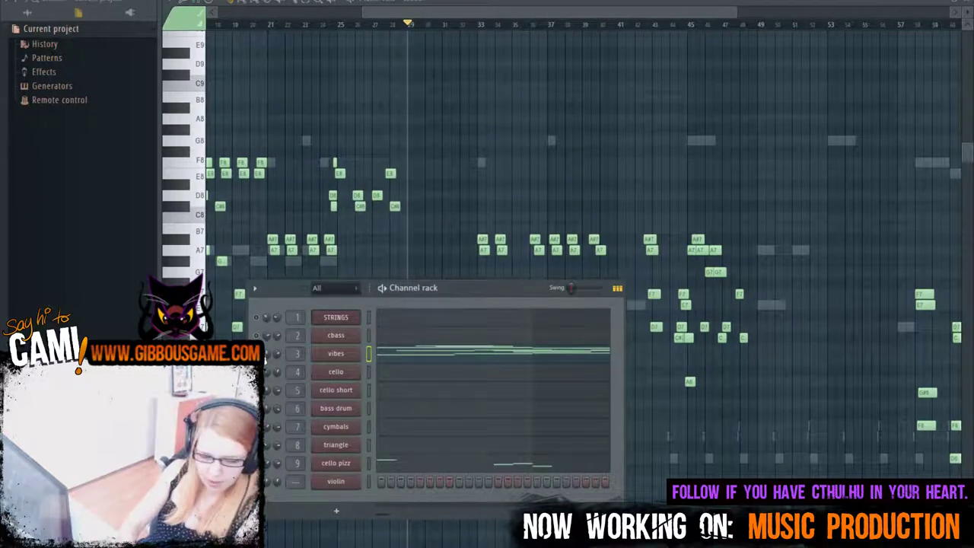
pyautogui.press('F6')
pyautogui.press('space')
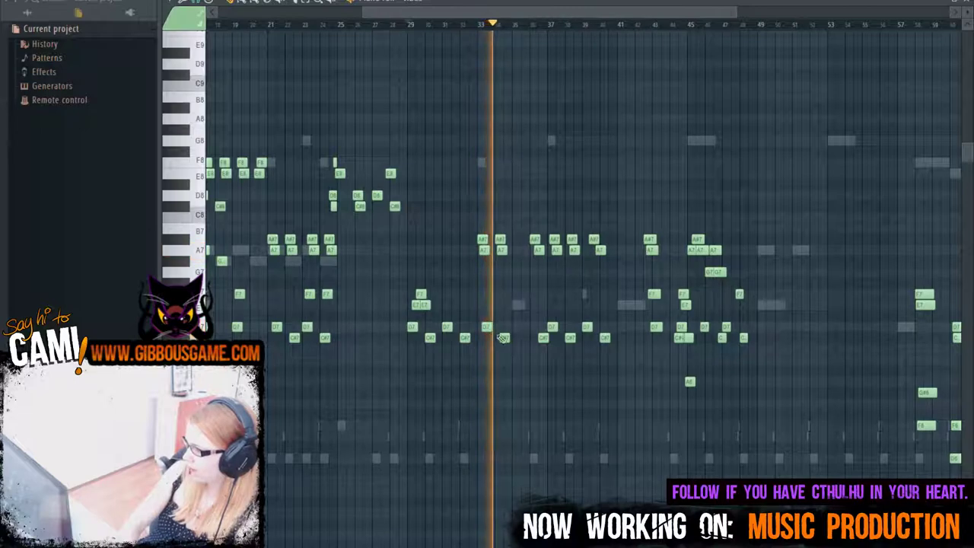
# Step: Delete all the vibes notes in bars 29 to 32 and stop playback
pyautogui.rightClick(465, 337)
pyautogui.rightClick(430, 337)
pyautogui.rightClick(447, 326)
pyautogui.rightClick(412, 327)
pyautogui.rightClick(412, 304)
pyautogui.rightClick(421, 294)
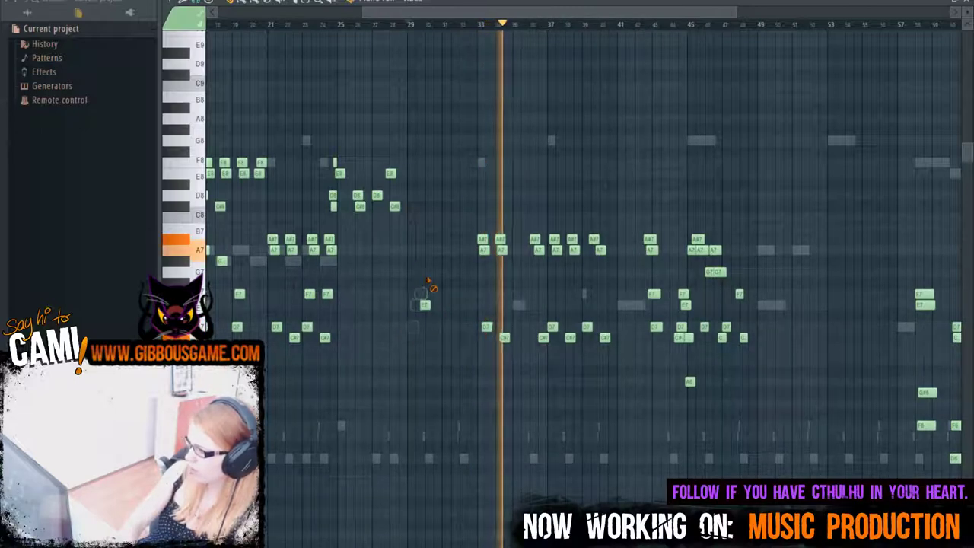
pyautogui.press('space')
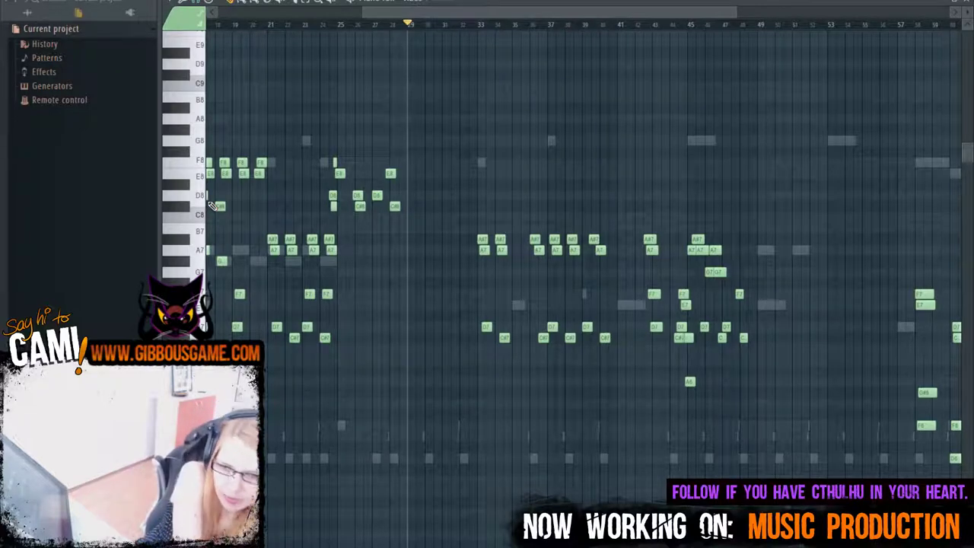
# Step: Play the vibes part from about bar 25 across the emptied bars to about bar 40, and stop playback
pyautogui.moveTo(595, 15); pyautogui.dragTo(121, 27)
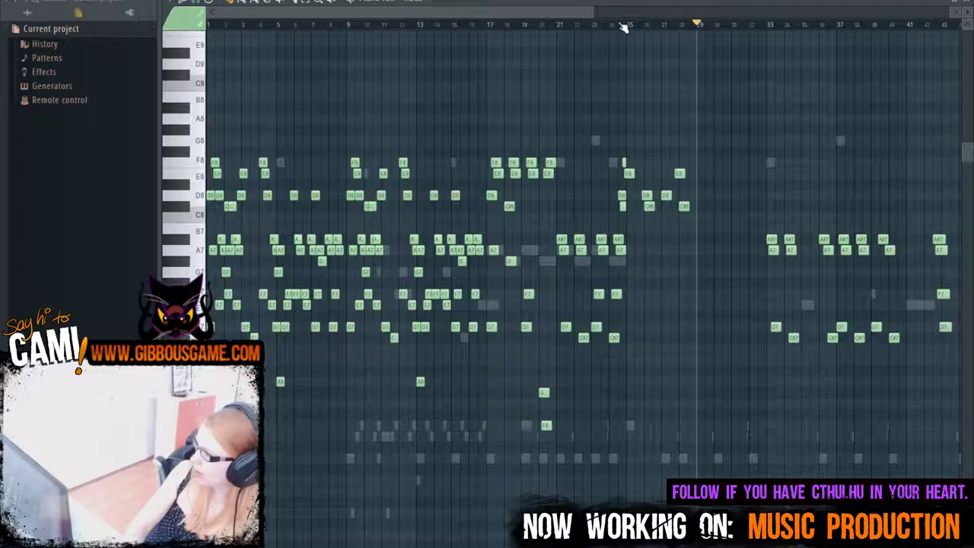
pyautogui.moveTo(590, 11); pyautogui.dragTo(755, 12)
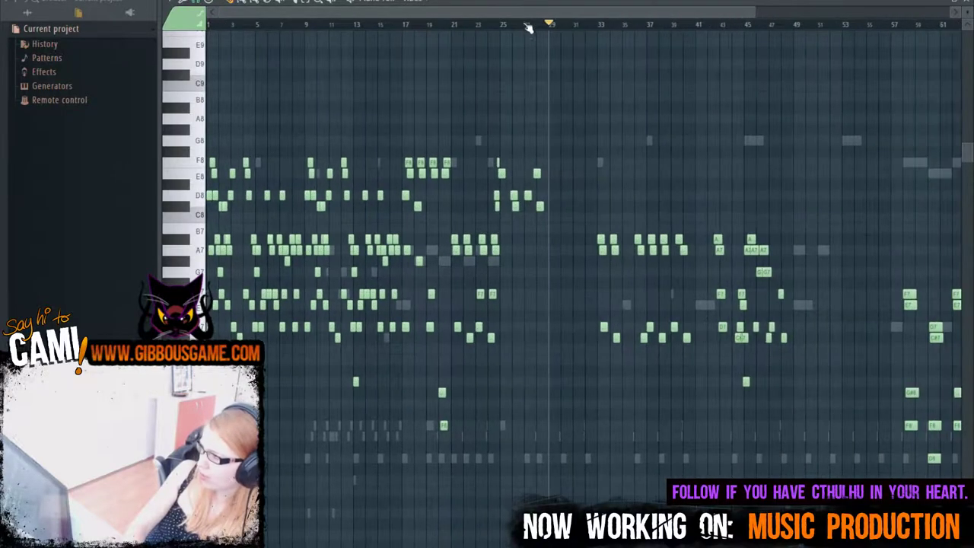
pyautogui.click(504, 24)
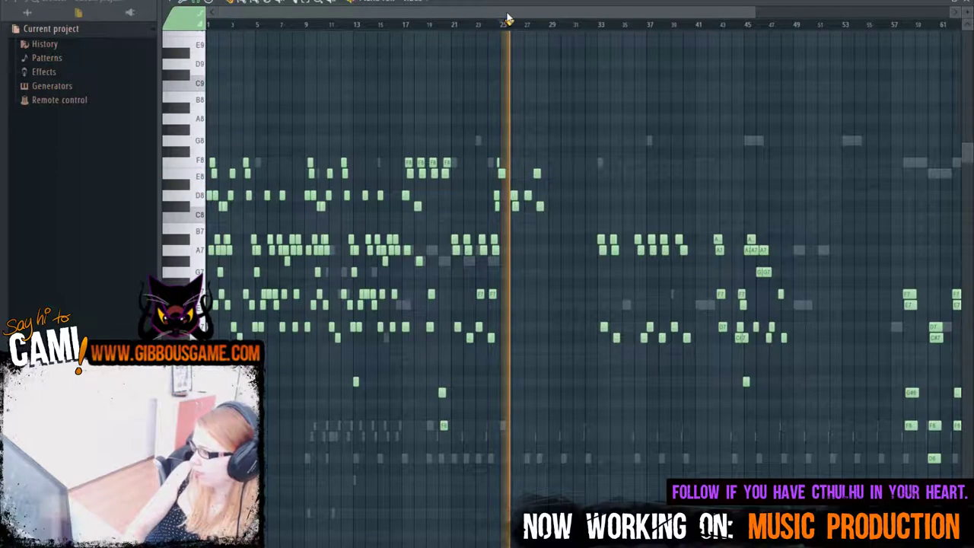
pyautogui.moveTo(510, 17); pyautogui.dragTo(641, 63)
pyautogui.hscroll(3, 586, 50)
pyautogui.scroll(3, 739, 35)
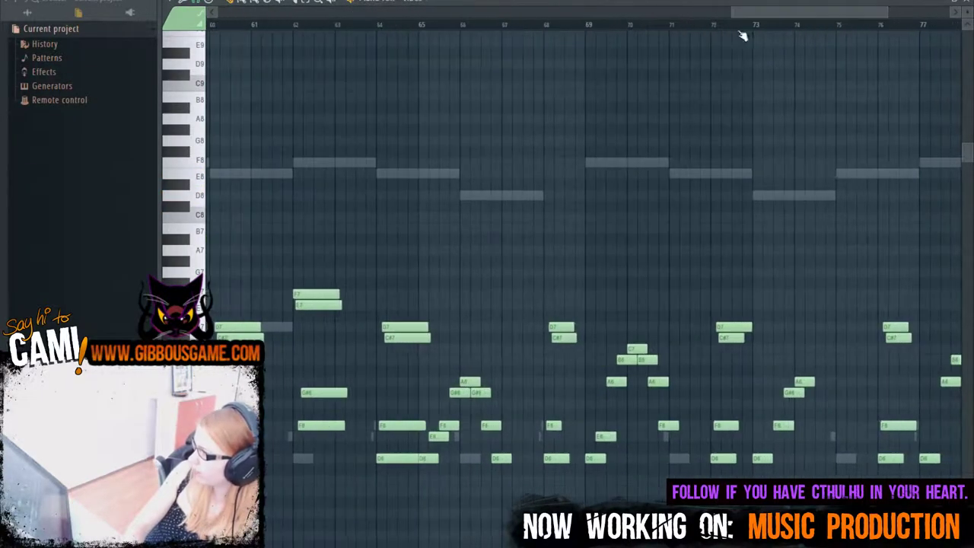
pyautogui.moveTo(607, 17); pyautogui.dragTo(430, 16)
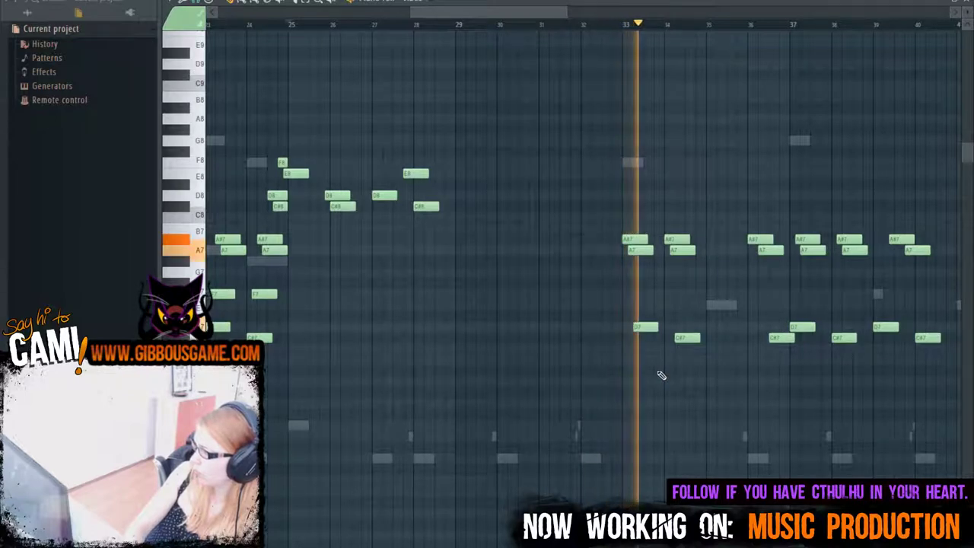
pyautogui.moveTo(499, 18); pyautogui.dragTo(598, 44)
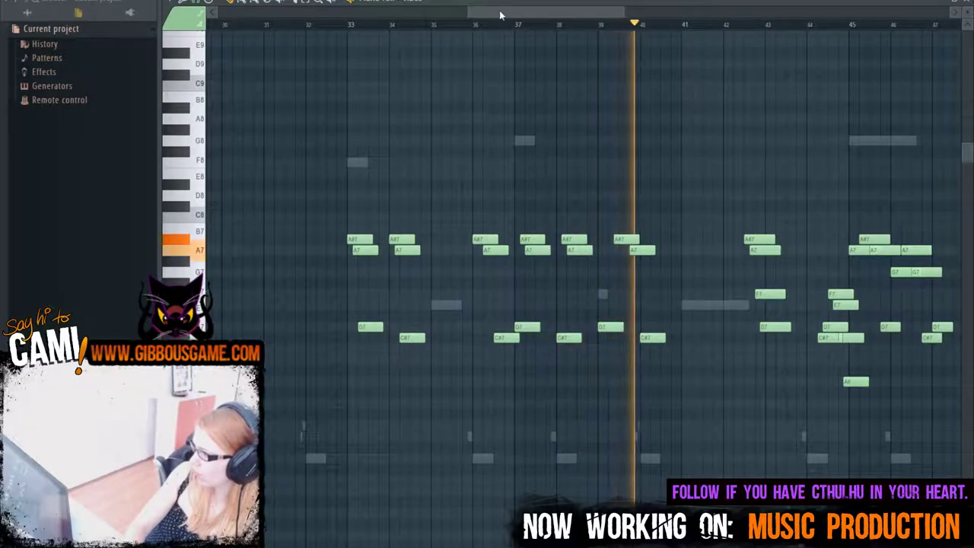
pyautogui.press('space')
# Step: Copy the six vibes notes of bars 33 and 34 into the gap starting at bar 29
pyautogui.moveTo(499, 11); pyautogui.dragTo(432, 28)
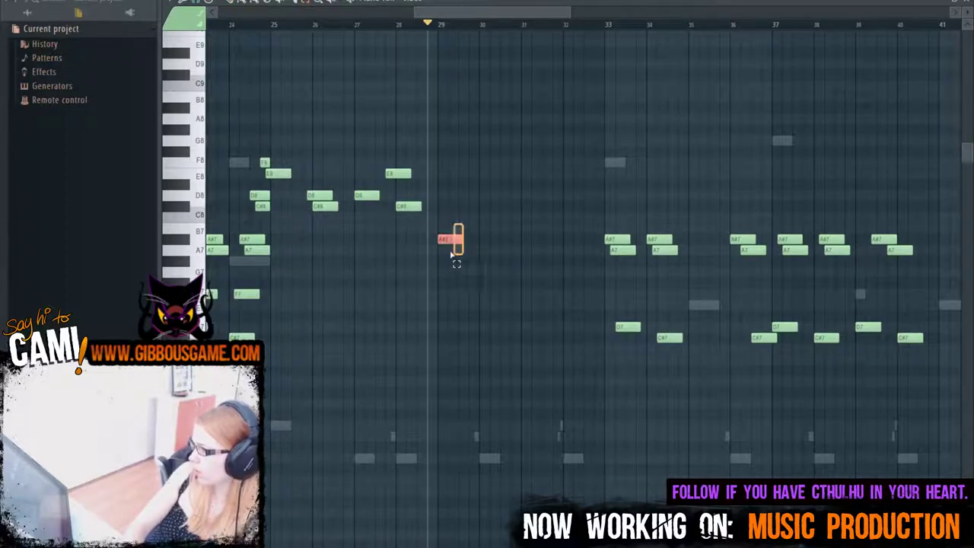
pyautogui.moveTo(686, 420); pyautogui.dragTo(609, 217)
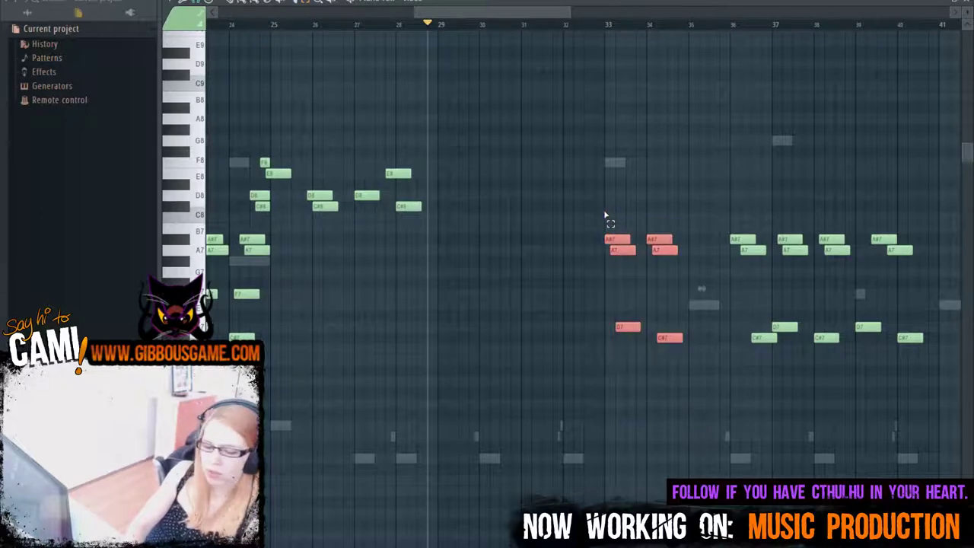
pyautogui.hotkey('ctrl', 'v')
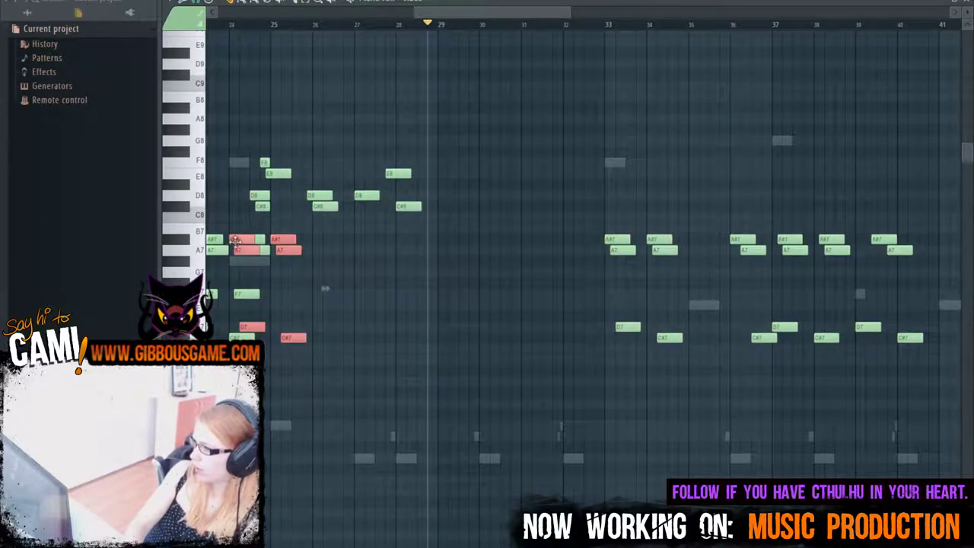
pyautogui.moveTo(236, 241); pyautogui.dragTo(452, 258)
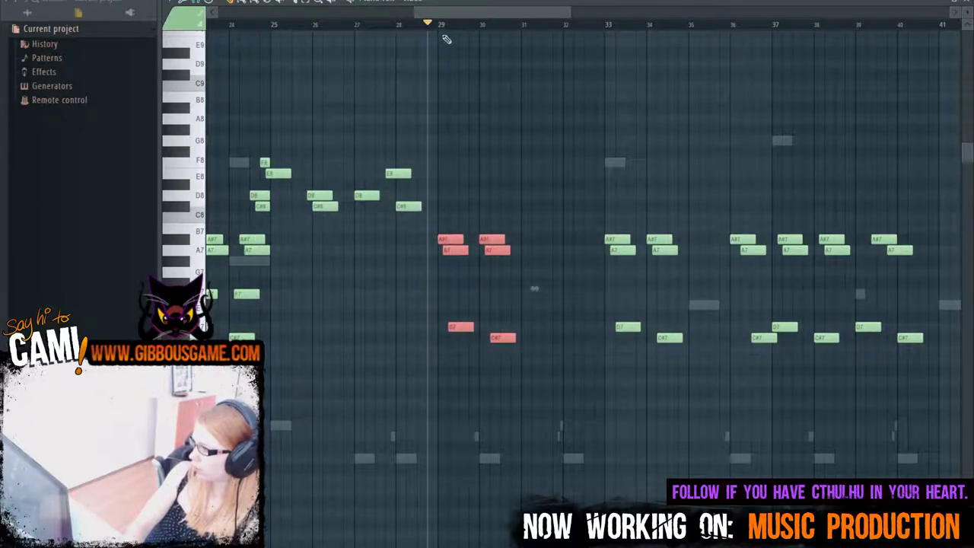
# Step: Listen to the copied notes from just before bar 29 onward and inspect them closely around bars 27 to 35
pyautogui.press('space')
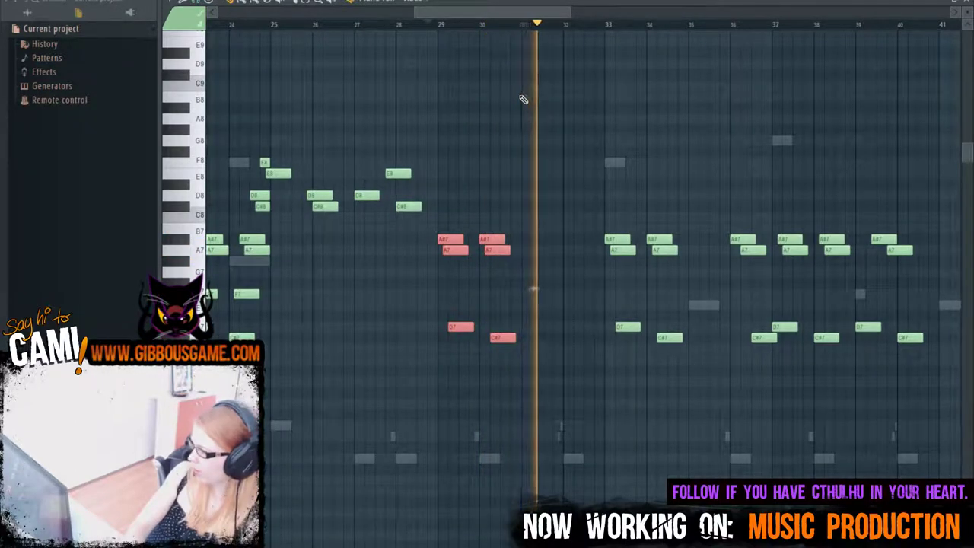
pyautogui.moveTo(574, 17); pyautogui.dragTo(602, 56)
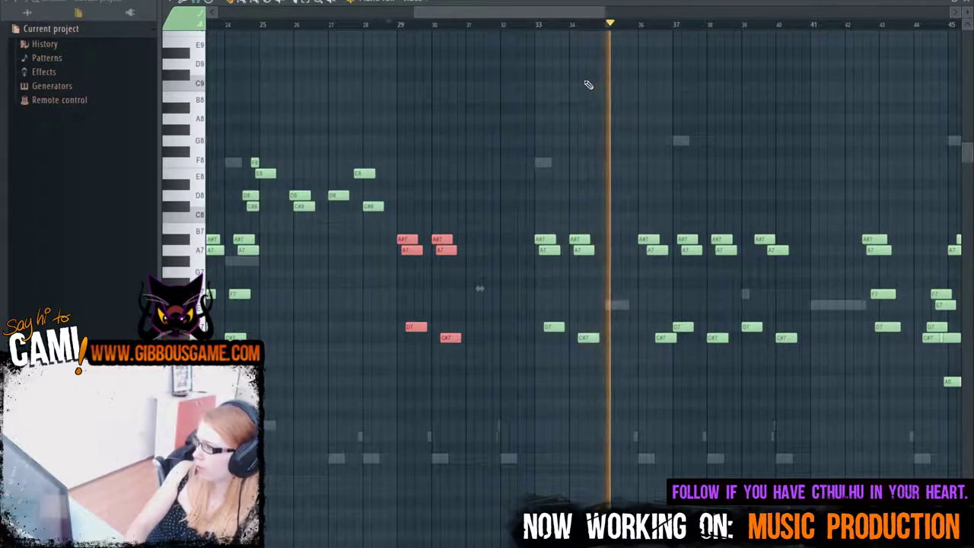
pyautogui.press('space')
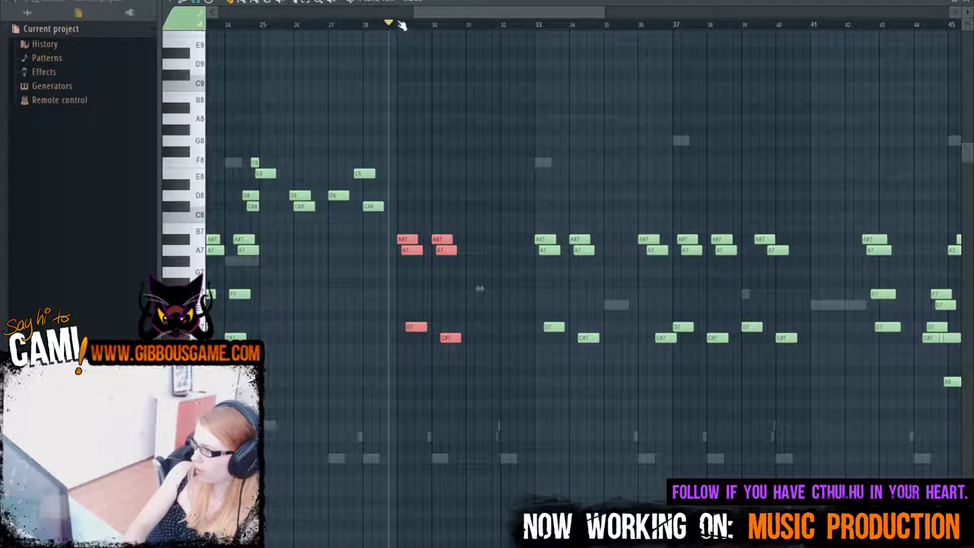
pyautogui.scroll(4, 531, 261)
pyautogui.scroll(-2, 531, 261)
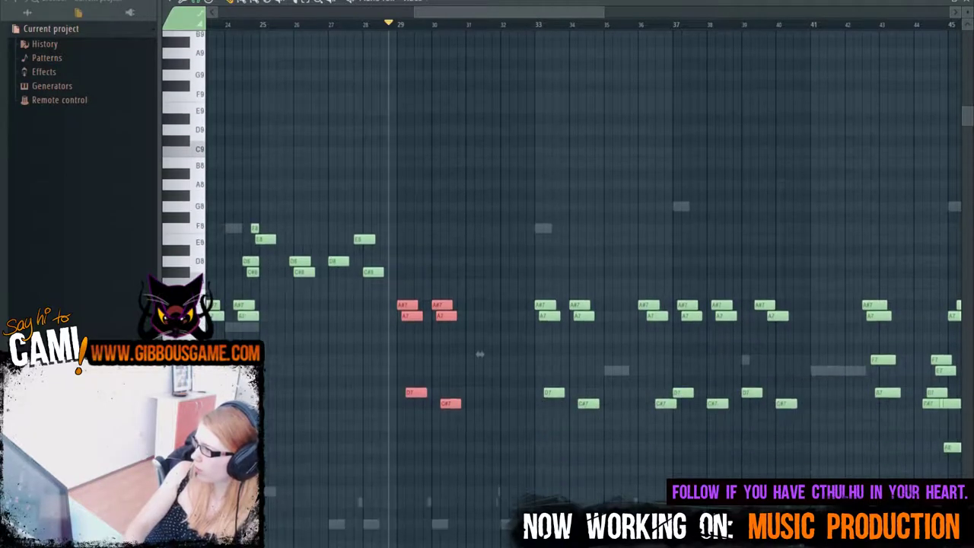
pyautogui.moveTo(602, 12); pyautogui.dragTo(515, 29)
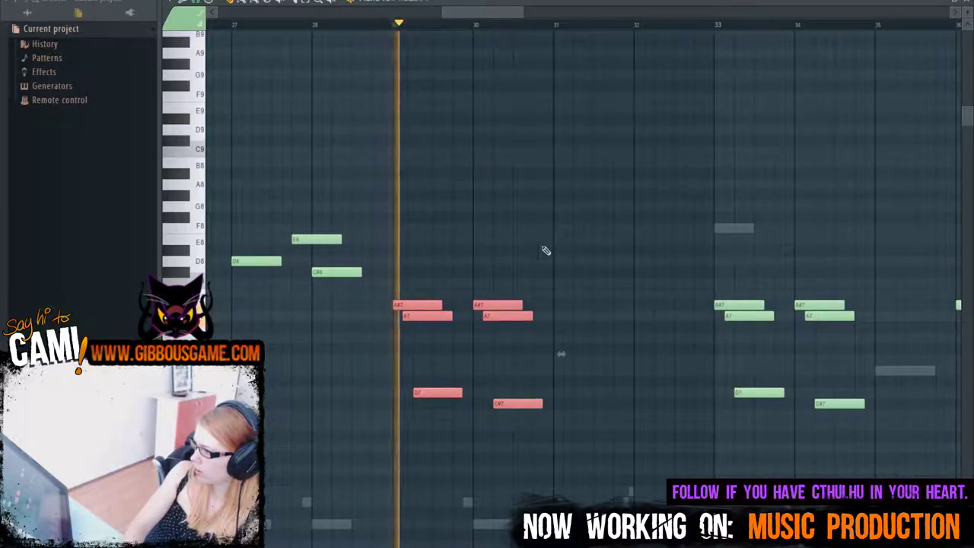
# Step: Try raising the six copied notes in bars 29 and 30 by a semitone, and undo the move
pyautogui.moveTo(434, 394); pyautogui.dragTo(433, 378)
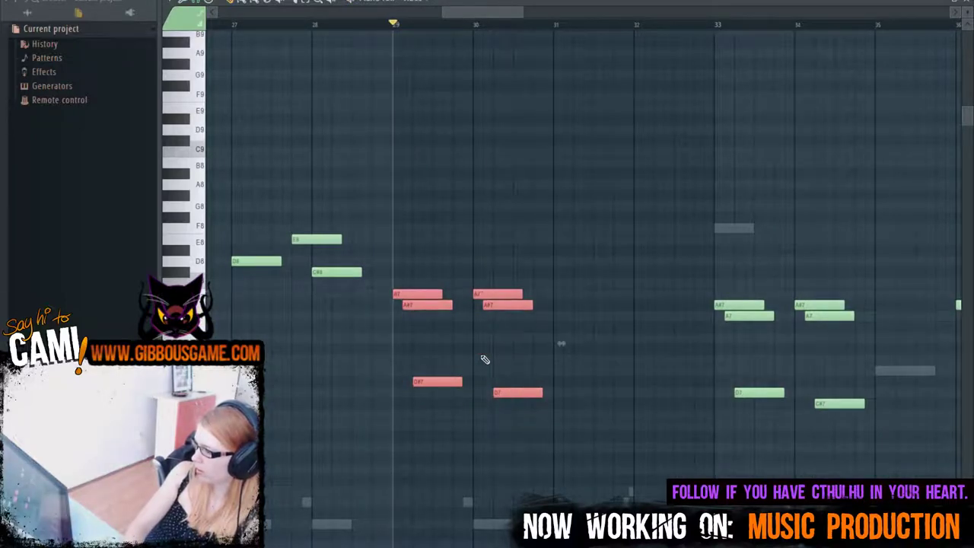
pyautogui.hotkey('ctrl', 'z')
pyautogui.scroll(-3, 482, 364)
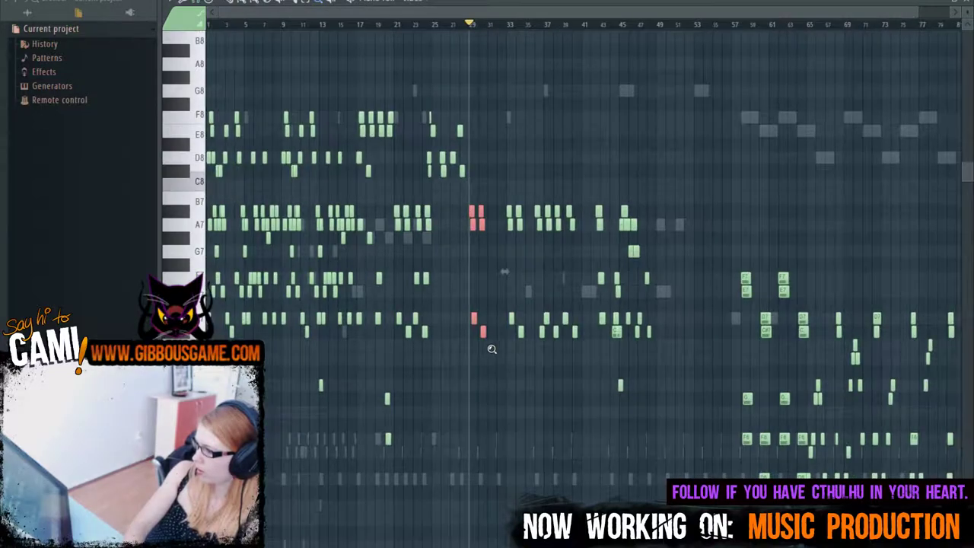
pyautogui.scroll(3, 491, 350)
pyautogui.scroll(-3, 493, 348)
pyautogui.scroll(3, 492, 345)
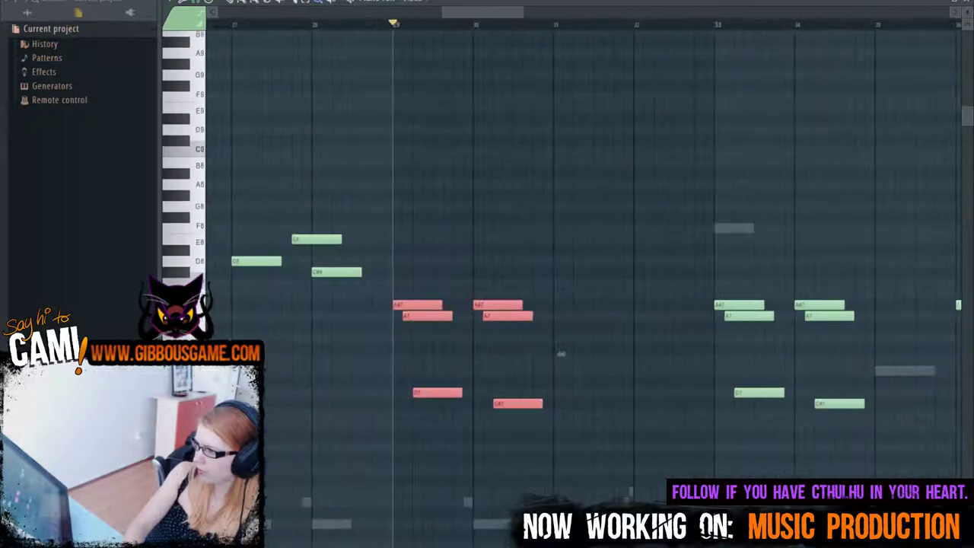
# Step: Raise the lowest copied notes to F7 in bar 29 and E7 in bar 30 while listening to the passage
pyautogui.click(456, 364)
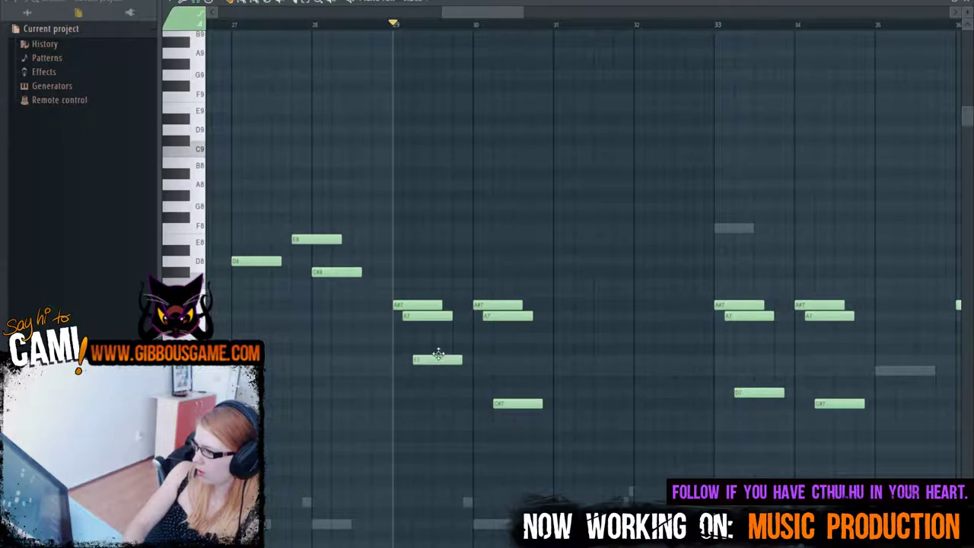
pyautogui.press('space')
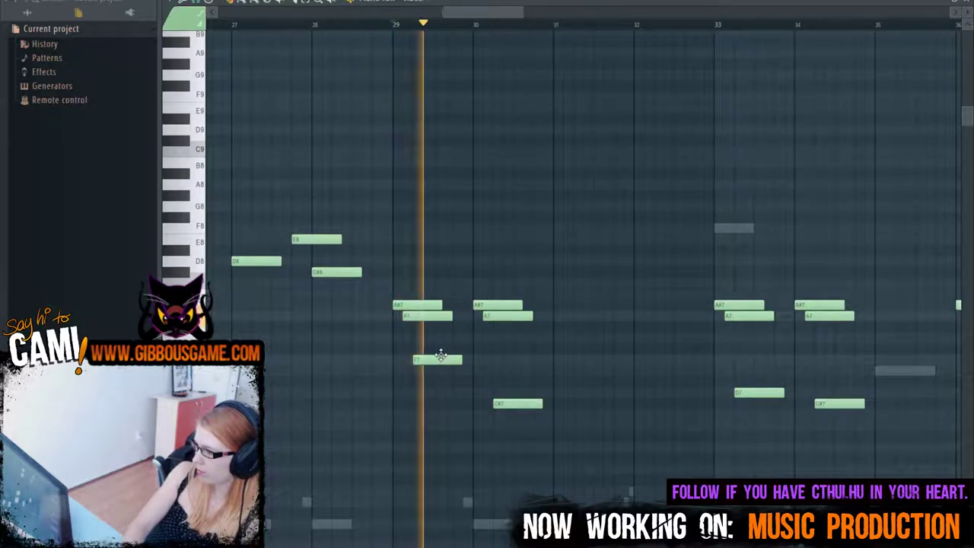
pyautogui.moveTo(522, 404); pyautogui.dragTo(523, 368)
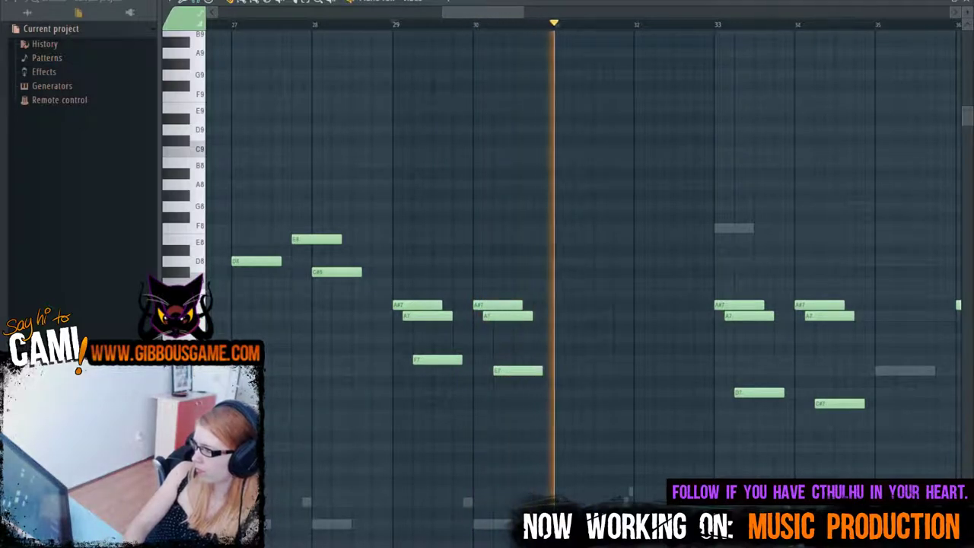
# Step: Stop playback and clear all the copied vibes notes from bars 29 and 30
pyautogui.press('space')
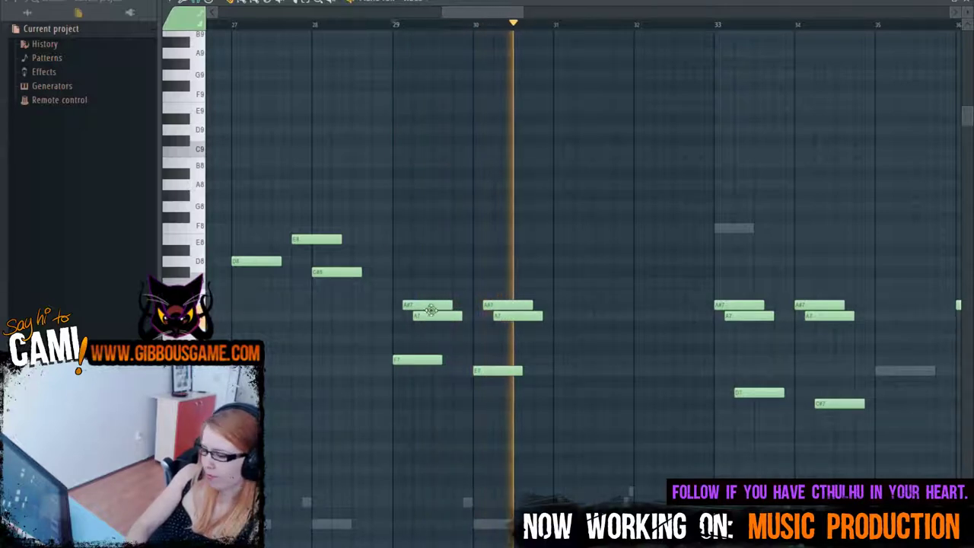
pyautogui.moveTo(424, 407); pyautogui.dragTo(493, 483)
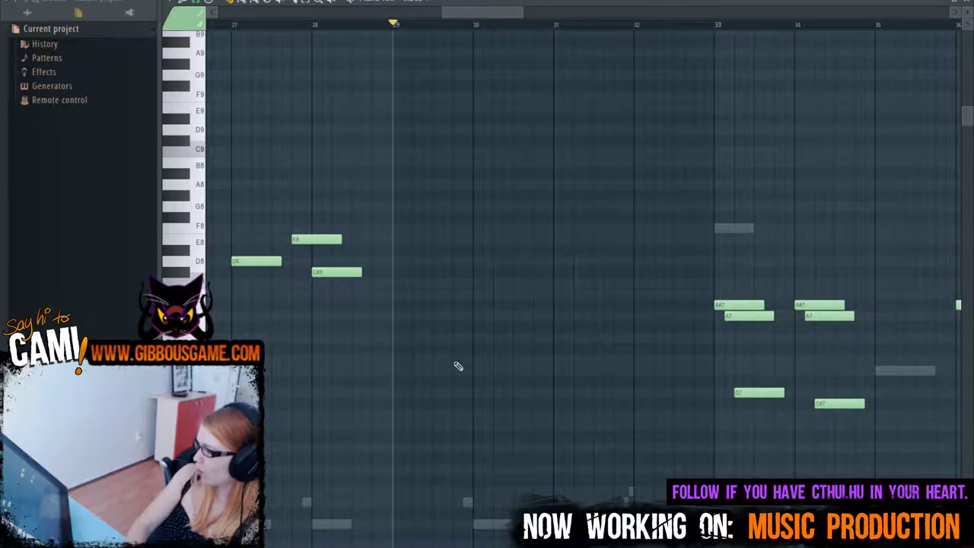
# Step: Add a vibes phrase of D8 at bar 29, A7 just before bar 30 and C#8 at bar 30, auditioning it
pyautogui.press('space')
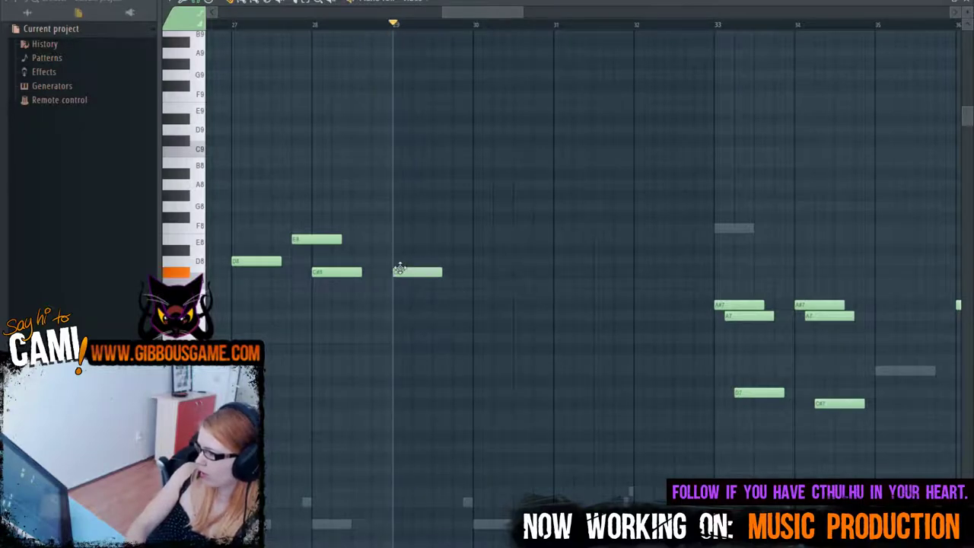
pyautogui.press('space')
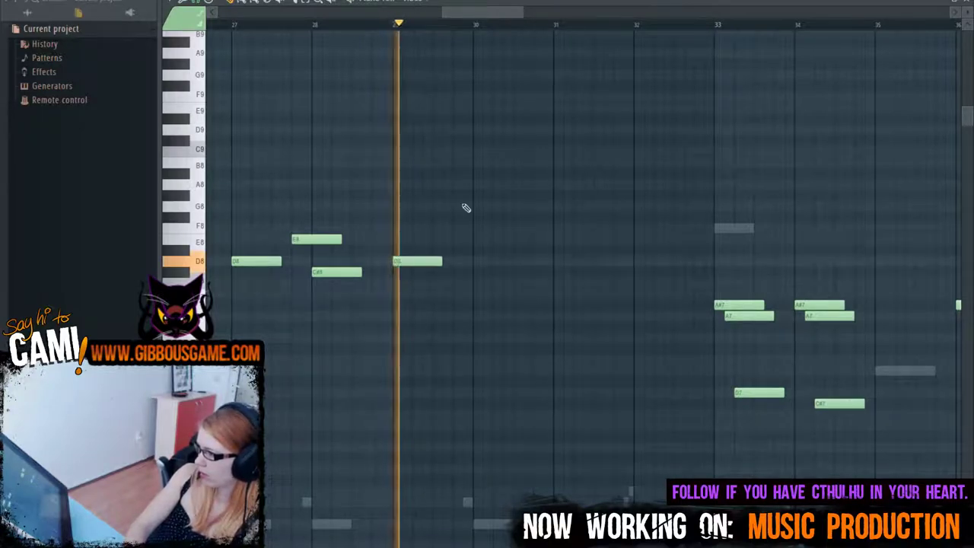
pyautogui.click(466, 294)
pyautogui.press('space')
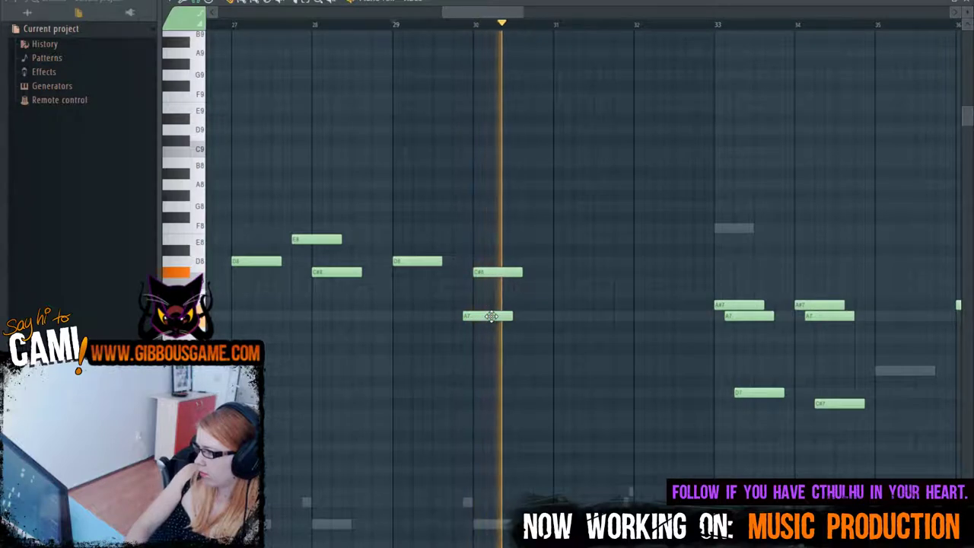
# Step: Continue the vibes phrase with D8 at bar 31, E8 just before bar 32 and C#8 at bar 32
pyautogui.click(560, 264)
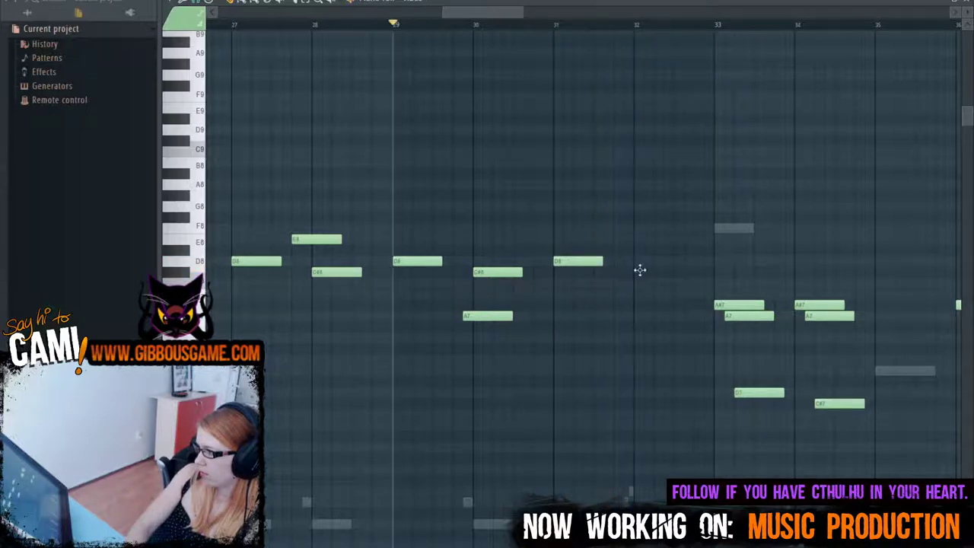
pyautogui.moveTo(618, 219); pyautogui.dragTo(607, 242)
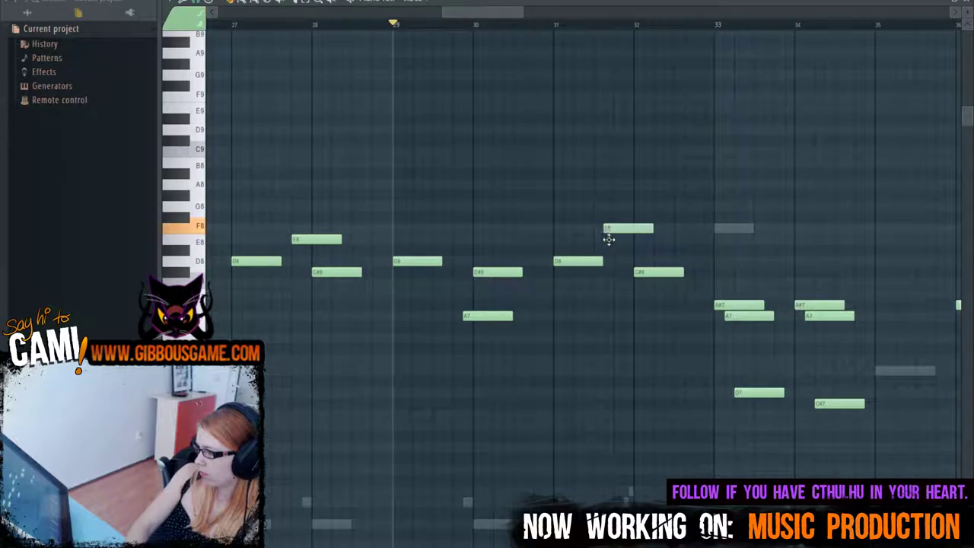
pyautogui.press('space')
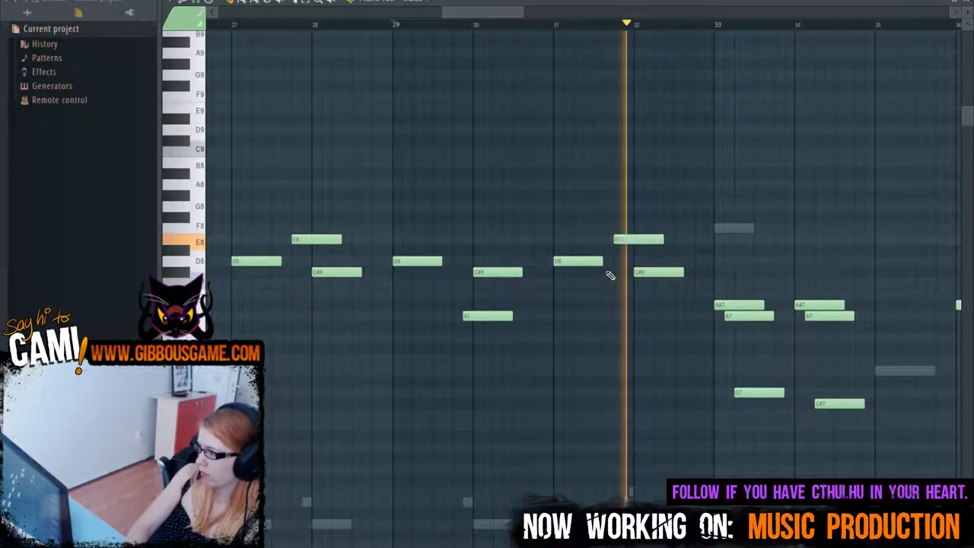
# Step: Listen to the new vibes phrase in context and review the vibes notes that follow, up to about bar 48
pyautogui.hscroll(5, 524, 27)
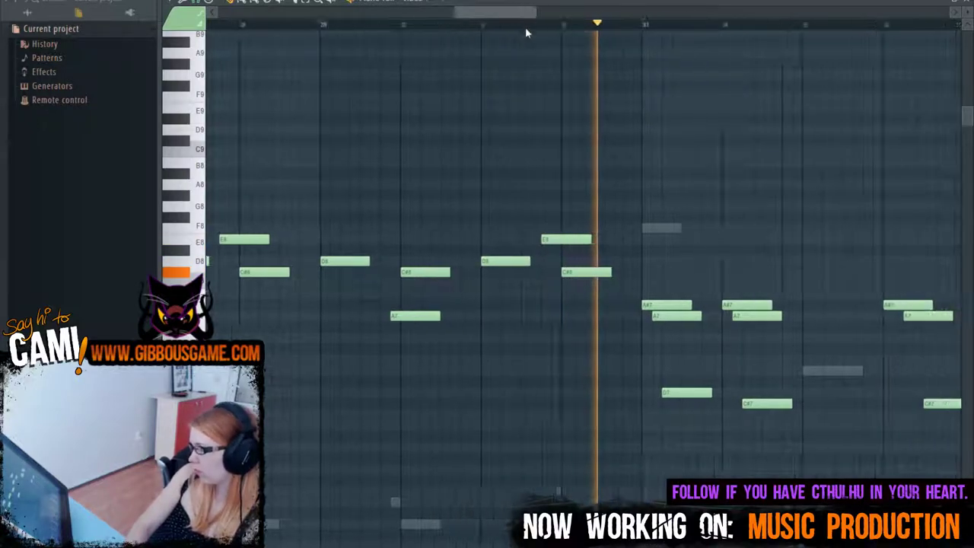
pyautogui.hscroll(1, 554, 52)
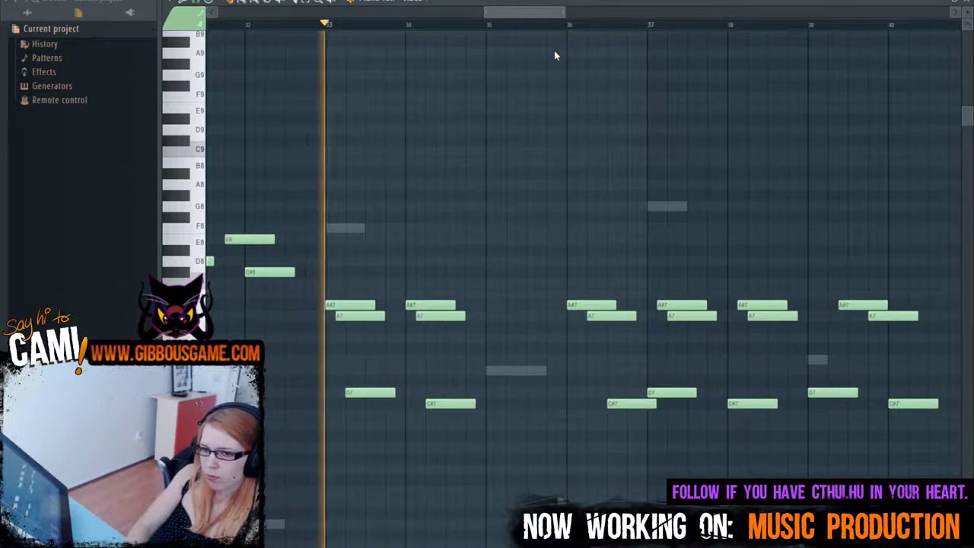
pyautogui.hscroll(1, 556, 51)
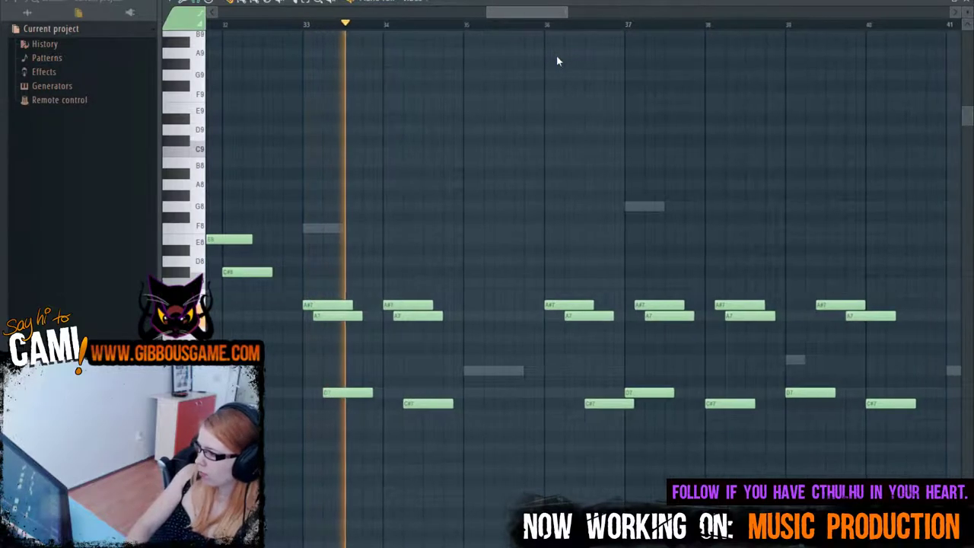
pyautogui.hscroll(10, 578, 64)
pyautogui.hscroll(4, 651, 106)
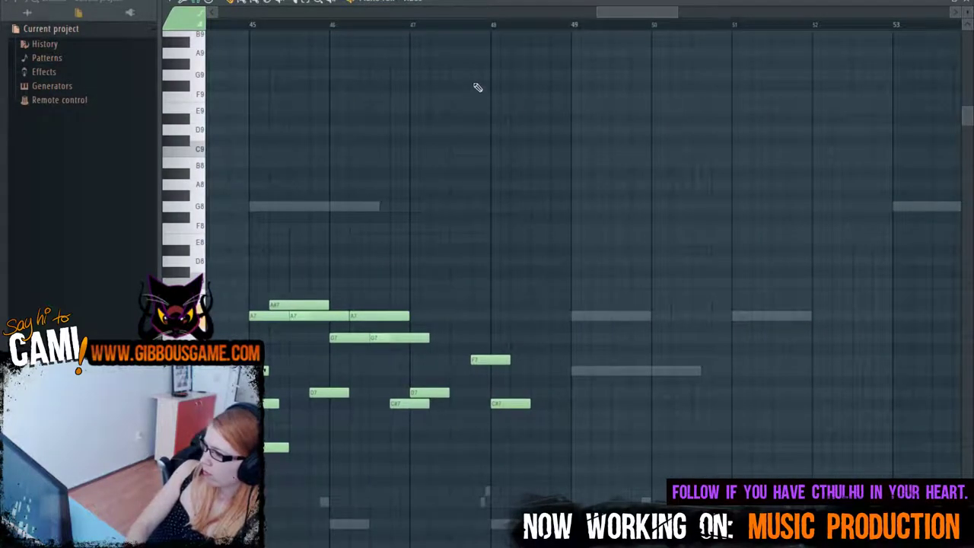
pyautogui.moveTo(615, 12); pyautogui.dragTo(599, 28)
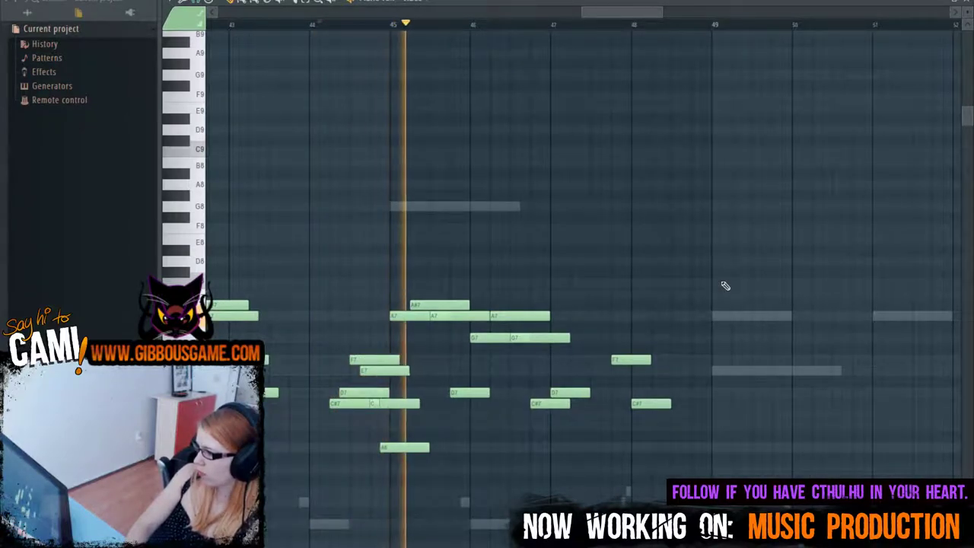
pyautogui.press('space')
# Step: Return to the start of the song in the piano roll and switch it from vibes to the STRINGS channel
pyautogui.press('F9')
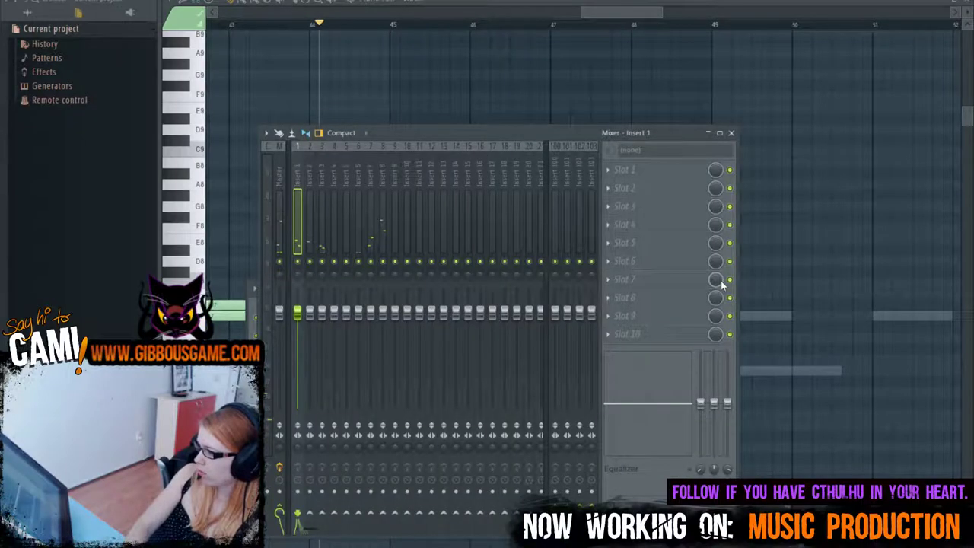
pyautogui.press('F5')
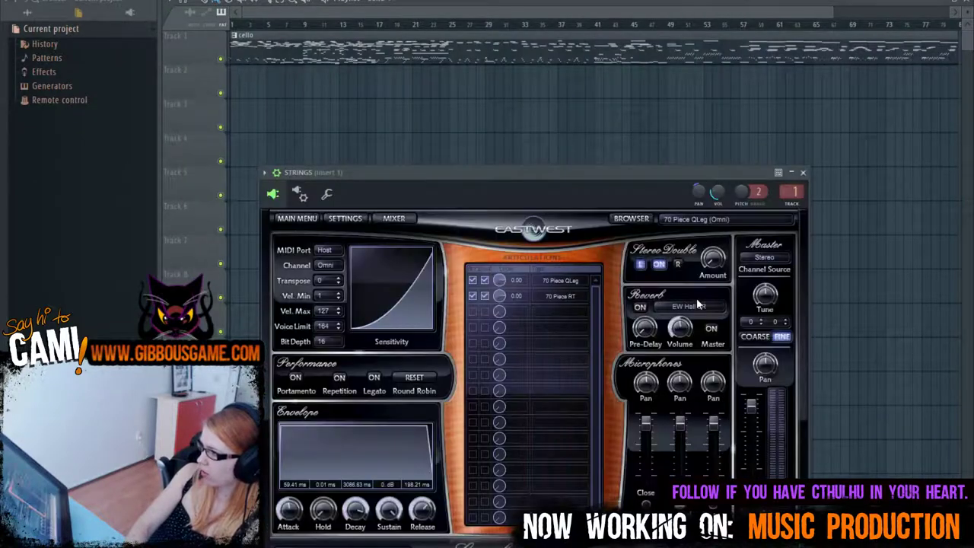
pyautogui.press('F7')
pyautogui.press('F6')
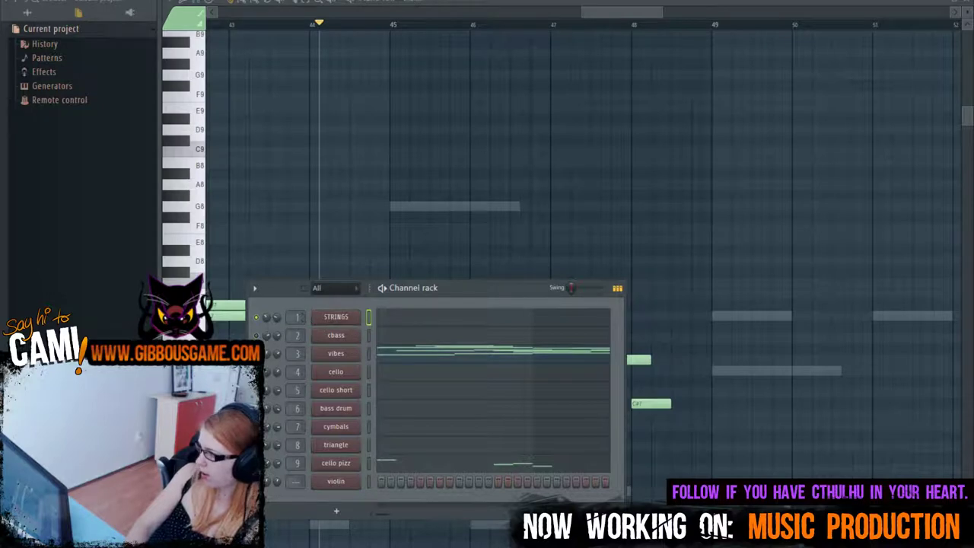
pyautogui.moveTo(655, 10); pyautogui.dragTo(199, 83)
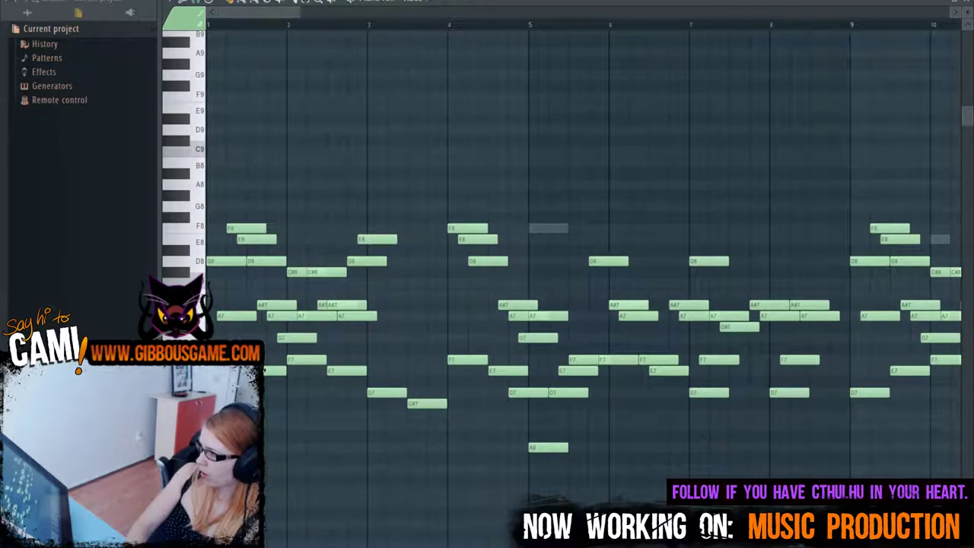
pyautogui.click(427, 2)
pyautogui.click(428, 22)
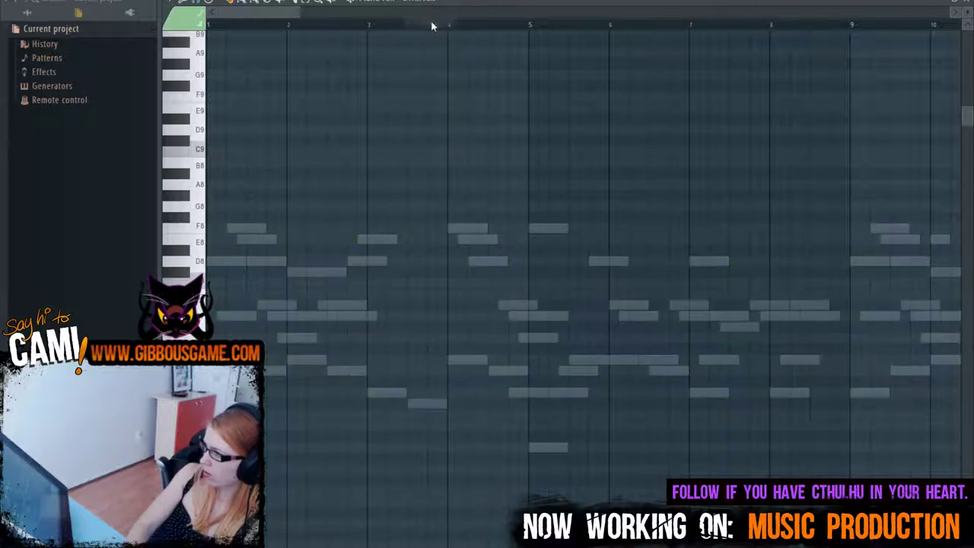
# Step: Examine the strings notes in bars 9 to 17 across their whole pitch range
pyautogui.scroll(-15, 373, 271)
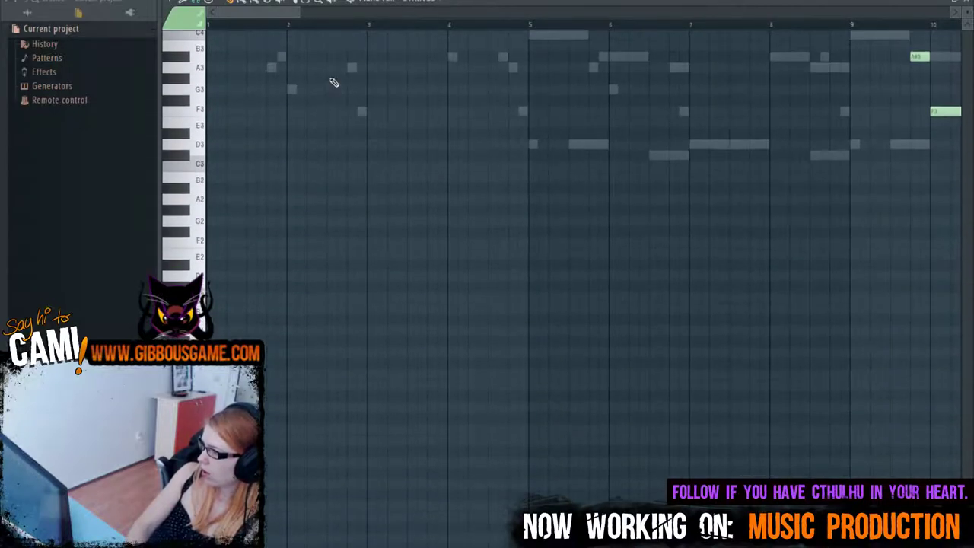
pyautogui.hscroll(7, 463, 79)
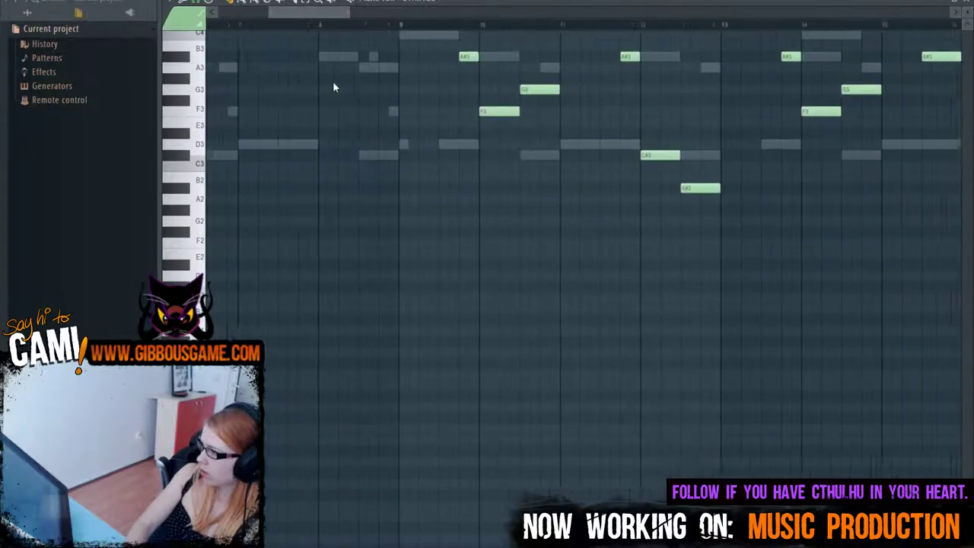
pyautogui.scroll(12, 522, 198)
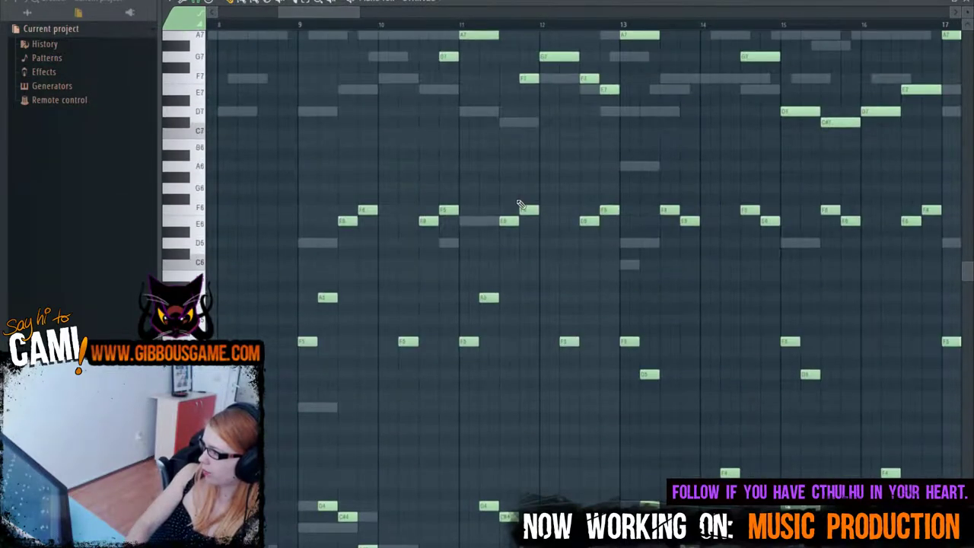
pyautogui.scroll(-3, 515, 191)
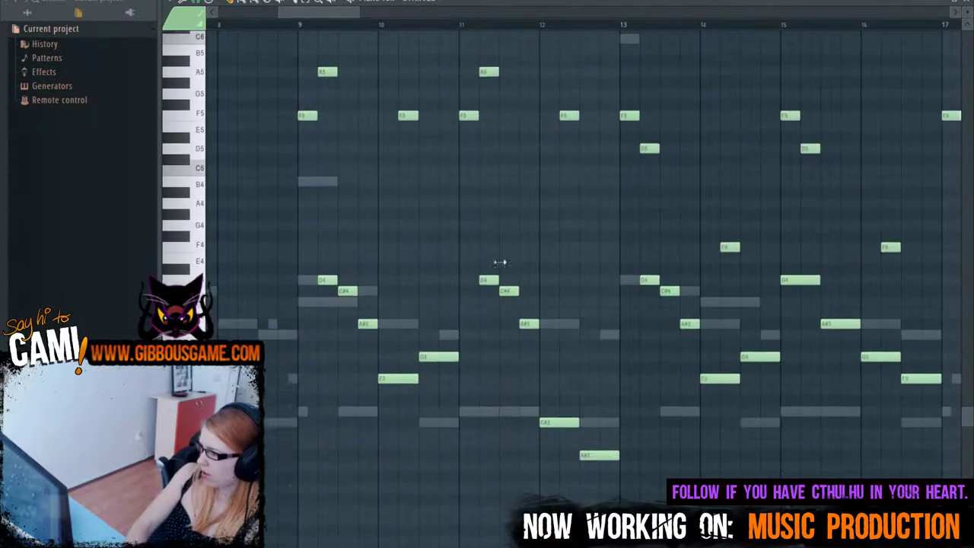
pyautogui.scroll(6, 361, 51)
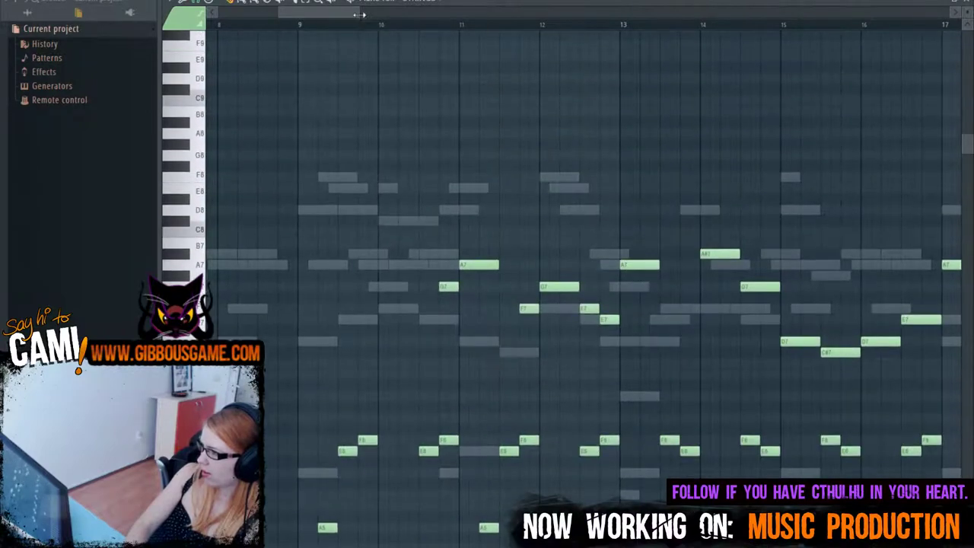
pyautogui.moveTo(359, 14); pyautogui.dragTo(371, 102)
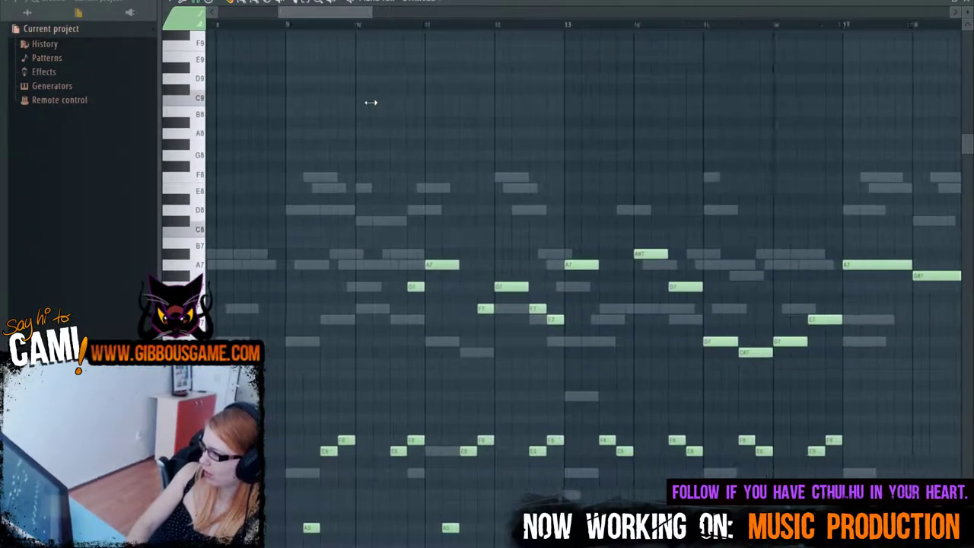
pyautogui.scroll(-20, 422, 174)
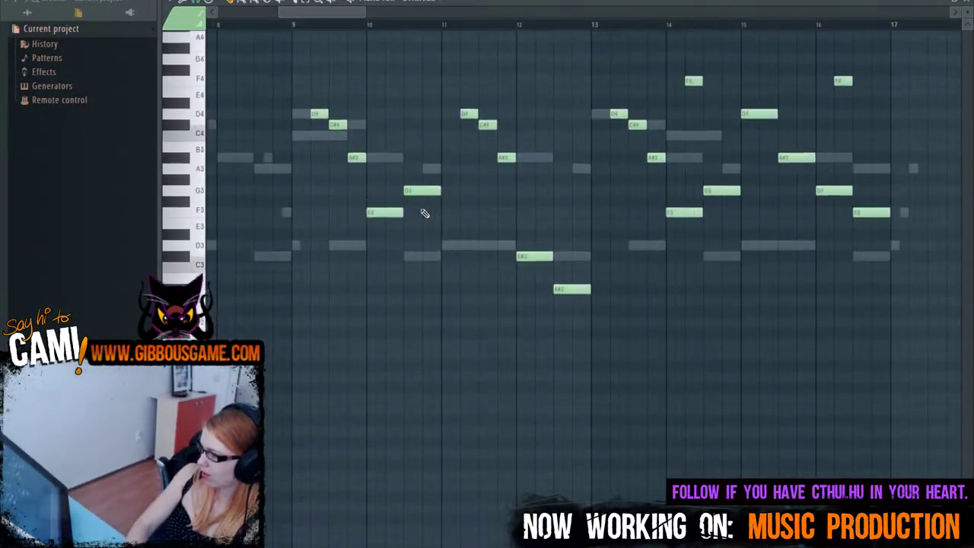
# Step: Listen to the strings passage from bar 9 and compare its low and high notes with the other instruments
pyautogui.scroll(8, 437, 213)
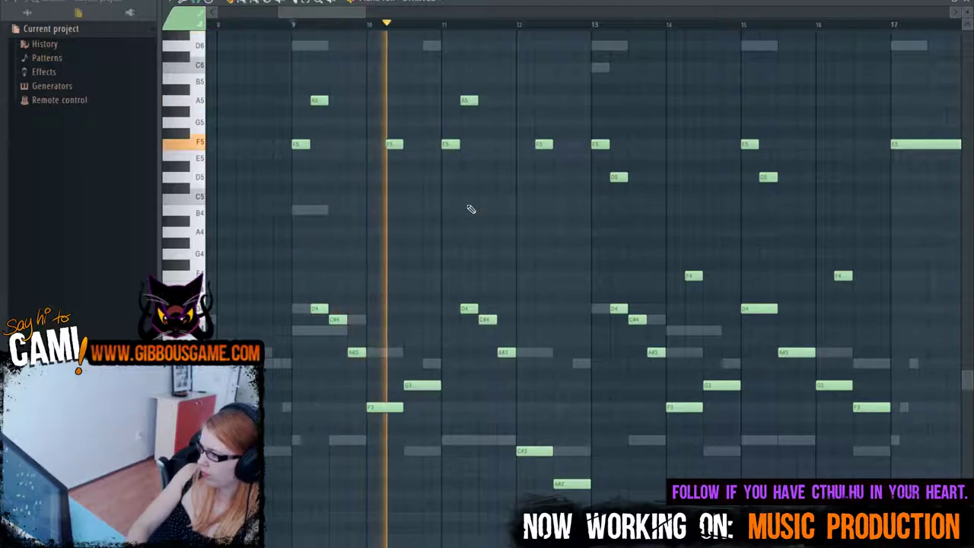
pyautogui.press('space')
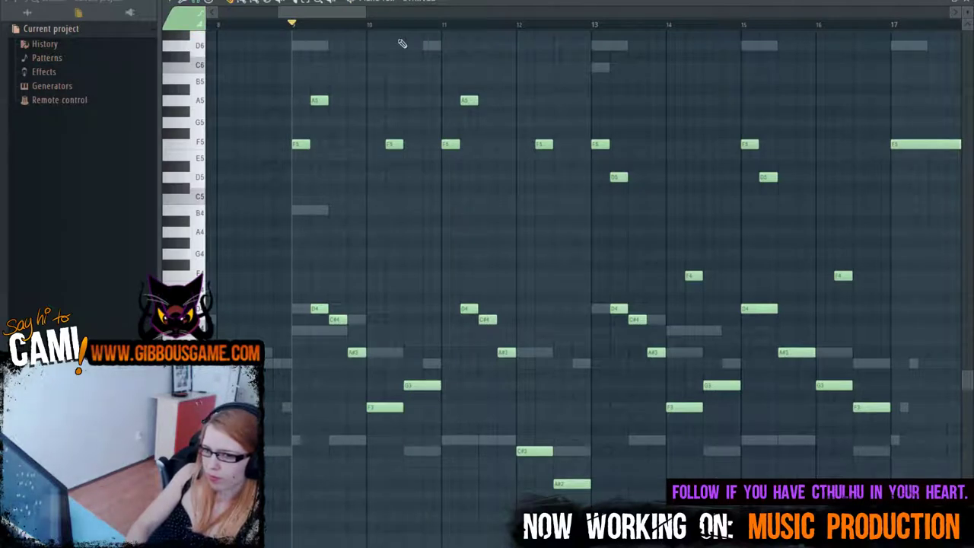
pyautogui.press('space')
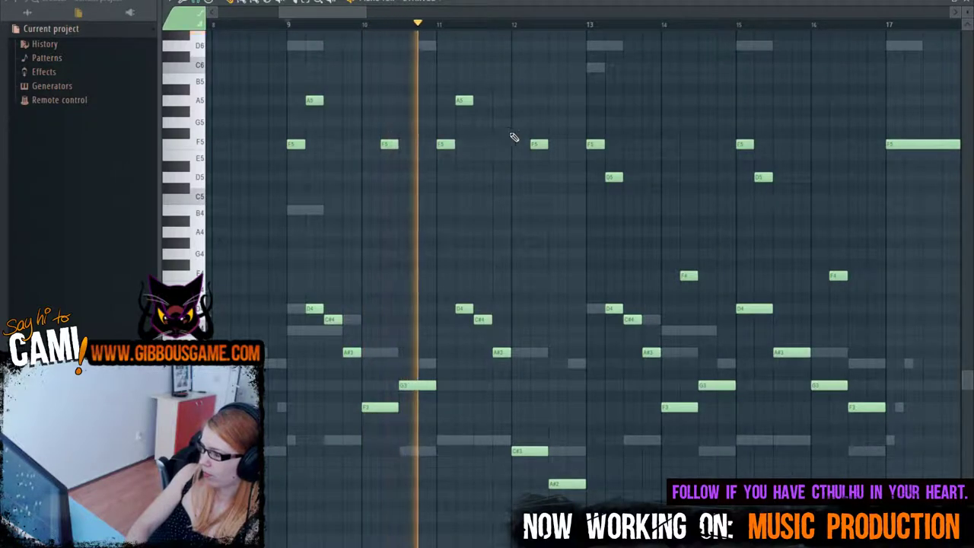
pyautogui.scroll(4, 538, 252)
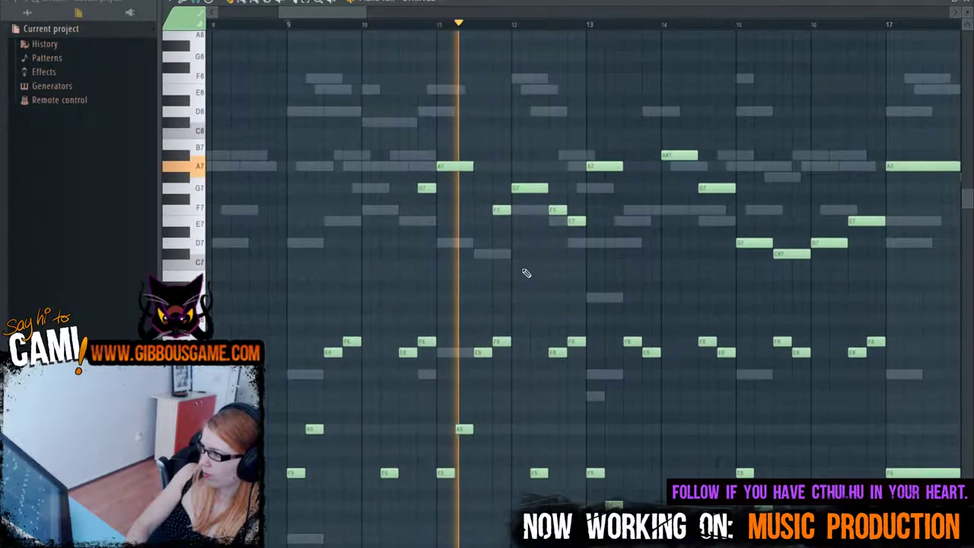
pyautogui.press('space')
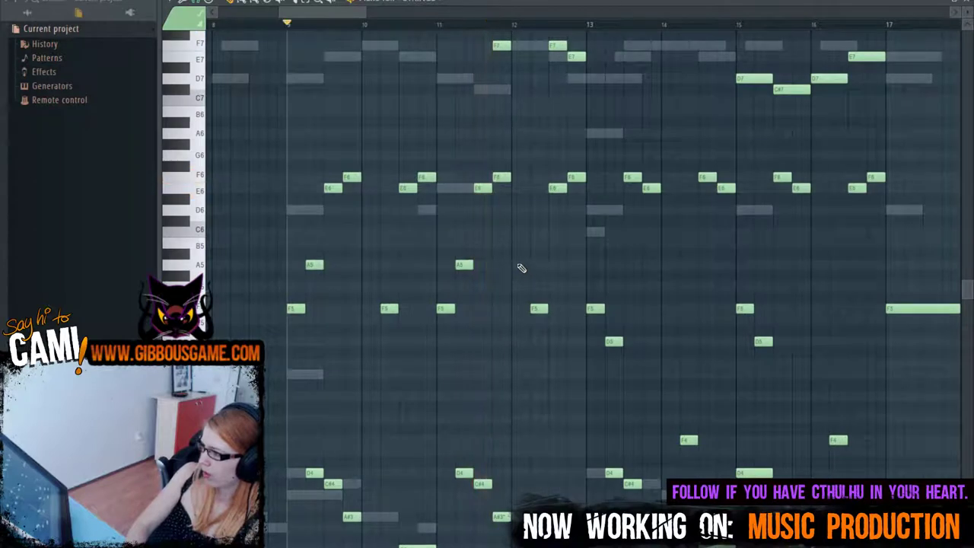
# Step: Examine the strings notes from bar 9 to bar 24 across their whole pitch range
pyautogui.scroll(3, 487, 243)
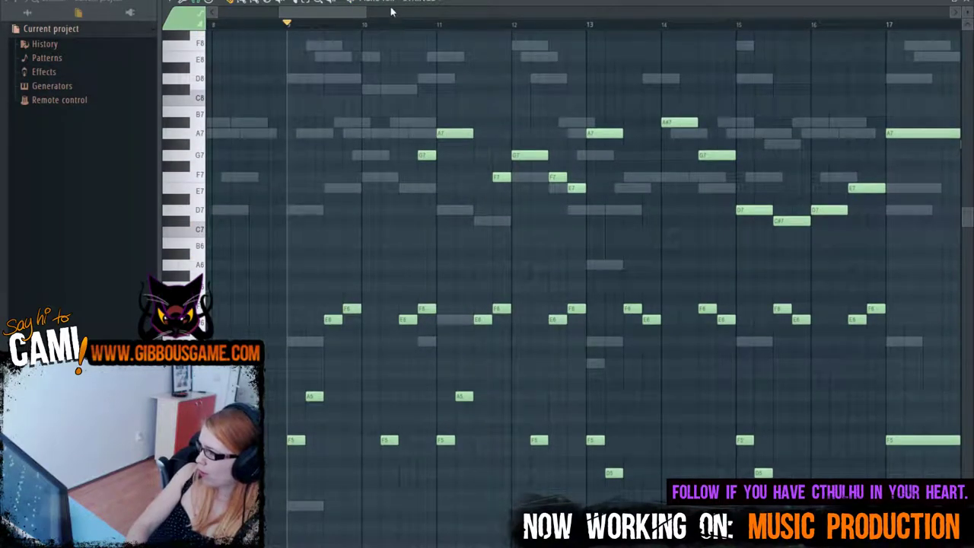
pyautogui.scroll(-4, 371, 14)
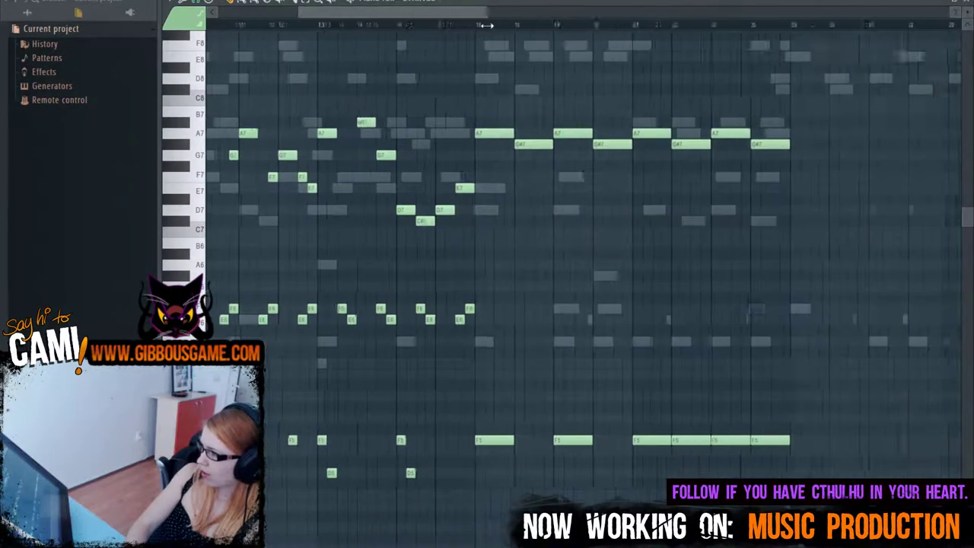
pyautogui.scroll(-3, 303, 15)
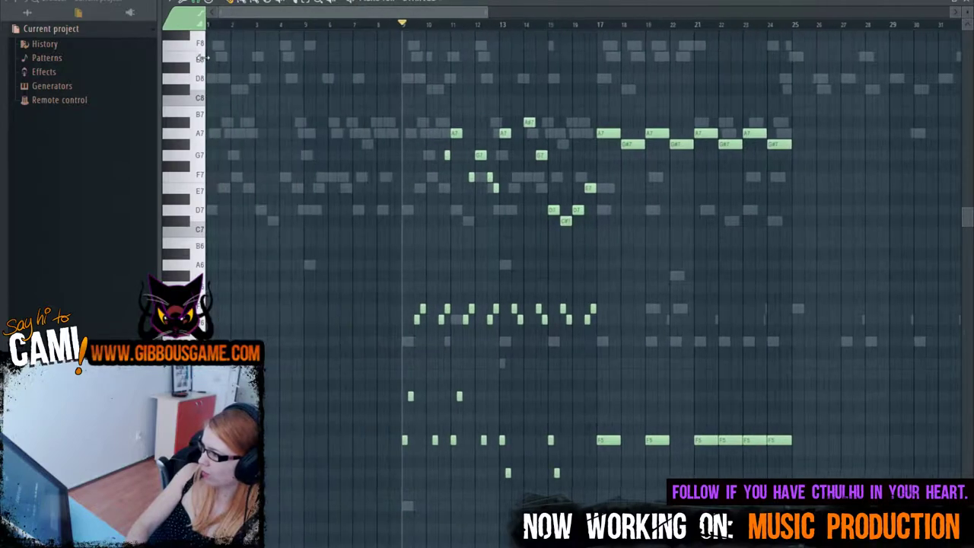
pyautogui.scroll(3, 411, 20)
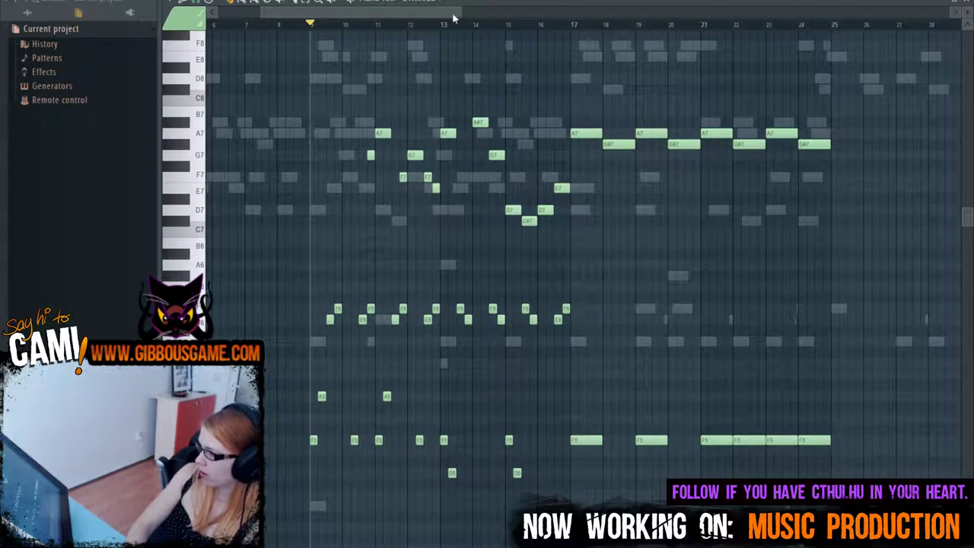
pyautogui.scroll(-4, 461, 202)
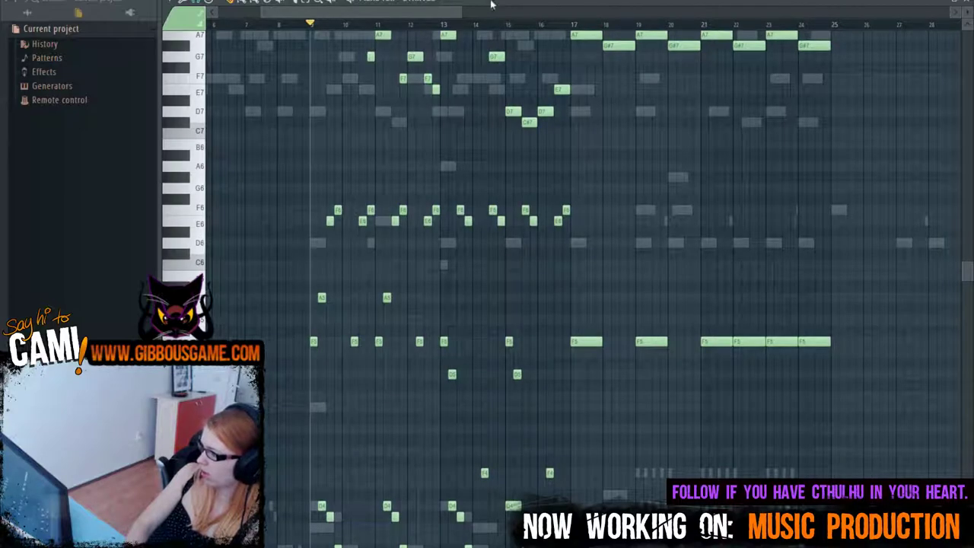
pyautogui.scroll(-6, 426, 355)
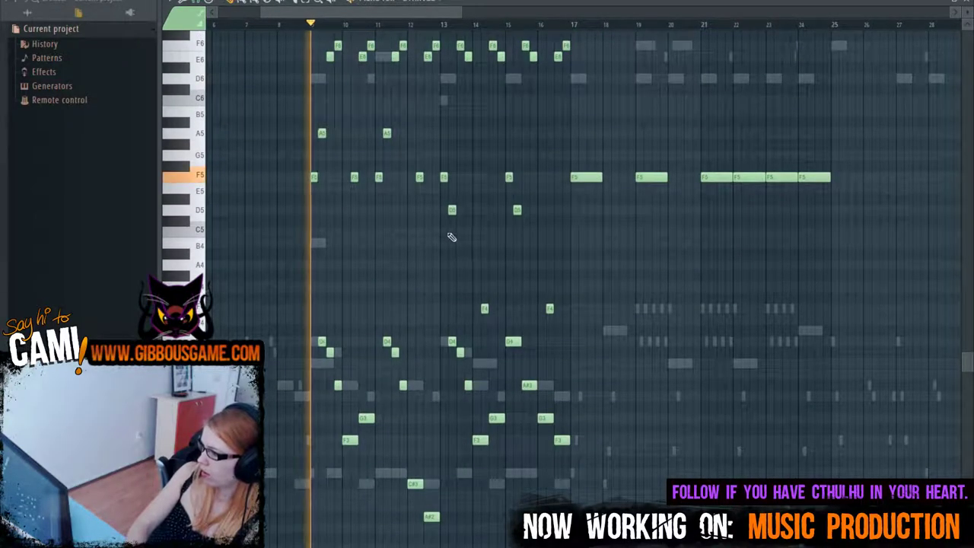
# Step: Listen to the strings from bar 9 and check how the middle-register notes fit between the high melody and the low line
pyautogui.scroll(6, 441, 235)
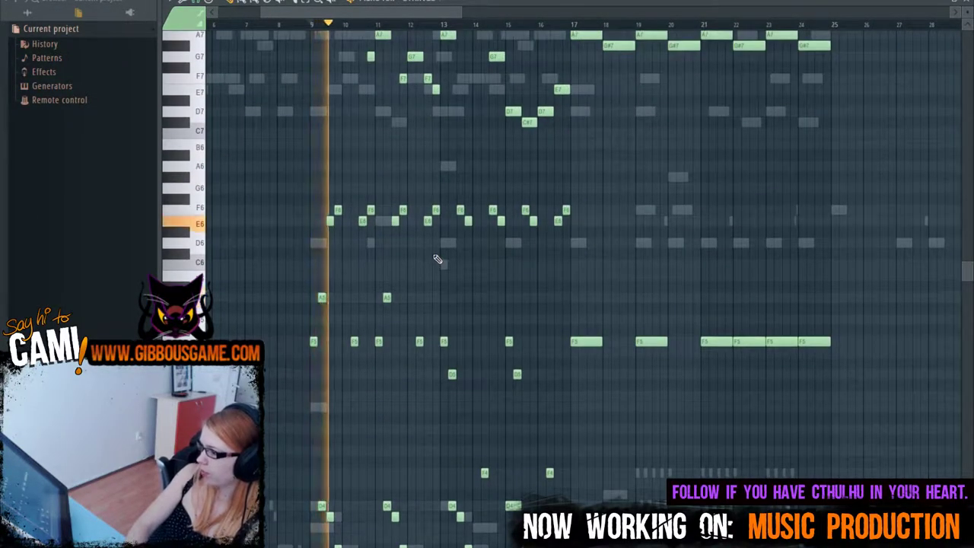
pyautogui.scroll(-4, 438, 259)
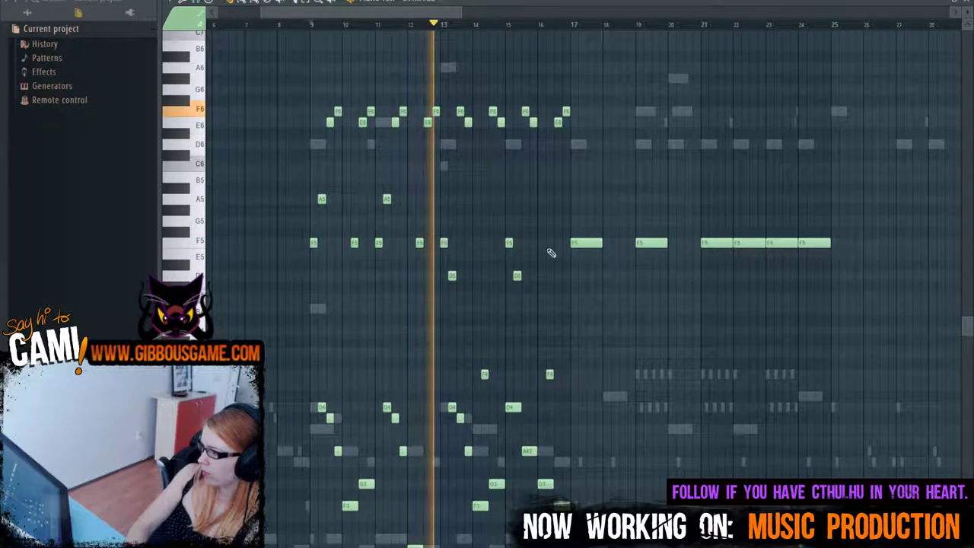
pyautogui.press('space')
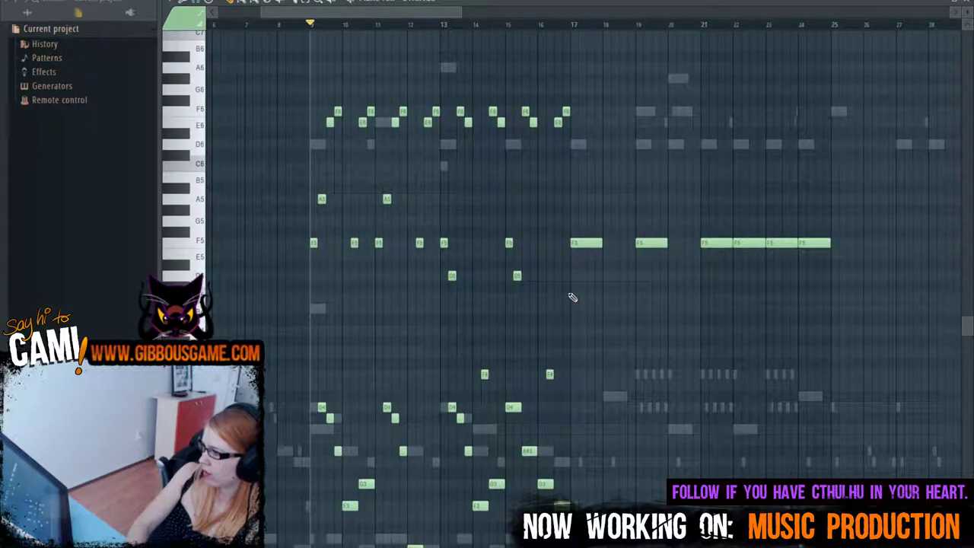
pyautogui.scroll(5, 573, 297)
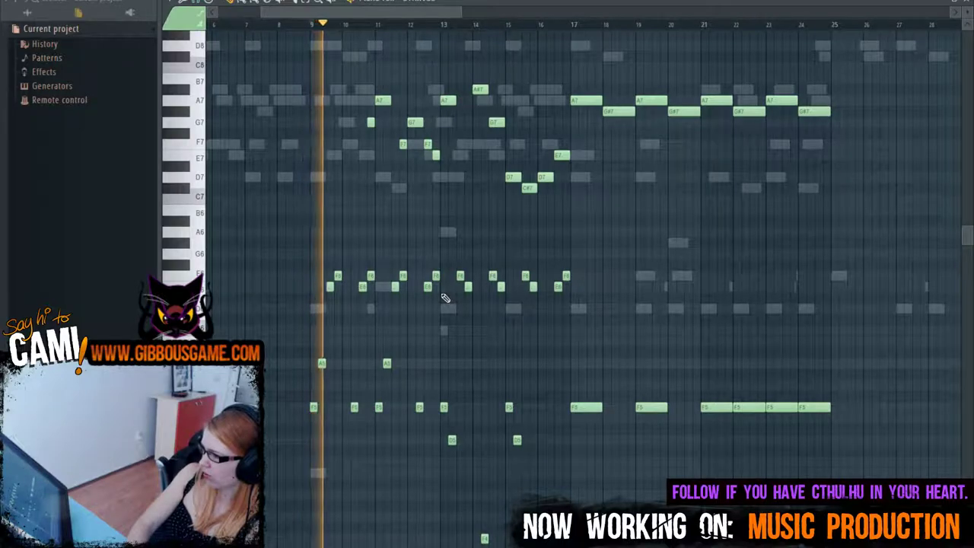
# Step: Delete the short alternating E6 and F6 strings notes in bars 9 to 16 and replay the passage from bar 9
pyautogui.press('space')
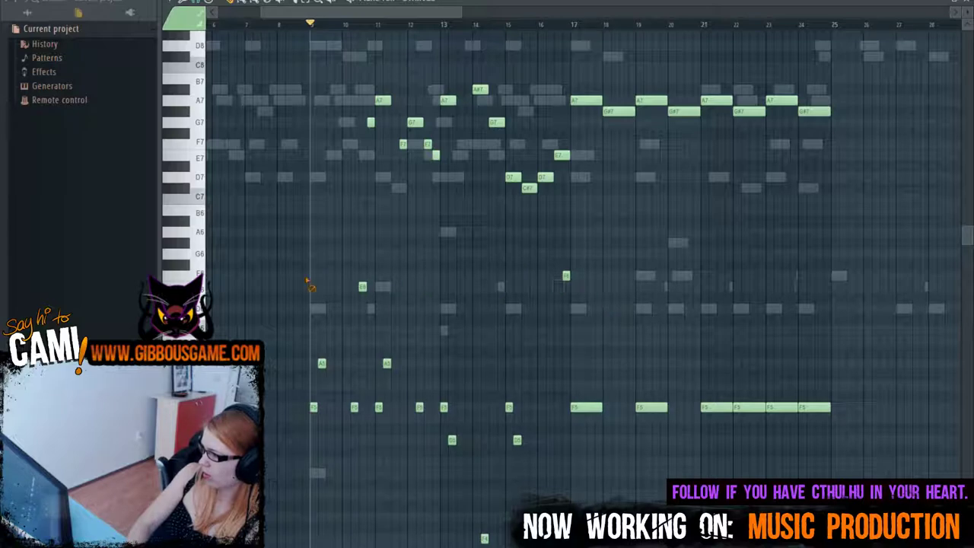
pyautogui.scroll(-5, 540, 279)
pyautogui.press('space')
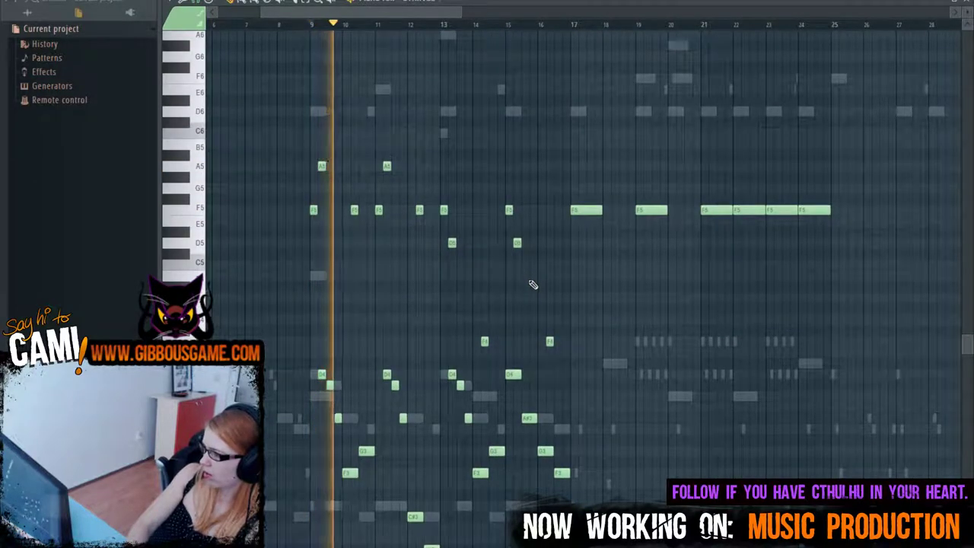
# Step: Delete the short F5, A5 and D5 strings notes in bars 9 to 16 and listen to the thinned passage
pyautogui.press('space')
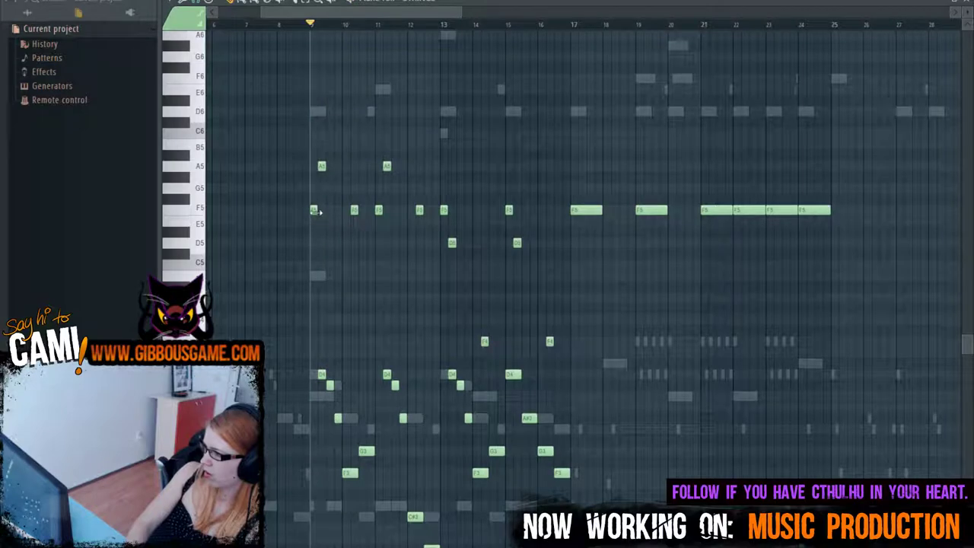
pyautogui.press('space')
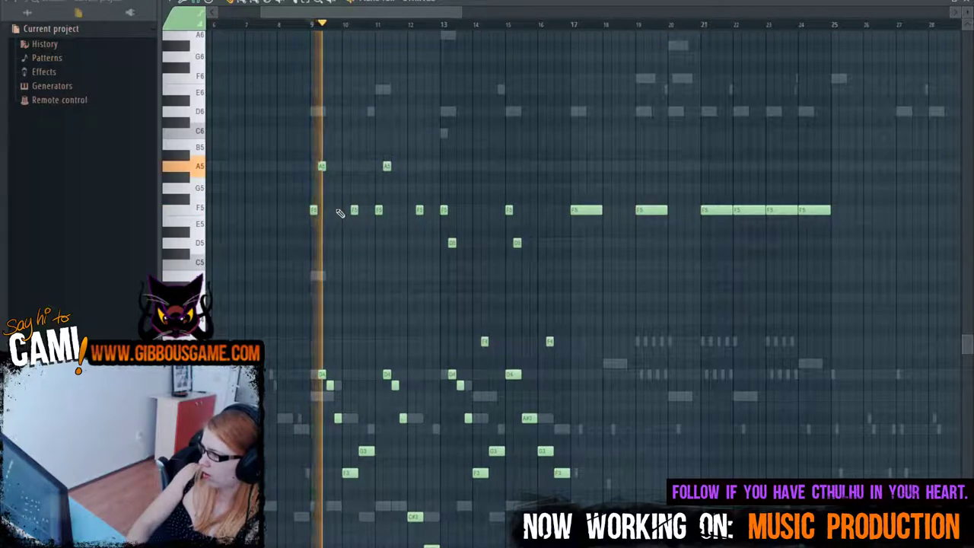
pyautogui.press('space')
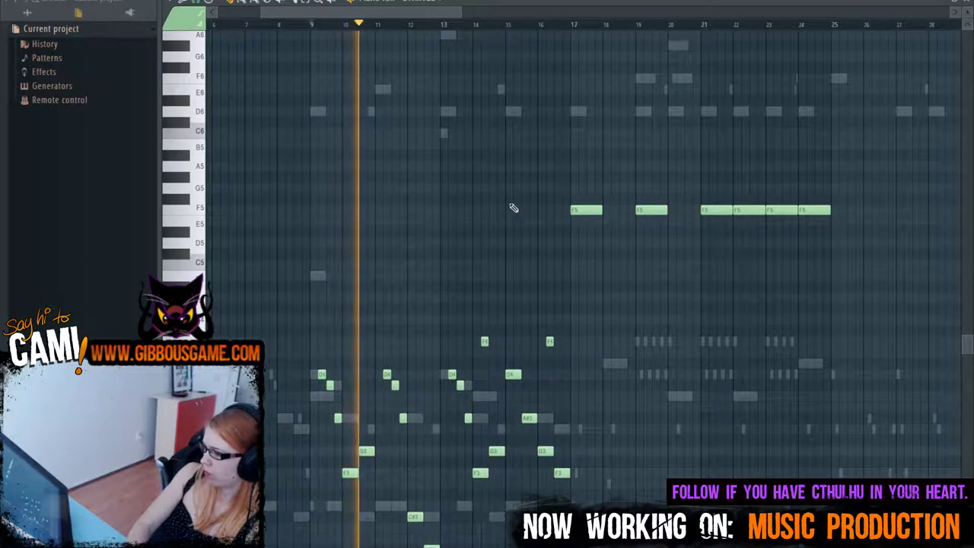
pyautogui.scroll(5, 507, 229)
pyautogui.scroll(-4, 503, 260)
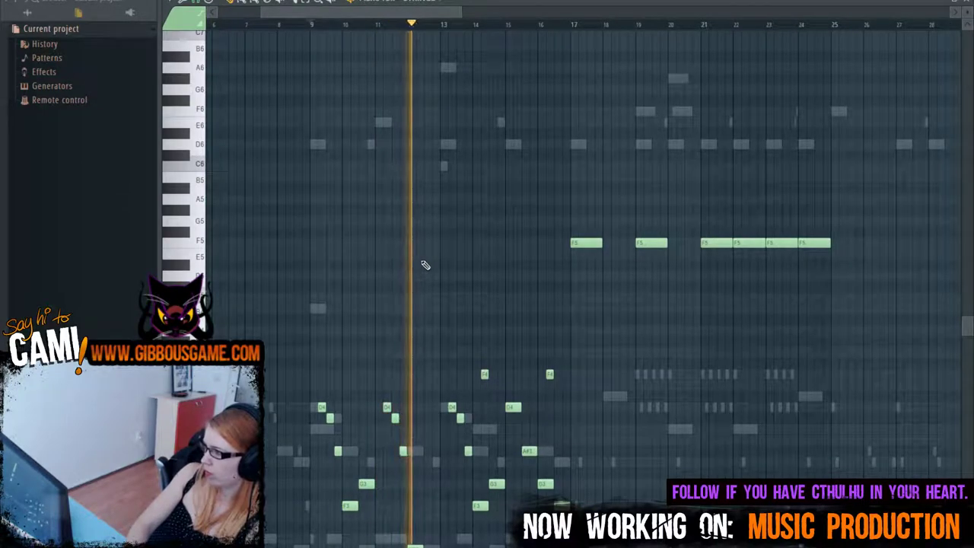
# Step: Try moving the two low strings notes in bar 12 up to F3 and G3 while playing from bar 9
pyautogui.press('space')
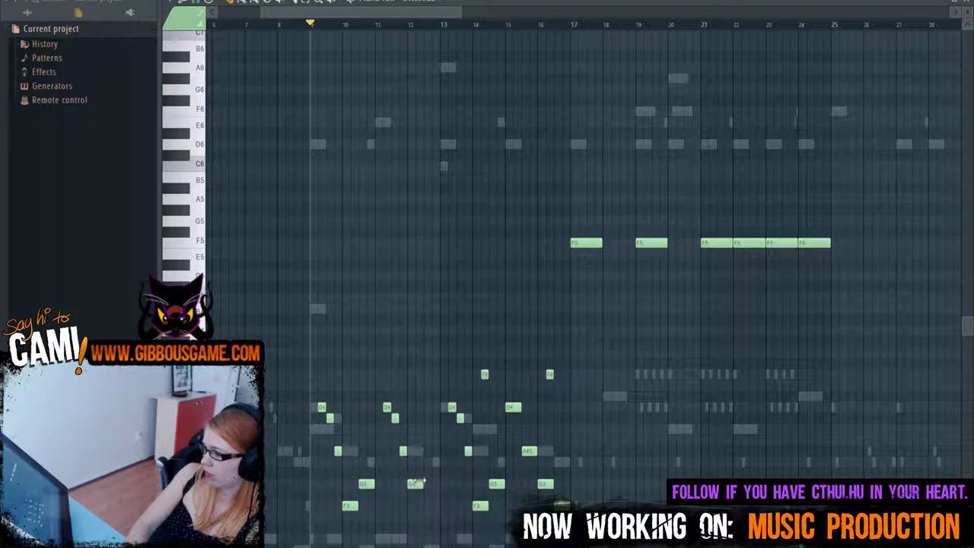
pyautogui.press('space')
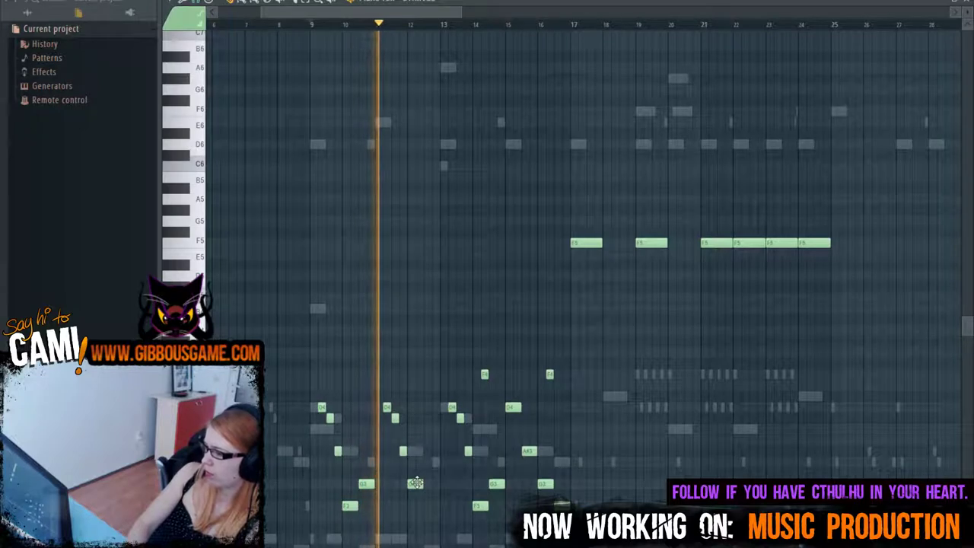
pyautogui.moveTo(415, 484); pyautogui.dragTo(416, 505)
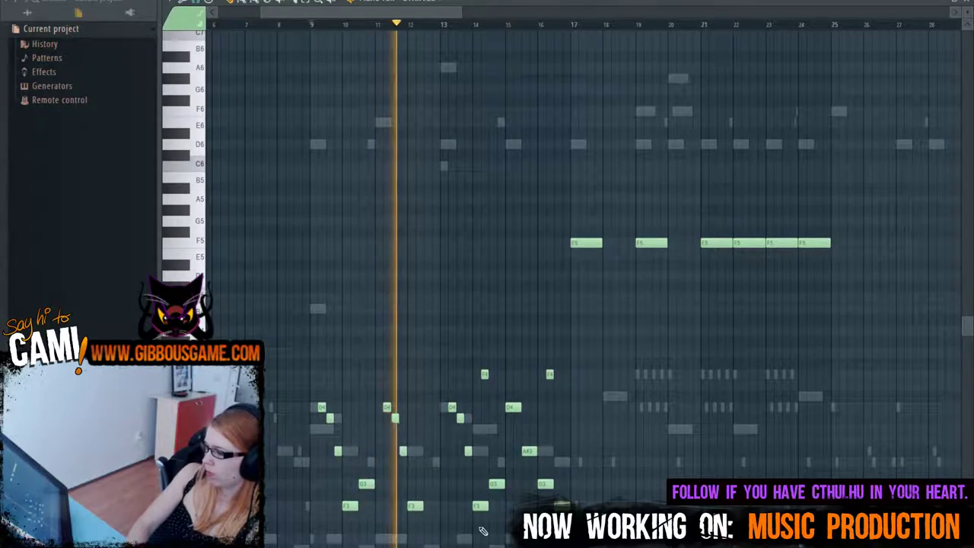
pyautogui.click(427, 484)
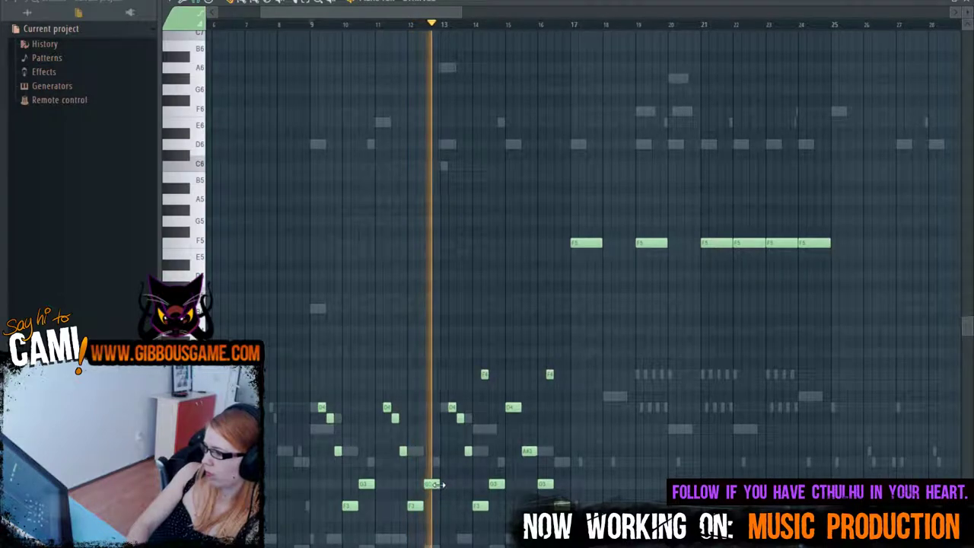
pyautogui.press('space')
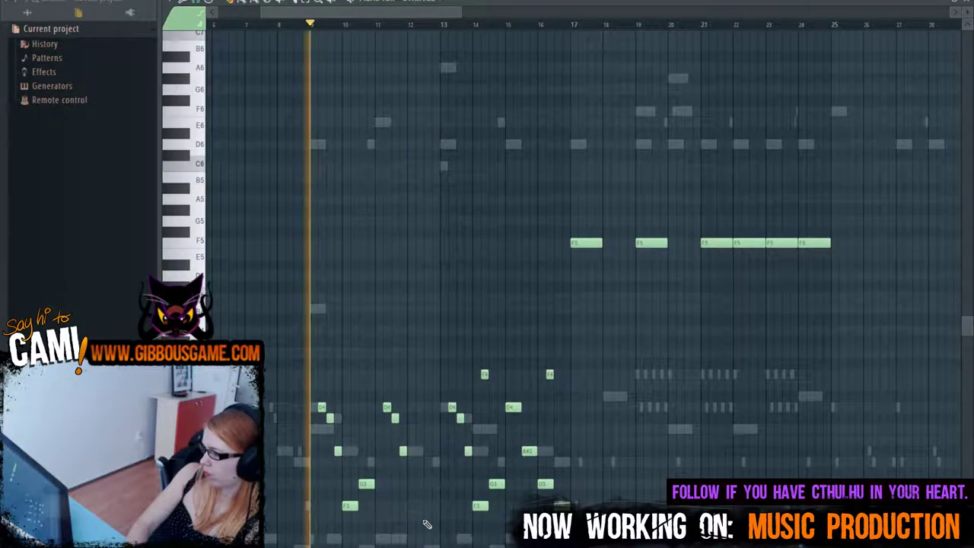
# Step: Listen to the strings from bar 9 again, comparing the low line around bar 12 with the high melody
pyautogui.scroll(6, 450, 476)
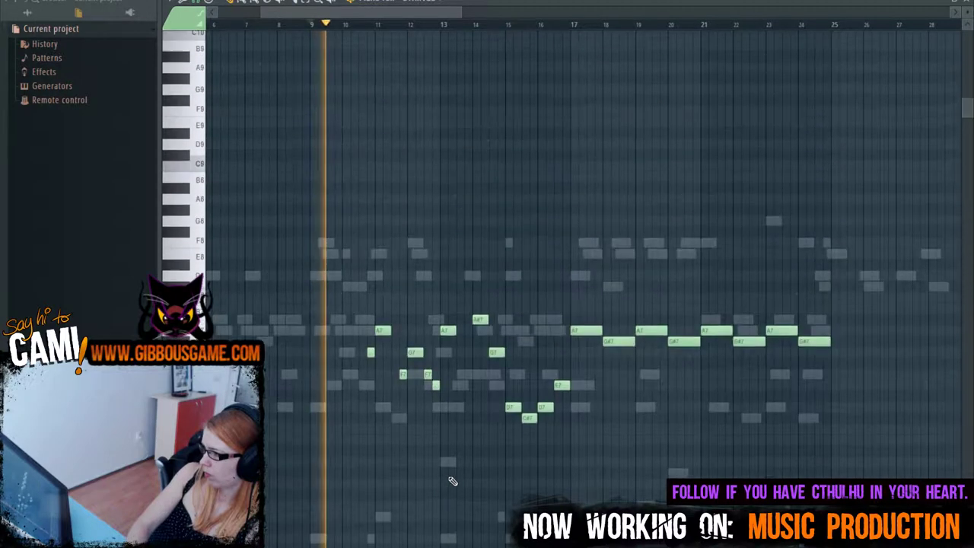
pyautogui.scroll(-5, 452, 481)
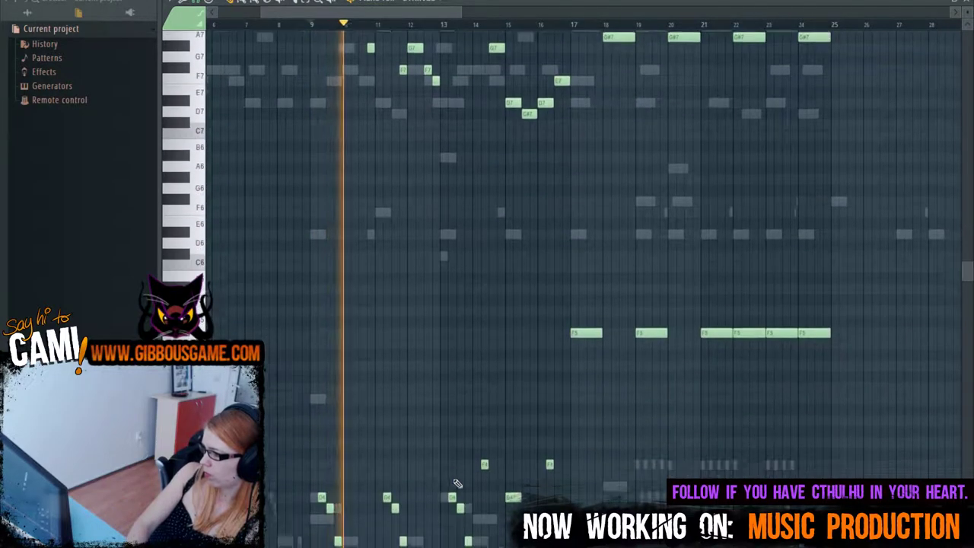
pyautogui.scroll(-2, 456, 483)
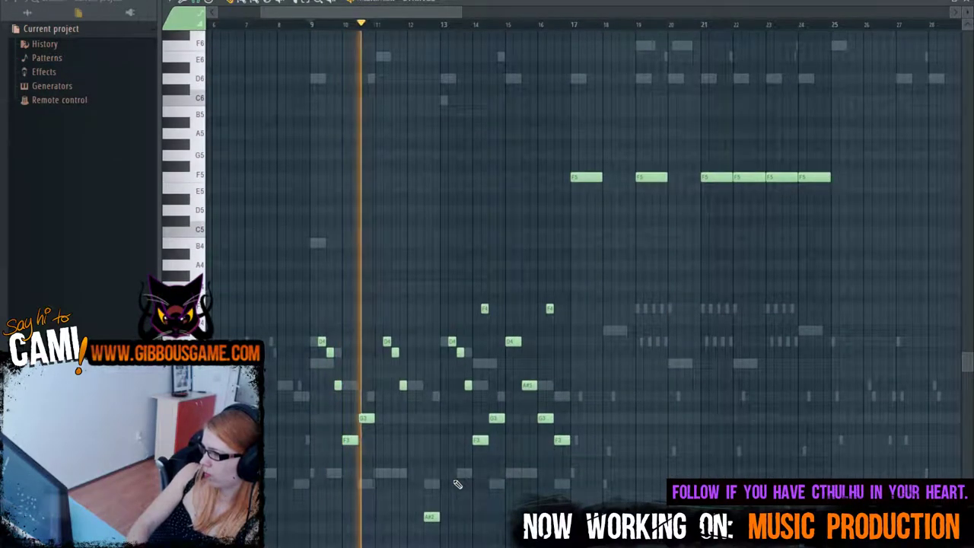
pyautogui.scroll(2, 456, 483)
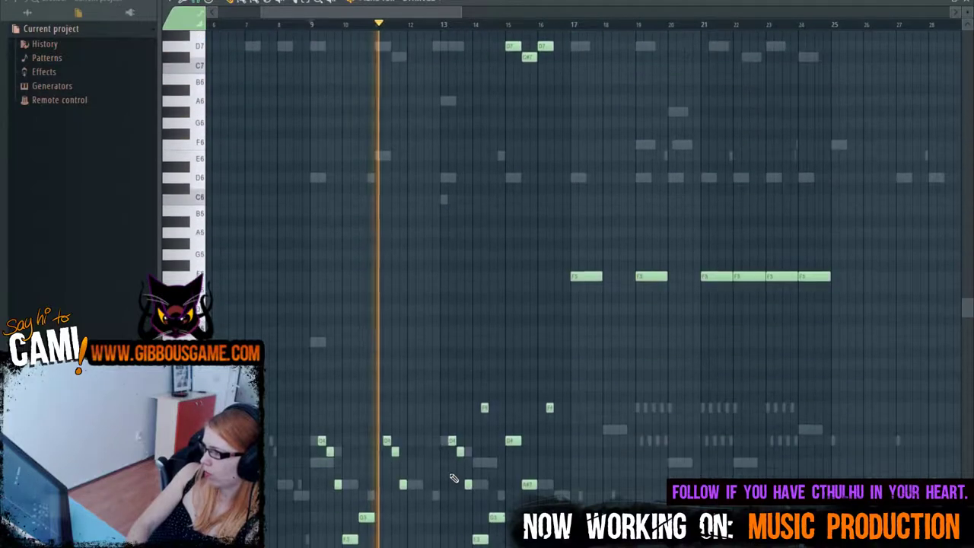
pyautogui.scroll(2, 452, 479)
pyautogui.scroll(-2, 450, 480)
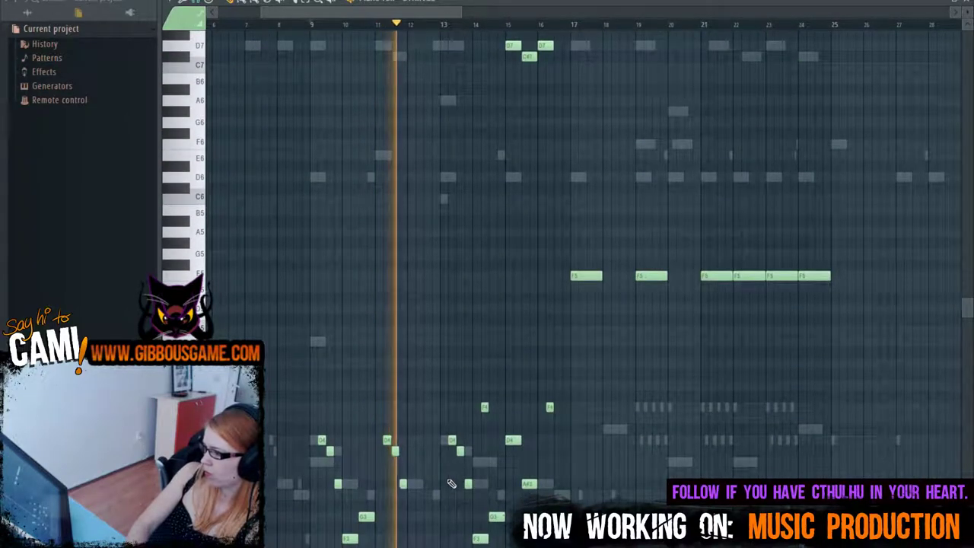
# Step: Try a G3 strings note at the start of bar 12 and listen to the low line from bar 9
pyautogui.press('space')
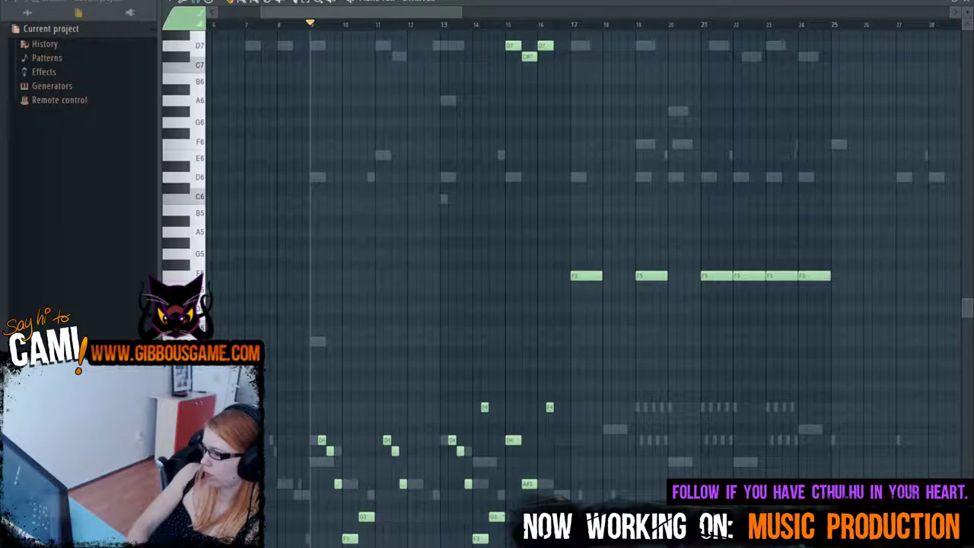
pyautogui.press('space')
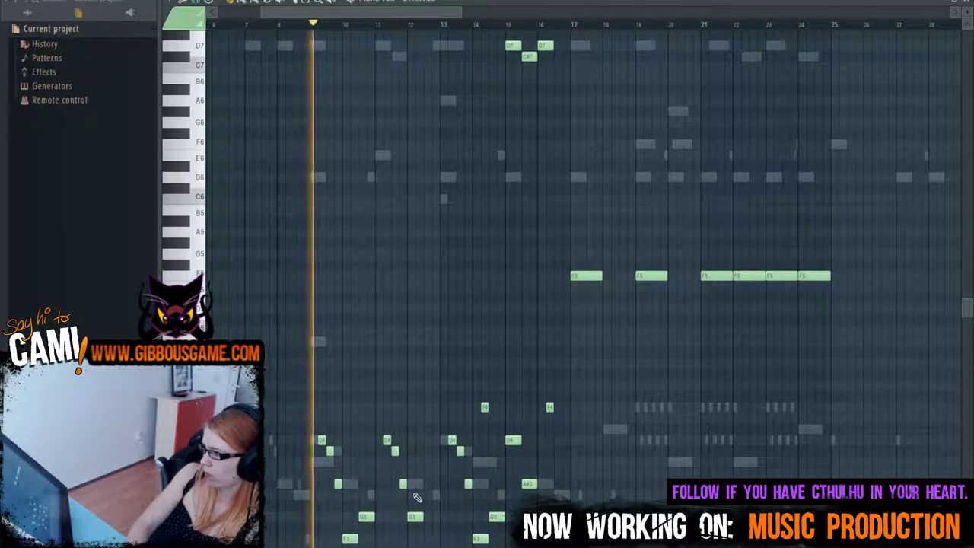
pyautogui.scroll(-1, 464, 479)
pyautogui.scroll(-3, 464, 478)
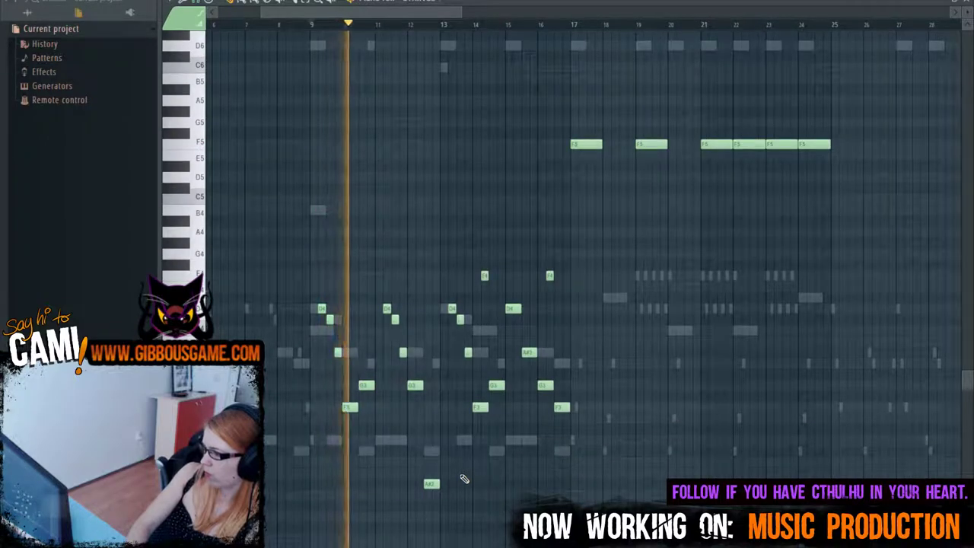
pyautogui.scroll(5, 465, 478)
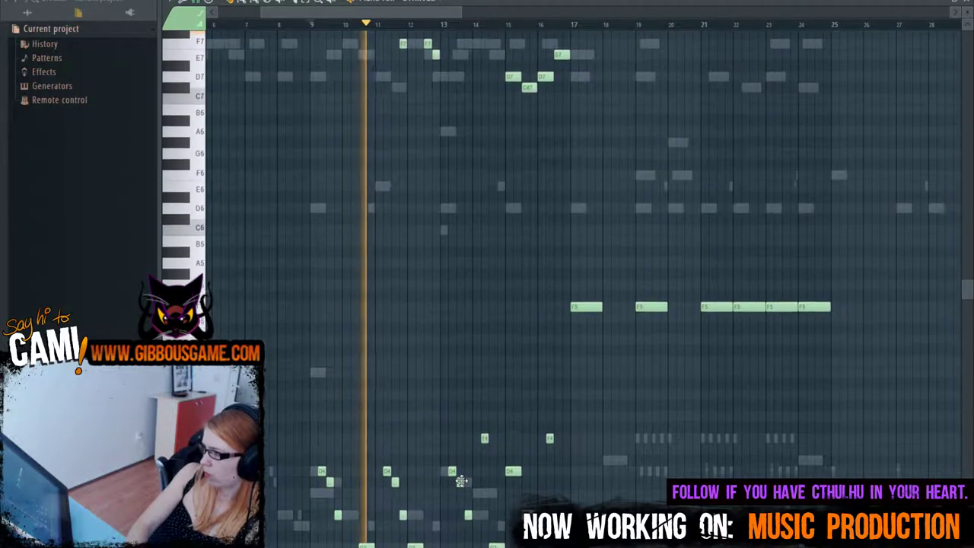
pyautogui.scroll(-1, 461, 480)
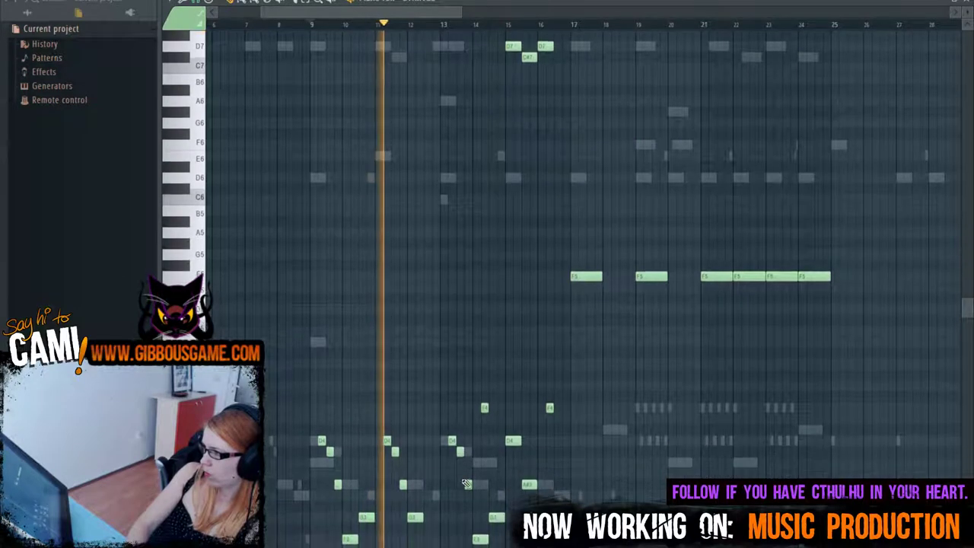
pyautogui.scroll(-2, 464, 482)
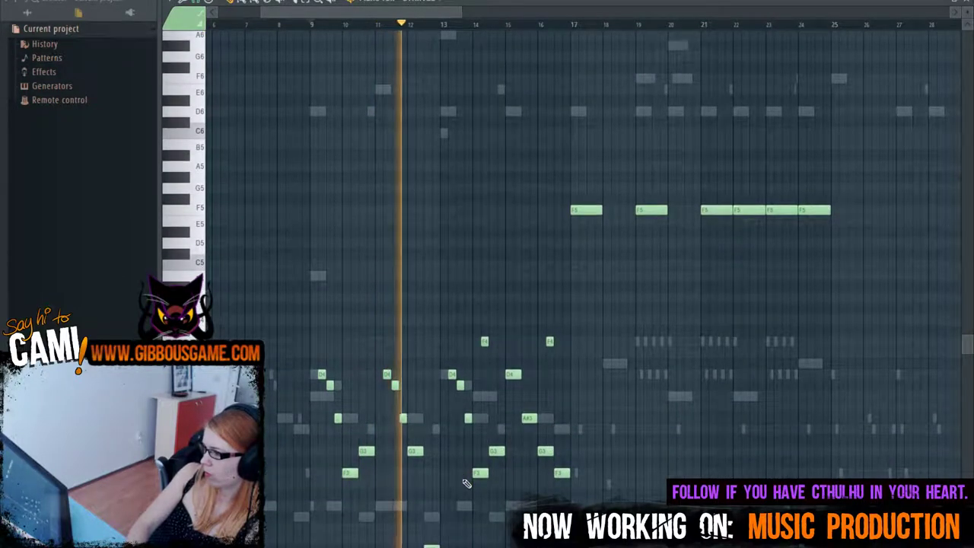
# Step: Try the first low strings note of bar 12 at F3, clear both low notes from that bar, and replay from bar 9
pyautogui.press('space')
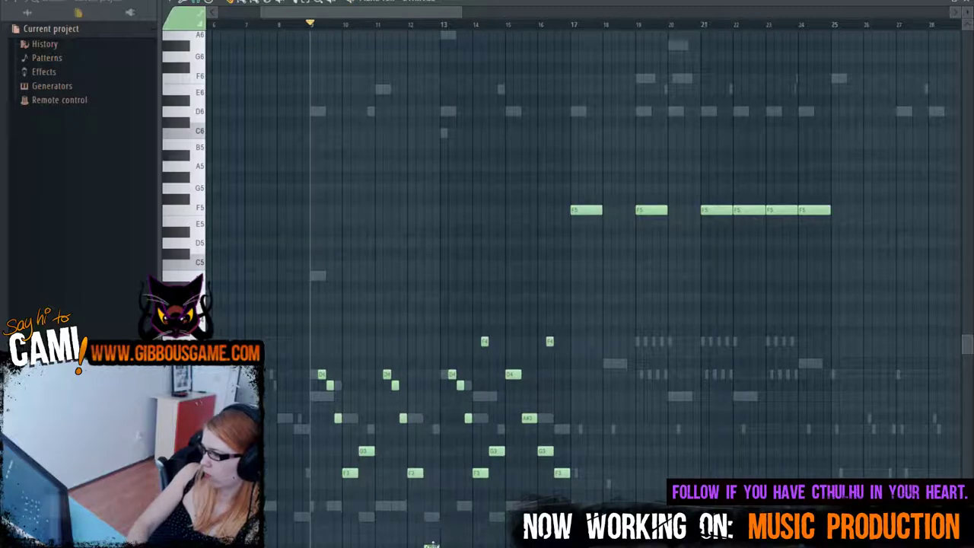
pyautogui.scroll(-7, 430, 472)
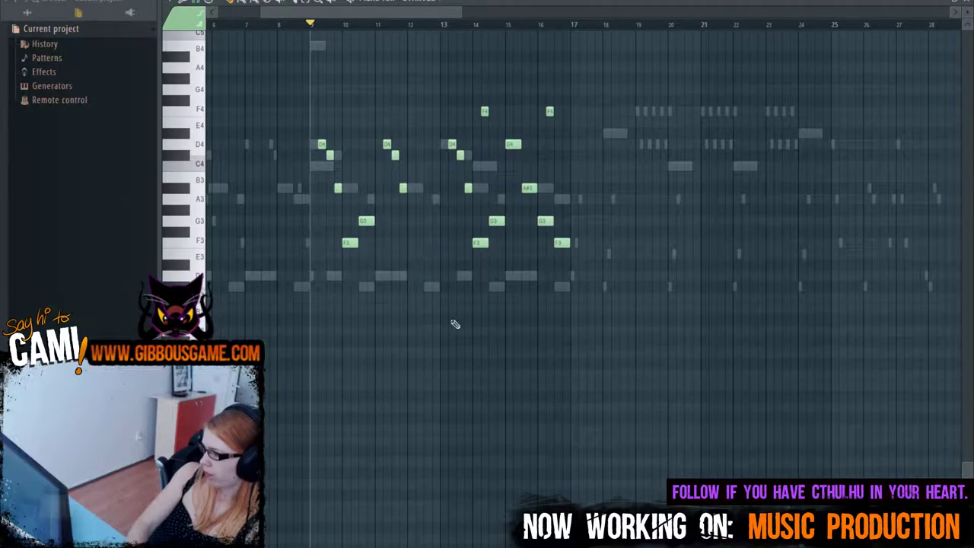
pyautogui.scroll(6, 455, 324)
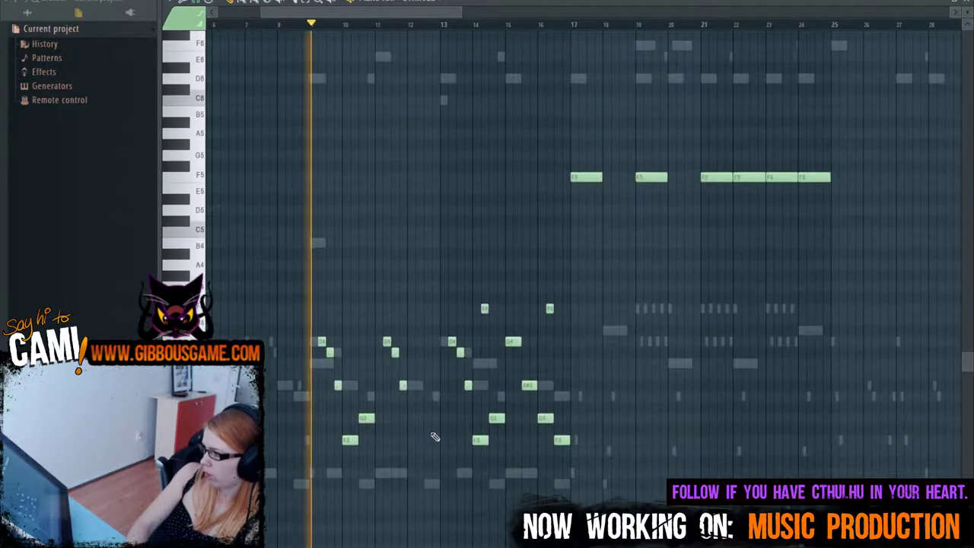
# Step: Listen to the strings from bar 9 into bar 15, comparing the high melody with the low line
pyautogui.scroll(5, 428, 428)
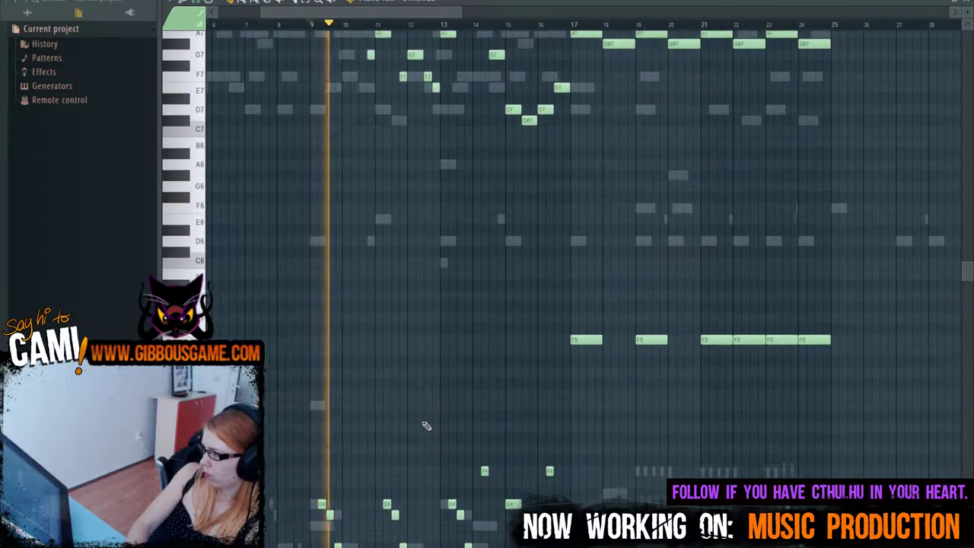
pyautogui.scroll(4, 426, 426)
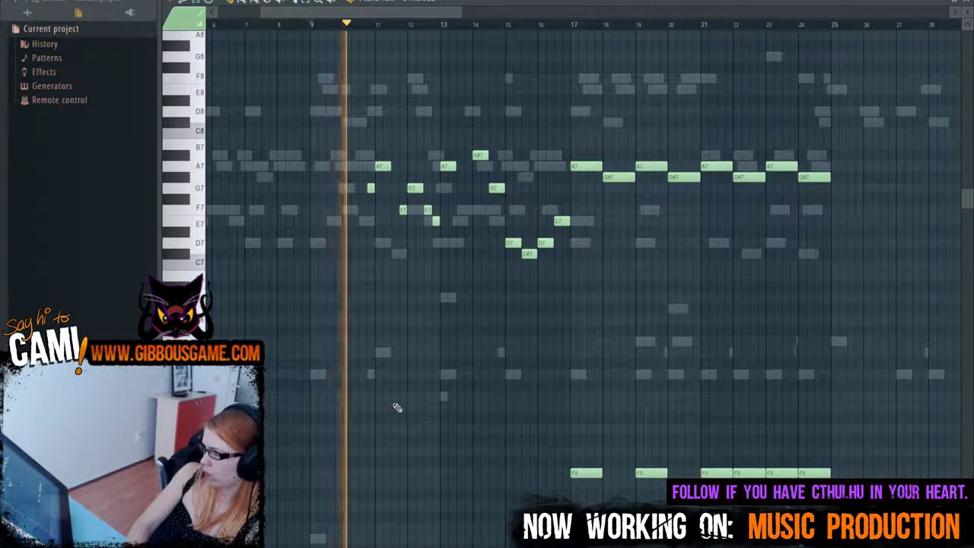
pyautogui.scroll(-4, 601, 422)
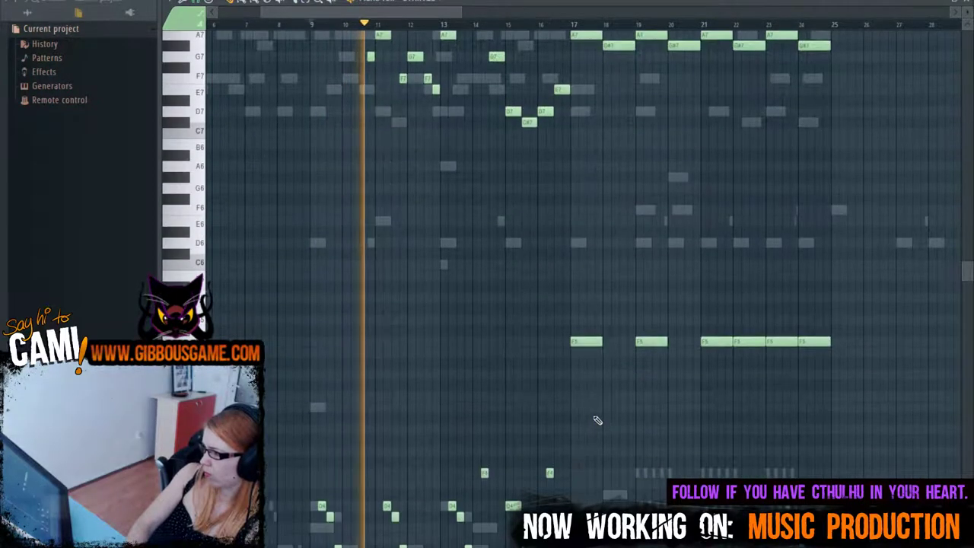
pyautogui.scroll(-2, 559, 372)
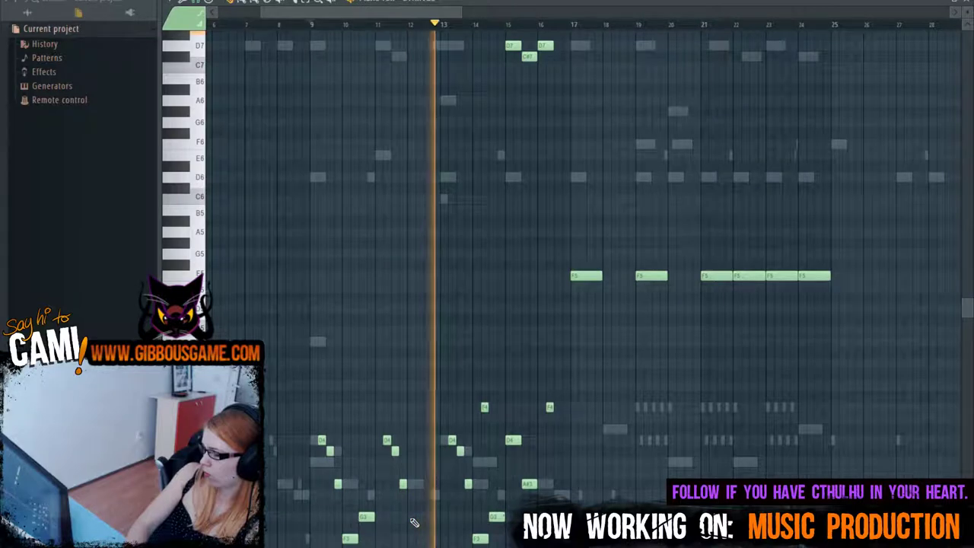
pyautogui.scroll(4, 466, 518)
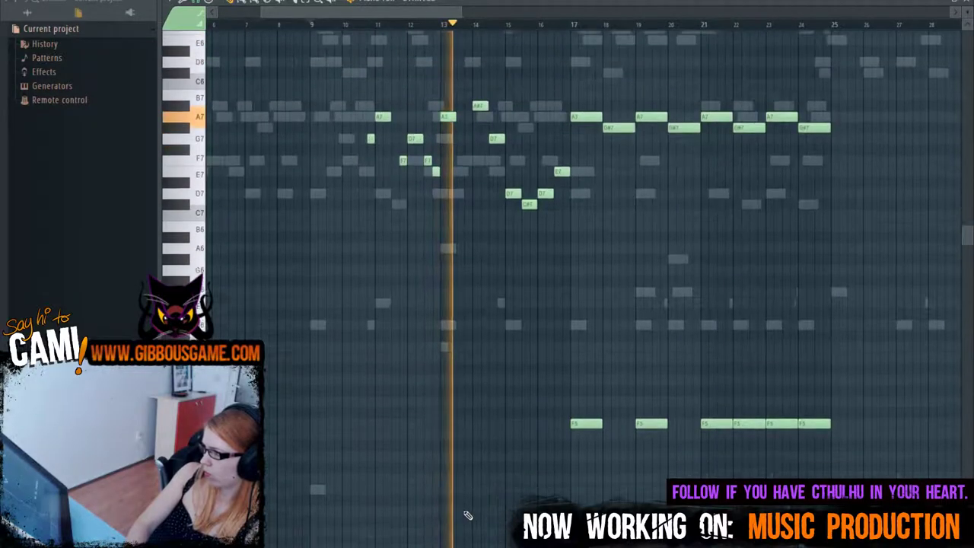
pyautogui.scroll(-3, 467, 515)
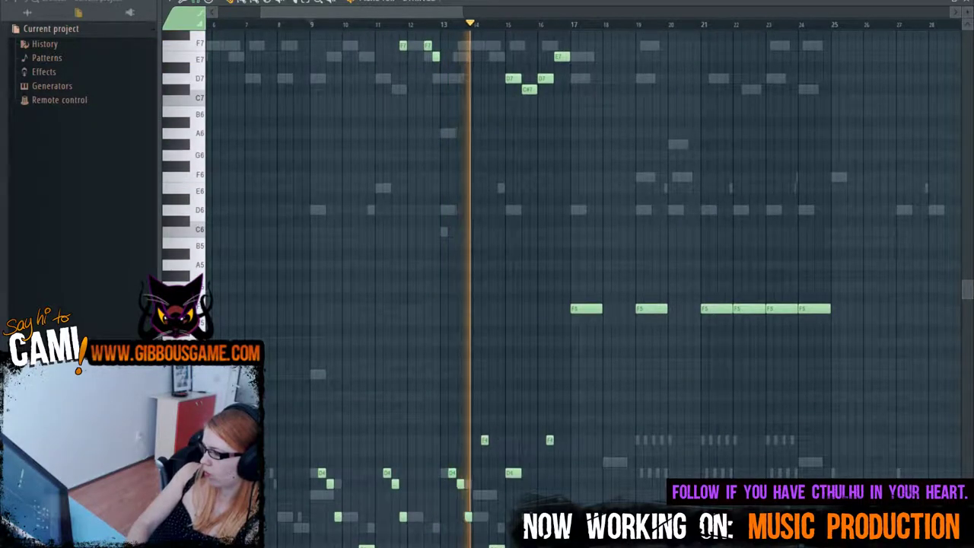
pyautogui.scroll(-4, 468, 515)
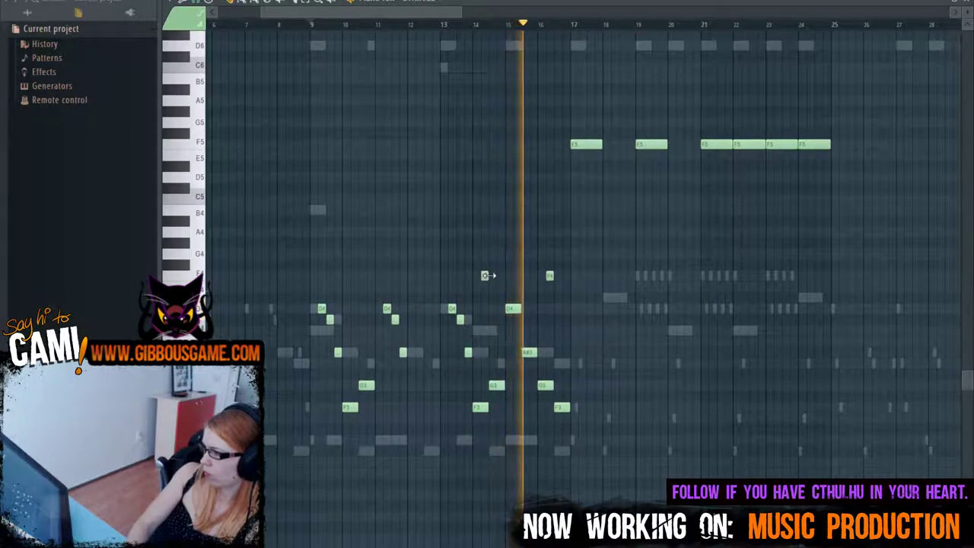
# Step: Delete the short F4 strings notes in bars 14 and 16 and replay the passage from bar 13
pyautogui.scroll(6, 494, 289)
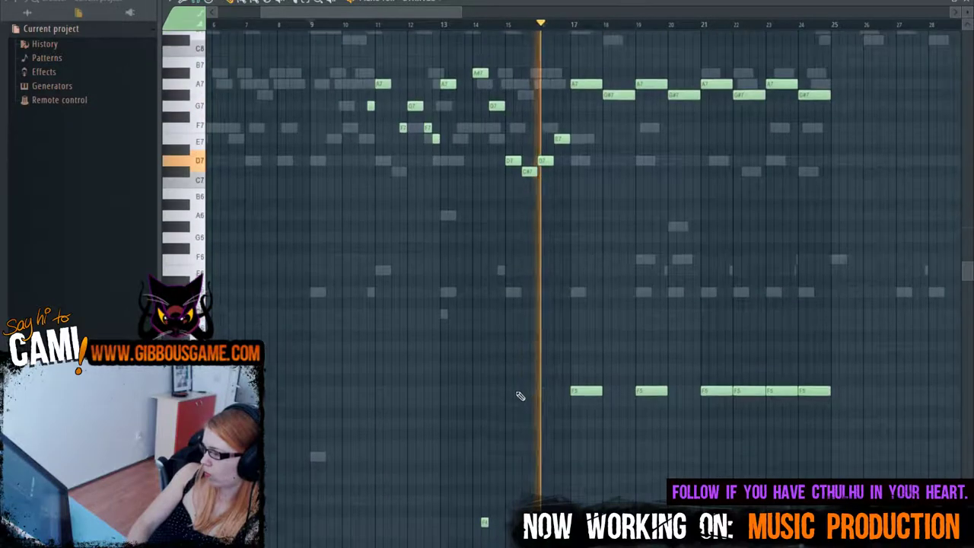
pyautogui.scroll(-4, 517, 393)
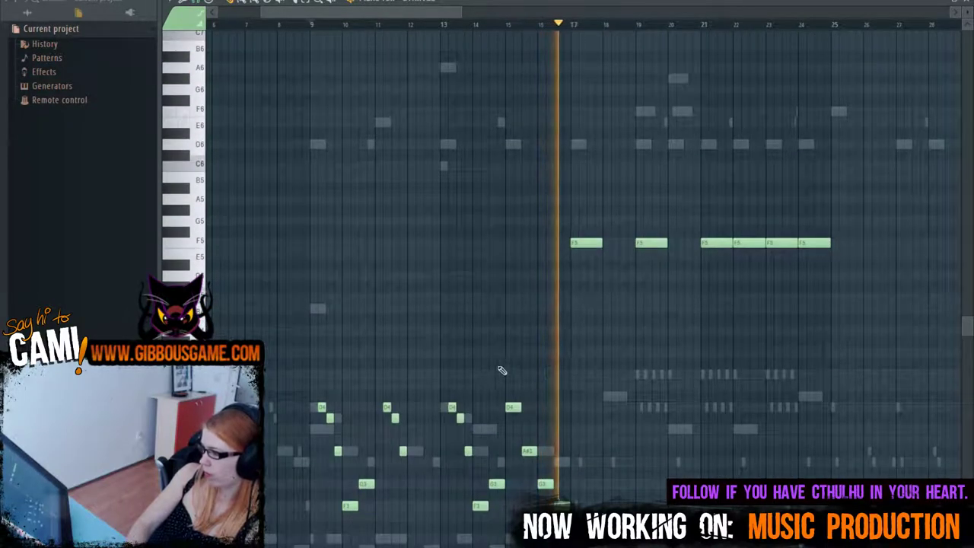
pyautogui.scroll(2, 500, 256)
pyautogui.press('space')
pyautogui.click(447, 25)
pyautogui.press('space')
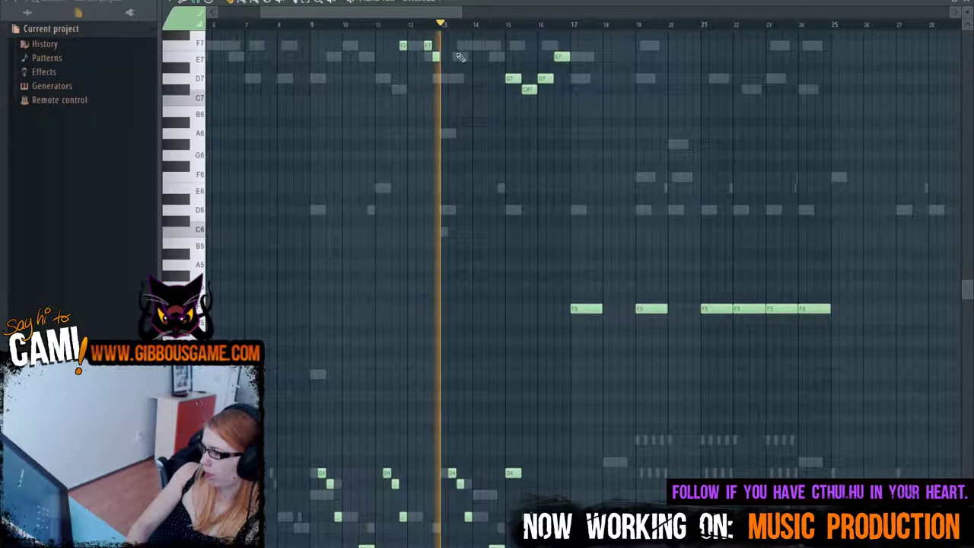
pyautogui.scroll(-2, 477, 145)
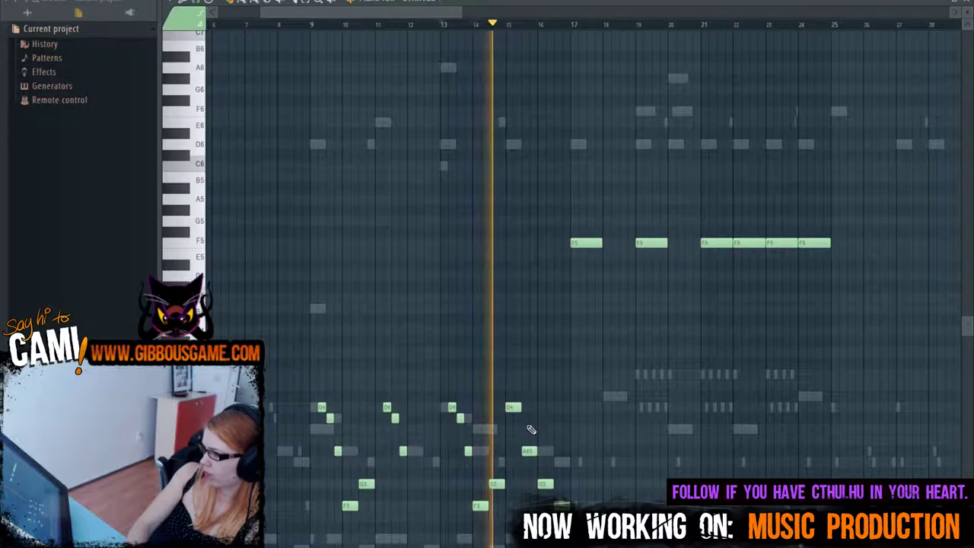
pyautogui.scroll(-1, 533, 431)
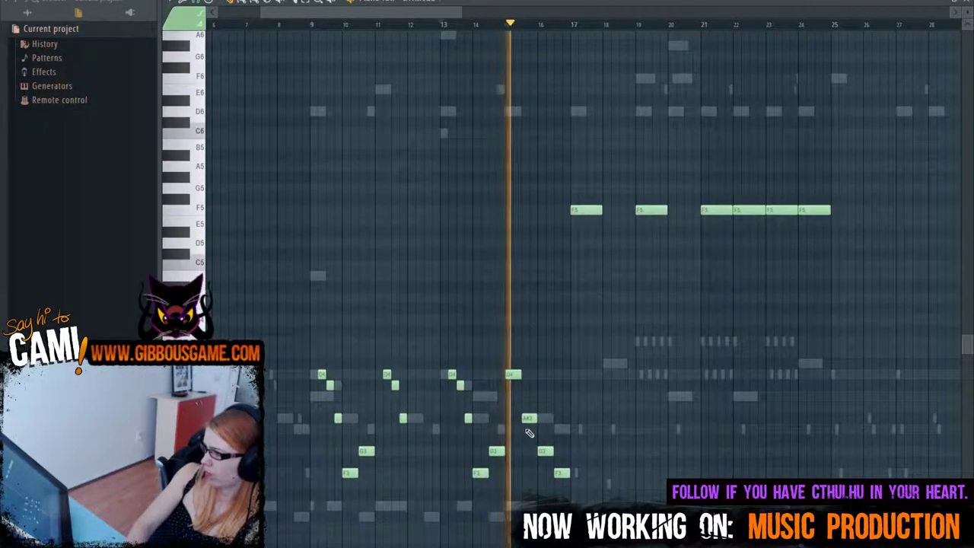
# Step: Try the high strings note at the start of bar 15 at E7, playing from bar 13, and return it to D7
pyautogui.press('space')
pyautogui.scroll(6, 513, 374)
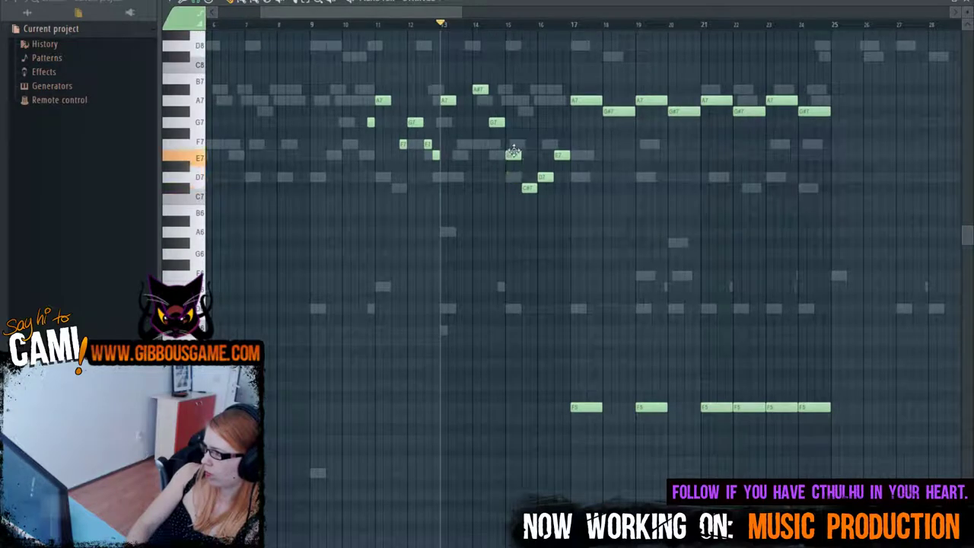
pyautogui.press('space')
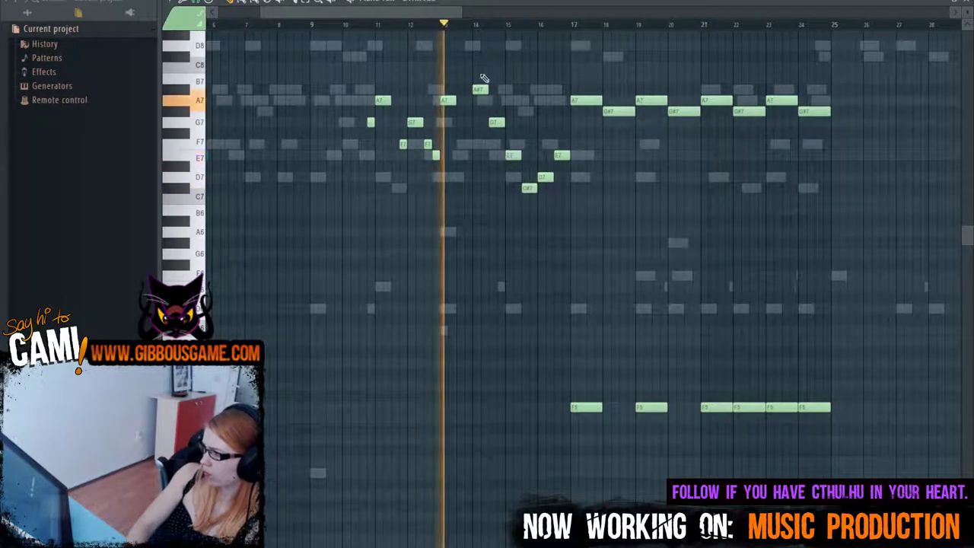
pyautogui.scroll(-1, 520, 157)
pyautogui.scroll(-3, 503, 249)
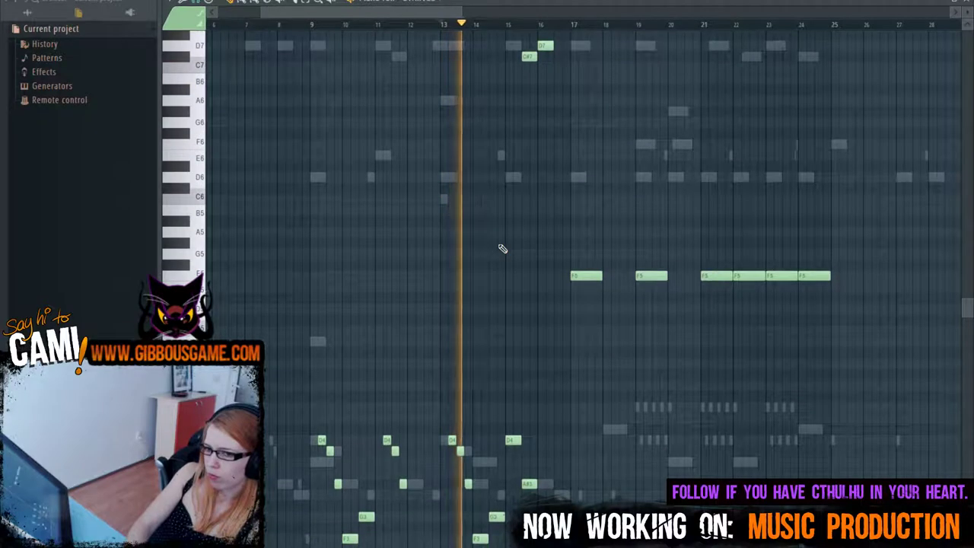
pyautogui.scroll(-3, 502, 249)
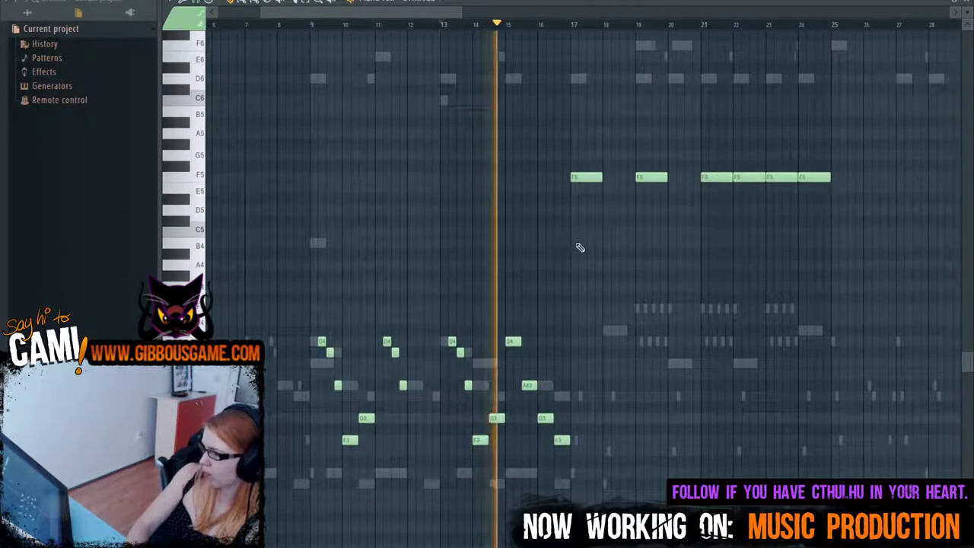
pyautogui.press('space')
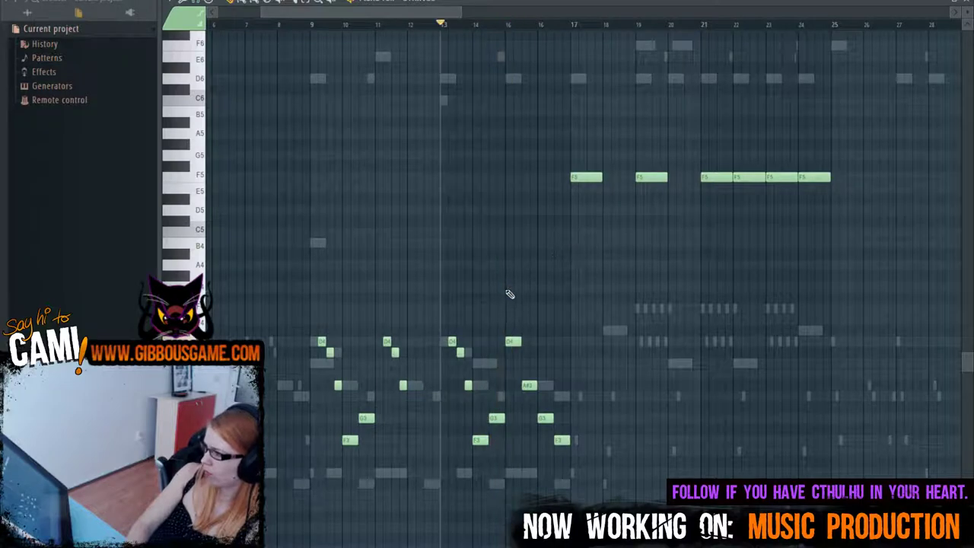
pyautogui.scroll(5, 545, 109)
pyautogui.scroll(5, 533, 114)
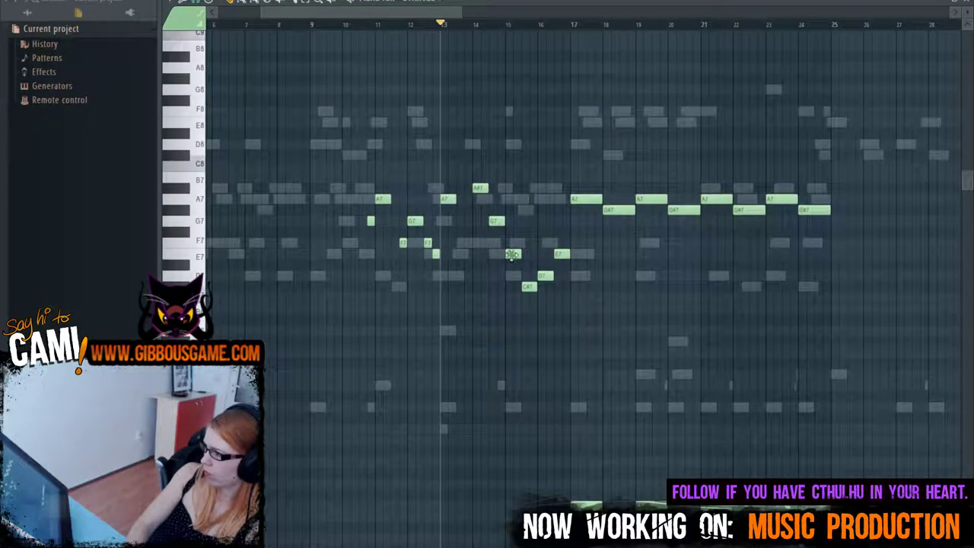
# Step: Play the strings from bar 15, raise the last low note of bar 16 to A3, and replay from mid-bar 16
pyautogui.click(515, 24)
pyautogui.press('space')
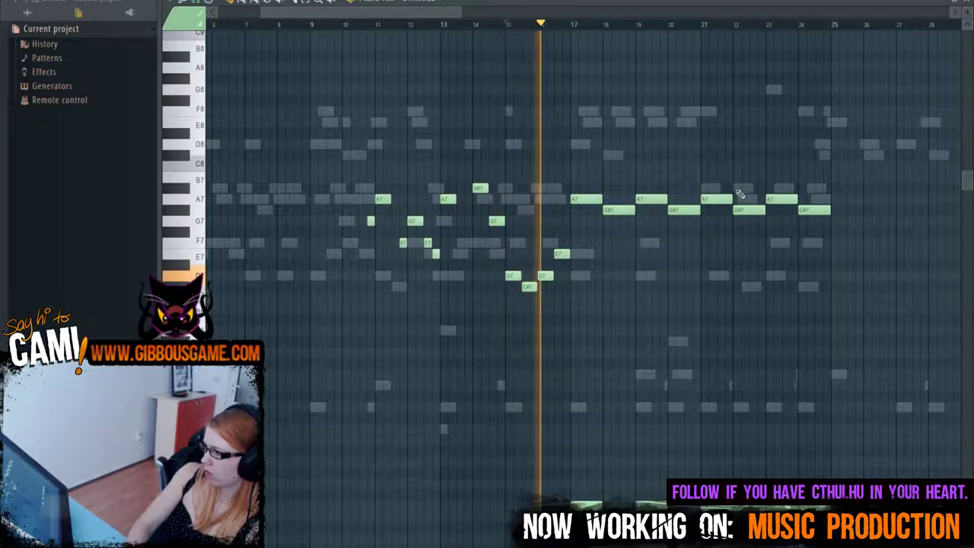
pyautogui.scroll(-3, 615, 174)
pyautogui.scroll(-5, 546, 174)
pyautogui.scroll(-3, 546, 174)
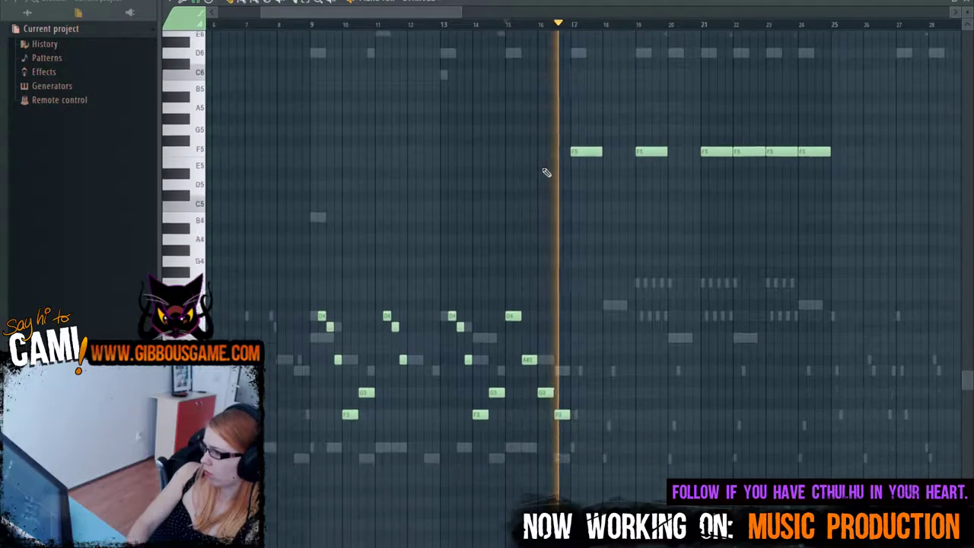
pyautogui.press('space')
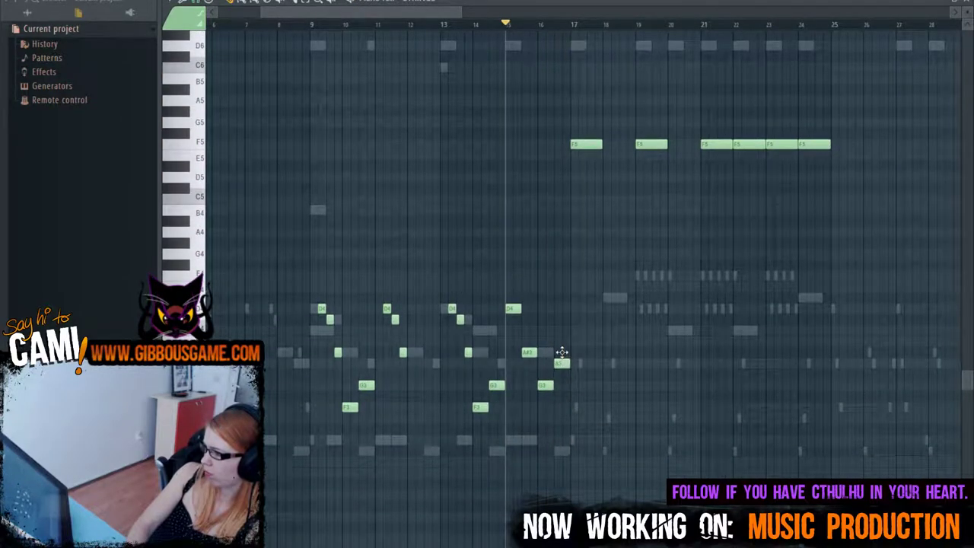
pyautogui.scroll(4, 563, 53)
pyautogui.click(562, 24)
pyautogui.press('space')
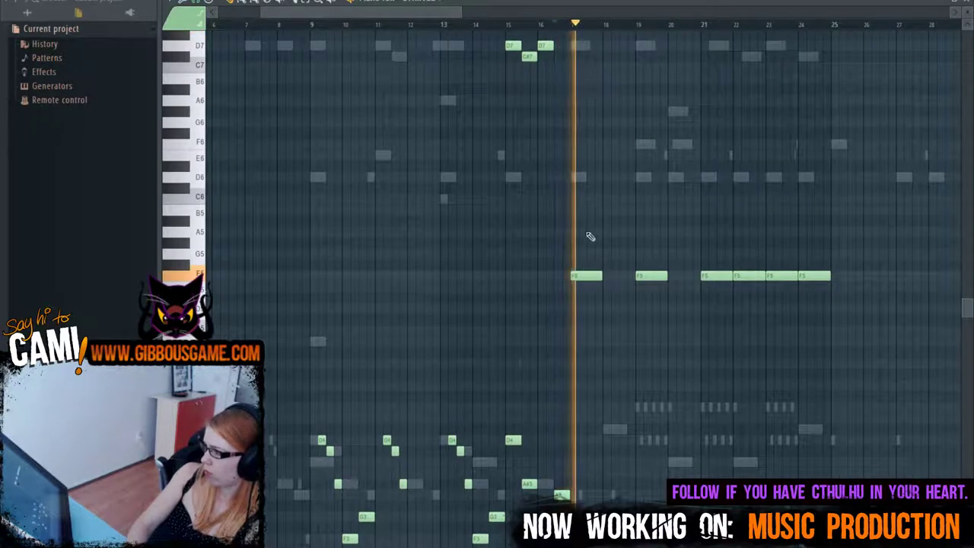
# Step: Move the long F5 strings notes in bars 17 to 24 down two octaves to F3 during playback
pyautogui.scroll(5, 583, 228)
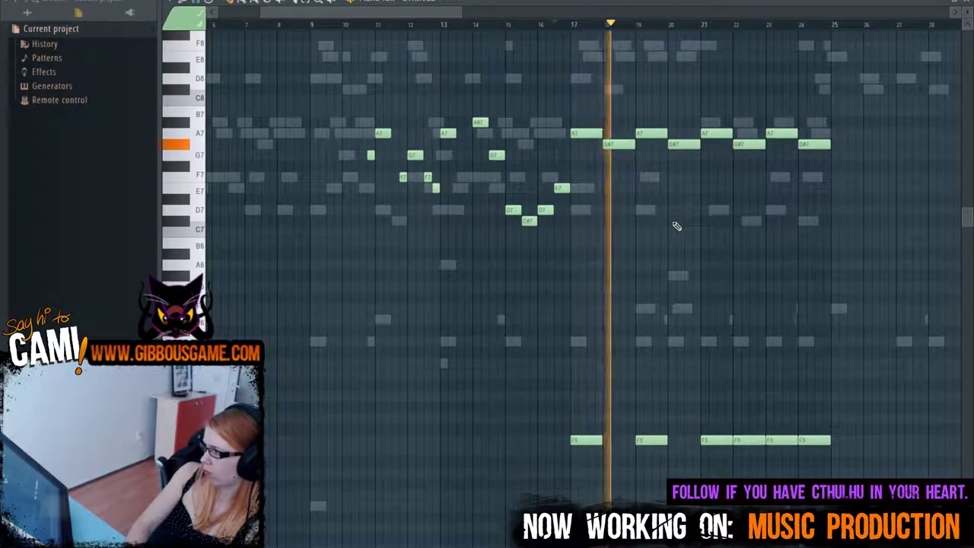
pyautogui.scroll(-3, 654, 231)
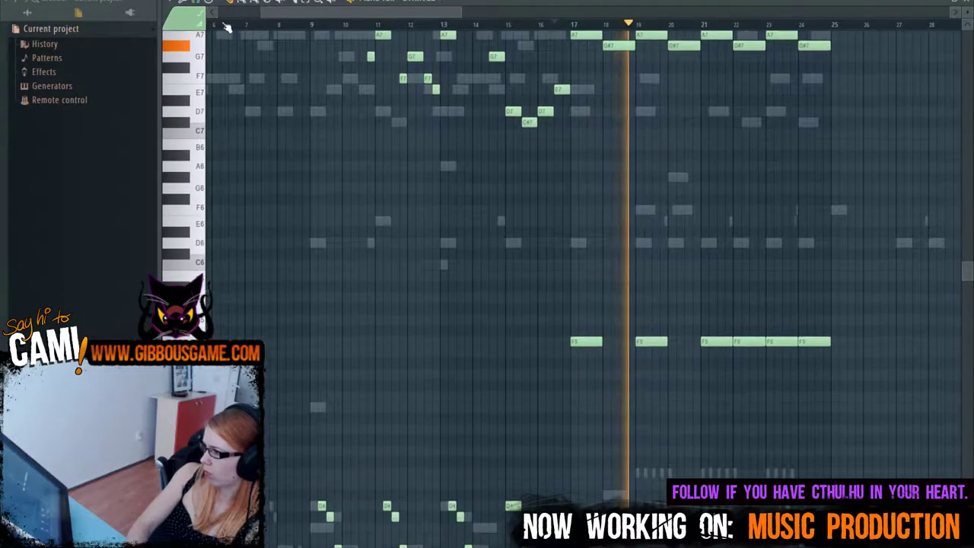
pyautogui.moveTo(491, 283); pyautogui.dragTo(849, 341)
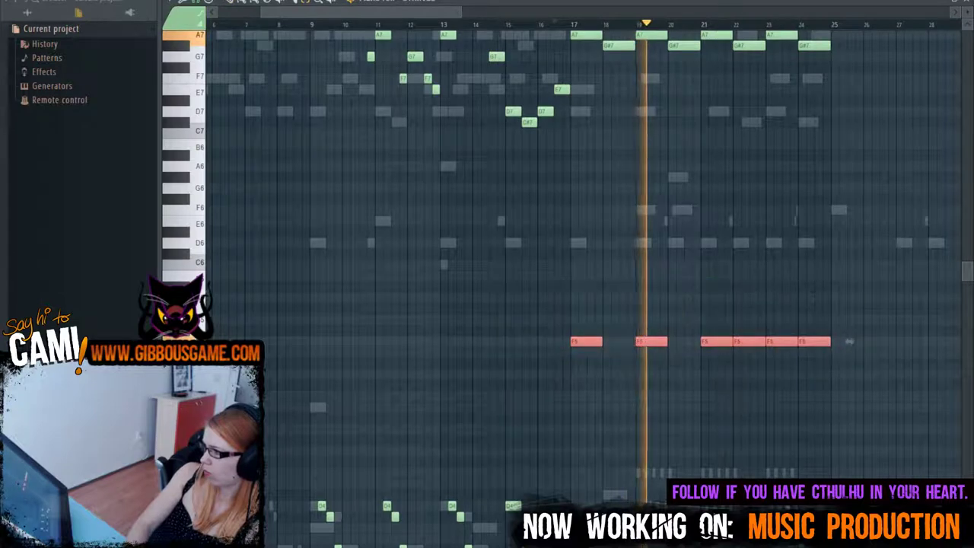
pyautogui.moveTo(593, 340); pyautogui.dragTo(593, 469)
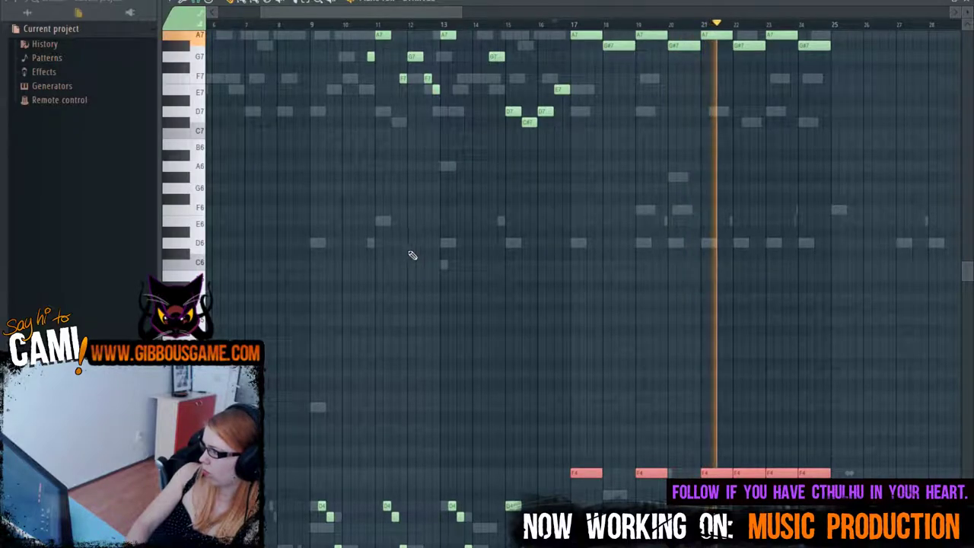
pyautogui.scroll(-5, 499, 287)
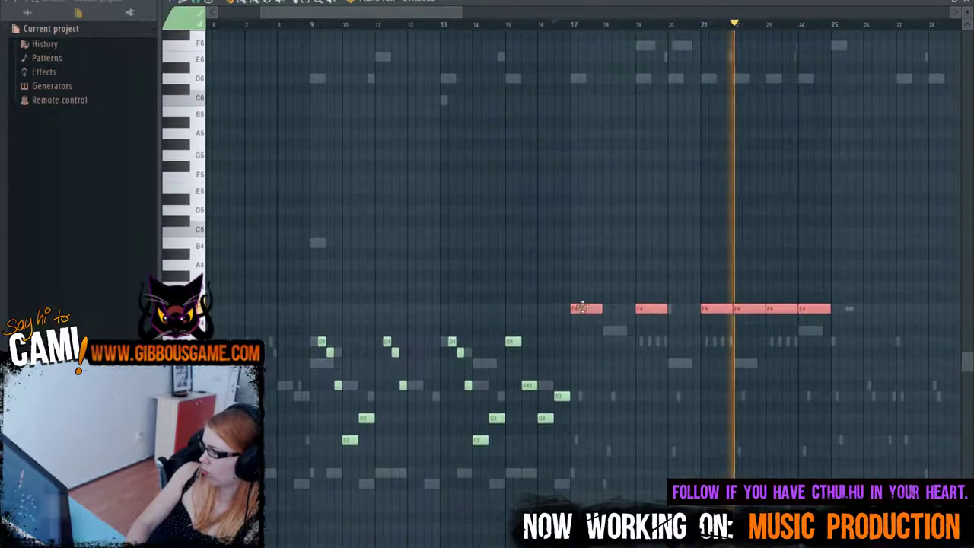
pyautogui.moveTo(582, 306); pyautogui.dragTo(587, 437)
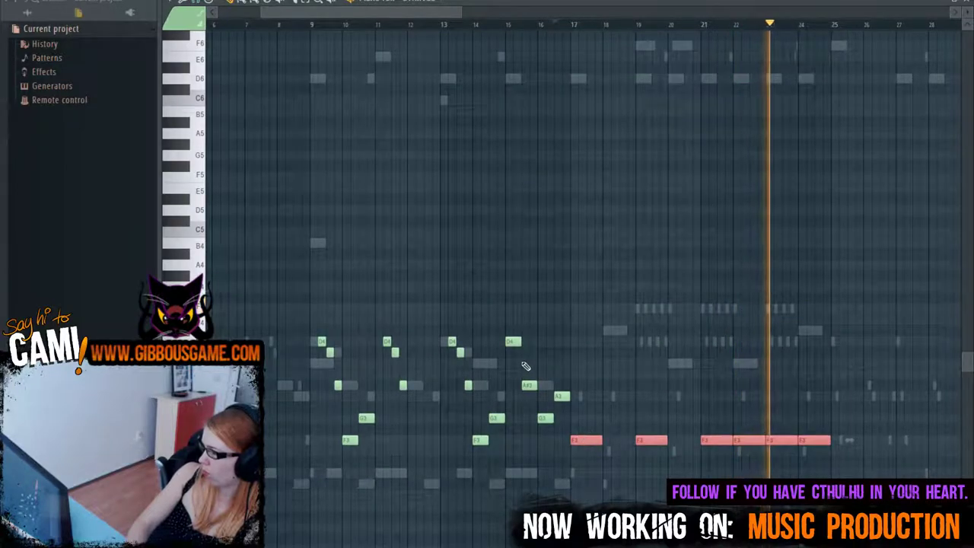
# Step: Listen to the end of the strings section and replay from bar 9, comparing the low line with the high melody
pyautogui.scroll(6, 501, 347)
pyautogui.scroll(-6, 501, 350)
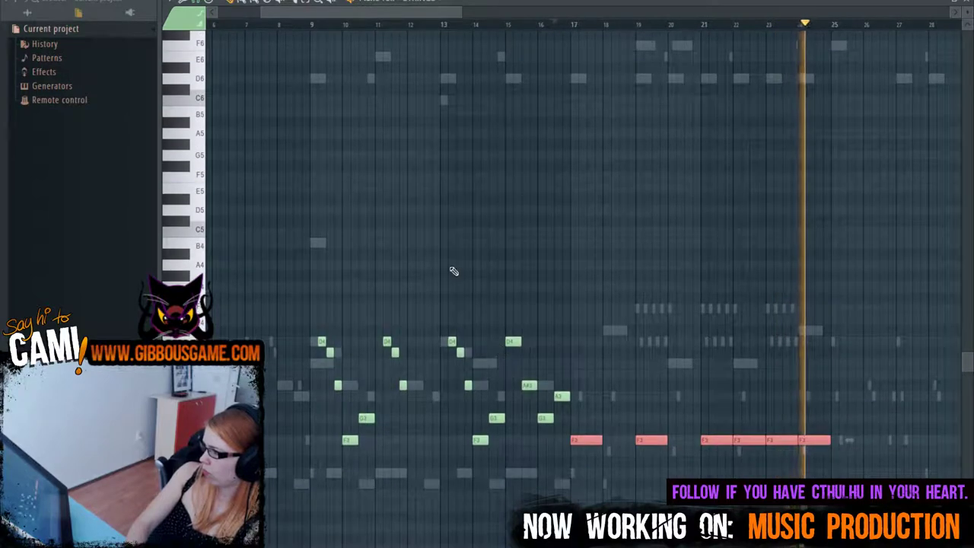
pyautogui.scroll(6, 450, 271)
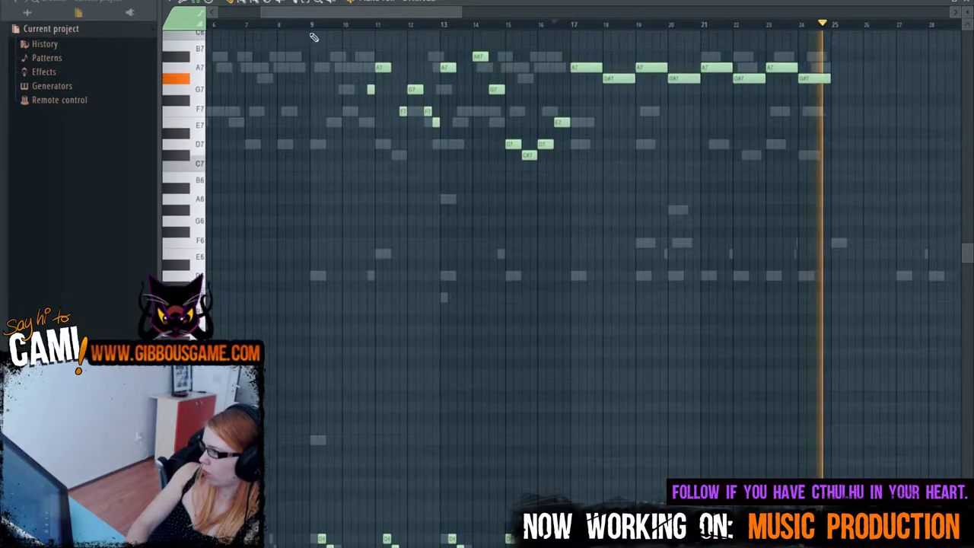
pyautogui.scroll(-5, 314, 74)
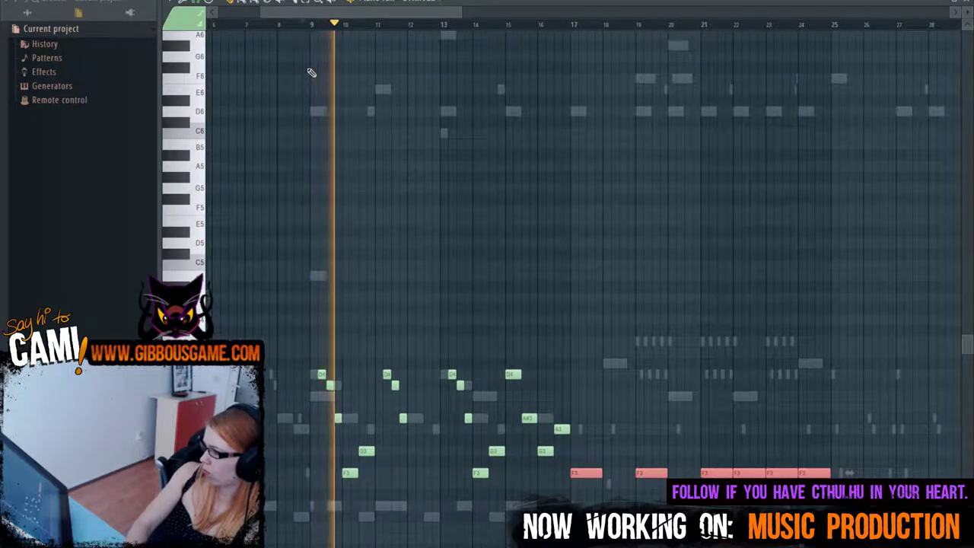
pyautogui.scroll(5, 351, 150)
pyautogui.scroll(-3, 357, 149)
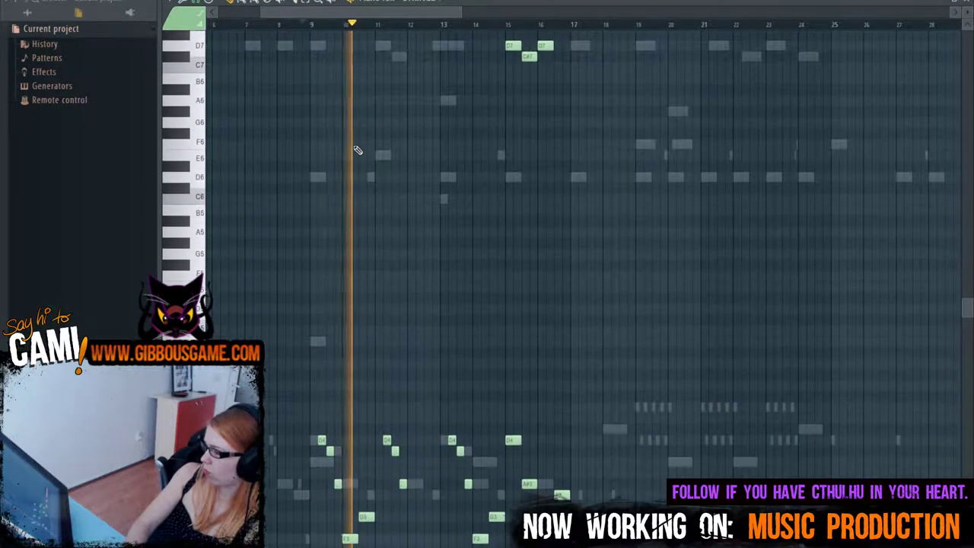
pyautogui.scroll(5, 356, 146)
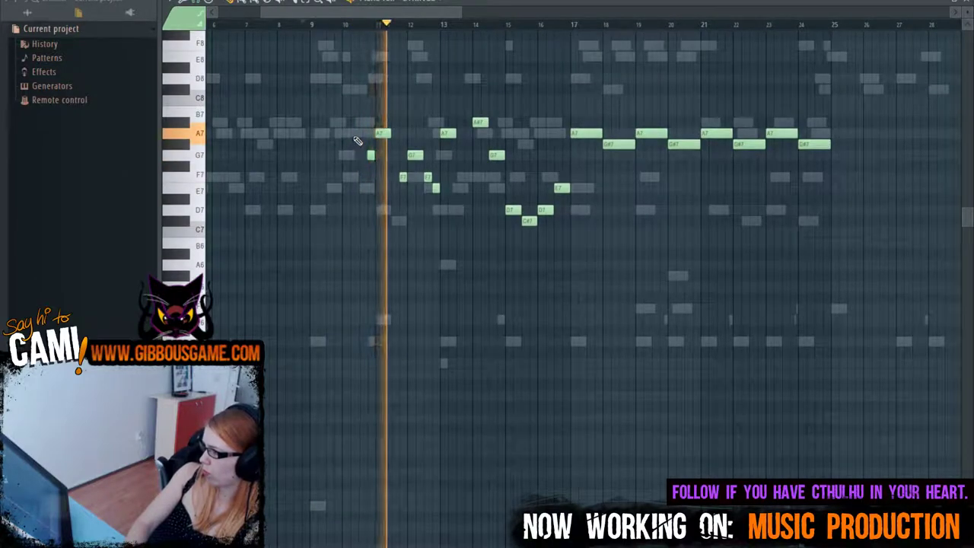
# Step: Lengthen the A7 strings note at the start of bar 11 to about three quarters of a bar while playback continues
pyautogui.scroll(-2, 356, 128)
pyautogui.scroll(-1, 355, 128)
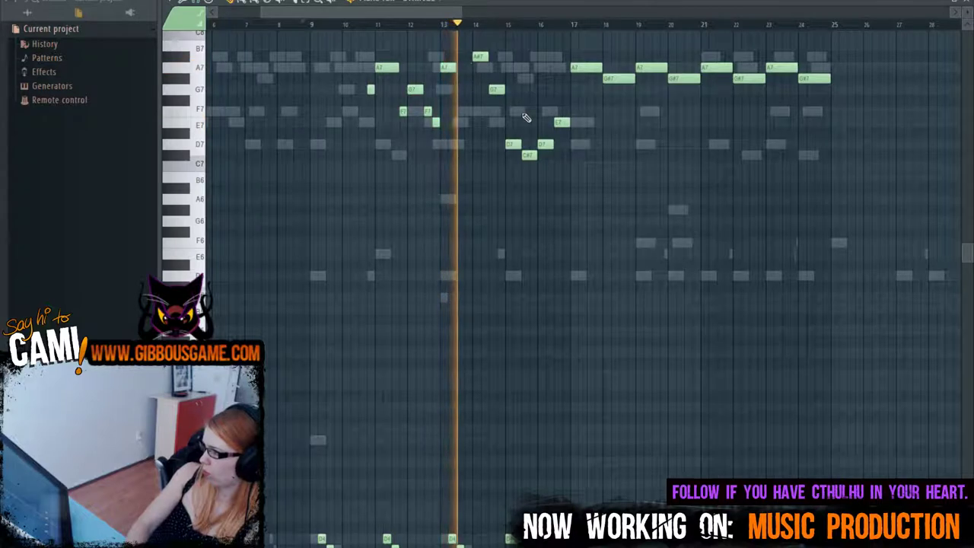
pyautogui.scroll(-3, 495, 101)
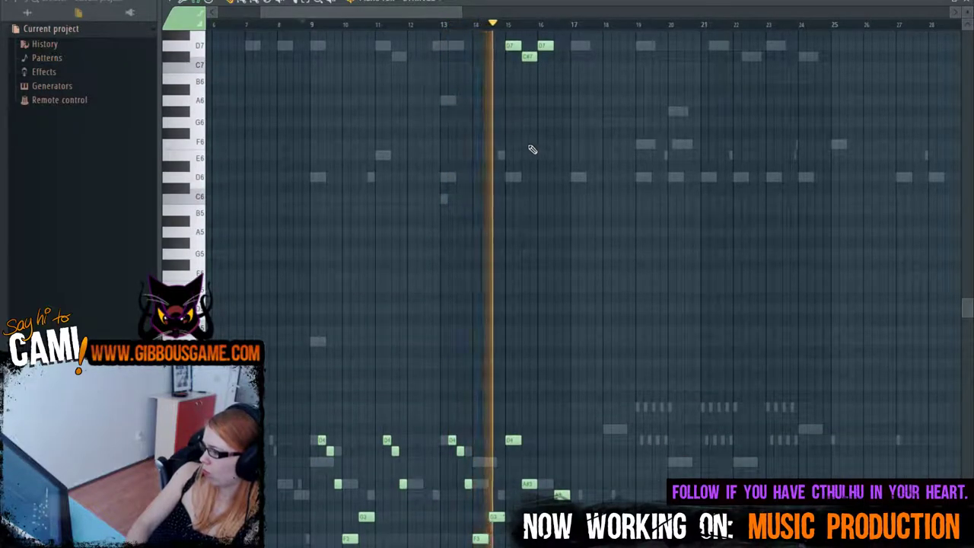
# Step: Try an A3 strings note at the start of bar 16 and replay the passage against the high melody
pyautogui.scroll(4, 530, 152)
pyautogui.scroll(-4, 531, 153)
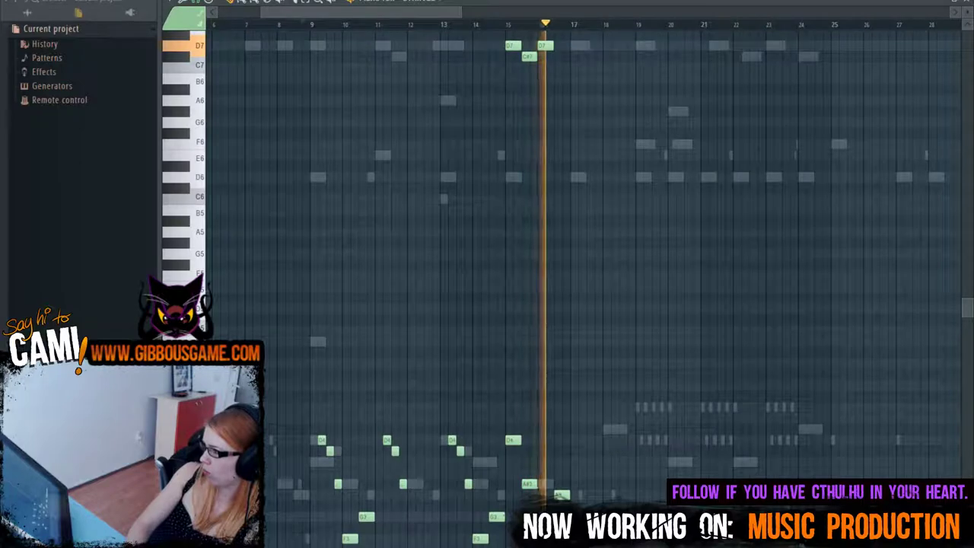
pyautogui.press('space')
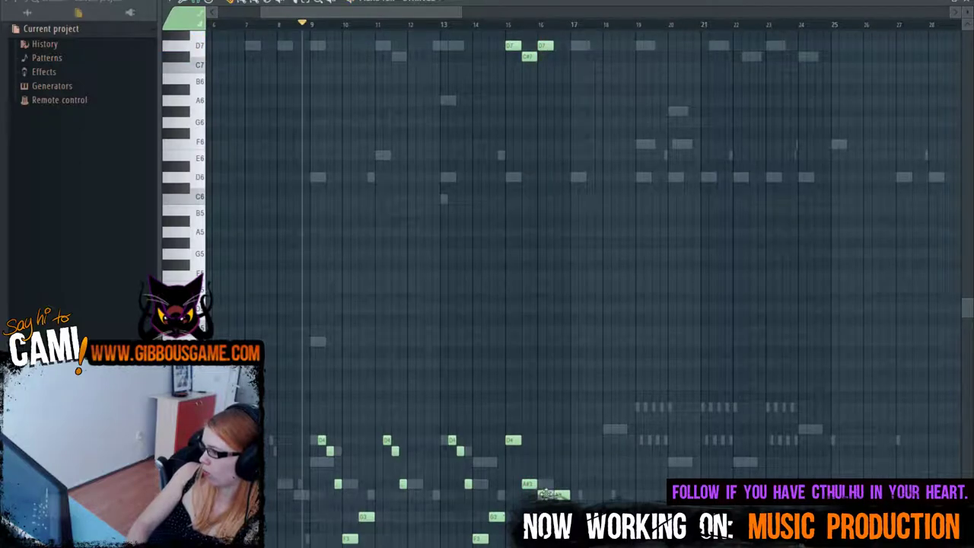
pyautogui.click(539, 24)
pyautogui.press('space')
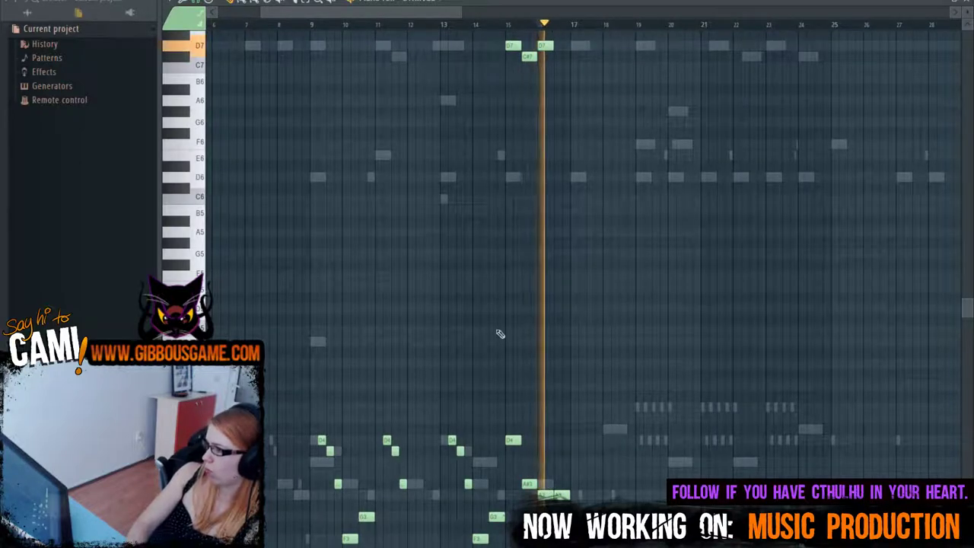
pyautogui.press('space')
pyautogui.scroll(5, 556, 228)
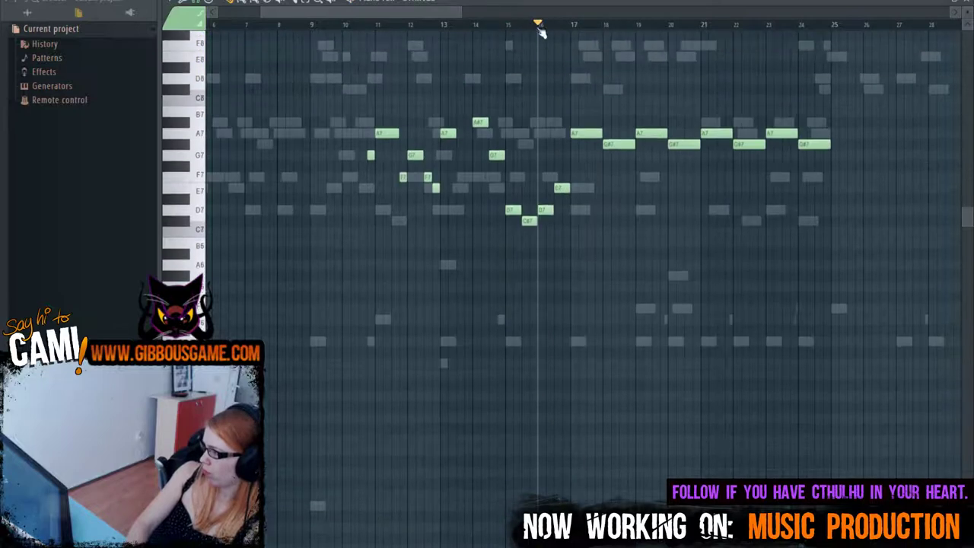
pyautogui.press('space')
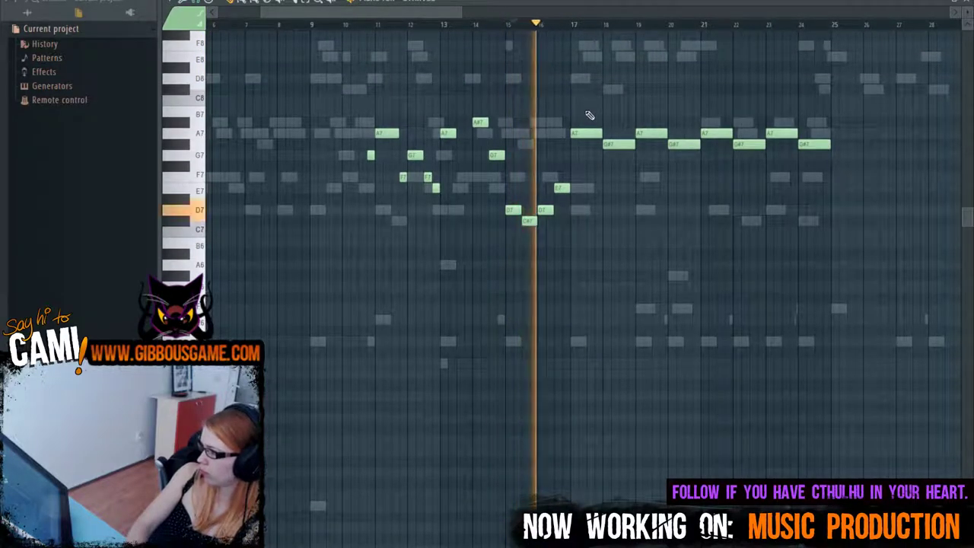
# Step: Delete the low strings notes in bar 16 and raise the second low note of bar 15 to C#4, replaying from bar 15
pyautogui.scroll(-7, 590, 115)
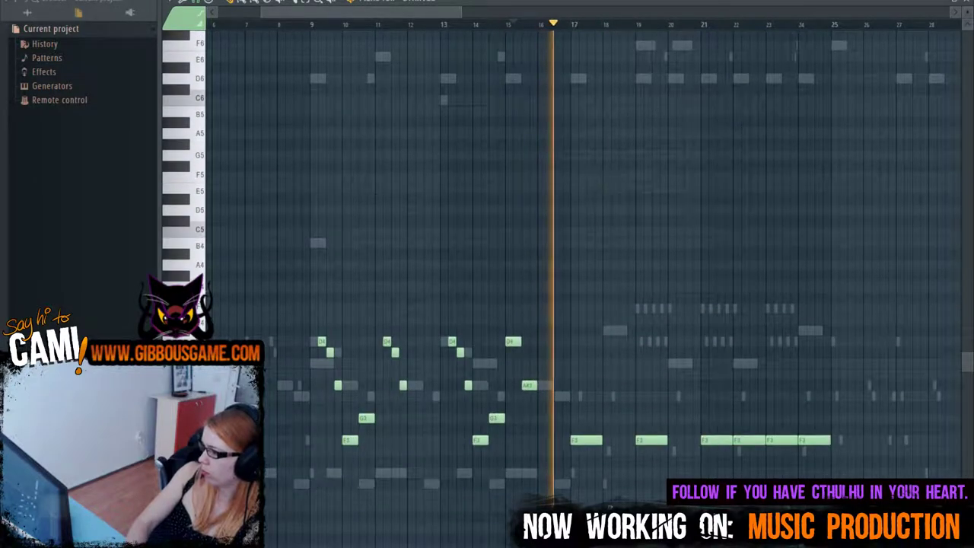
pyautogui.press('space')
pyautogui.press('space')
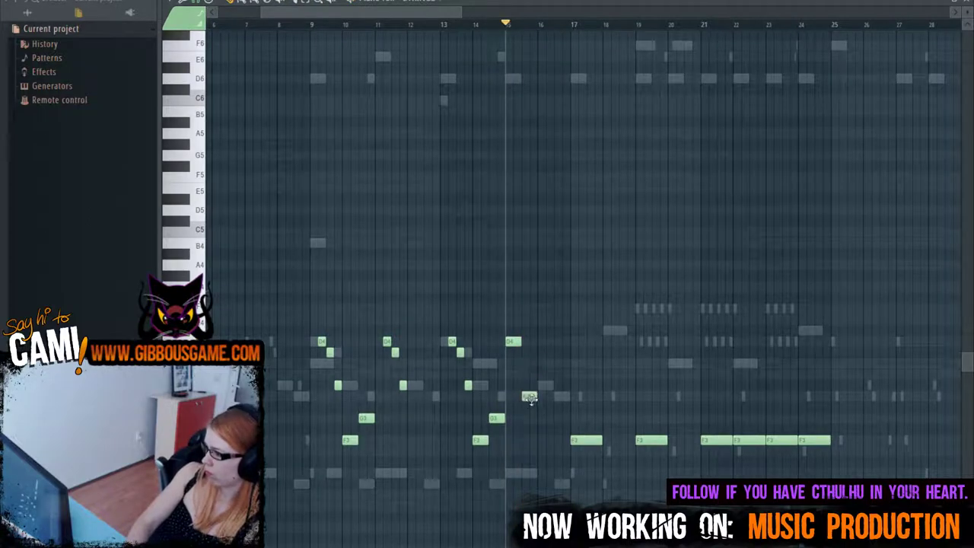
pyautogui.press('space')
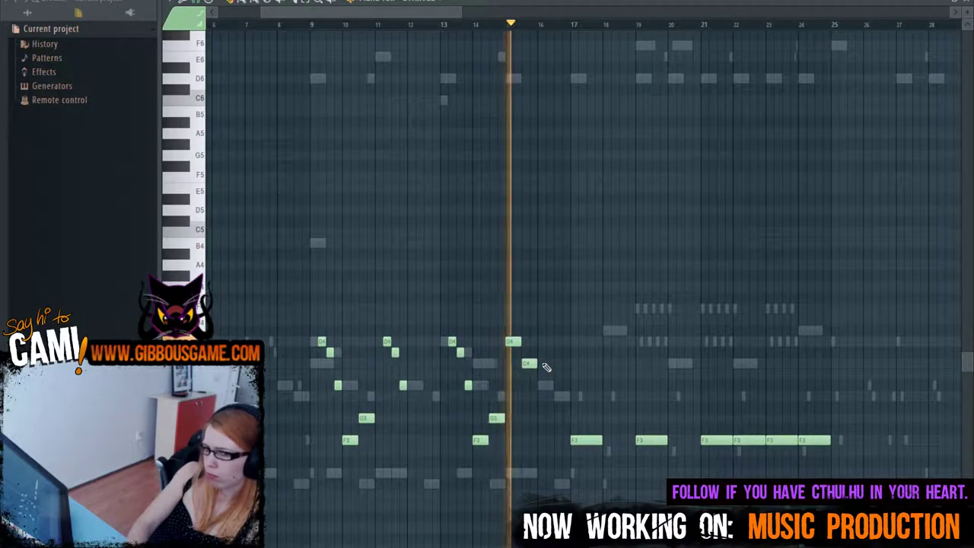
pyautogui.press('space')
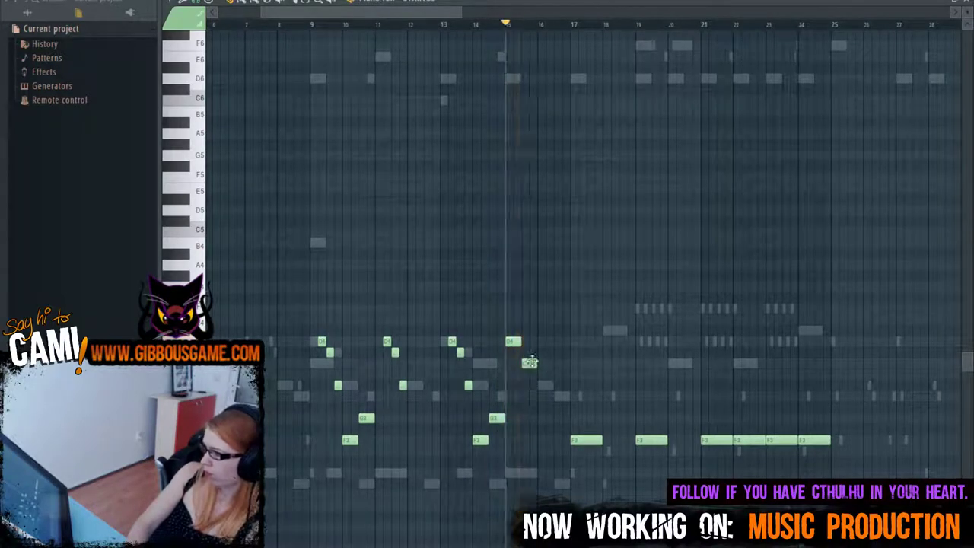
pyautogui.press('space')
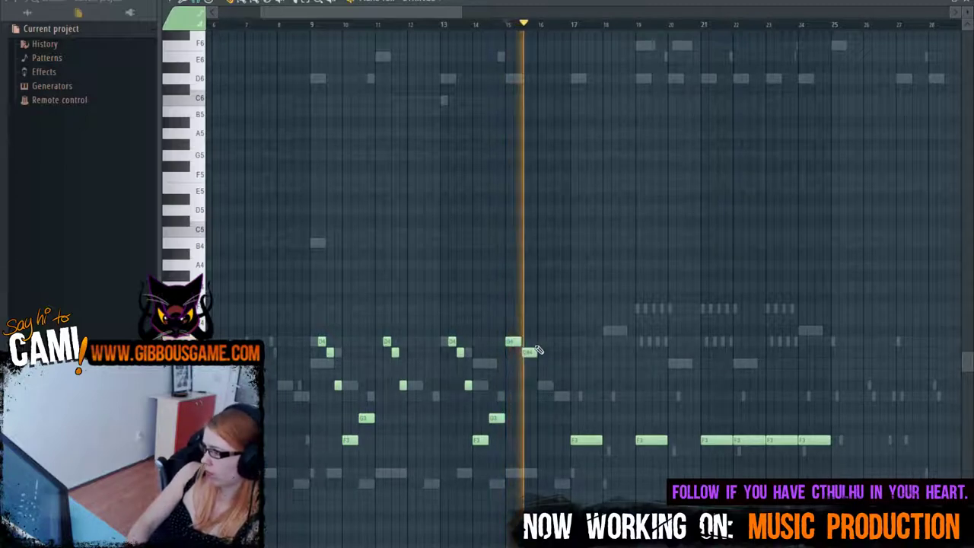
pyautogui.press('space')
# Step: Add half-bar F4 and E4 strings notes in bar 16 and play them from bar 15
pyautogui.click(537, 331)
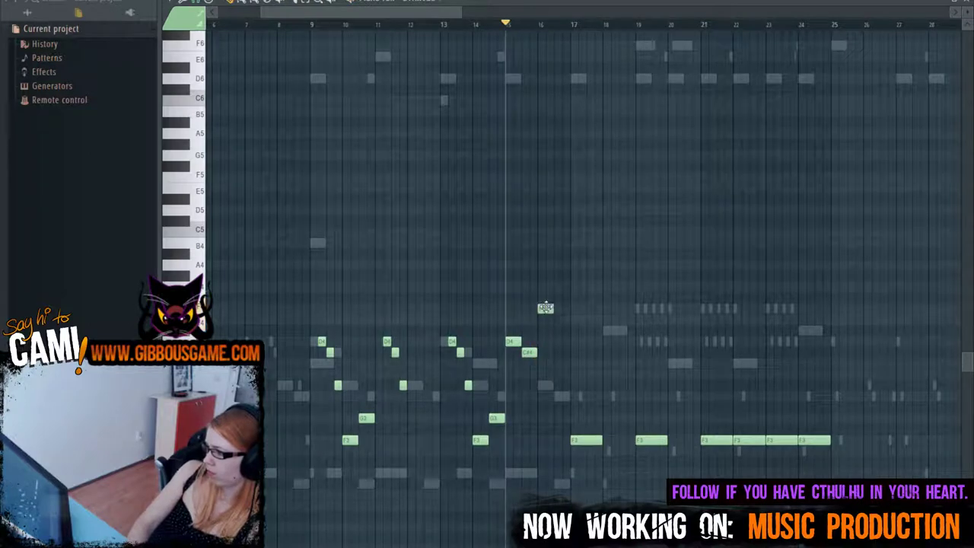
pyautogui.press('space')
pyautogui.click(560, 319)
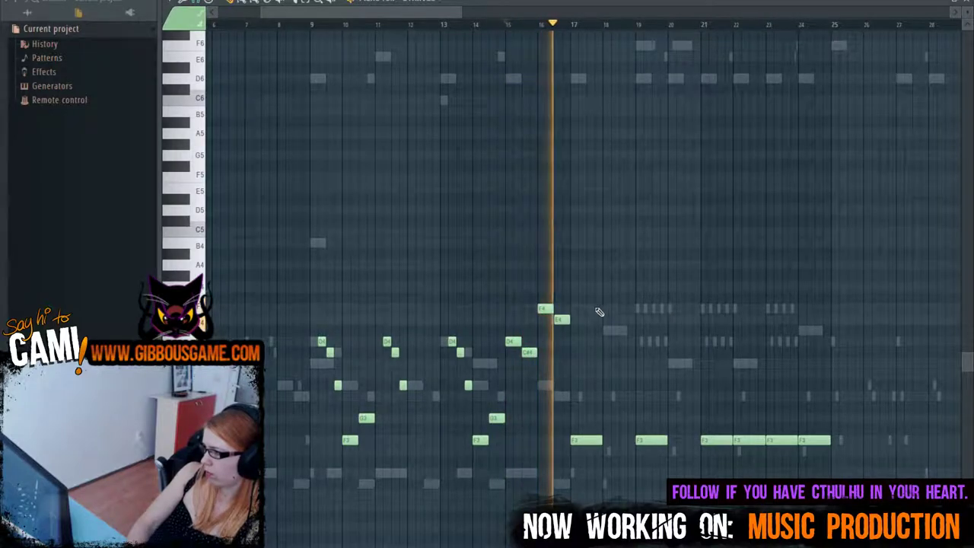
pyautogui.press('space')
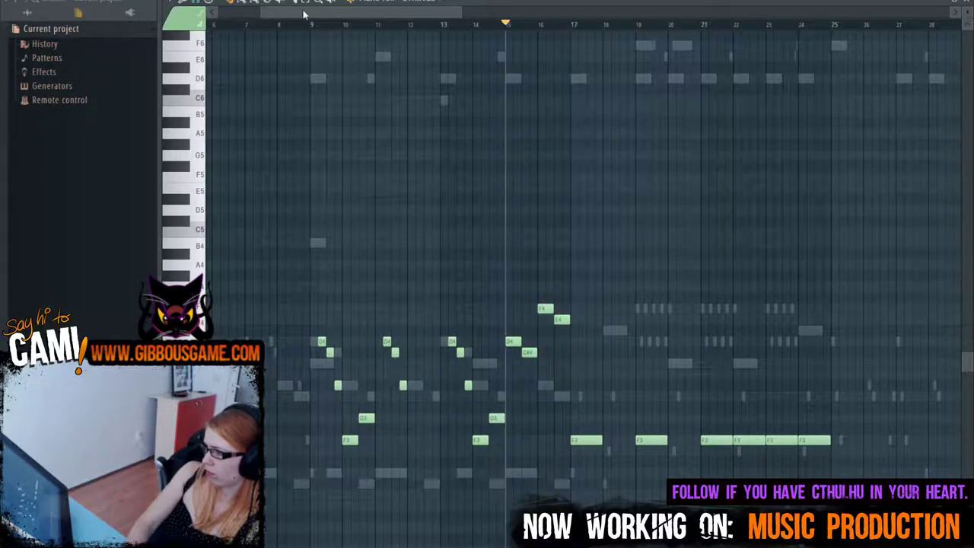
# Step: Try the four low strings notes of bars 15 and 16 one octave lower and return them to their original pitches
pyautogui.moveTo(515, 239); pyautogui.dragTo(583, 396)
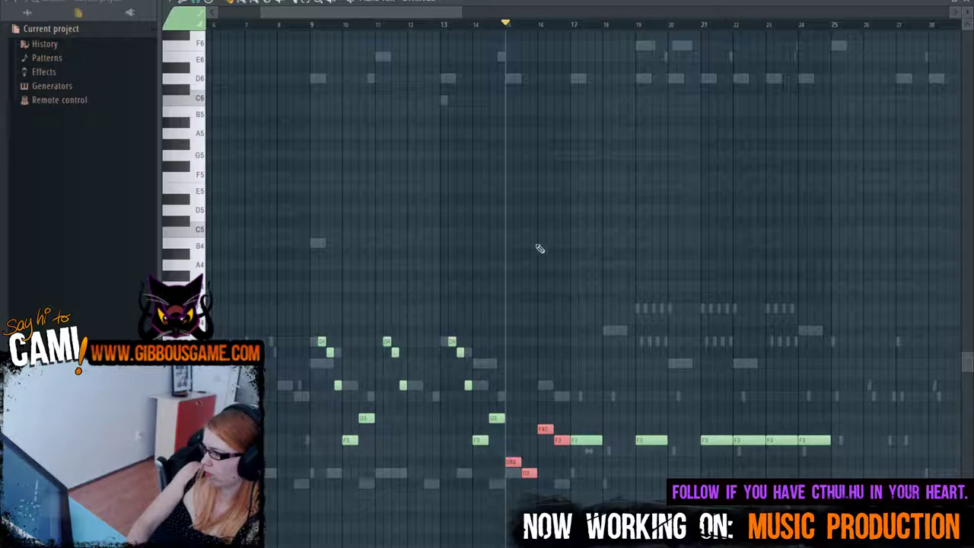
pyautogui.press('space')
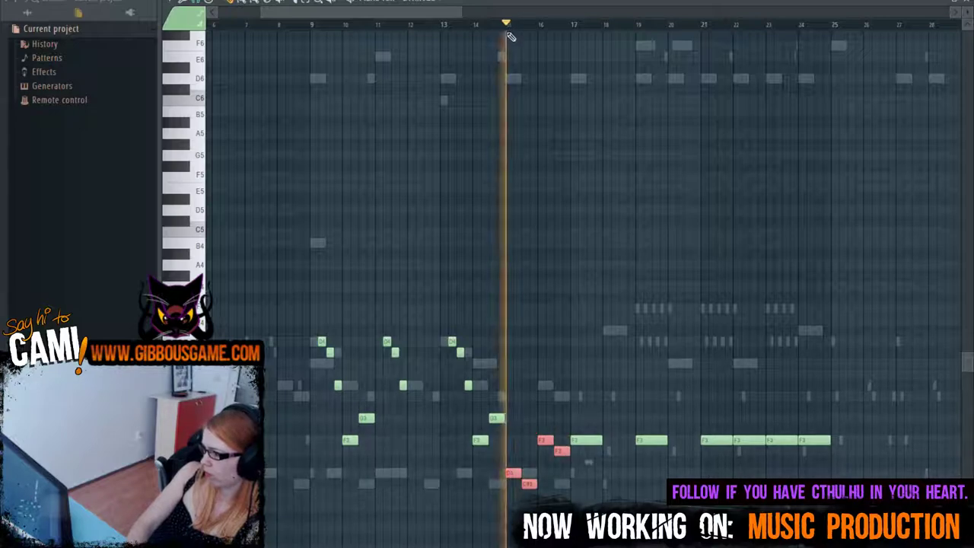
pyautogui.press('space')
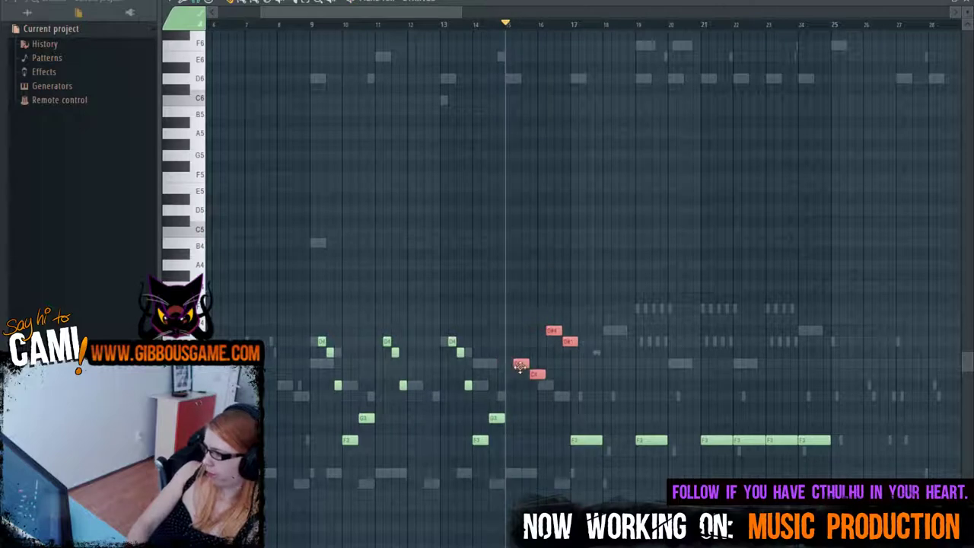
pyautogui.press('space')
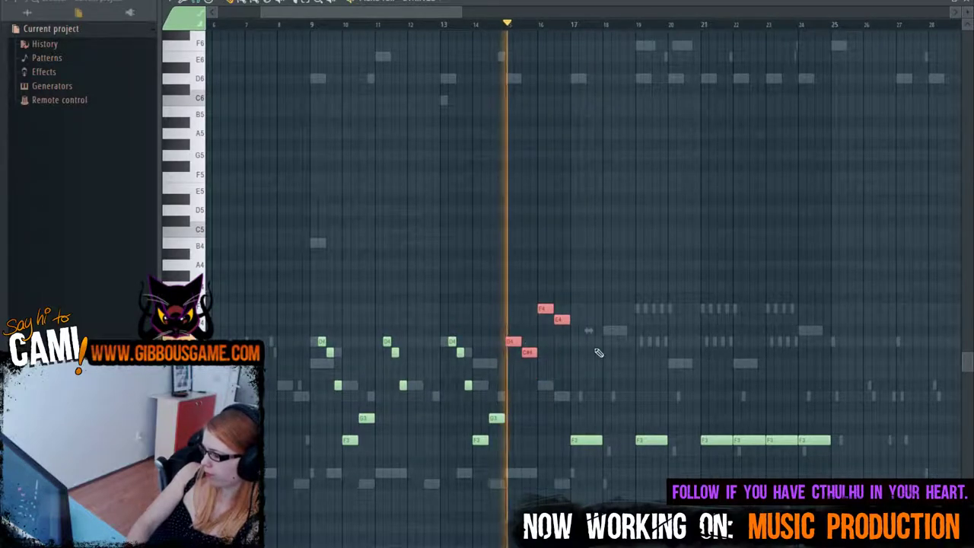
# Step: Replay the low strings line from bar 9 and fill bar 12 with half-bar F3 and G3 notes
pyautogui.scroll(4, 573, 335)
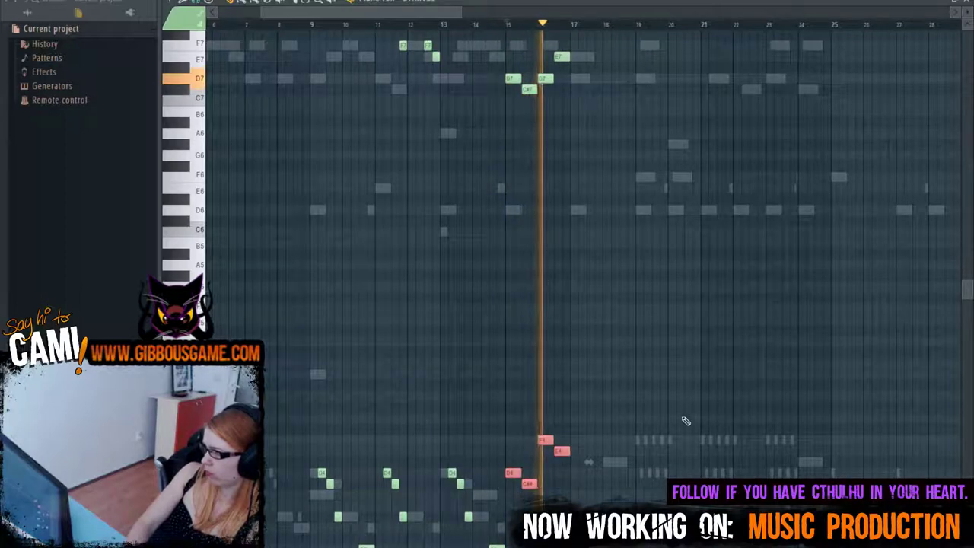
pyautogui.scroll(-3, 339, 150)
pyautogui.moveTo(463, 15); pyautogui.dragTo(548, 59)
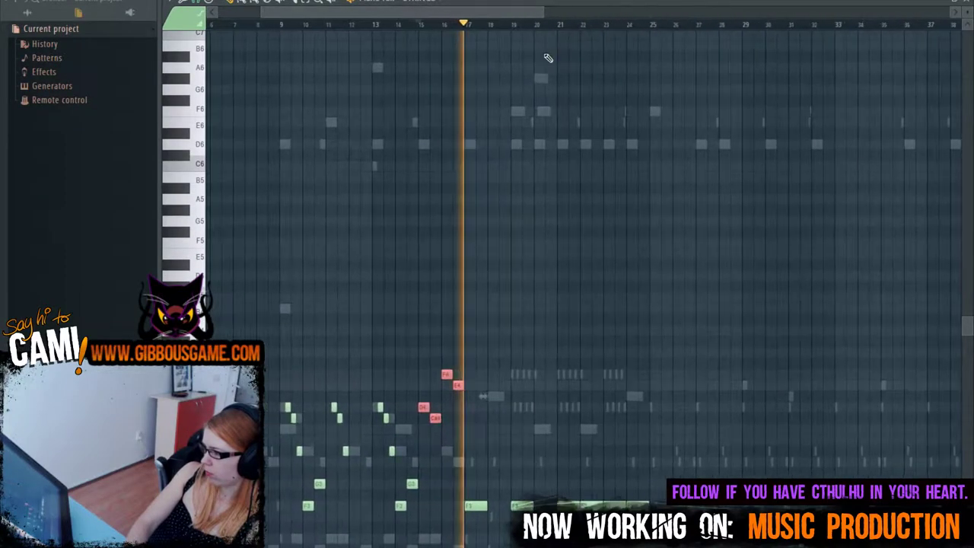
pyautogui.click(280, 29)
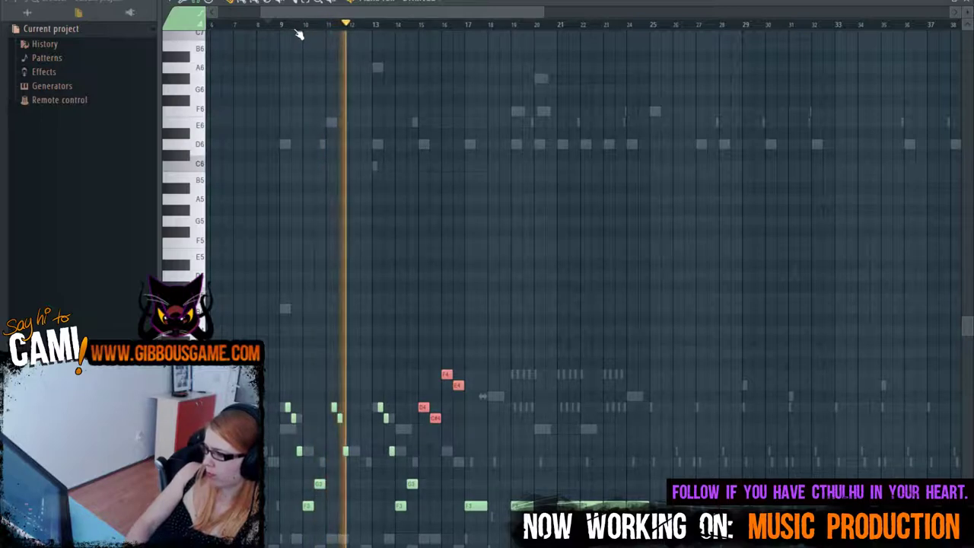
pyautogui.press('space')
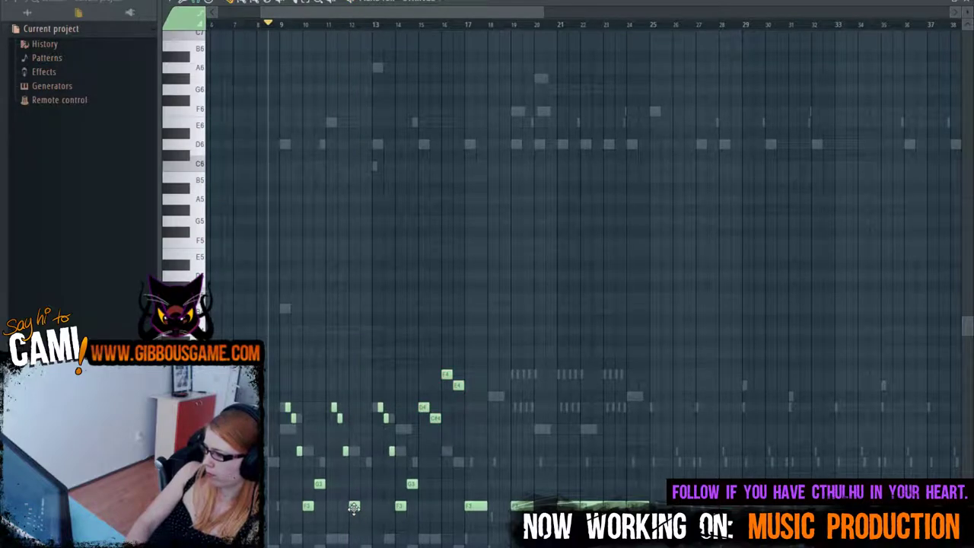
pyautogui.press('space')
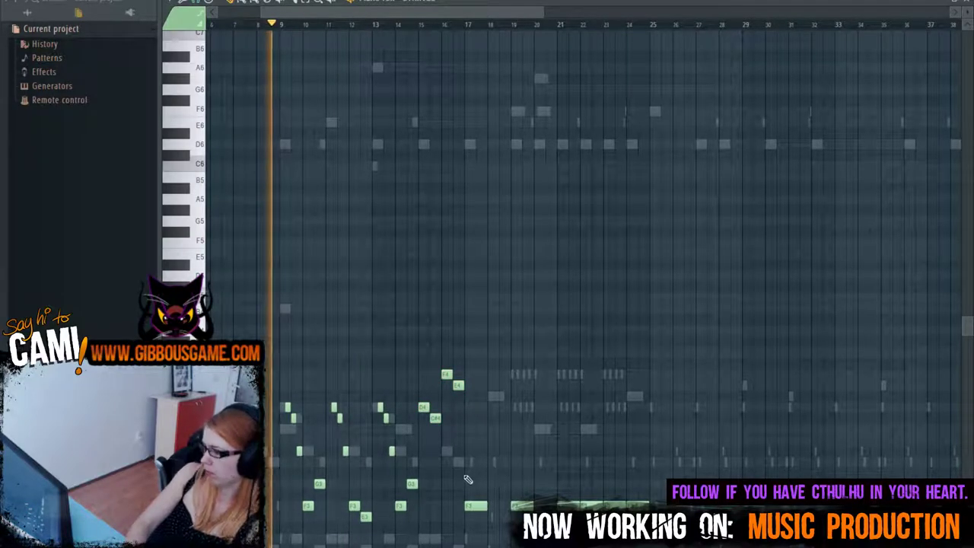
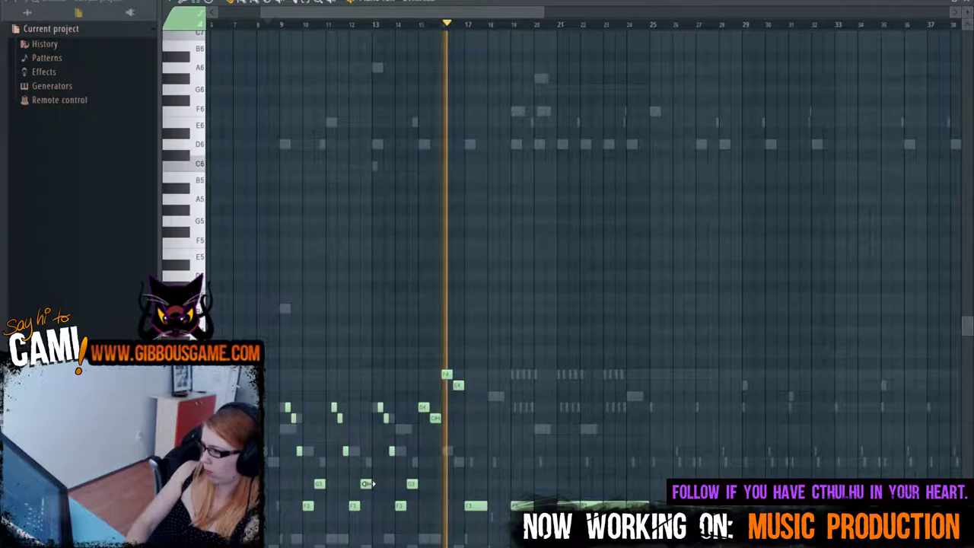
# Step: Replay the arrangement from before bar 9 and move the channel rack clear of the low strings notes
pyautogui.press('F6')
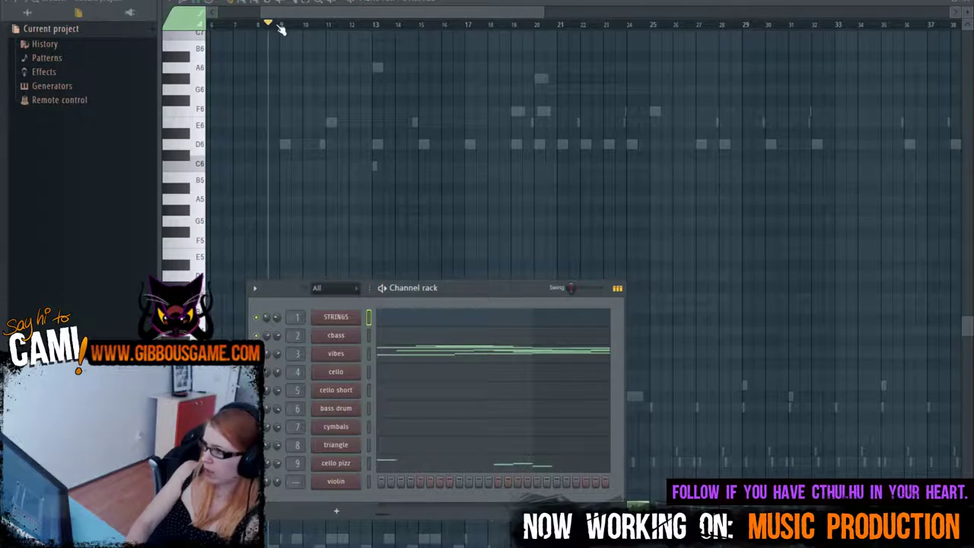
pyautogui.moveTo(281, 29); pyautogui.dragTo(263, 35)
pyautogui.press('F6')
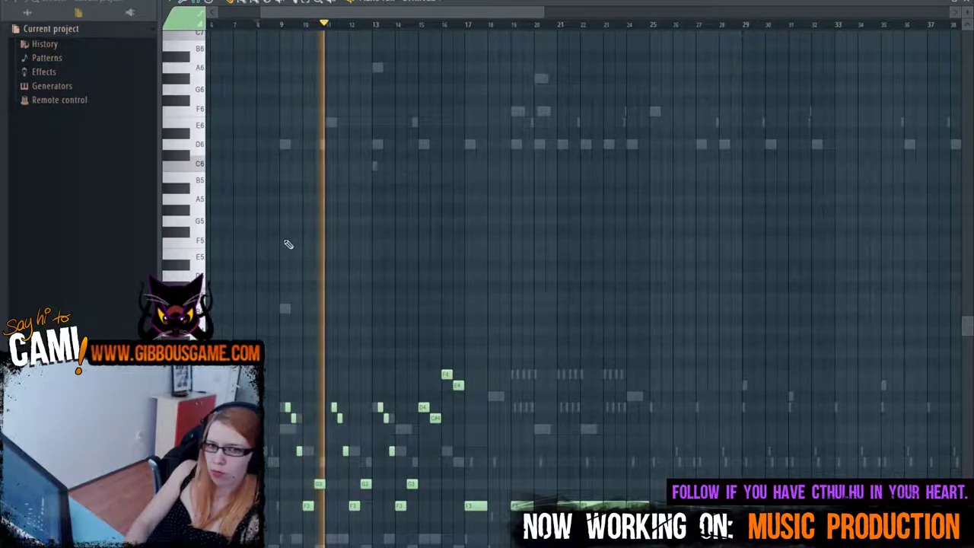
pyautogui.press('F6')
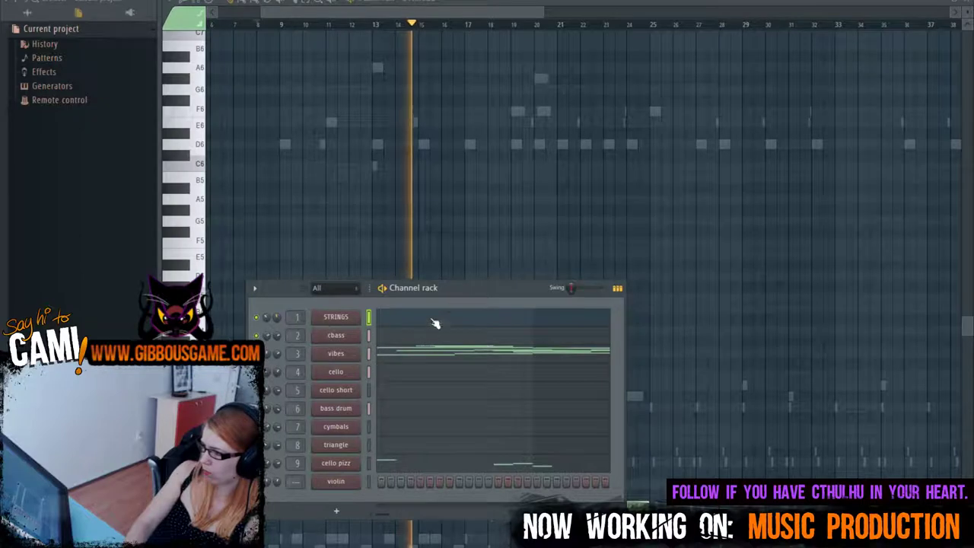
pyautogui.moveTo(518, 288); pyautogui.dragTo(828, 90)
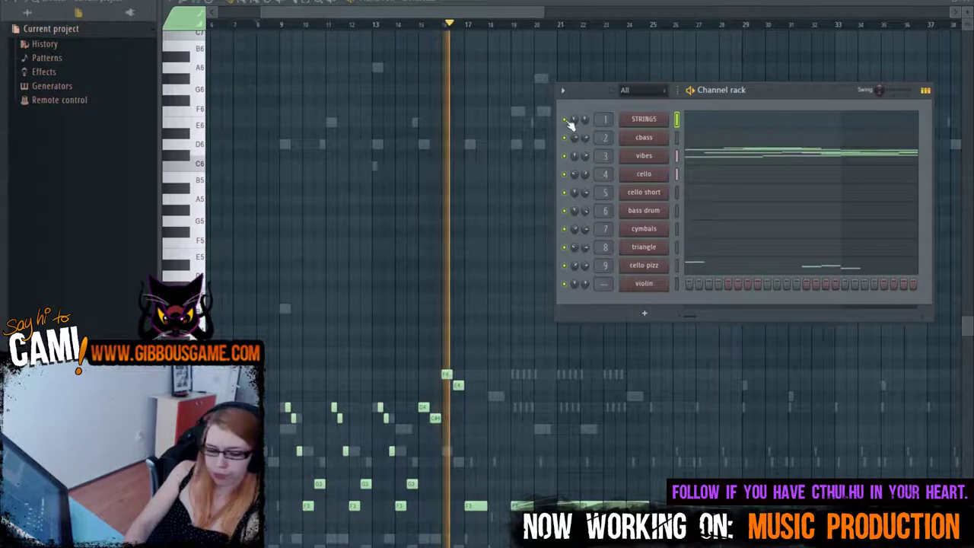
# Step: Solo the STRINGS channel, set the playback selection to bars 9 to 24, and start playing it
pyautogui.press('space')
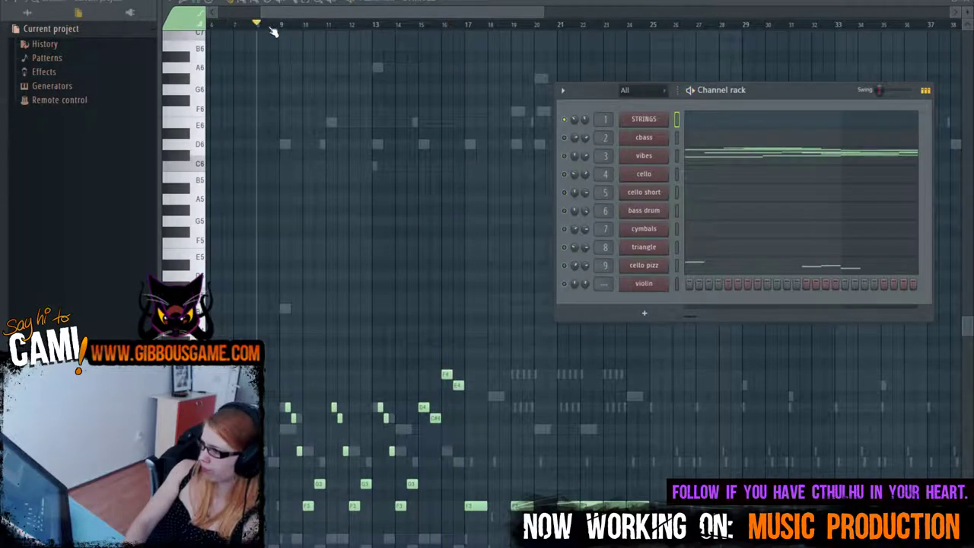
pyautogui.moveTo(286, 32); pyautogui.dragTo(670, 82)
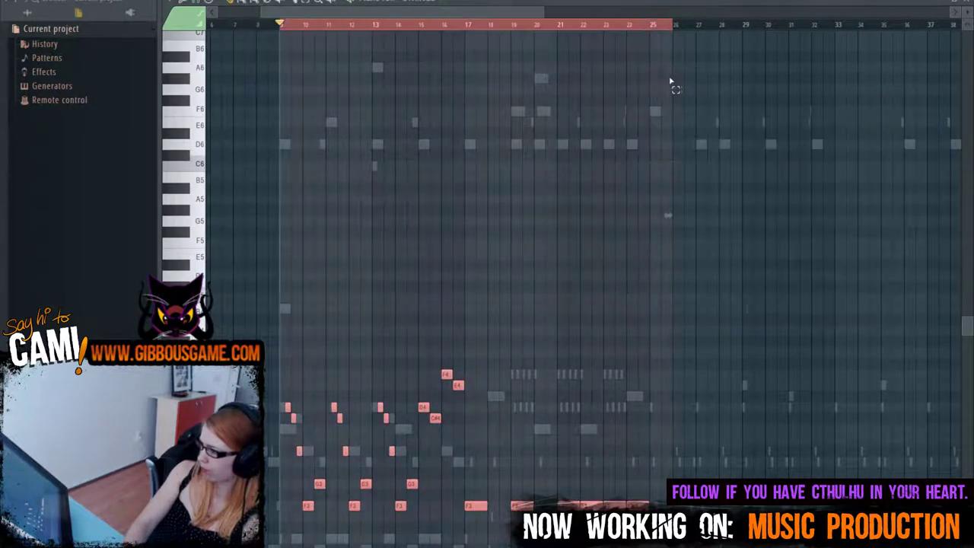
pyautogui.press('F6')
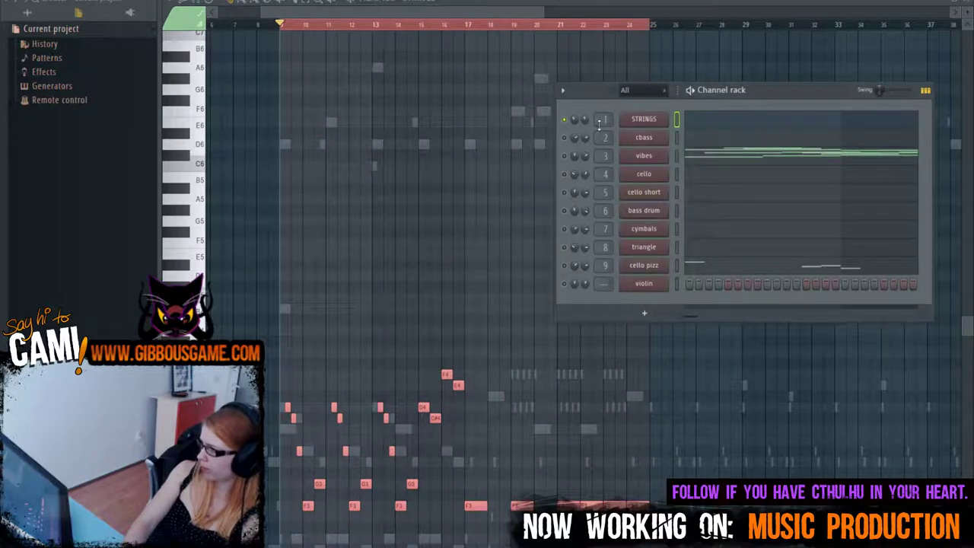
pyautogui.press('space')
# Step: Compare channels during playback by enabling cbass, vibes and cello, muting STRINGS, and leaving cello, cello short, triangle and cello pizz active
pyautogui.click(564, 137)
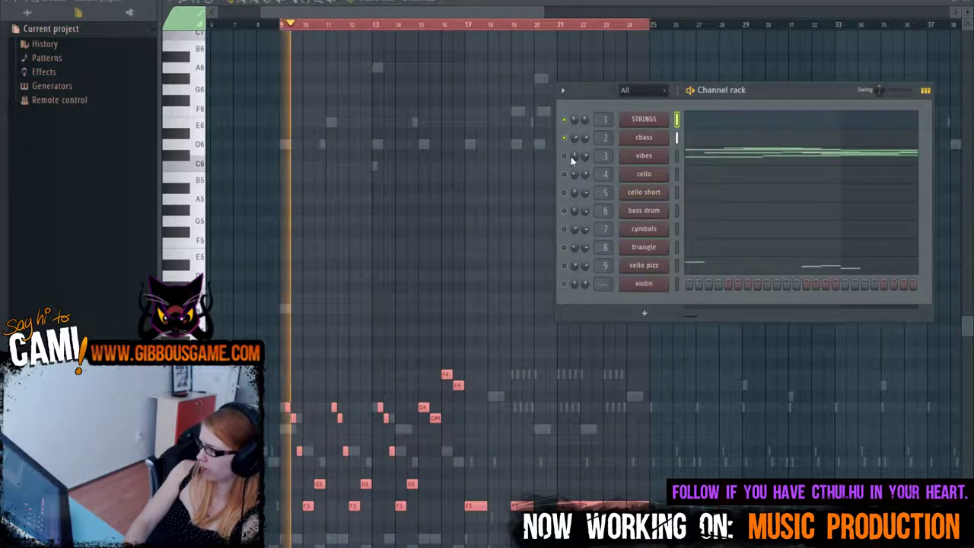
pyautogui.click(565, 156)
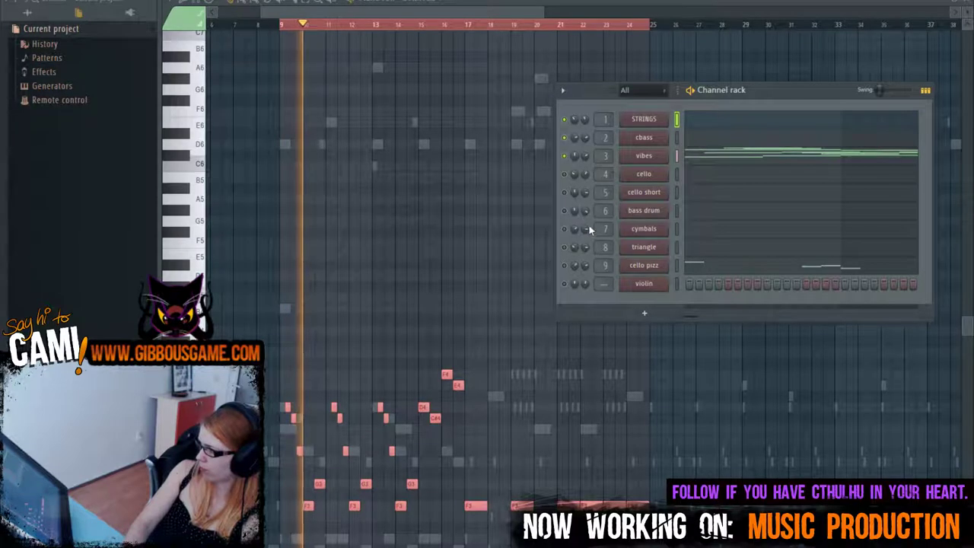
pyautogui.click(566, 174)
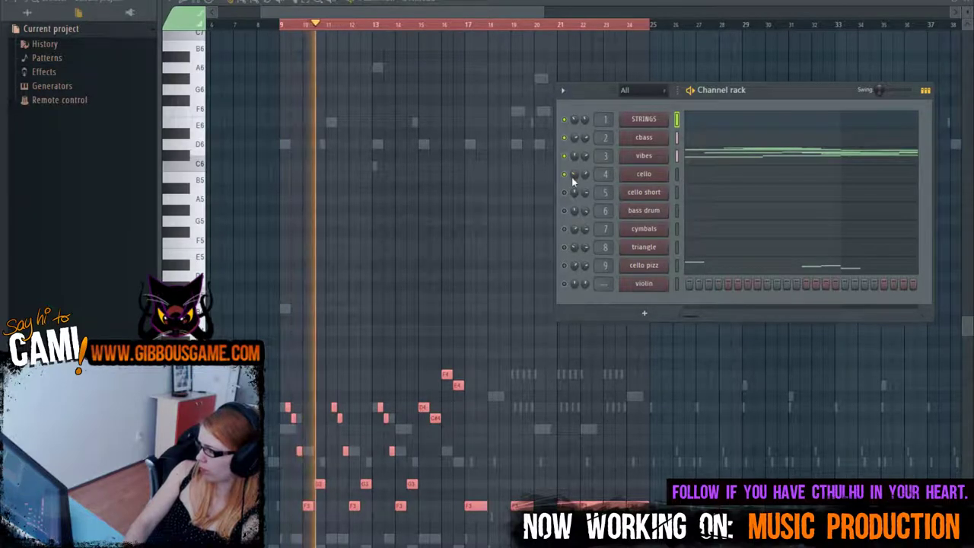
pyautogui.click(564, 119)
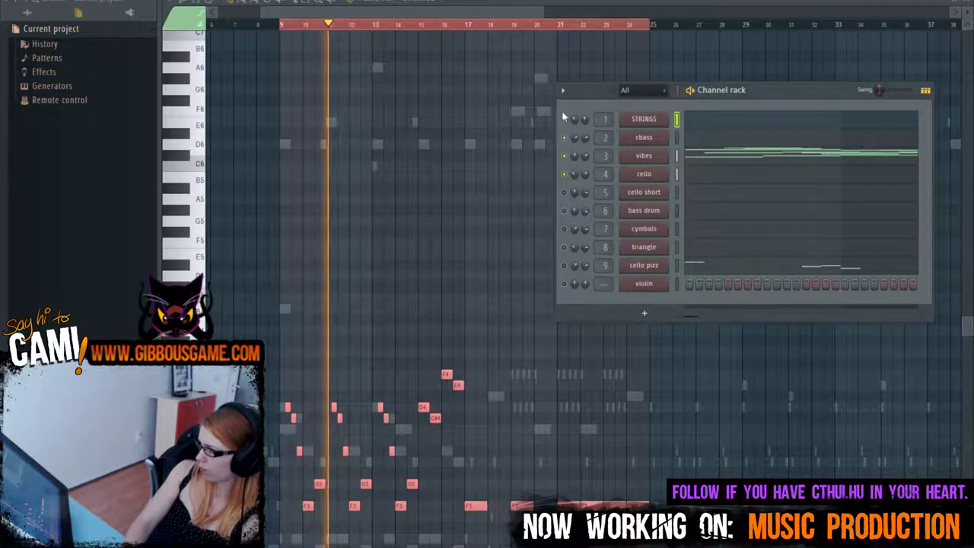
pyautogui.press('space')
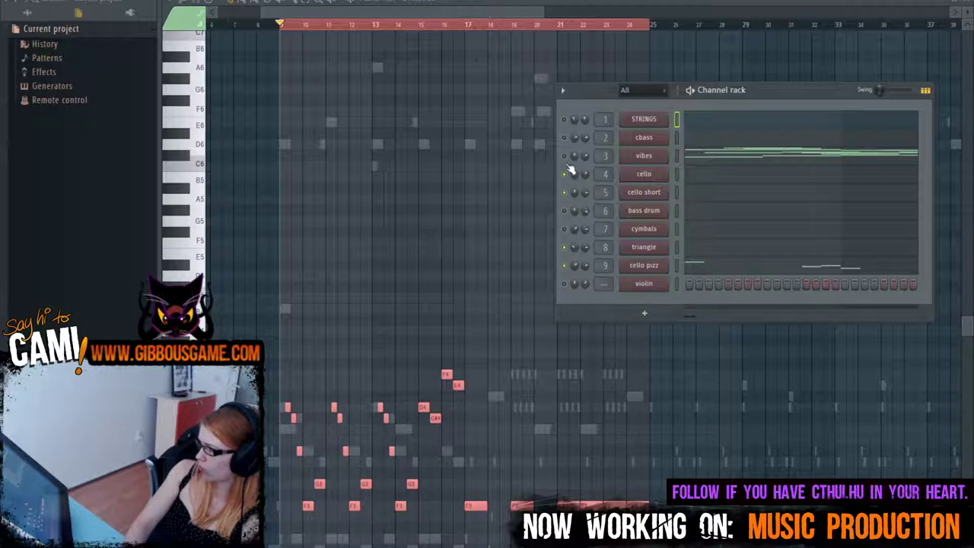
# Step: Play bars 9 to 24 while comparing instruments, and enable every channel from STRINGS to violin
pyautogui.press('space')
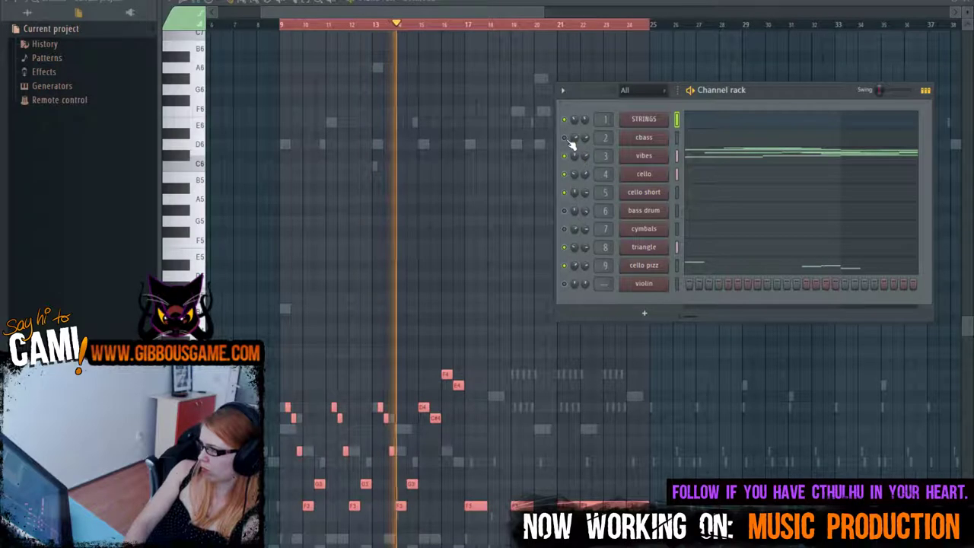
pyautogui.scroll(-3, 672, 455)
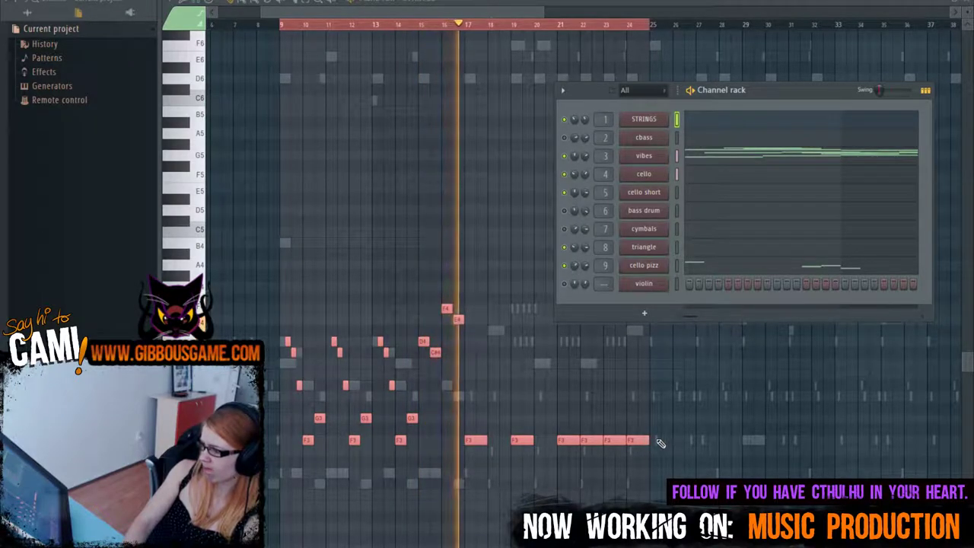
pyautogui.press('space')
pyautogui.press('space')
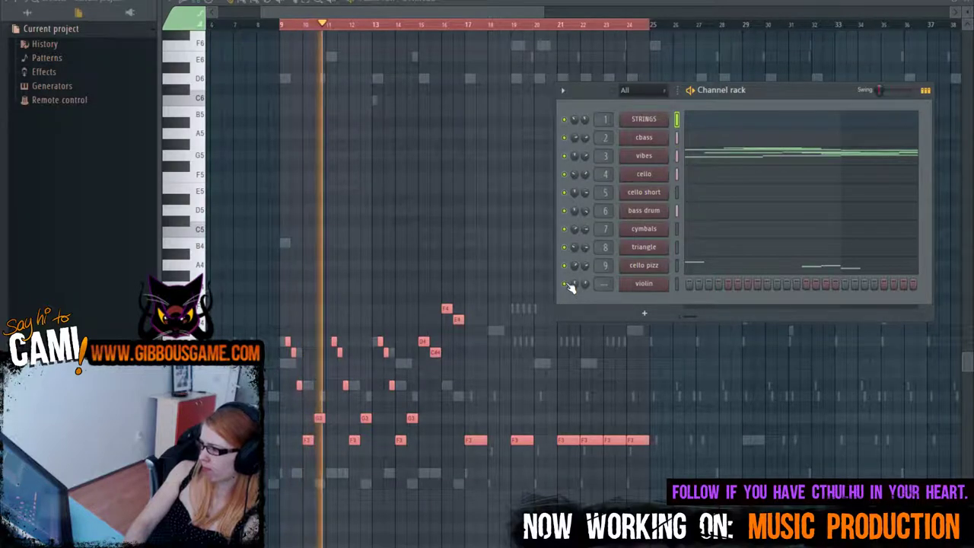
pyautogui.press('space')
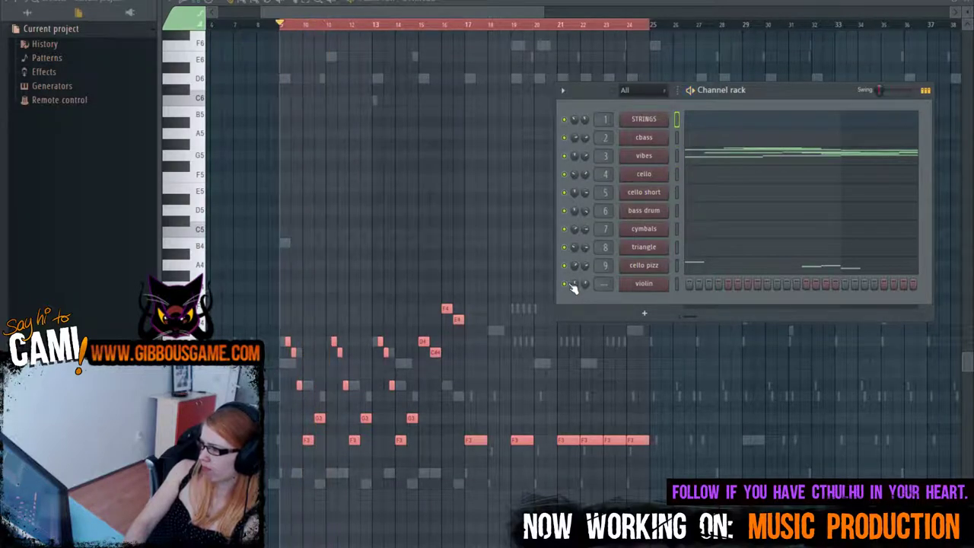
# Step: Delete the low strings notes in bars 9 to 24 and play back the high strings line
pyautogui.click(244, 16)
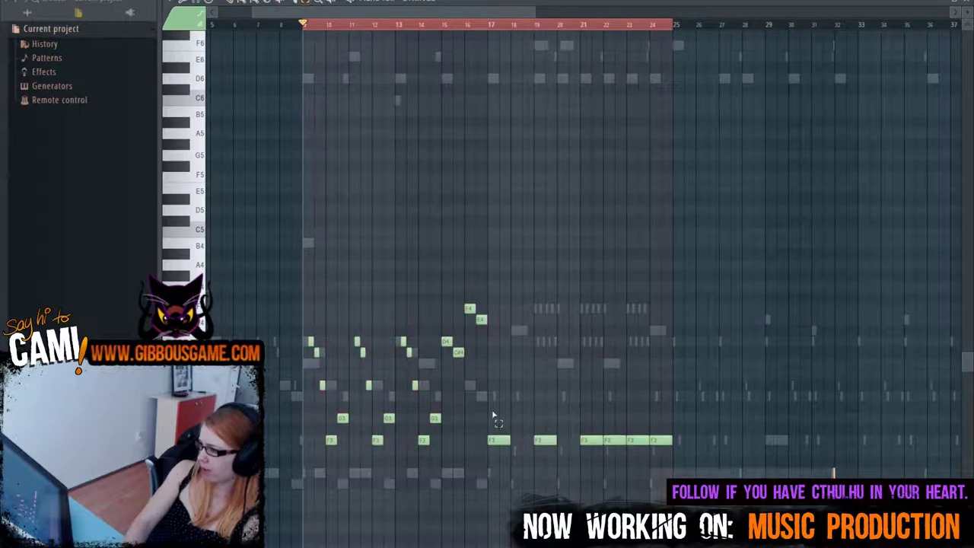
pyautogui.hscroll(-3, 468, 384)
pyautogui.scroll(-1, 609, 450)
pyautogui.scroll(6, 593, 445)
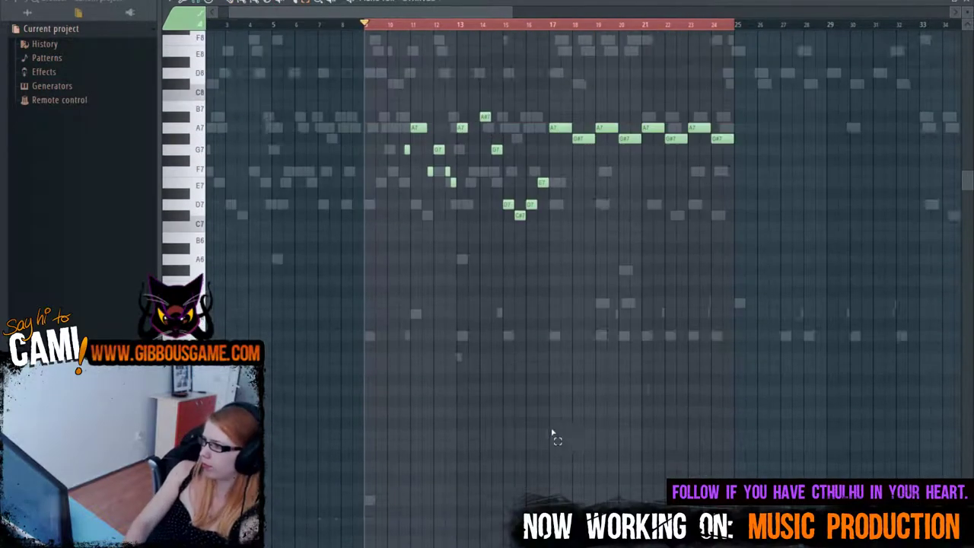
pyautogui.press('space')
# Step: Replace the STRINGS channel's instrument with the long solo violin patch SVL Exp 1 from Gold Strings
pyautogui.press('F6')
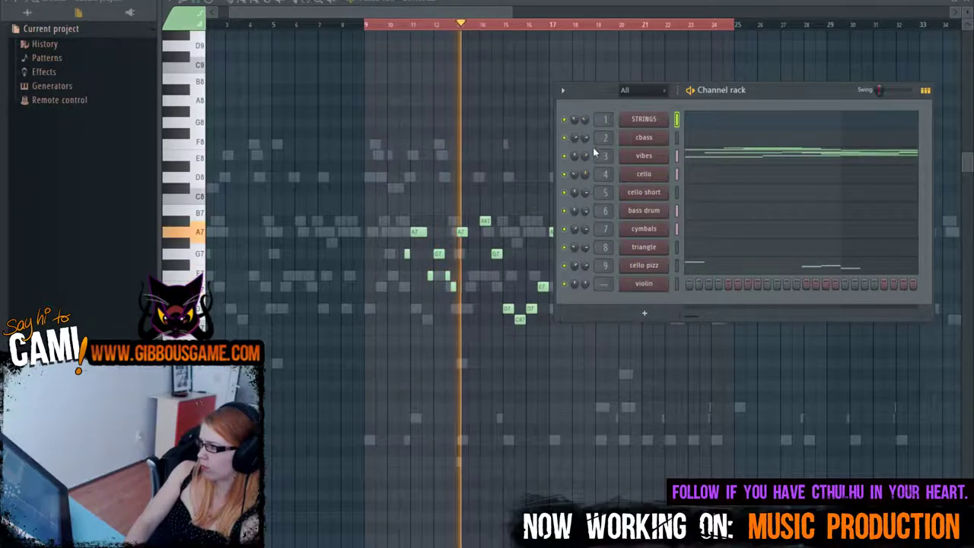
pyautogui.click(644, 119)
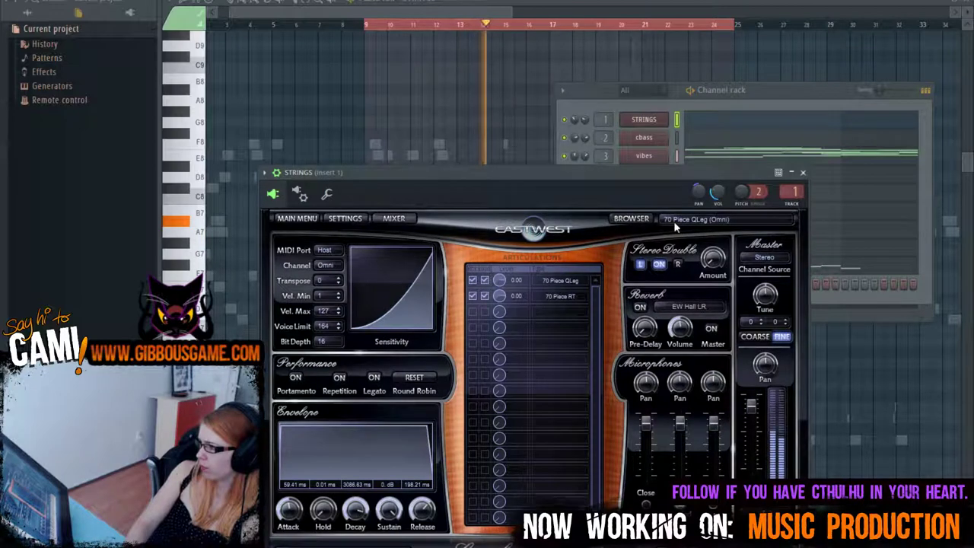
pyautogui.click(632, 218)
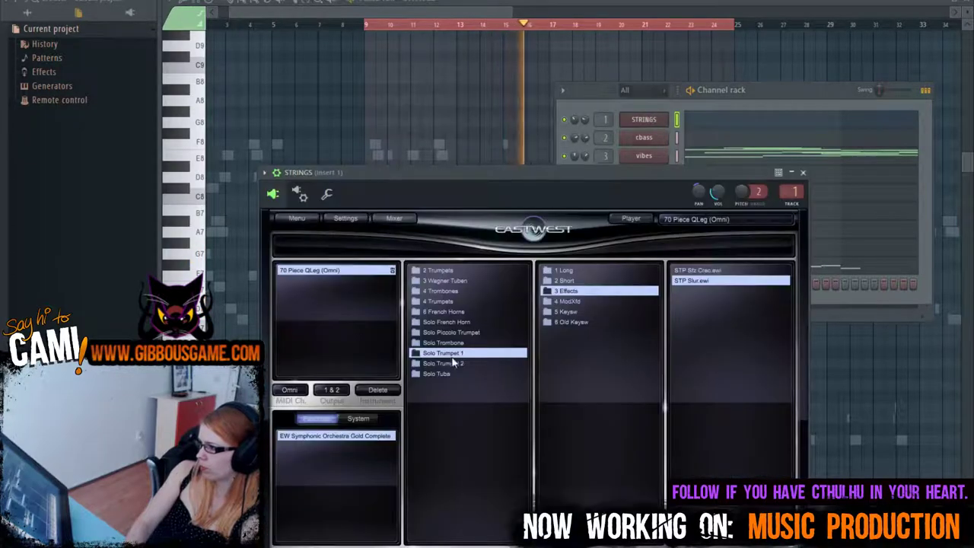
pyautogui.click(365, 439)
pyautogui.click(442, 291)
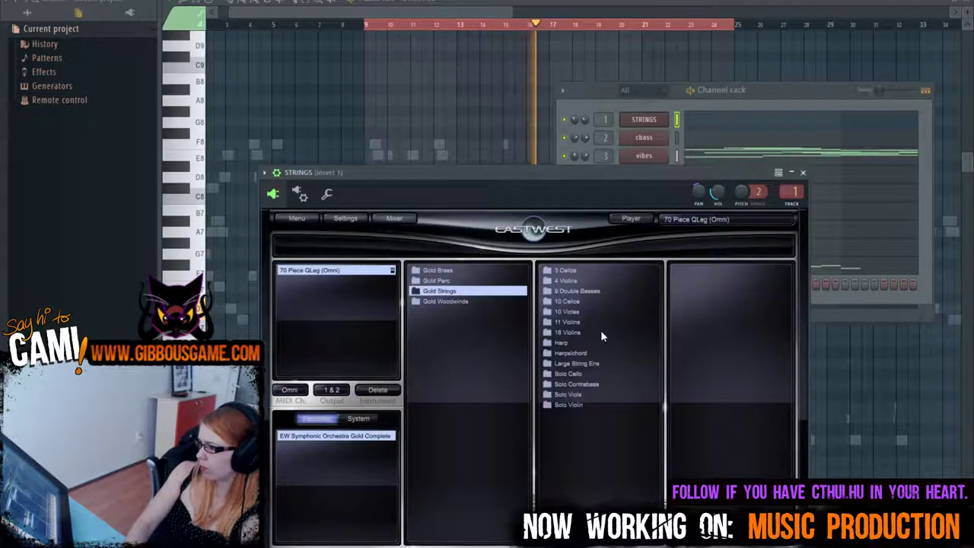
pyautogui.click(577, 406)
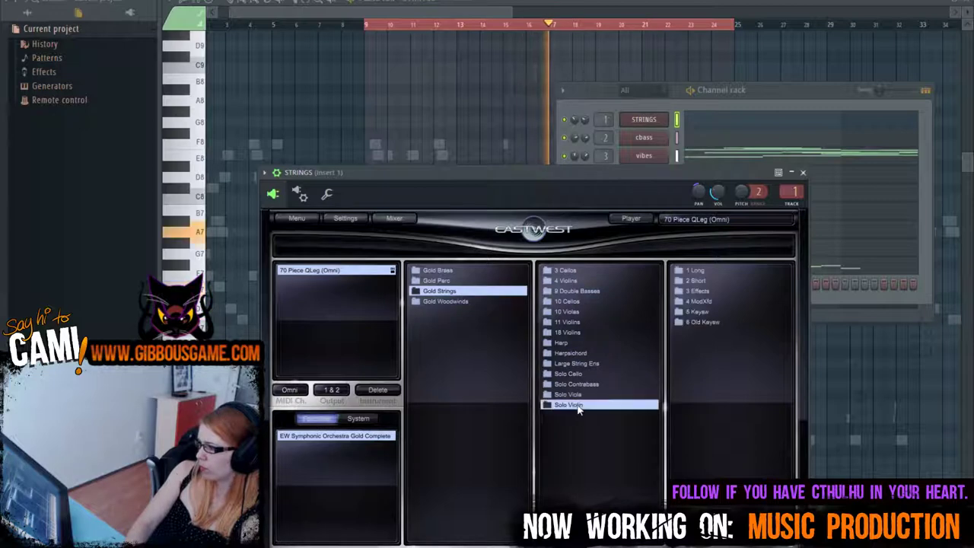
pyautogui.click(694, 271)
pyautogui.doubleClick(670, 375)
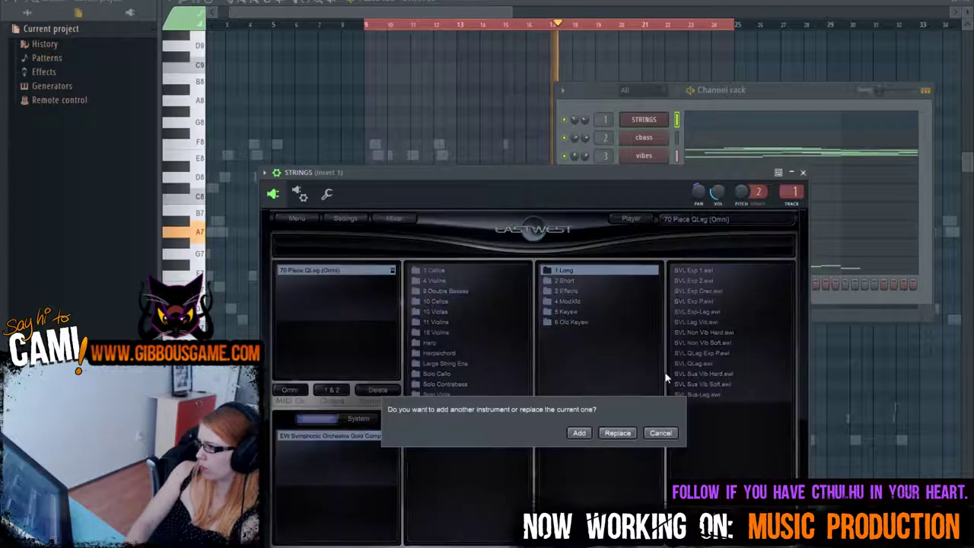
pyautogui.click(617, 433)
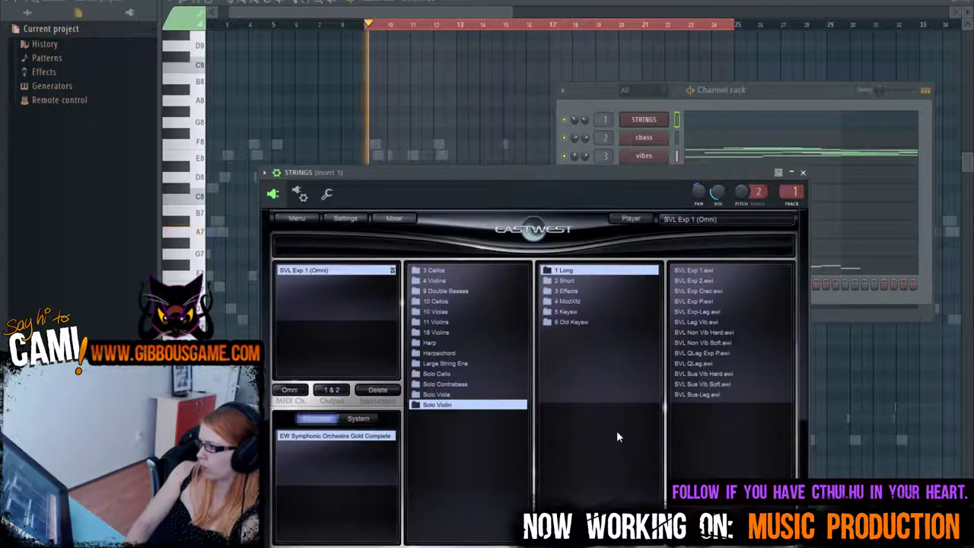
# Step: Return to the strings notes, select the whole high line and move it down one octave from A7 to A6
pyautogui.press('F6')
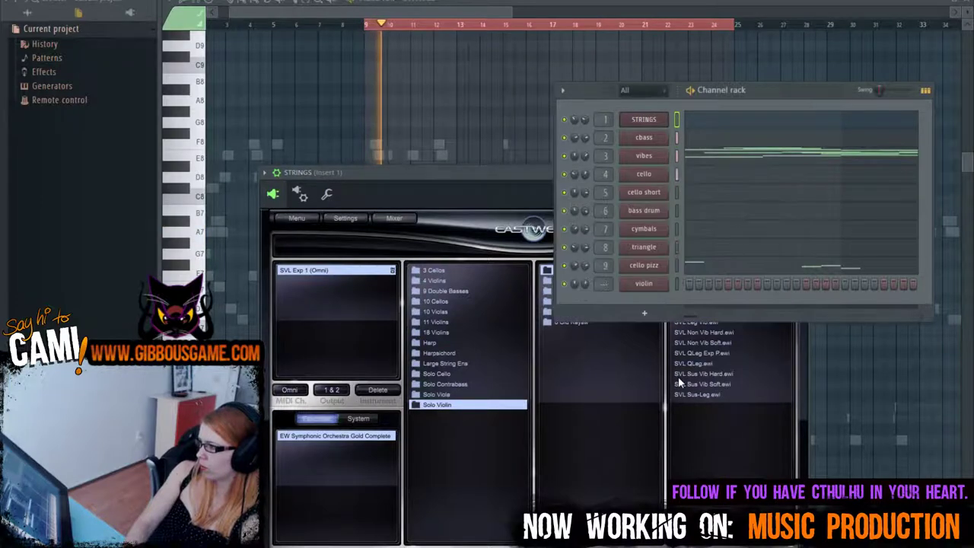
pyautogui.press('F9')
pyautogui.press('F5')
pyautogui.press('F7')
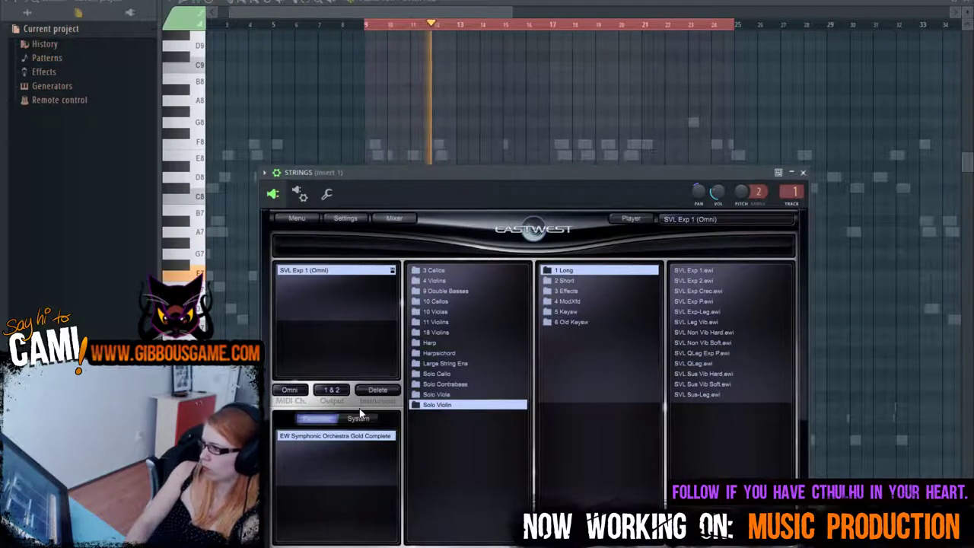
pyautogui.click(508, 31)
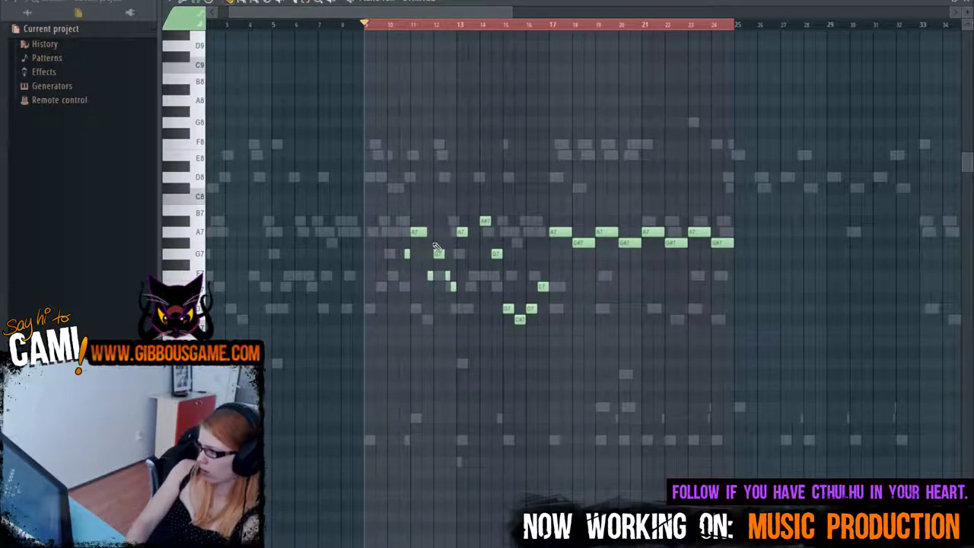
pyautogui.click(487, 27)
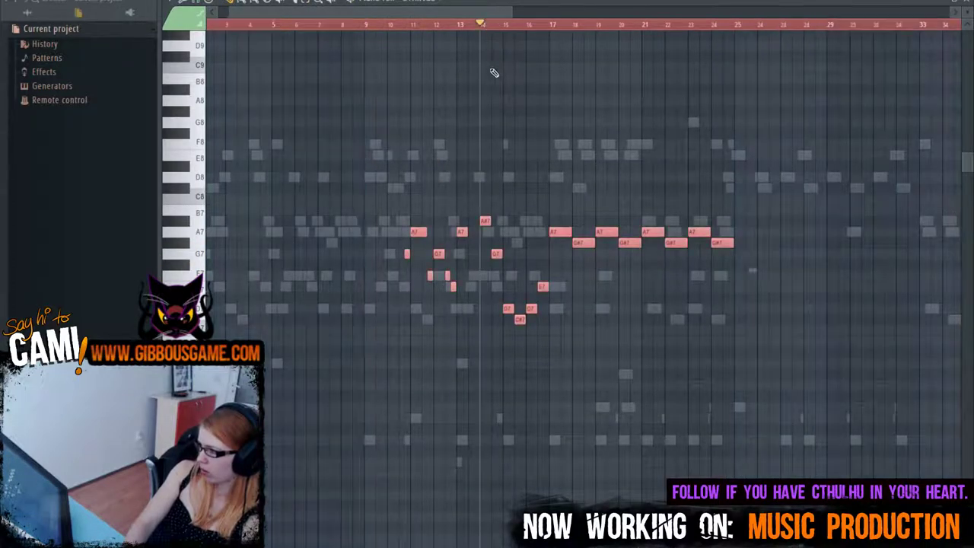
pyautogui.scroll(5, 466, 258)
pyautogui.scroll(-5, 476, 261)
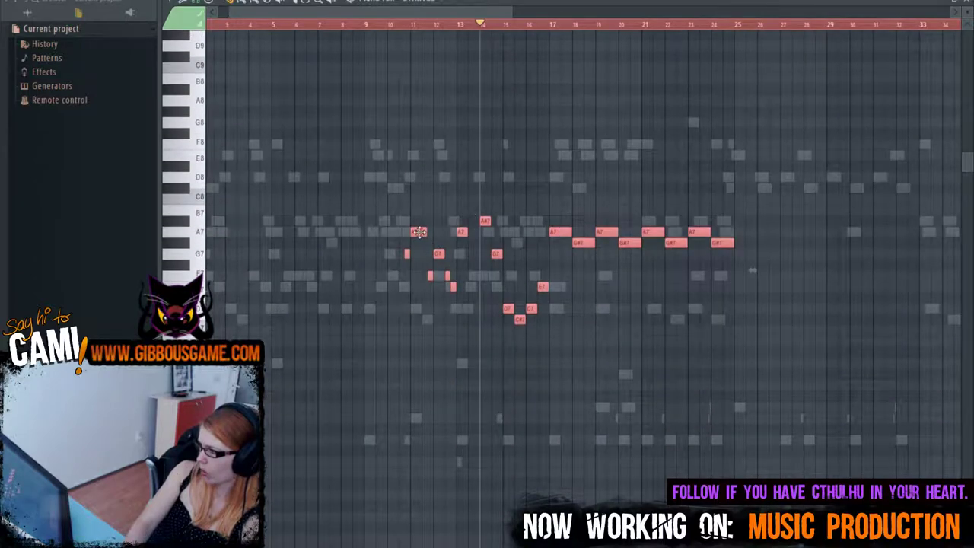
pyautogui.moveTo(419, 234); pyautogui.dragTo(419, 358)
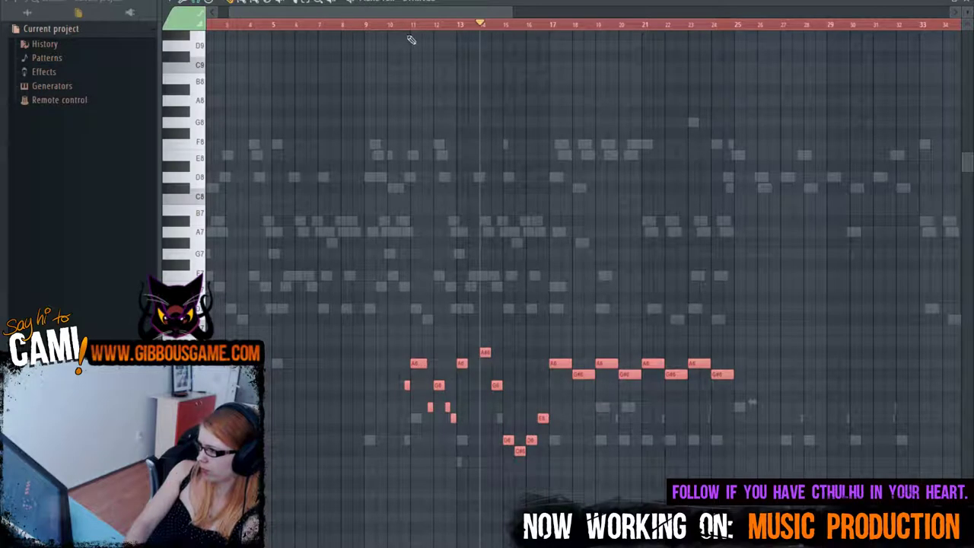
# Step: Listen to the lowered line and move it down another octave and one bar earlier, with its first A5 note at bar 10
pyautogui.press('space')
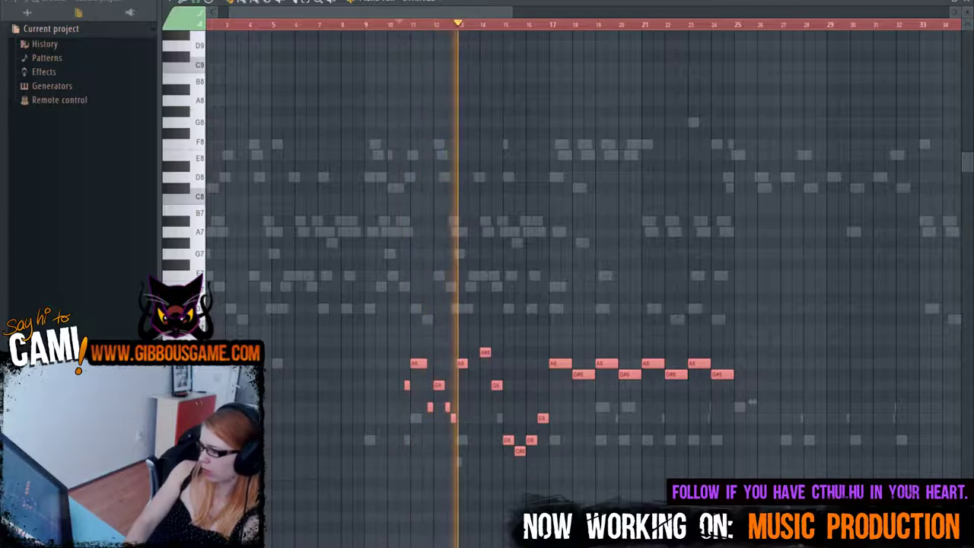
pyautogui.press('F6')
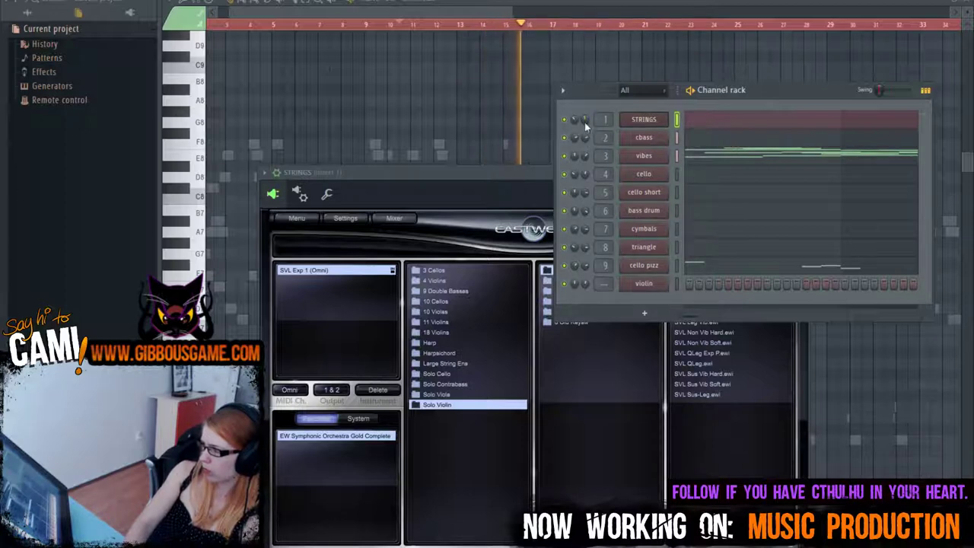
pyautogui.click(435, 19)
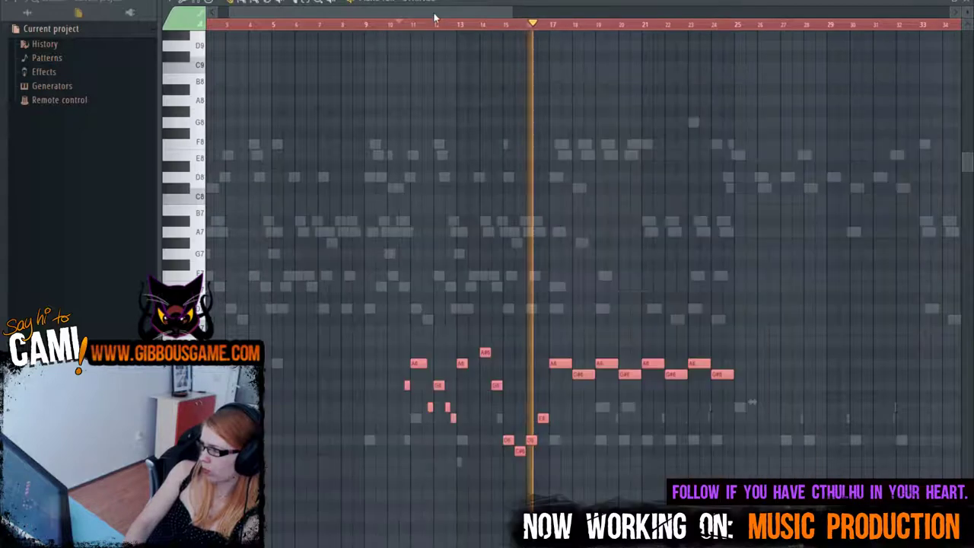
pyautogui.scroll(-5, 479, 370)
pyautogui.scroll(-4, 489, 390)
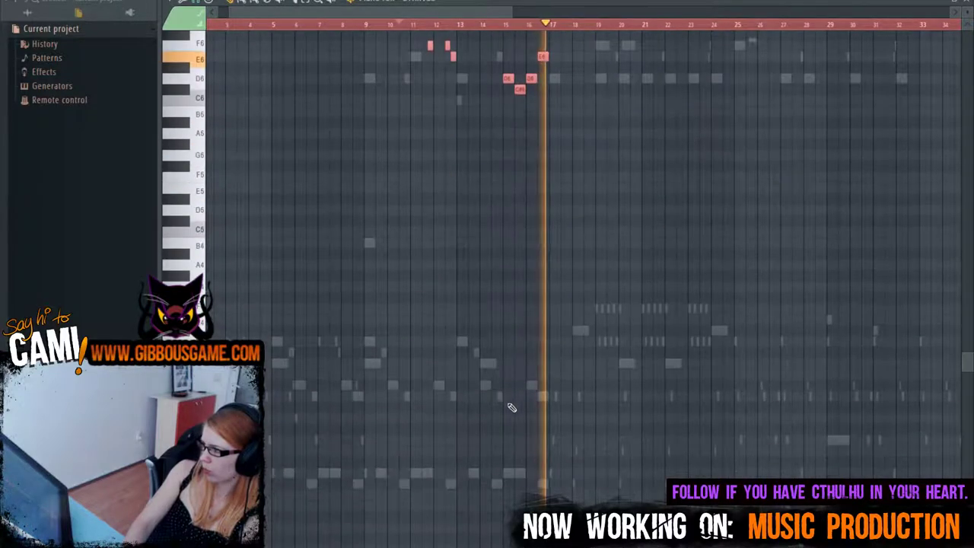
pyautogui.scroll(4, 511, 402)
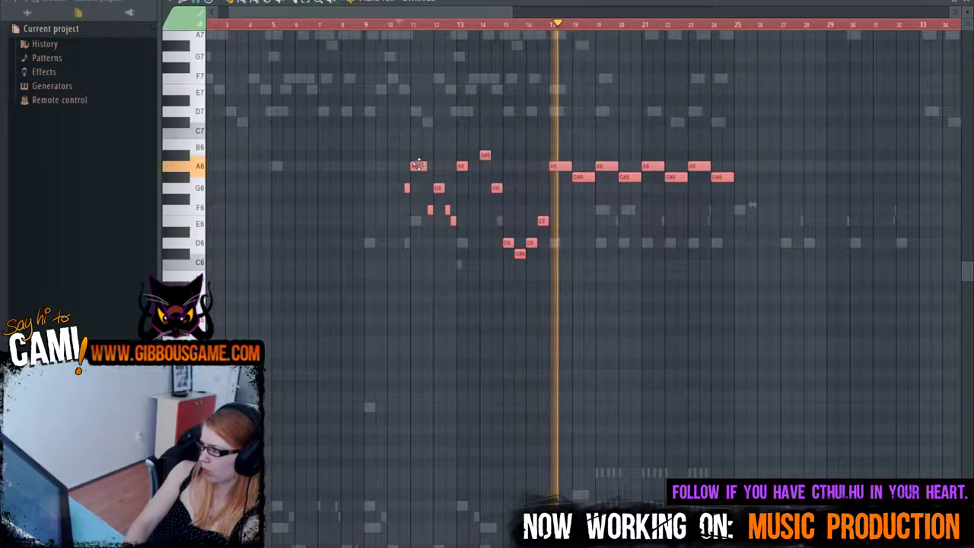
pyautogui.moveTo(414, 166); pyautogui.dragTo(390, 296)
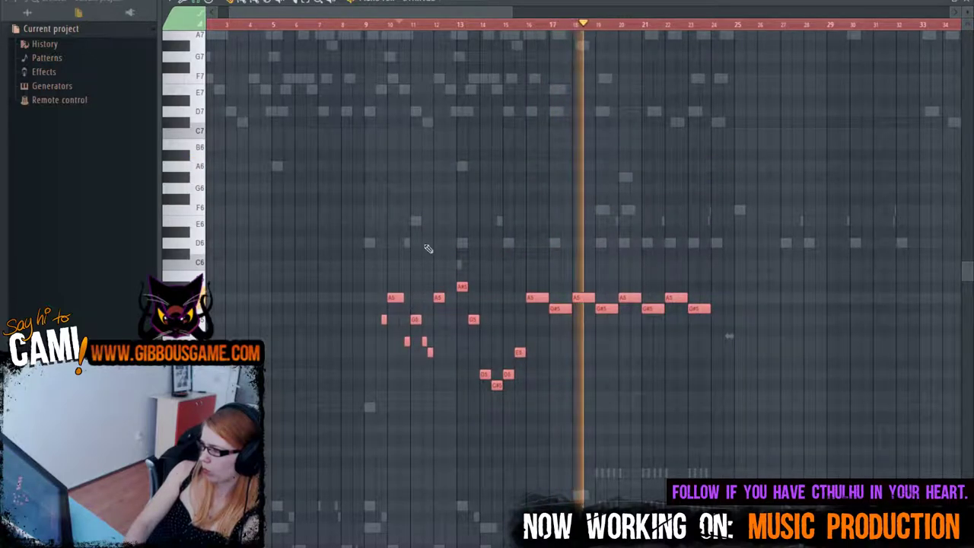
# Step: Replay the shifted strings line from bar 9 several times and try adjusting the A5 note at bar 10
pyautogui.press('space')
pyautogui.press('space')
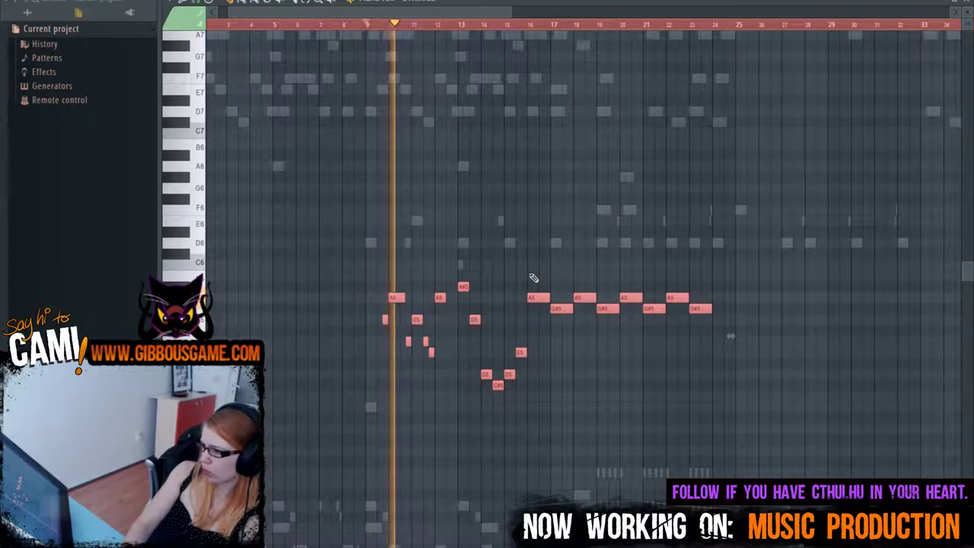
pyautogui.press('space')
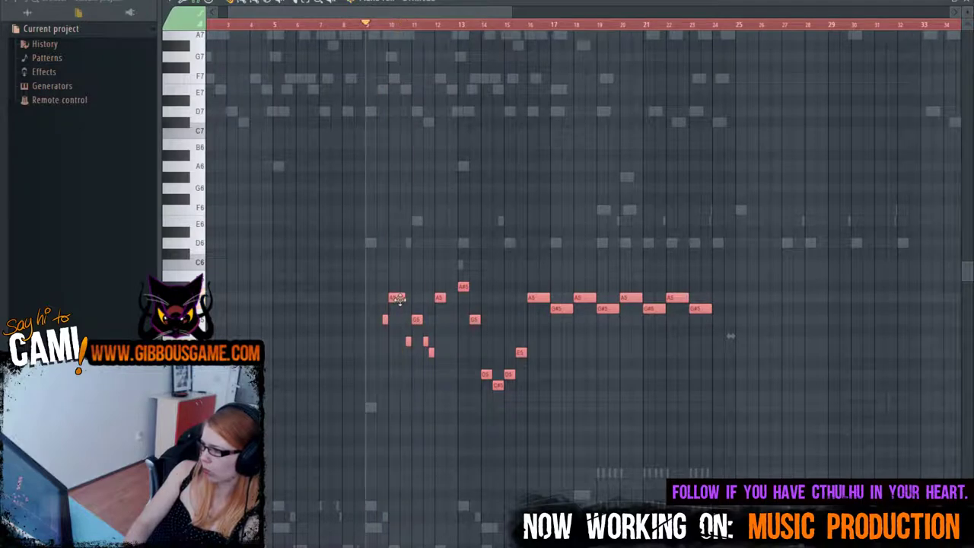
pyautogui.moveTo(393, 296)
pyautogui.mouseDown()
pyautogui.moveTo(372, 297)
pyautogui.moveTo(401, 304)
pyautogui.mouseUp()
pyautogui.press('space')
pyautogui.press('space')
pyautogui.press('space')
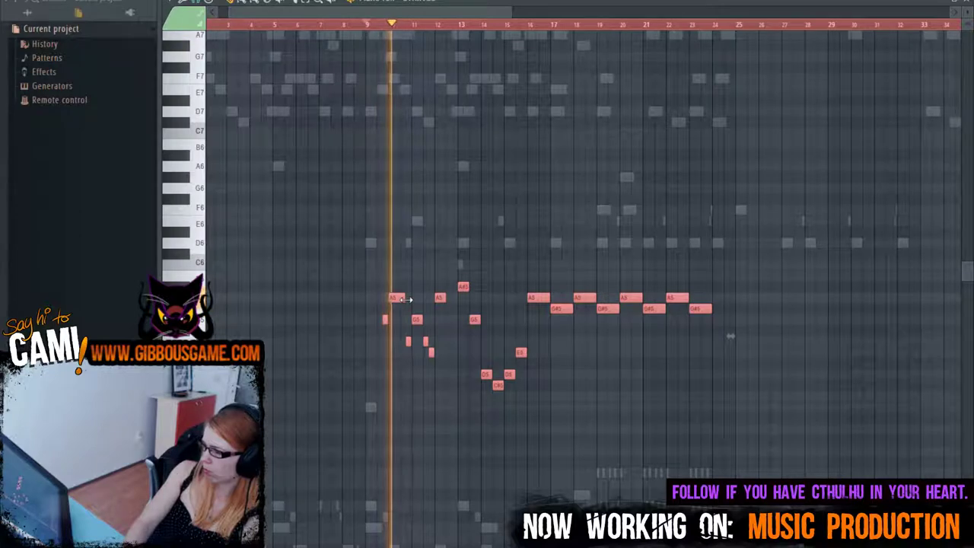
pyautogui.press('space')
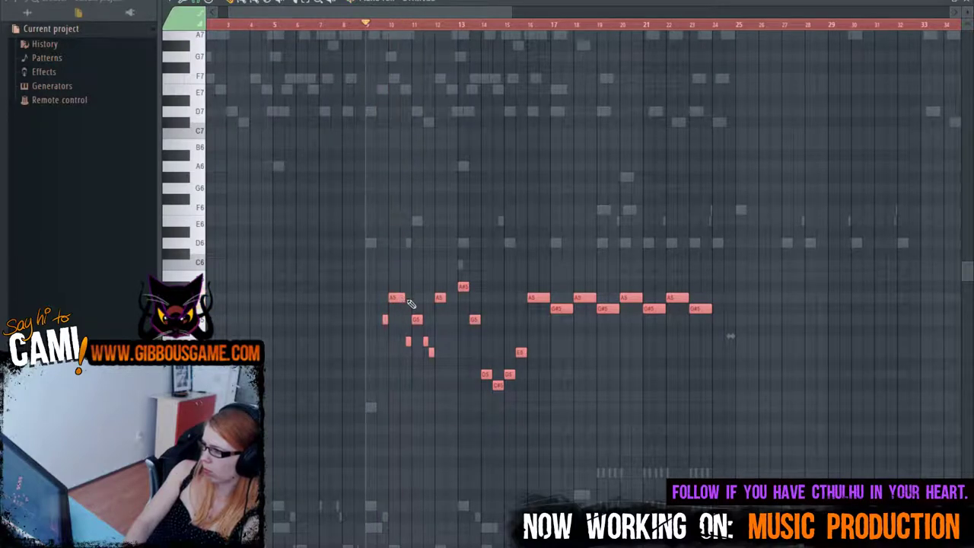
# Step: Shift the selected strings line one more bar earlier, so that its first A5 note starts at bar 9
pyautogui.hotkey('shift', 'Left')
pyautogui.hotkey('shift', 'Right')
pyautogui.hotkey('shift', 'Left')
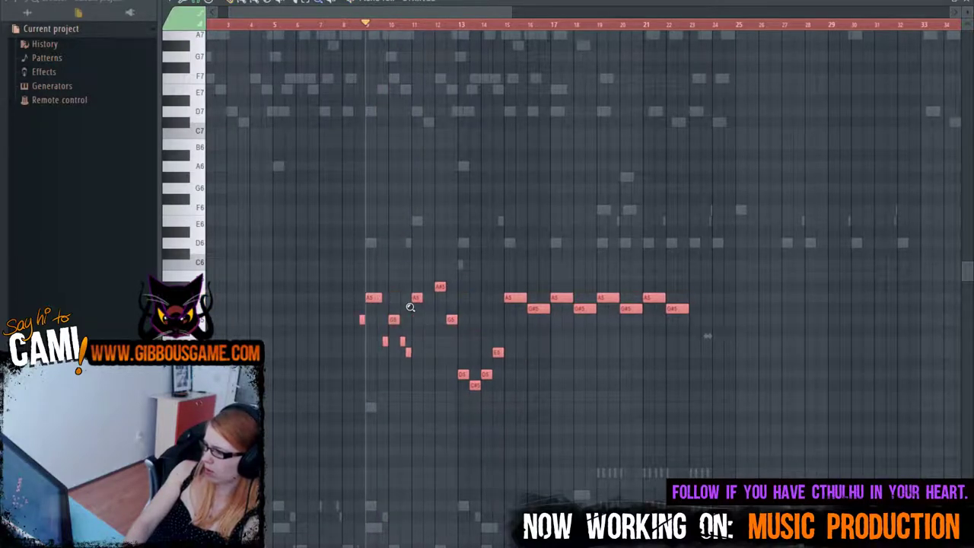
# Step: Undo the recent strings edits step by step until the line is back at A7 with its original timing
pyautogui.hotkey('ctrl', 'alt', 'z')
pyautogui.hotkey('ctrl', 'alt', 'z')
pyautogui.hotkey('ctrl', 'alt', 'z')
pyautogui.hotkey('ctrl', 'alt', 'z')
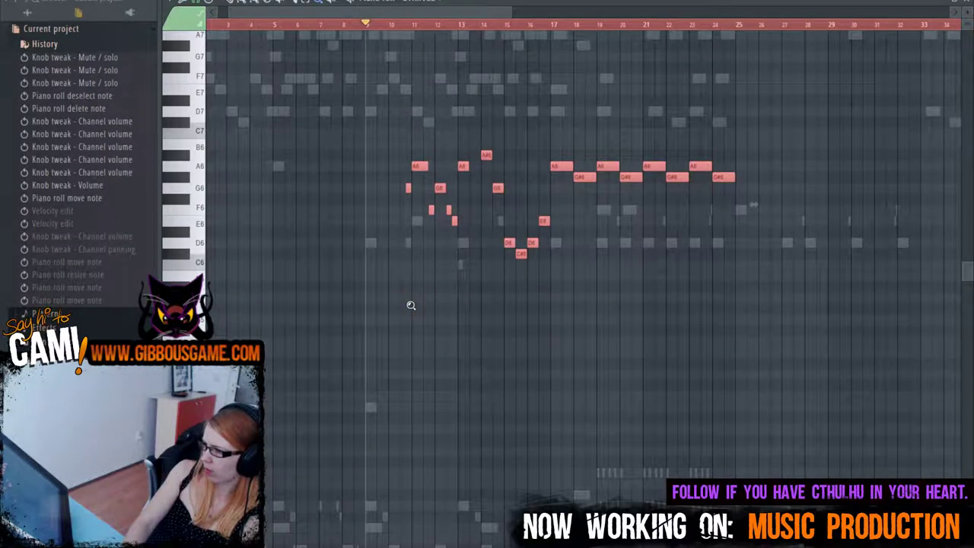
pyautogui.hotkey('ctrl', 'alt', 'z')
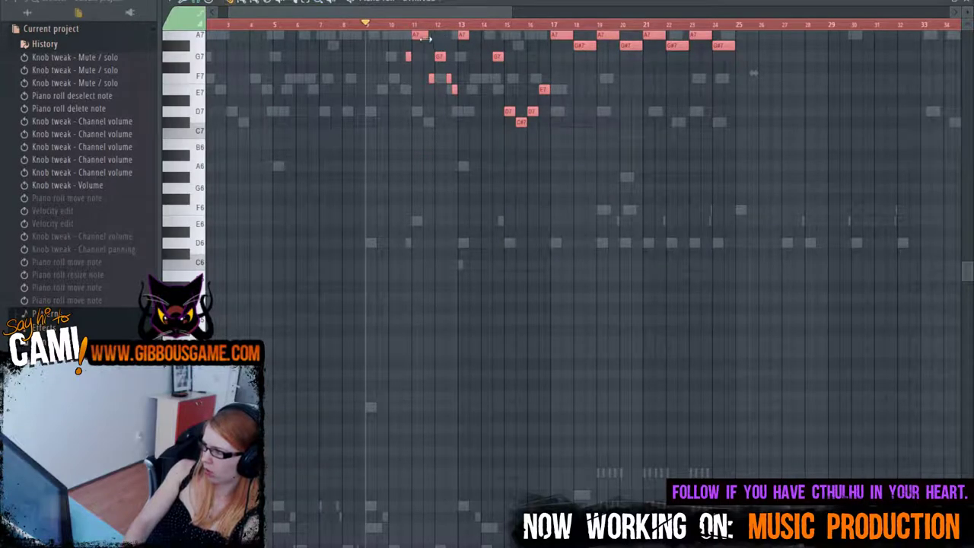
# Step: Move the selected strings line straight down two octaves and play it from bar 9 while checking the mixer levels
pyautogui.moveTo(420, 34); pyautogui.dragTo(424, 292)
pyautogui.press('space')
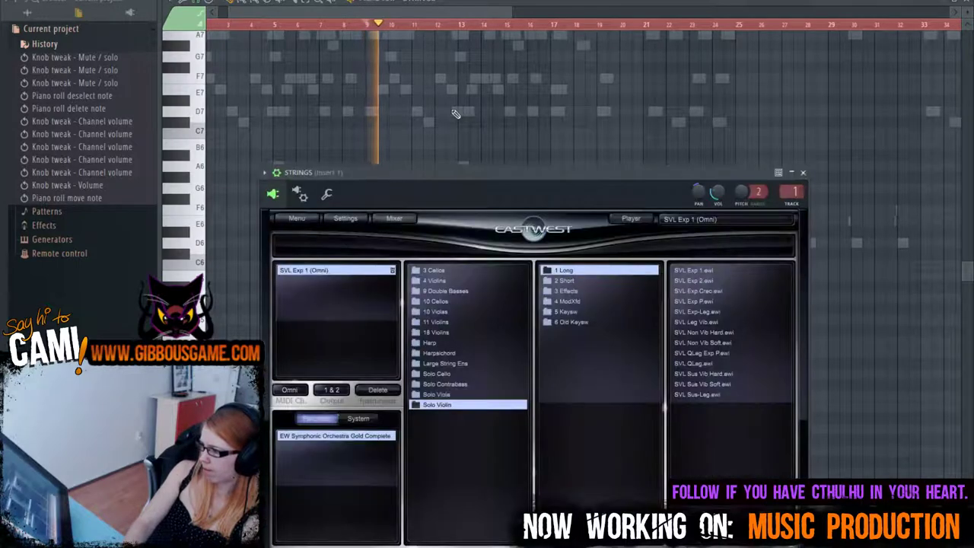
pyautogui.press('F6')
pyautogui.press('F9')
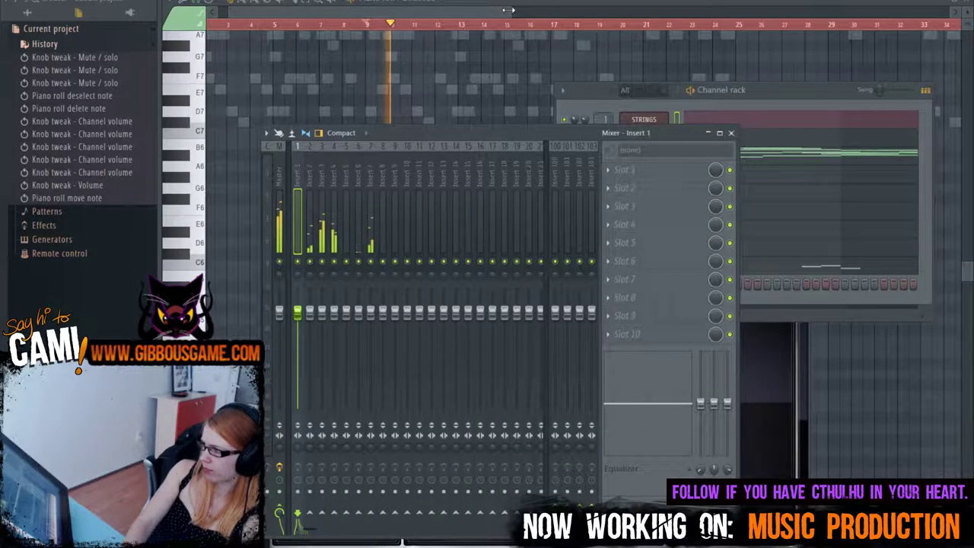
pyautogui.press('F12')
pyautogui.scroll(-5, 533, 289)
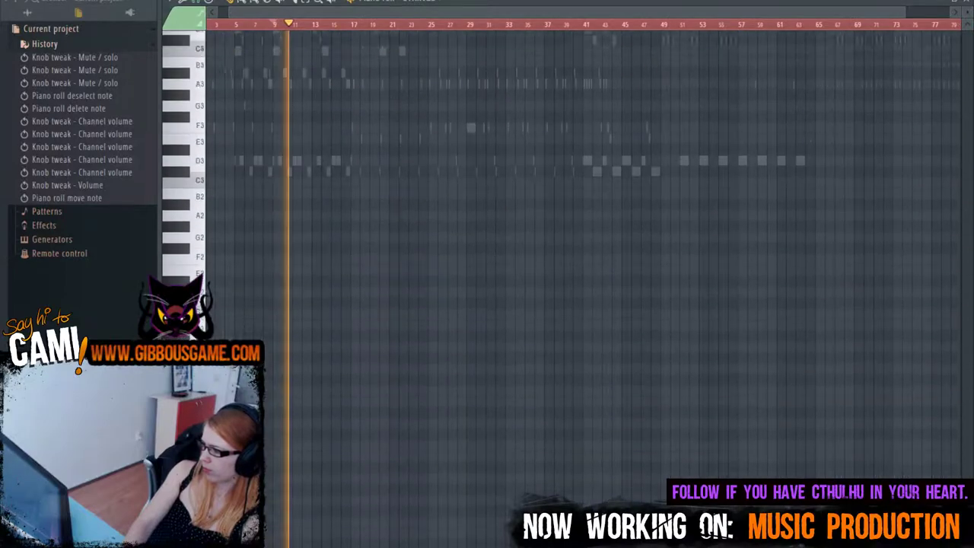
# Step: Adjust the panning and volume of the STRINGS channel in the channel rack while the lowered line plays
pyautogui.scroll(-3, 533, 290)
pyautogui.hscroll(5, 777, 39)
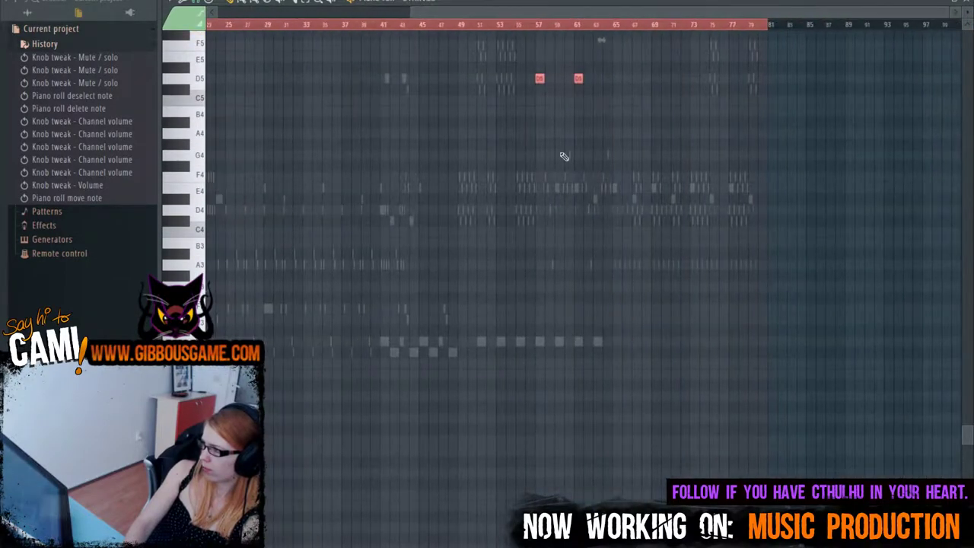
pyautogui.scroll(5, 564, 156)
pyautogui.moveTo(649, 17); pyautogui.dragTo(362, 34)
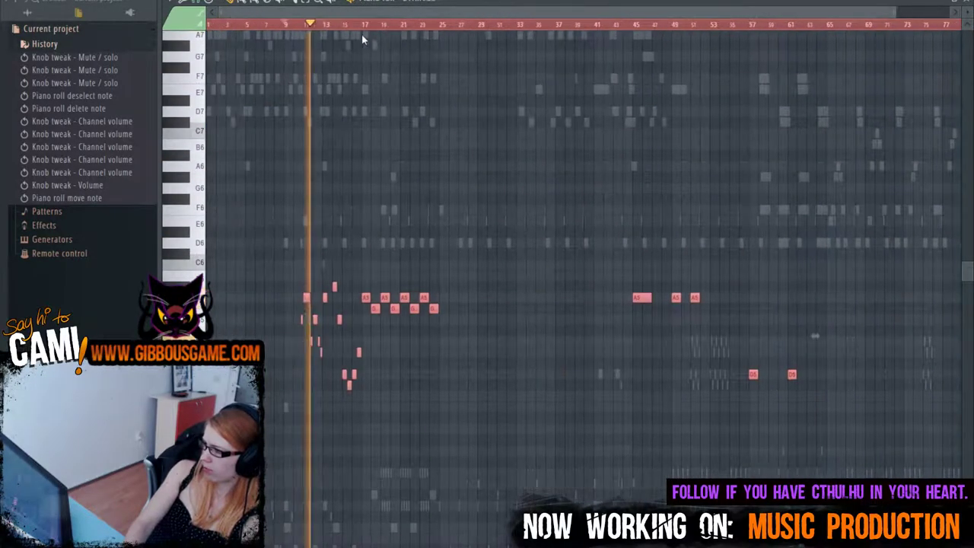
pyautogui.press('F6')
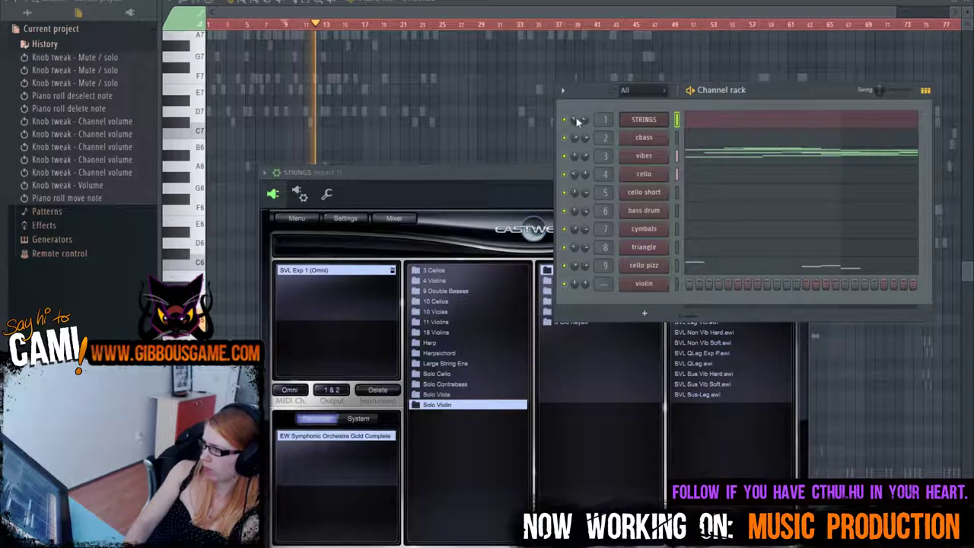
pyautogui.moveTo(576, 117)
pyautogui.mouseDown()
pyautogui.moveTo(584, 122)
pyautogui.moveTo(575, 122)
pyautogui.mouseUp()
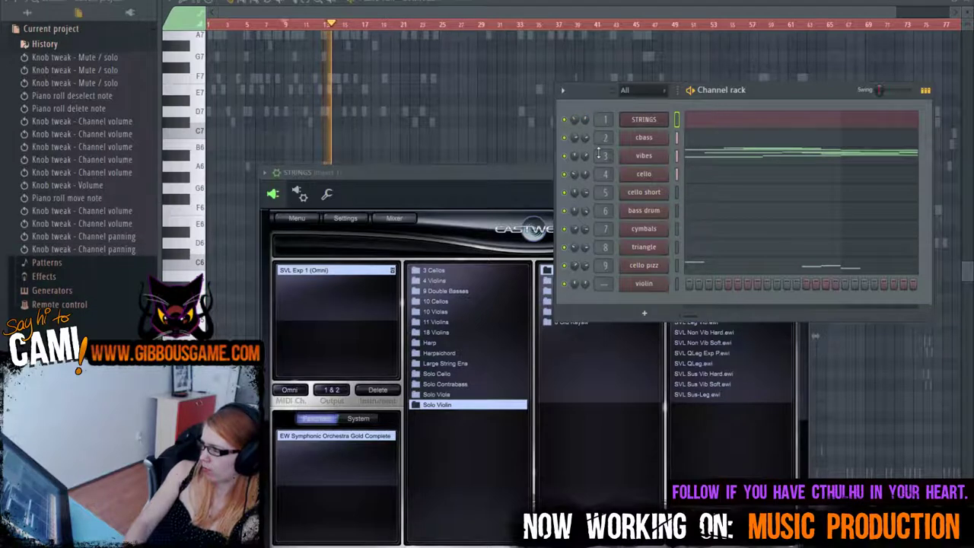
pyautogui.click(531, 14)
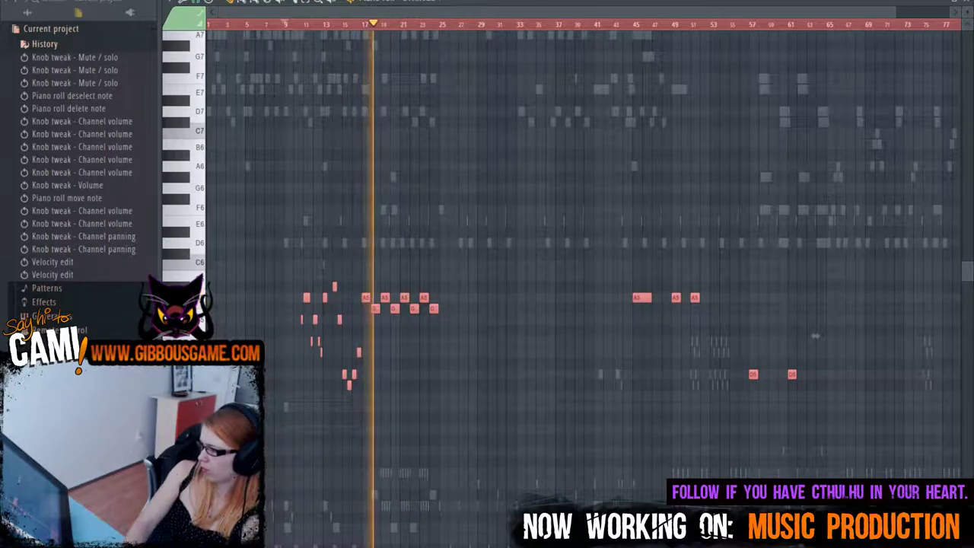
# Step: Rename the STRINGS channel to violin
pyautogui.press('F6')
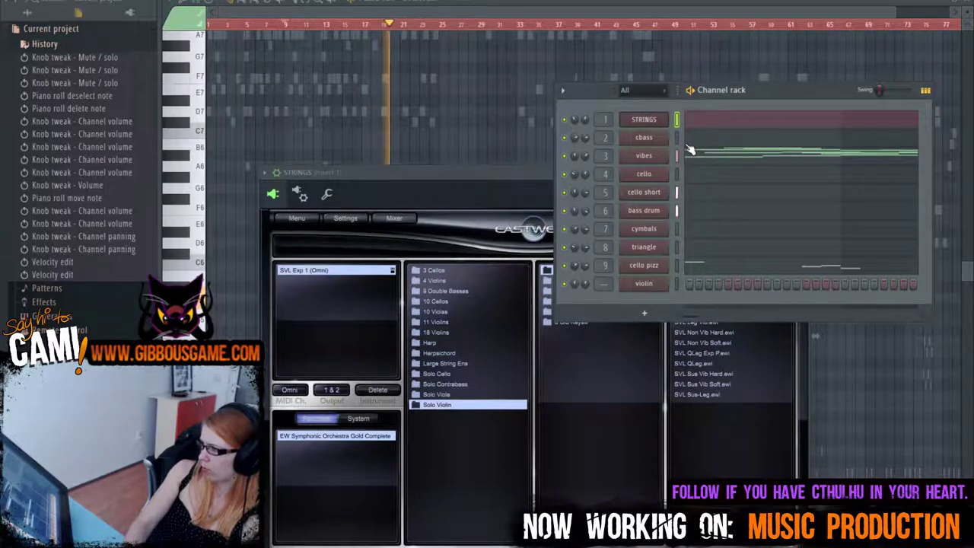
pyautogui.click(663, 126)
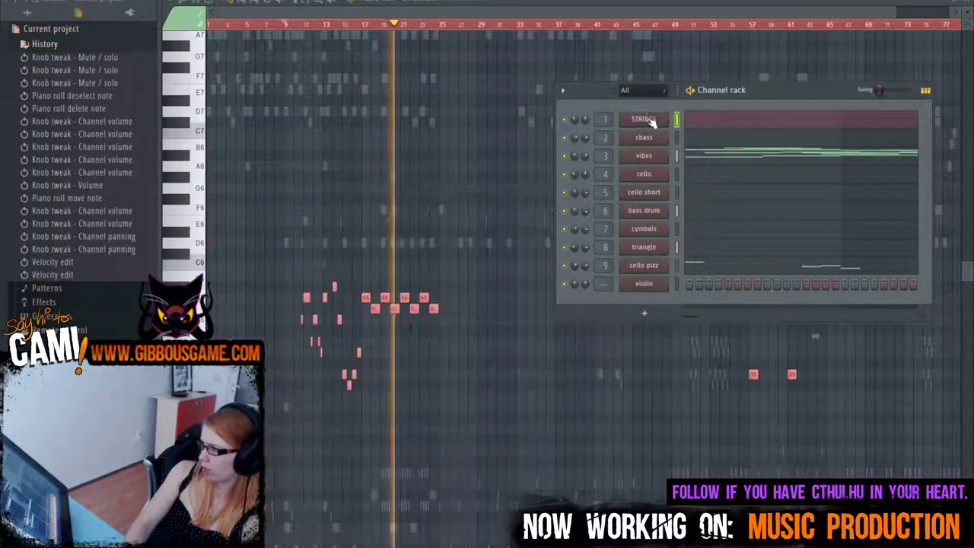
pyautogui.rightClick(662, 121)
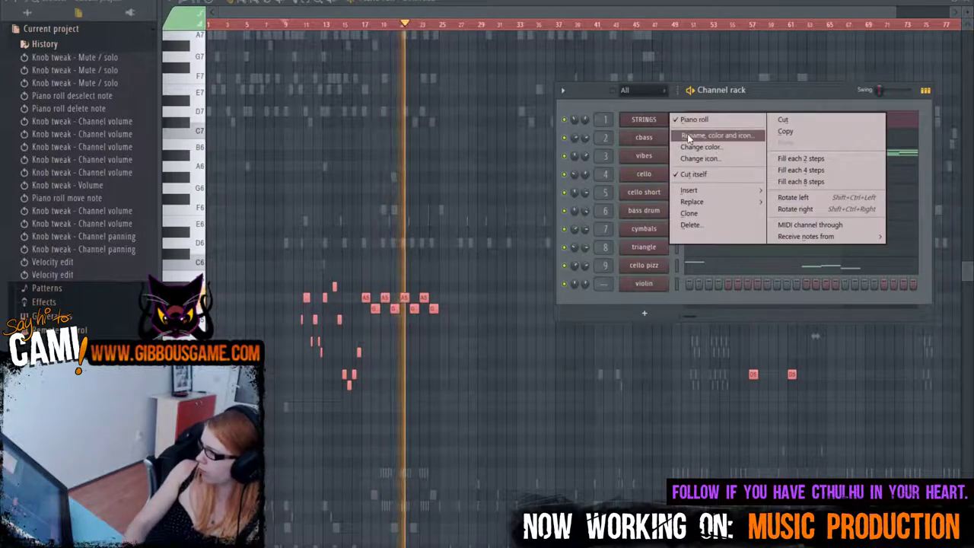
pyautogui.click(689, 136)
pyautogui.write('violin')
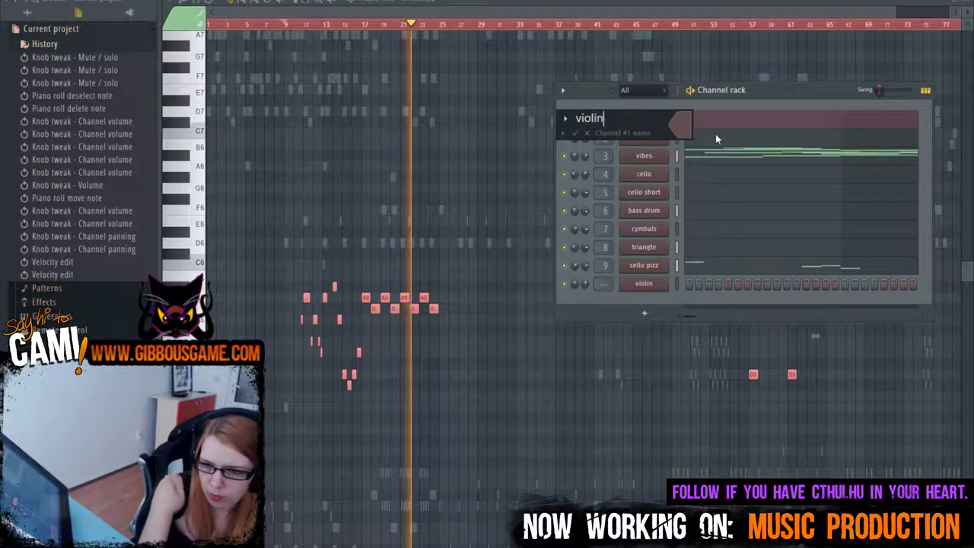
pyautogui.press('Return')
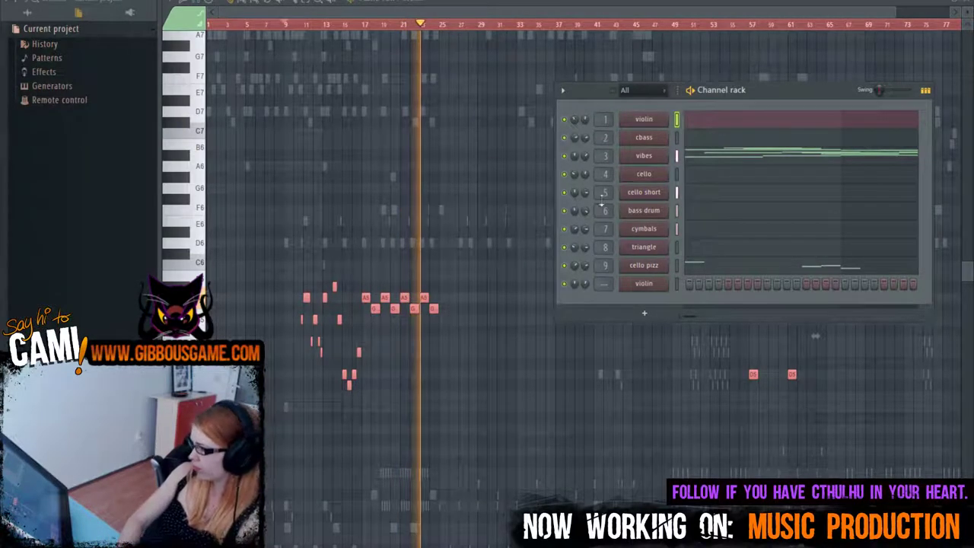
pyautogui.press('F6')
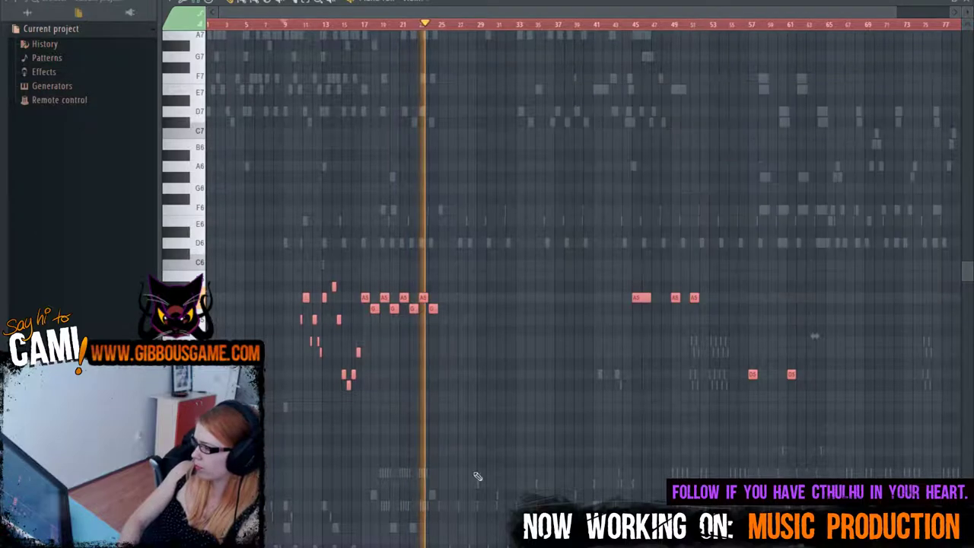
# Step: Delete the spare violin channel below cello pizz, accept the deletion and stop playback
pyautogui.press('F6')
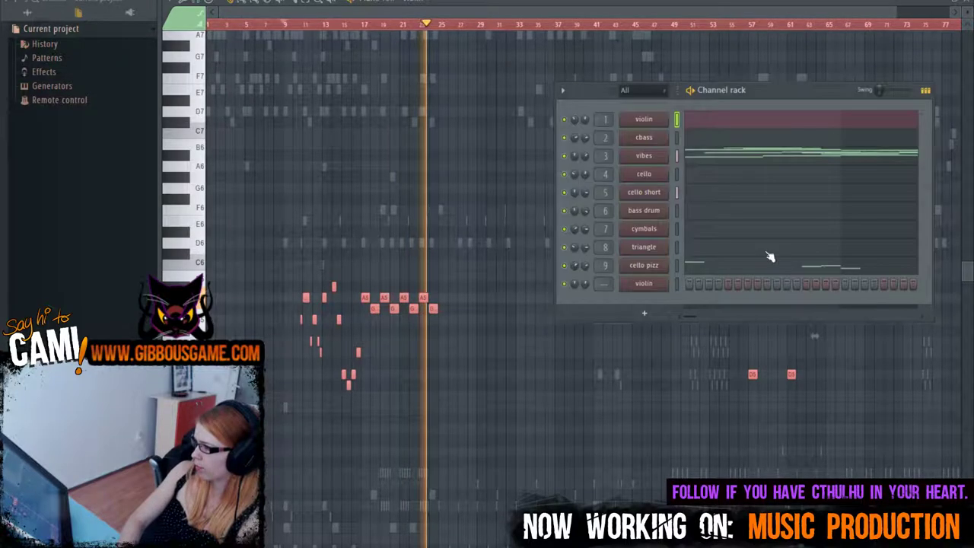
pyautogui.rightClick(659, 289)
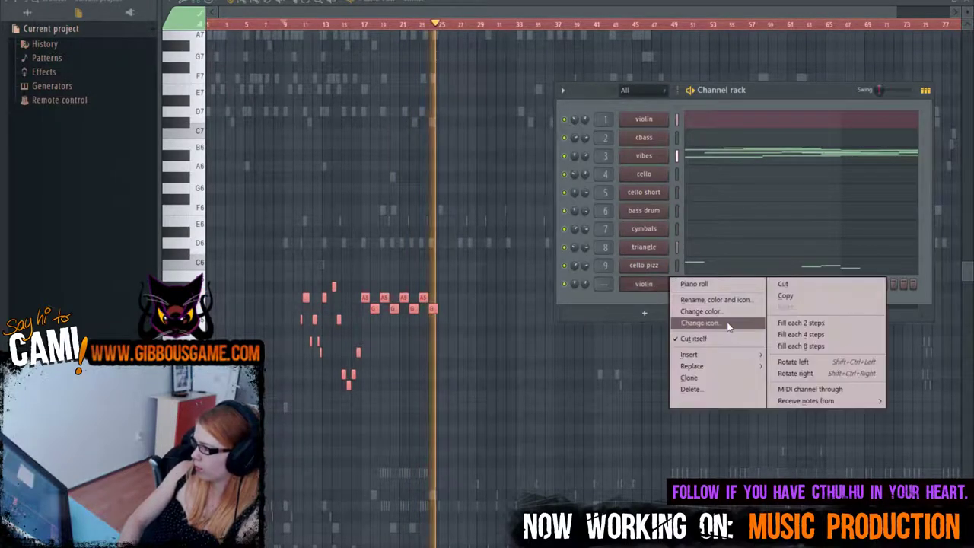
pyautogui.click(705, 390)
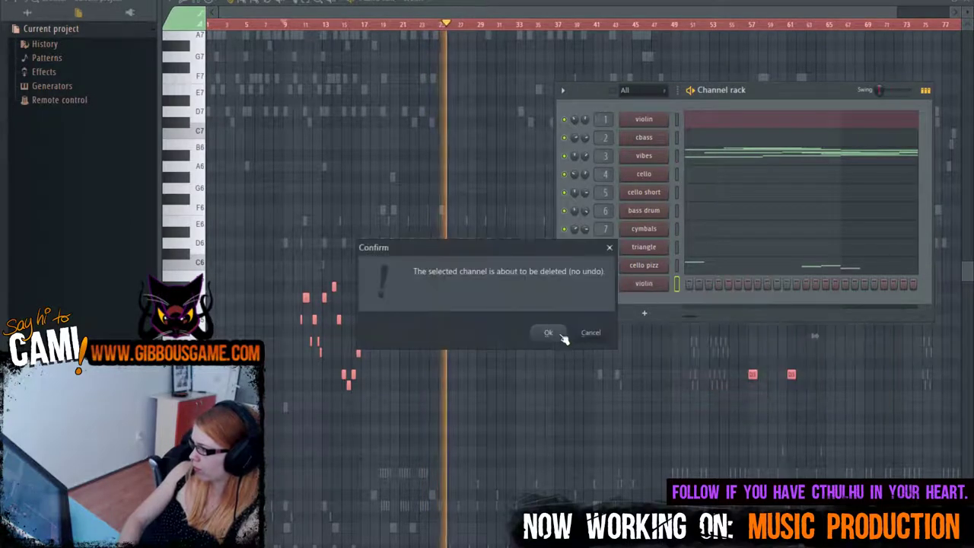
pyautogui.click(548, 333)
pyautogui.press('space')
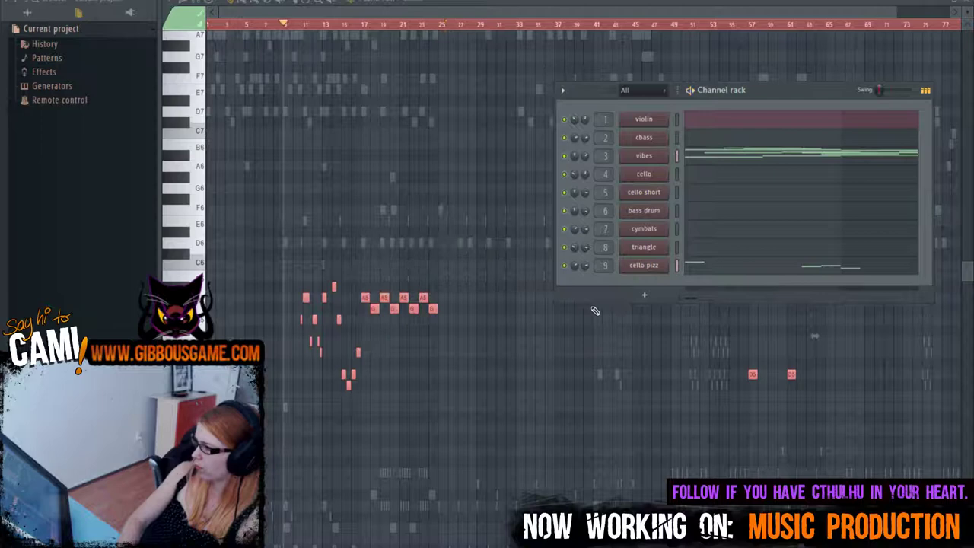
# Step: Play the piece from the start and open the vibes channel's notes in the piano roll
pyautogui.click(230, 6)
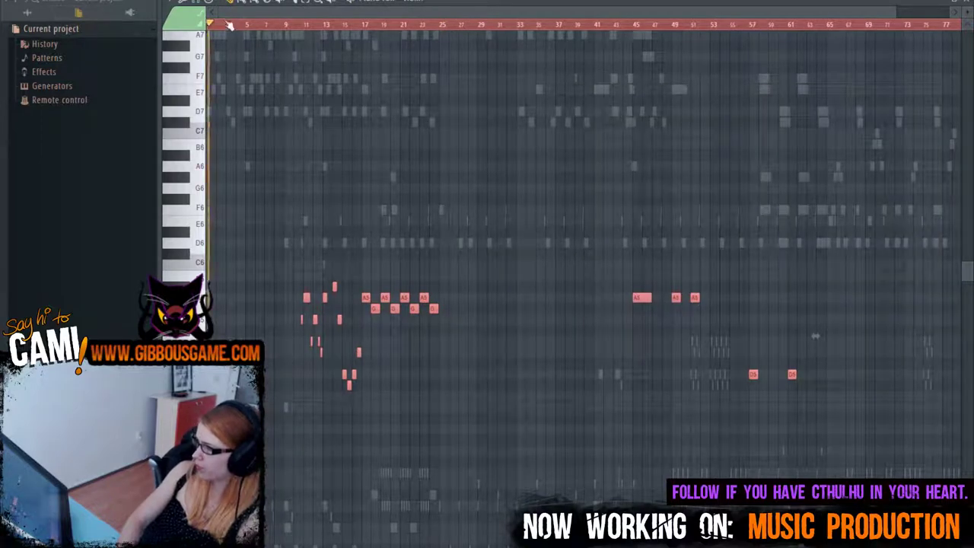
pyautogui.press('F6')
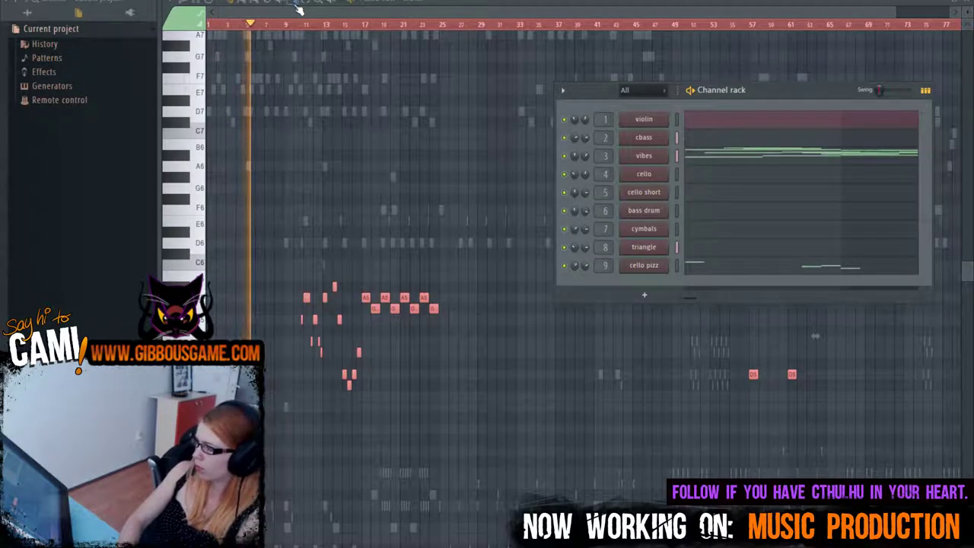
pyautogui.click(747, 158)
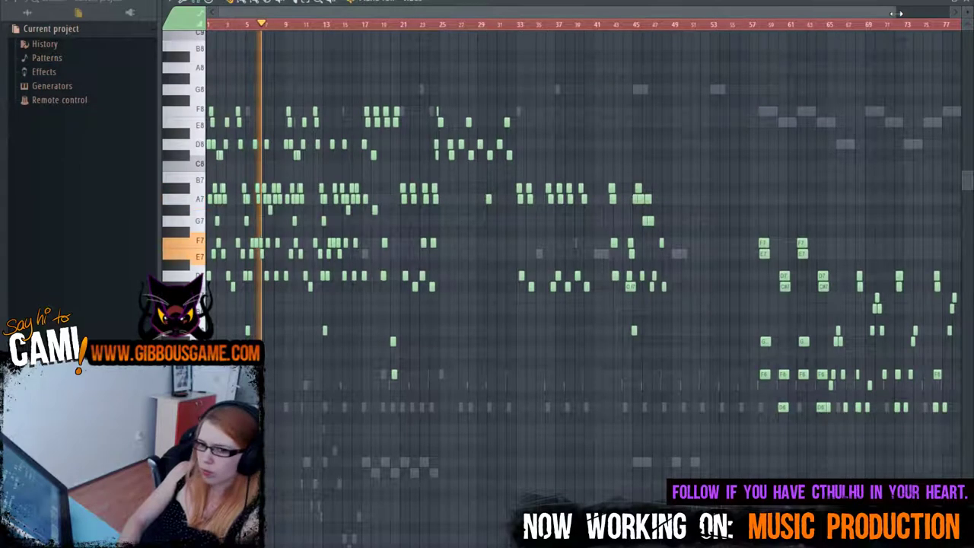
pyautogui.moveTo(902, 12); pyautogui.dragTo(495, 78)
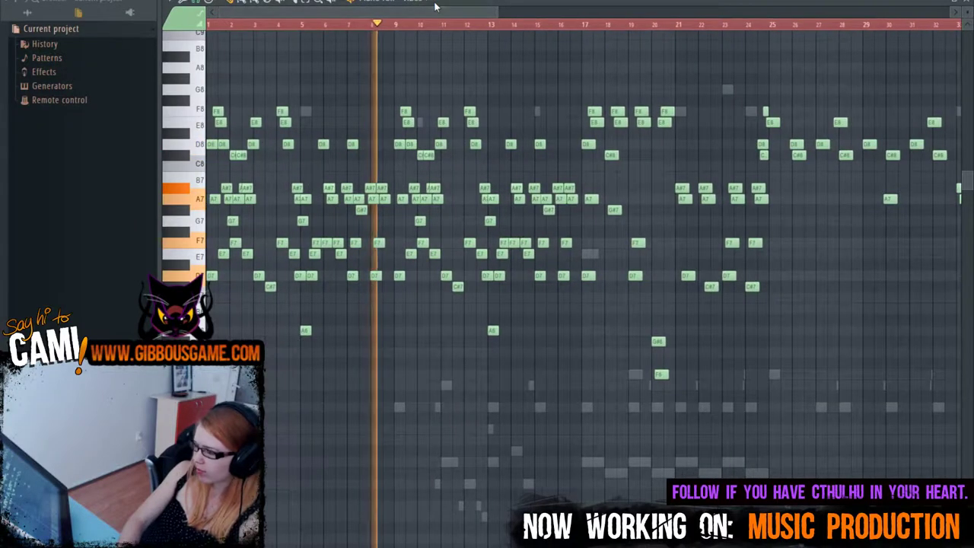
# Step: View the program's edition and version in the About FL Studio window, and close it again
pyautogui.click(192, 2)
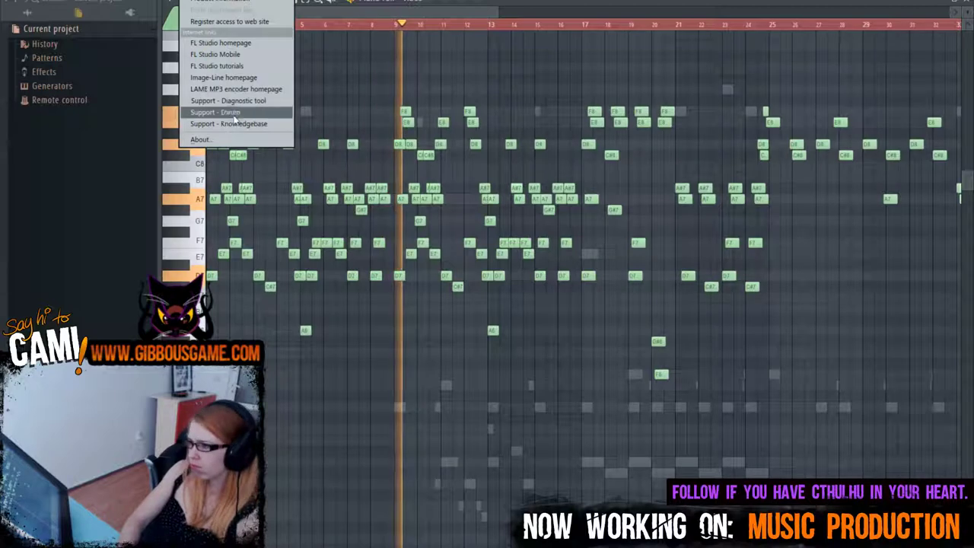
pyautogui.click(228, 139)
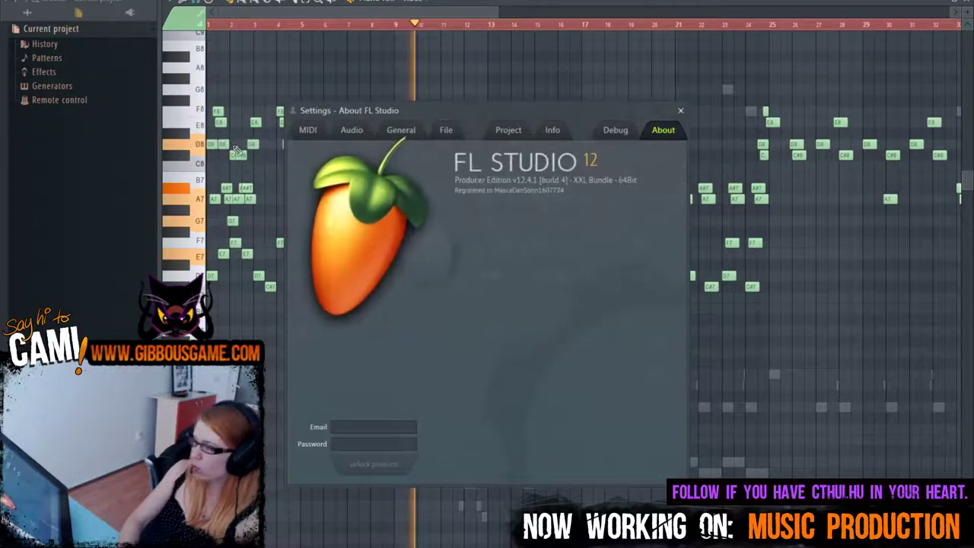
pyautogui.click(682, 111)
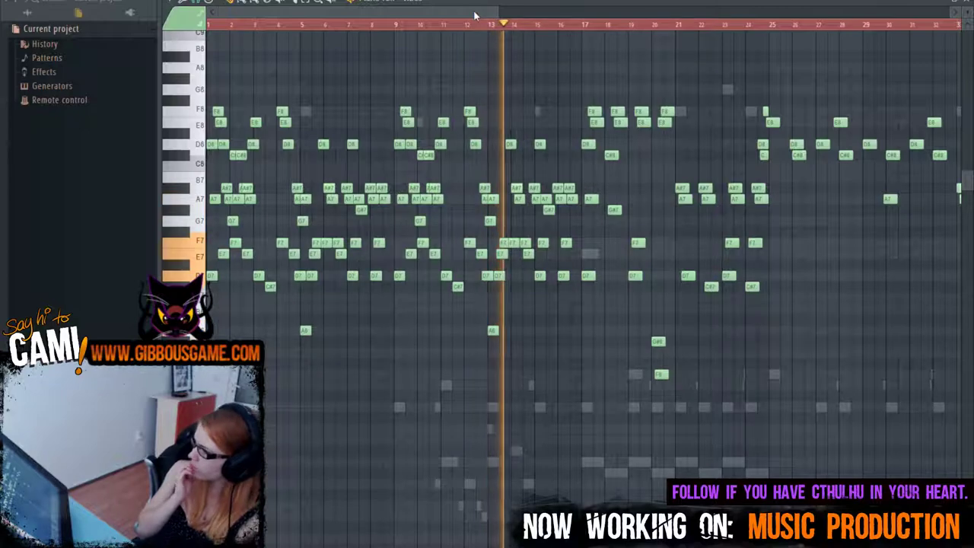
# Step: Follow the vibes notes as they play up to about bar 17, and stop playback
pyautogui.scroll(-3, 804, 158)
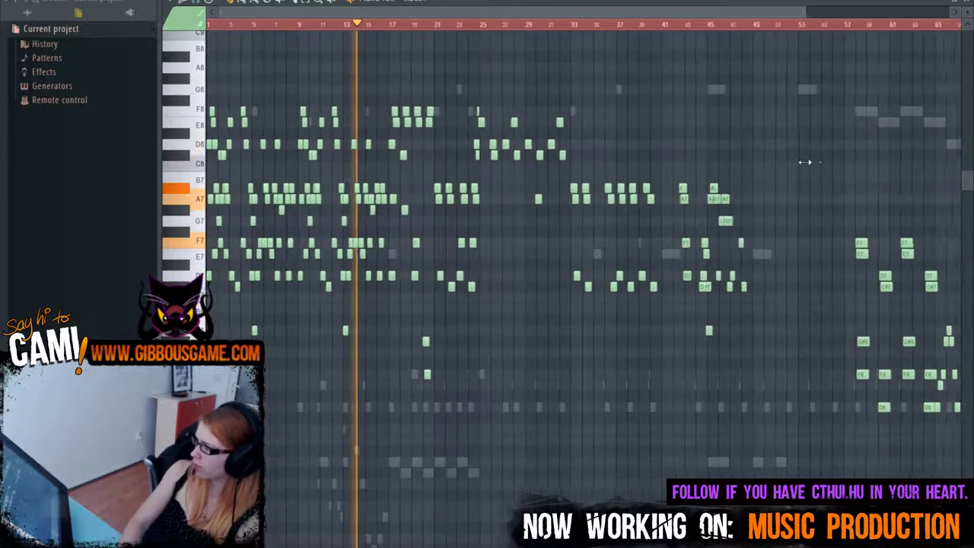
pyautogui.scroll(-1, 969, 215)
pyautogui.scroll(1, 674, 163)
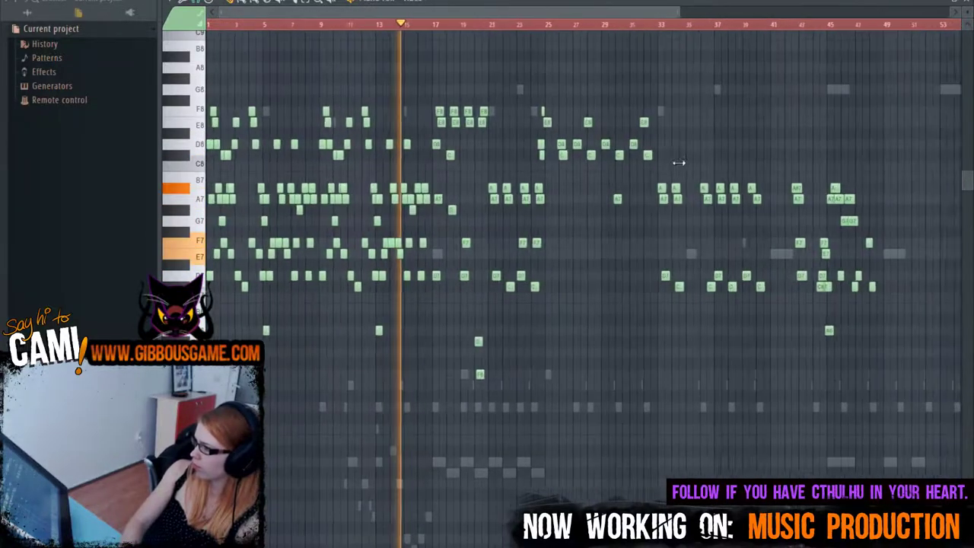
pyautogui.scroll(1, 647, 161)
pyautogui.scroll(1, 645, 163)
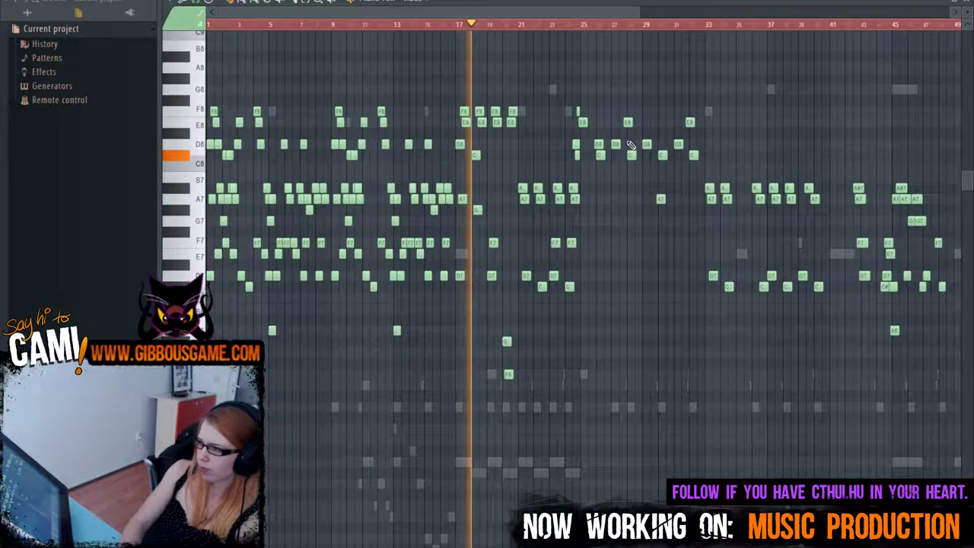
pyautogui.press('space')
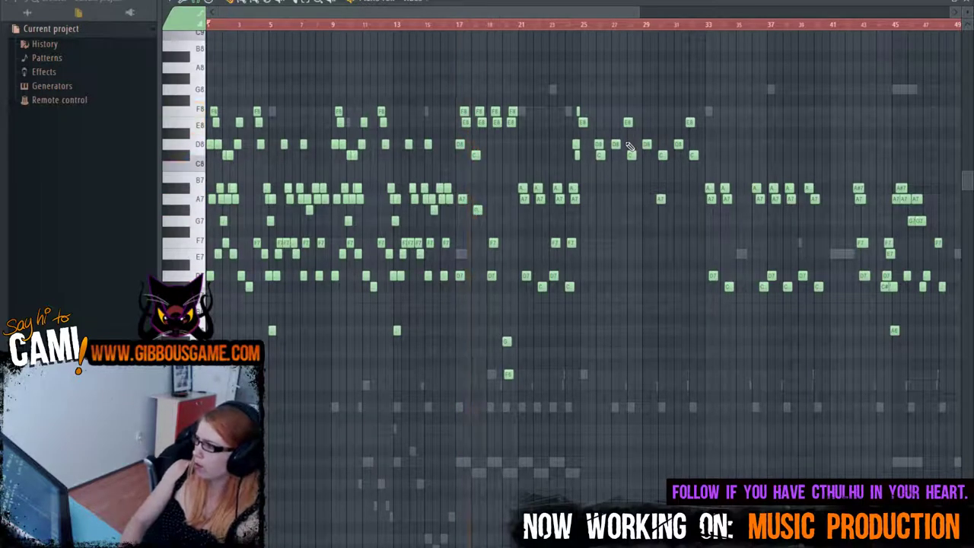
# Step: Clone the vibes channel and close the VibroMaster window of the copy
pyautogui.press('F6')
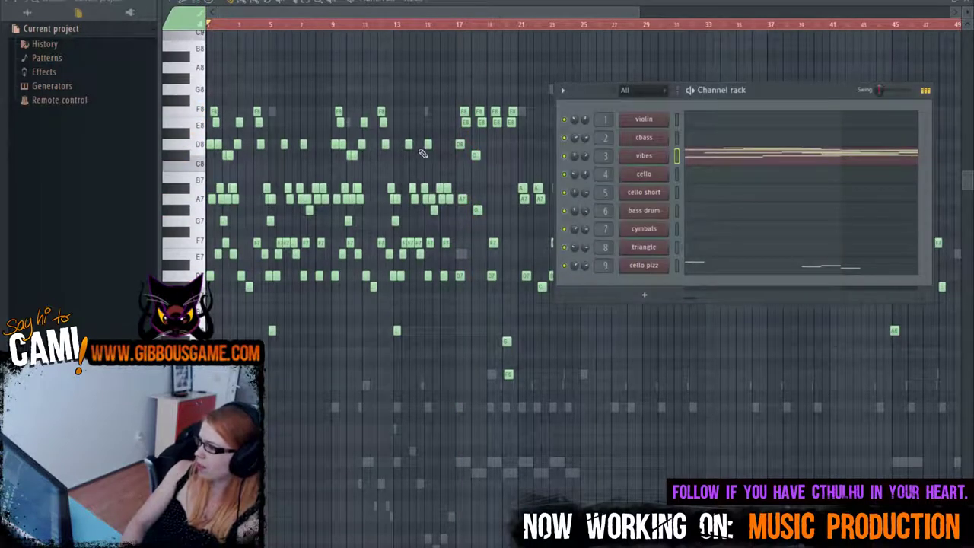
pyautogui.rightClick(652, 157)
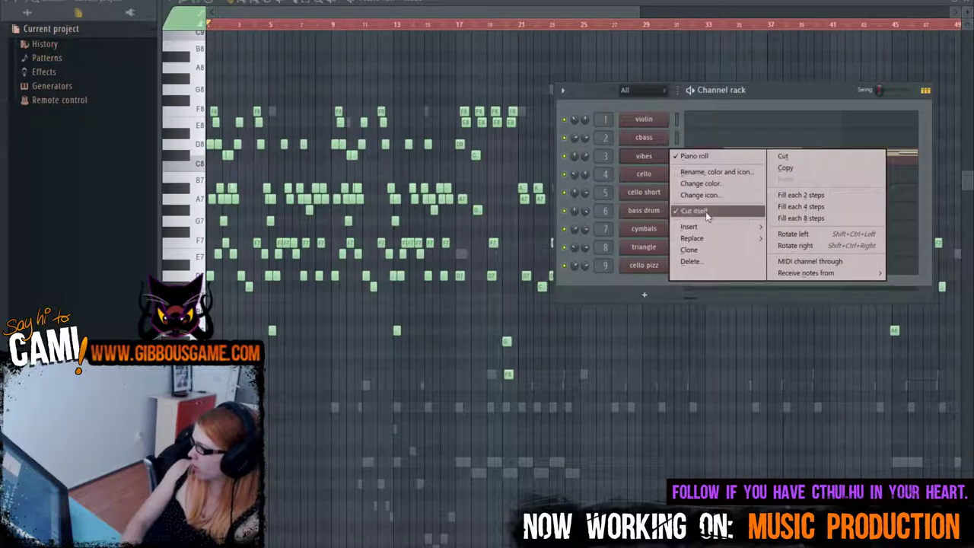
pyautogui.click(727, 251)
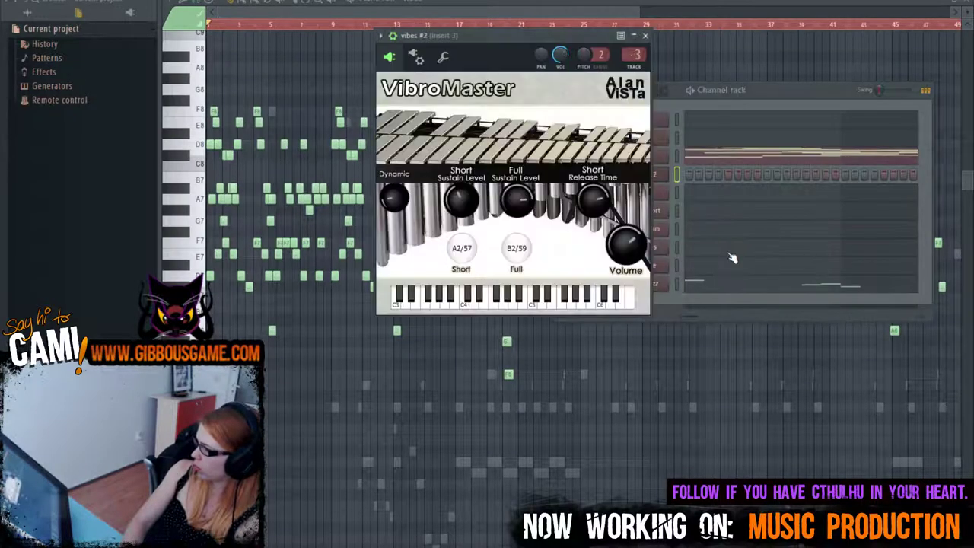
pyautogui.moveTo(536, 61); pyautogui.dragTo(481, 320)
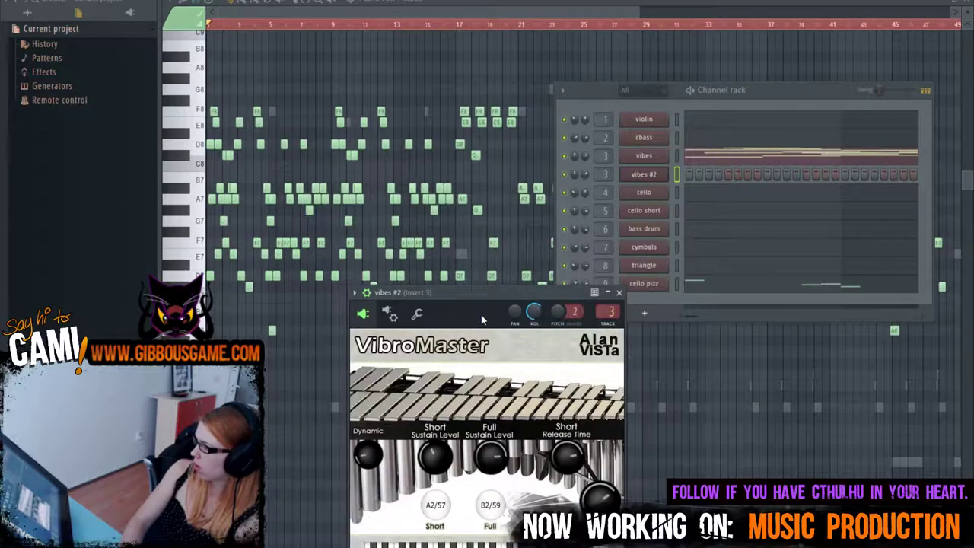
pyautogui.click(619, 292)
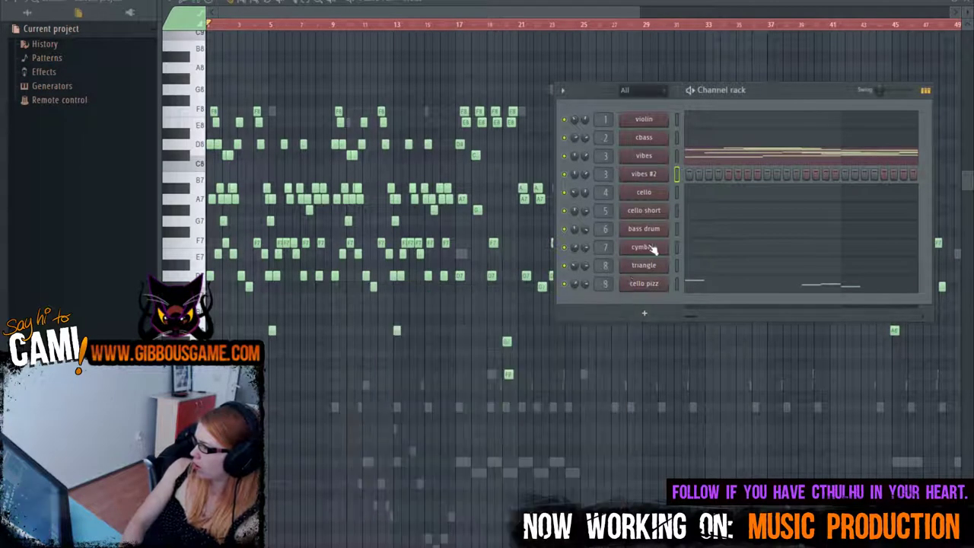
# Step: Copy all notes of the vibes channel and paste them into the vibes #2 channel
pyautogui.press('F9')
pyautogui.click(707, 159)
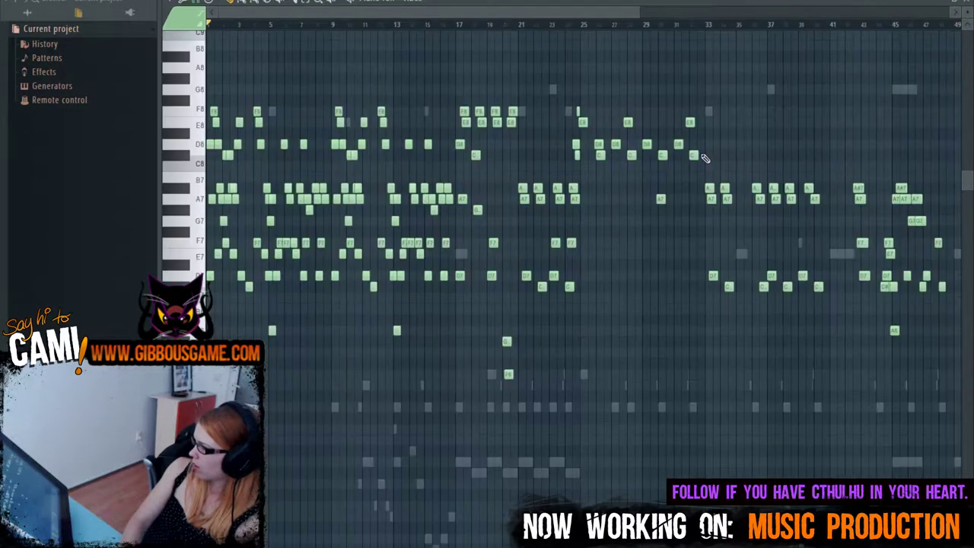
pyautogui.rightClick(632, 156)
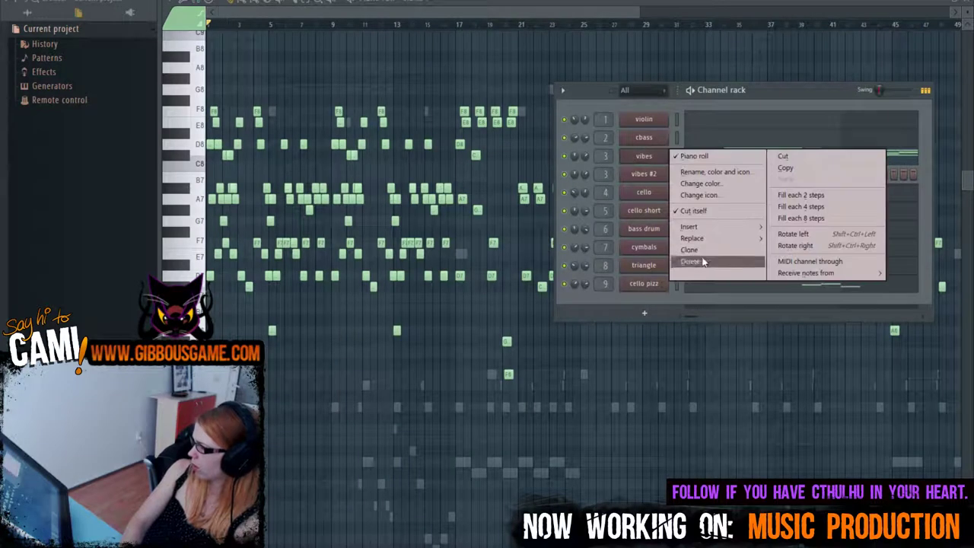
pyautogui.click(791, 169)
pyautogui.rightClick(646, 174)
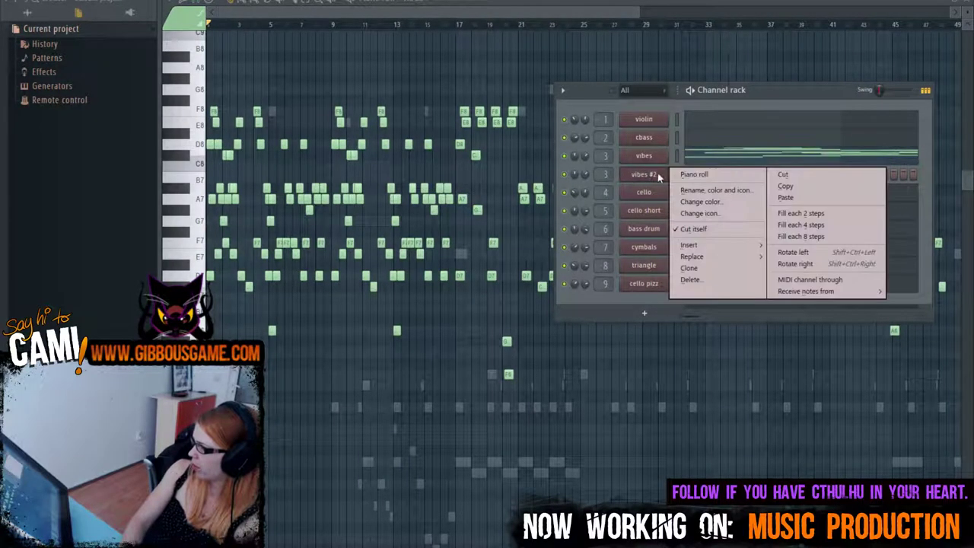
pyautogui.click(787, 198)
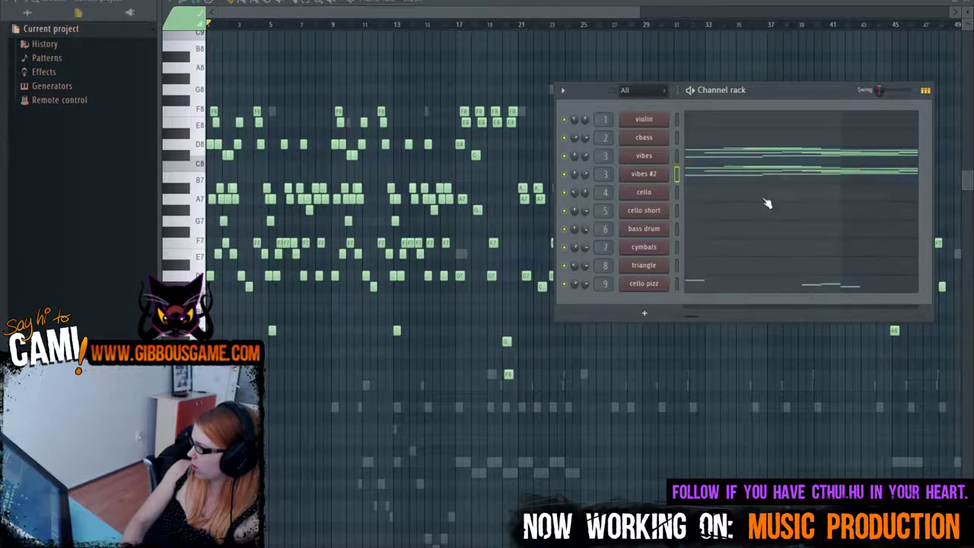
# Step: Replace the vibes #2 channel's instrument with play_VST_x64 and display its instrument browser
pyautogui.click(653, 176)
pyautogui.rightClick(653, 177)
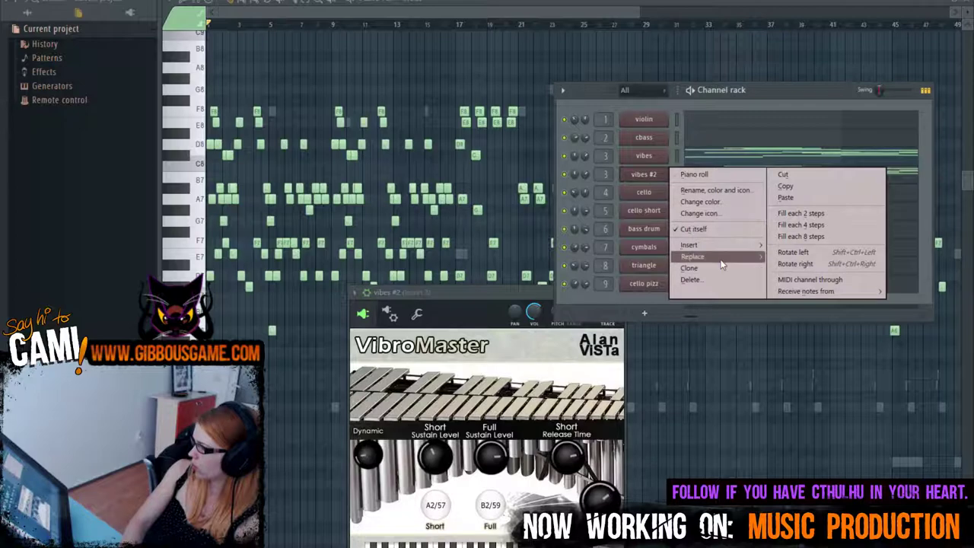
pyautogui.moveTo(692, 256)
pyautogui.click(814, 5)
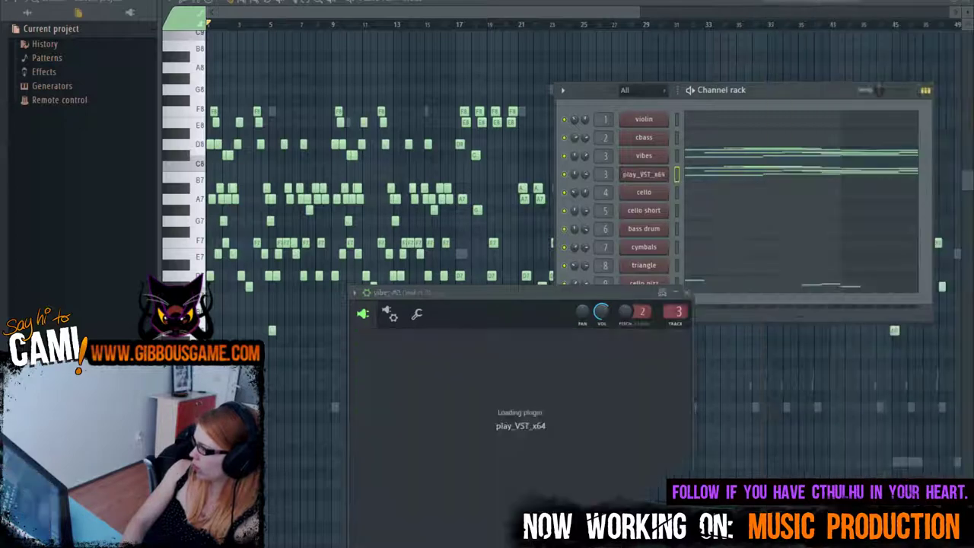
pyautogui.click(719, 338)
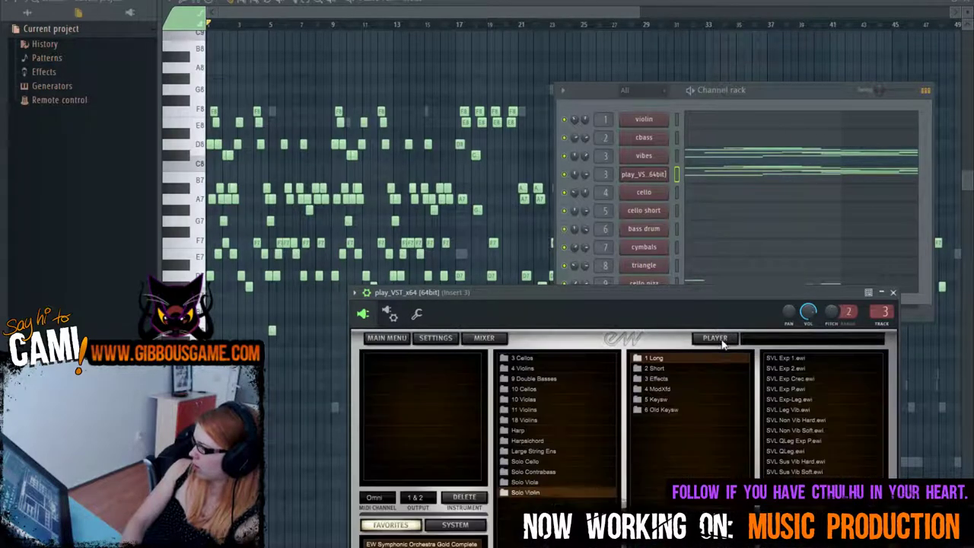
# Step: Load Harp Harm.ewi from the long articulations of the Gold Strings harp
pyautogui.click(522, 432)
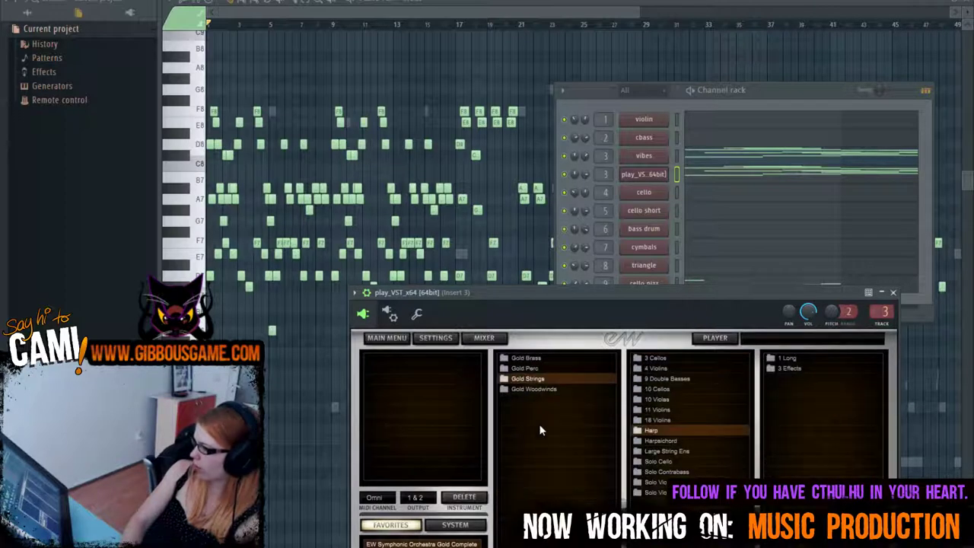
pyautogui.click(795, 356)
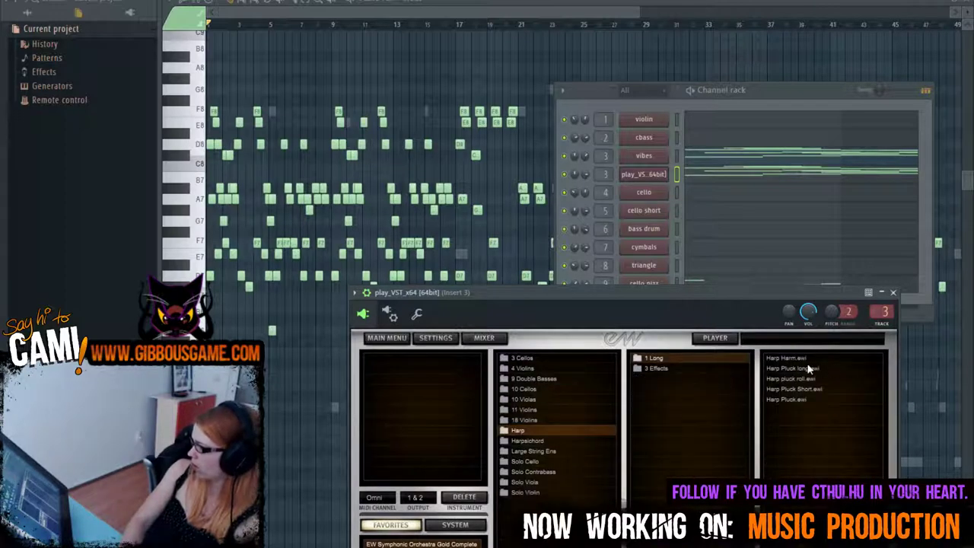
pyautogui.doubleClick(796, 358)
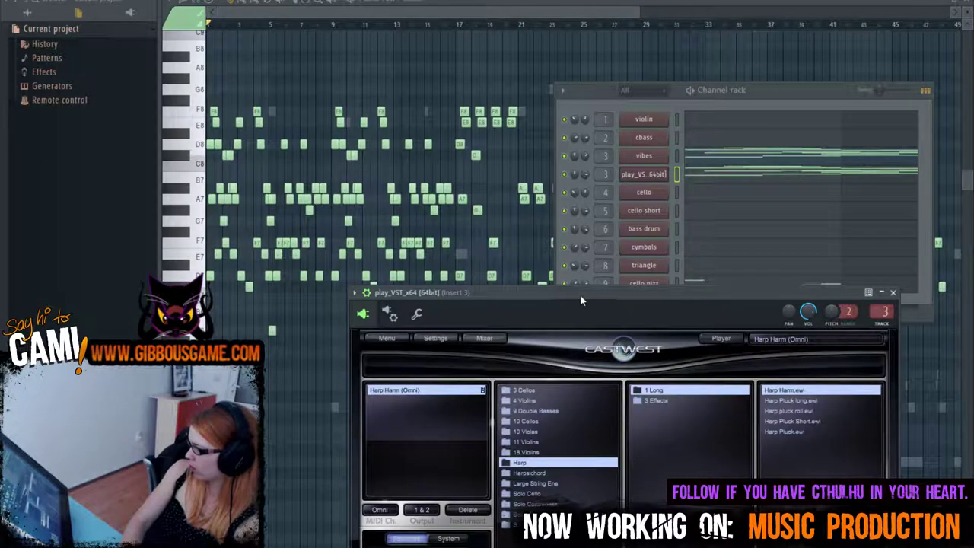
# Step: Replace the loaded harp patch with Harp Pluck long.ewi, close the plugin window and mute the original vibes channel
pyautogui.moveTo(580, 300); pyautogui.dragTo(552, 59)
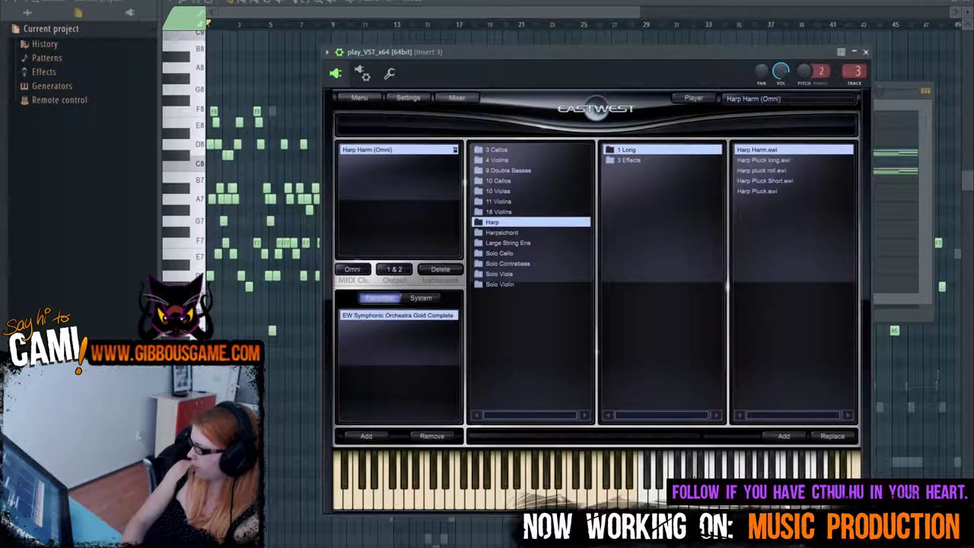
pyautogui.doubleClick(752, 160)
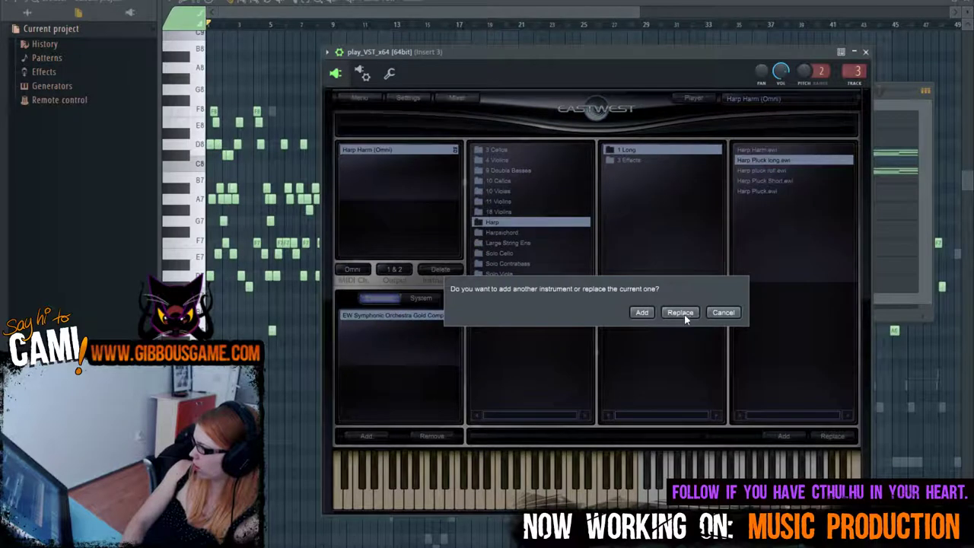
pyautogui.click(681, 312)
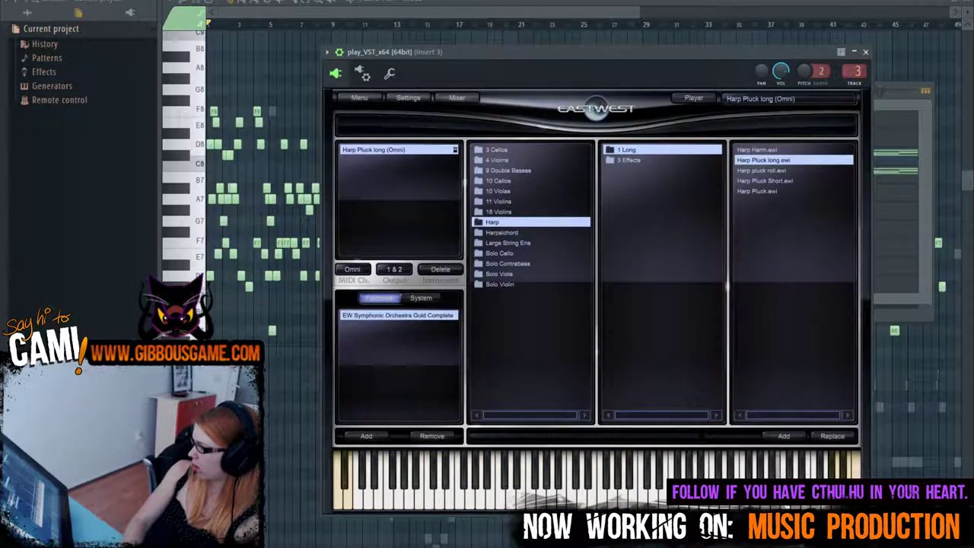
pyautogui.click(866, 52)
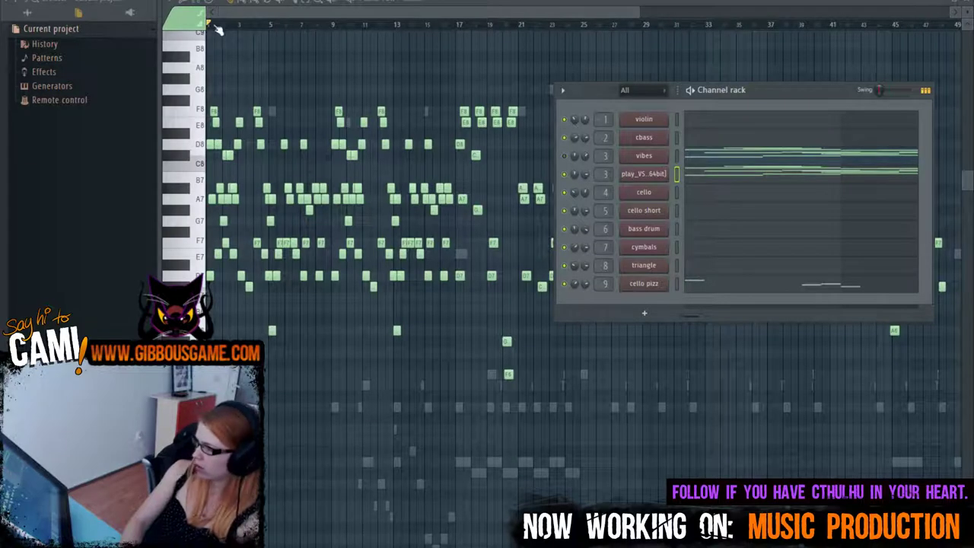
# Step: Listen to the harp version from the start and from bar 9, and stop playback
pyautogui.press('F6')
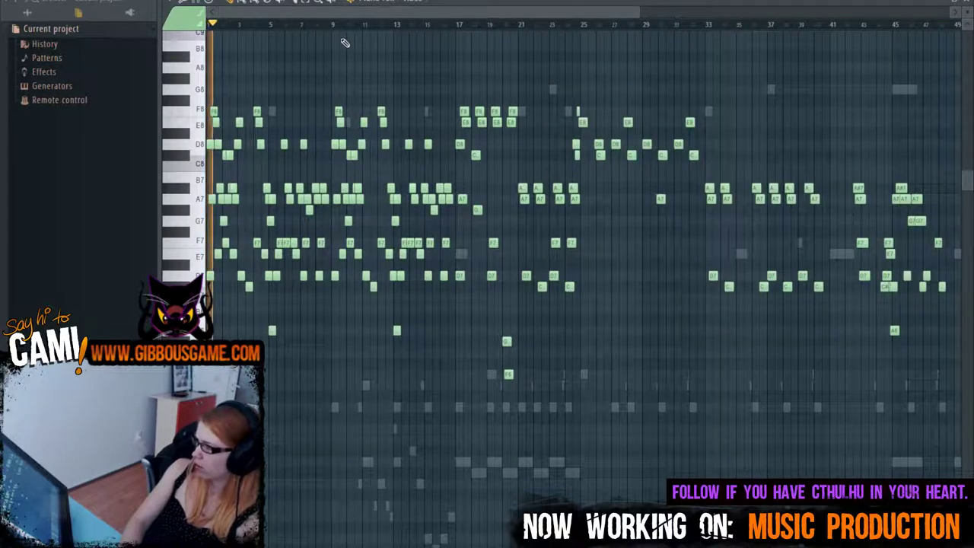
pyautogui.click(338, 24)
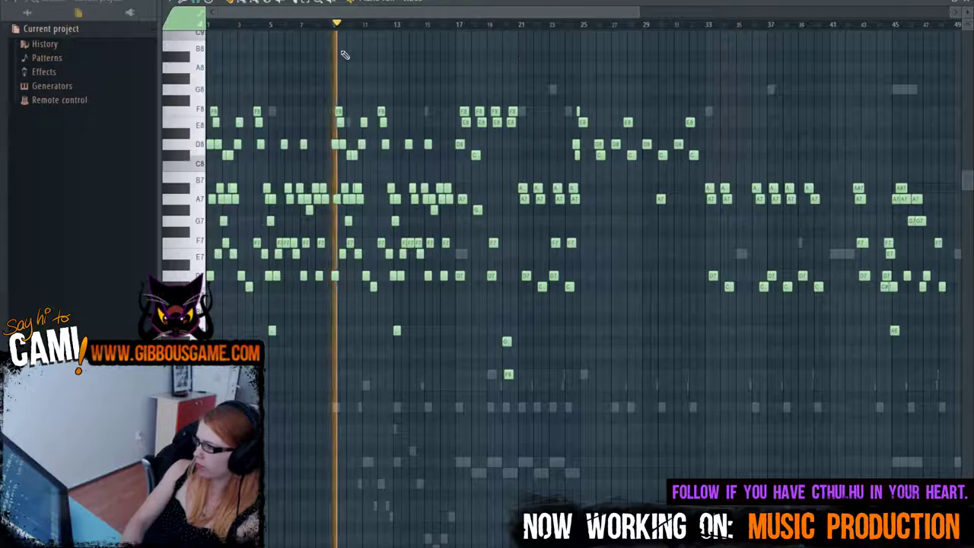
pyautogui.press('space')
# Step: Try lowering all notes in the open vibes piano roll by two octaves, listen from bar 9, and undo the shift
pyautogui.hotkey('ctrl', 'a')
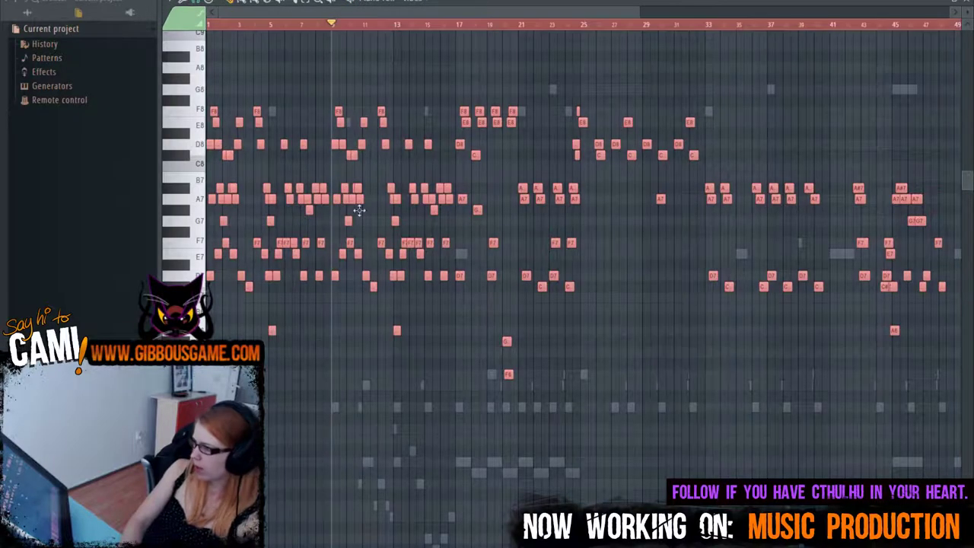
pyautogui.scroll(-5, 359, 210)
pyautogui.moveTo(642, 15); pyautogui.dragTo(392, 15)
pyautogui.scroll(3, 533, 84)
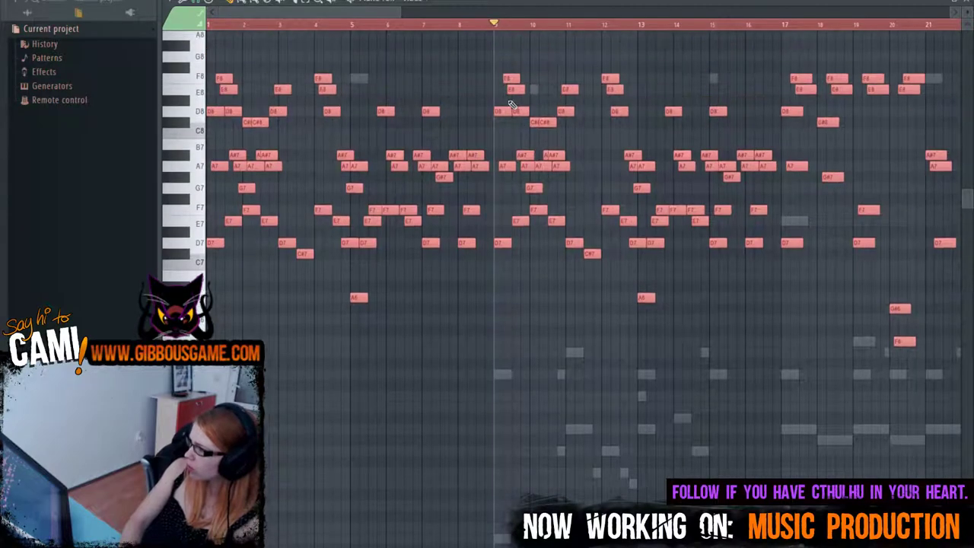
pyautogui.moveTo(504, 112); pyautogui.dragTo(500, 382)
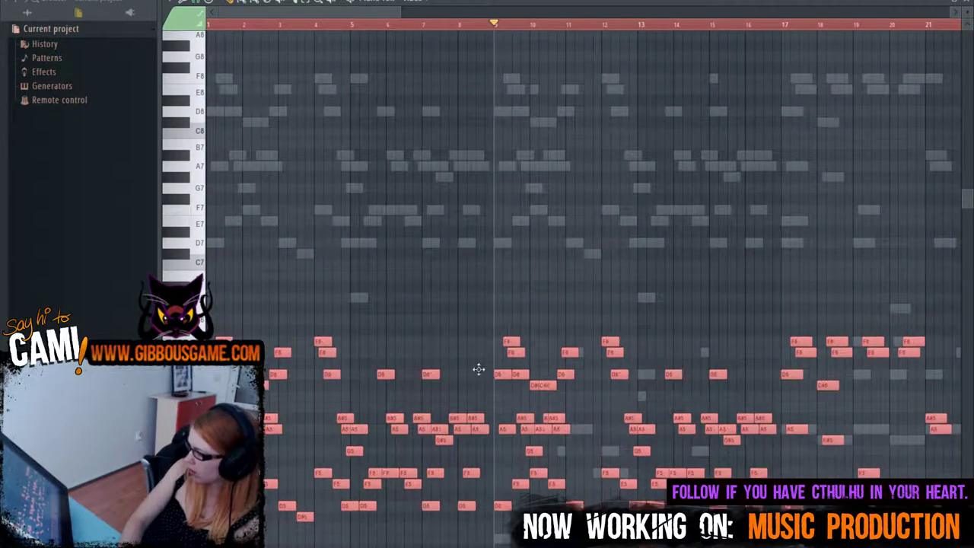
pyautogui.press('space')
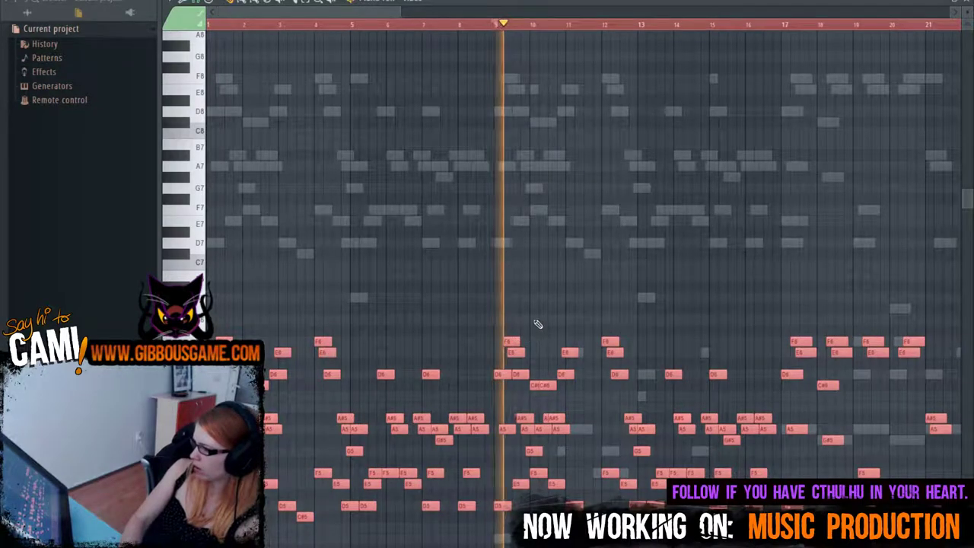
pyautogui.press('space')
pyautogui.press('Down')
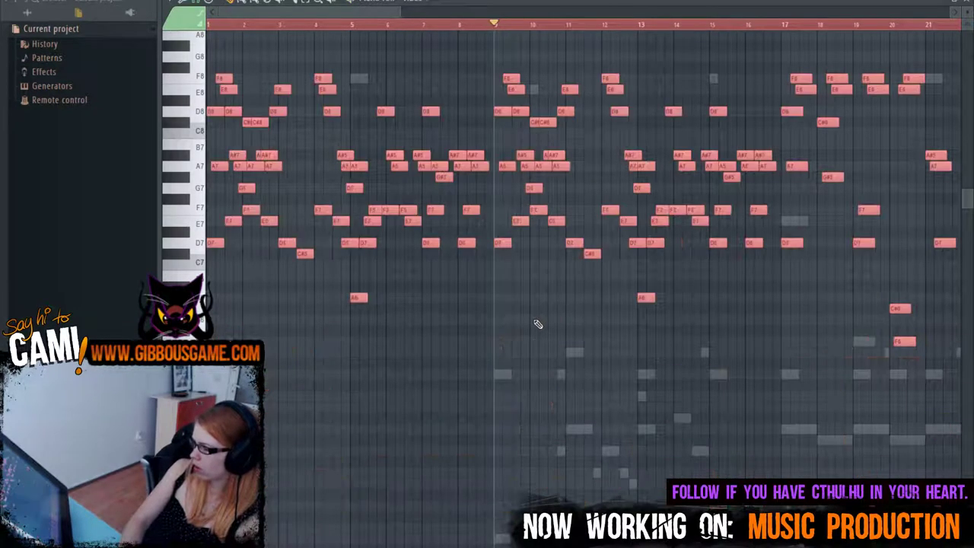
# Step: Lower all notes of the play_VST harp channel by two octaves and listen to them from bar 9
pyautogui.press('F6')
pyautogui.click(749, 174)
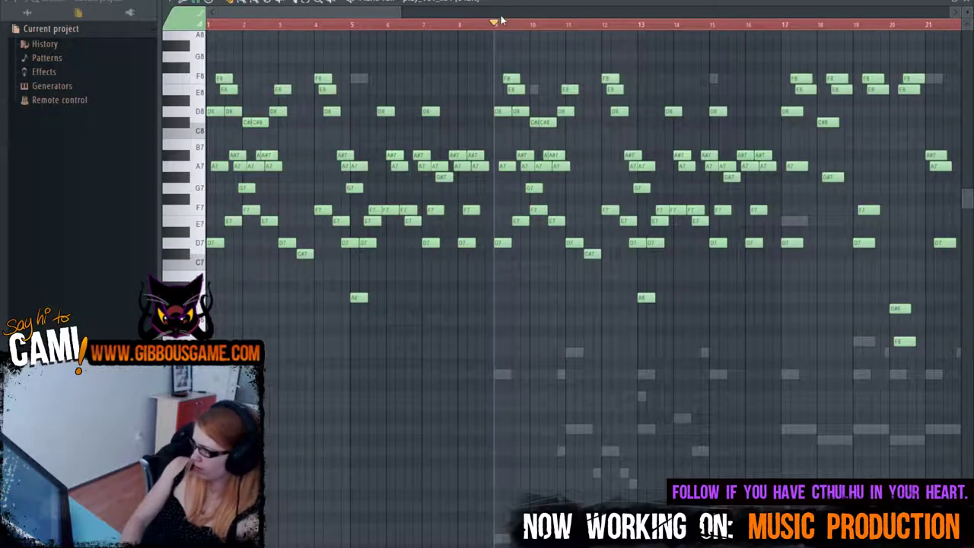
pyautogui.hotkey('ctrl', 'a')
pyautogui.moveTo(403, 13)
pyautogui.mouseDown()
pyautogui.moveTo(331, 17)
pyautogui.moveTo(494, 15)
pyautogui.moveTo(392, 13)
pyautogui.mouseUp()
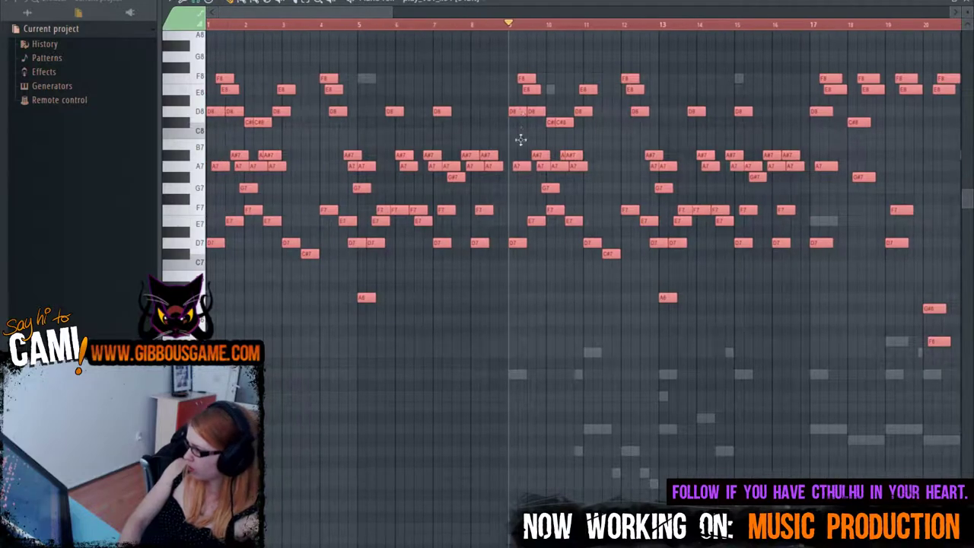
pyautogui.moveTo(521, 139); pyautogui.dragTo(515, 385)
pyautogui.press('space')
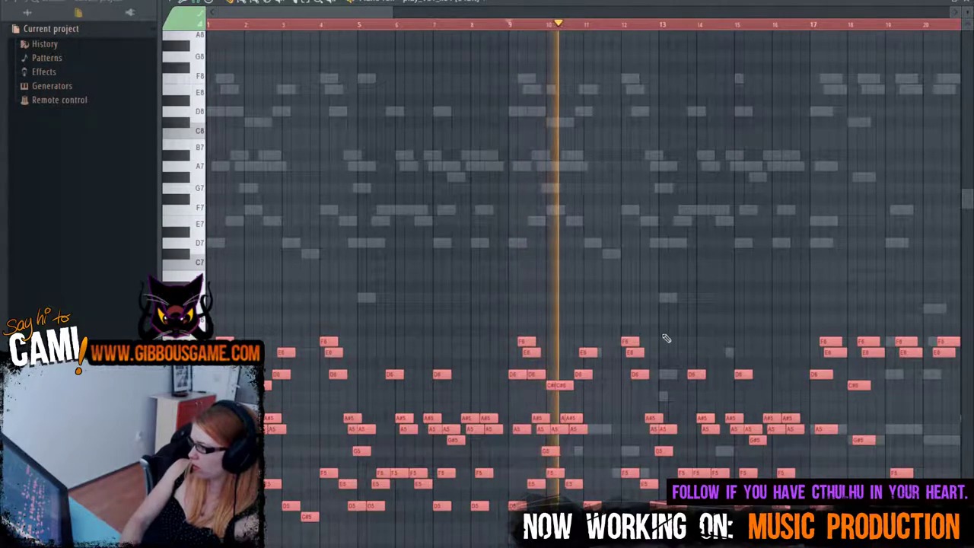
pyautogui.scroll(-3, 663, 337)
pyautogui.scroll(-3, 614, 71)
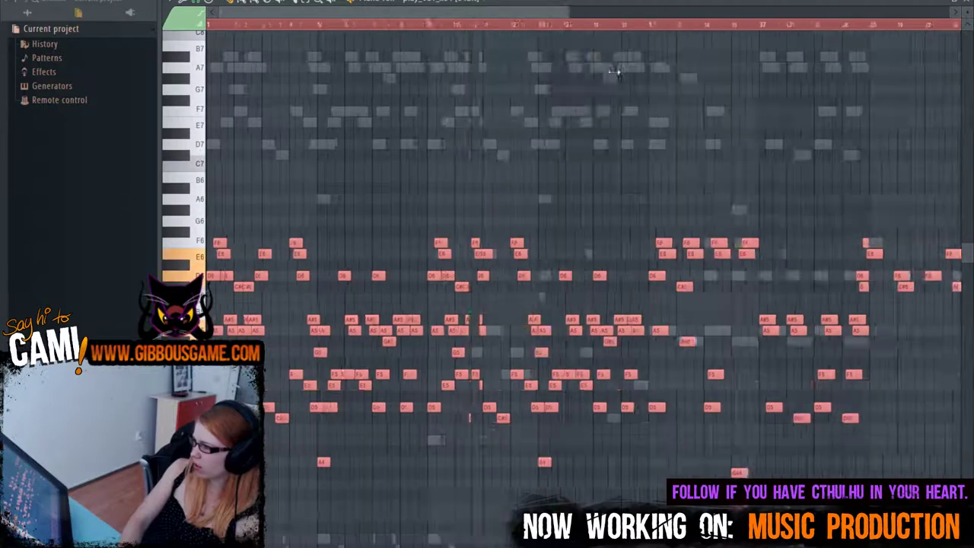
pyautogui.moveTo(620, 87); pyautogui.dragTo(609, 87)
pyautogui.press('space')
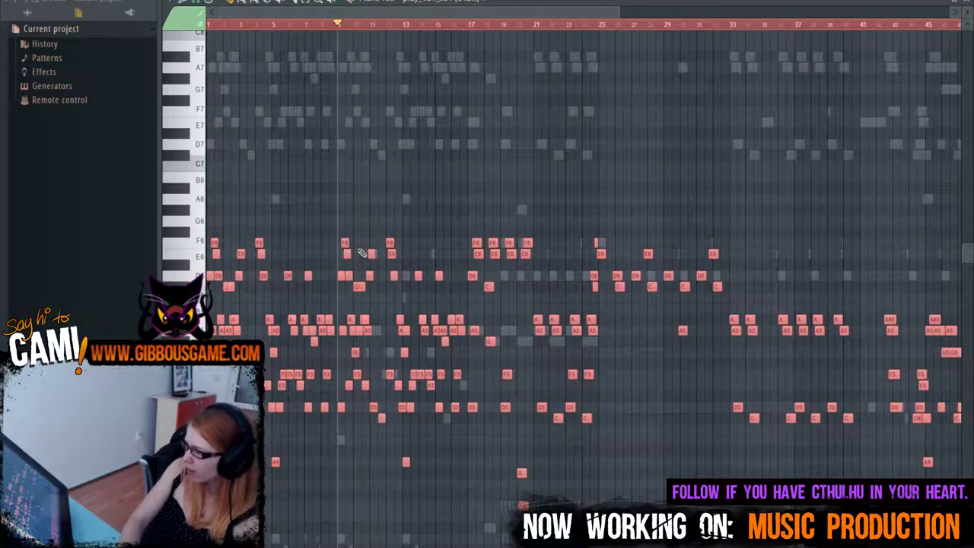
# Step: Raise all the harp notes by one octave and listen to them briefly from bar 9
pyautogui.scroll(4, 344, 242)
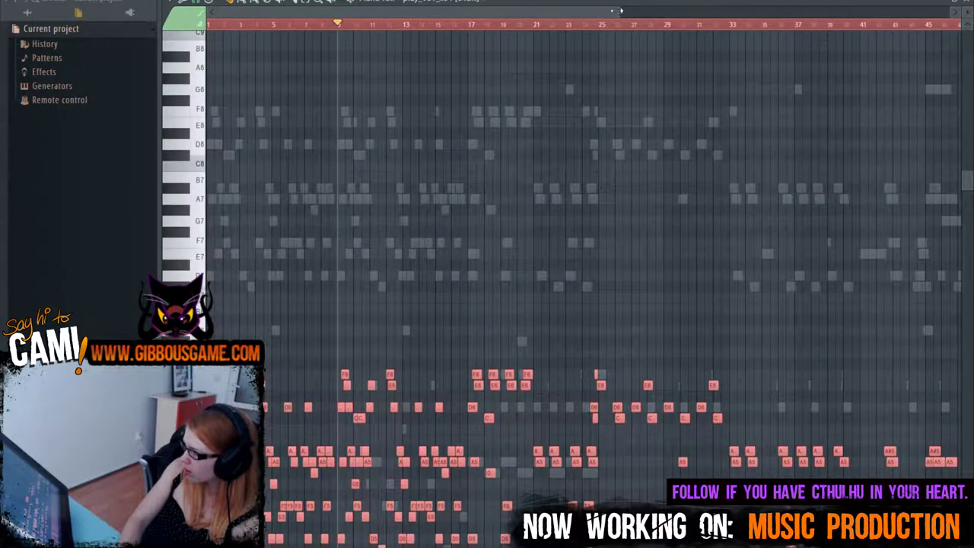
pyautogui.moveTo(616, 11); pyautogui.dragTo(441, 11)
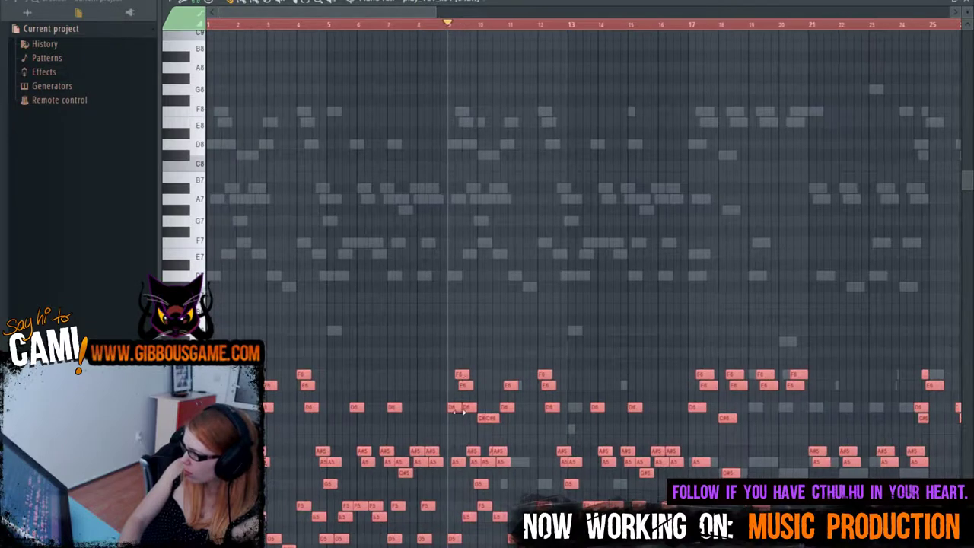
pyautogui.scroll(-4, 449, 282)
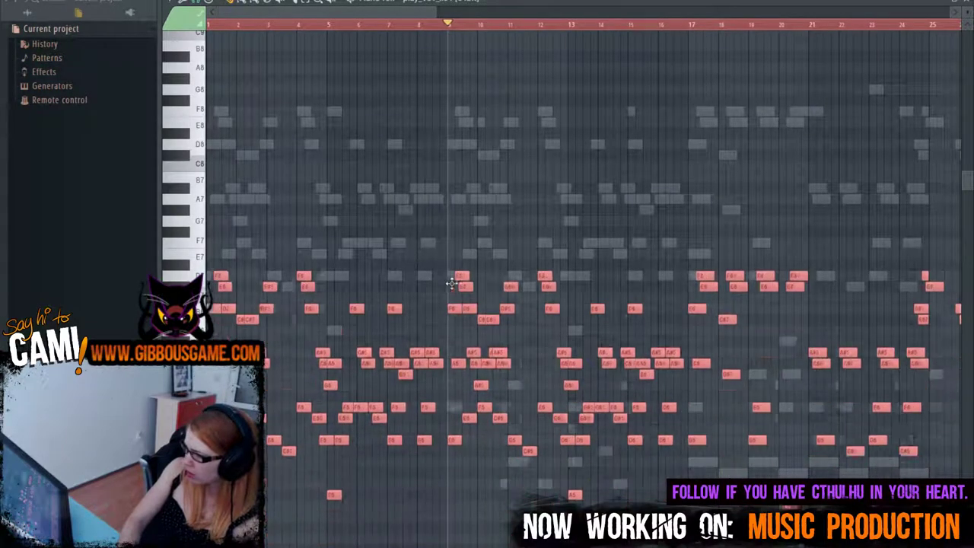
pyautogui.press('space')
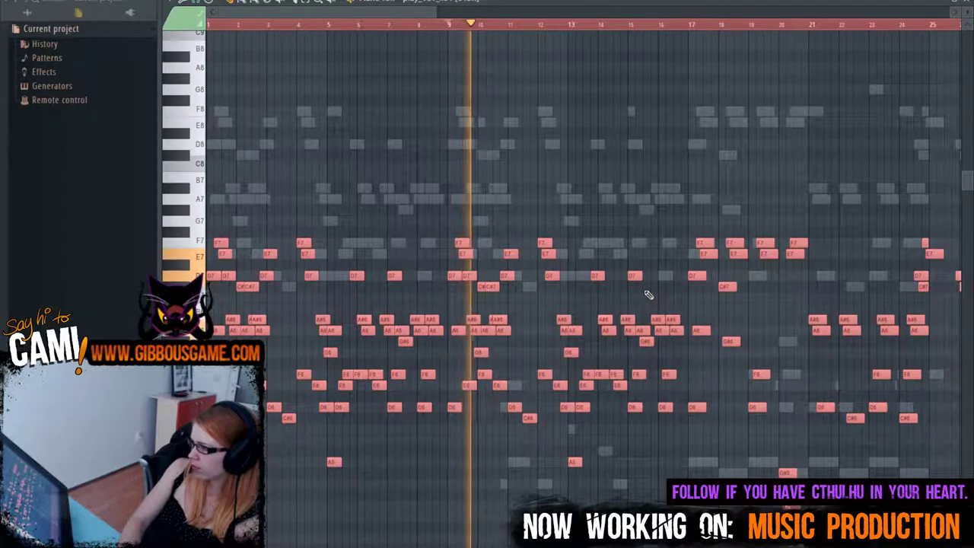
pyautogui.press('space')
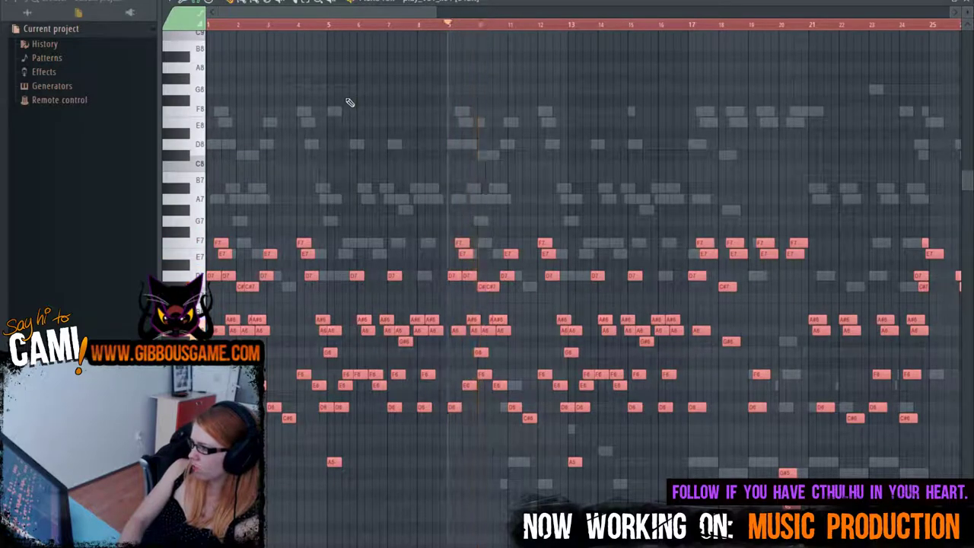
# Step: Delete the play_VST harp channel from the channel rack
pyautogui.press('F6')
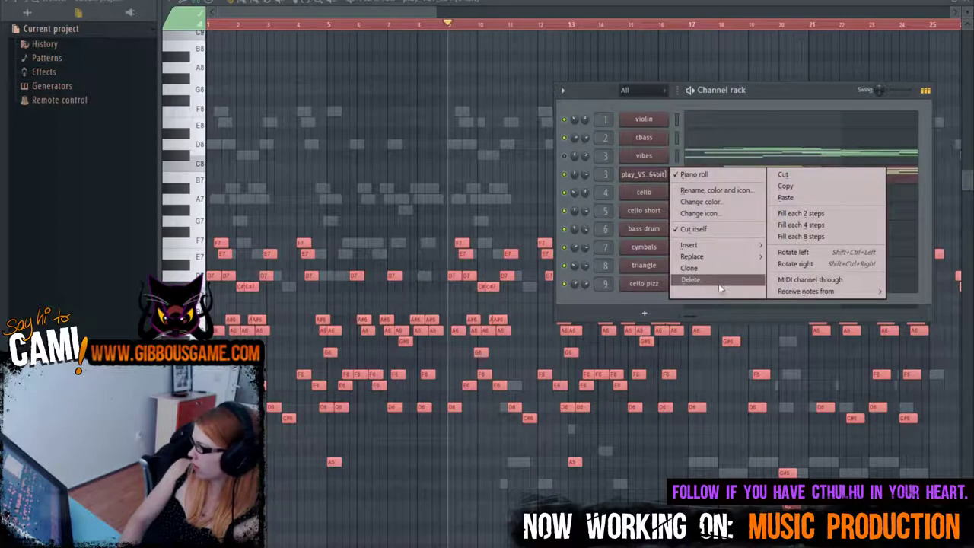
pyautogui.click(722, 281)
pyautogui.click(556, 333)
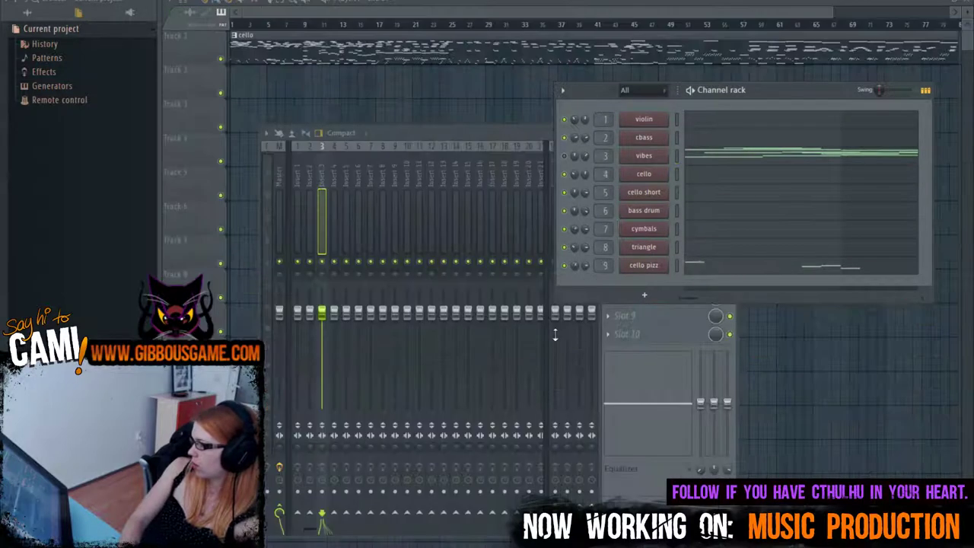
# Step: Reopen the vibes notes, play from bar 45 and unmute the vibes channel
pyautogui.click(708, 164)
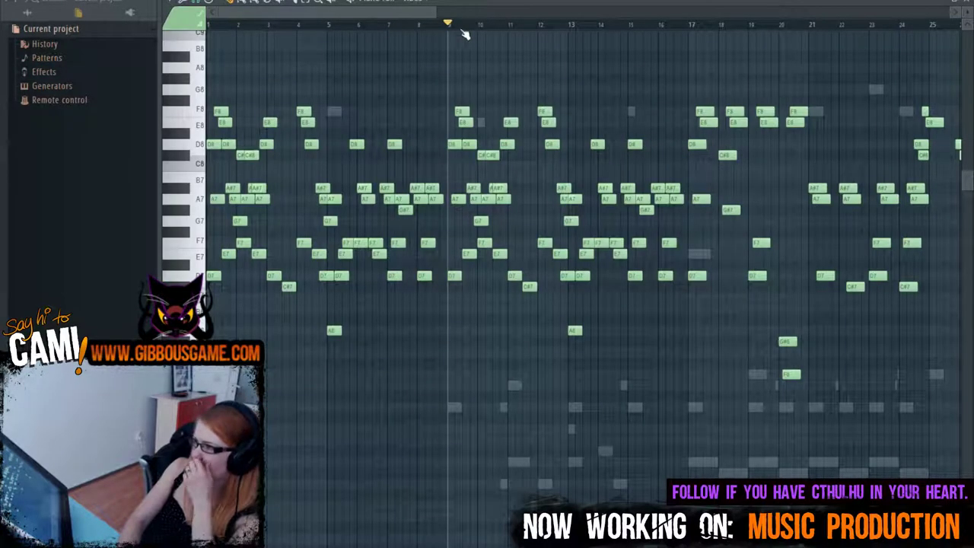
pyautogui.moveTo(436, 15); pyautogui.dragTo(887, 15)
pyautogui.click(643, 34)
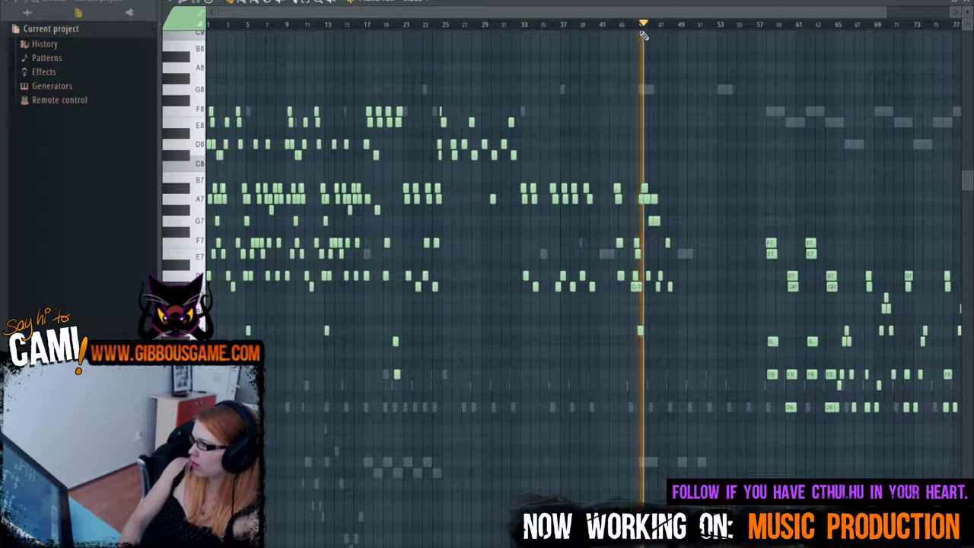
pyautogui.press('F6')
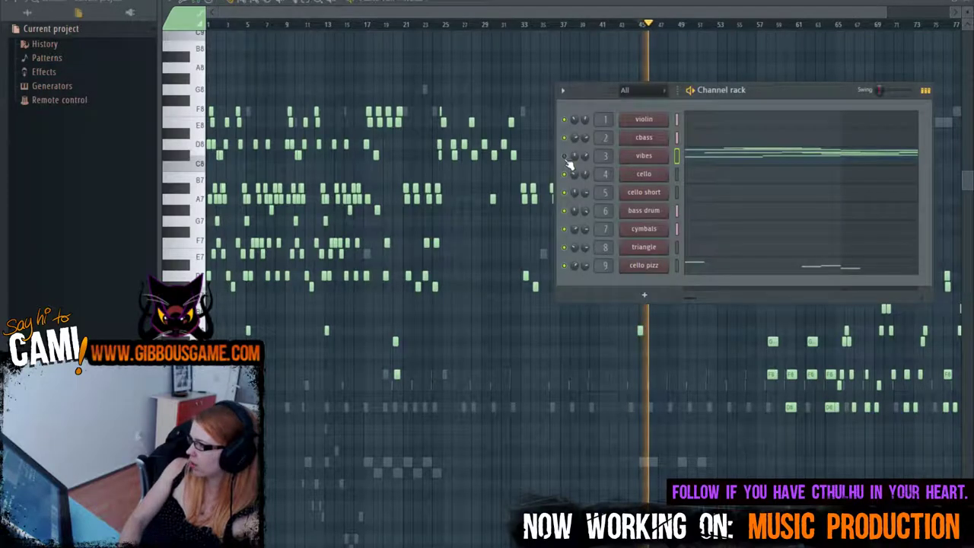
pyautogui.press('F6')
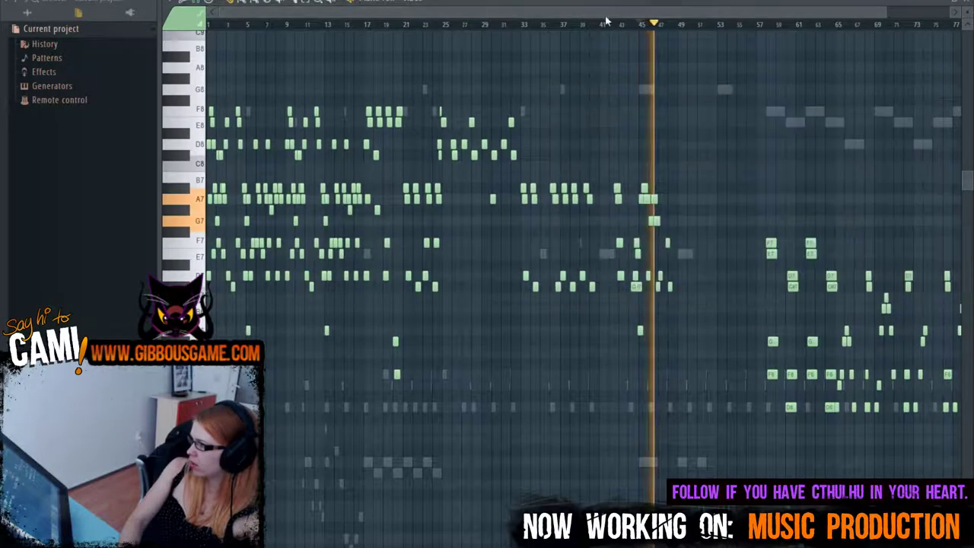
# Step: Listen to the arrangement from around bars 41, 32 and 24, then stop playback
pyautogui.click(601, 27)
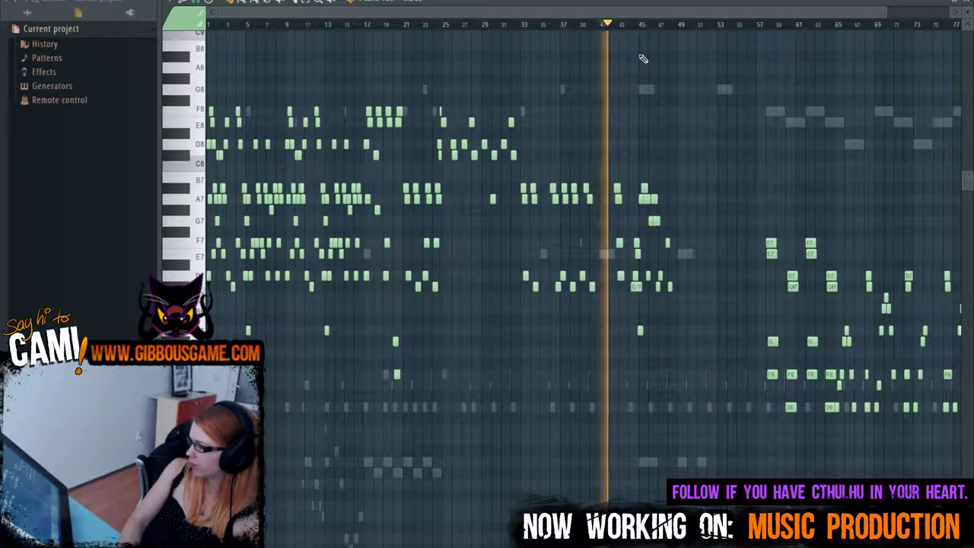
pyautogui.click(510, 25)
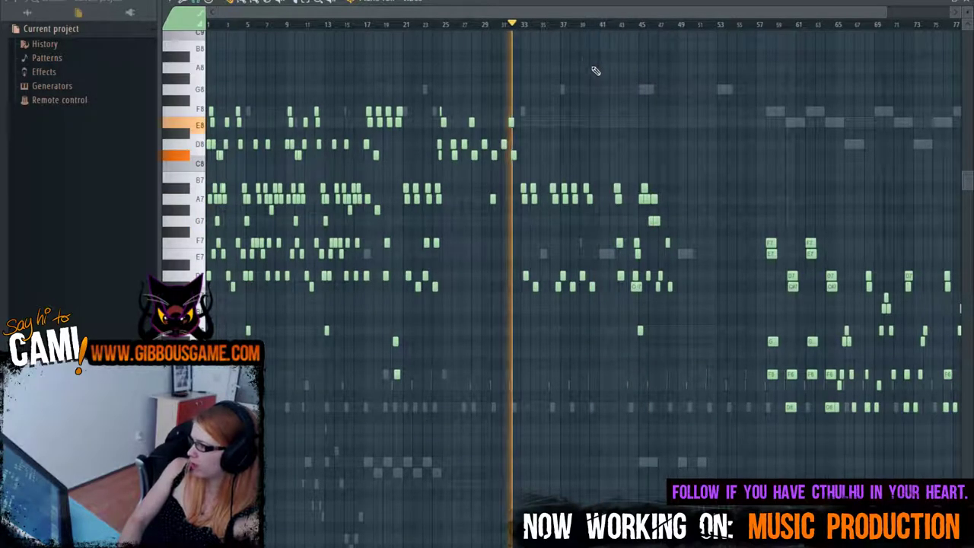
pyautogui.click(443, 25)
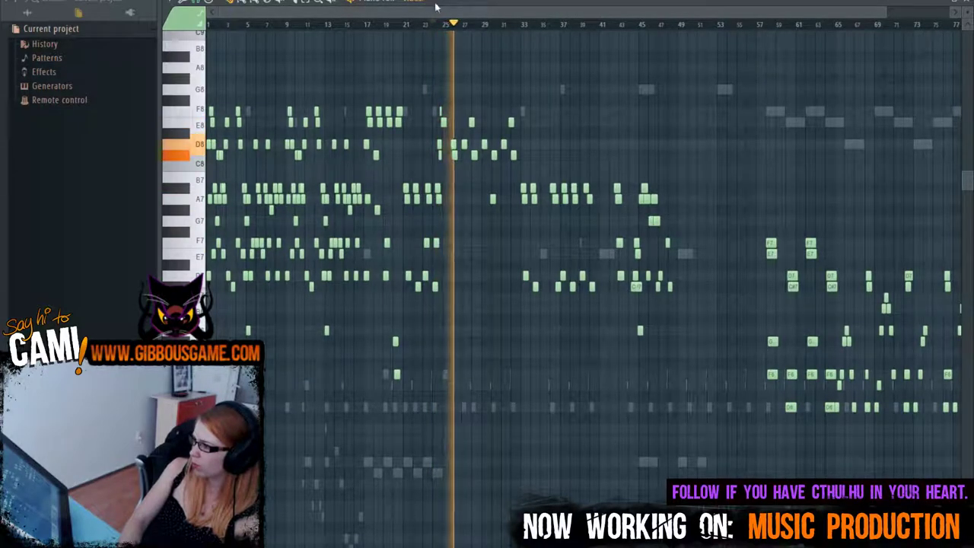
pyautogui.press('space')
# Step: Look over the vibes notes across the pitch range and play the arrangement briefly from the start
pyautogui.scroll(-6, 524, 294)
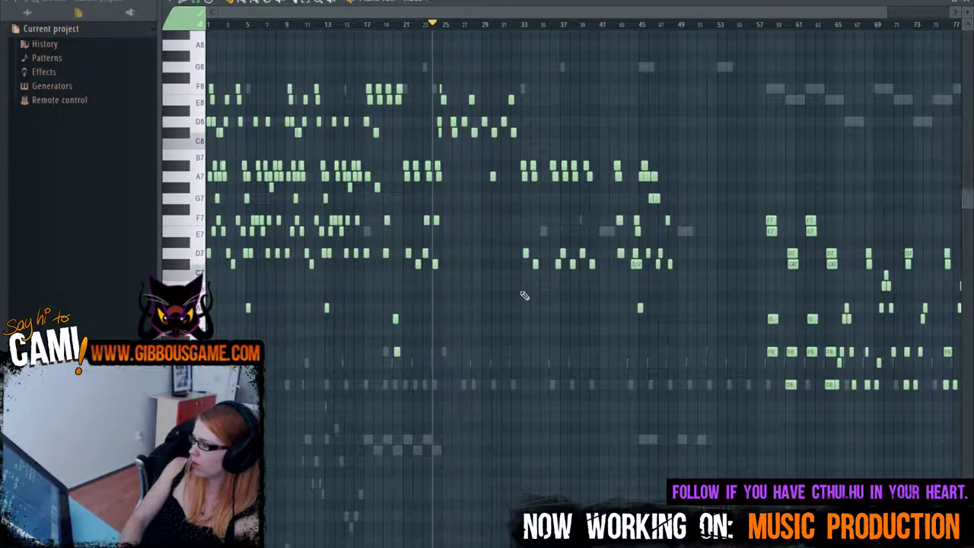
pyautogui.scroll(10, 453, 512)
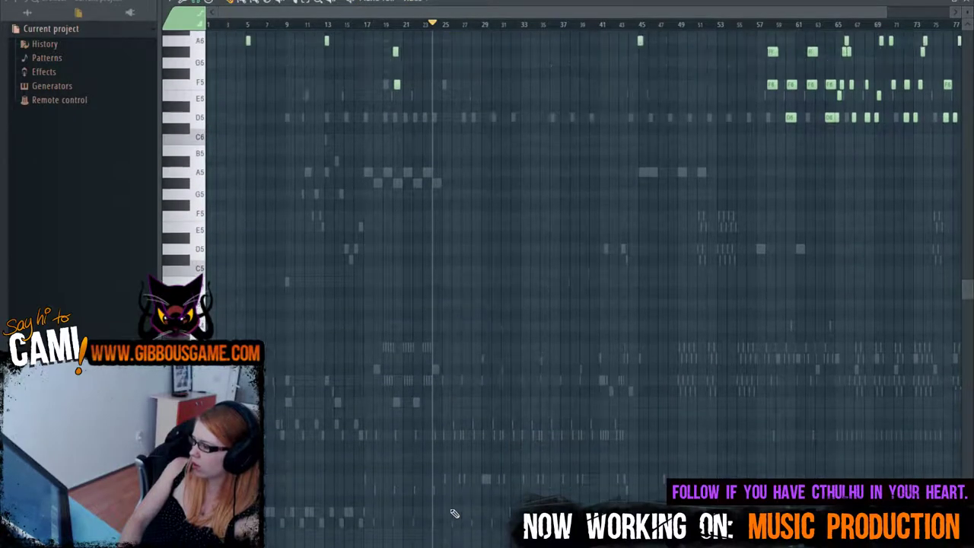
pyautogui.scroll(-9, 453, 518)
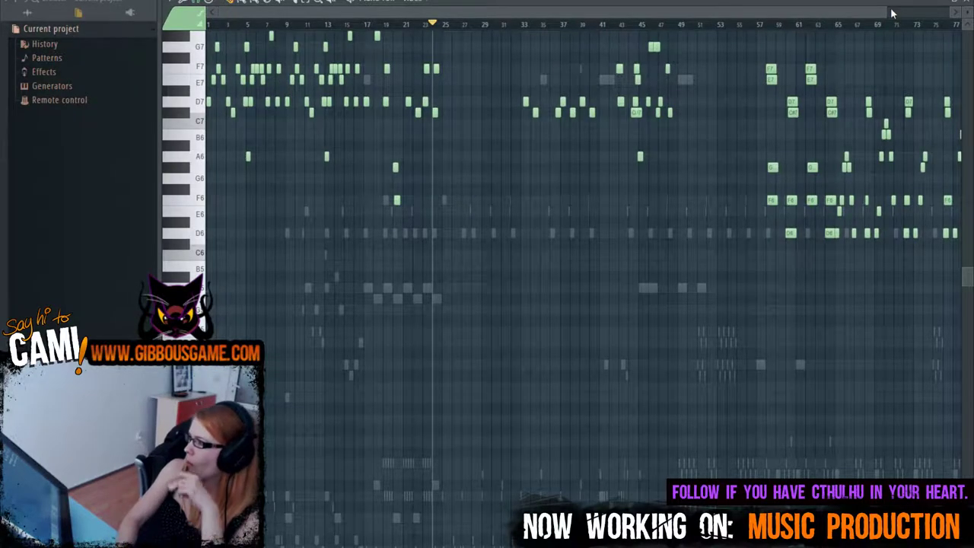
pyautogui.moveTo(893, 13); pyautogui.dragTo(868, 13)
pyautogui.scroll(5, 520, 172)
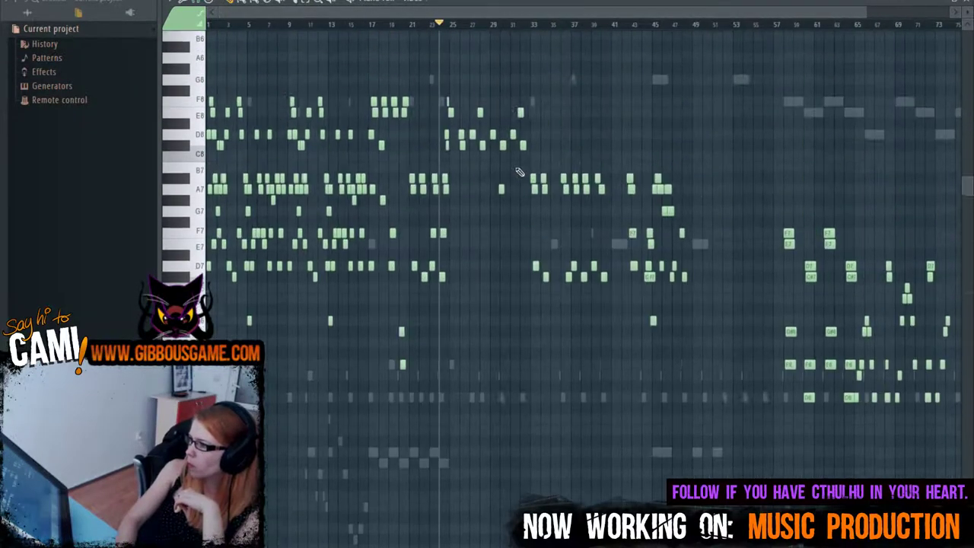
pyautogui.scroll(5, 520, 172)
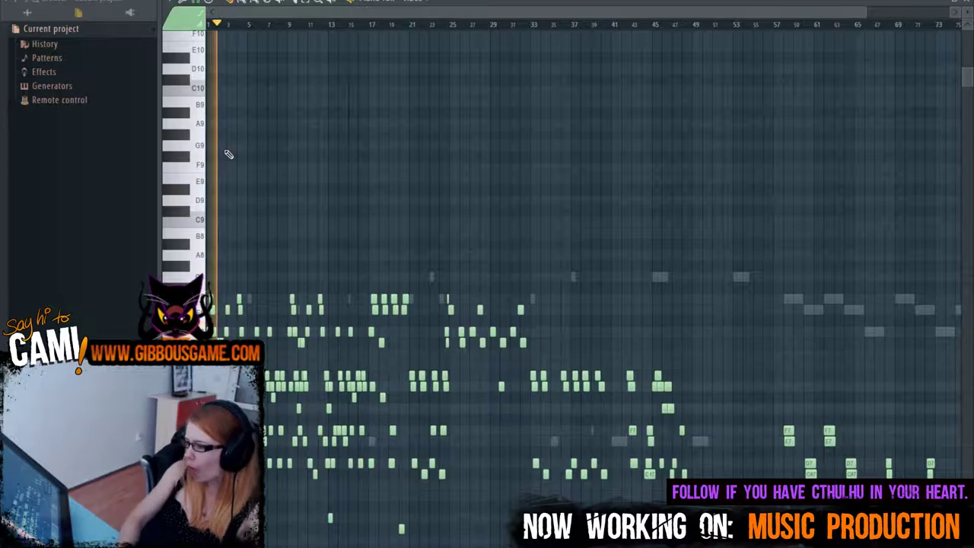
pyautogui.press('space')
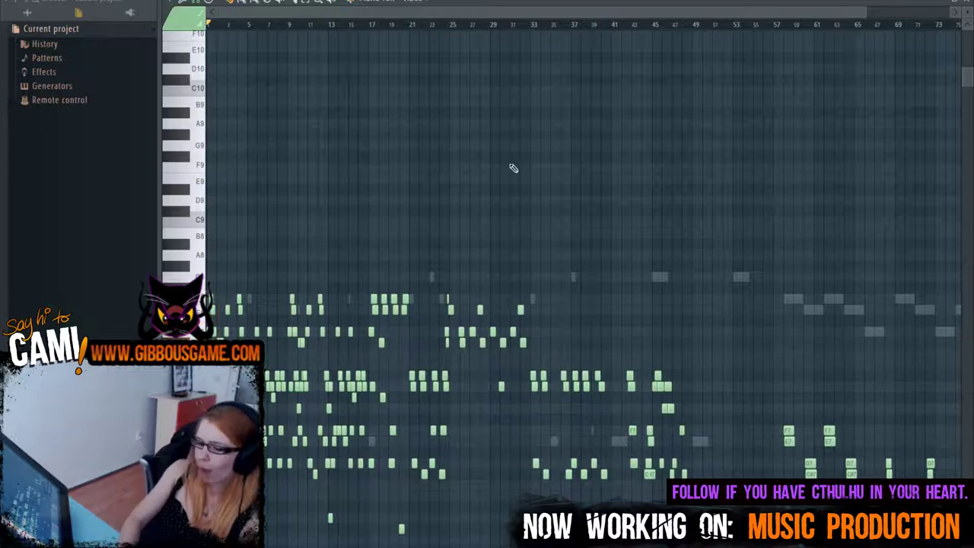
# Step: Bring up the channel rack and return from it to the vibes notes
pyautogui.press('F6')
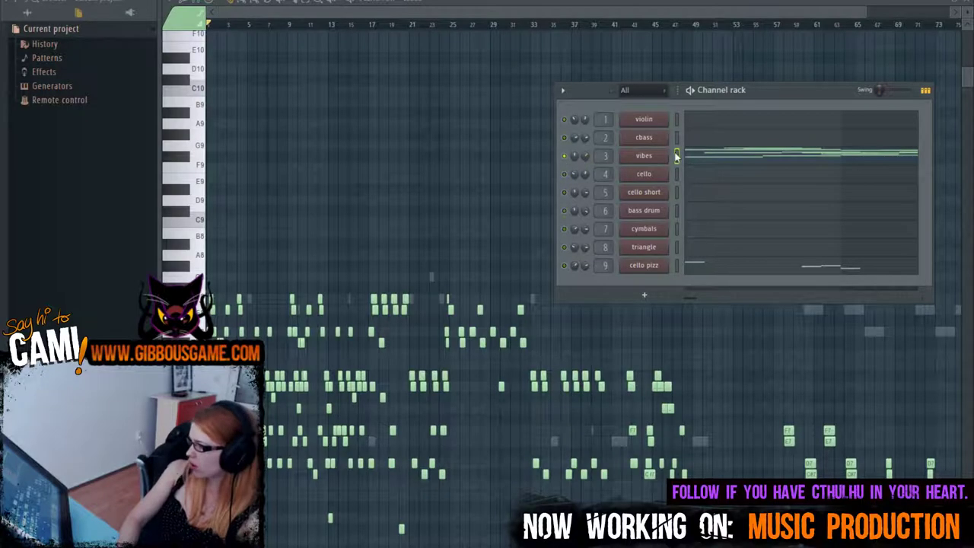
pyautogui.press('F5')
pyautogui.press('F9')
pyautogui.click(727, 153)
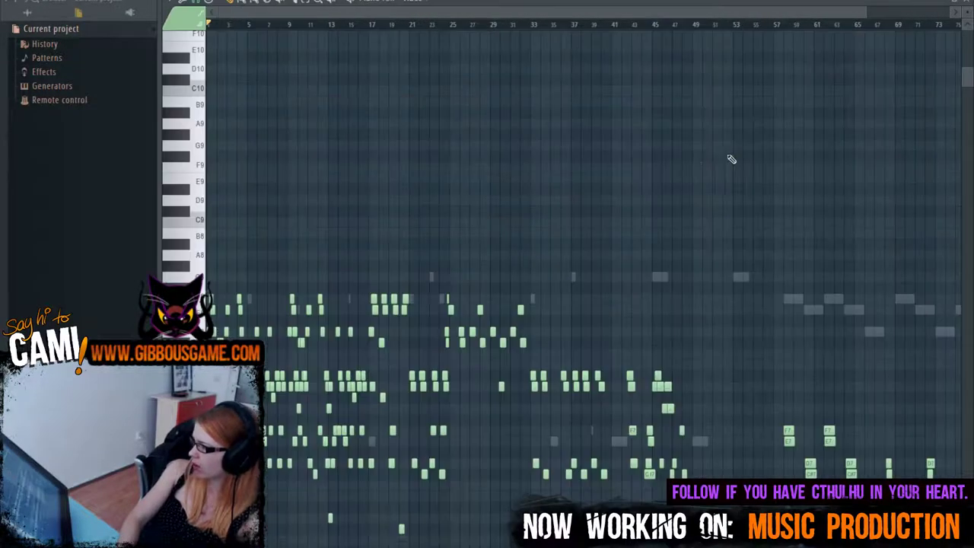
# Step: Listen to the pattern, try selecting all the notes in bars 9 to 16, and clear the selection
pyautogui.moveTo(858, 13); pyautogui.dragTo(616, 14)
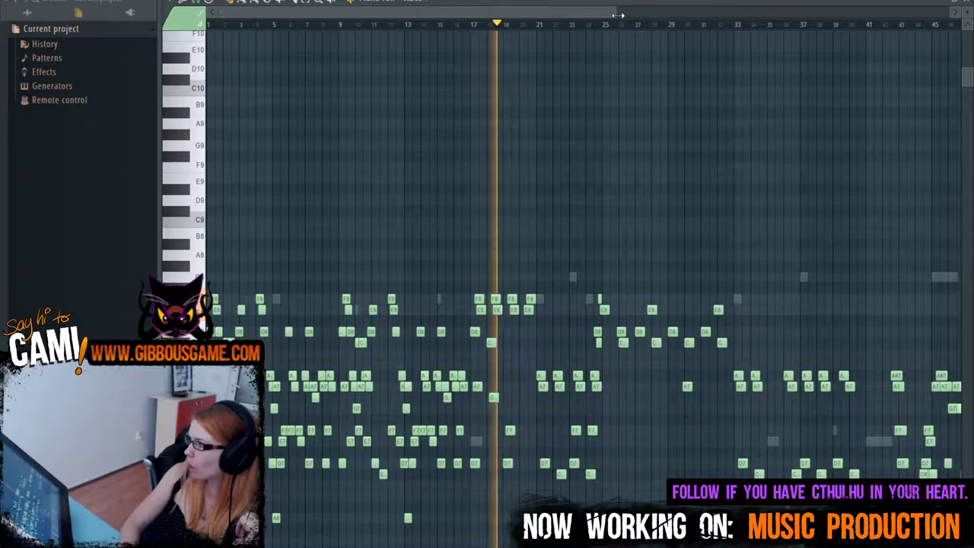
pyautogui.moveTo(615, 14); pyautogui.dragTo(485, 48)
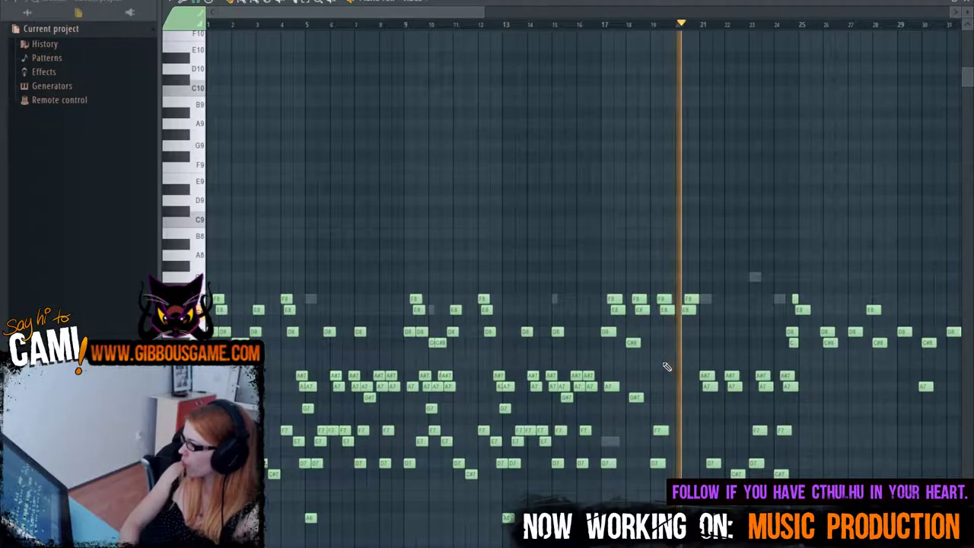
pyautogui.press('space')
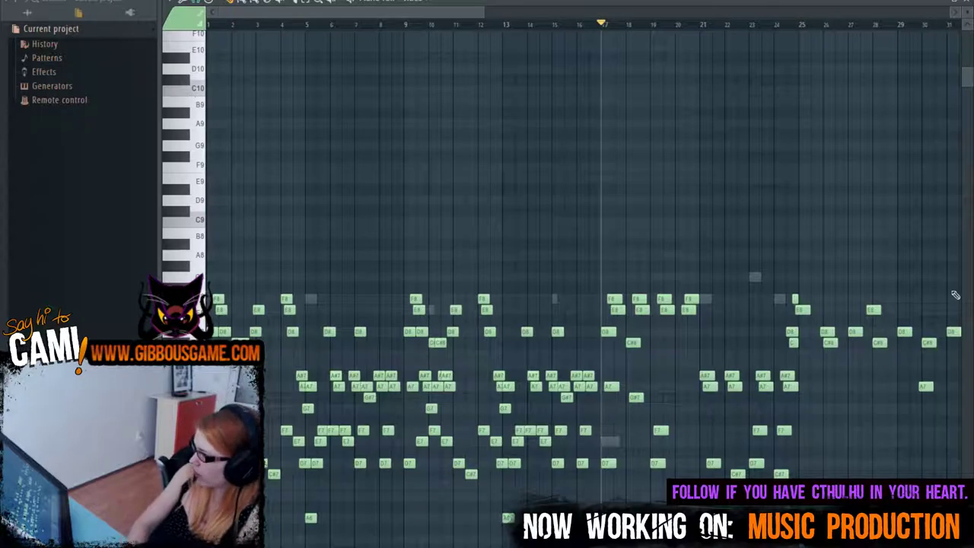
pyautogui.moveTo(490, 15); pyautogui.dragTo(396, 31)
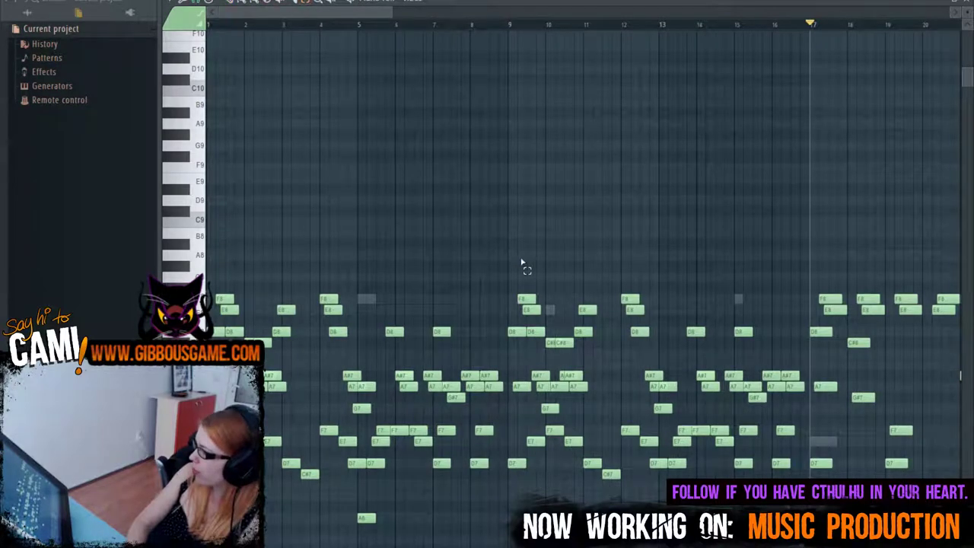
pyautogui.moveTo(521, 261); pyautogui.dragTo(794, 463)
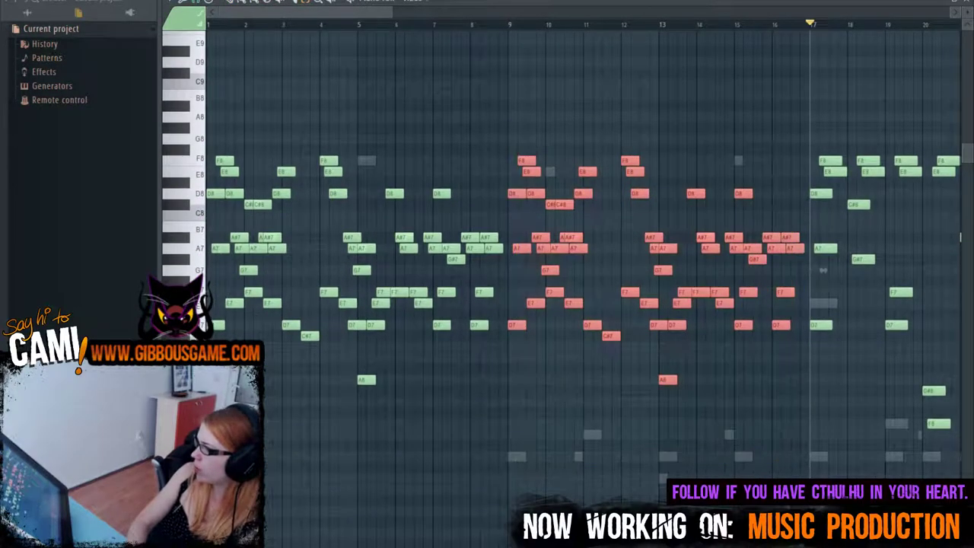
pyautogui.hotkey('ctrl', 'd')
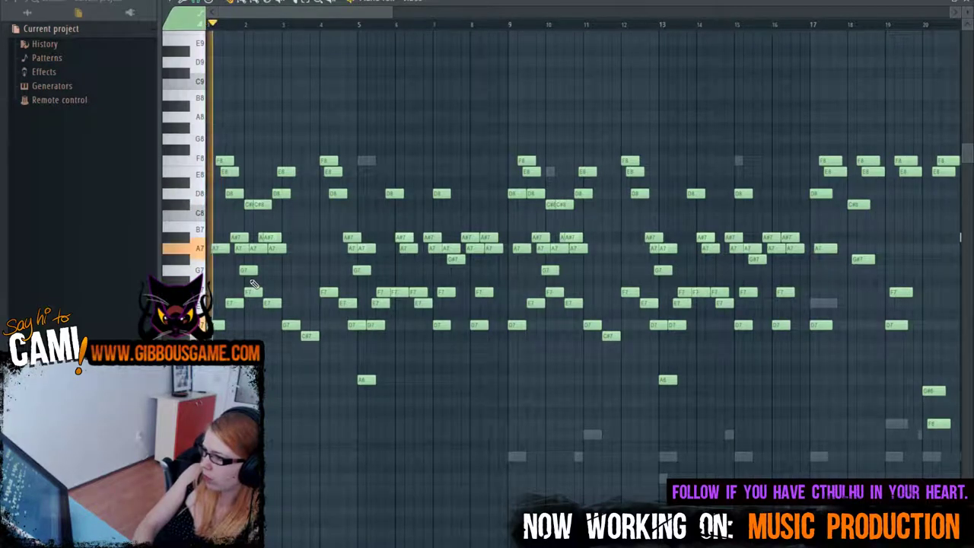
# Step: Try deleting the A#7, G7 and overlapping A7 notes around the start of bar 2 while auditioning the opening
pyautogui.press('space')
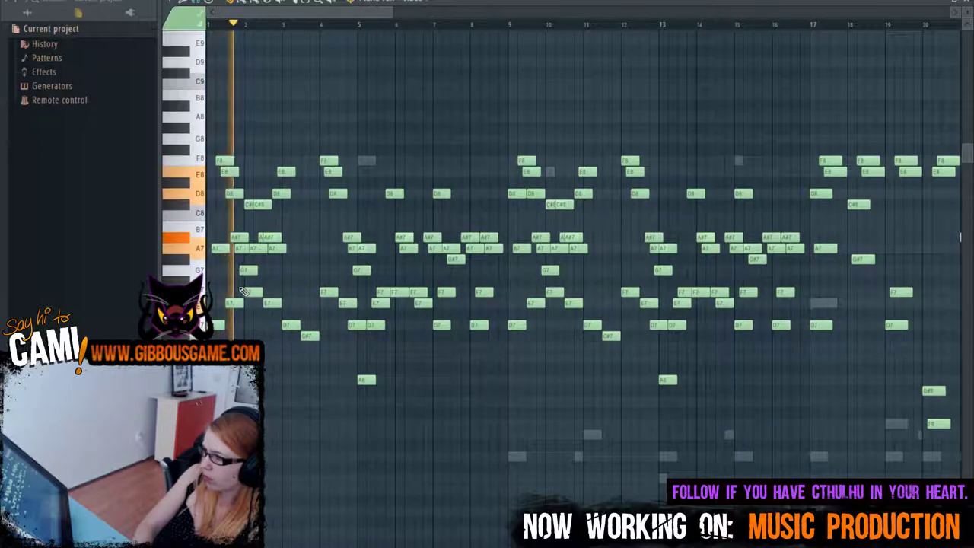
pyautogui.press('space')
pyautogui.press('space')
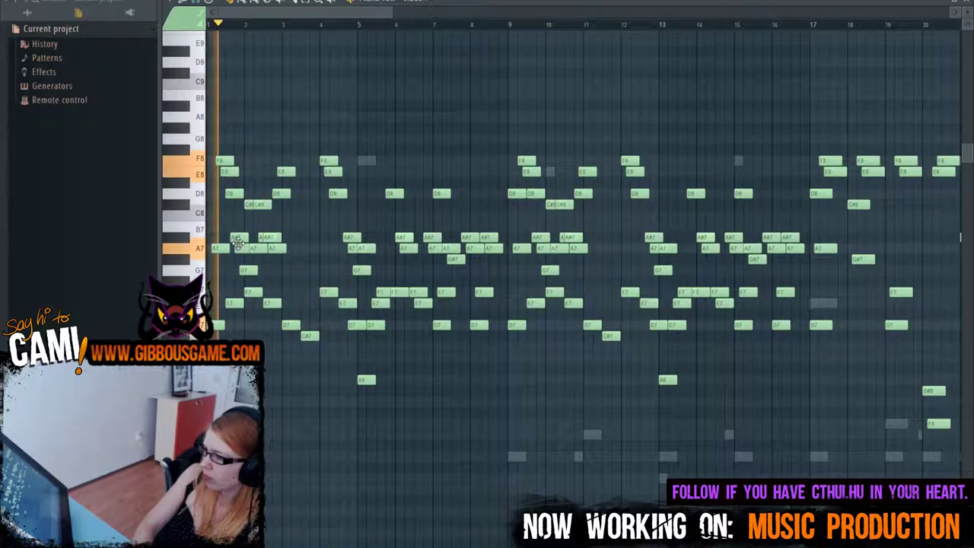
pyautogui.press('space')
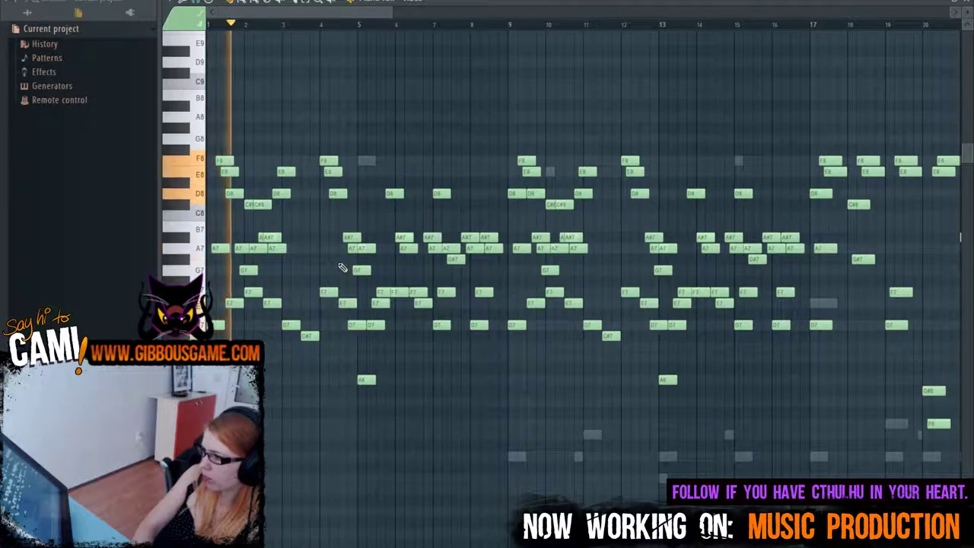
pyautogui.press('space')
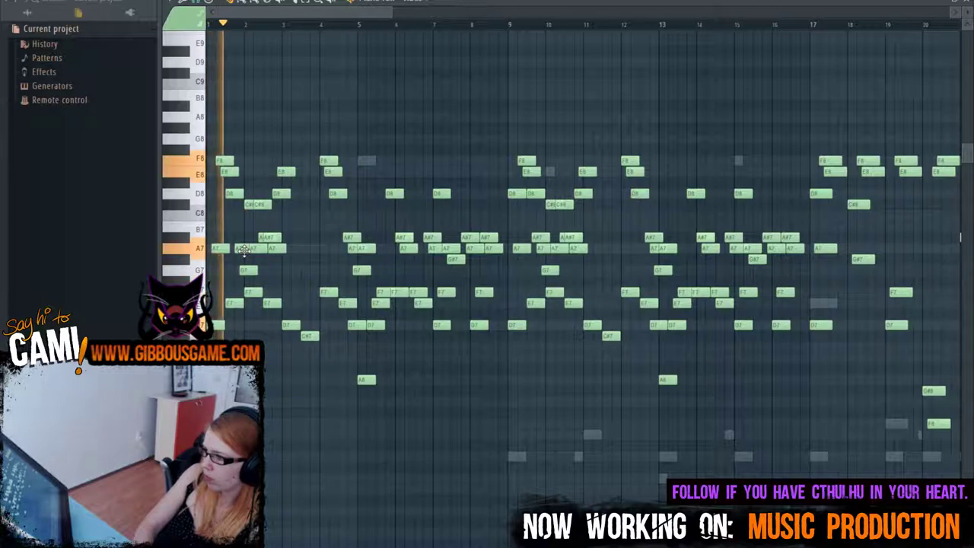
pyautogui.press('space')
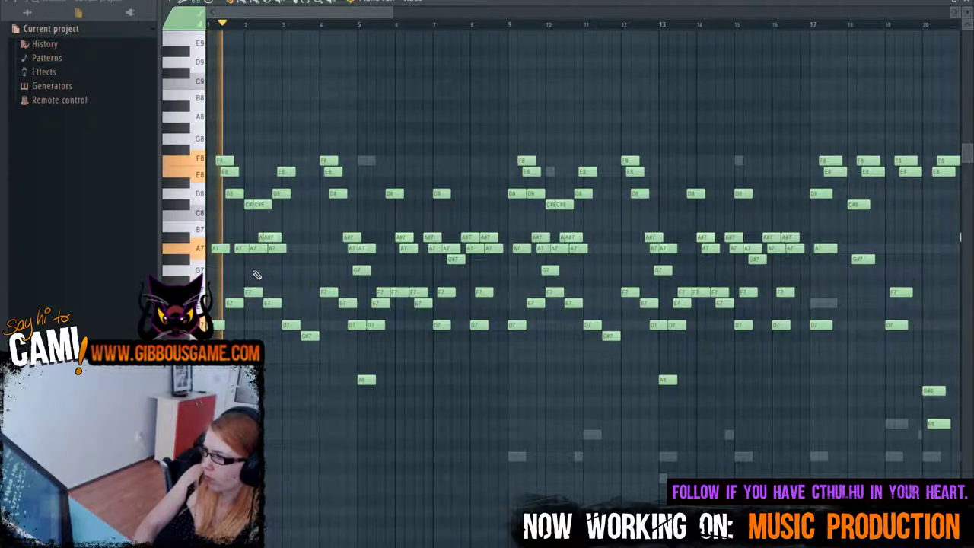
pyautogui.press('space')
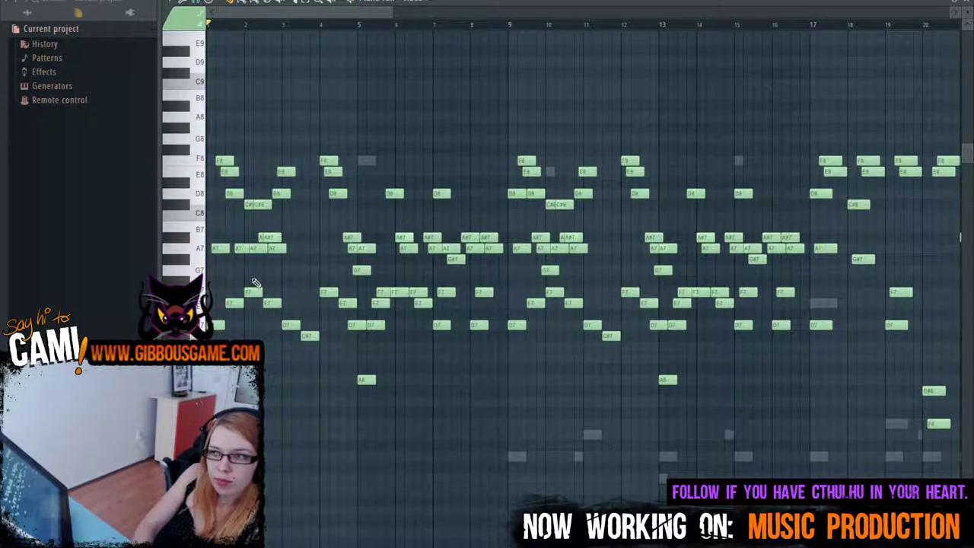
pyautogui.press('space')
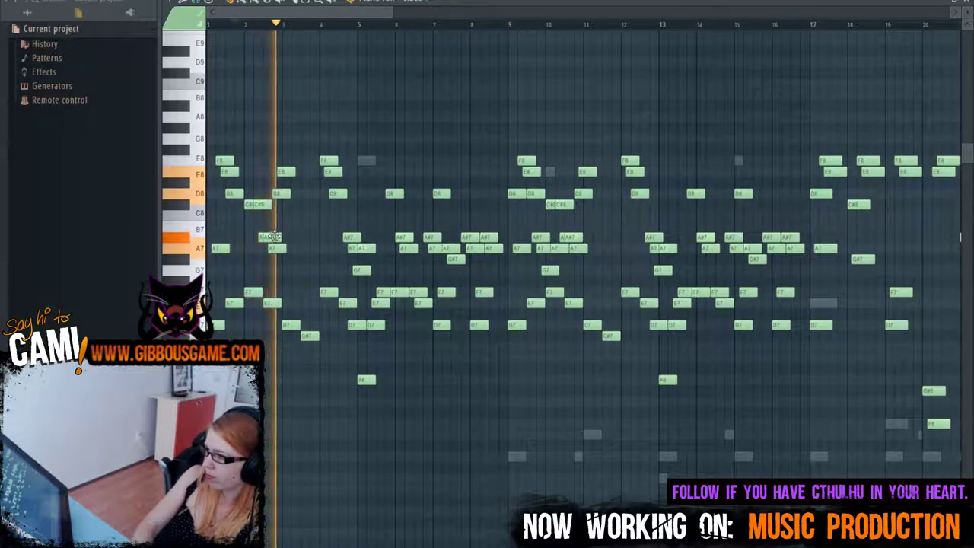
pyautogui.press('space')
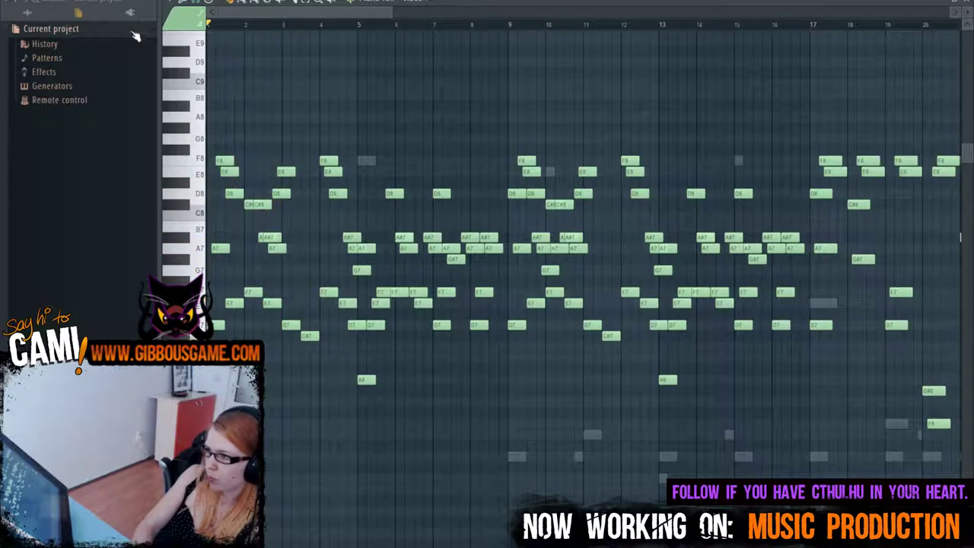
# Step: Try removing the A#7 note and the first A7 note near the end of bar 4 during playback
pyautogui.press('space')
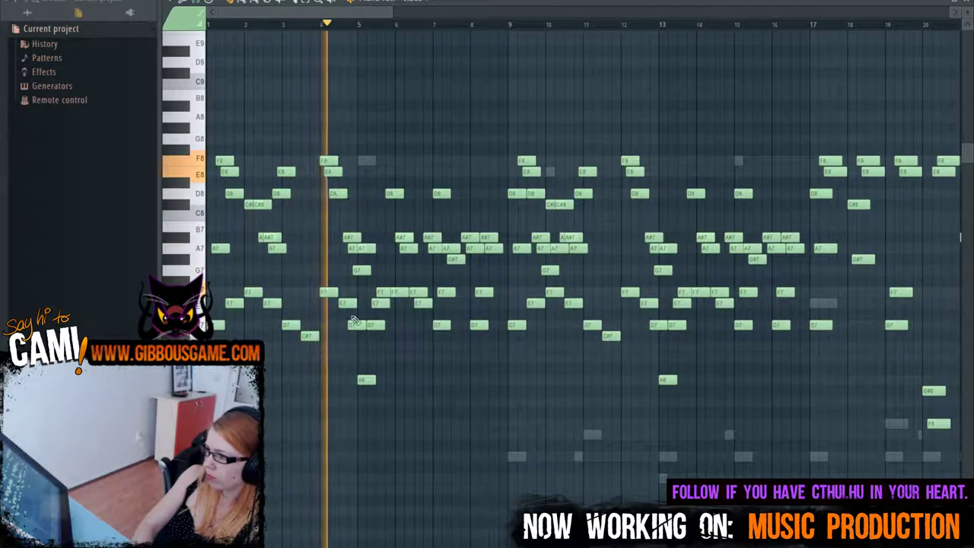
pyautogui.rightClick(353, 237)
pyautogui.rightClick(352, 248)
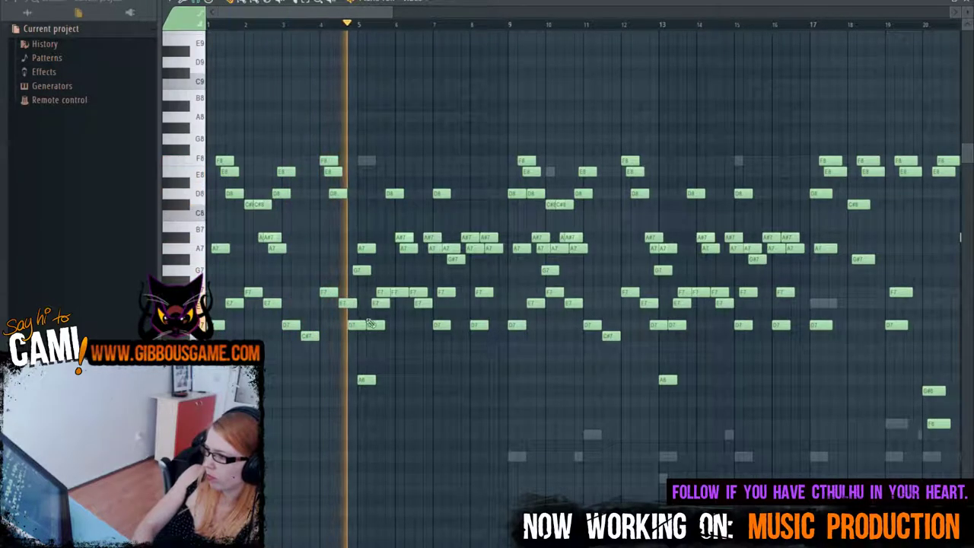
pyautogui.press('space')
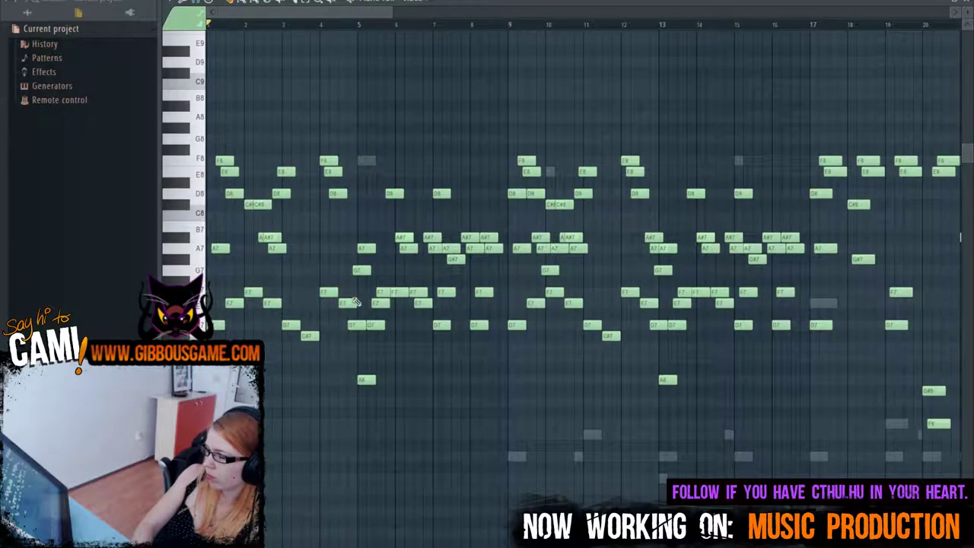
# Step: Try adding an A#7 note at the end of bar 1 and an A7 note in bar 2, auditioning the opening
pyautogui.press('space')
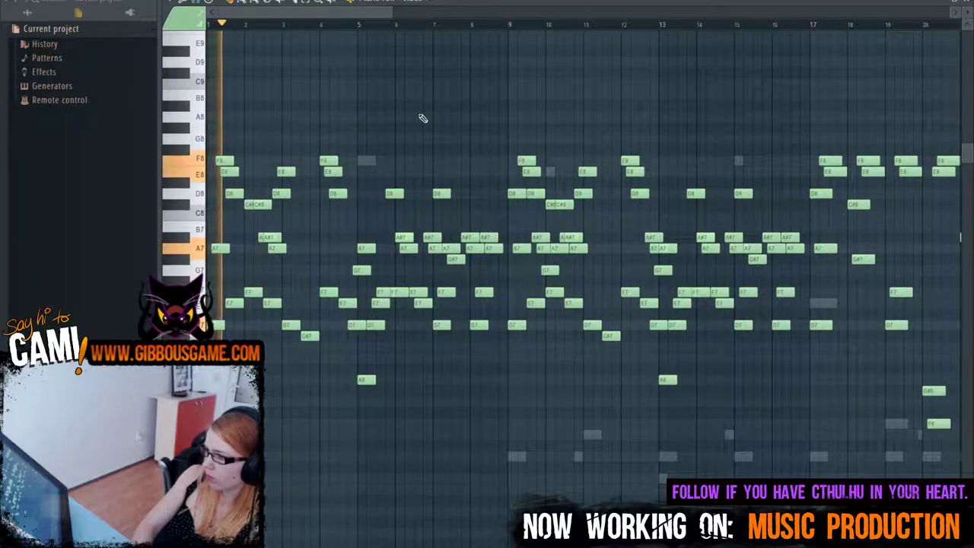
pyautogui.press('space')
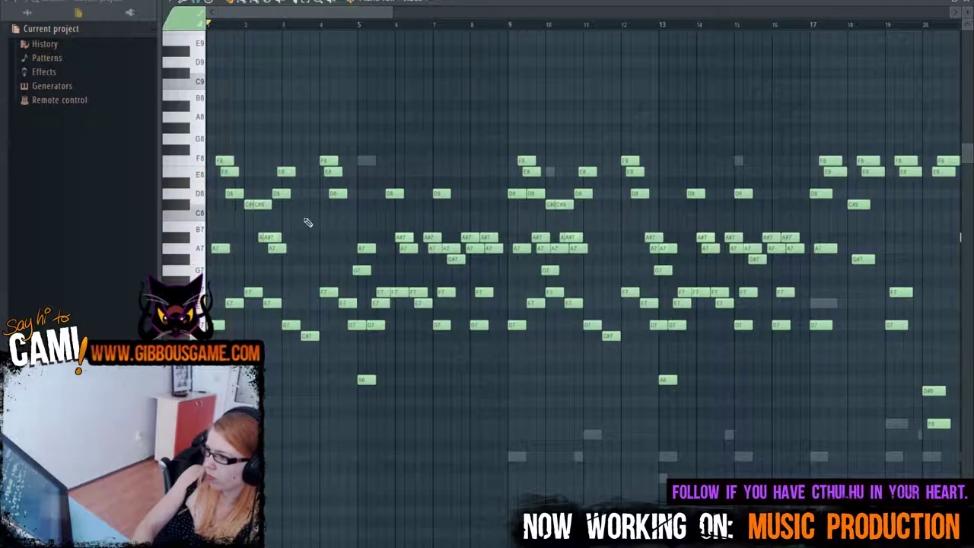
pyautogui.press('space')
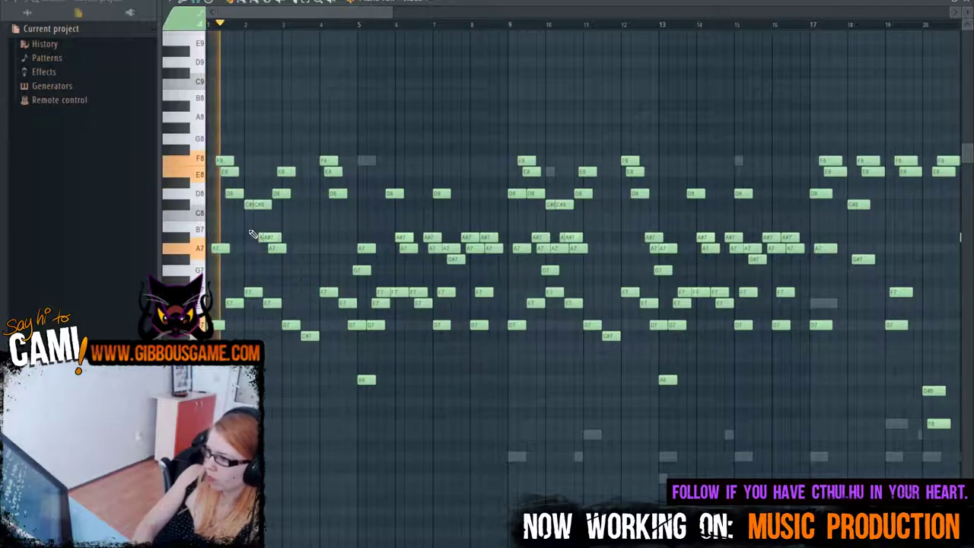
pyautogui.press('space')
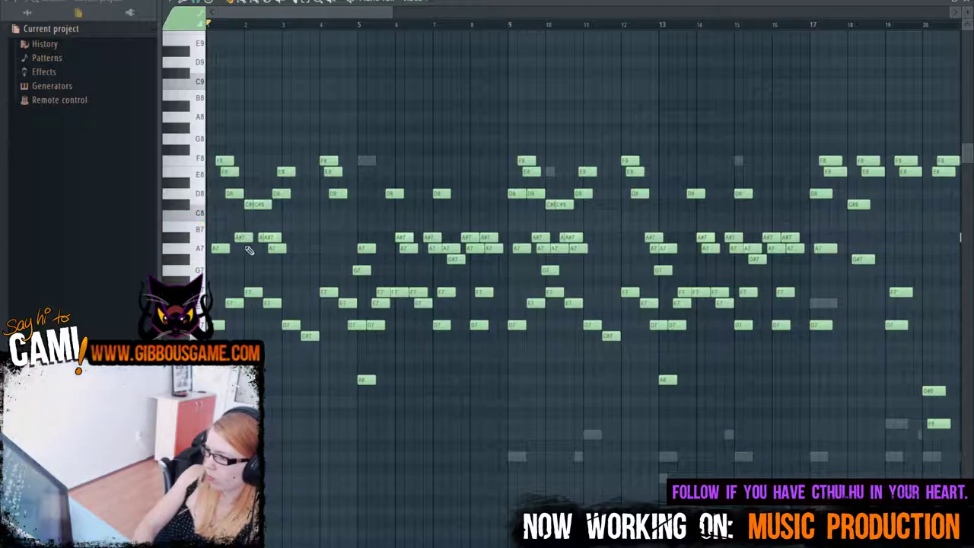
pyautogui.press('space')
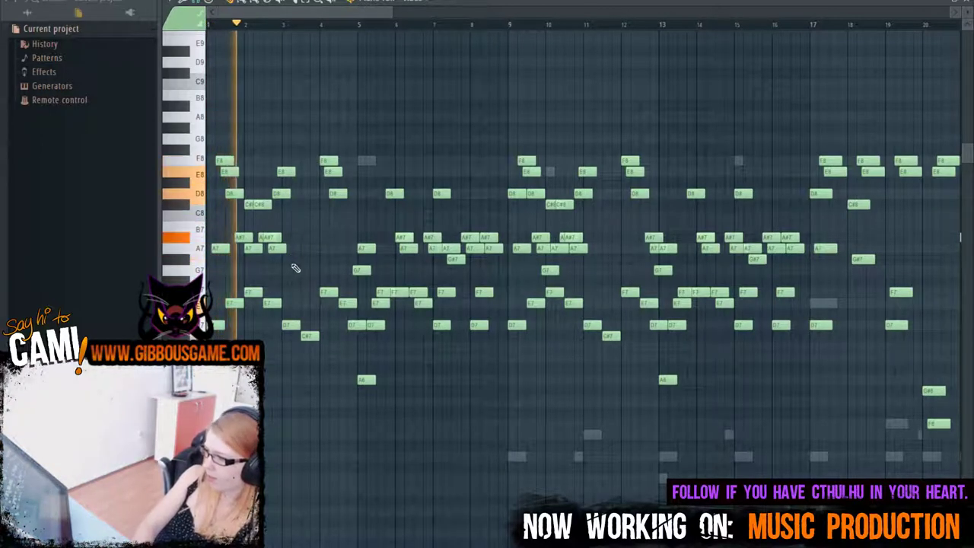
pyautogui.press('space')
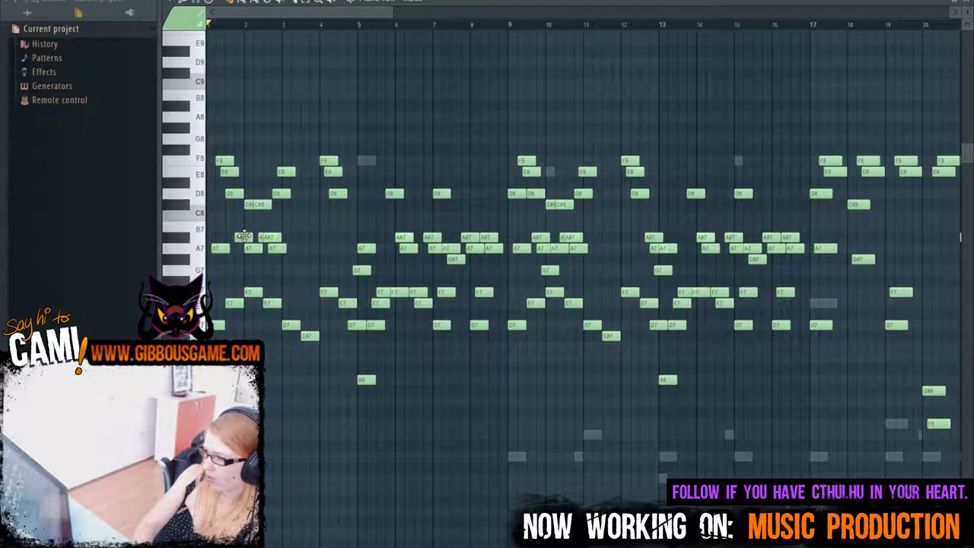
# Step: Undo the note deletions and additions in the opening bars and play the pattern from the start
pyautogui.rightClick(244, 236)
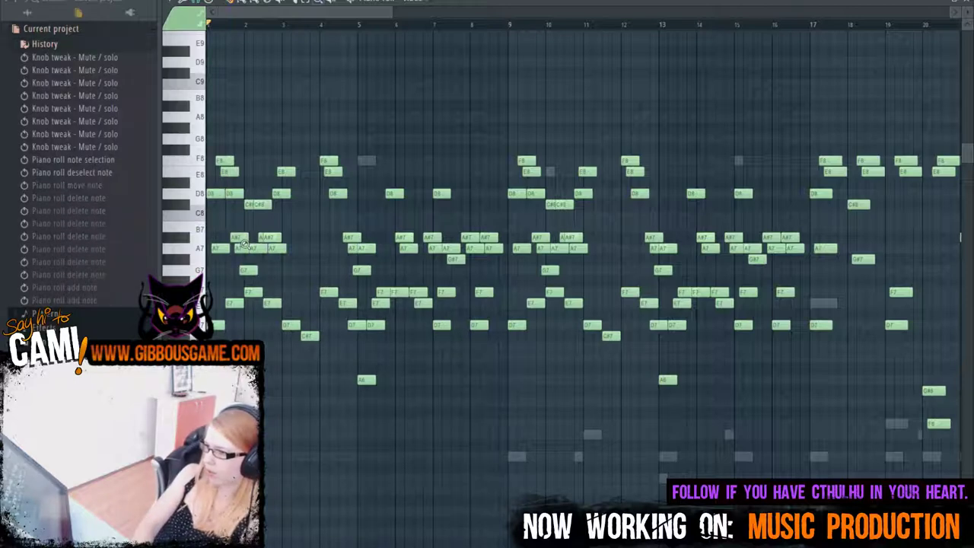
pyautogui.hotkey('ctrl', 'alt', 'z')
pyautogui.hotkey('ctrl', 'alt', 'z')
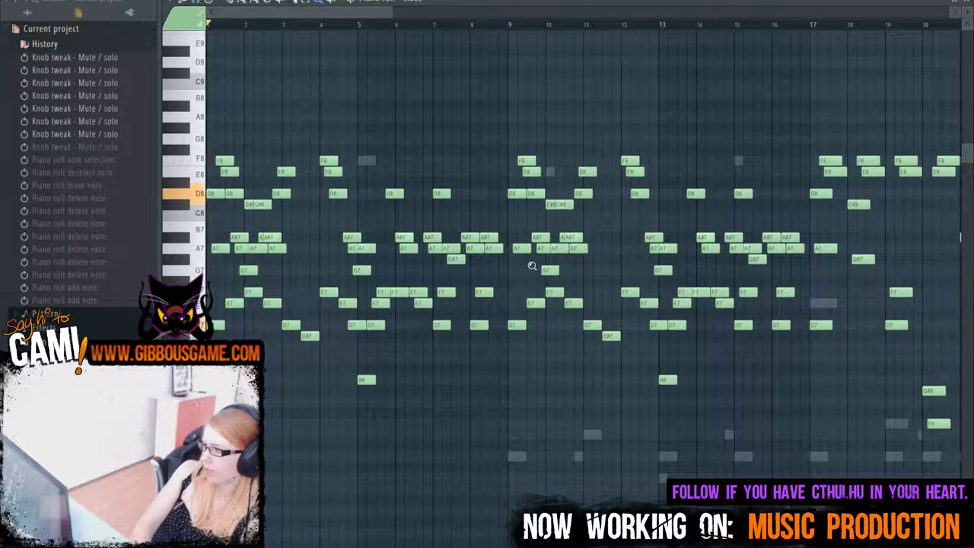
pyautogui.press('space')
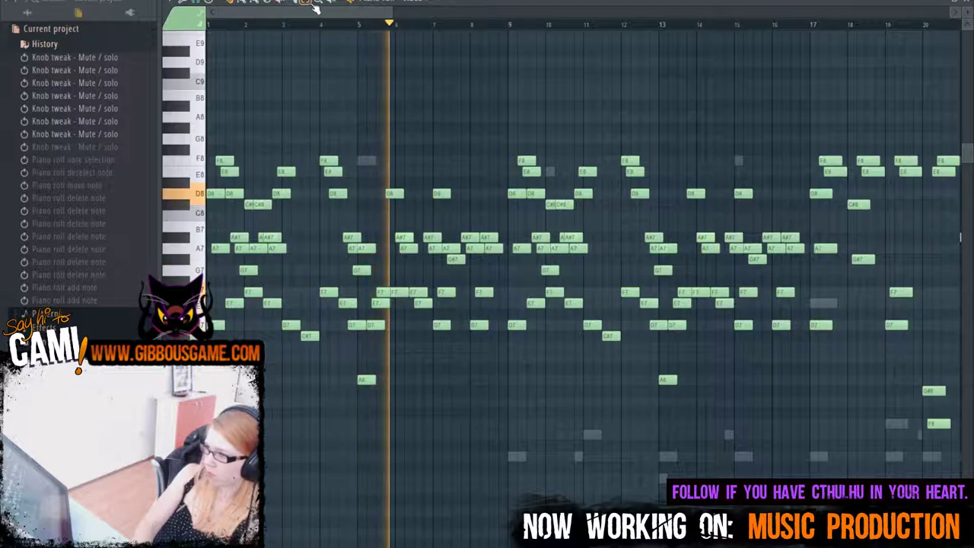
pyautogui.press('space')
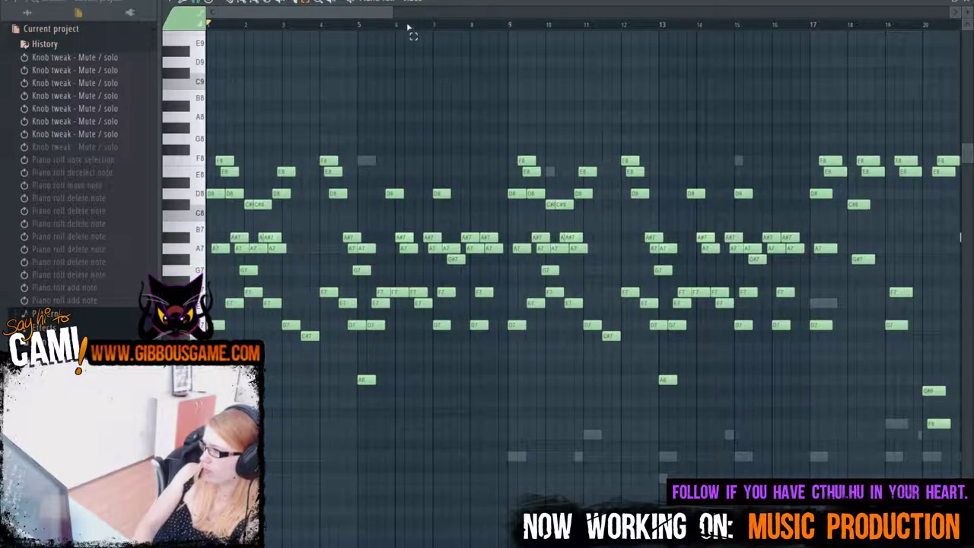
# Step: Try moving the notes from G#7 downward in bars 1 to 16 one octave lower, audition it, and undo the move
pyautogui.moveTo(391, 14); pyautogui.dragTo(525, 30)
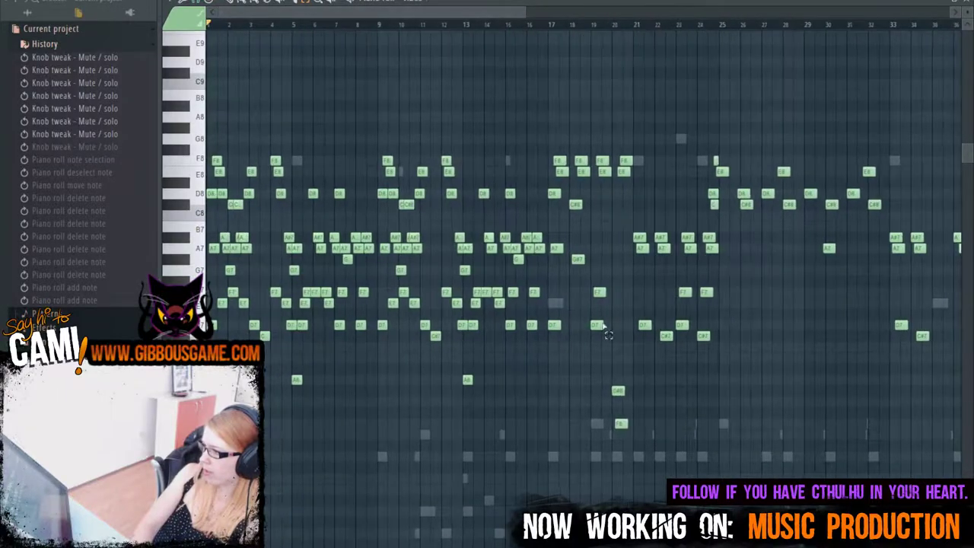
pyautogui.moveTo(531, 455); pyautogui.dragTo(425, 451)
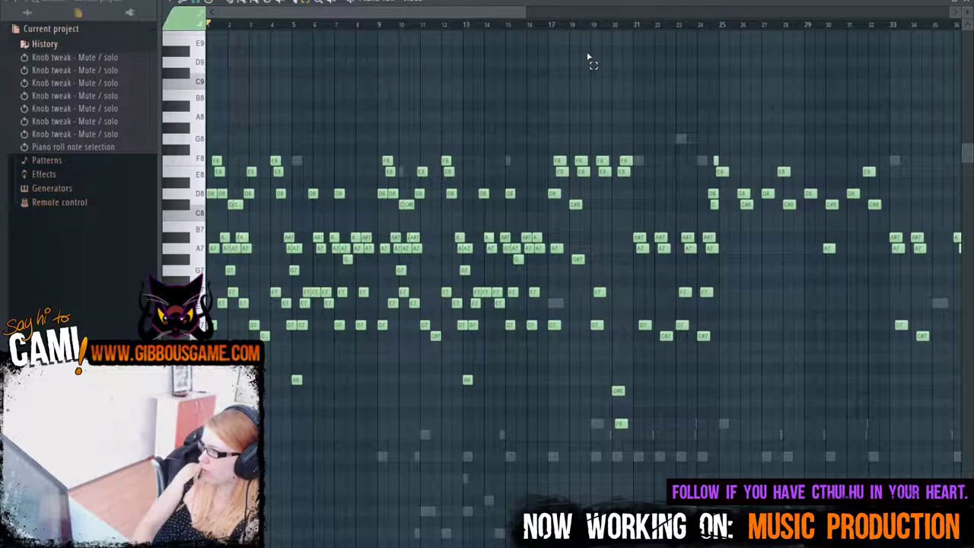
pyautogui.moveTo(514, 499); pyautogui.dragTo(507, 422)
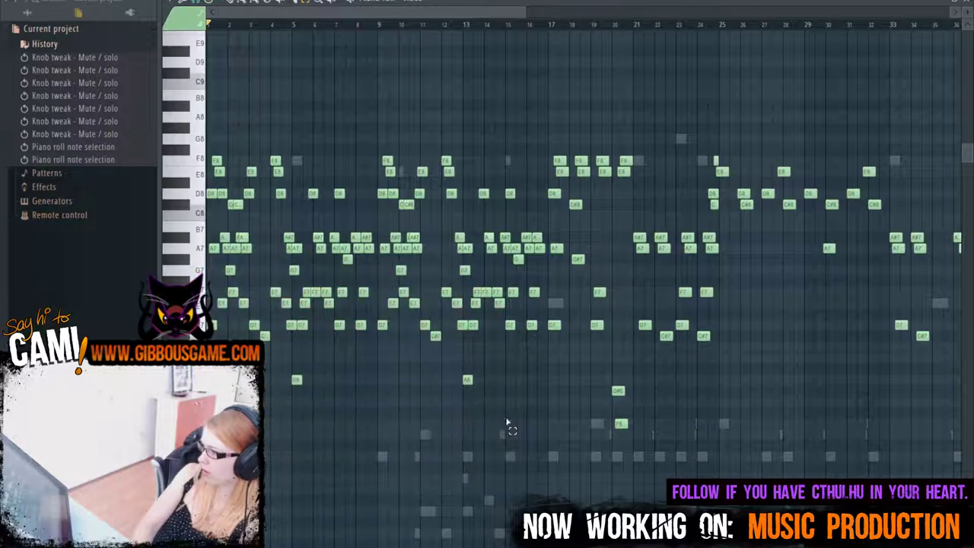
pyautogui.moveTo(530, 460); pyautogui.dragTo(80, 265)
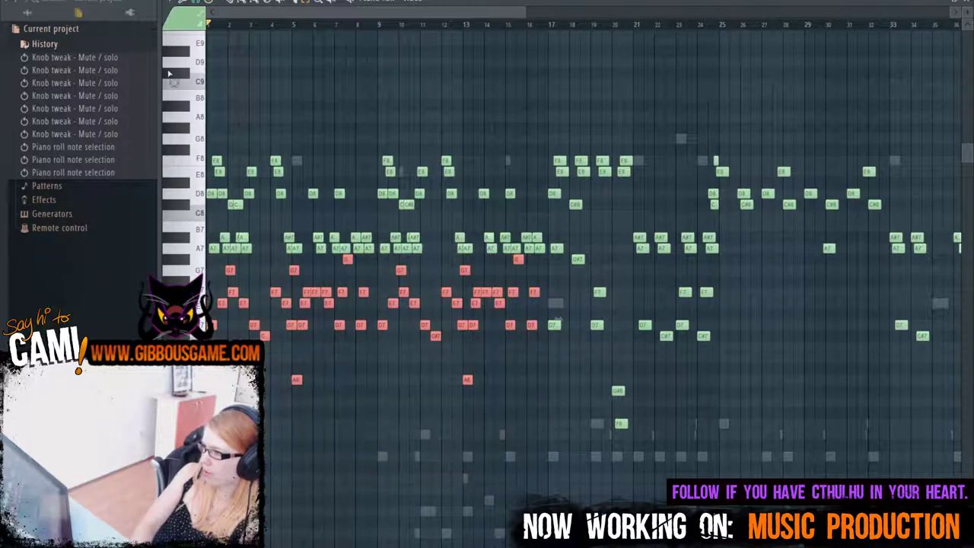
pyautogui.moveTo(205, 325); pyautogui.dragTo(205, 456)
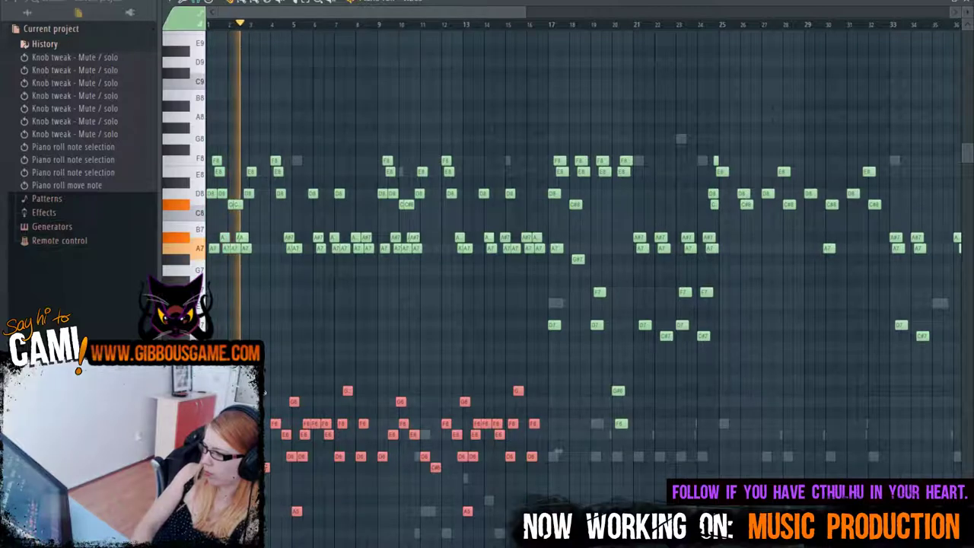
pyautogui.press('space')
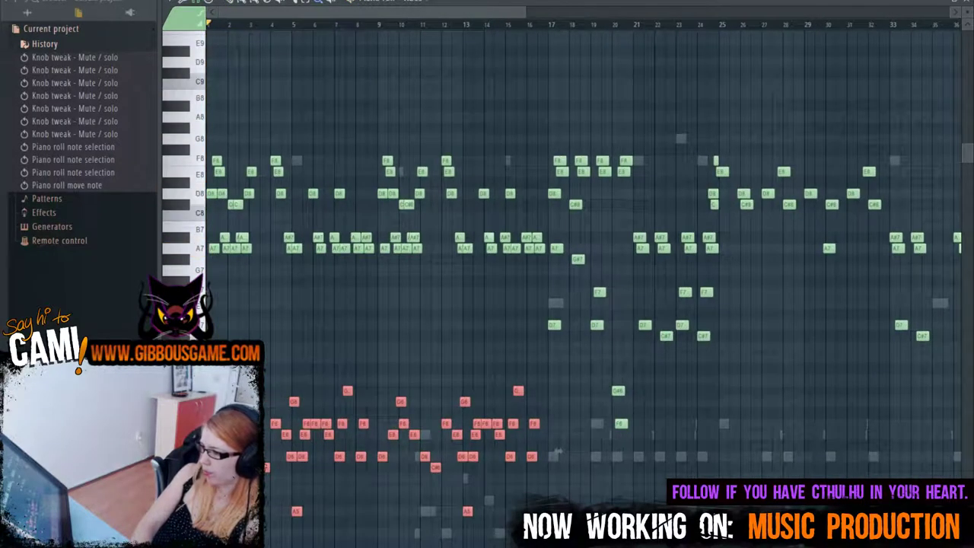
pyautogui.hotkey('ctrl', 'z')
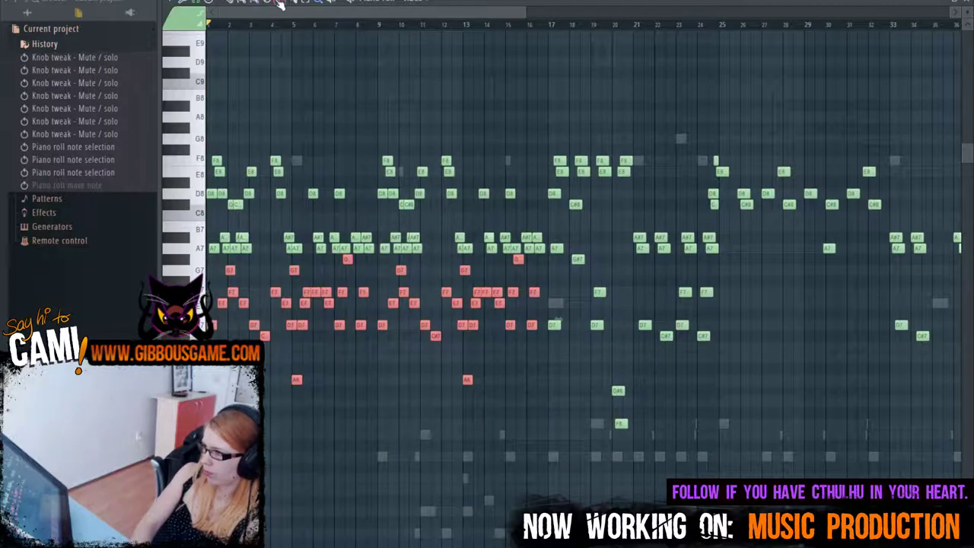
# Step: Move the notes from F7 downward in bars 1 to 16 one octave lower, and set the lower bar 17 note to E7
pyautogui.moveTo(564, 405); pyautogui.dragTo(207, 288)
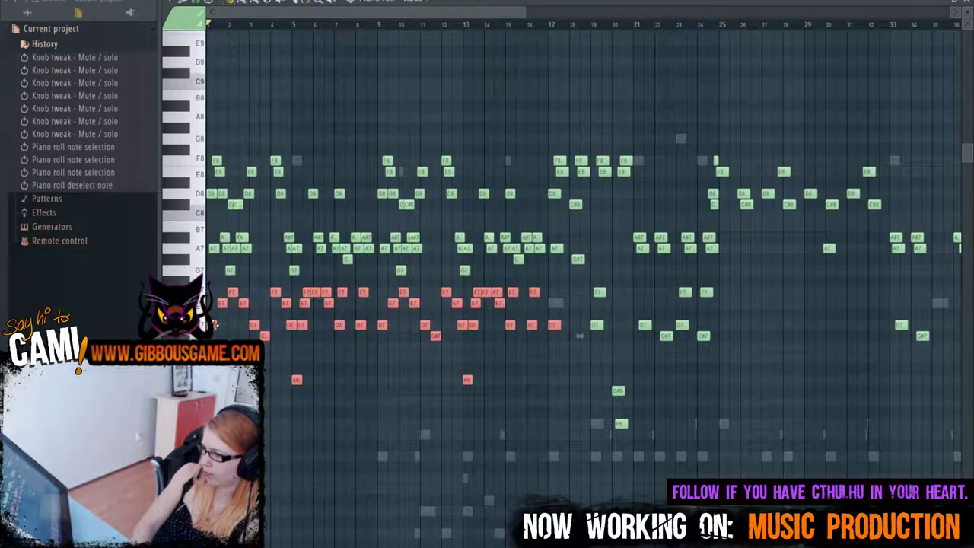
pyautogui.hotkey('ctrl', 'Down')
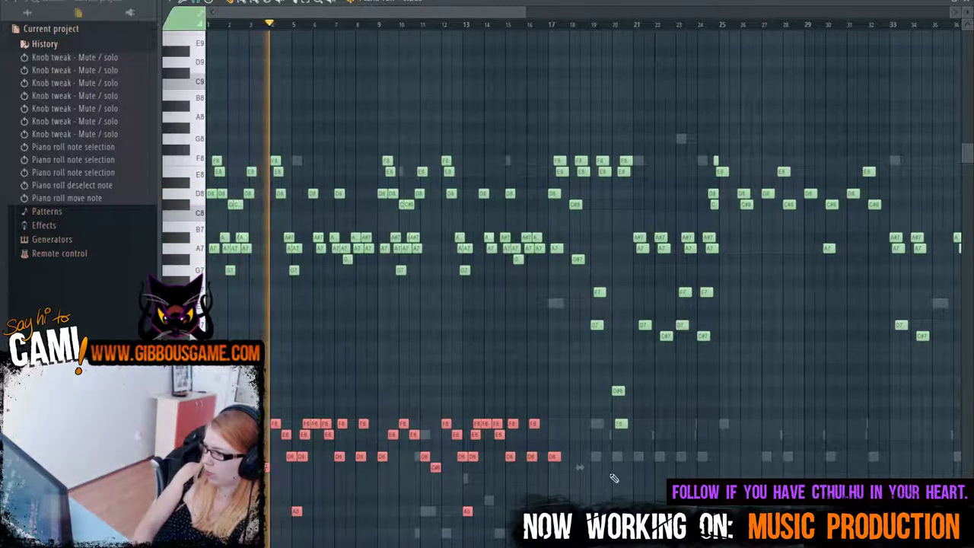
pyautogui.click(554, 454)
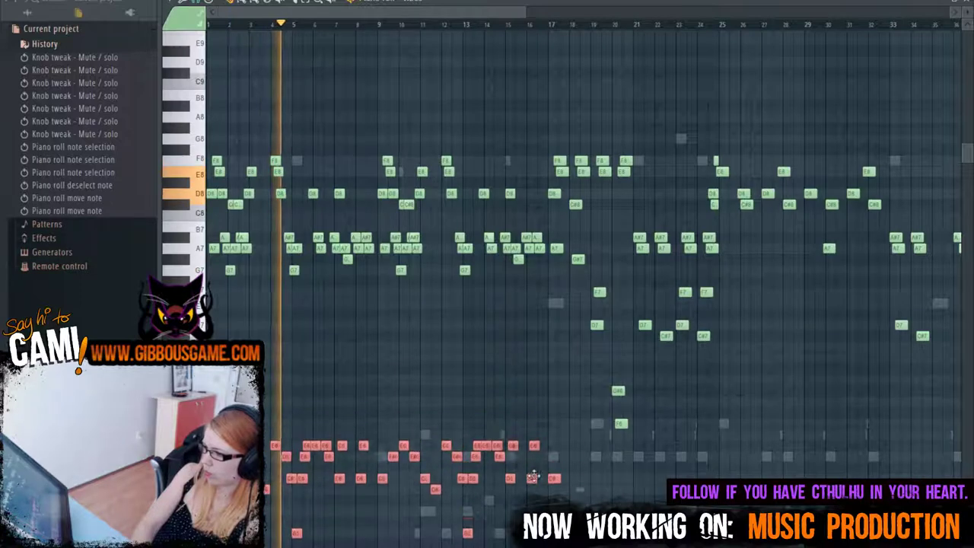
pyautogui.click(536, 444)
pyautogui.moveTo(554, 456); pyautogui.dragTo(558, 302)
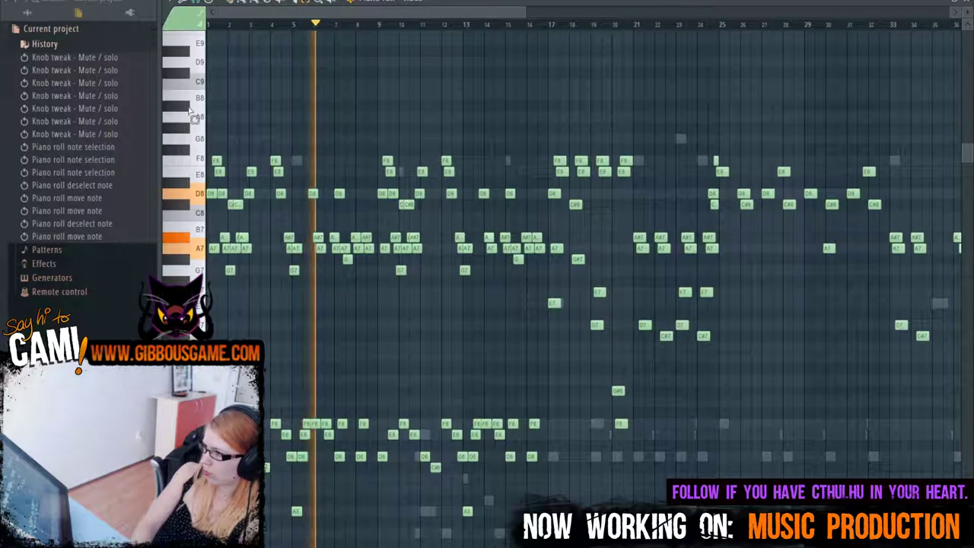
# Step: Try moving the C#8 to F8 notes in bars 1 to 16 one octave higher, audition them, and move them back
pyautogui.moveTo(210, 136); pyautogui.dragTo(541, 218)
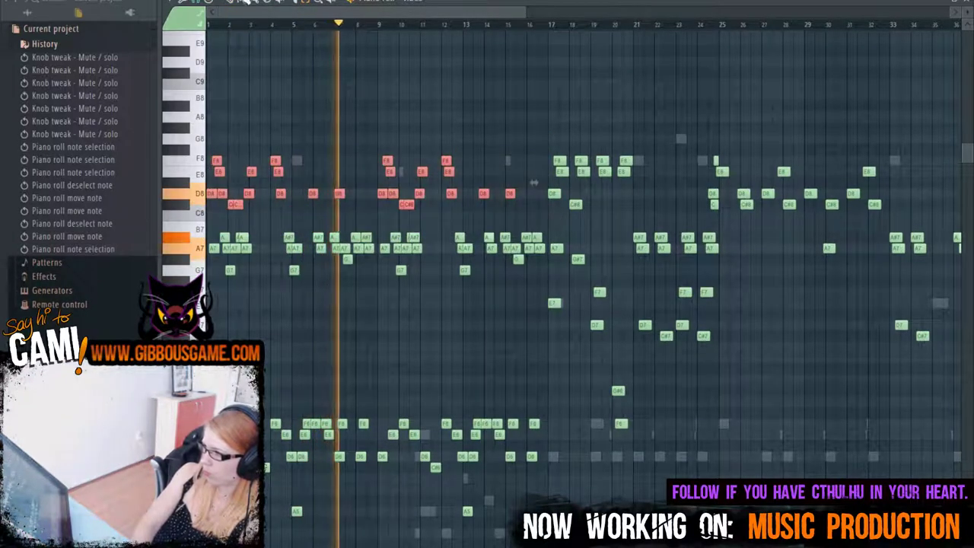
pyautogui.scroll(3, 563, 289)
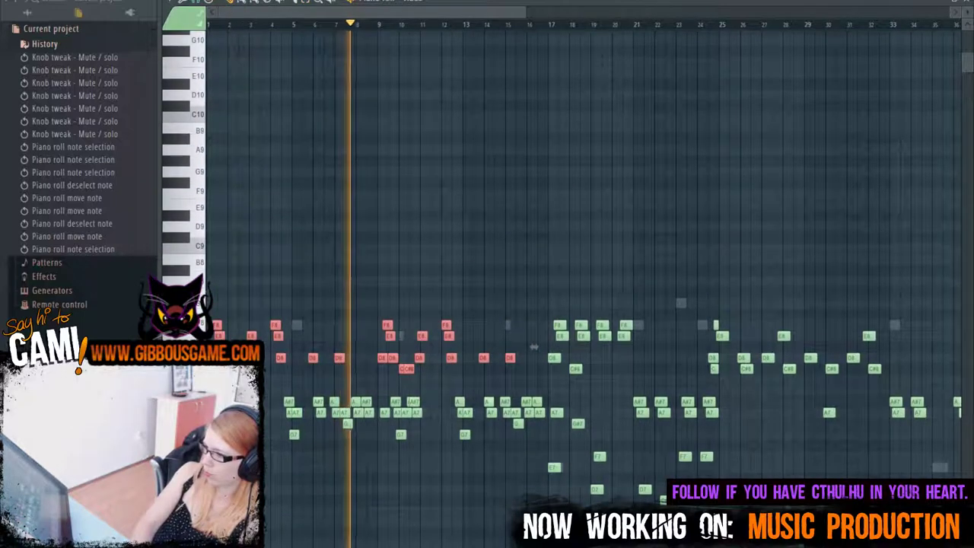
pyautogui.hotkey('shift', 'Up')
pyautogui.hotkey('shift', 'Up')
pyautogui.hotkey('shift', 'Up')
pyautogui.hotkey('shift', 'Up')
pyautogui.hotkey('ctrl', 'Up')
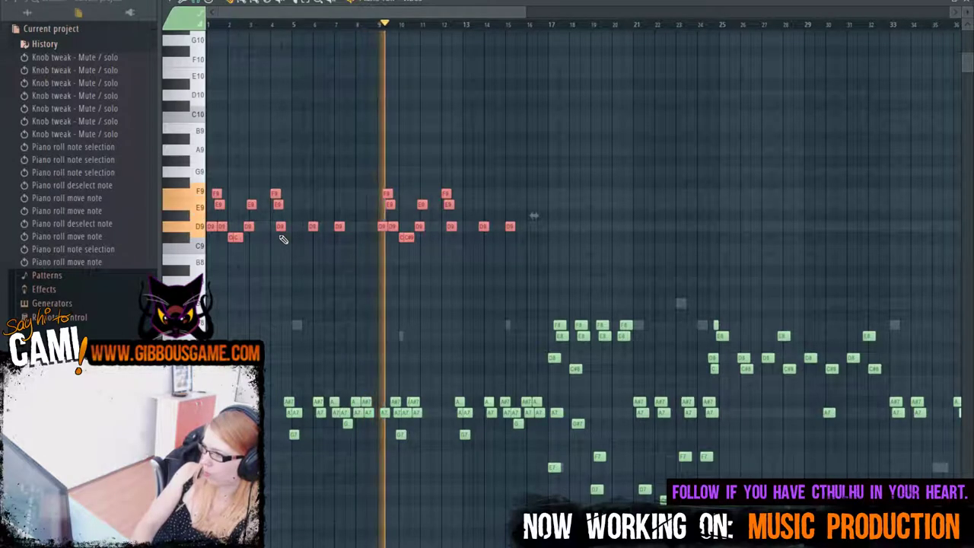
pyautogui.press('space')
pyautogui.click(211, 230)
pyautogui.moveTo(210, 226); pyautogui.dragTo(210, 357)
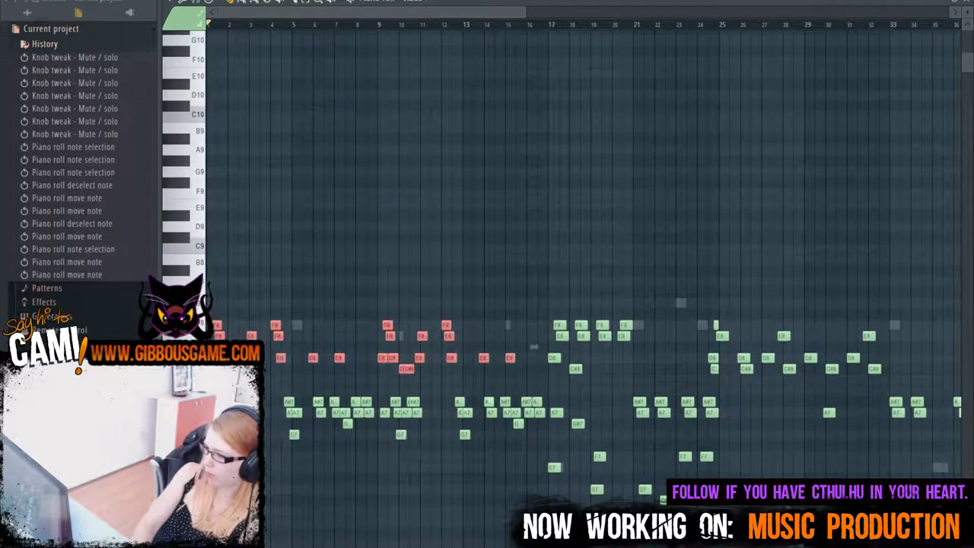
pyautogui.scroll(-3, 211, 357)
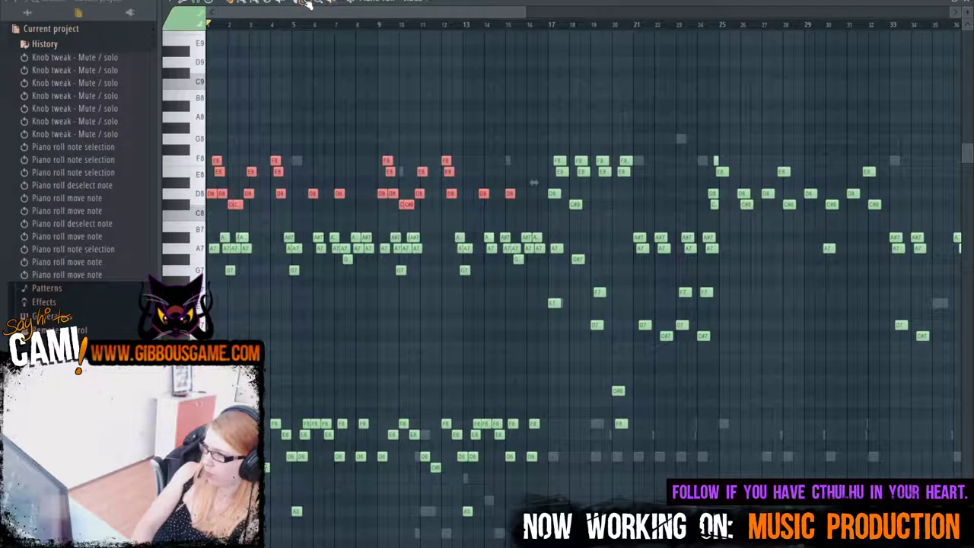
# Step: Try moving the G7 to A#7 notes in bars 1 to 16 one octave lower and audition the opening
pyautogui.moveTo(544, 304); pyautogui.dragTo(206, 232)
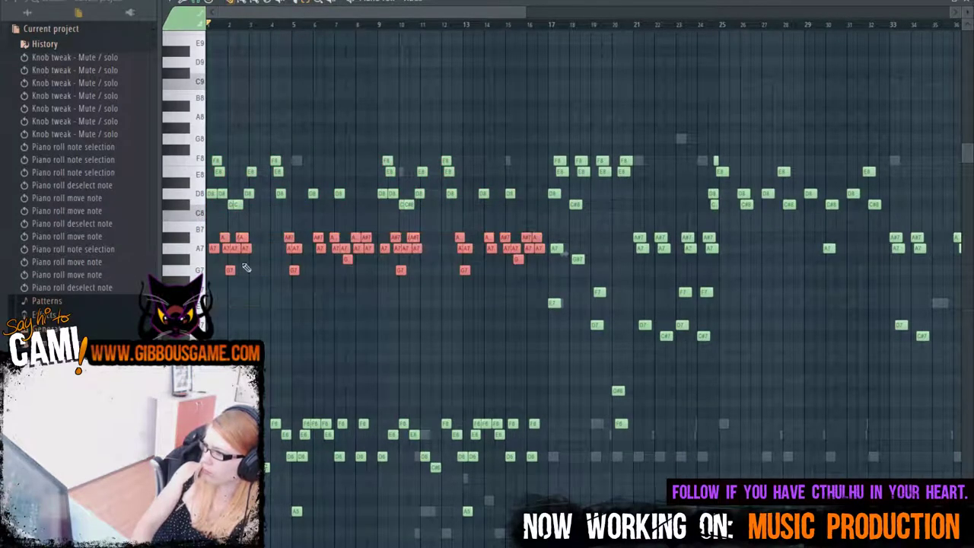
pyautogui.moveTo(564, 253); pyautogui.dragTo(563, 385)
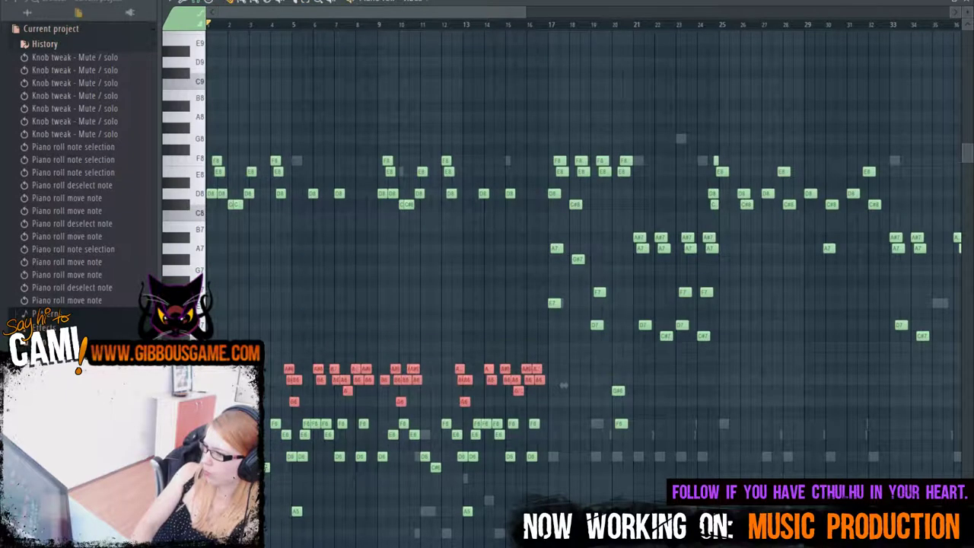
pyautogui.press('space')
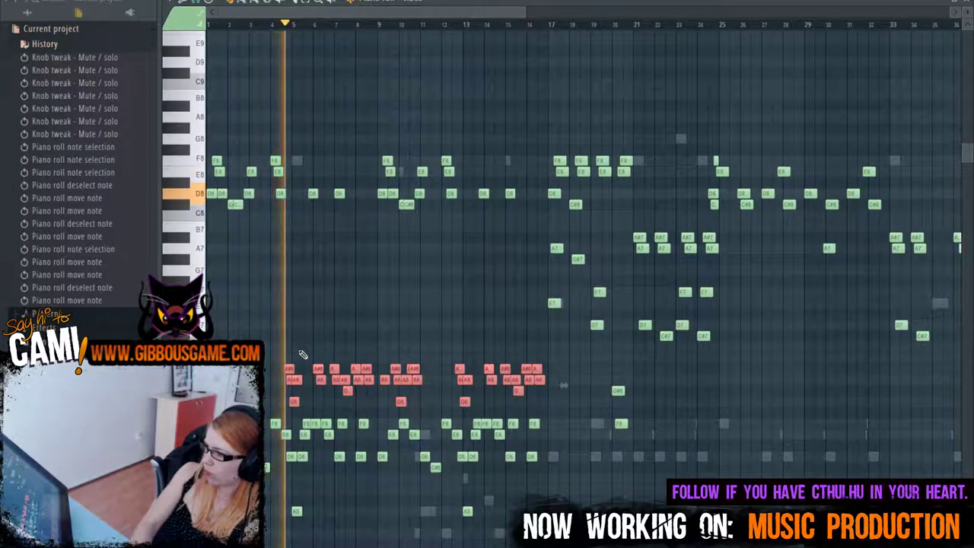
pyautogui.press('space')
# Step: Try raising single notes in bar 1 back to A#7 and A7 during auditions, and undo back through the octave move
pyautogui.click(315, 338)
pyautogui.click(319, 336)
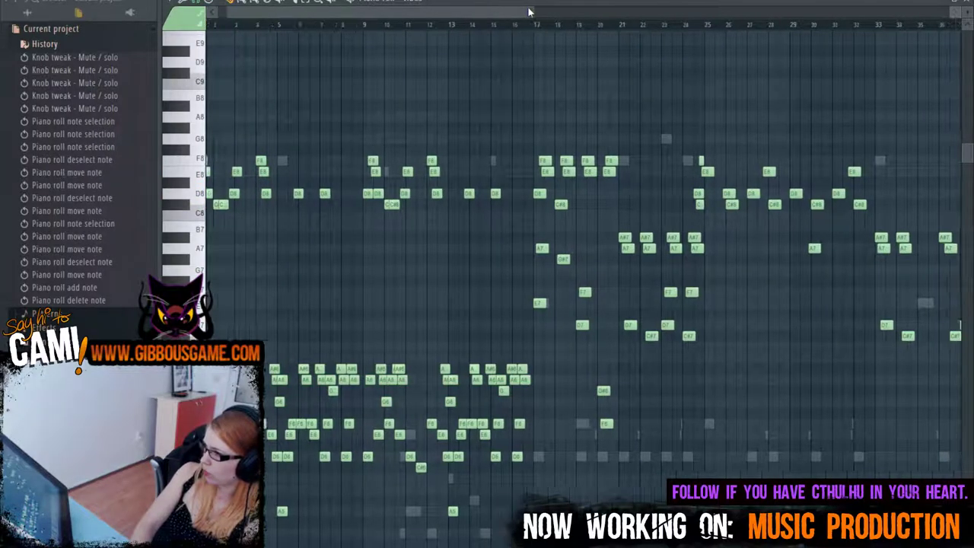
pyautogui.moveTo(531, 21); pyautogui.dragTo(359, 13)
pyautogui.press('Up')
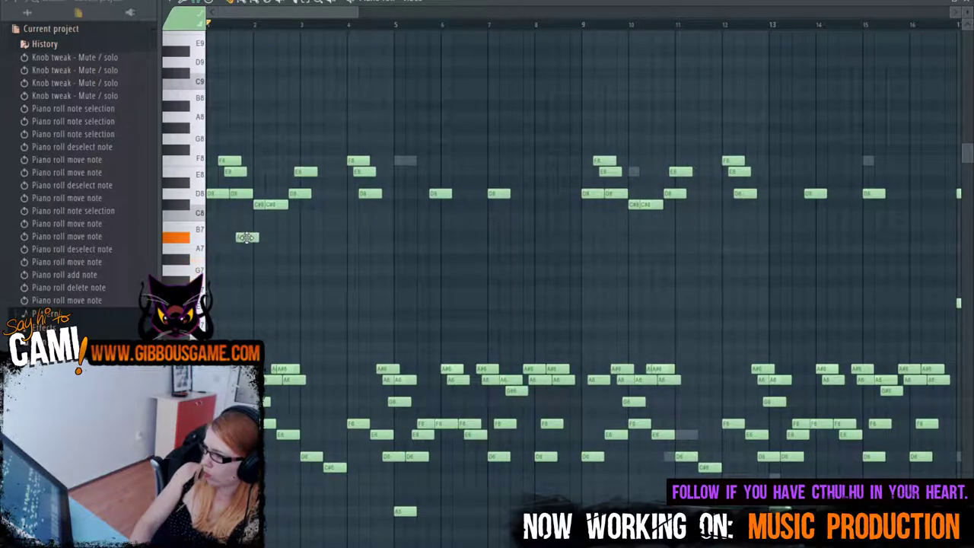
pyautogui.press('space')
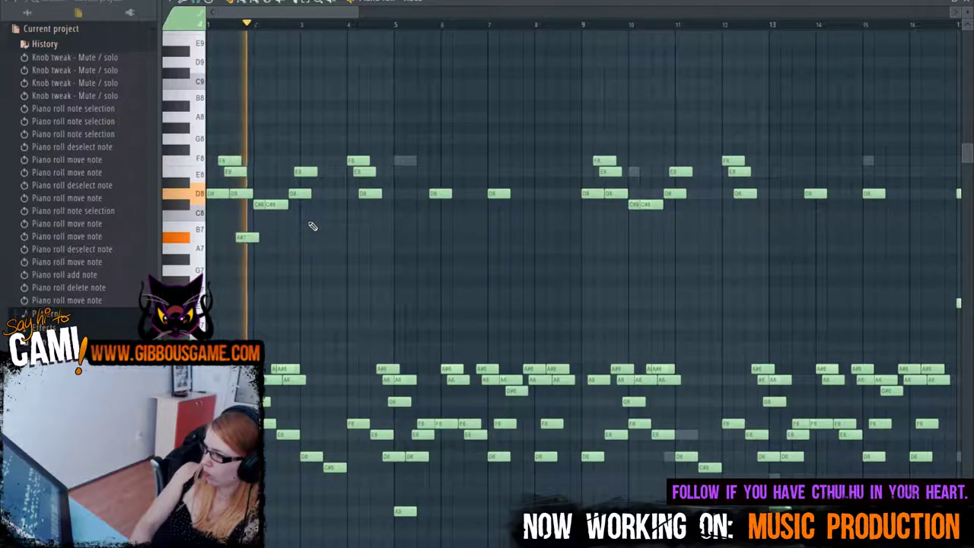
pyautogui.press('space')
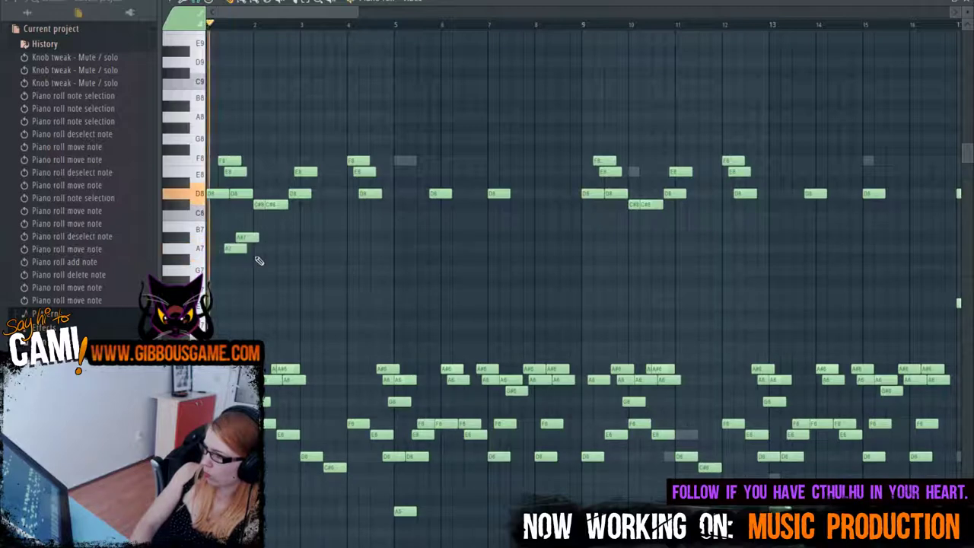
pyautogui.press('space')
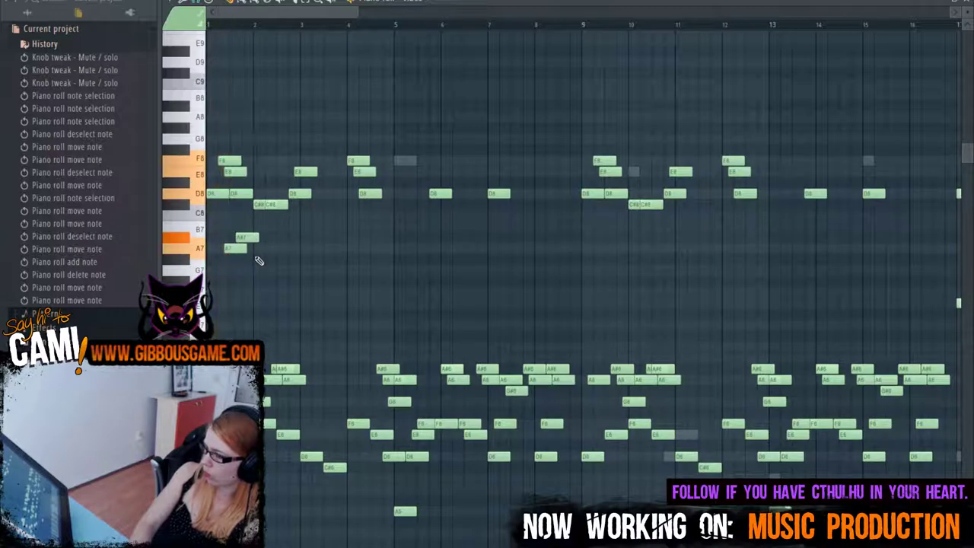
pyautogui.press('space')
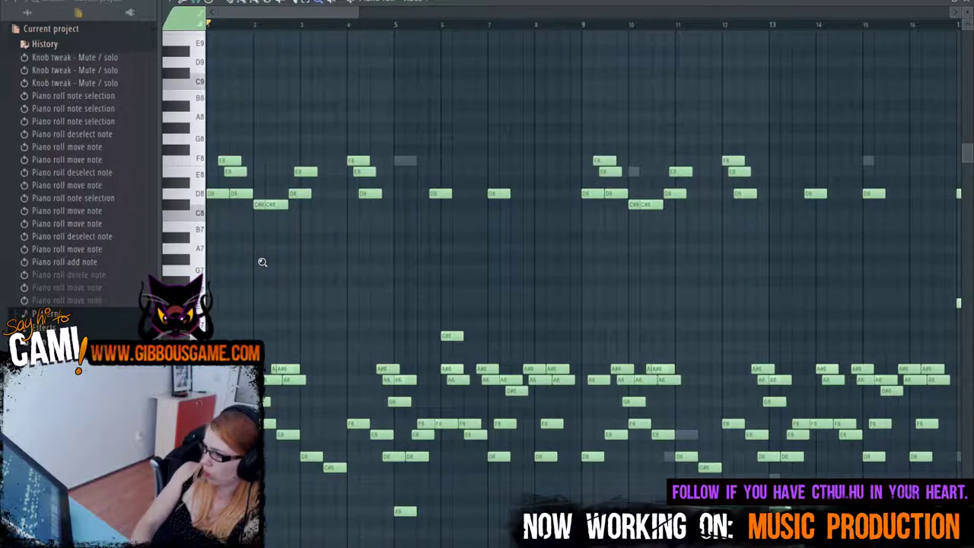
pyautogui.hotkey('ctrl', 'z')
pyautogui.hotkey('ctrl', 'z')
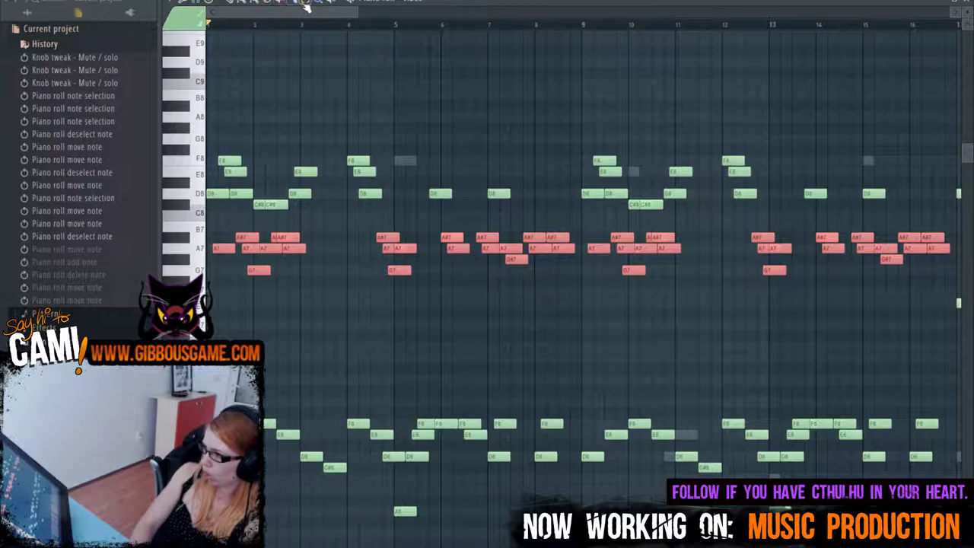
# Step: Try moving only the G7 and G#7 notes in bars 1 to 16 one octave lower and audition the result
pyautogui.moveTo(699, 299); pyautogui.dragTo(680, 307)
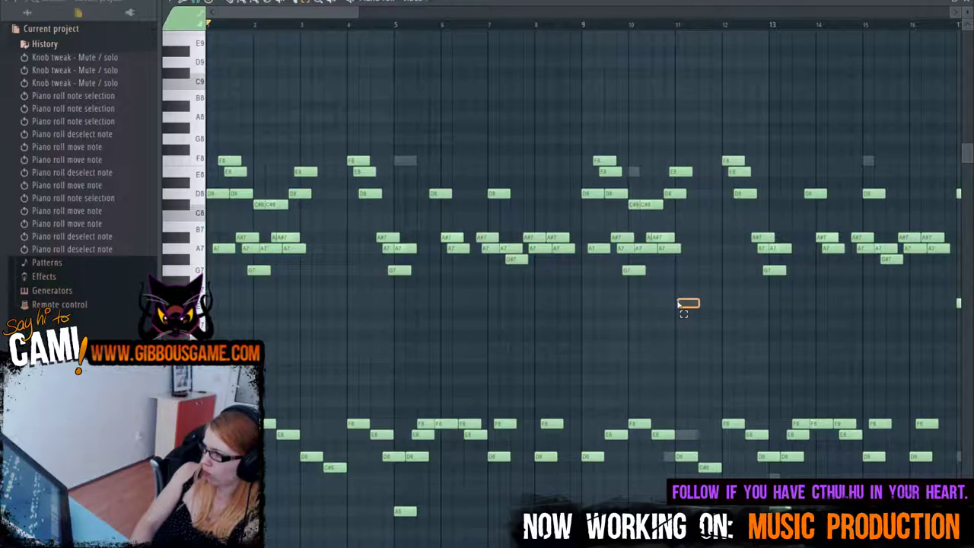
pyautogui.moveTo(788, 306); pyautogui.dragTo(191, 254)
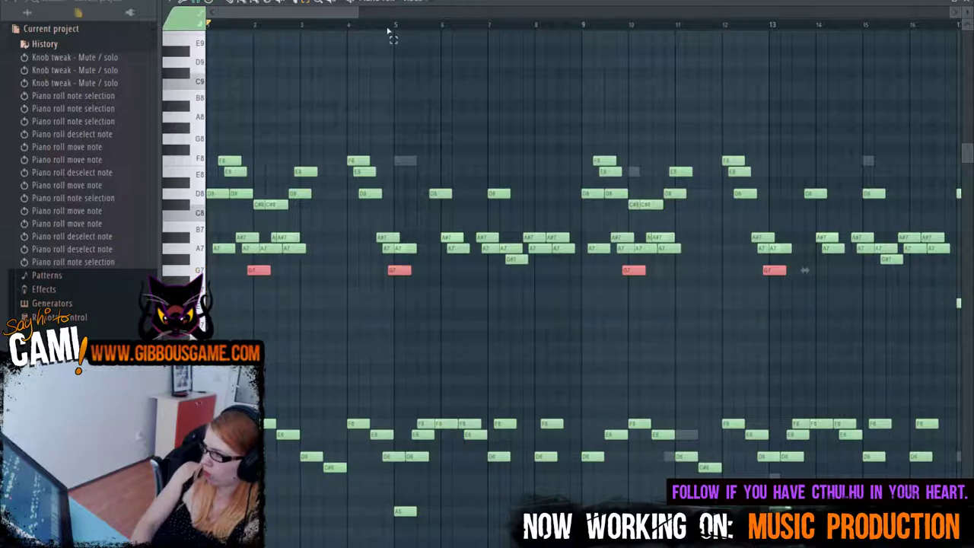
pyautogui.moveTo(364, 19); pyautogui.dragTo(459, 114)
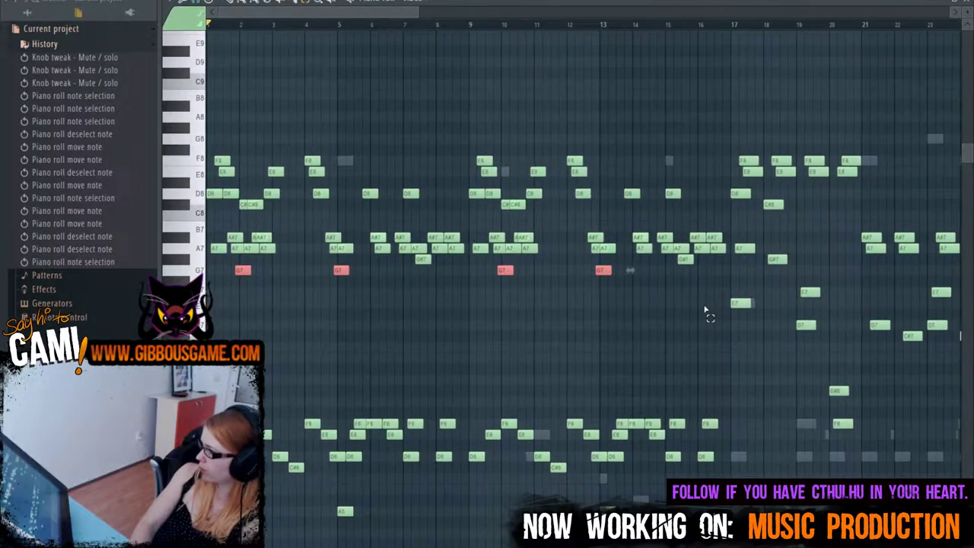
pyautogui.moveTo(704, 317); pyautogui.dragTo(161, 259)
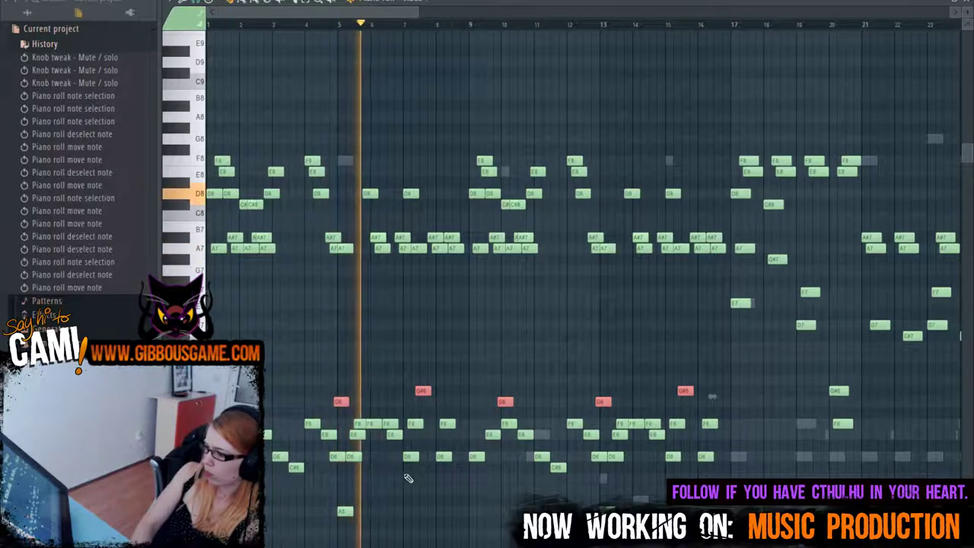
pyautogui.press('space')
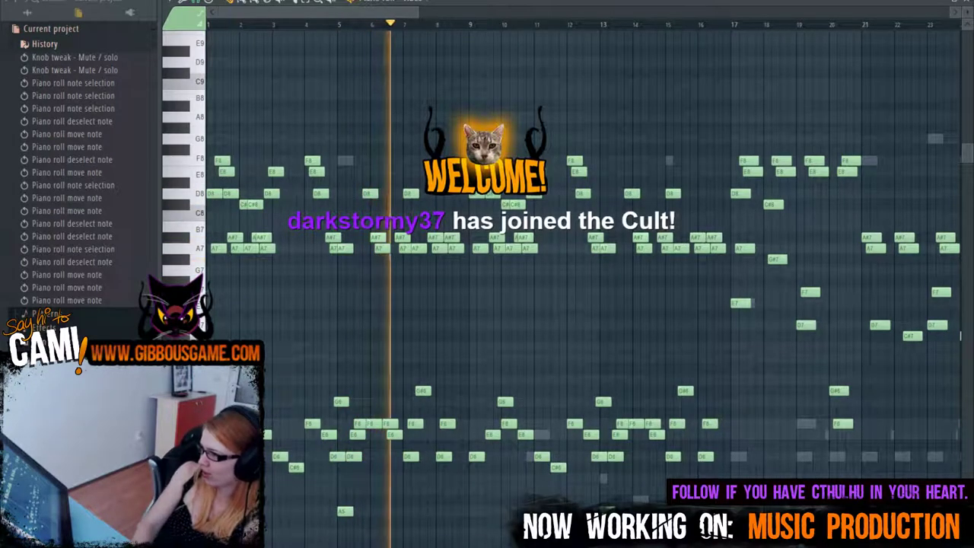
# Step: Audition bars 1 to 16, trying A6 in bar 7, and return the notes in bars 7 and 15 to G#7
pyautogui.moveTo(418, 13); pyautogui.dragTo(450, 41)
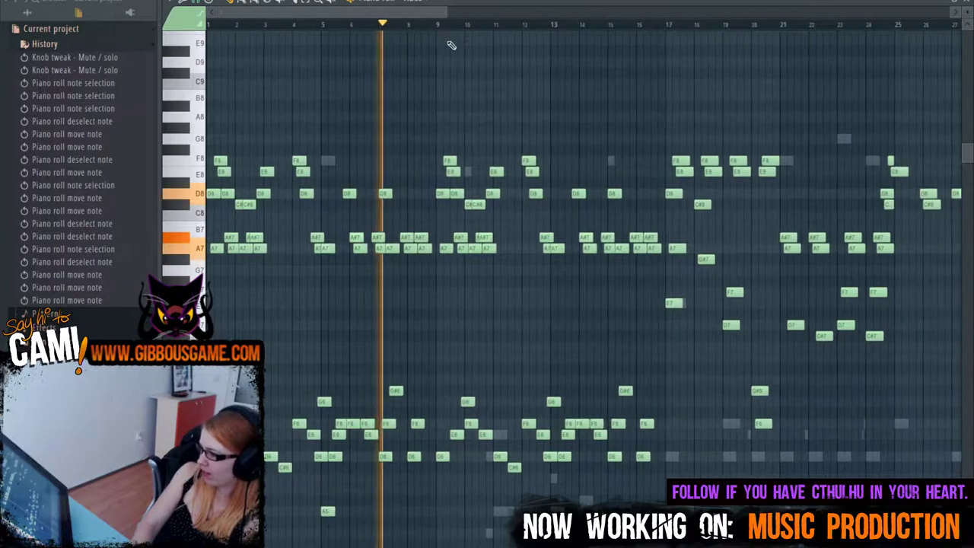
pyautogui.press('space')
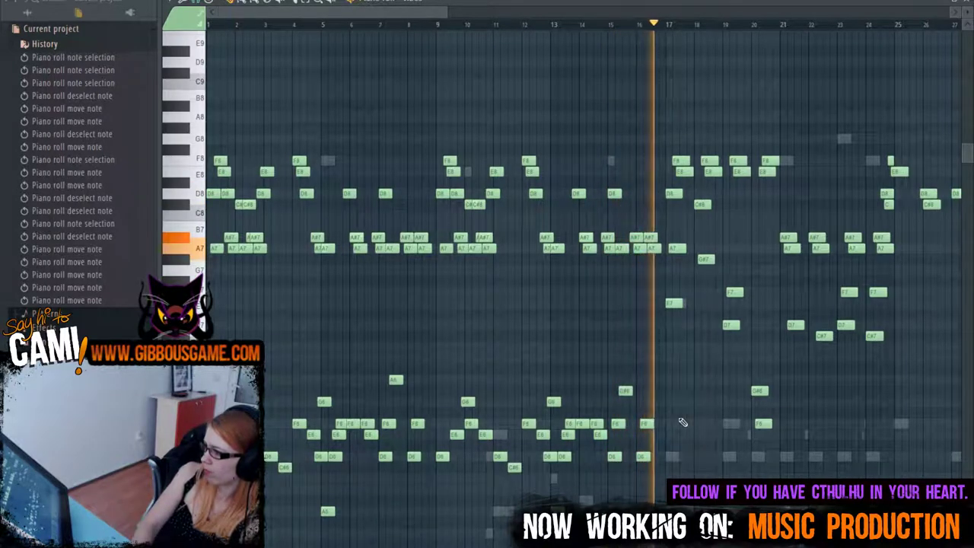
pyautogui.press('space')
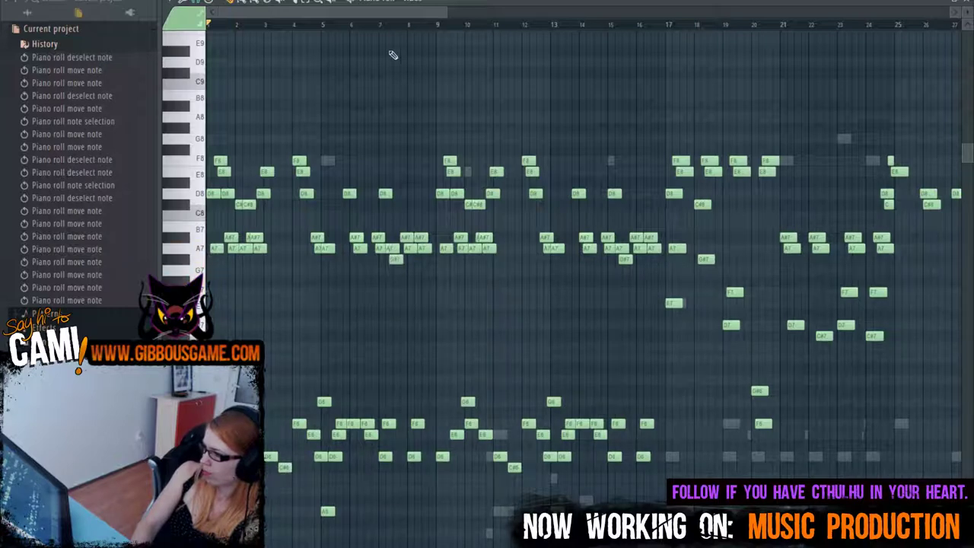
# Step: Play from bar 7 and raise the G6 notes near bars 2, 5, 10 and 13 one octave back to G7
pyautogui.click(382, 25)
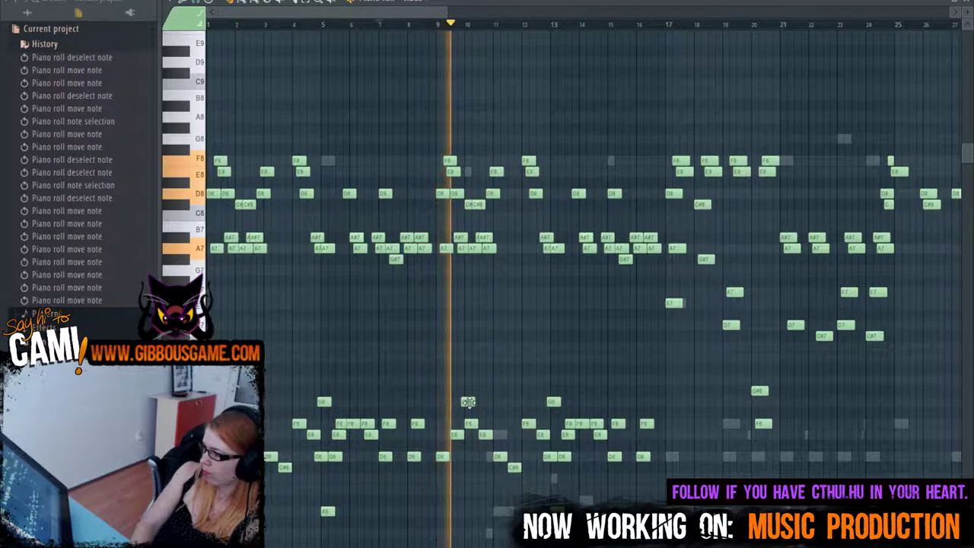
pyautogui.moveTo(468, 402); pyautogui.dragTo(467, 260)
pyautogui.press('space')
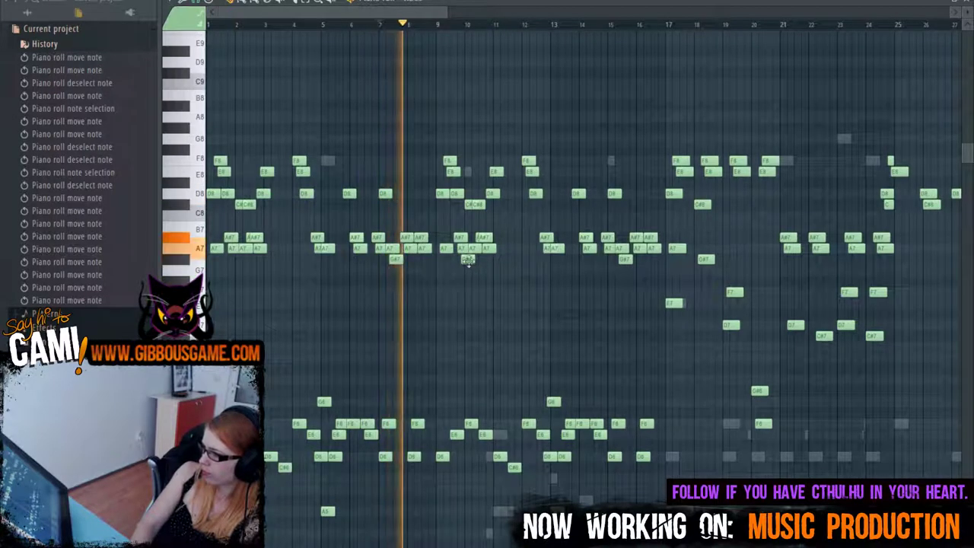
pyautogui.hotkey('shift', 'Down')
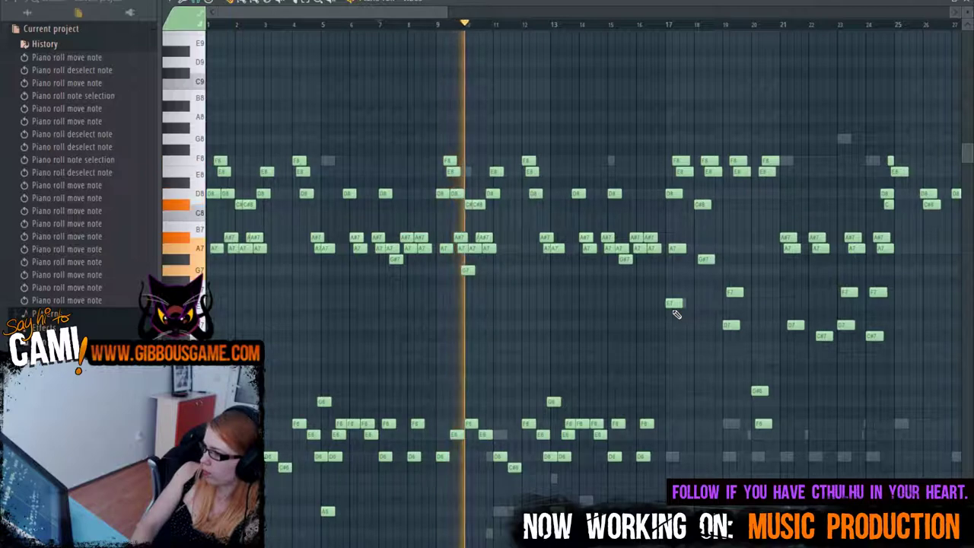
pyautogui.moveTo(553, 401); pyautogui.dragTo(553, 270)
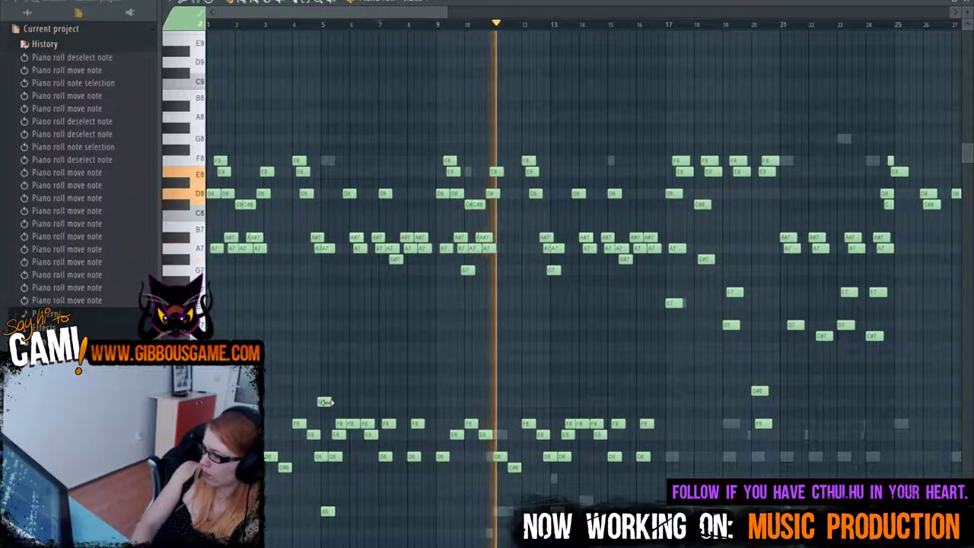
pyautogui.moveTo(323, 401); pyautogui.dragTo(324, 270)
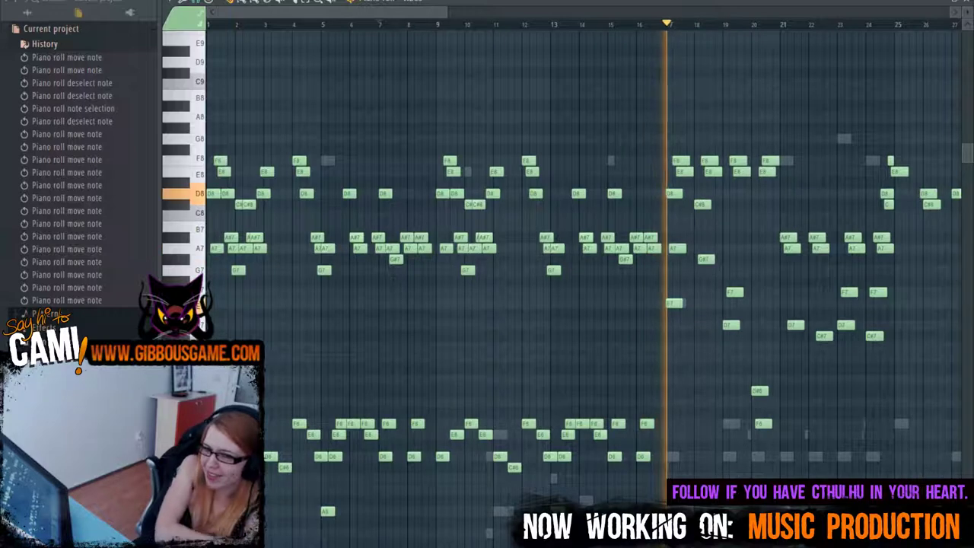
# Step: Lower the E7 note at bar 17 to D7 and audition the pattern from bar 17
pyautogui.press('space')
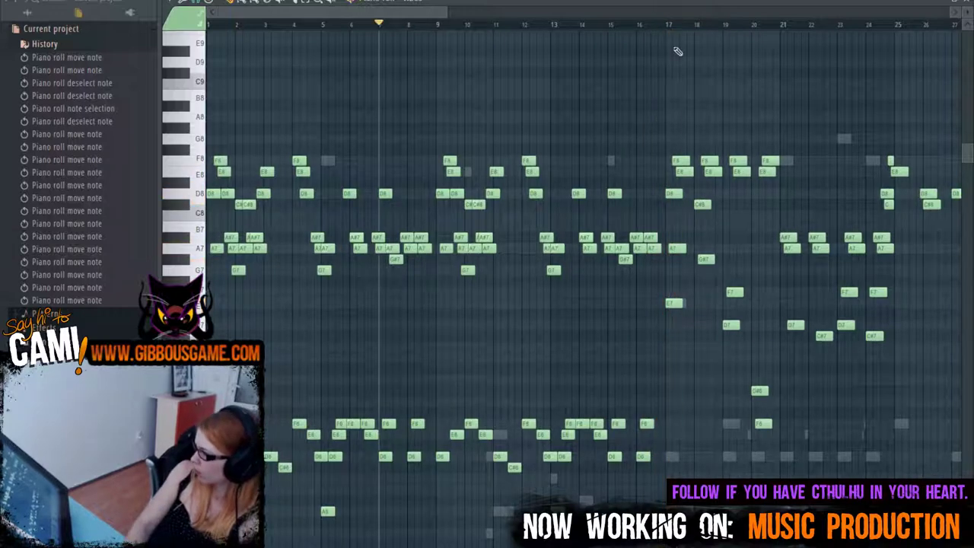
pyautogui.click(668, 25)
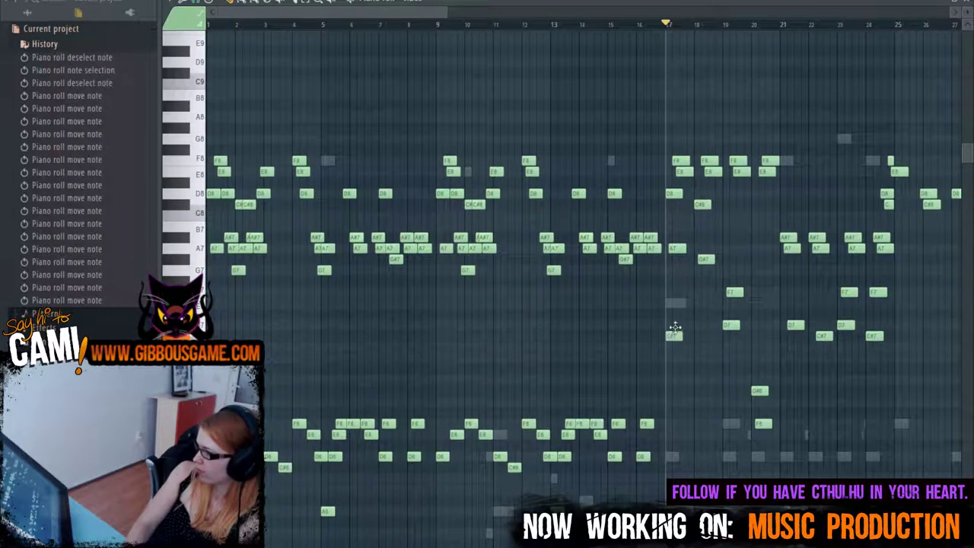
pyautogui.press('space')
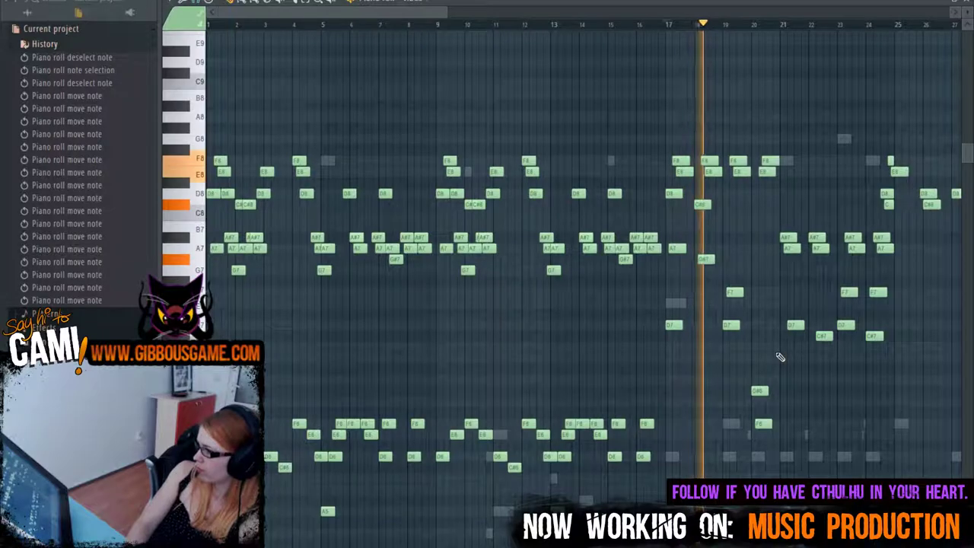
# Step: Unmute all nine channels in the channel rack and play the full arrangement from the start
pyautogui.scroll(-3, 781, 357)
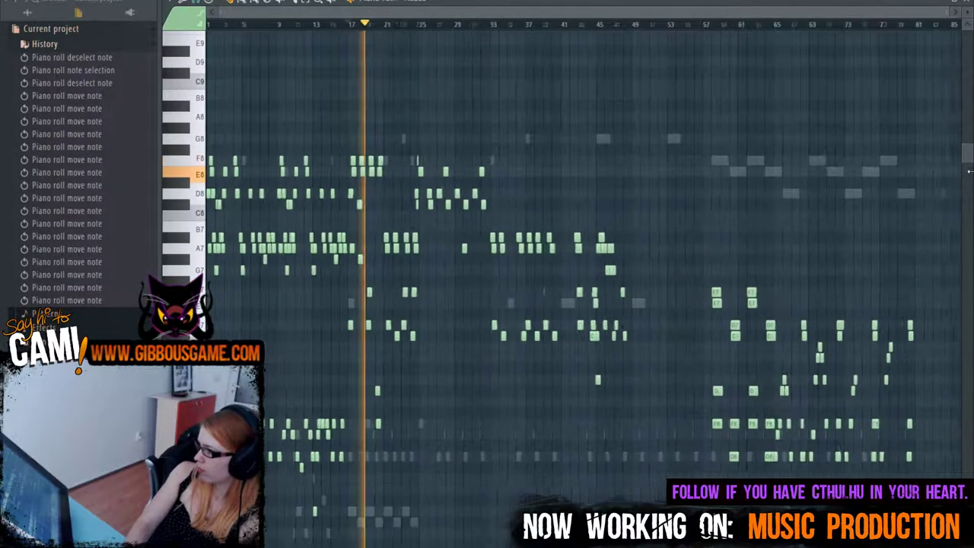
pyautogui.press('F6')
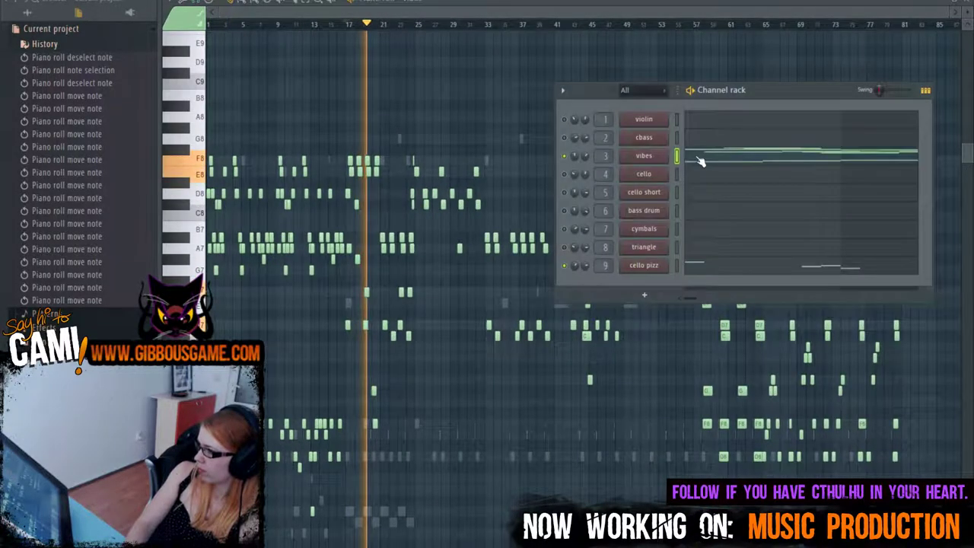
pyautogui.press('space')
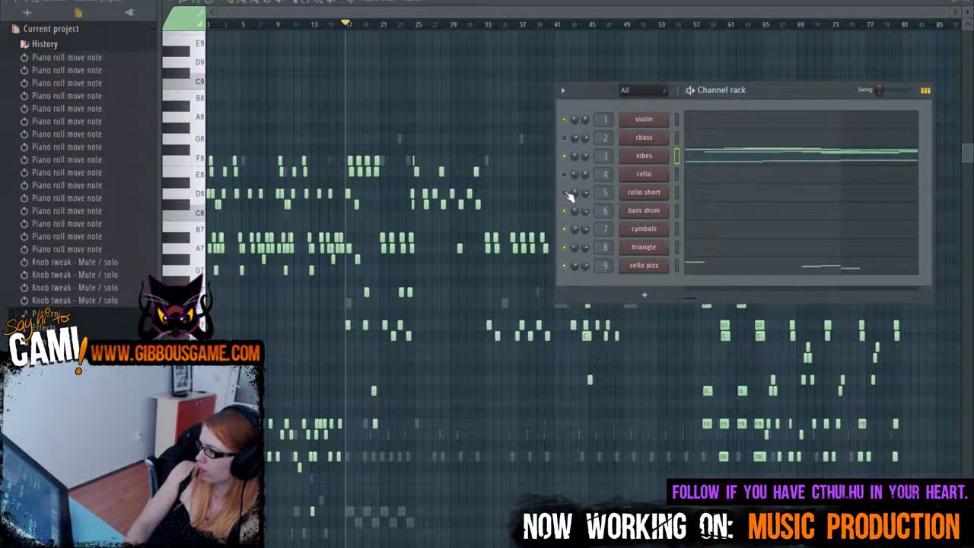
pyautogui.press('F6')
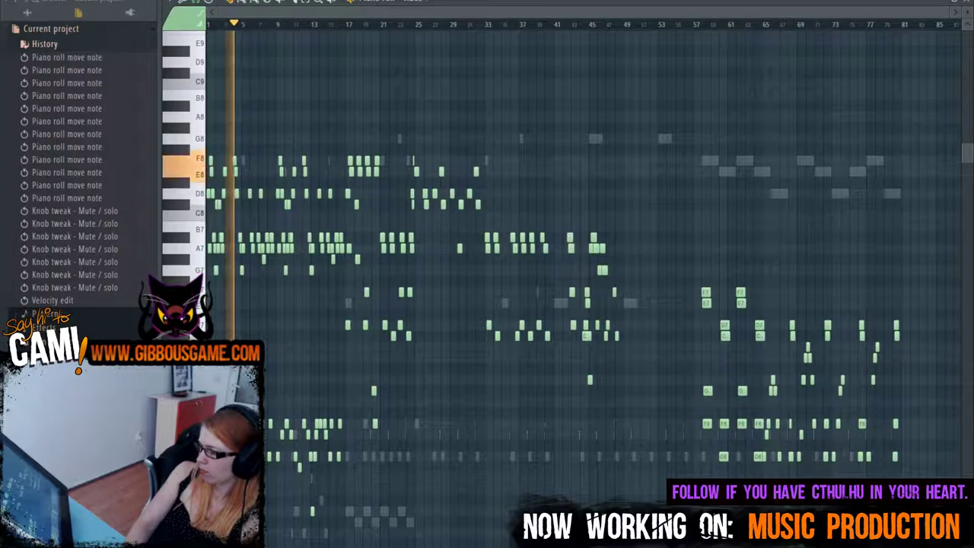
pyautogui.press('F6')
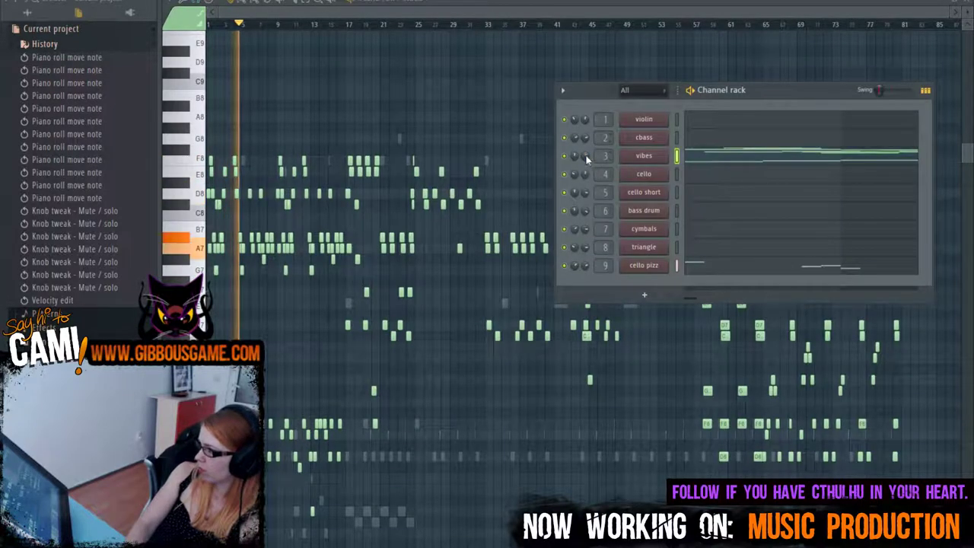
# Step: Slightly raise the vibes and violin channel volumes during playback and view the levels in the mixer
pyautogui.moveTo(584, 155); pyautogui.dragTo(584, 149)
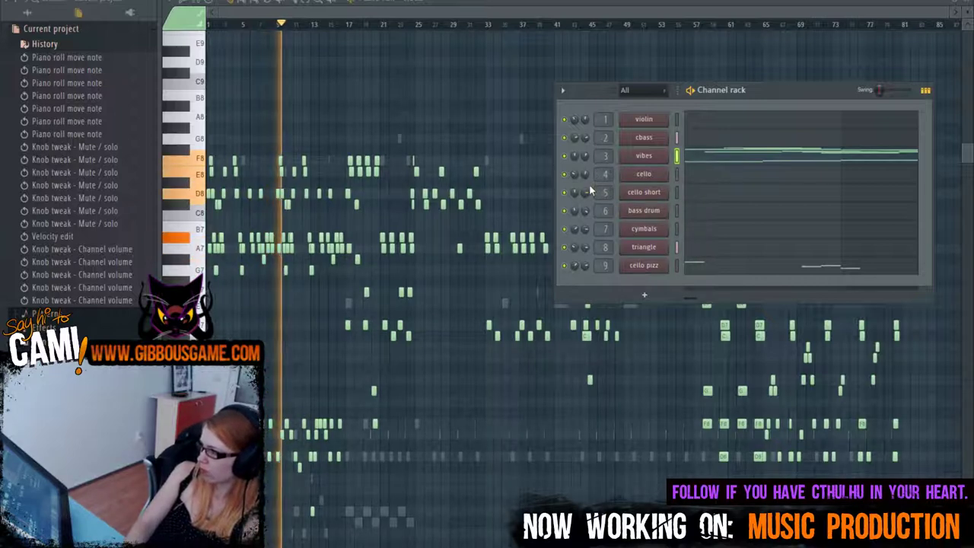
pyautogui.moveTo(583, 116); pyautogui.dragTo(583, 112)
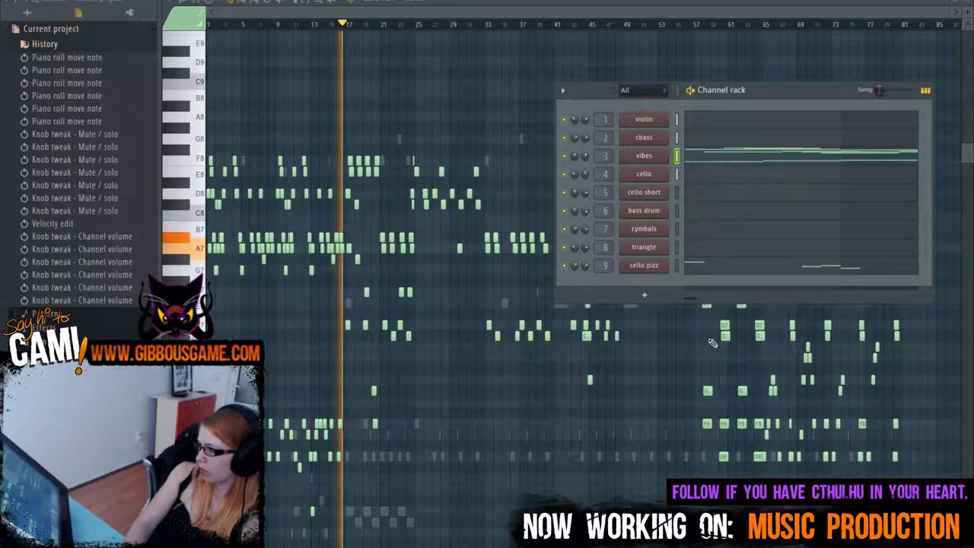
pyautogui.press('F9')
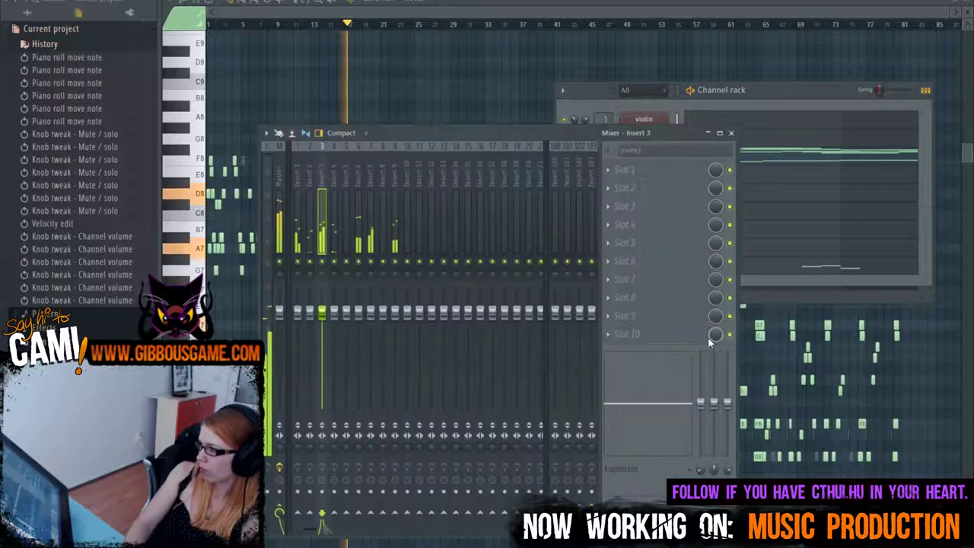
pyautogui.press('F12')
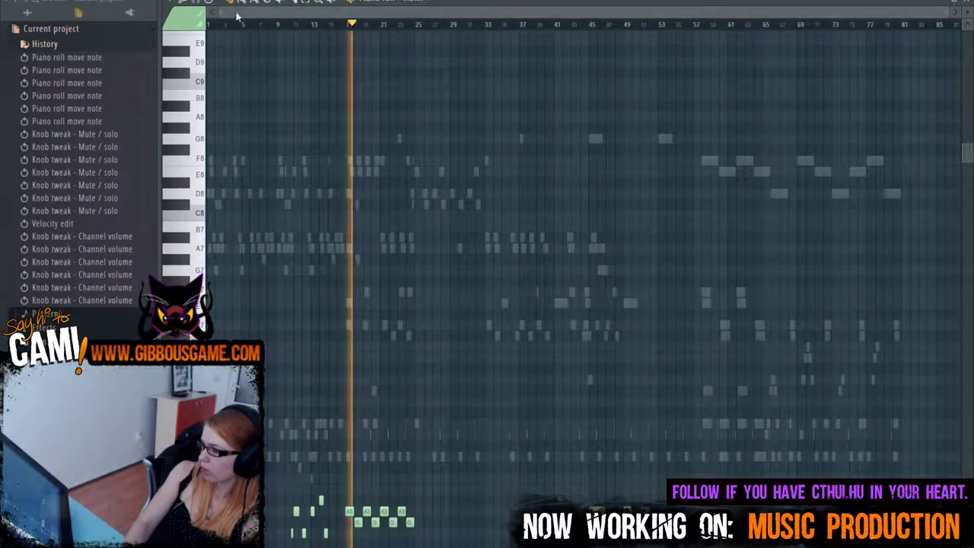
# Step: Add a D5 note at the start of bar 1, lengthen it to about one full bar, and audition it
pyautogui.press('space')
pyautogui.moveTo(946, 12); pyautogui.dragTo(423, 12)
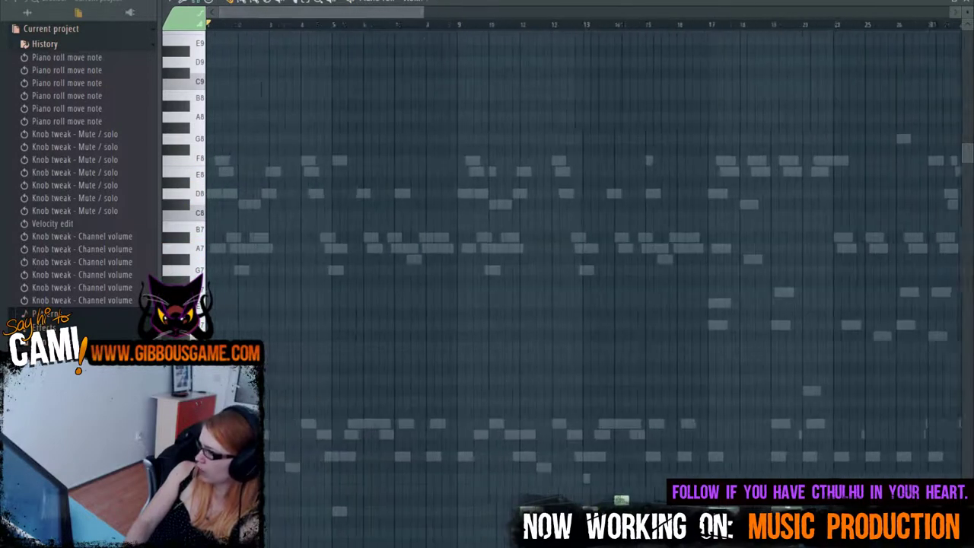
pyautogui.scroll(-5, 416, 238)
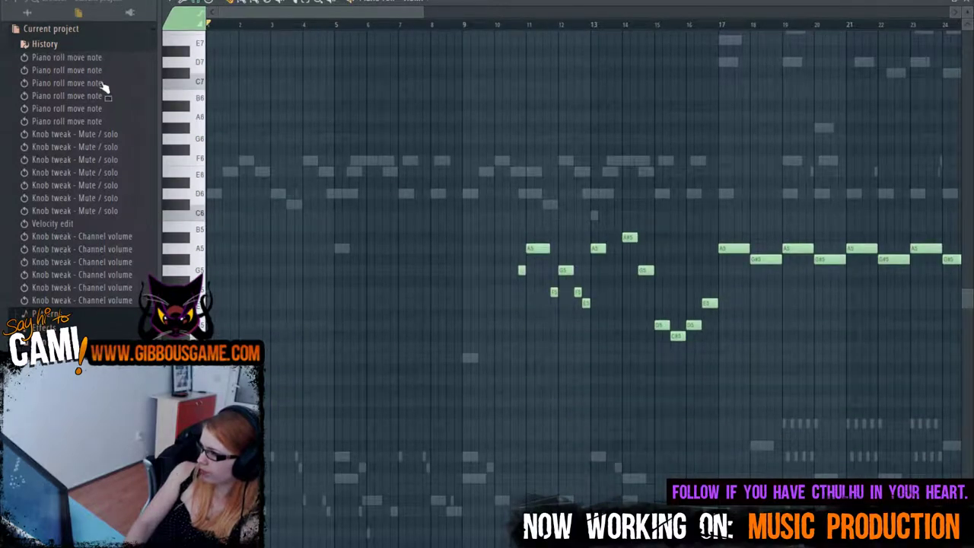
pyautogui.click(216, 292)
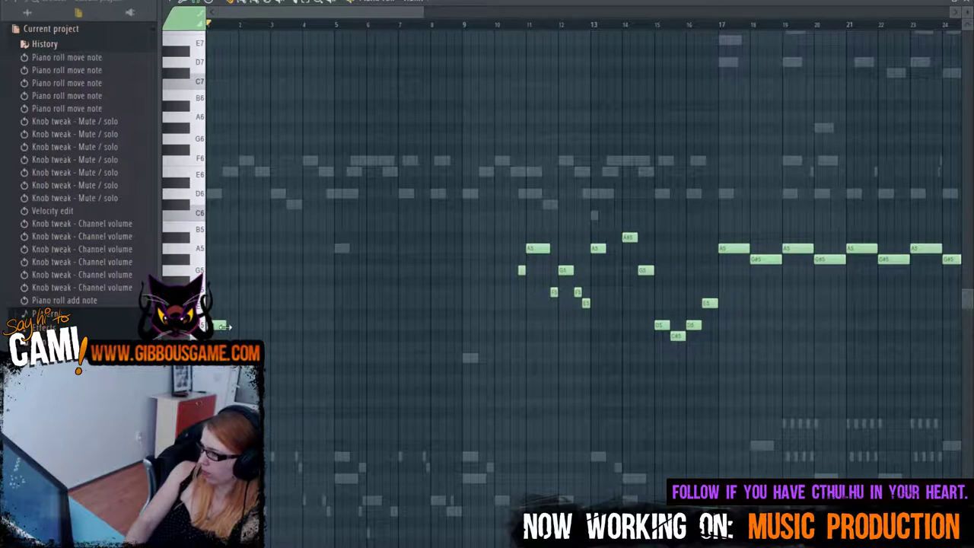
pyautogui.press('space')
pyautogui.moveTo(222, 327)
pyautogui.mouseDown()
pyautogui.moveTo(274, 328)
pyautogui.moveTo(241, 327)
pyautogui.mouseUp()
pyautogui.press('space')
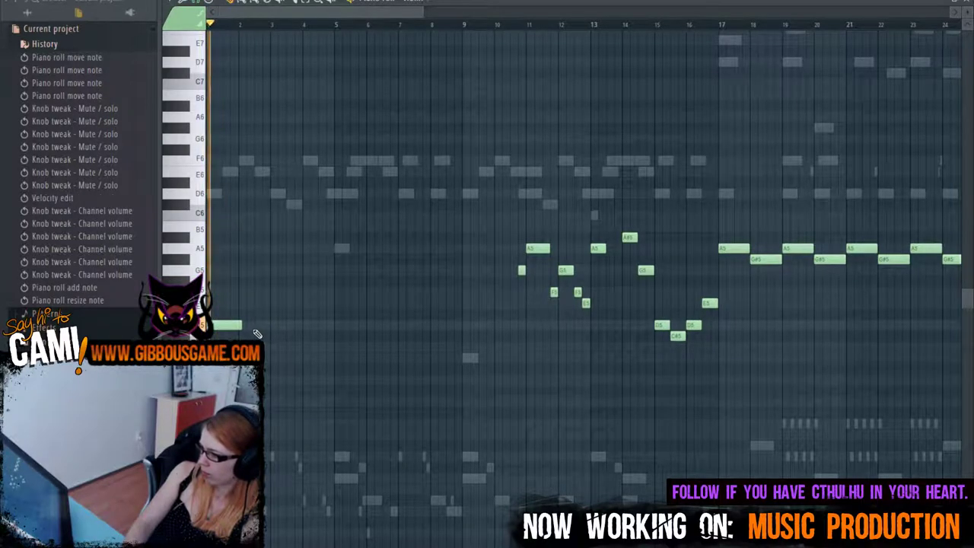
pyautogui.press('space')
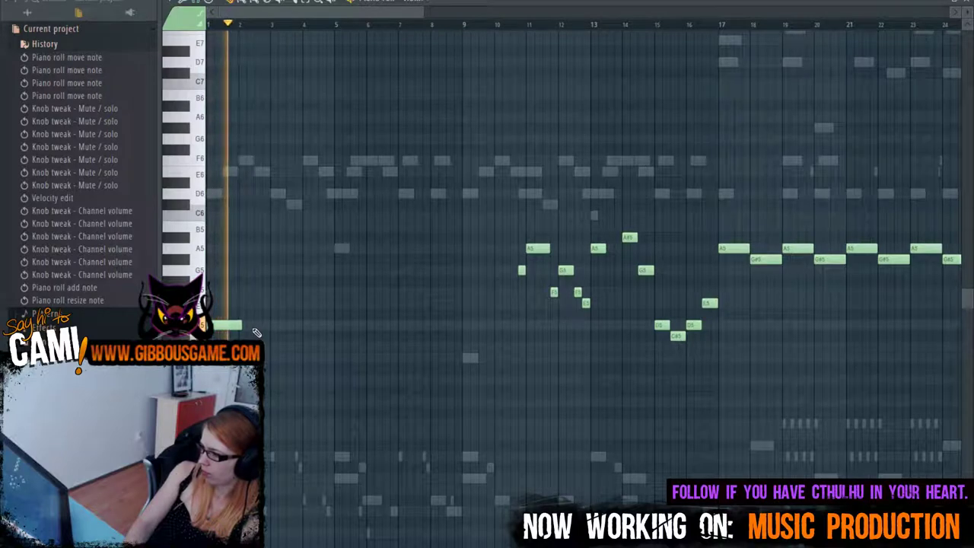
pyautogui.press('space')
# Step: Shorten the D5 note in bar 1 to half a bar and audition it from the start
pyautogui.moveTo(241, 327); pyautogui.dragTo(223, 327)
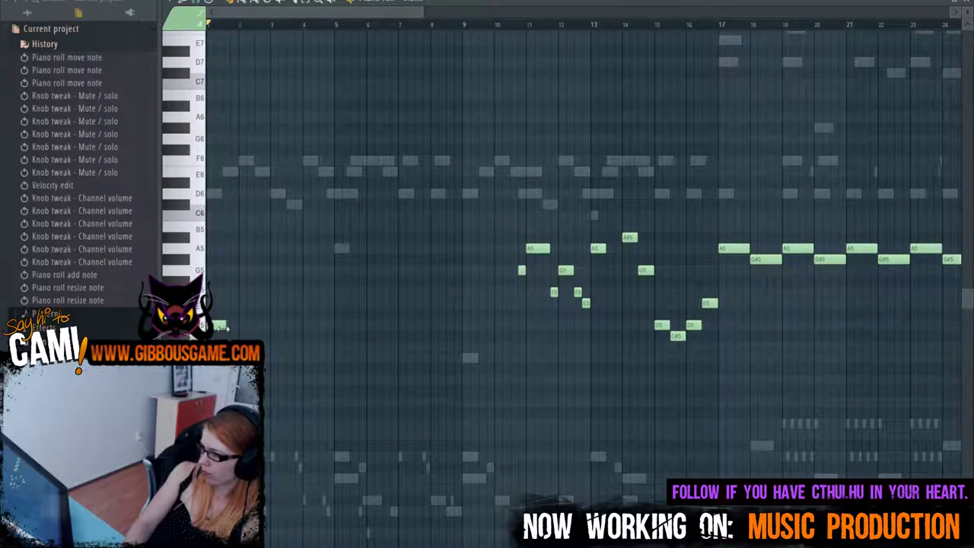
pyautogui.press('space')
pyautogui.keyDown('ctrl'); pyautogui.scroll(3, 426, 54); pyautogui.keyUp('ctrl')
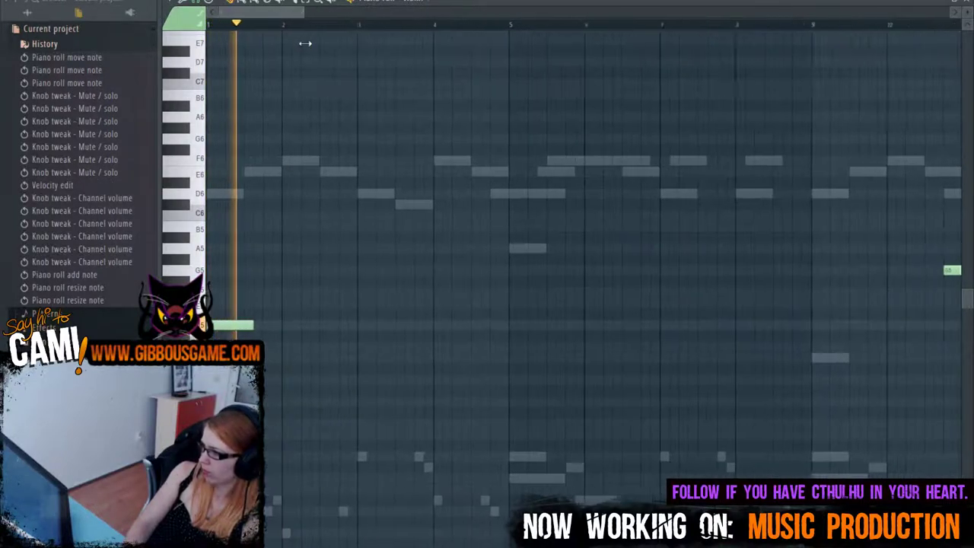
pyautogui.press('space')
pyautogui.moveTo(261, 326); pyautogui.dragTo(251, 326)
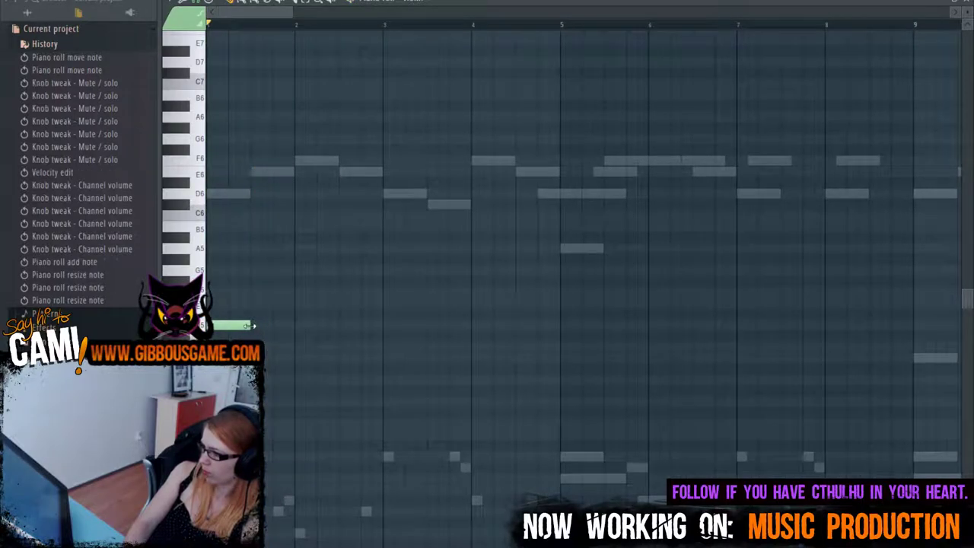
pyautogui.press('space')
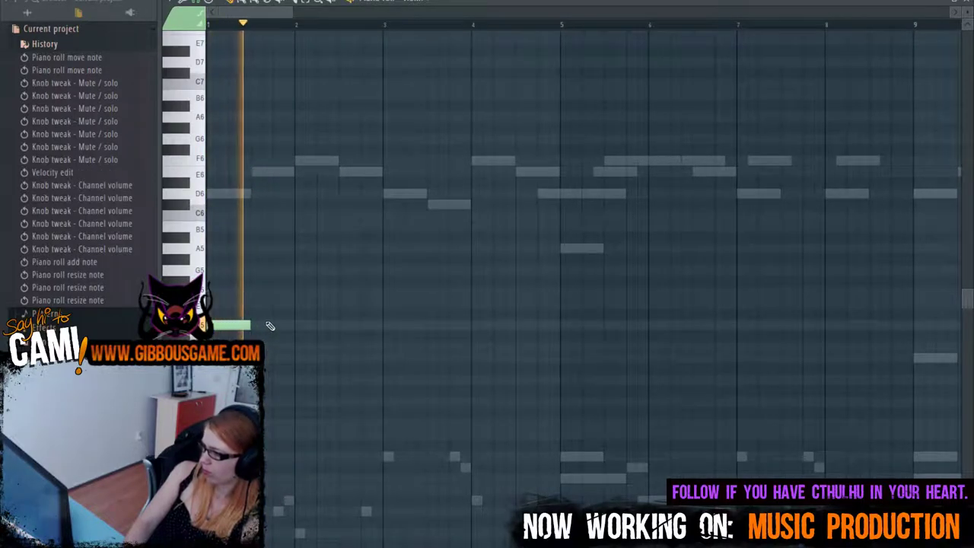
# Step: Try extending the D5 note to about three quarters of bar 1, audition it, and return it to half a bar
pyautogui.press('space')
pyautogui.moveTo(251, 325); pyautogui.dragTo(266, 324)
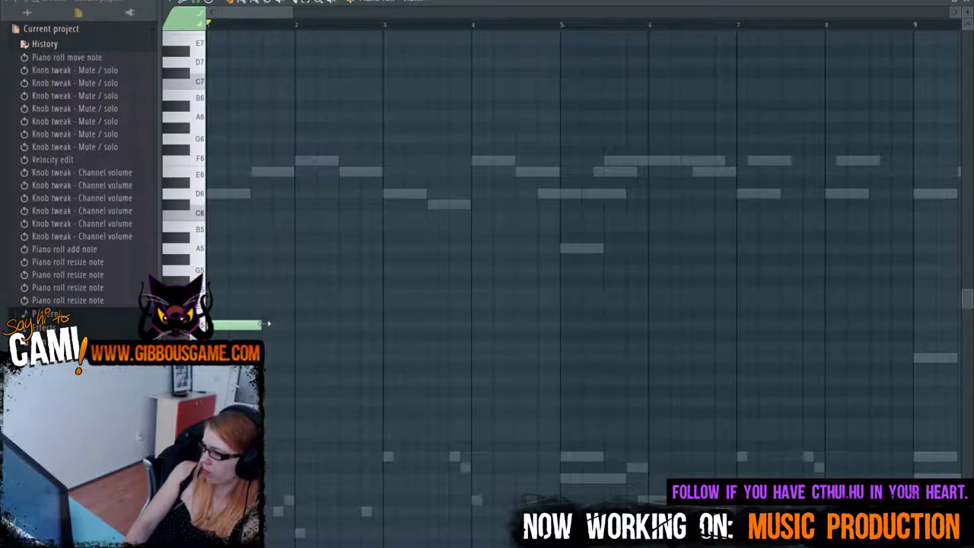
pyautogui.press('space')
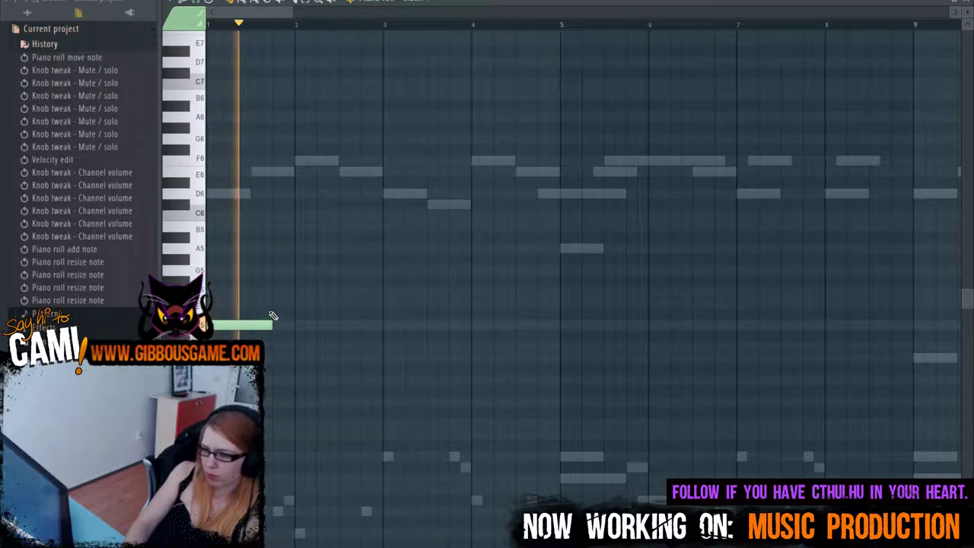
pyautogui.moveTo(272, 325); pyautogui.dragTo(251, 326)
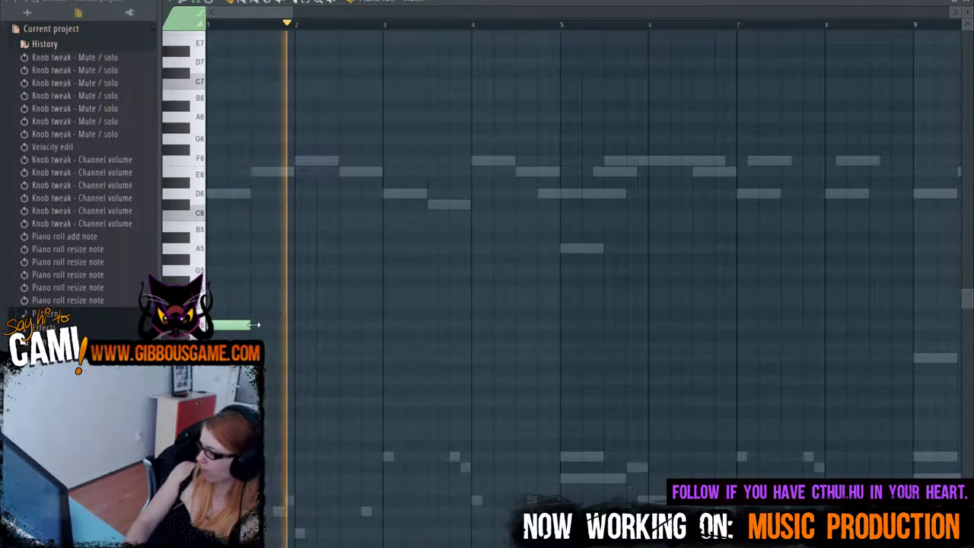
pyautogui.press('space')
pyautogui.press('space')
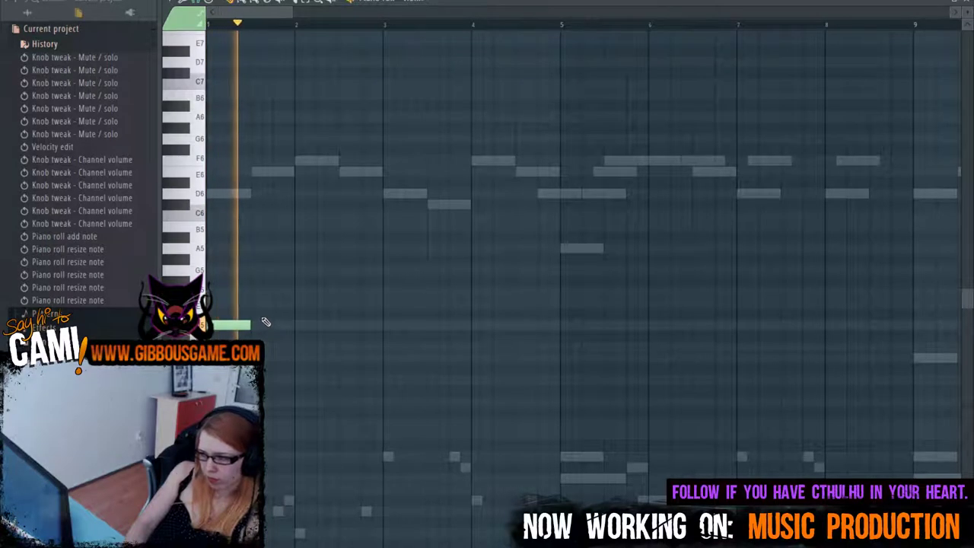
# Step: Try half-bar notes E5 and F5 in bar 2, auditioning the E5, and delete both notes
pyautogui.press('space')
pyautogui.click(300, 283)
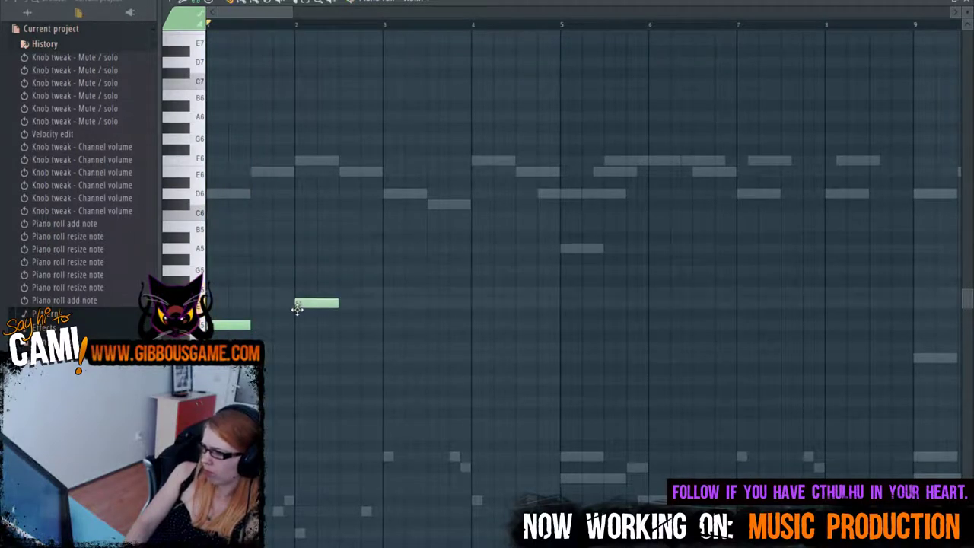
pyautogui.press('space')
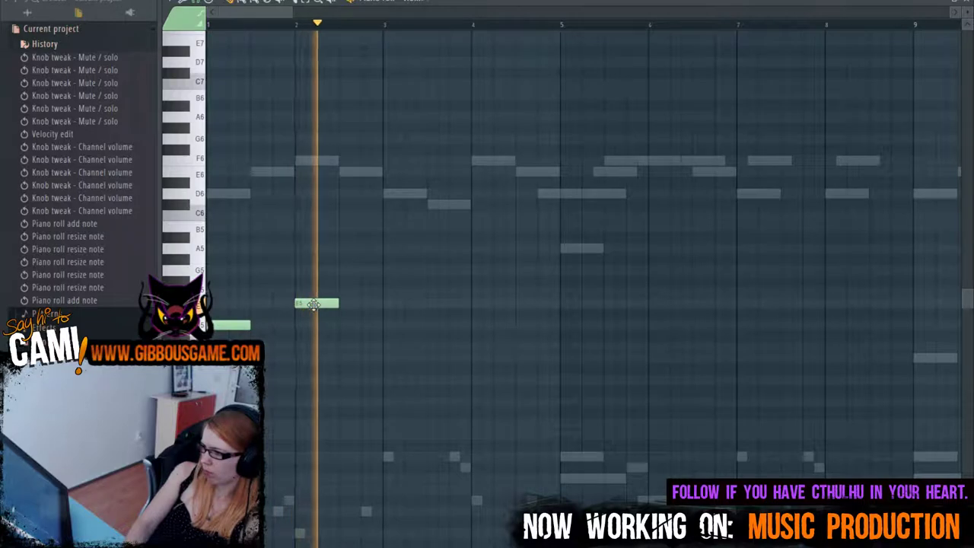
pyautogui.press('space')
pyautogui.click(341, 293)
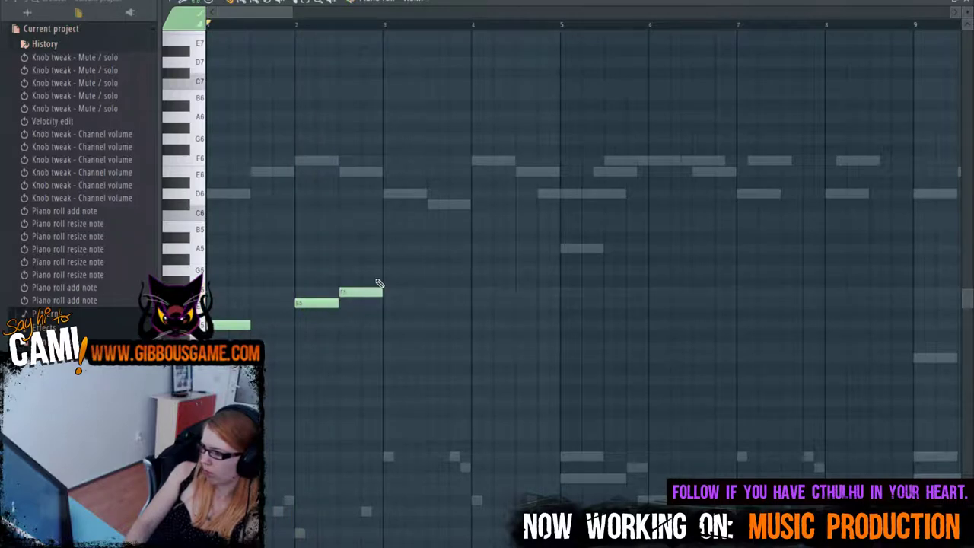
pyautogui.rightClick(373, 292)
pyautogui.rightClick(319, 302)
# Step: Add half-bar notes F5 and E5 in bar 2 and D5 at the start of bar 3 while auditioning the line
pyautogui.press('space')
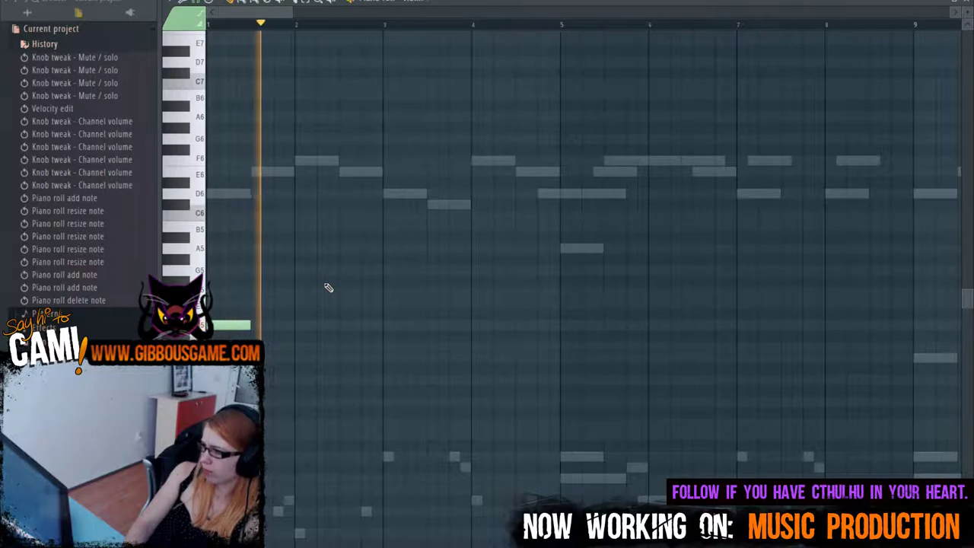
pyautogui.press('space')
pyautogui.click(298, 293)
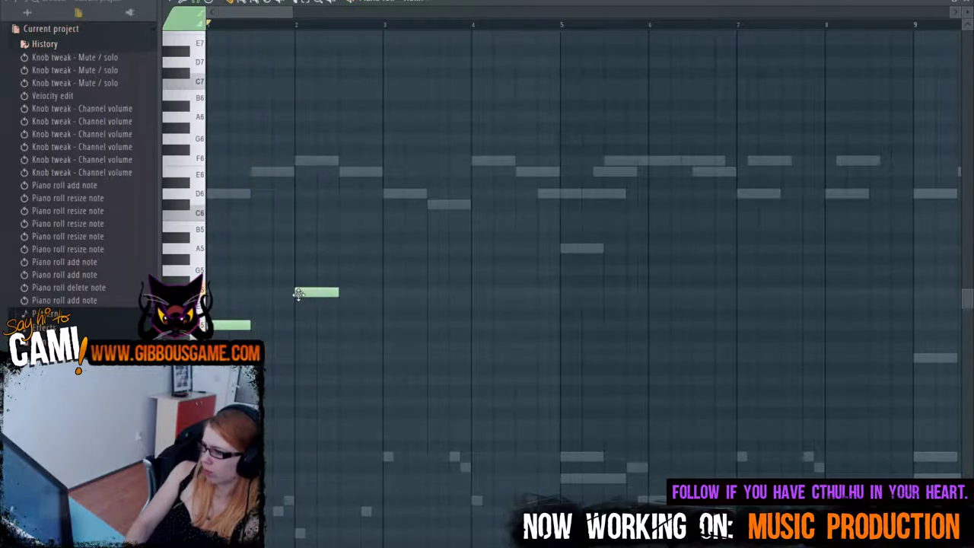
pyautogui.press('space')
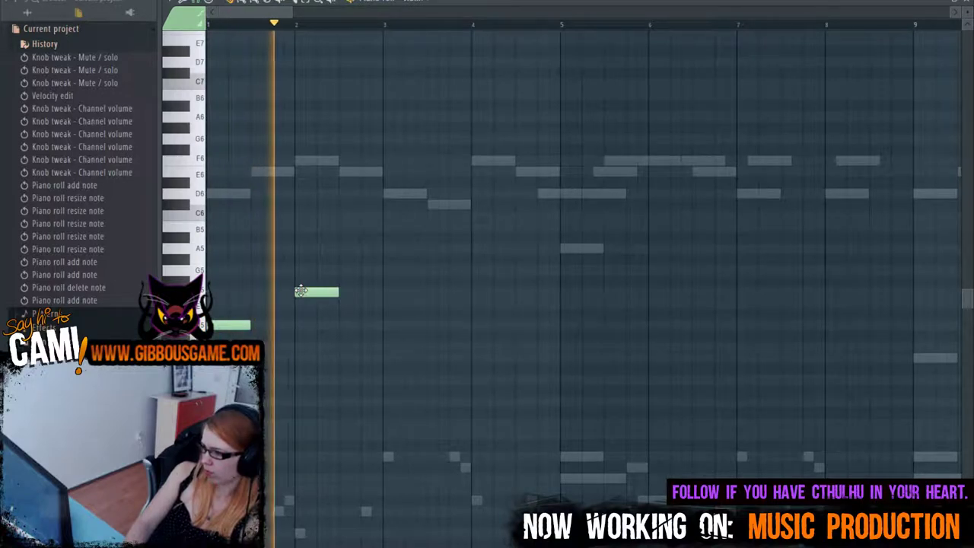
pyautogui.click(341, 304)
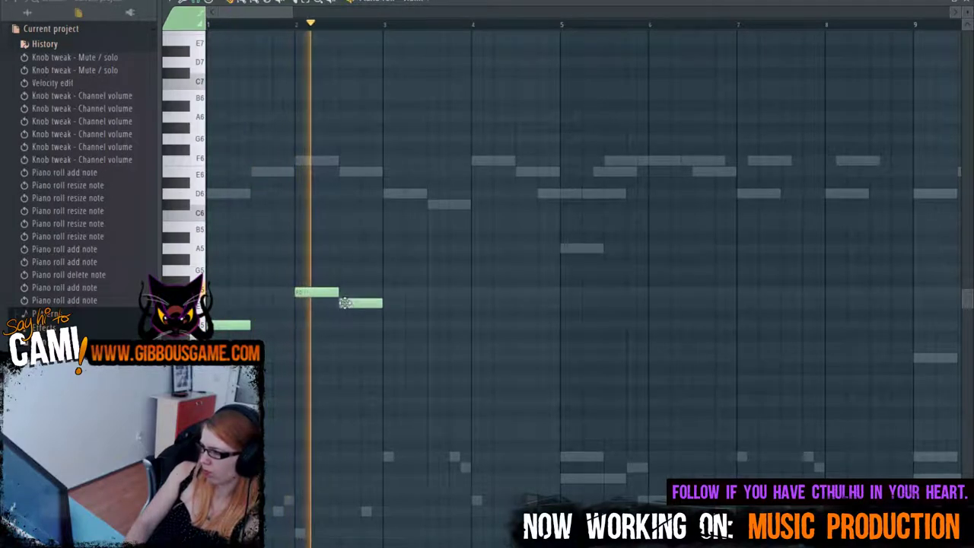
pyautogui.click(387, 326)
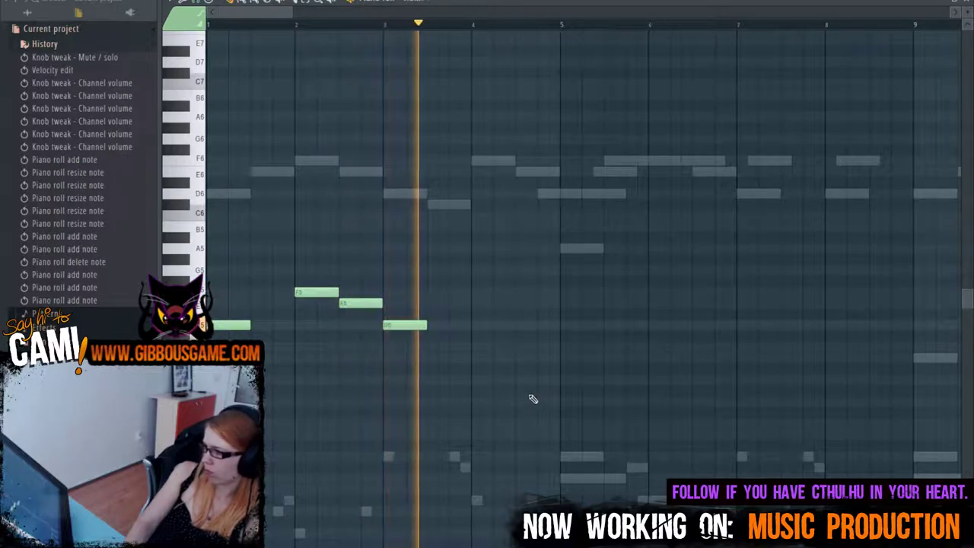
pyautogui.press('space')
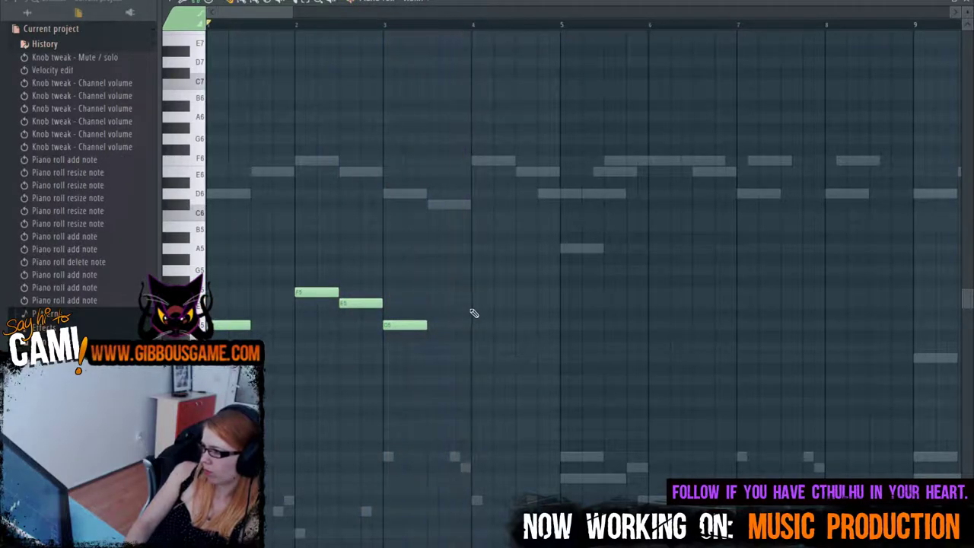
# Step: Add half-bar notes G5 and E5 in bar 4 and F5 at the start of bar 5, and play from bar 1
pyautogui.click(475, 271)
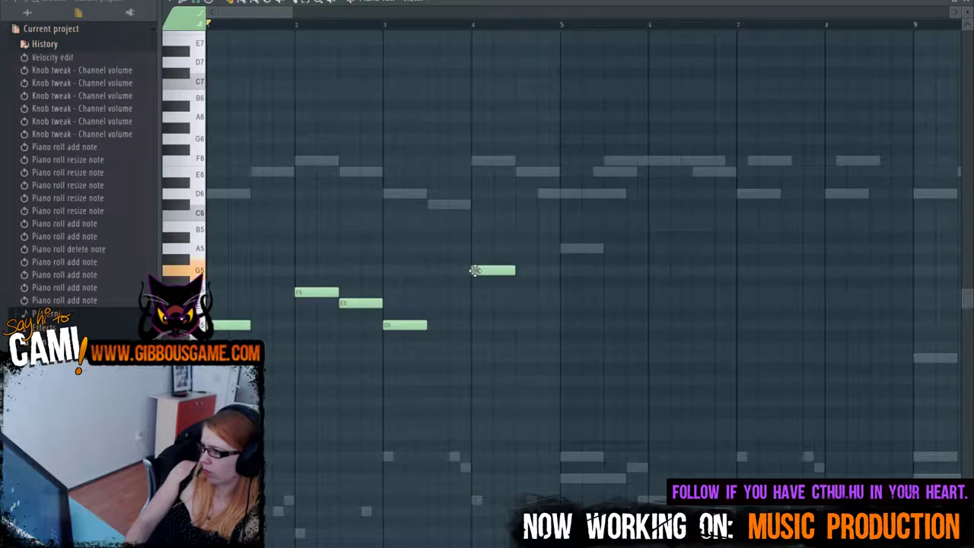
pyautogui.click(519, 303)
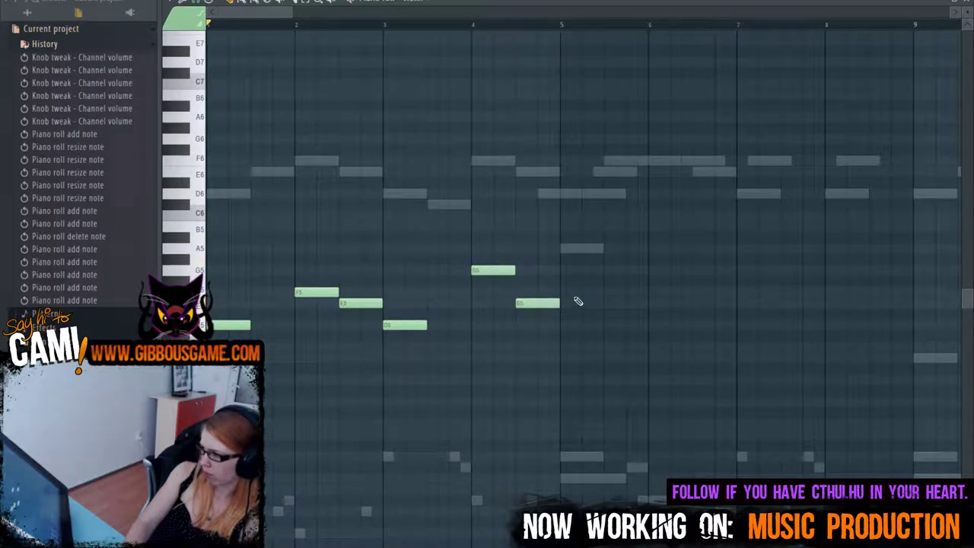
pyautogui.click(563, 292)
pyautogui.press('space')
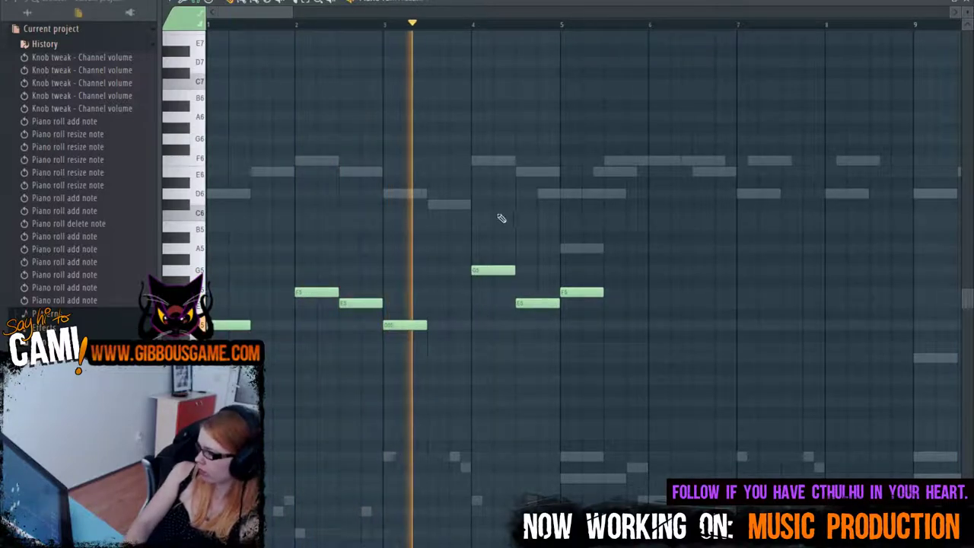
pyautogui.moveTo(308, 13); pyautogui.dragTo(478, 65)
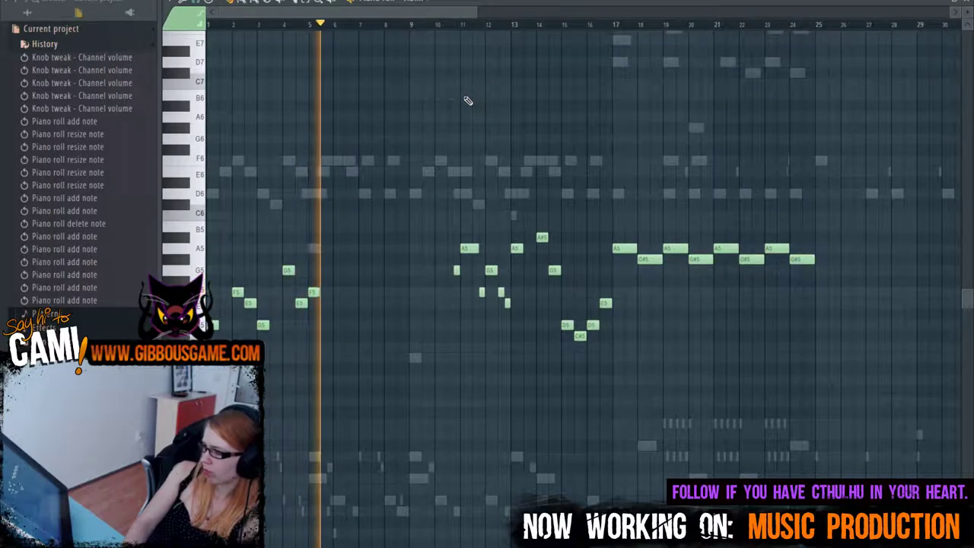
# Step: Try half-bar notes A#5 and G5 in bar 6 and A5 at the start of bar 7, auditioning from bar 6
pyautogui.press('space')
pyautogui.click(338, 270)
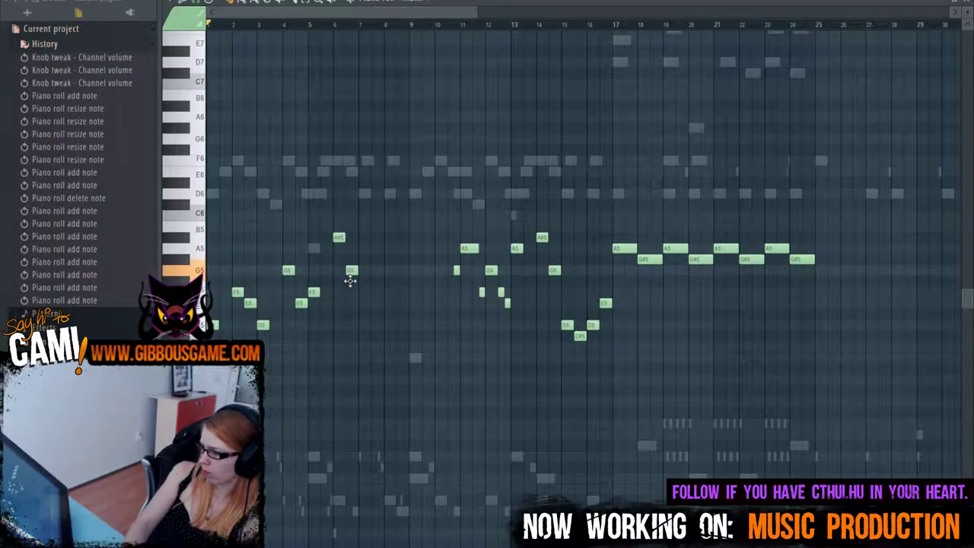
pyautogui.click(335, 27)
pyautogui.press('space')
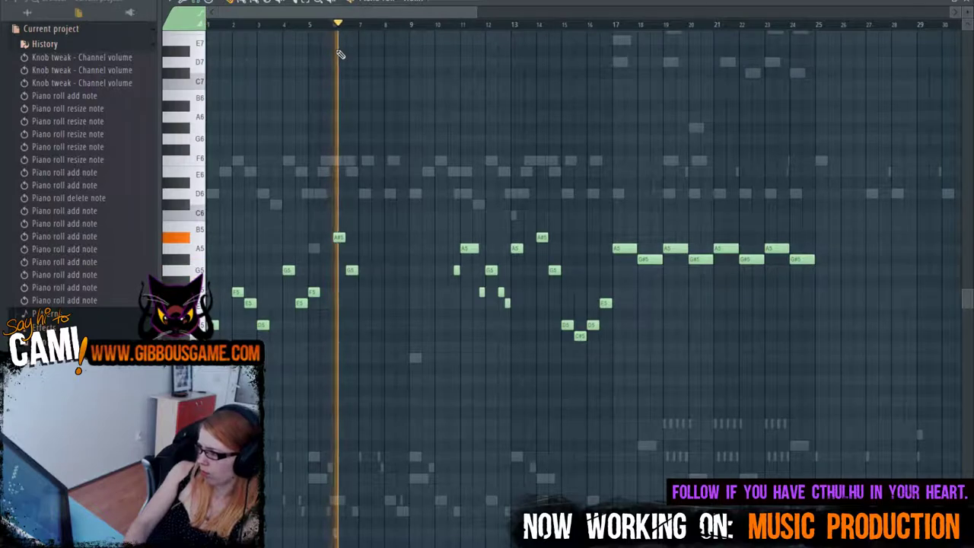
pyautogui.click(363, 258)
pyautogui.press('space')
pyautogui.moveTo(369, 259); pyautogui.dragTo(363, 247)
pyautogui.press('space')
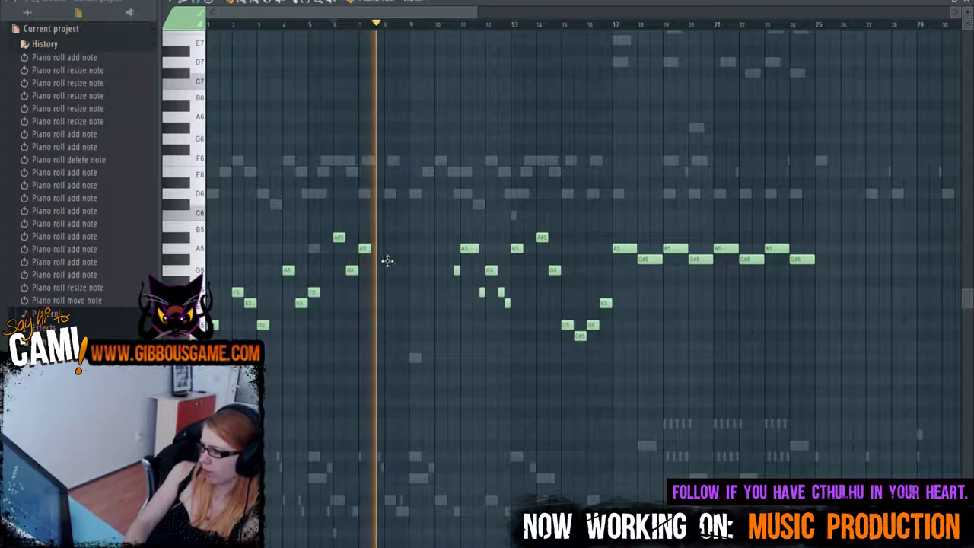
# Step: Try half-bar notes G5 and F5 in bar 8 and D5 at the start of bar 9, and play from bar 1
pyautogui.click(388, 259)
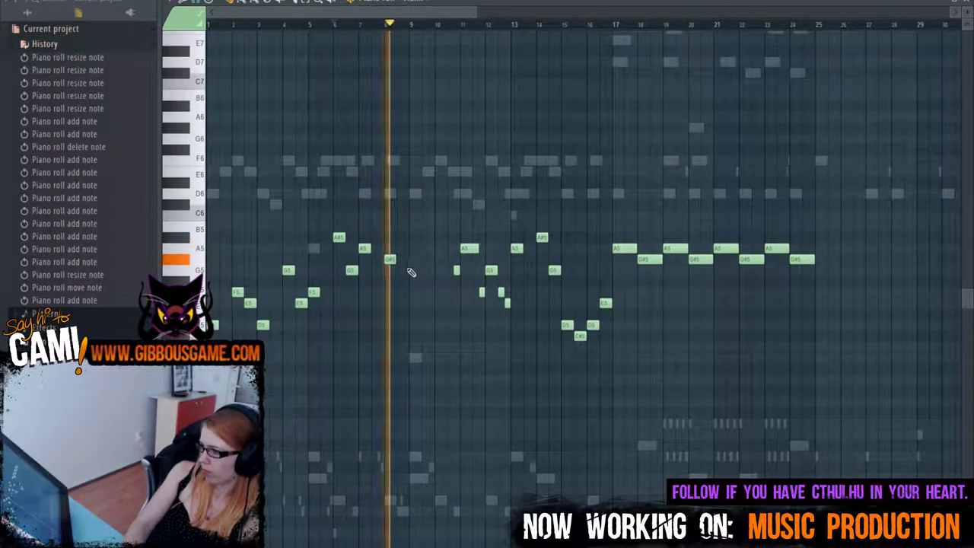
pyautogui.press('space')
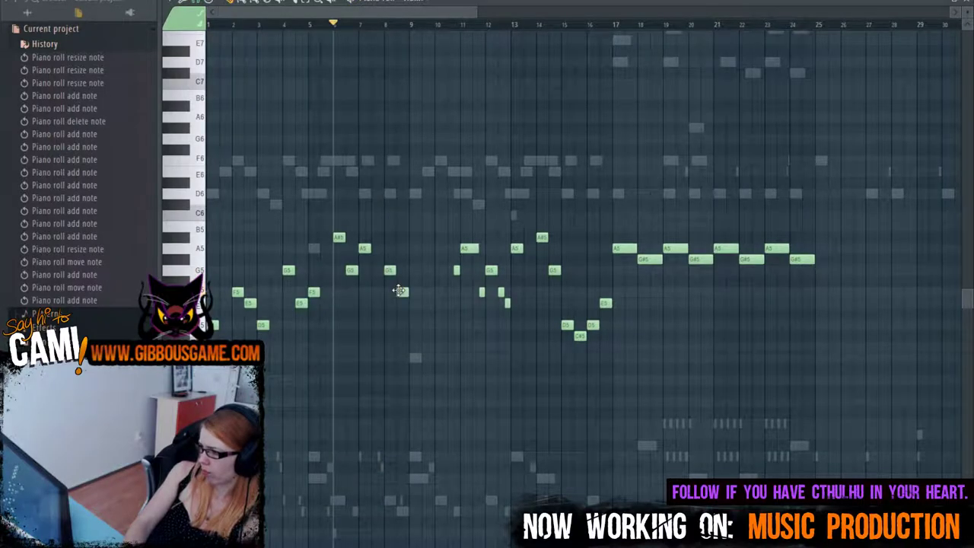
pyautogui.press('space')
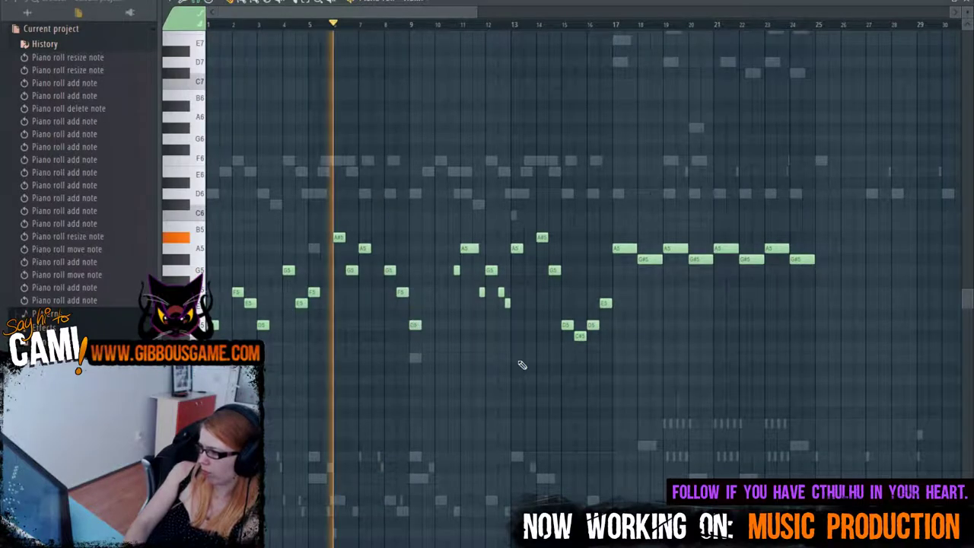
pyautogui.press('space')
pyautogui.press('space')
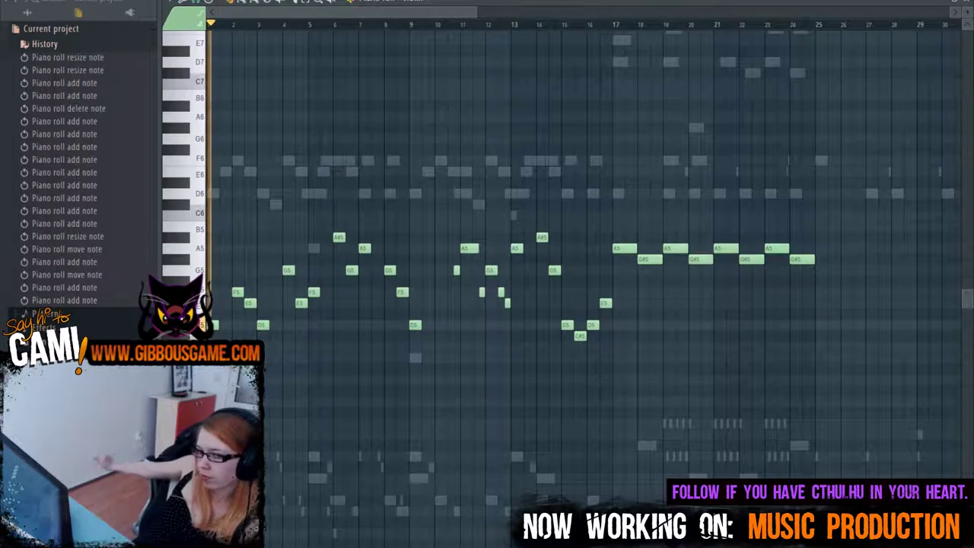
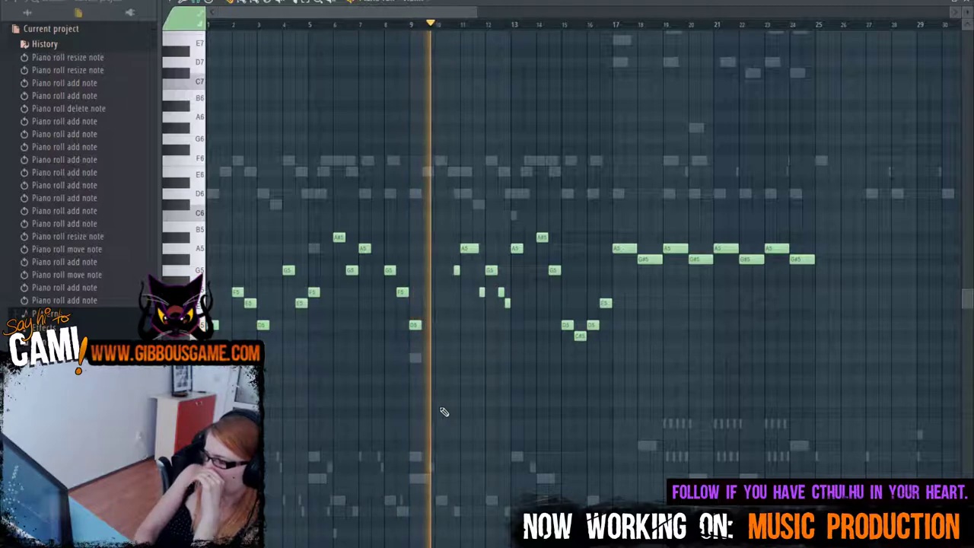
# Step: Delete all notes of the new line in bars 1 to 9
pyautogui.rightClick(414, 325)
pyautogui.moveTo(444, 363)
pyautogui.mouseDown()
pyautogui.moveTo(274, 184)
pyautogui.moveTo(350, 281)
pyautogui.moveTo(336, 271)
pyautogui.moveTo(293, 296)
pyautogui.moveTo(301, 269)
pyautogui.moveTo(262, 334)
pyautogui.moveTo(232, 286)
pyautogui.mouseUp()
pyautogui.click(216, 325)
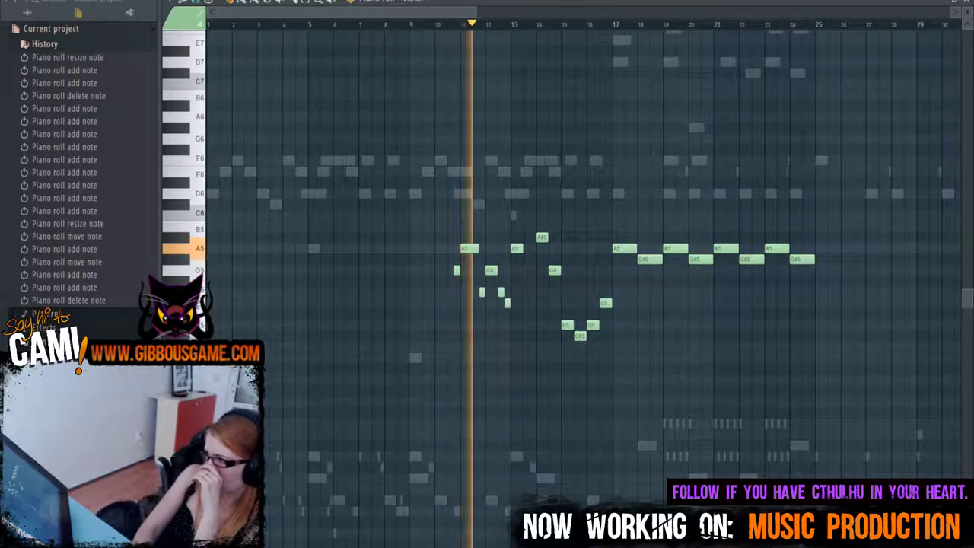
# Step: Delete the G#5 notes in bars 20 and 24 while the song plays
pyautogui.moveTo(474, 14)
pyautogui.mouseDown()
pyautogui.moveTo(755, 84)
pyautogui.moveTo(609, 38)
pyautogui.moveTo(469, 15)
pyautogui.mouseUp()
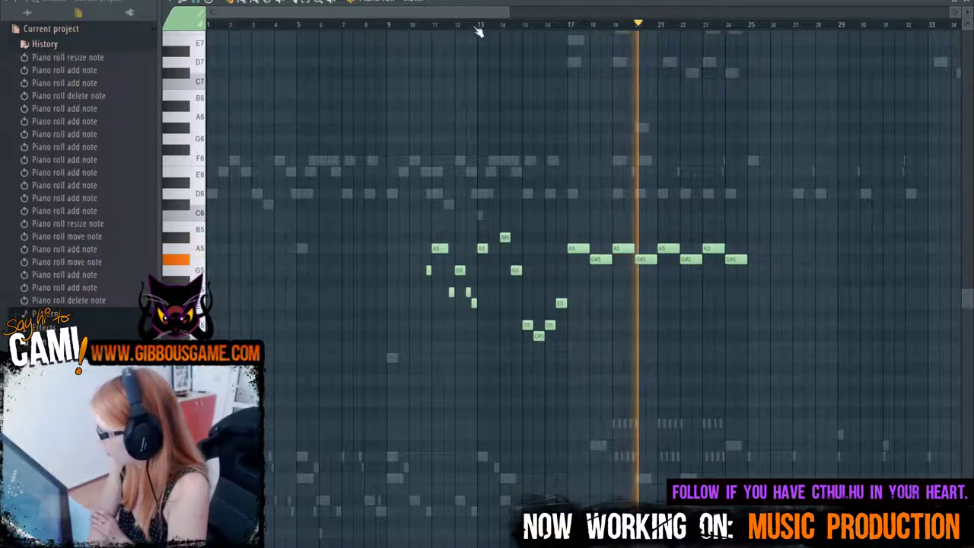
pyautogui.moveTo(475, 13); pyautogui.dragTo(531, 13)
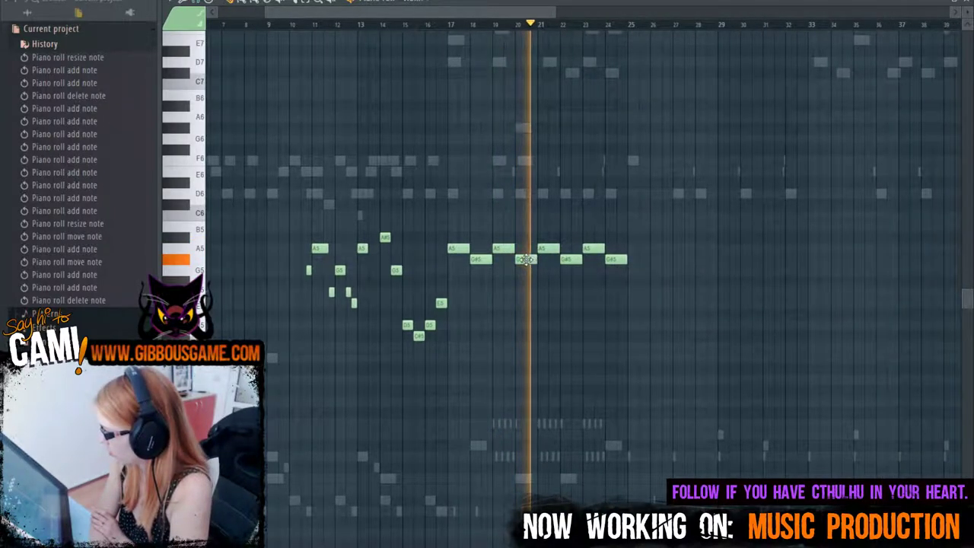
pyautogui.rightClick(616, 258)
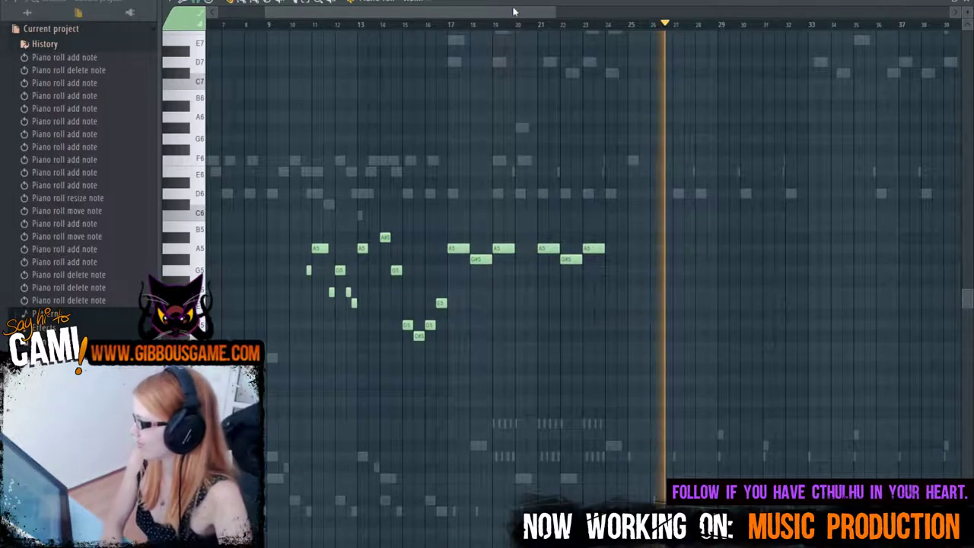
# Step: Add a single A5 note at bar 29 and extend it to one full bar
pyautogui.moveTo(472, 9); pyautogui.dragTo(551, 35)
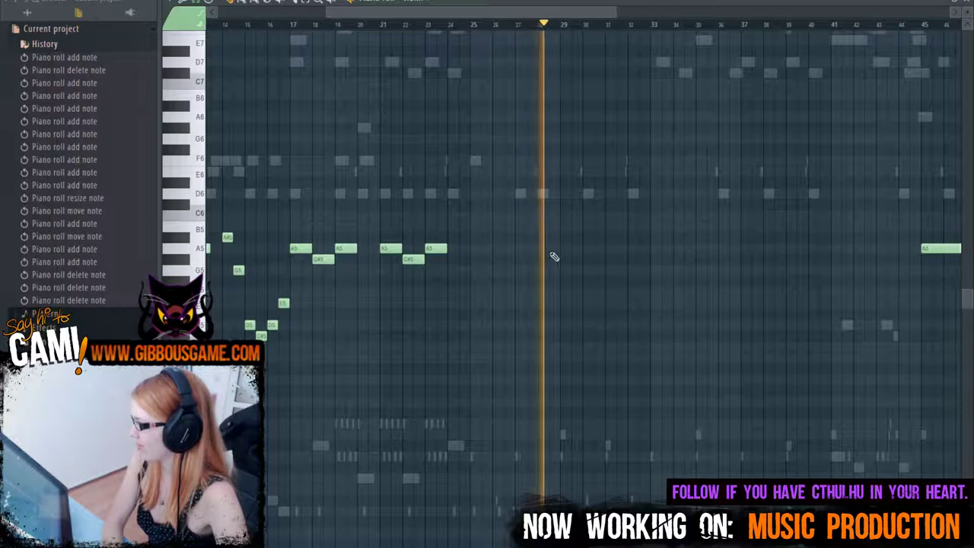
pyautogui.click(564, 251)
pyautogui.click(577, 251)
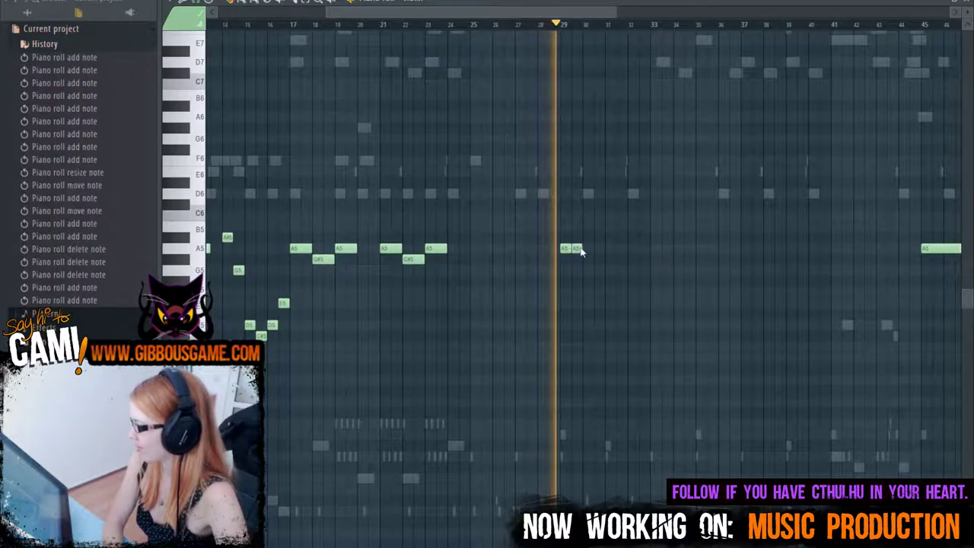
pyautogui.rightClick(578, 250)
pyautogui.moveTo(571, 252); pyautogui.dragTo(582, 252)
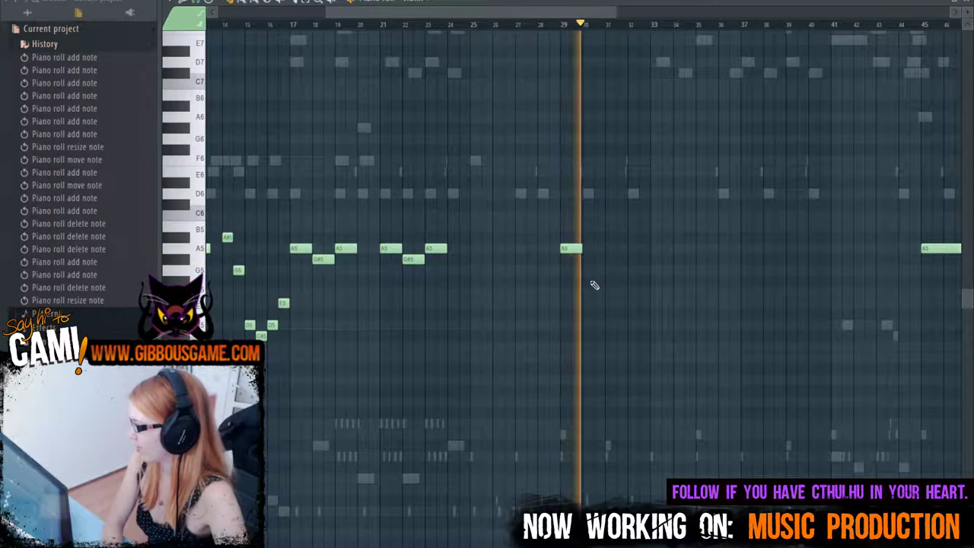
# Step: Add a one-bar A#5 note in bar 30 and a half-bar D5 note at the start of bar 31, auditioning them
pyautogui.press('space')
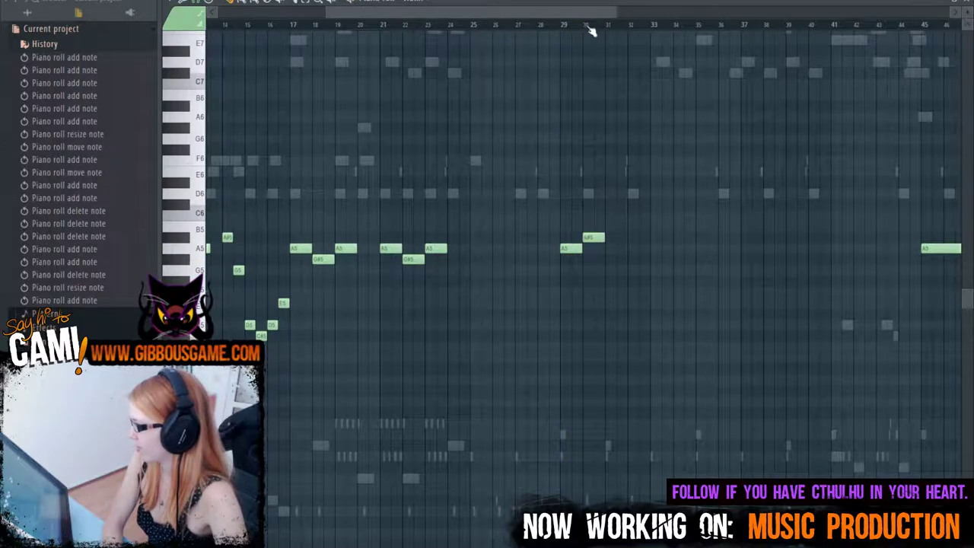
pyautogui.click(587, 27)
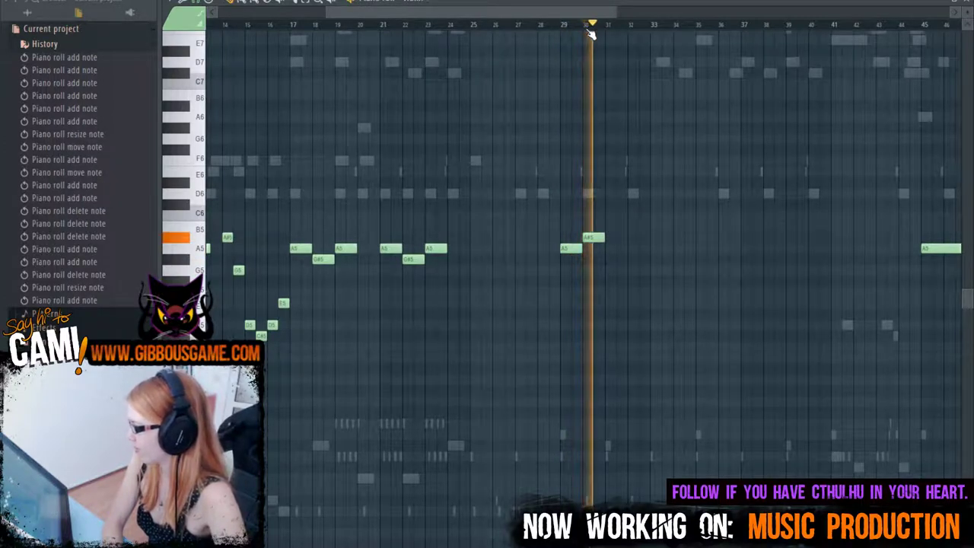
pyautogui.press('space')
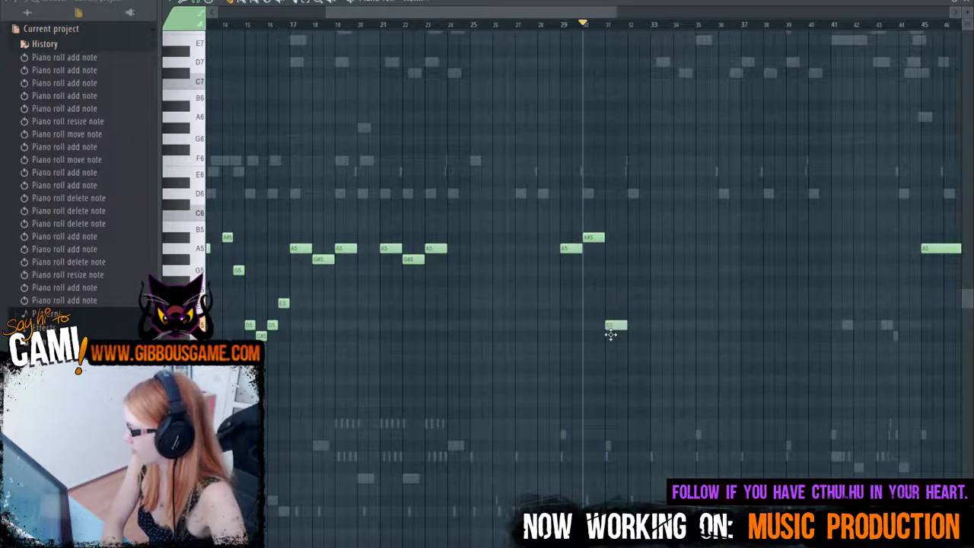
pyautogui.press('space')
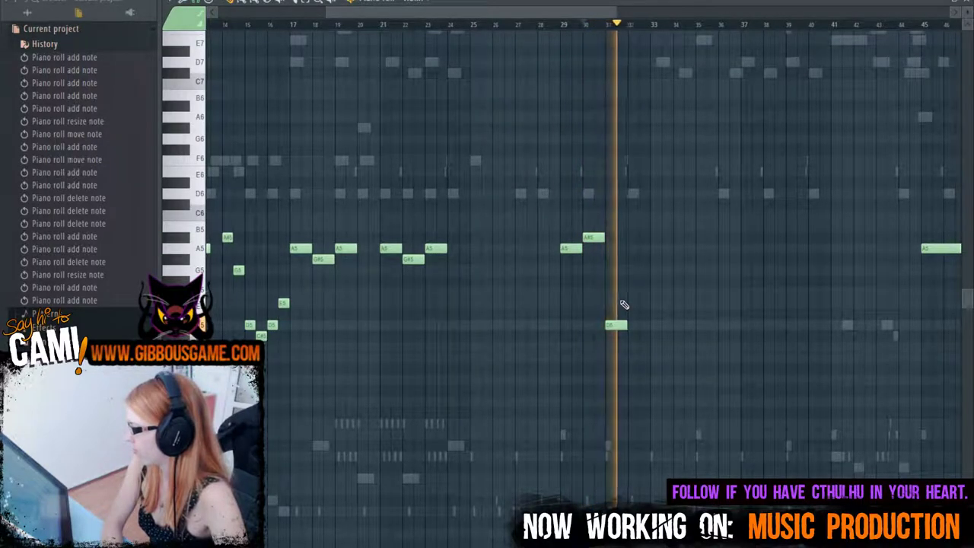
pyautogui.press('space')
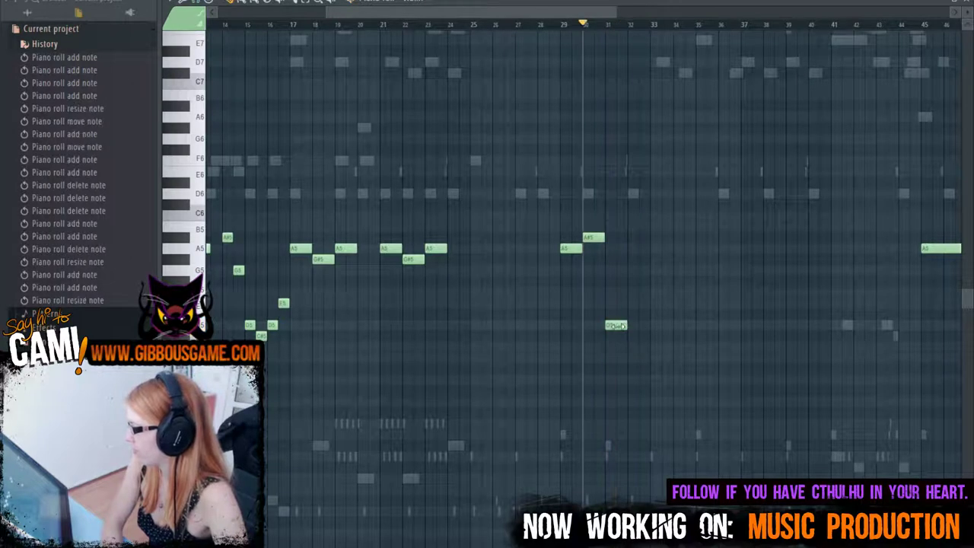
pyautogui.press('space')
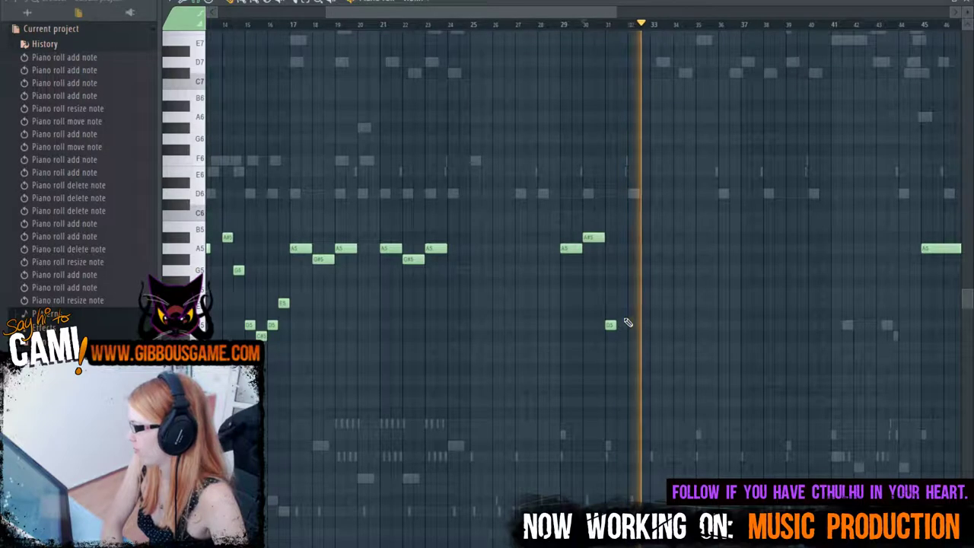
# Step: Add a half-bar D7 note at the start of bar 33, also auditioning it at one bar long
pyautogui.press('space')
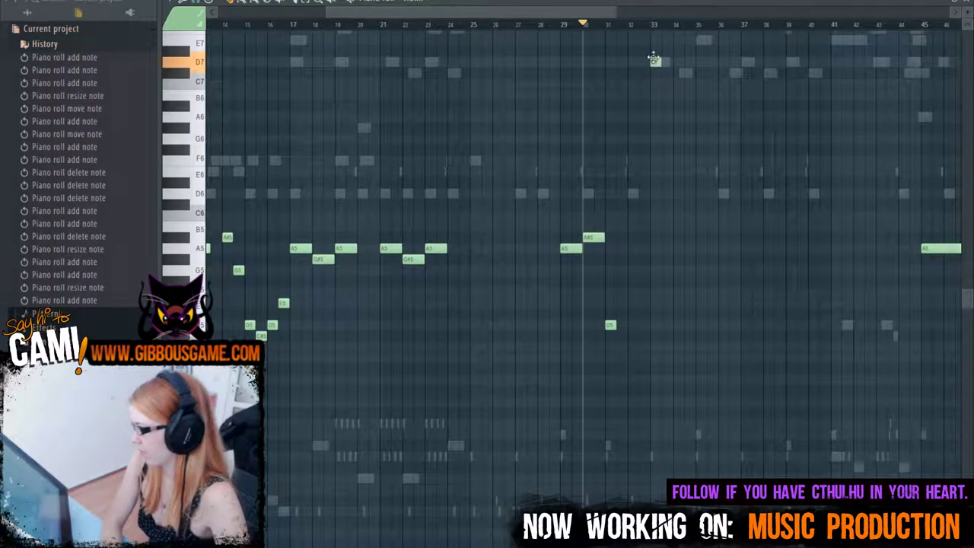
pyautogui.press('space')
pyautogui.moveTo(661, 61); pyautogui.dragTo(672, 64)
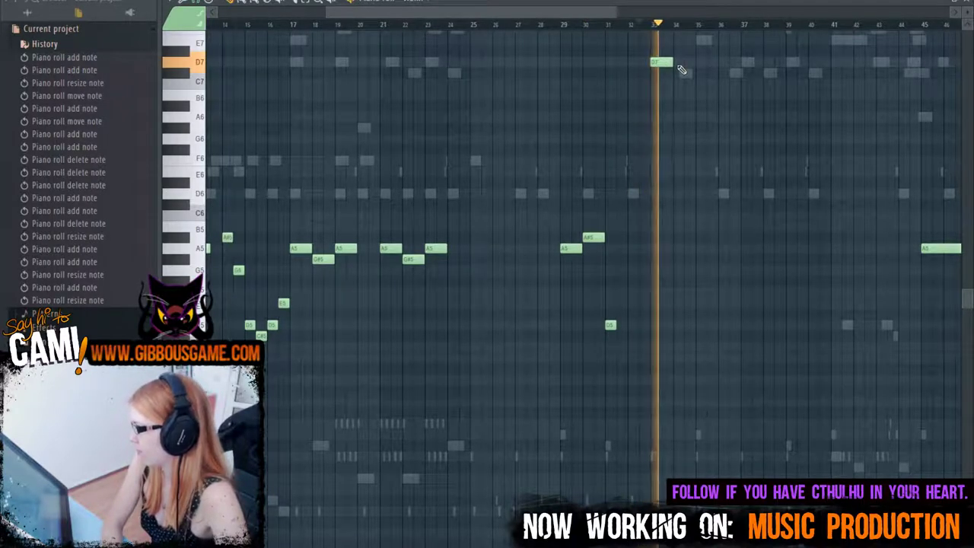
pyautogui.press('space')
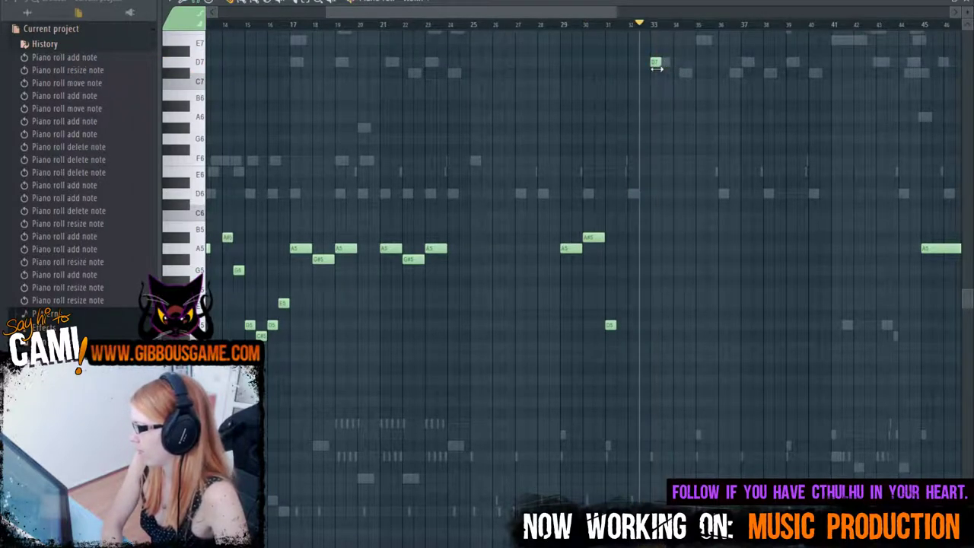
pyautogui.press('space')
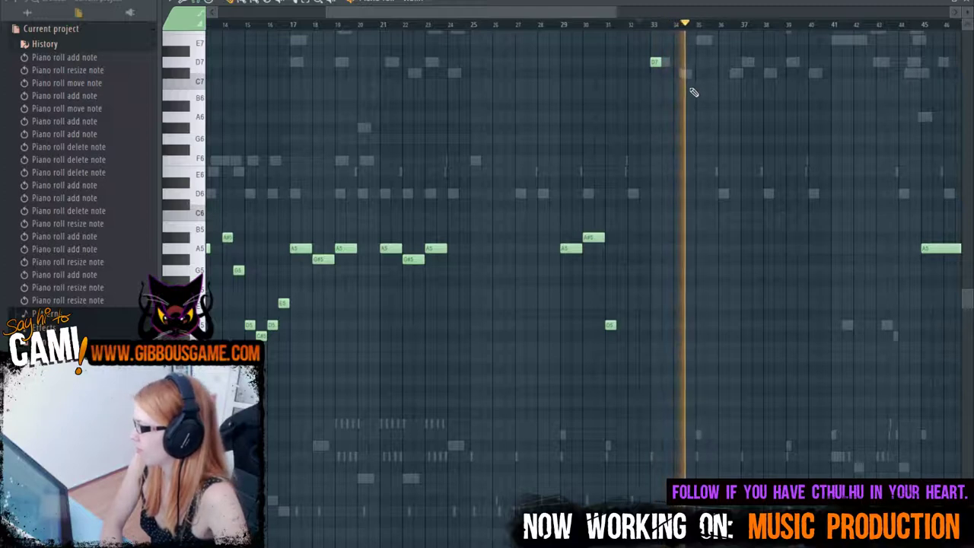
# Step: Add half-bar notes D7 and E7 in bar 35 and C#7 at the start of bar 36, and audition them
pyautogui.click(702, 62)
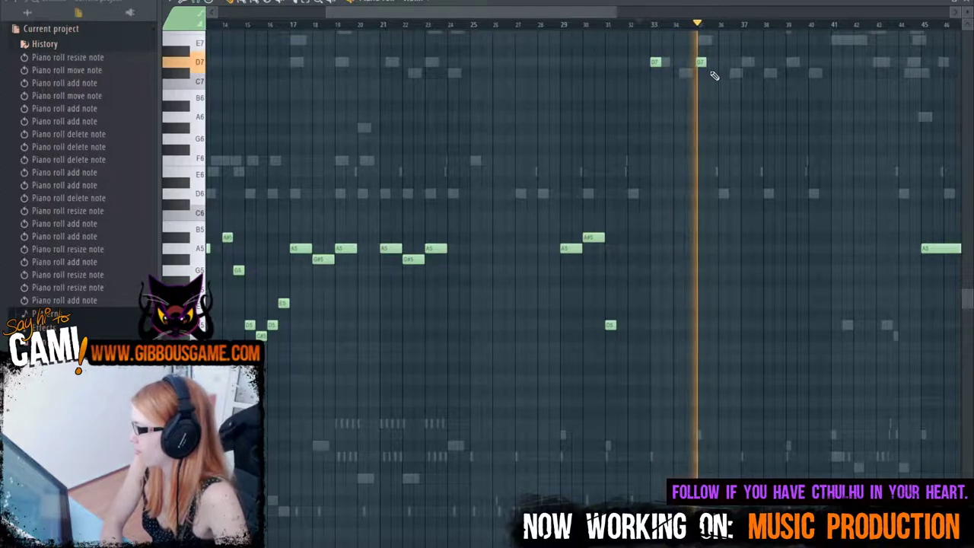
pyautogui.click(710, 51)
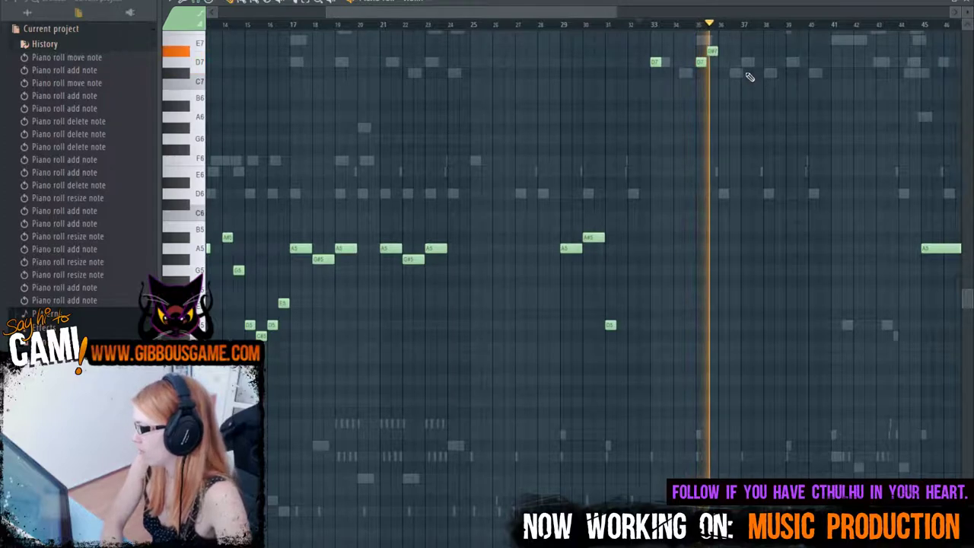
pyautogui.press('space')
pyautogui.moveTo(714, 30); pyautogui.dragTo(718, 39)
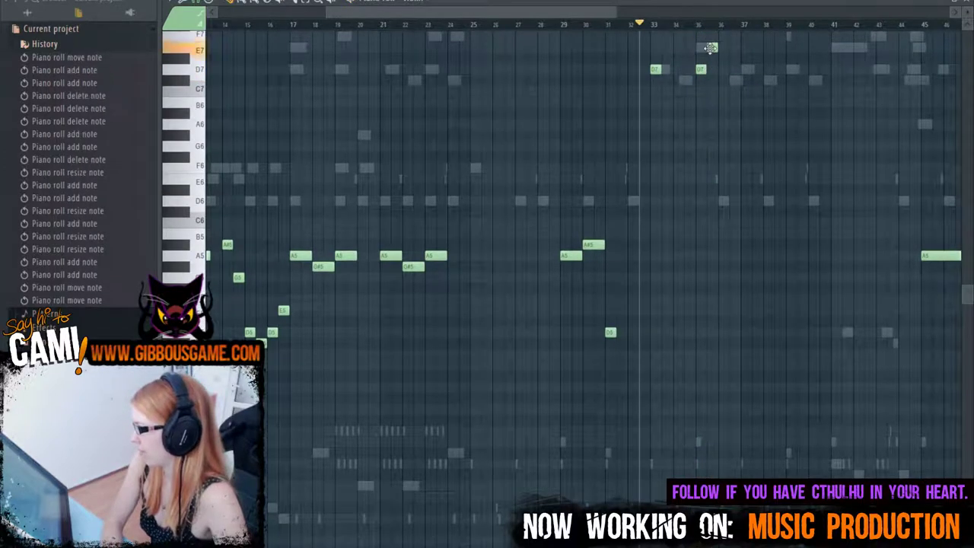
pyautogui.press('space')
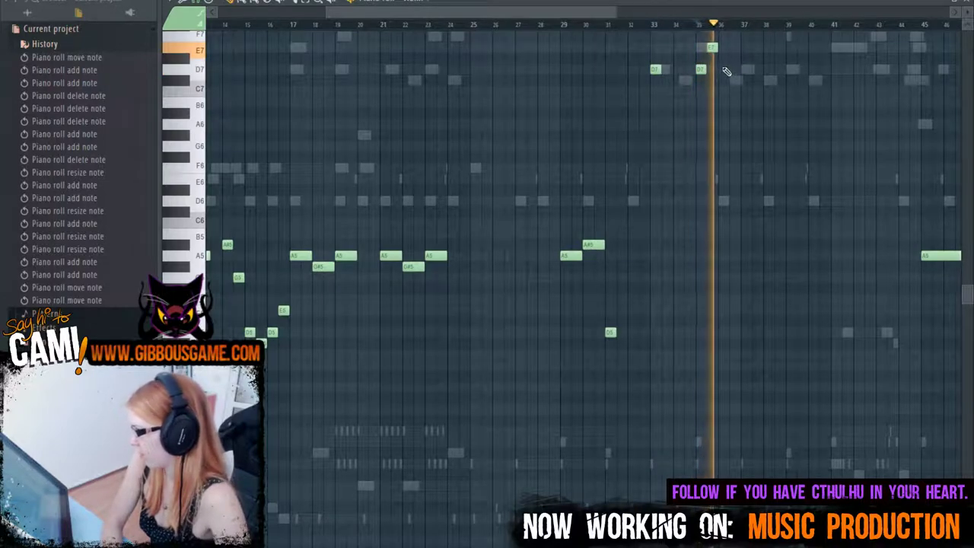
pyautogui.press('space')
pyautogui.click(723, 81)
pyautogui.press('space')
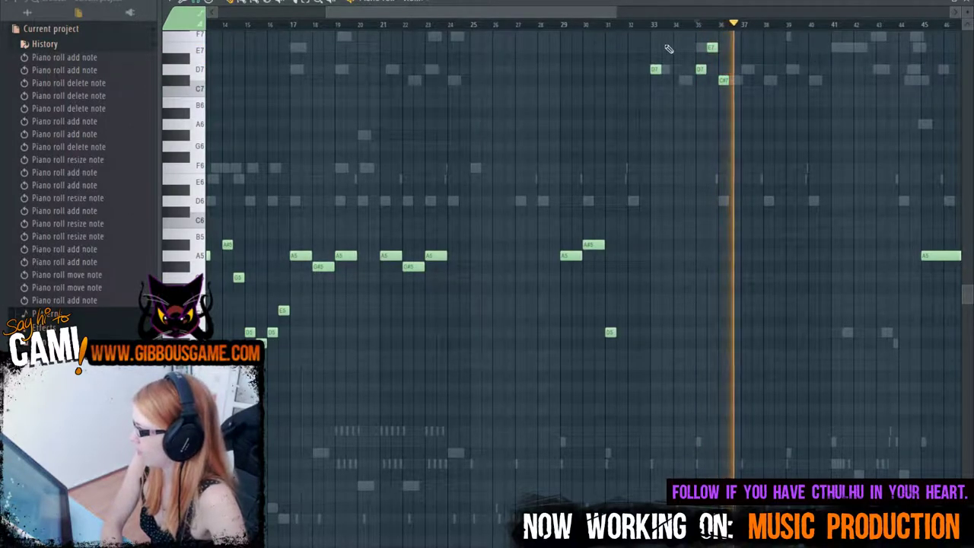
# Step: Add half-bar notes D7 in the second half of bar 38, then A6 and F7 in bar 39, auditioning the phrase
pyautogui.moveTo(596, 9); pyautogui.dragTo(690, 54)
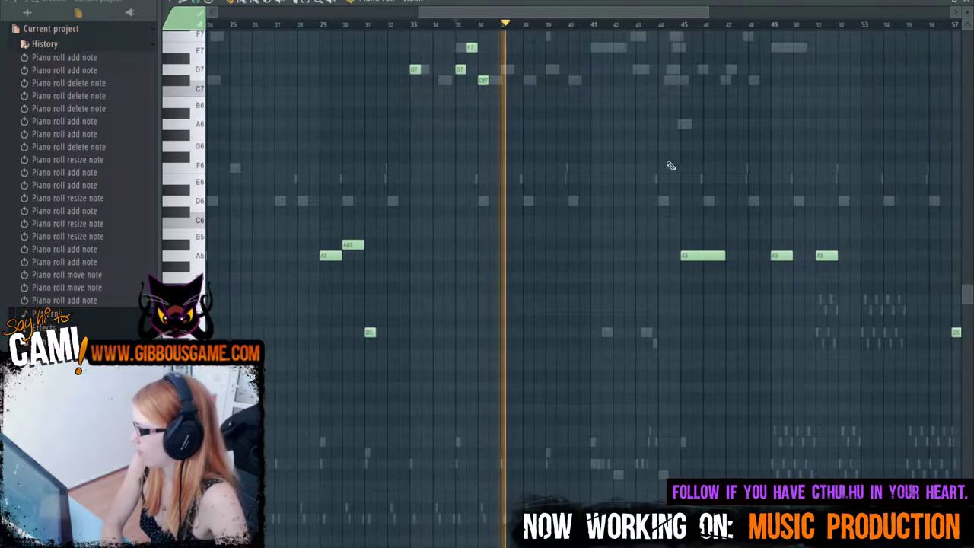
pyautogui.scroll(3, 668, 169)
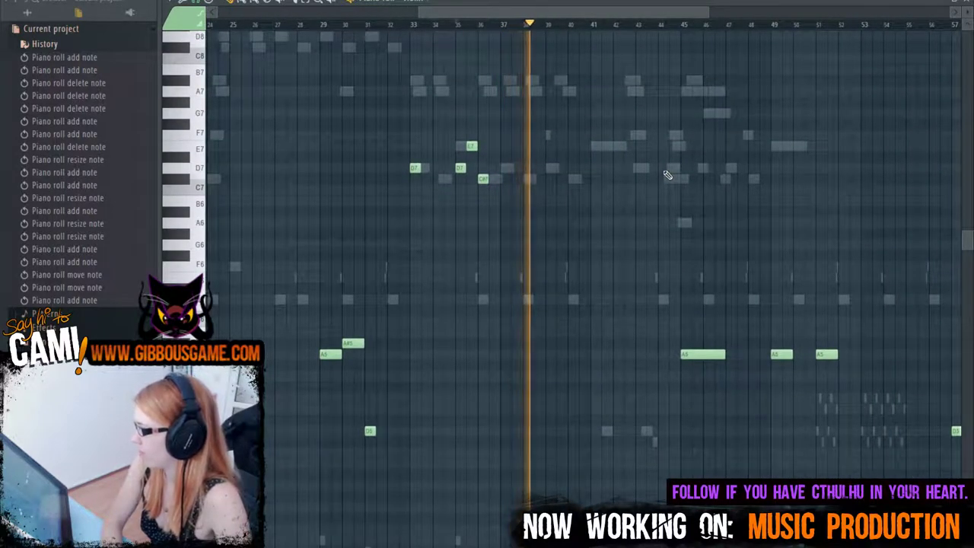
pyautogui.press('space')
pyautogui.click(548, 177)
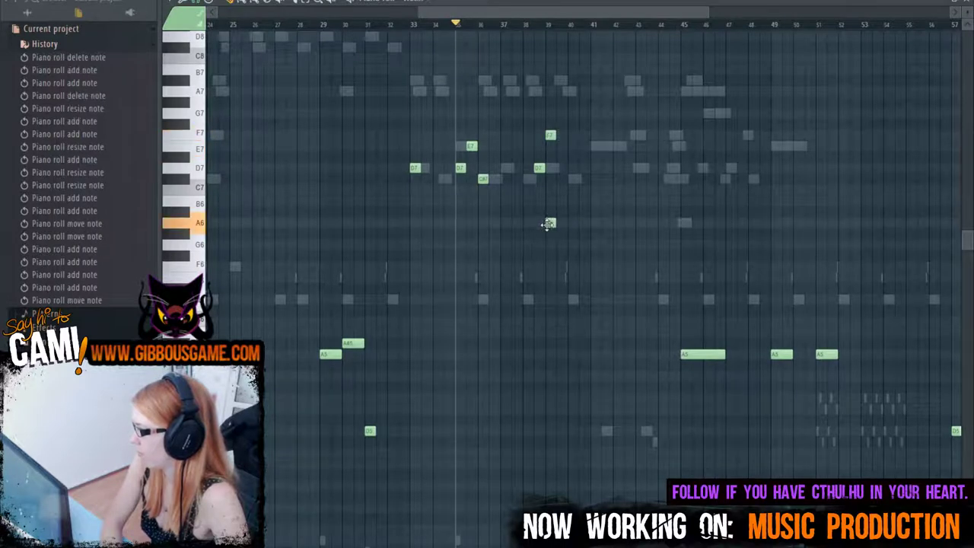
pyautogui.press('space')
pyautogui.moveTo(555, 135); pyautogui.dragTo(571, 136)
pyautogui.rightClick(561, 135)
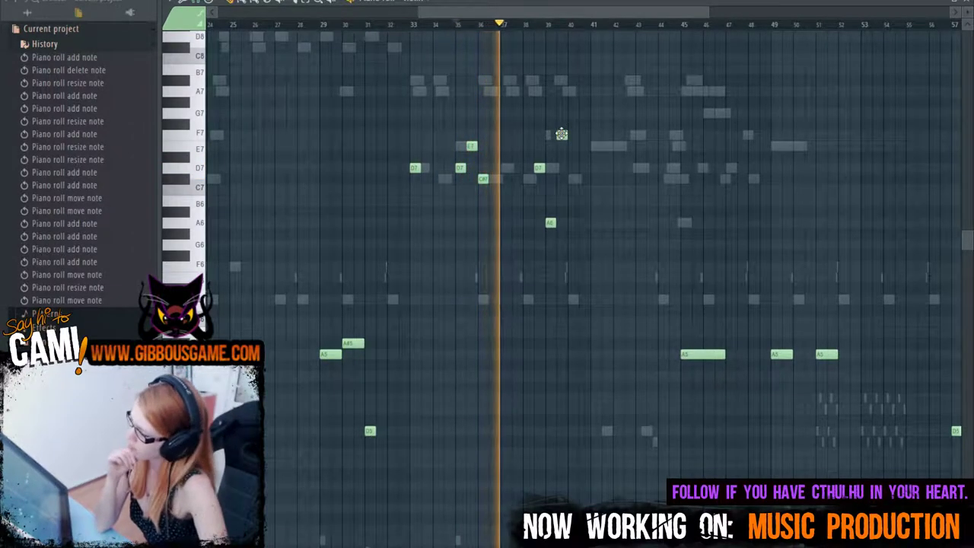
pyautogui.click(561, 134)
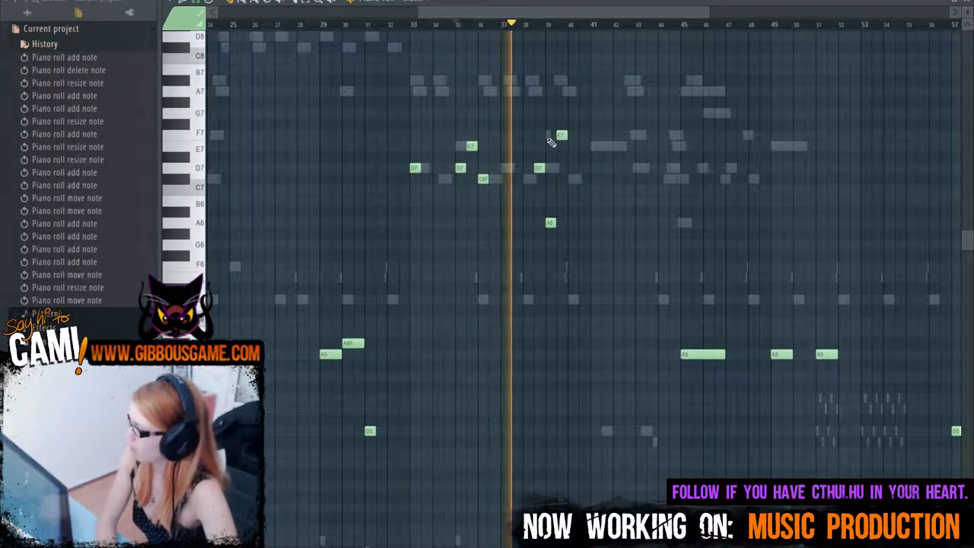
# Step: Try moving and shortening the D7 note around bars 38 and 39, auditioning the phrase
pyautogui.rightClick(559, 135)
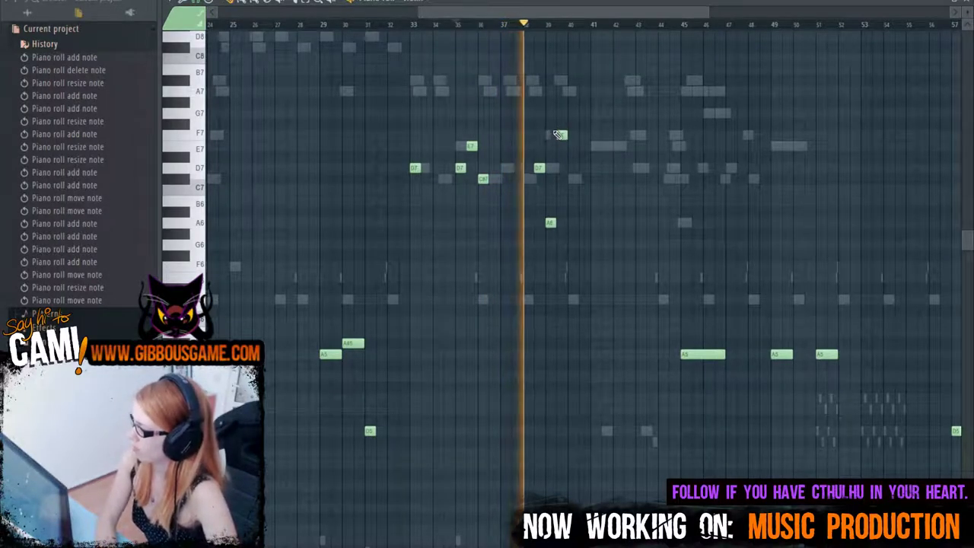
pyautogui.click(561, 135)
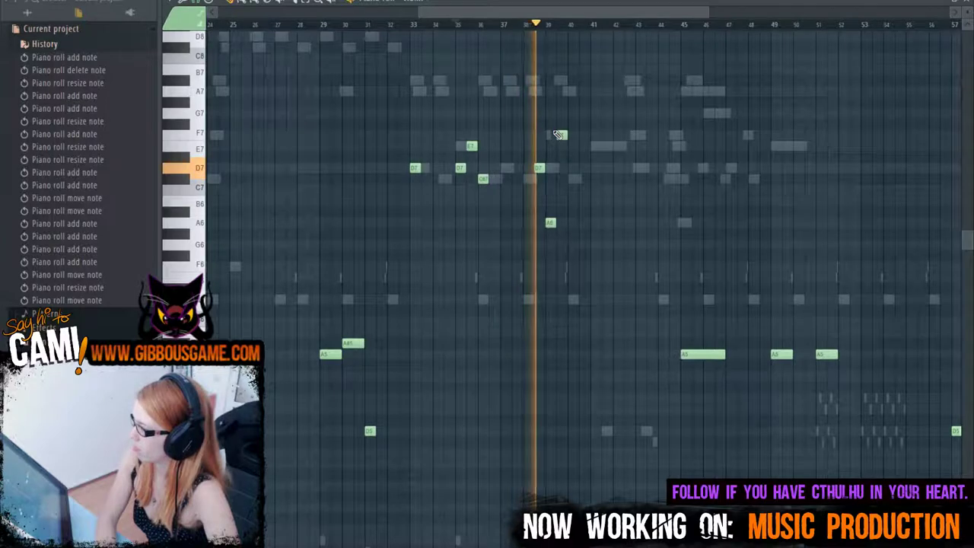
pyautogui.press('space')
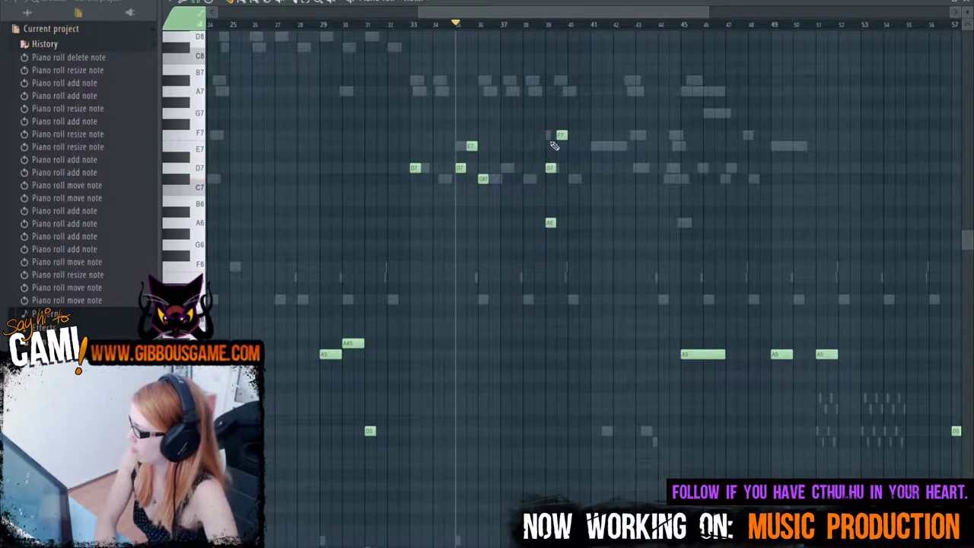
pyautogui.moveTo(430, 19); pyautogui.dragTo(504, 29)
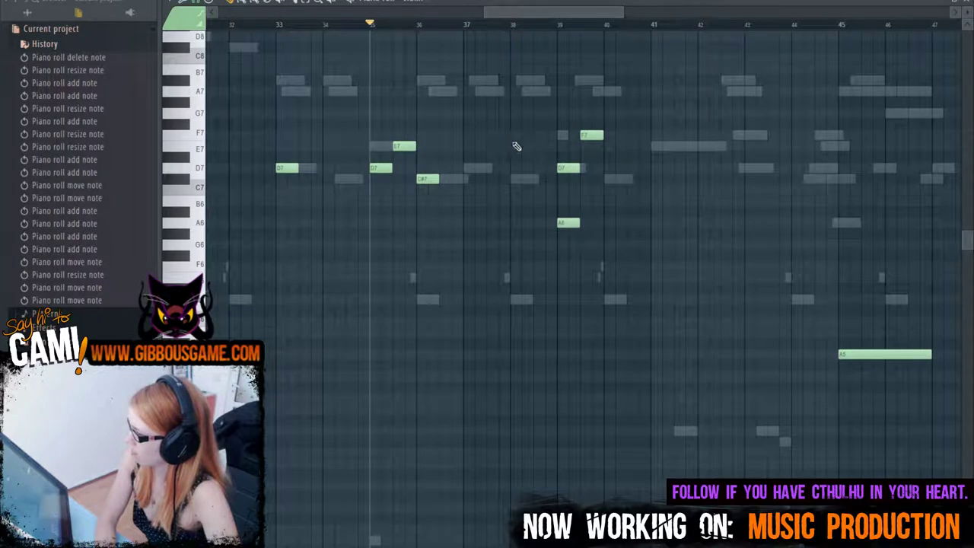
pyautogui.click(537, 31)
pyautogui.press('space')
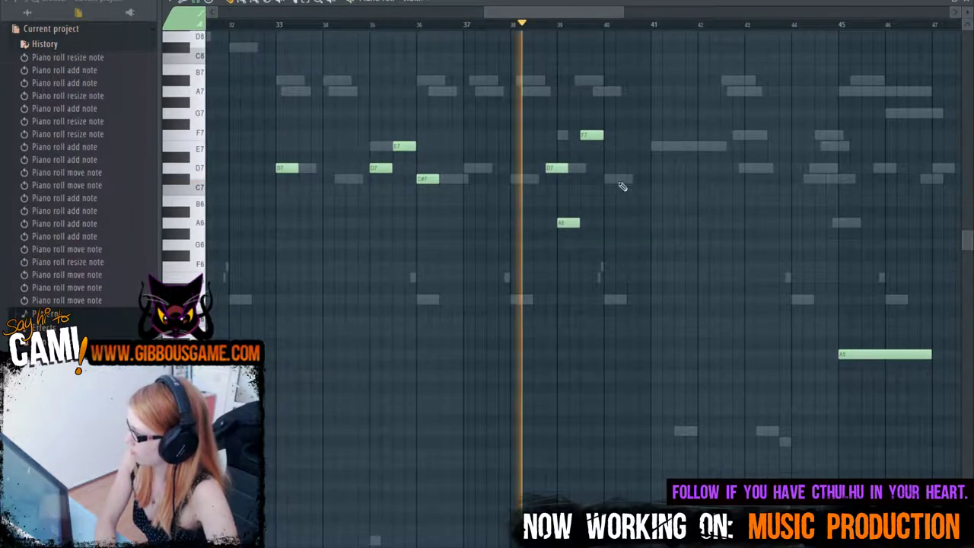
pyautogui.moveTo(567, 167); pyautogui.dragTo(556, 168)
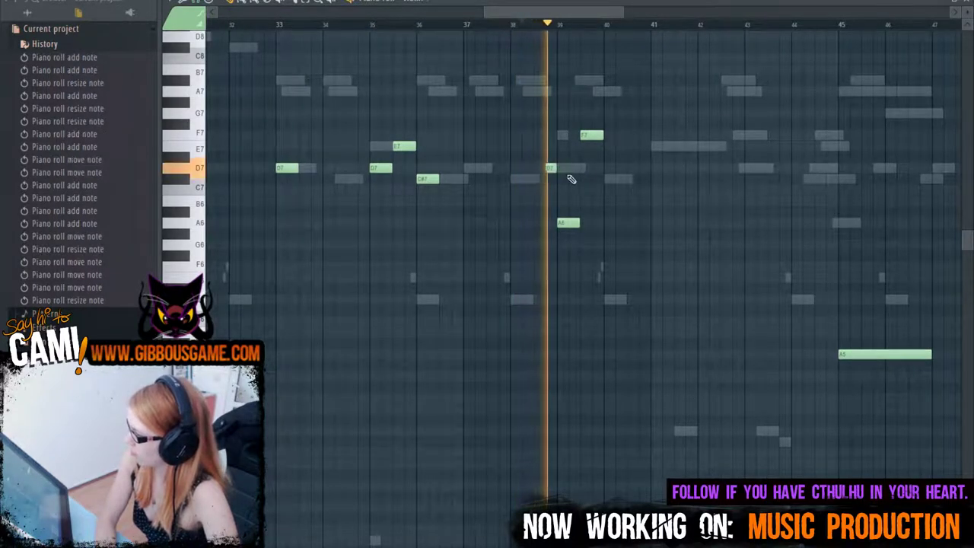
pyautogui.press('space')
# Step: Delete the D7, A6 and F7 notes in bars 38 and 39 and replay the part from bar 33
pyautogui.rightClick(597, 134)
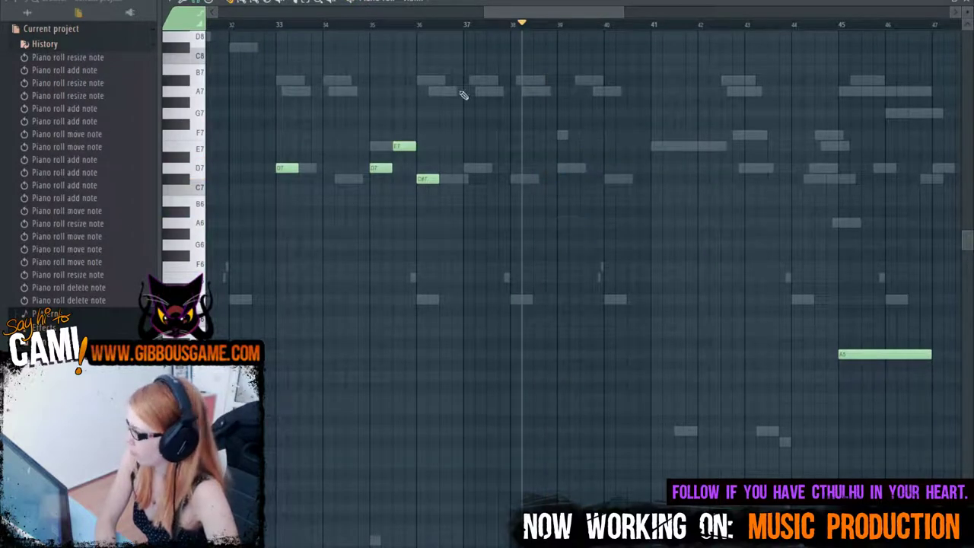
pyautogui.click(278, 31)
pyautogui.press('space')
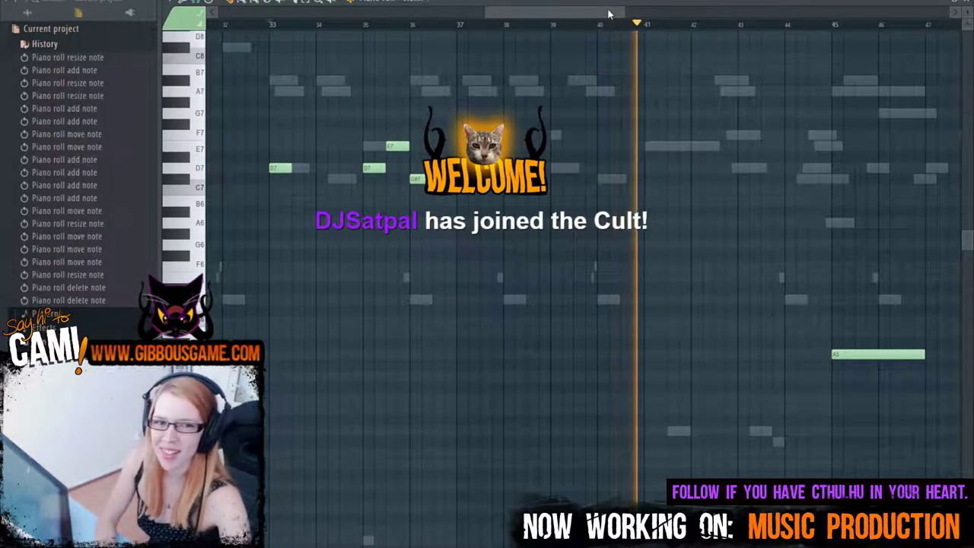
# Step: Bring up the instrument channels and open the cymbals channel's notes in the piano roll
pyautogui.press('F6')
pyautogui.press('F9')
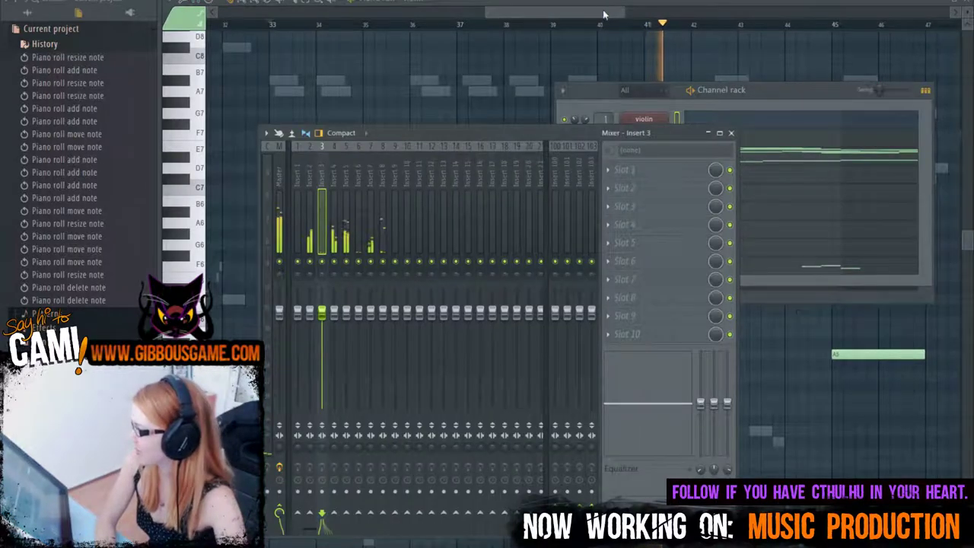
pyautogui.click(745, 93)
pyautogui.click(647, 232)
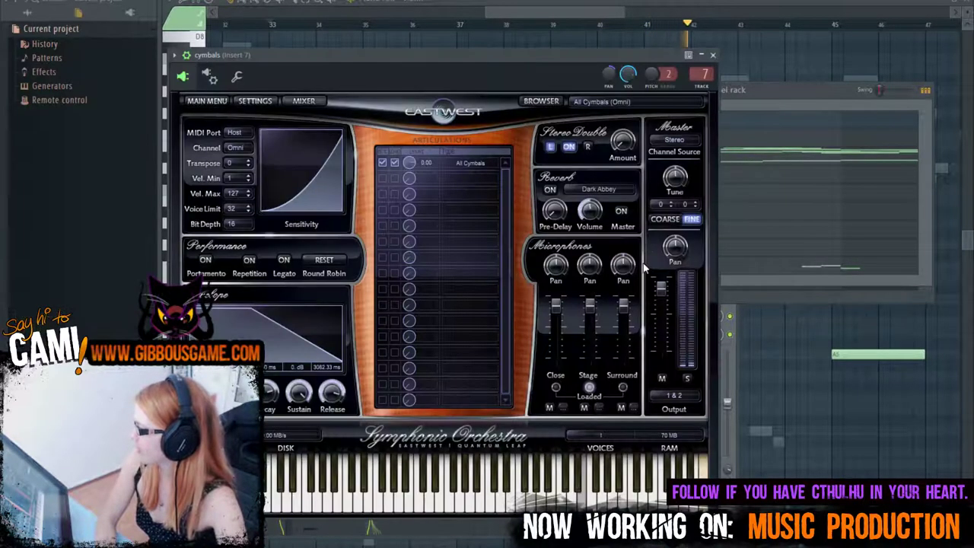
pyautogui.click(749, 188)
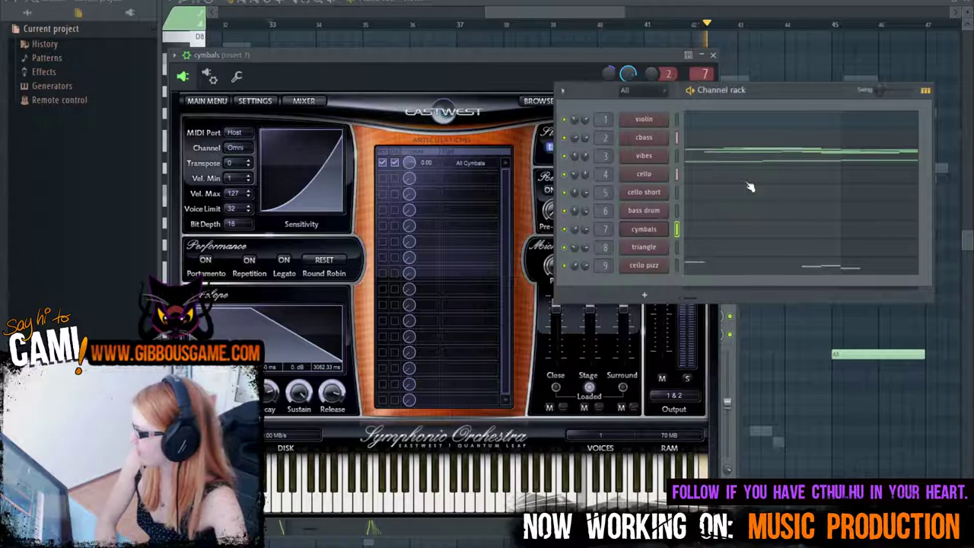
pyautogui.click(738, 236)
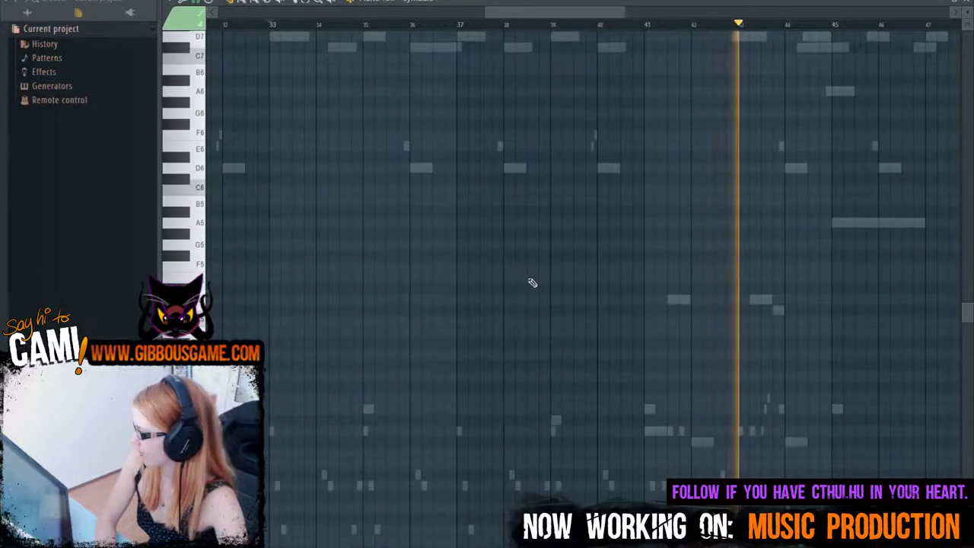
# Step: Delete the F7 cymbal note at the start of bar 39 and audition from that bar
pyautogui.scroll(5, 533, 283)
pyautogui.click(553, 26)
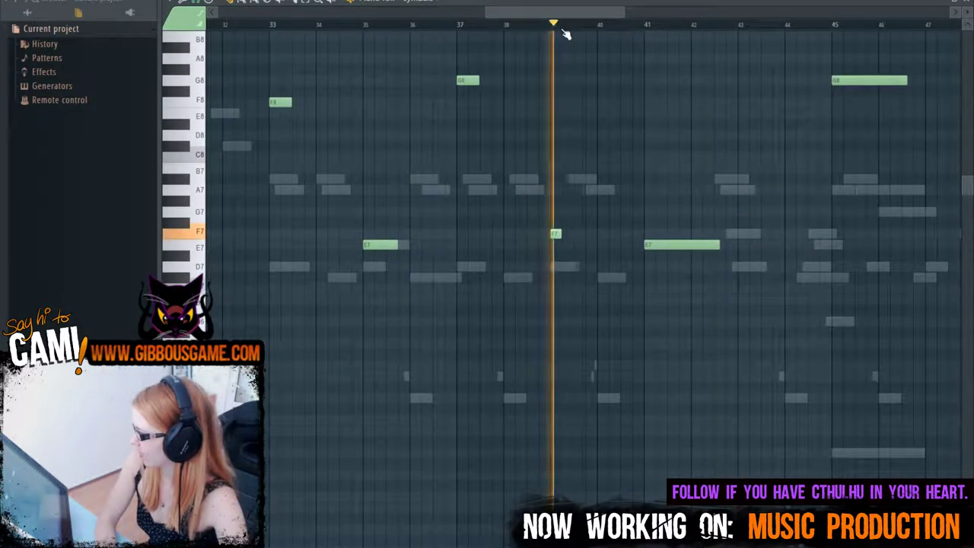
pyautogui.press('space')
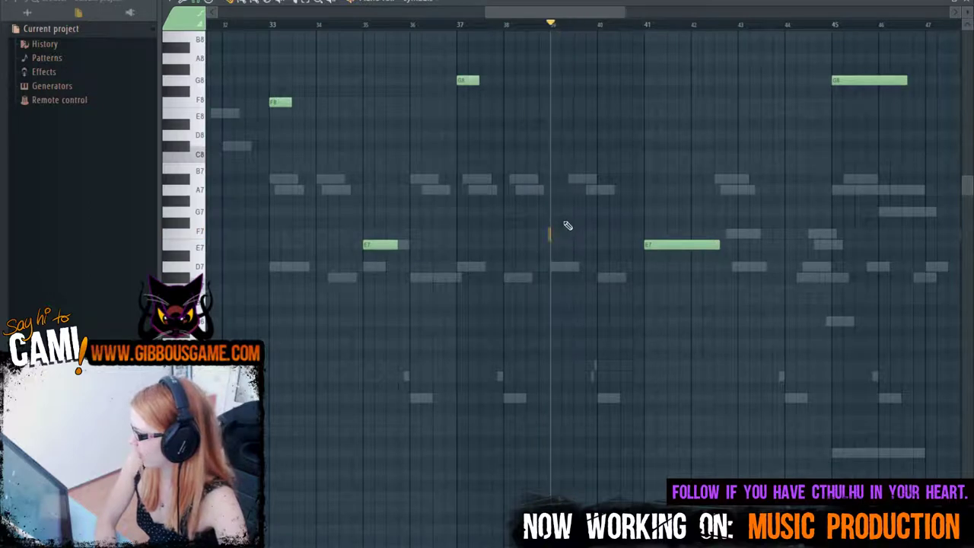
pyautogui.press('space')
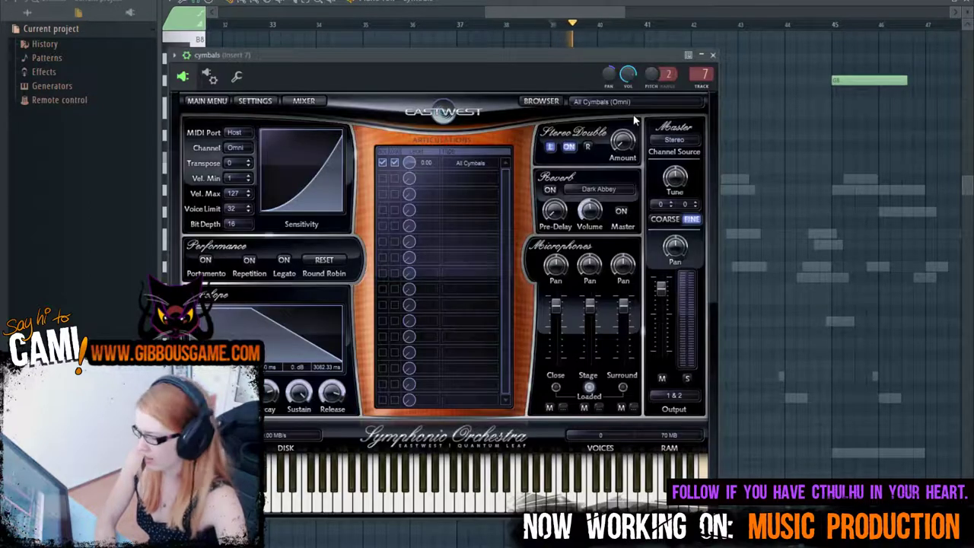
# Step: Listen on through the cymbal part from bar 41 and examine its notes across the whole timeline
pyautogui.press('F6')
pyautogui.press('F9')
pyautogui.press('F5')
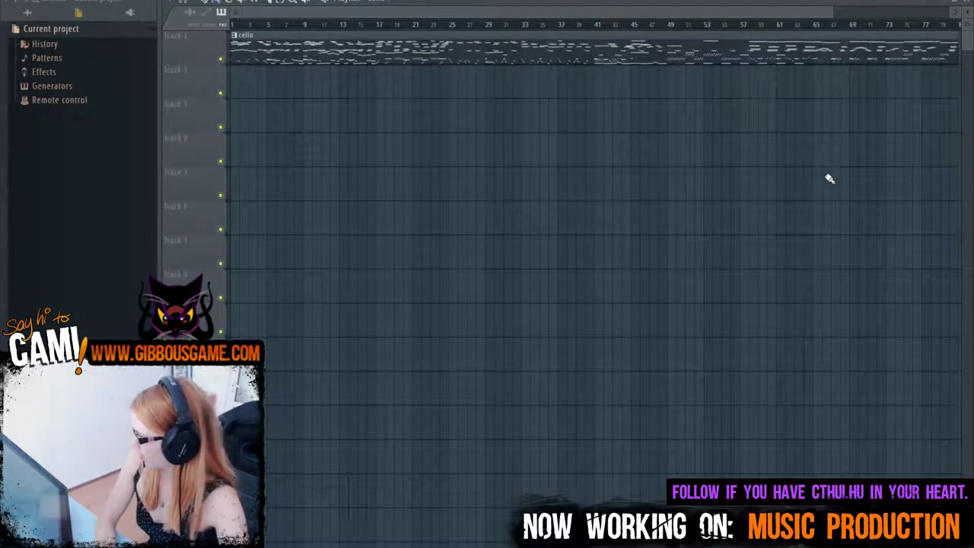
pyautogui.press('F7')
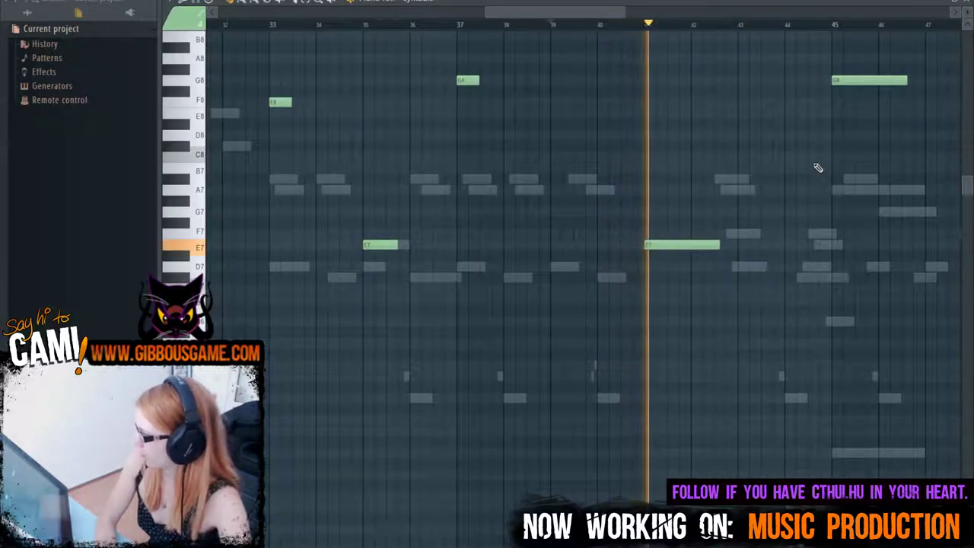
pyautogui.moveTo(626, 12); pyautogui.dragTo(805, 28)
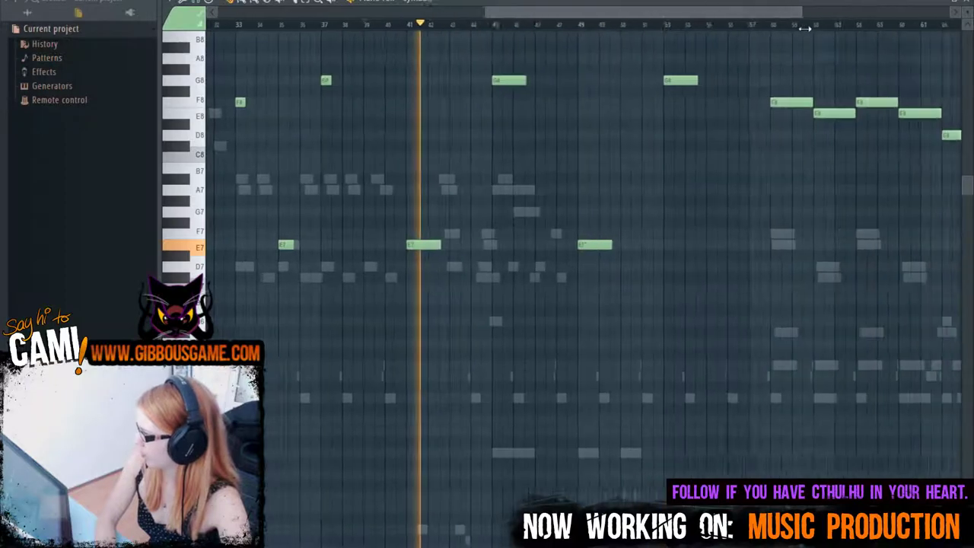
pyautogui.moveTo(487, 12); pyautogui.dragTo(230, 14)
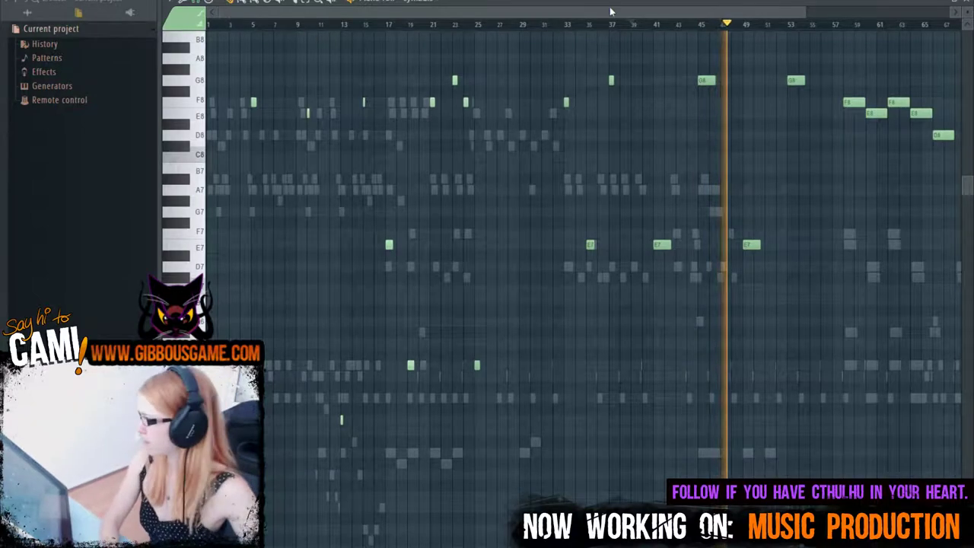
pyautogui.moveTo(217, 9); pyautogui.dragTo(613, 10)
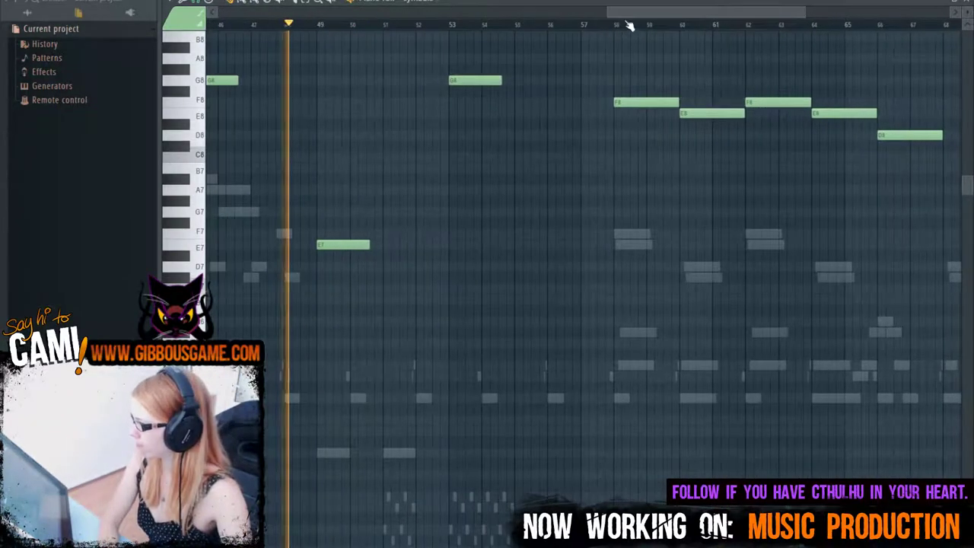
pyautogui.click(544, 24)
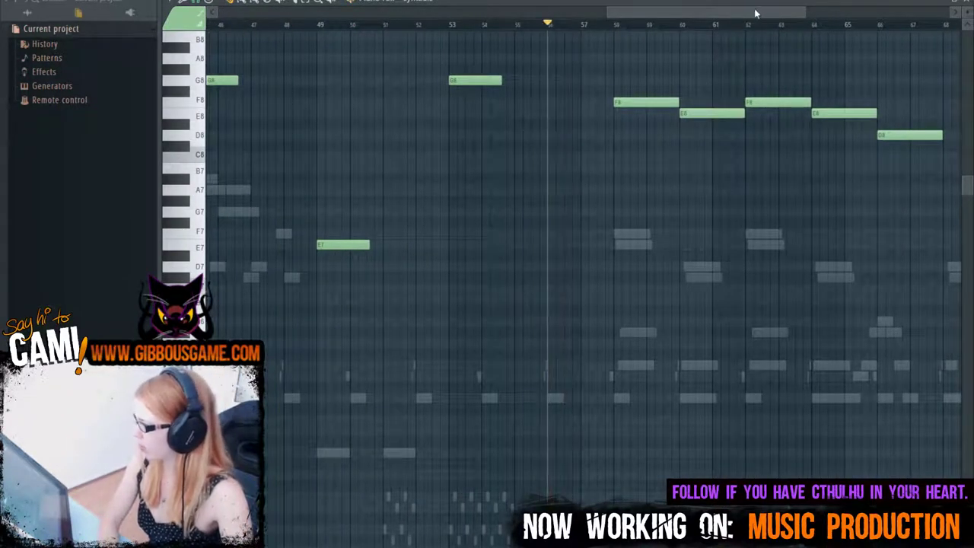
# Step: Shorten the G8 note at bar 45, the E7 note at bar 49 and the G8 note at bar 53 to slightly under one bar each
pyautogui.hscroll(-6, 656, 28)
pyautogui.click(497, 25)
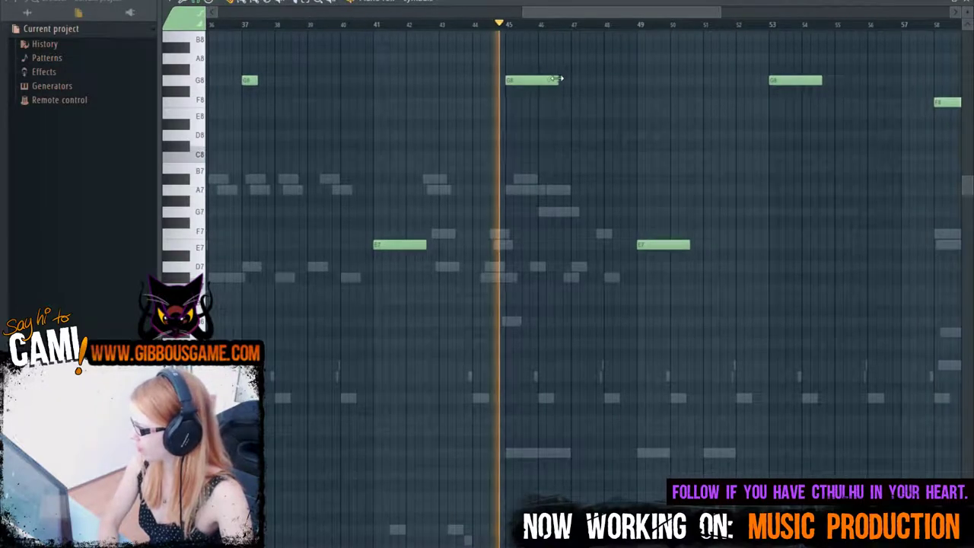
pyautogui.moveTo(559, 79); pyautogui.dragTo(534, 79)
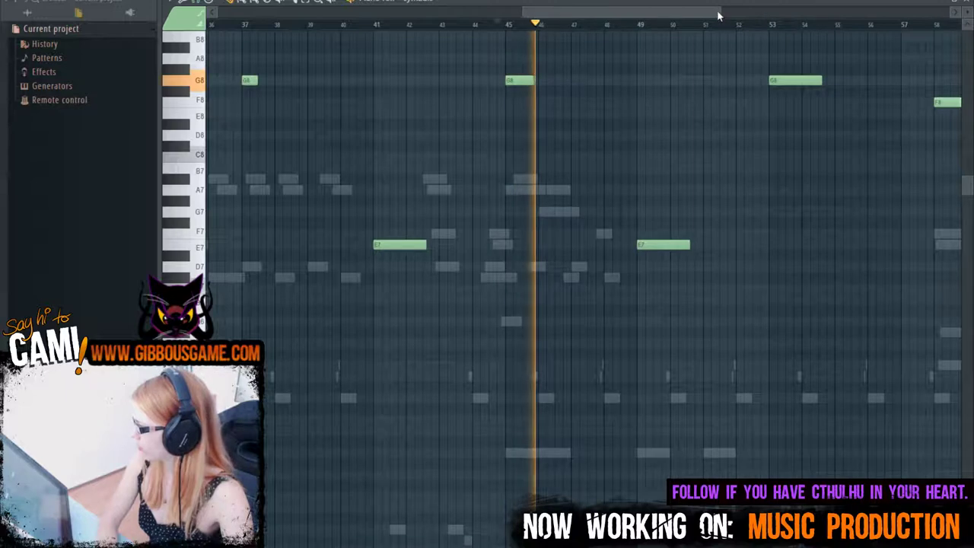
pyautogui.moveTo(720, 12); pyautogui.dragTo(662, 15)
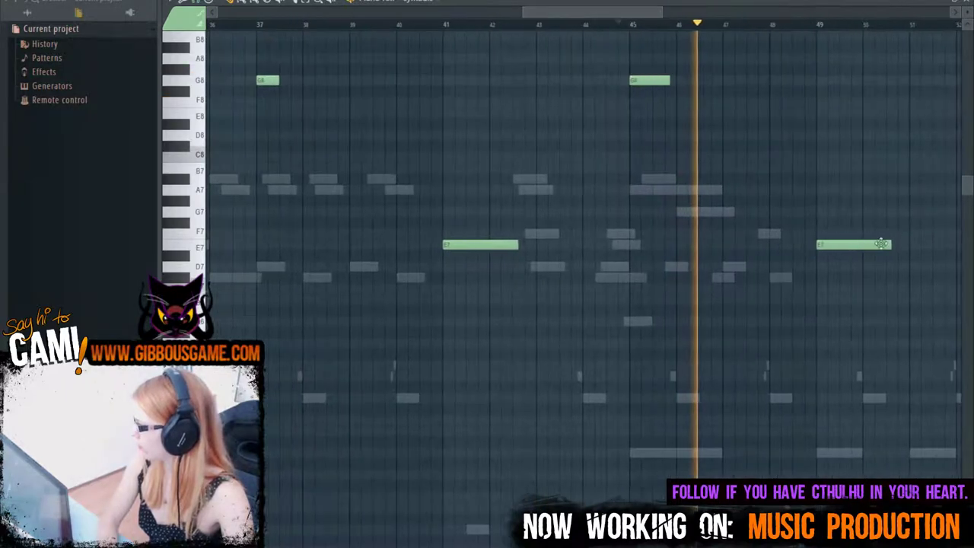
pyautogui.moveTo(889, 244); pyautogui.dragTo(858, 245)
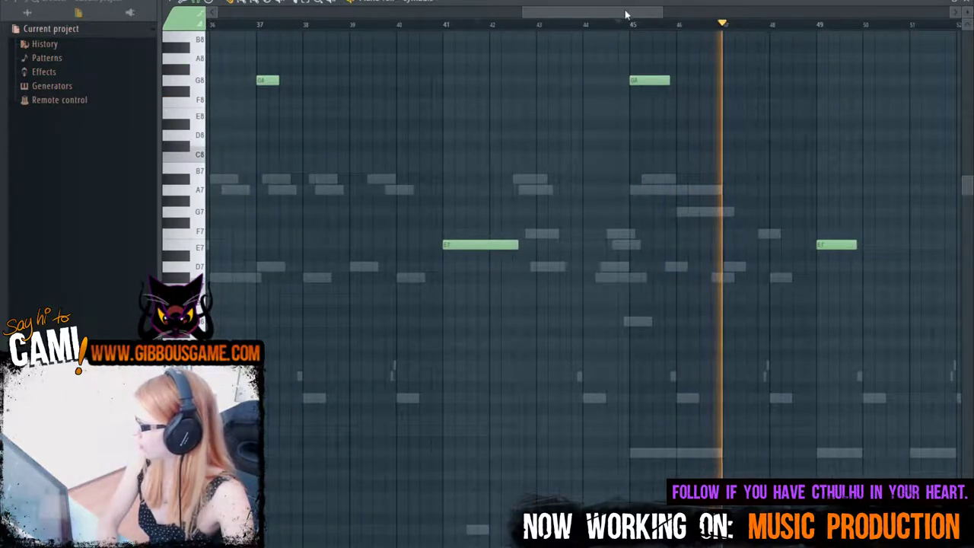
pyautogui.moveTo(626, 12); pyautogui.dragTo(691, 45)
pyautogui.moveTo(692, 82); pyautogui.dragTo(653, 81)
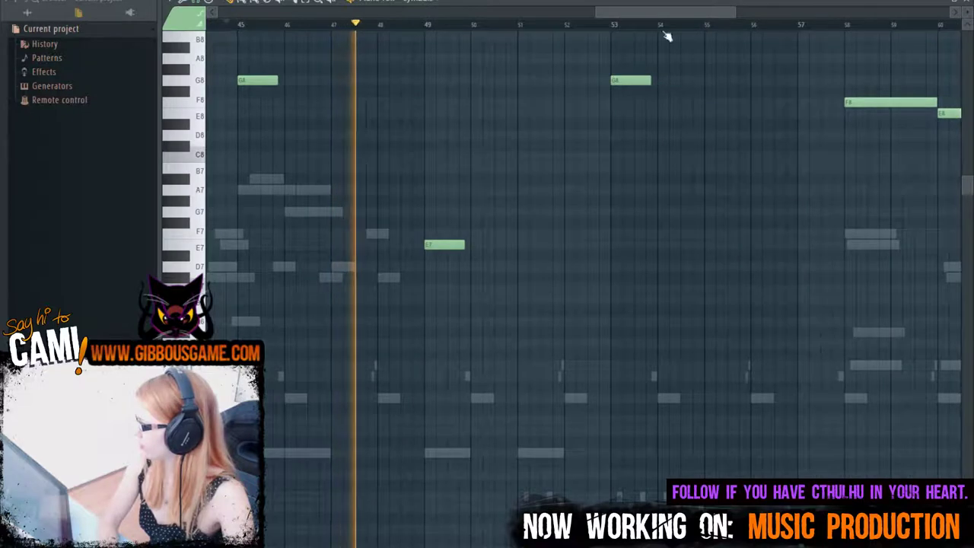
# Step: Play the cymbal part through to bar 53 and examine how its shortened hits sit against the other instruments' notes
pyautogui.moveTo(670, 12); pyautogui.dragTo(708, 27)
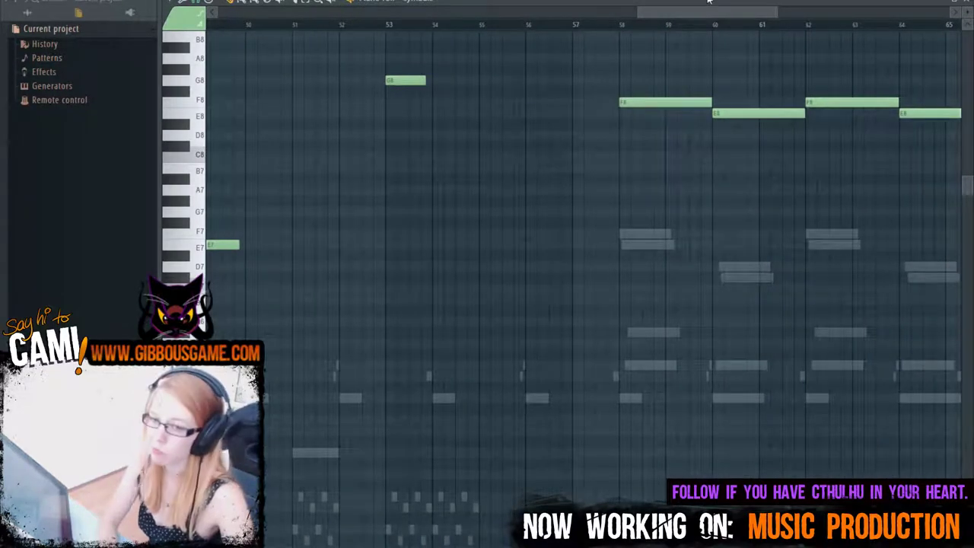
pyautogui.moveTo(648, 14); pyautogui.dragTo(445, 15)
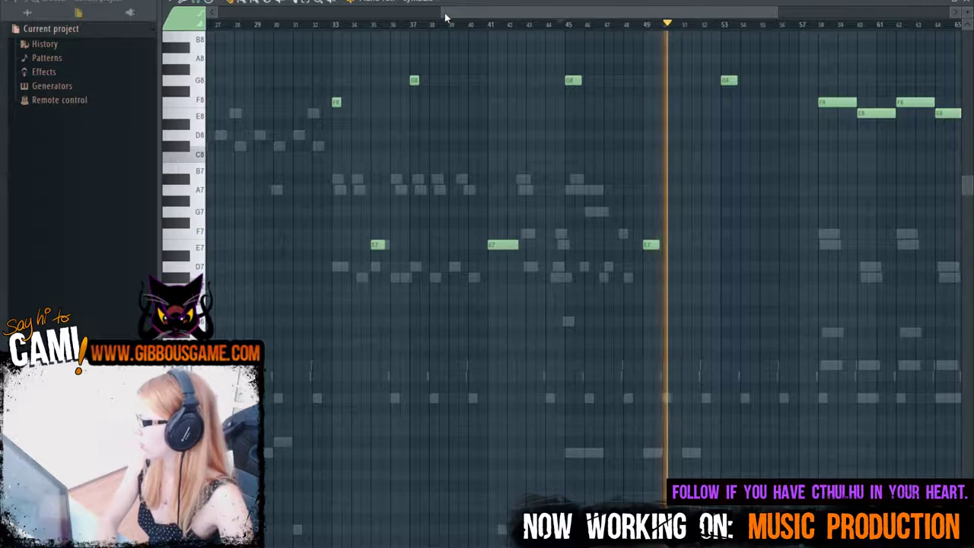
pyautogui.moveTo(587, 15); pyautogui.dragTo(624, 28)
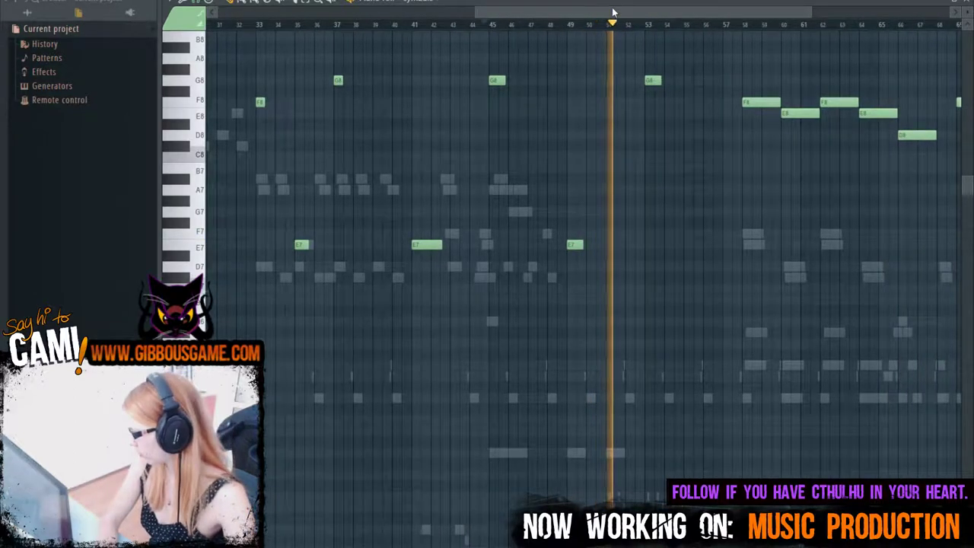
pyautogui.scroll(-2, 691, 163)
pyautogui.scroll(6, 692, 164)
pyautogui.scroll(1, 692, 164)
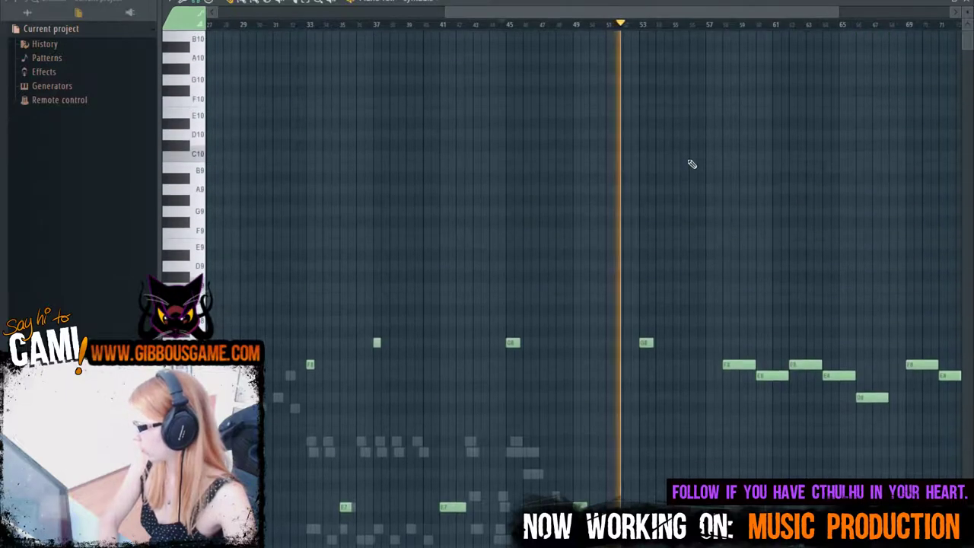
pyautogui.scroll(-6, 692, 163)
pyautogui.scroll(3, 692, 161)
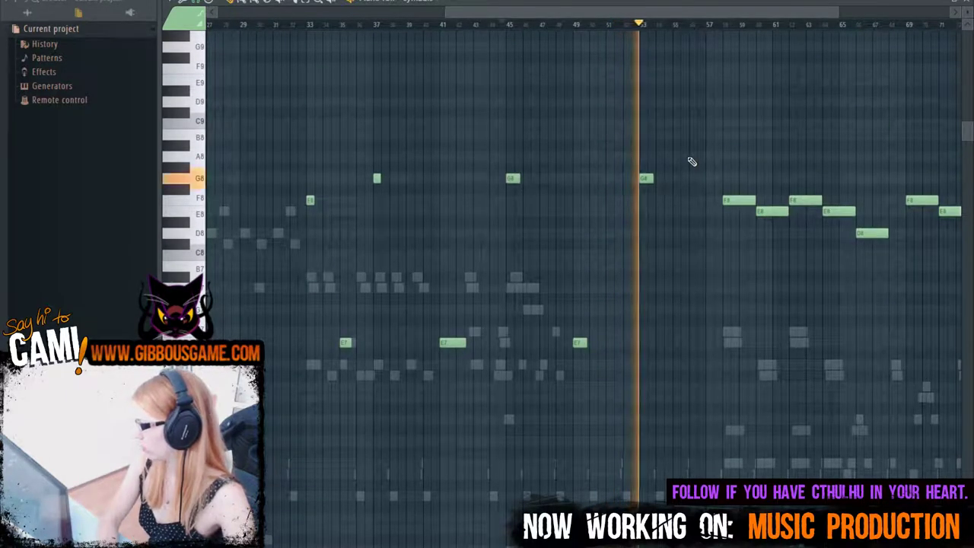
pyautogui.press('space')
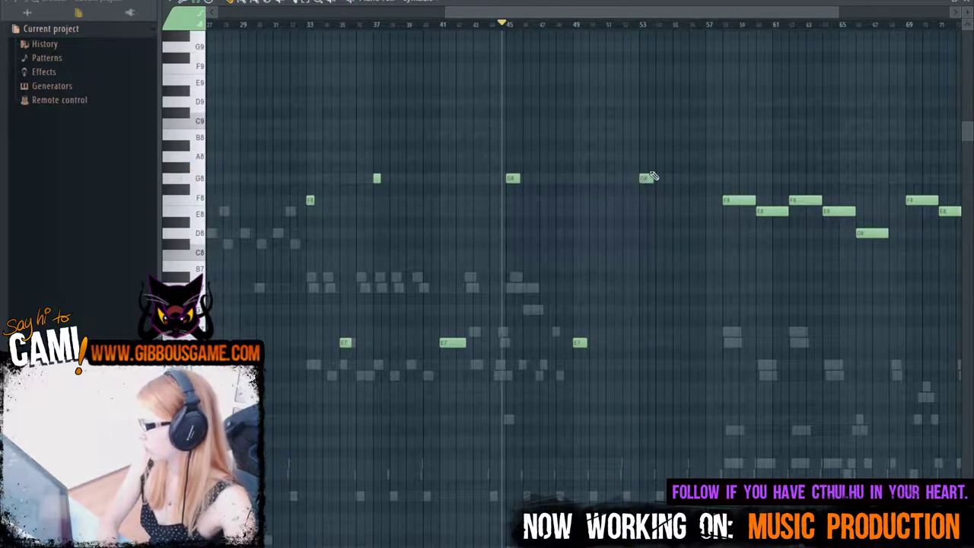
# Step: Switch the piano roll back to the part with the low A5 and D5 notes and play it from just before bar 45
pyautogui.press('F6')
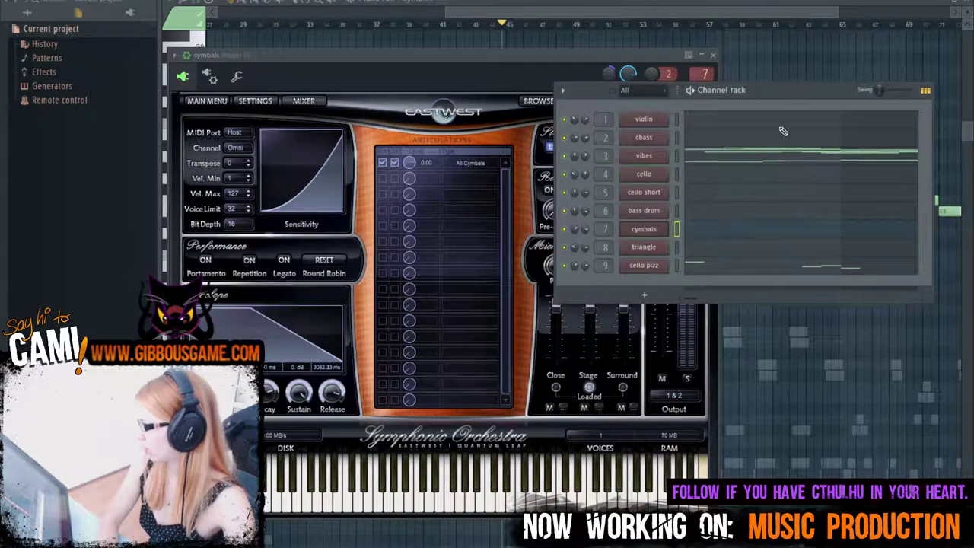
pyautogui.press('F7')
pyautogui.scroll(-1, 681, 148)
pyautogui.press('space')
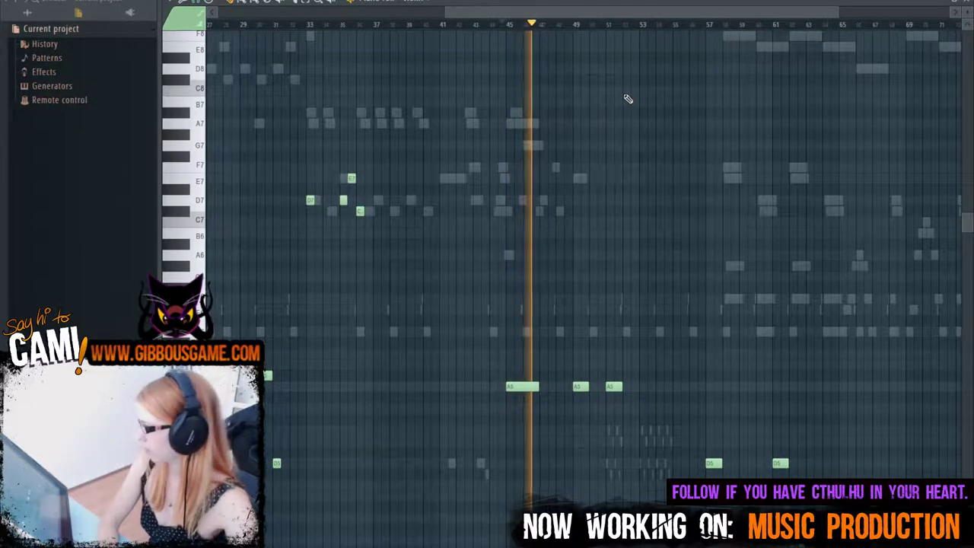
pyautogui.moveTo(445, 12); pyautogui.dragTo(271, 76)
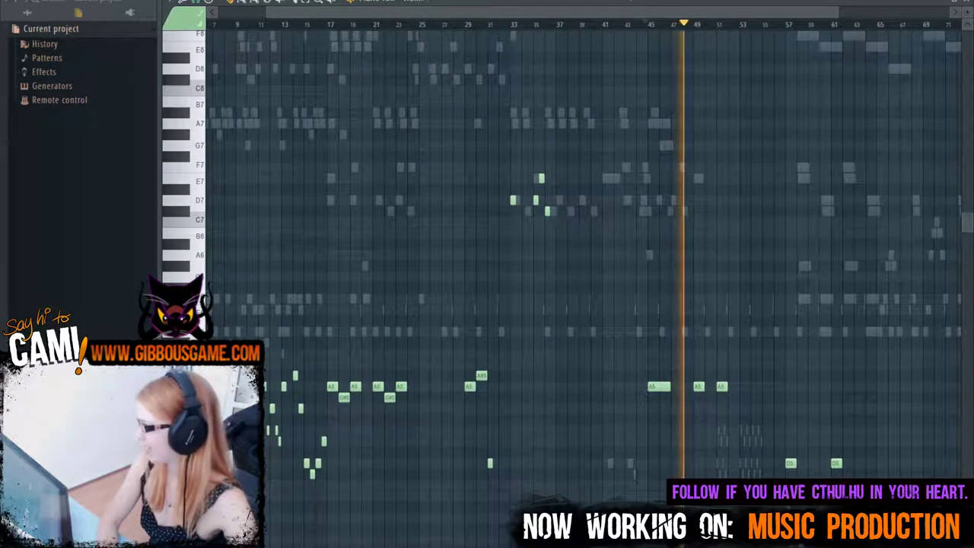
# Step: Add one-bar A6 notes at bar 51 and bar 55, above the row of A5 notes
pyautogui.moveTo(832, 20); pyautogui.dragTo(948, 33)
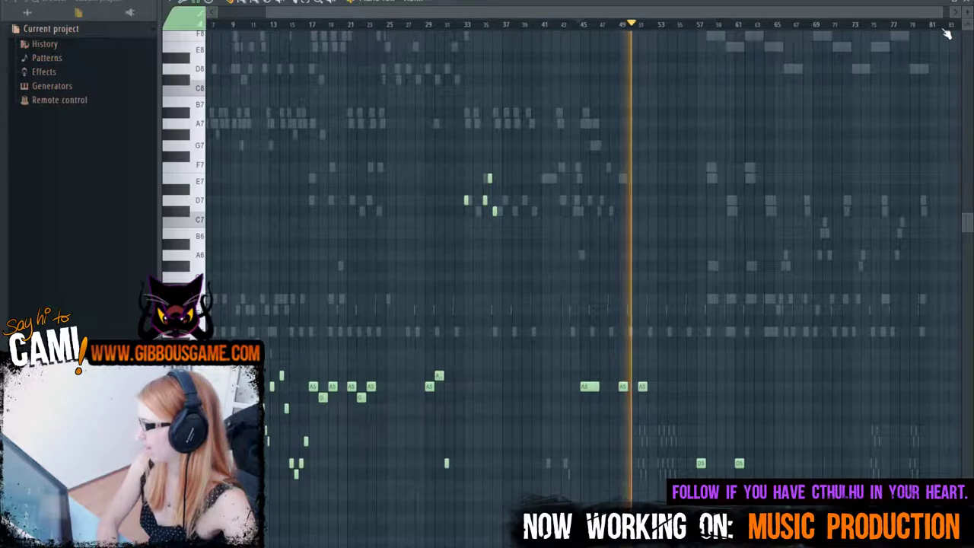
pyautogui.moveTo(278, 11); pyautogui.dragTo(406, 13)
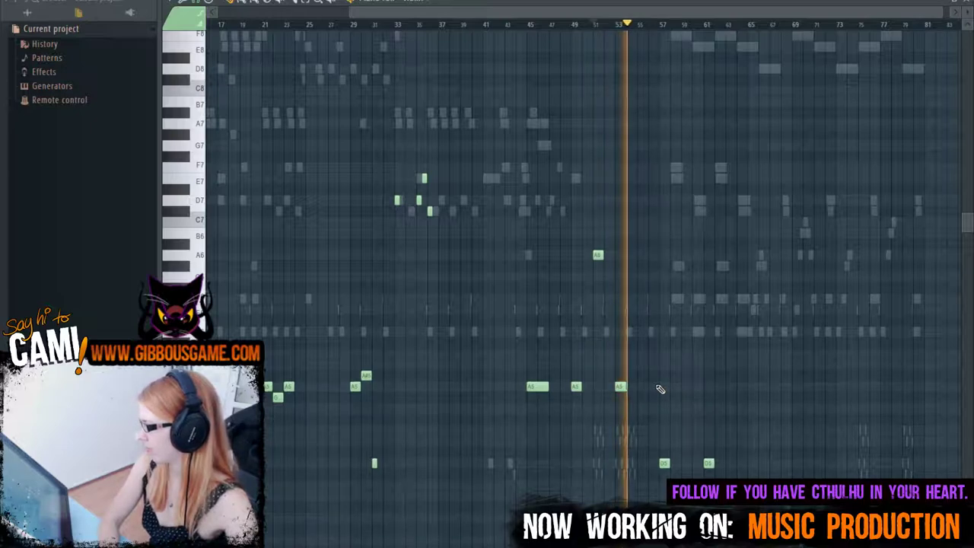
pyautogui.click(631, 254)
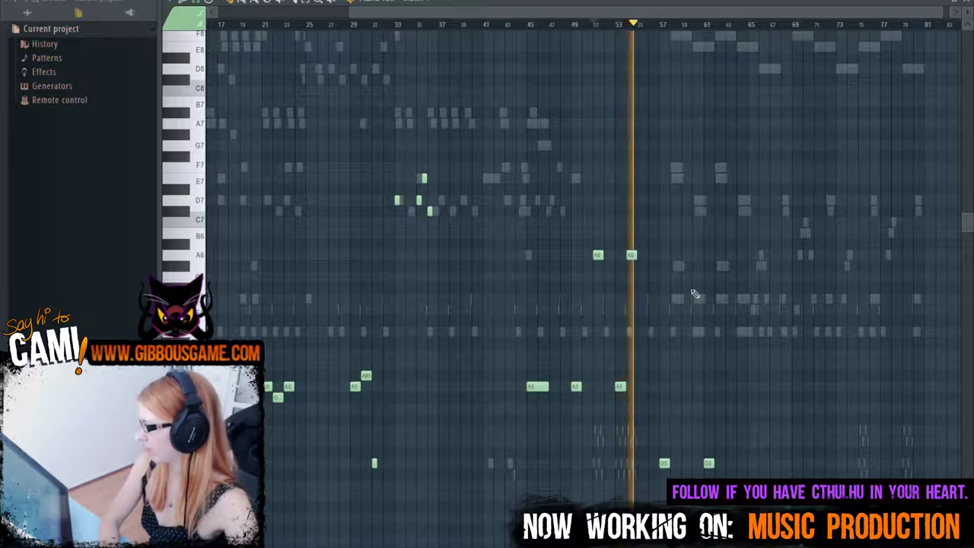
pyautogui.moveTo(631, 254); pyautogui.dragTo(644, 253)
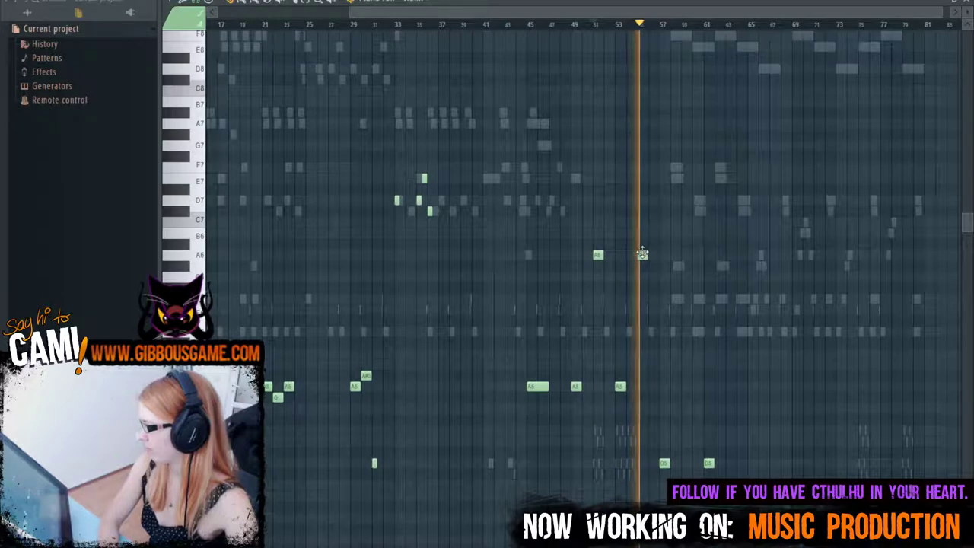
pyautogui.press('space')
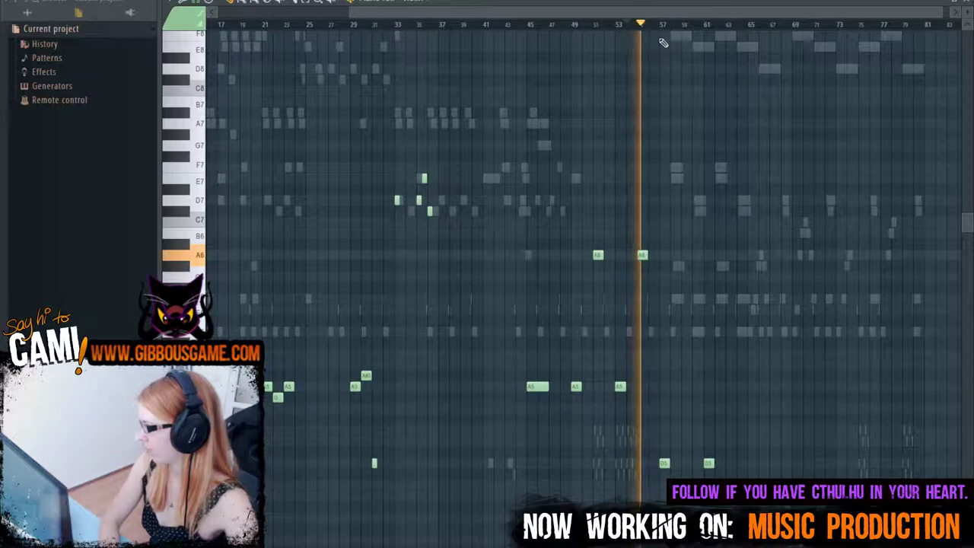
# Step: Play from bar 45, shorten the A5 note there to one bar, and delete and re-enter the A6 note at bar 55
pyautogui.press('space')
pyautogui.scroll(-5, 655, 332)
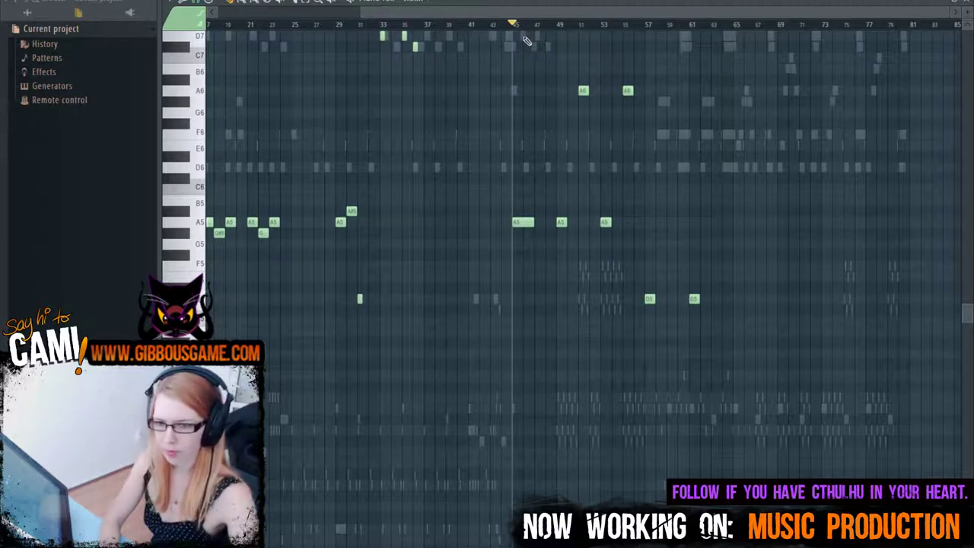
pyautogui.press('space')
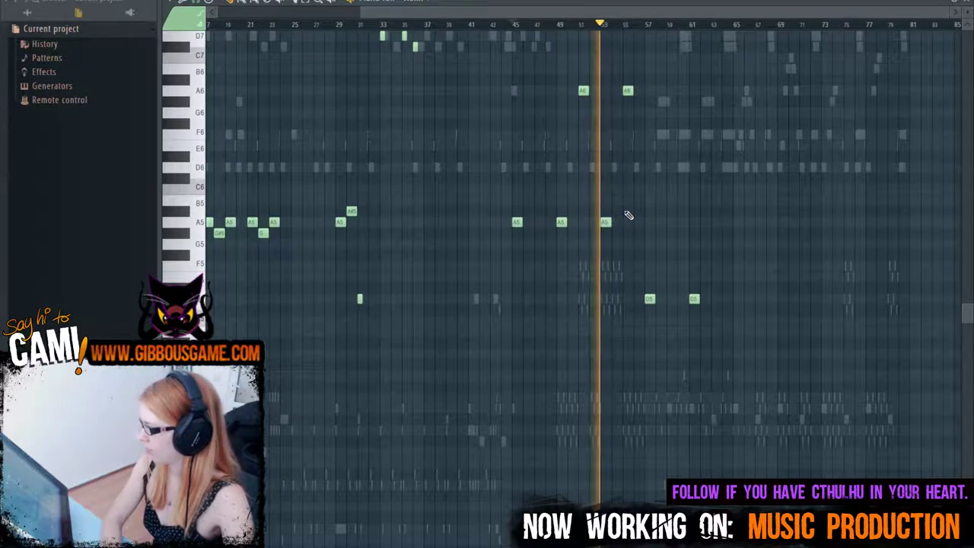
pyautogui.rightClick(628, 90)
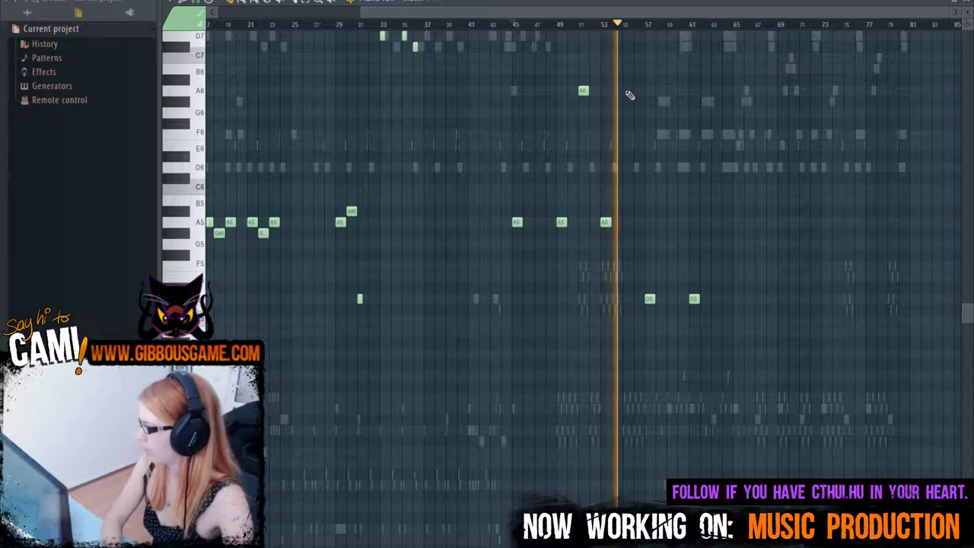
pyautogui.click(629, 92)
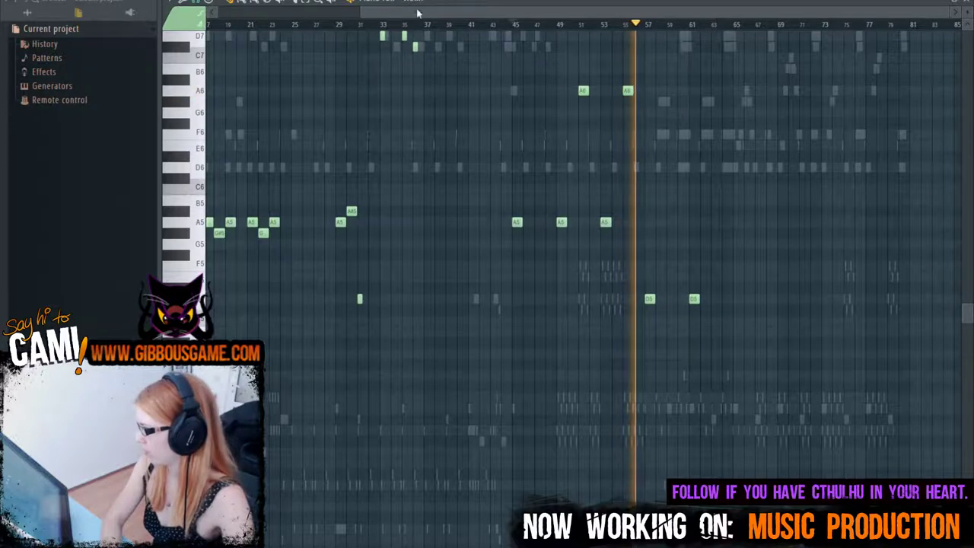
# Step: Try a short D6 note at bar 73 followed by an F6 note half a bar after it
pyautogui.hscroll(1, 489, 33)
pyautogui.hscroll(4, 489, 34)
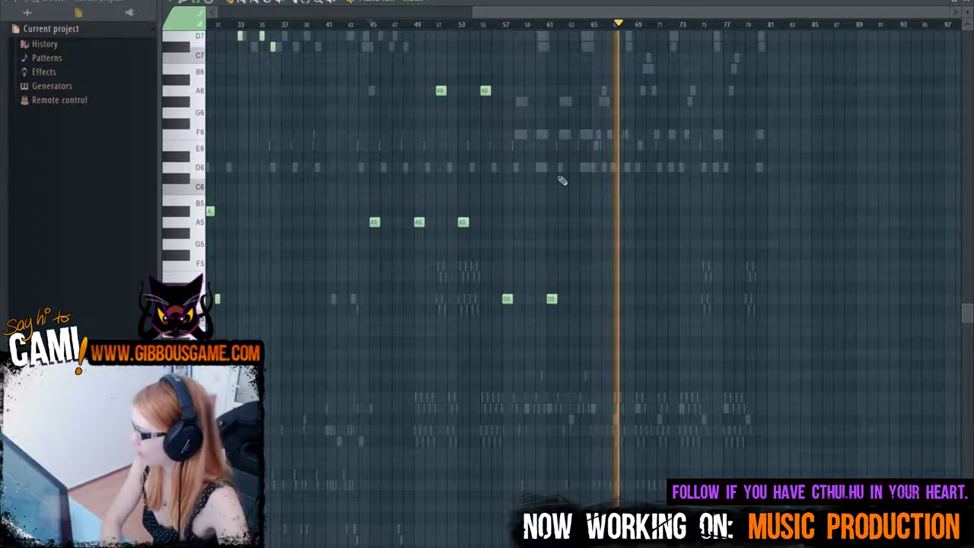
pyautogui.moveTo(471, 11); pyautogui.dragTo(735, 36)
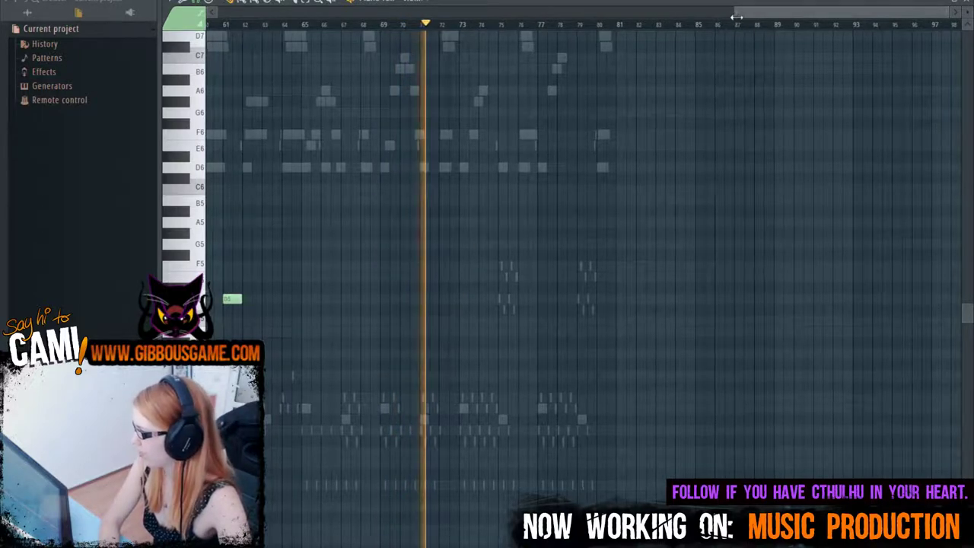
pyautogui.scroll(4, 657, 102)
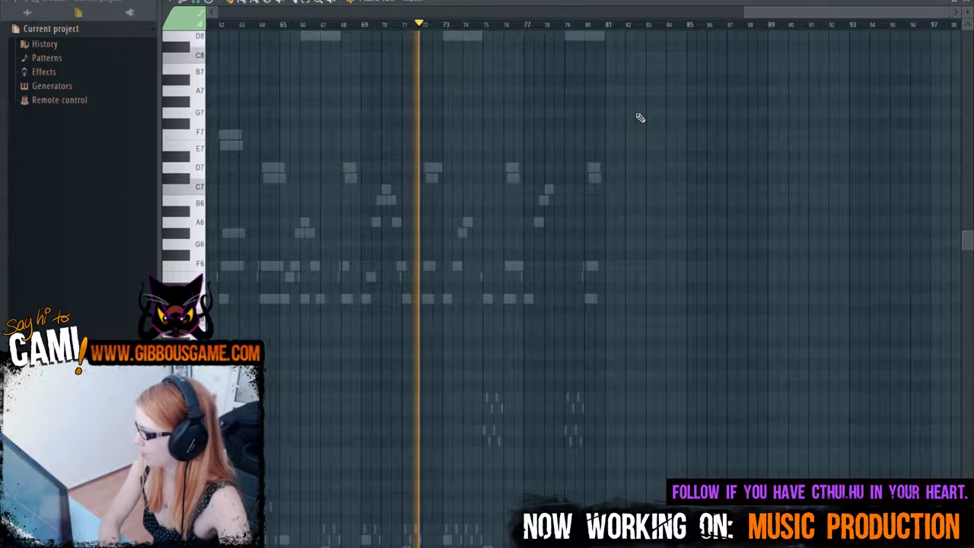
pyautogui.moveTo(729, 12); pyautogui.dragTo(748, 12)
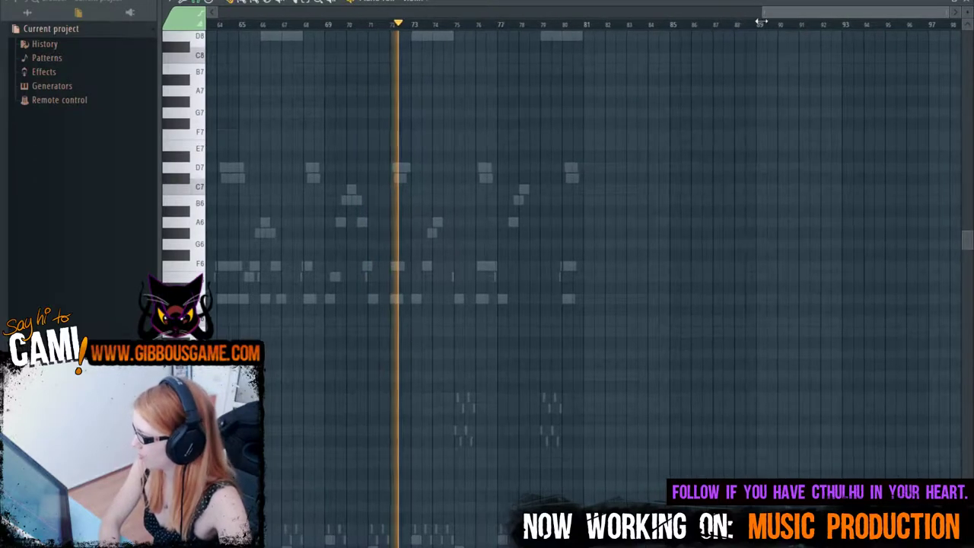
pyautogui.click(414, 298)
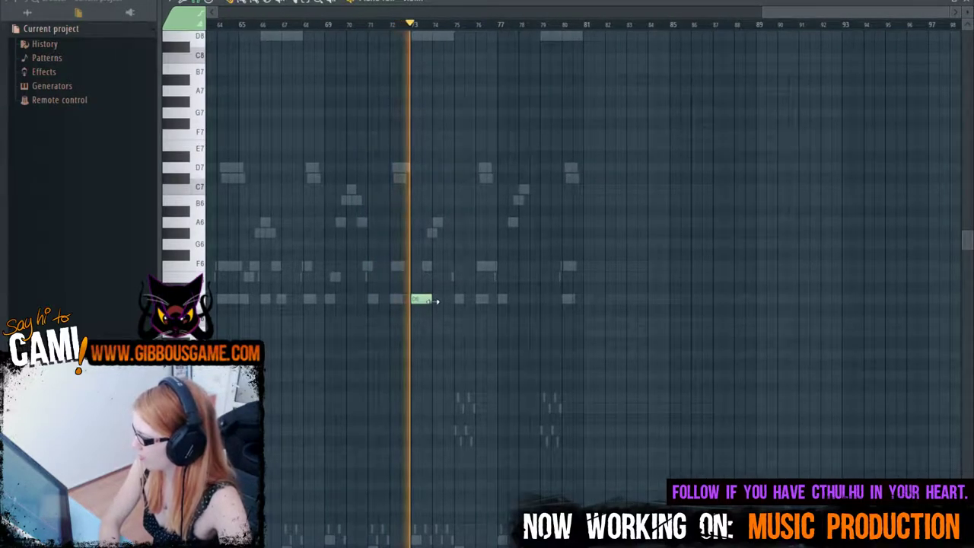
pyautogui.click(426, 266)
pyautogui.press('space')
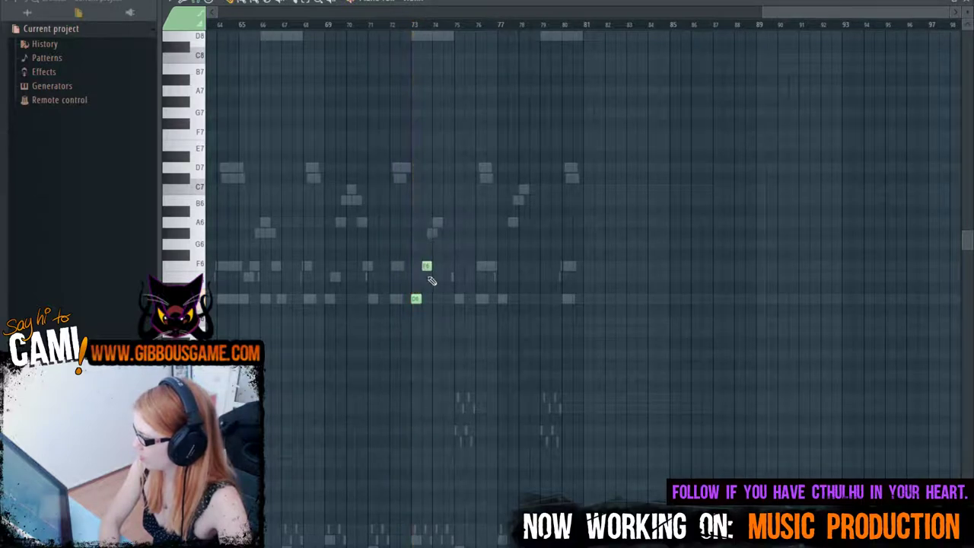
# Step: Try a run rising from D6 to C7 and falling to F6 across bars 69 and 70, and remove it
pyautogui.moveTo(761, 12)
pyautogui.mouseDown()
pyautogui.moveTo(814, 17)
pyautogui.moveTo(776, 12)
pyautogui.mouseUp()
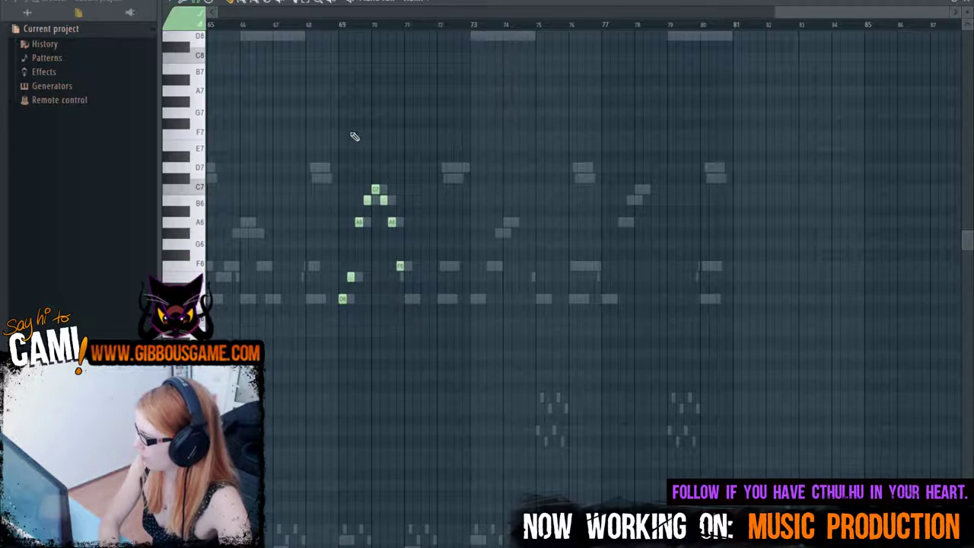
pyautogui.moveTo(234, 26); pyautogui.dragTo(252, 27)
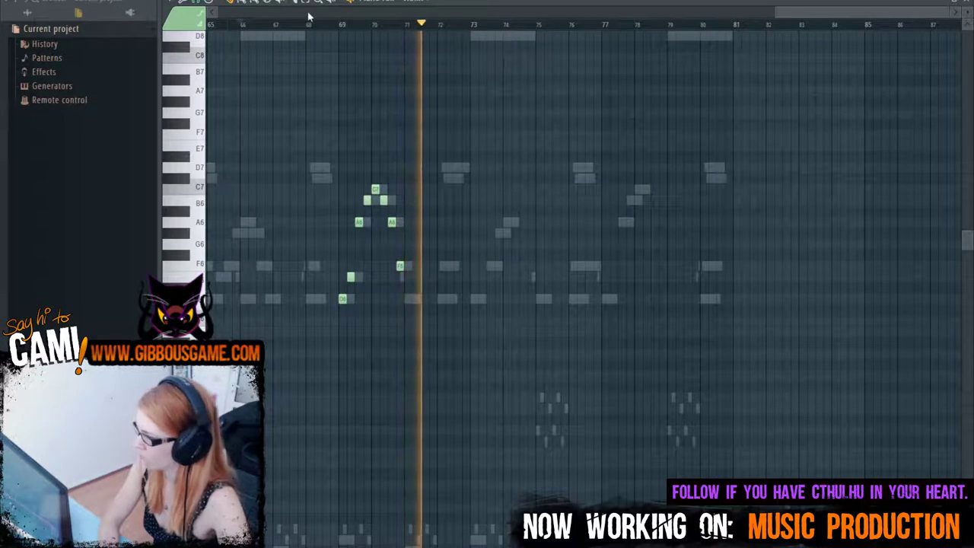
pyautogui.click(384, 287)
pyautogui.hotkey('ctrl', 'z')
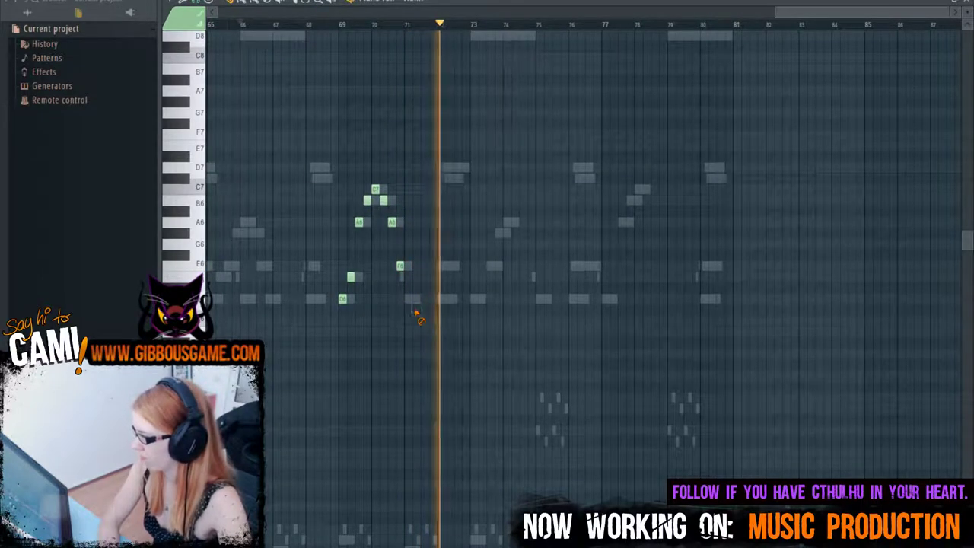
pyautogui.click(304, 4)
pyautogui.click(301, 199)
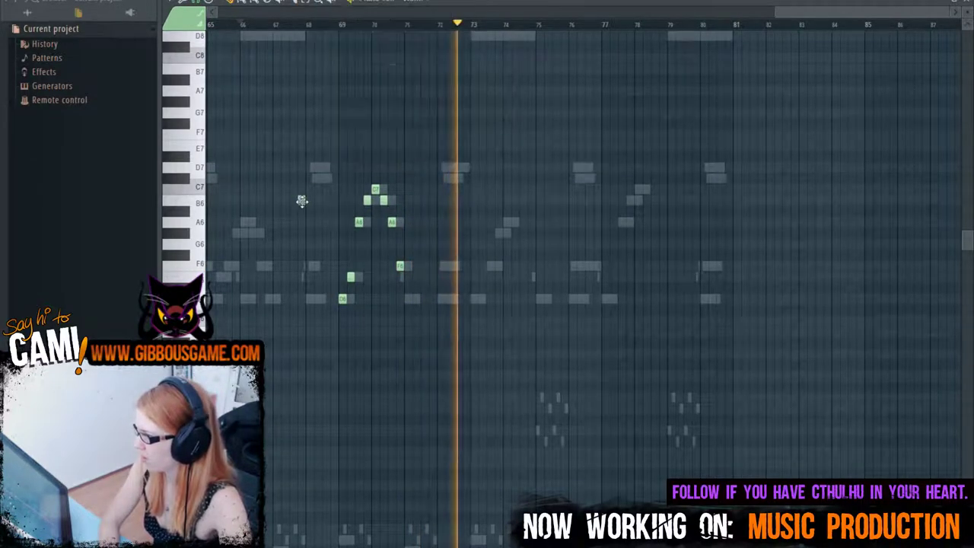
pyautogui.moveTo(303, 199)
pyautogui.mouseDown()
pyautogui.moveTo(312, 236)
pyautogui.moveTo(336, 246)
pyautogui.moveTo(398, 139)
pyautogui.moveTo(359, 191)
pyautogui.moveTo(346, 269)
pyautogui.moveTo(373, 228)
pyautogui.moveTo(408, 234)
pyautogui.mouseUp()
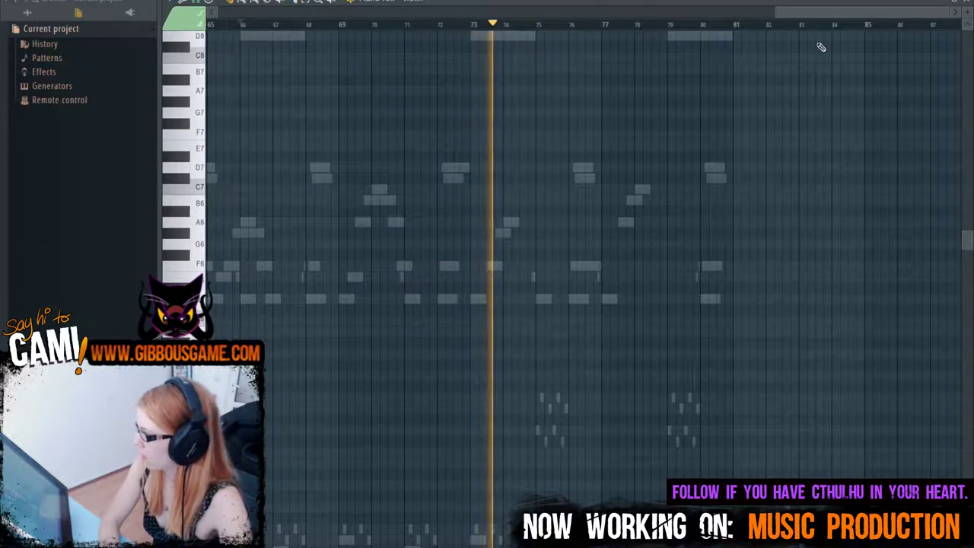
# Step: Play the arrangement from the beginning and examine how this part's notes sit against the other instruments
pyautogui.moveTo(777, 12); pyautogui.dragTo(219, 2)
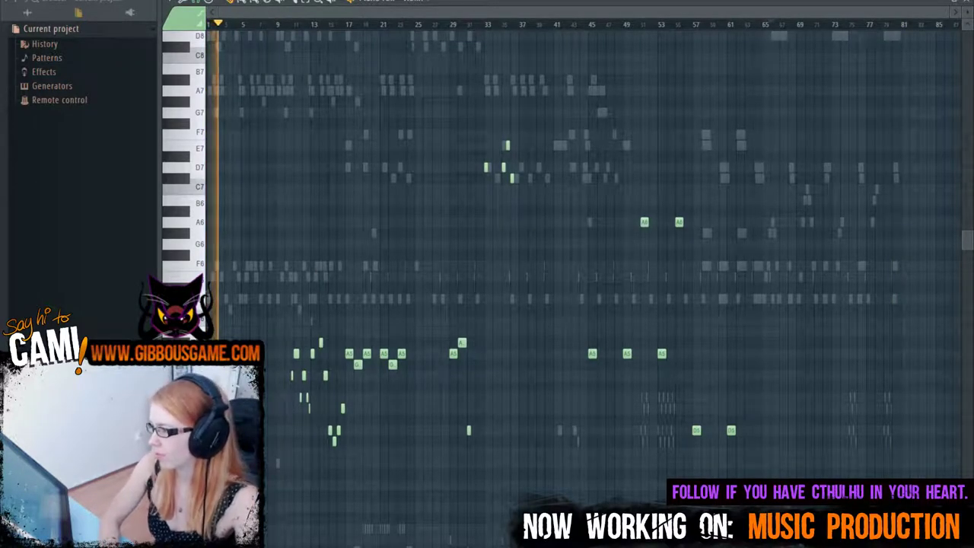
pyautogui.moveTo(946, 7); pyautogui.dragTo(626, 8)
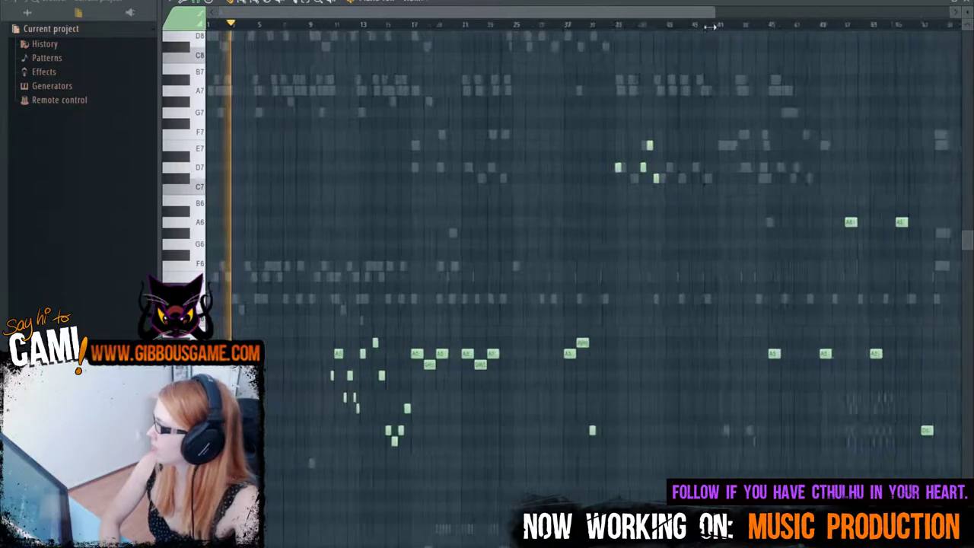
pyautogui.scroll(3, 396, 358)
pyautogui.scroll(-2, 396, 358)
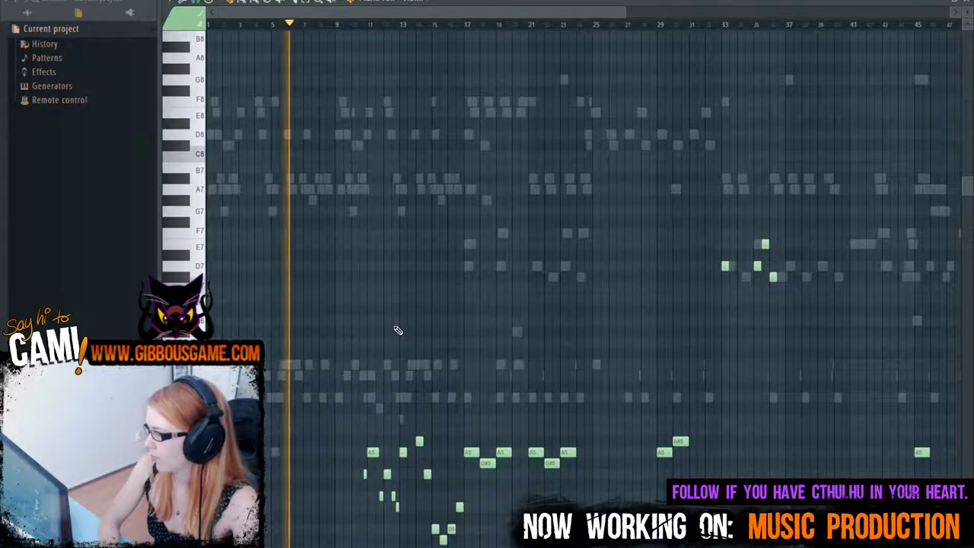
pyautogui.scroll(-2, 397, 329)
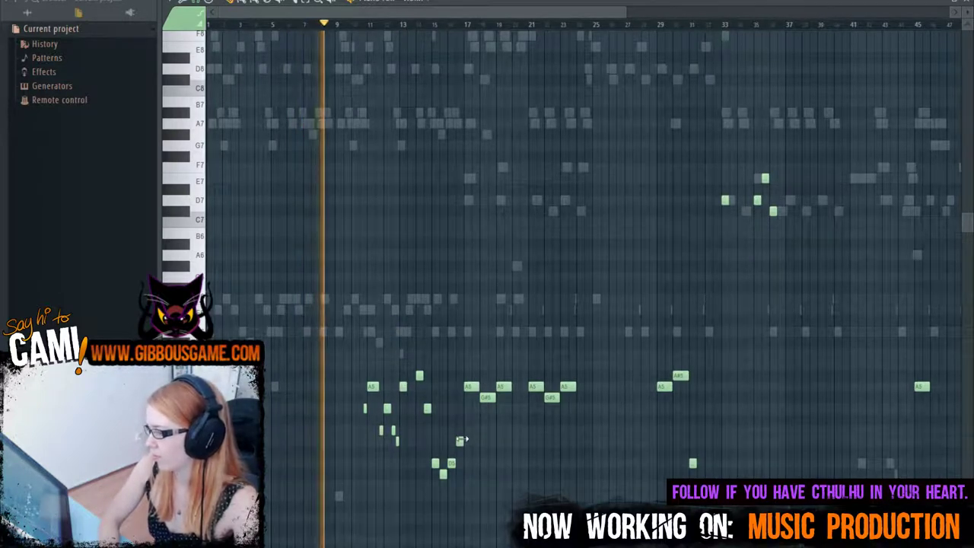
pyautogui.scroll(-1, 462, 435)
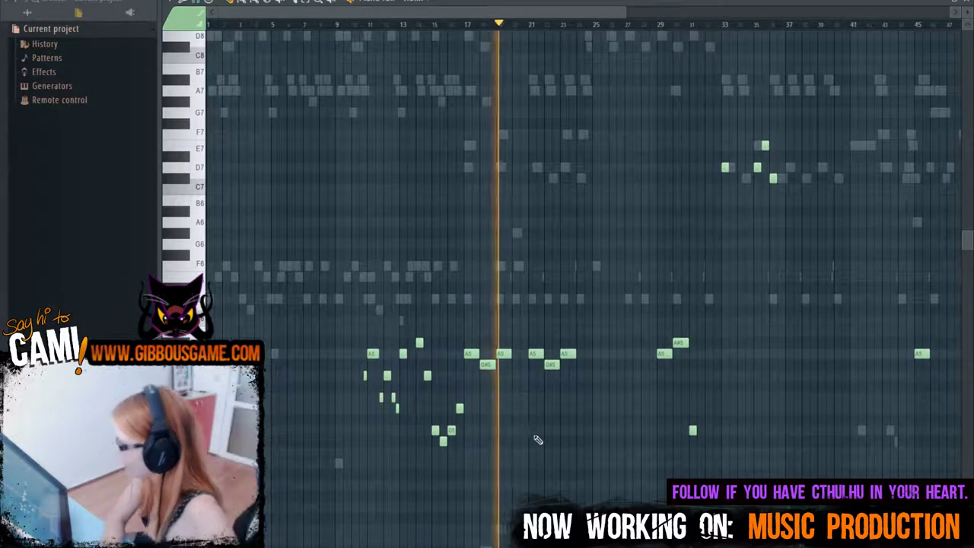
pyautogui.press('space')
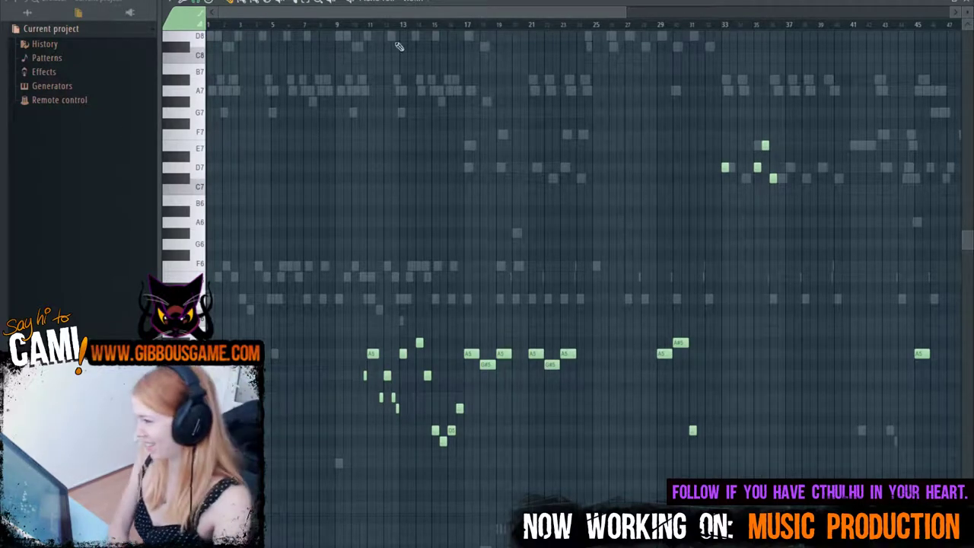
# Step: Look over the notes across the whole timeline and place the playback position just before bar 25
pyautogui.moveTo(625, 11); pyautogui.dragTo(949, 10)
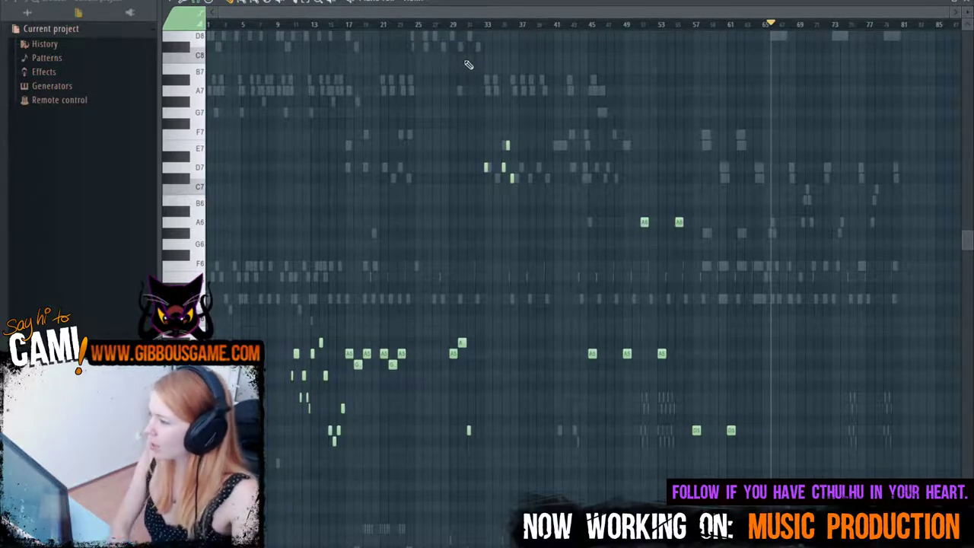
pyautogui.scroll(-5, 510, 52)
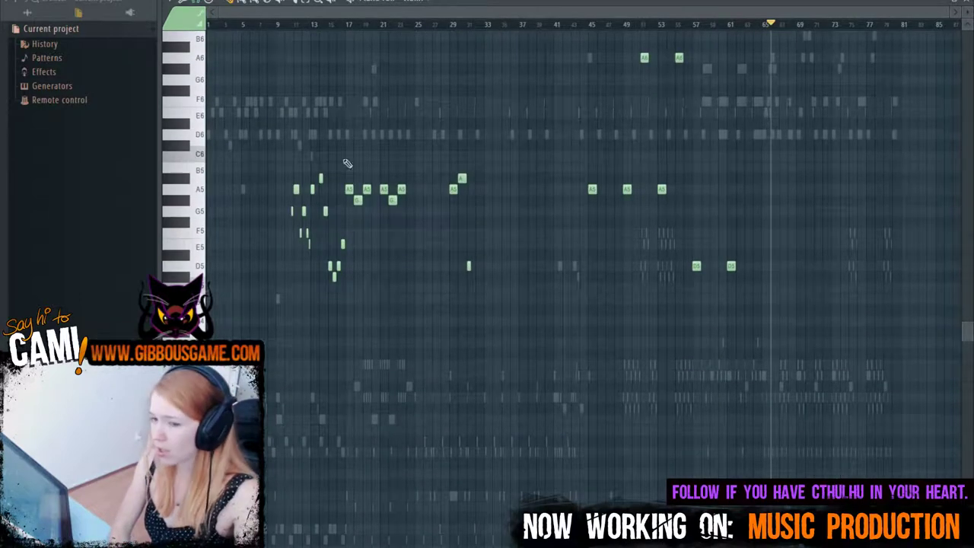
pyautogui.scroll(-1, 431, 304)
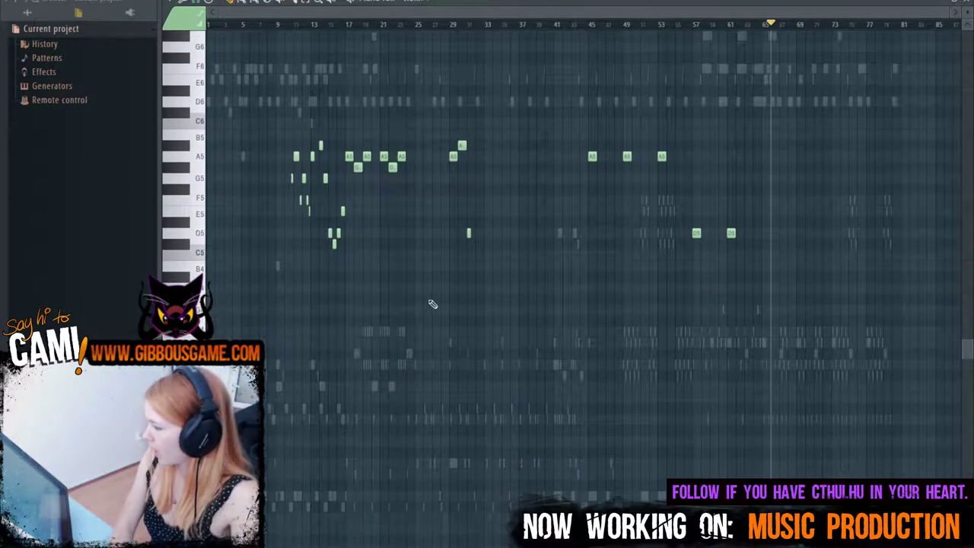
pyautogui.scroll(10, 431, 305)
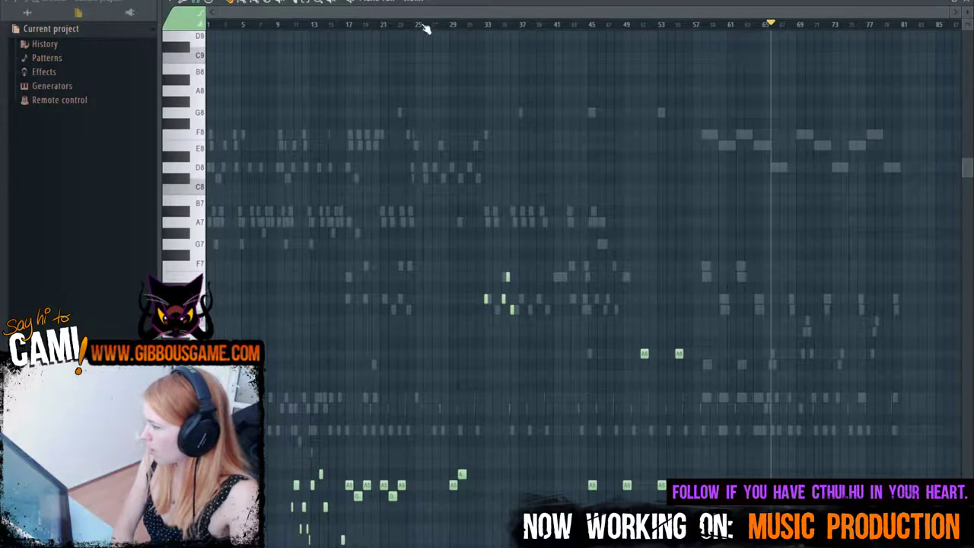
pyautogui.click(418, 24)
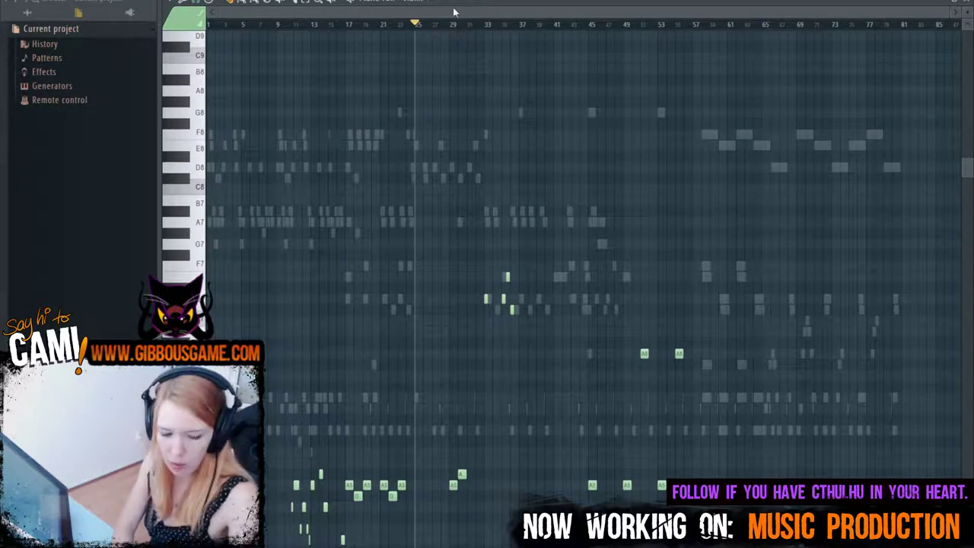
# Step: Check the mixer and bring up the cymbals instrument's settings together with the channel rack
pyautogui.press('F7')
pyautogui.press('F9')
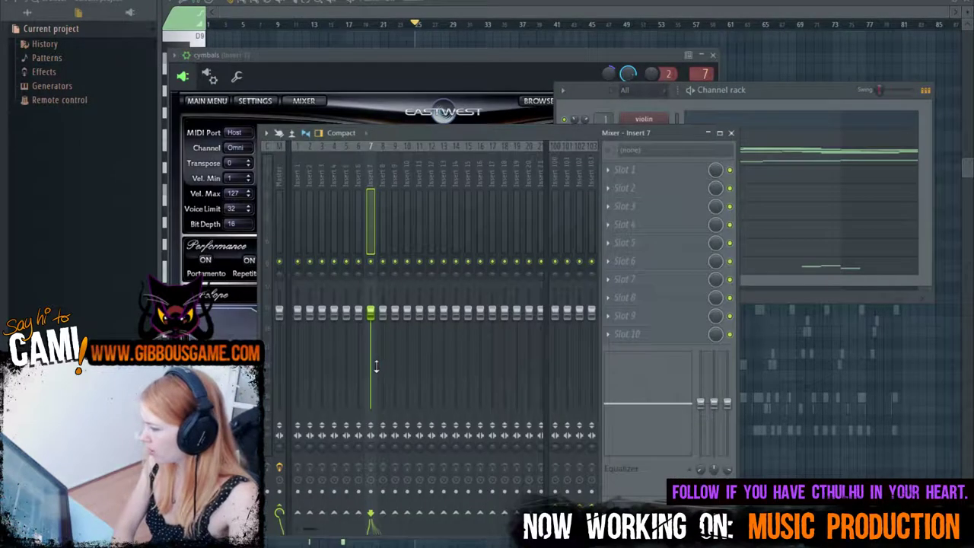
pyautogui.press('F12')
pyautogui.press('F7')
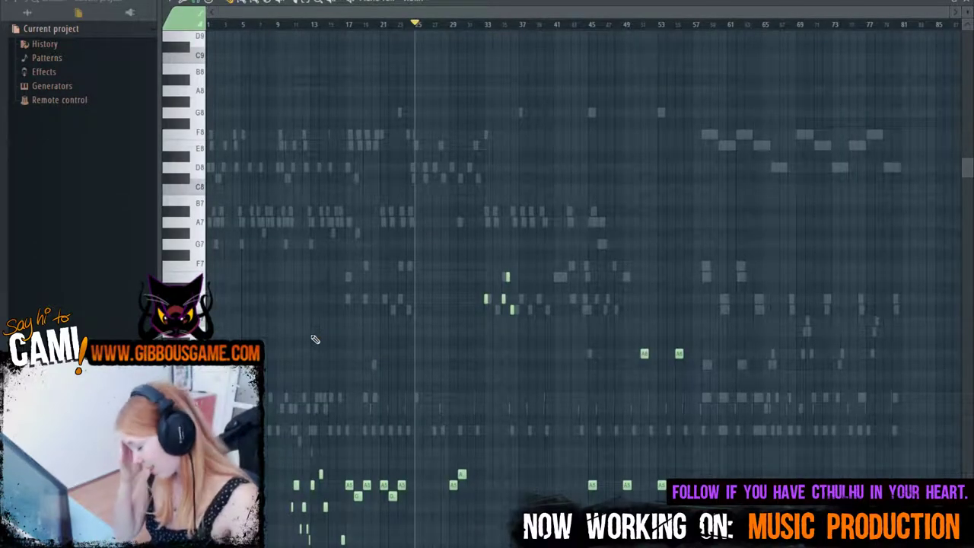
pyautogui.press('Tab')
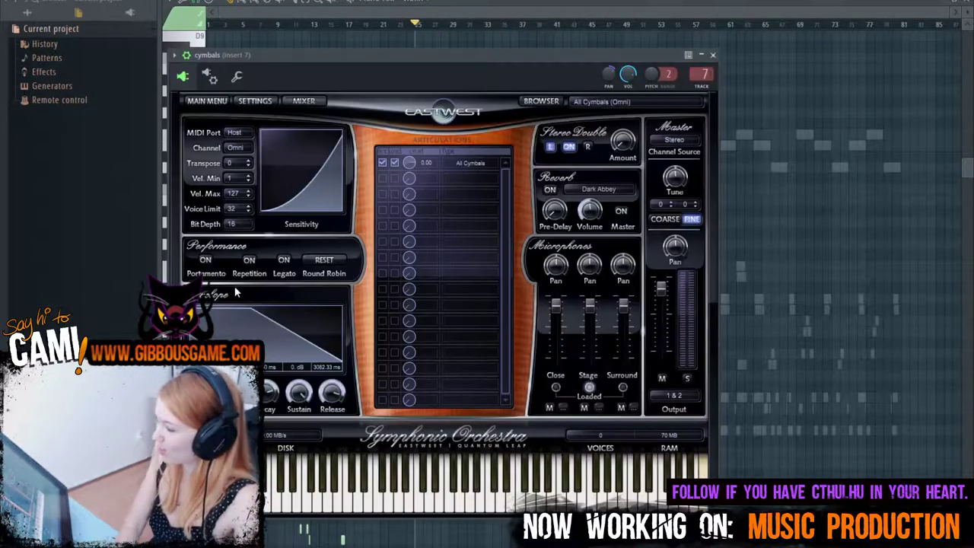
pyautogui.press('F6')
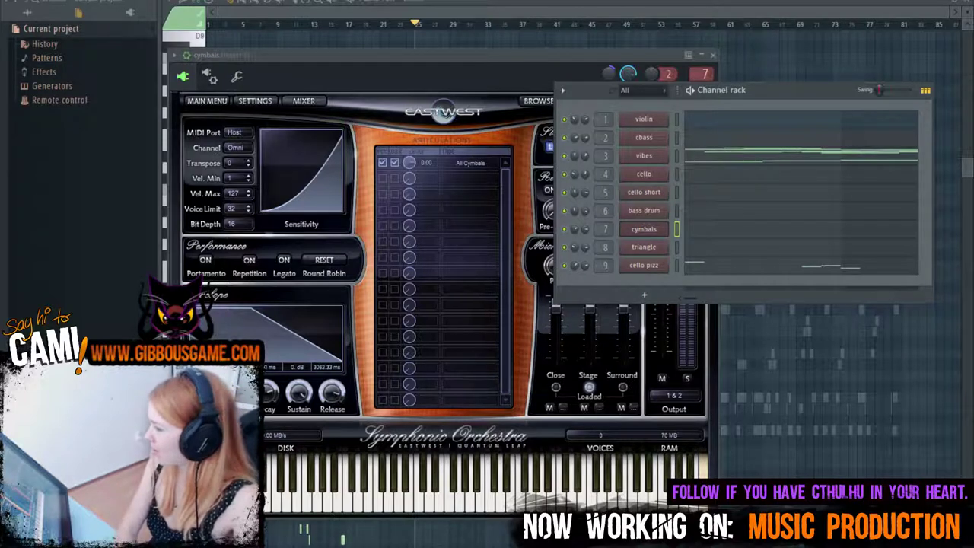
# Step: Check the channel rack and the playlist, and open the cello pizz part's notes in the piano roll
pyautogui.click(614, 6)
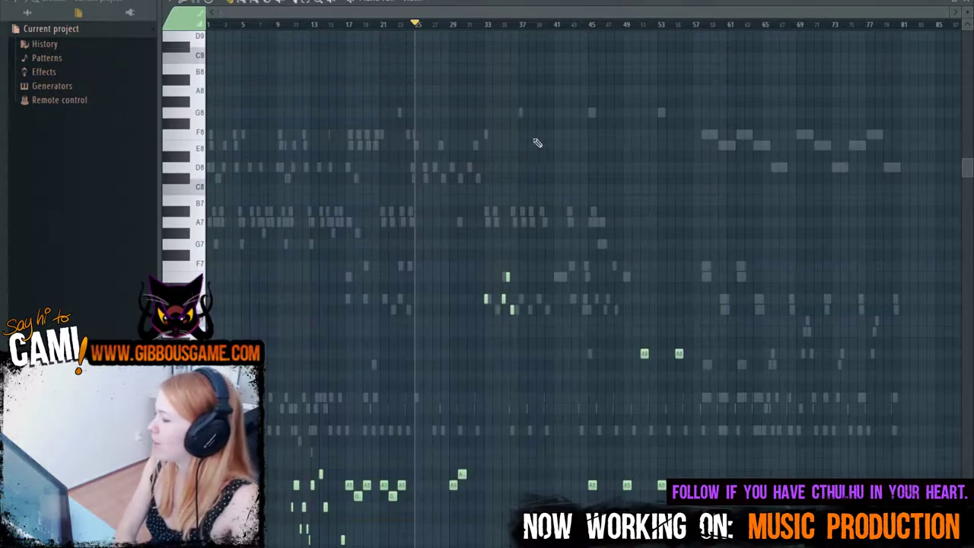
pyautogui.press('F6')
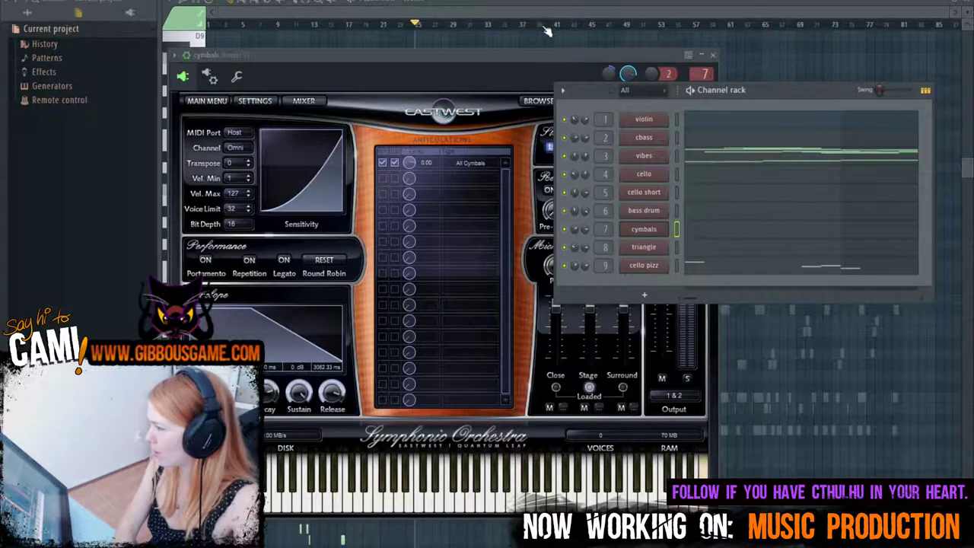
pyautogui.click(547, 30)
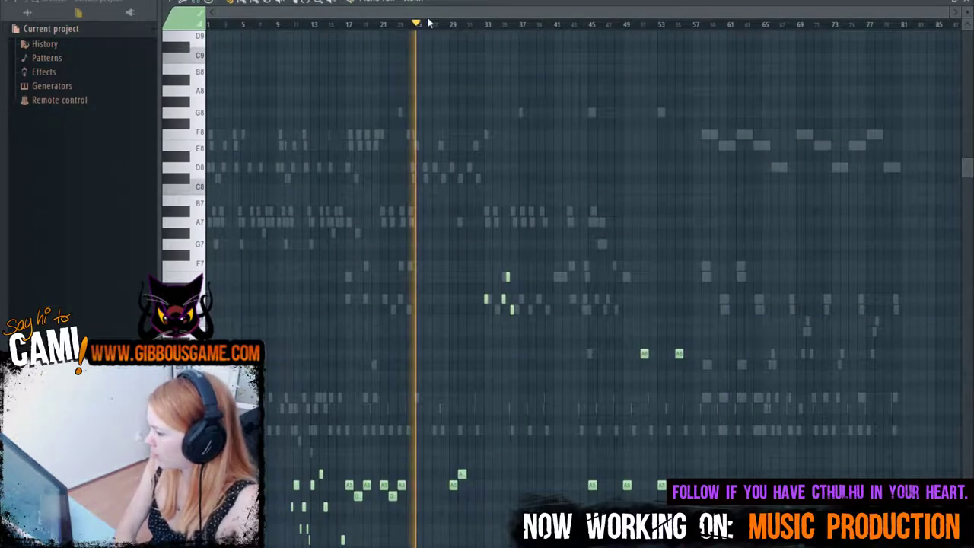
pyautogui.press('F6')
pyautogui.press('F9')
pyautogui.press('F7')
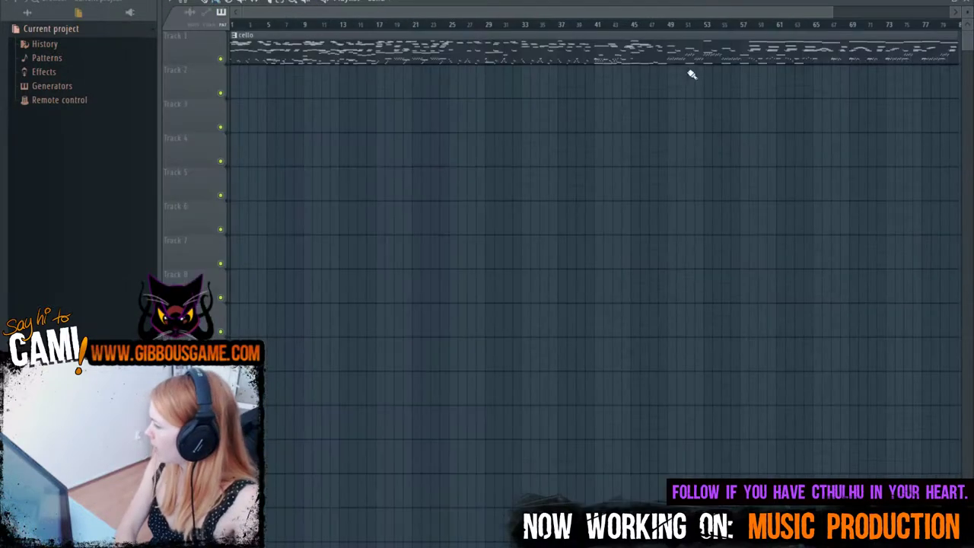
pyautogui.press('F6')
pyautogui.press('F6')
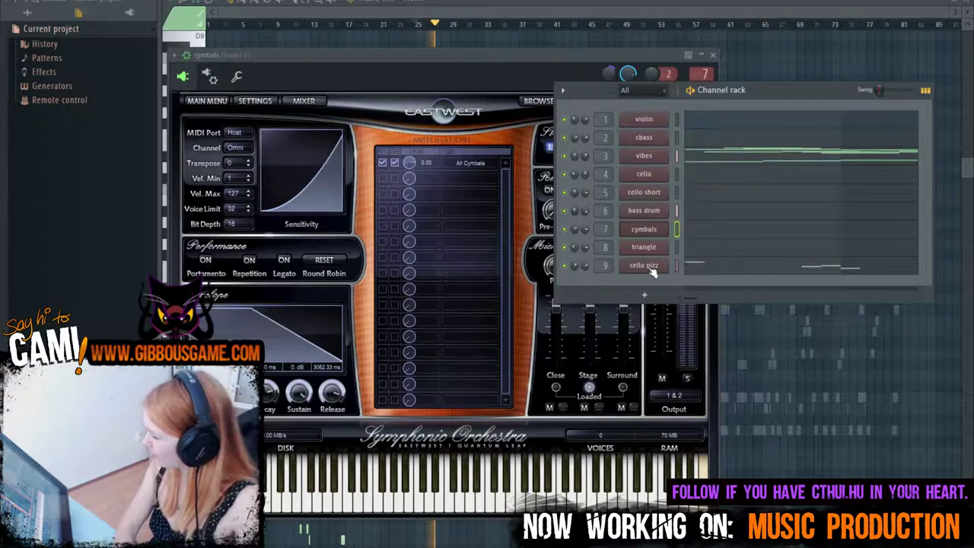
pyautogui.click(693, 266)
pyautogui.scroll(-6, 634, 283)
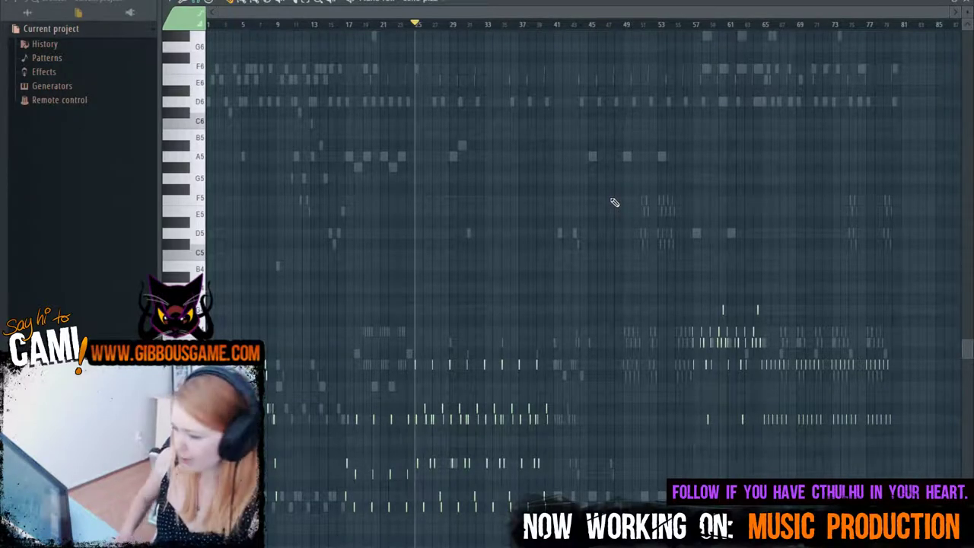
# Step: Play the cello pizz part from bar 25 and examine how its notes work against the other instruments
pyautogui.moveTo(944, 23); pyautogui.dragTo(317, 23)
pyautogui.hscroll(10, 400, 60)
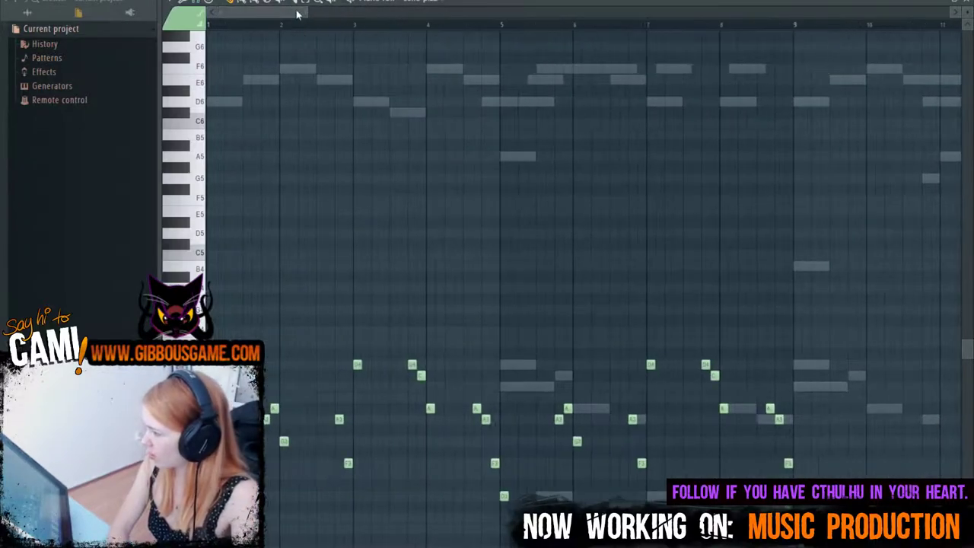
pyautogui.hscroll(1, 480, 88)
pyautogui.press('space')
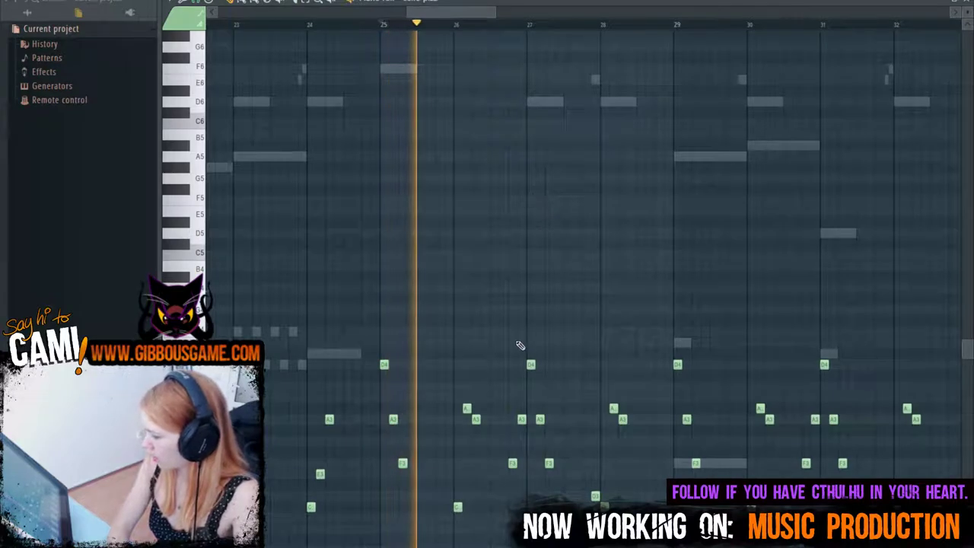
pyautogui.press('space')
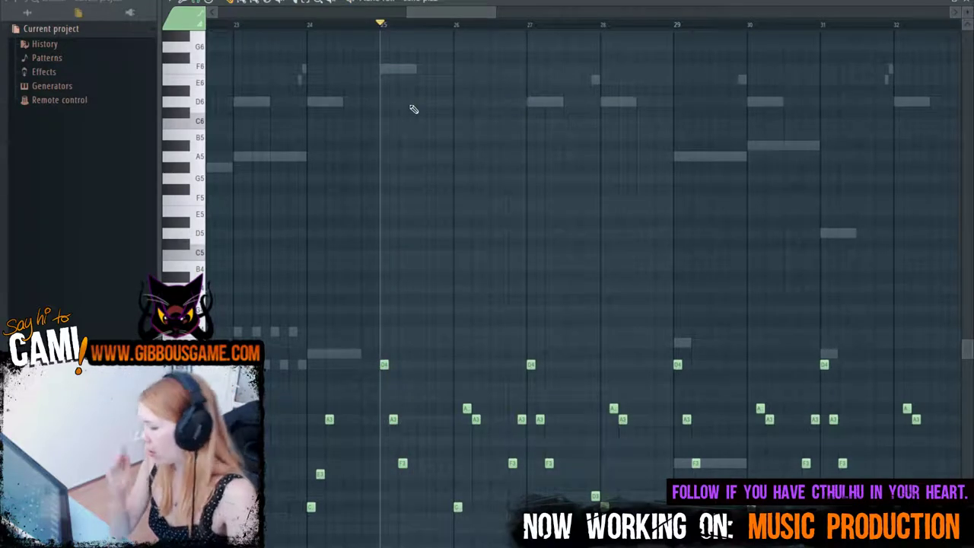
pyautogui.press('space')
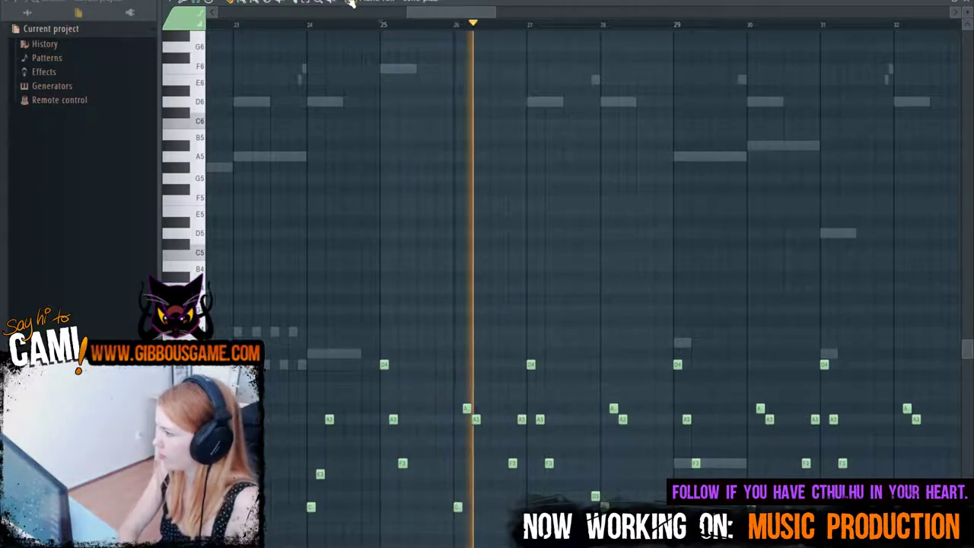
pyautogui.press('space')
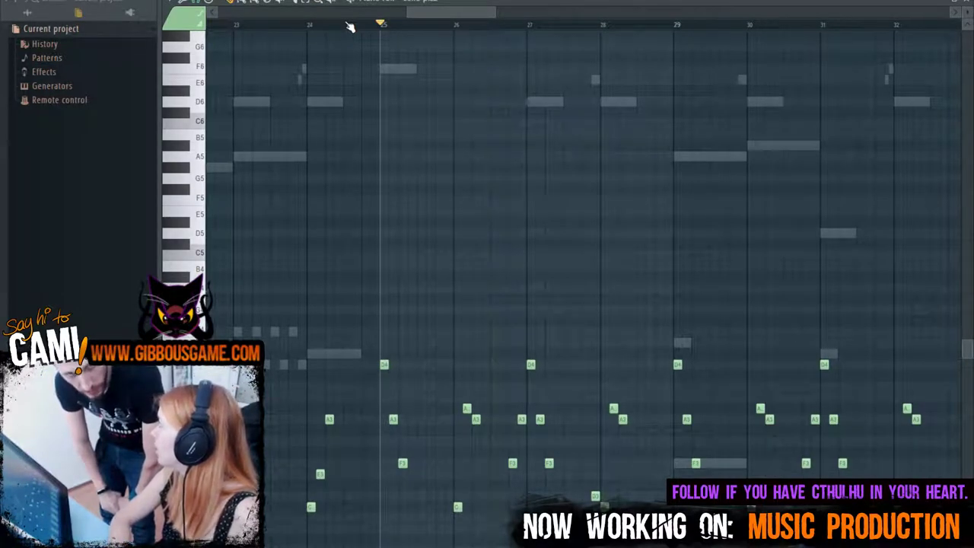
pyautogui.press('space')
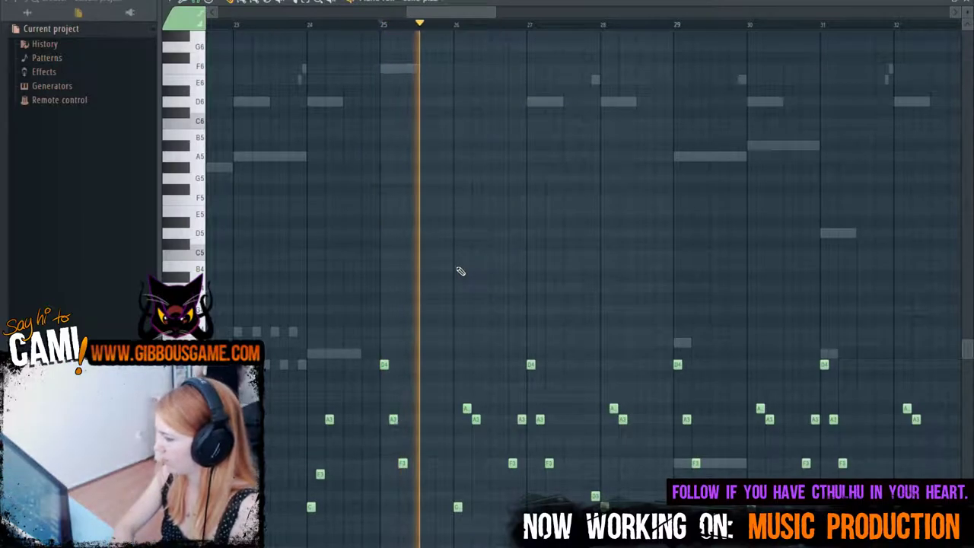
pyautogui.press('space')
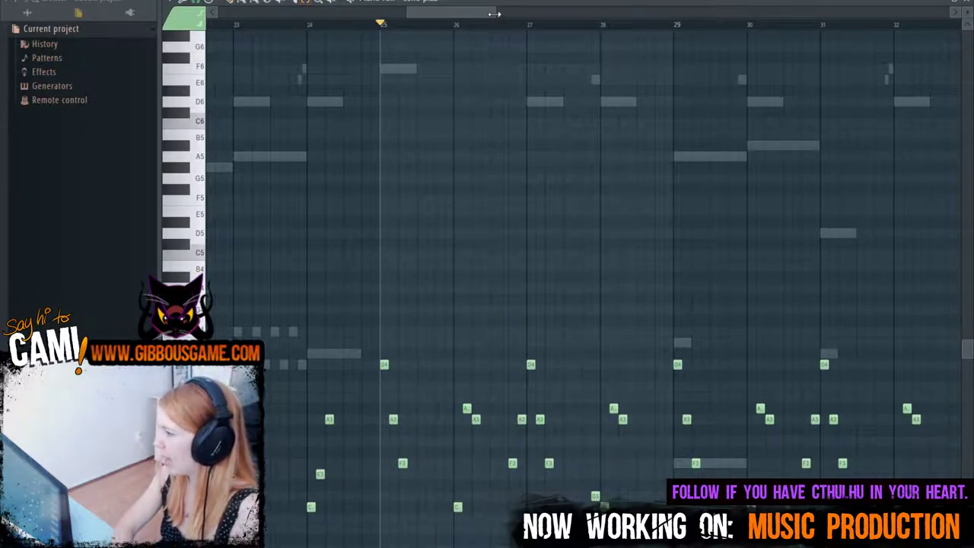
# Step: Audition the cello pizz part from bars 25 and 33, and delete all its notes from bar 25 through bar 40
pyautogui.moveTo(494, 14); pyautogui.dragTo(638, 14)
pyautogui.press('space')
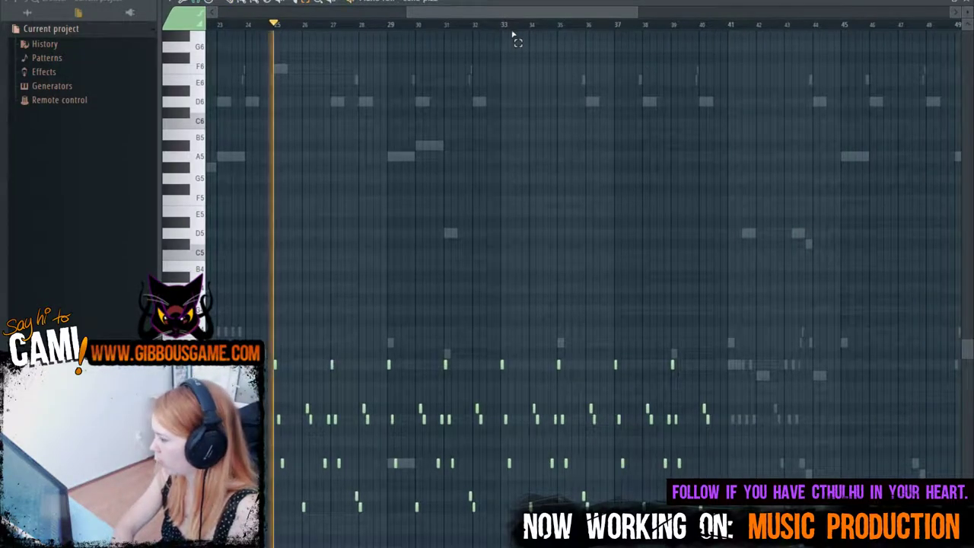
pyautogui.press('space')
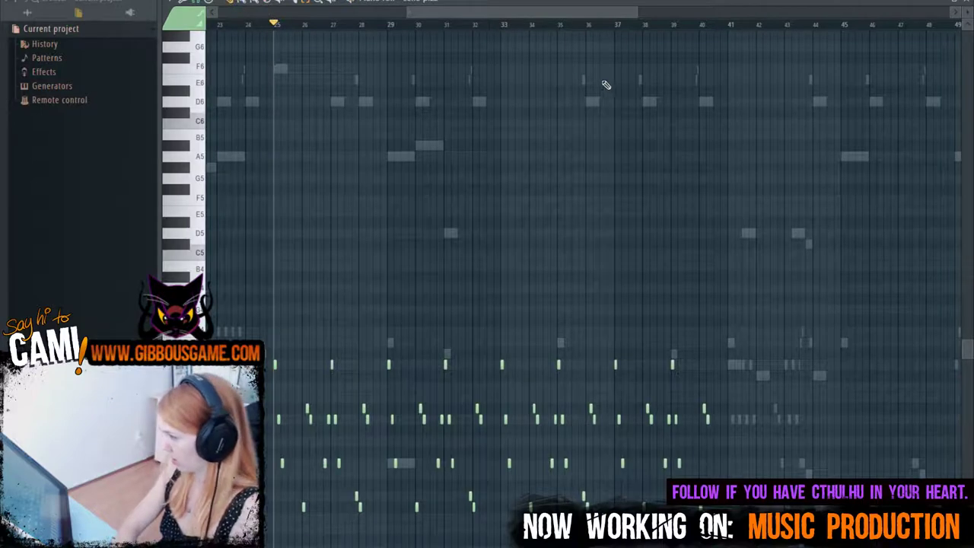
pyautogui.click(503, 28)
pyautogui.press('space')
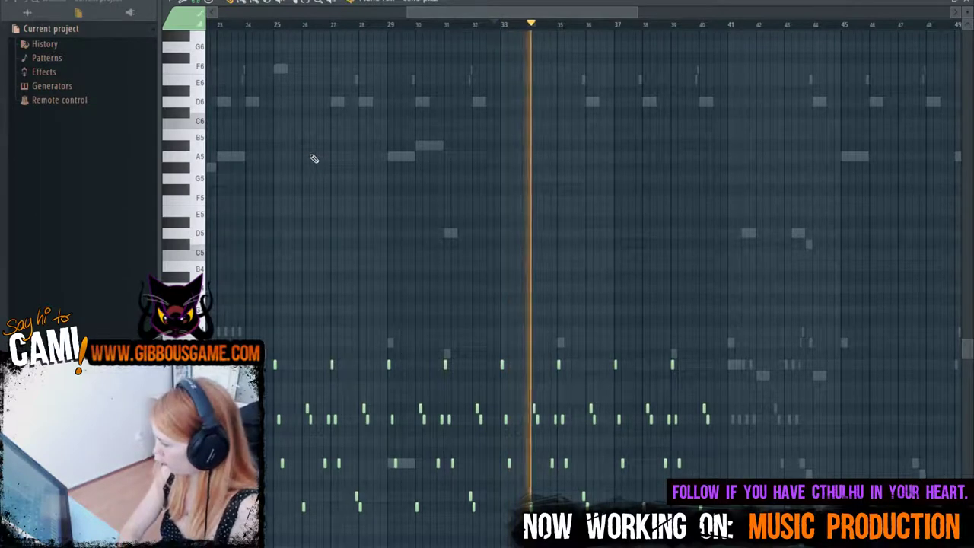
pyautogui.press('space')
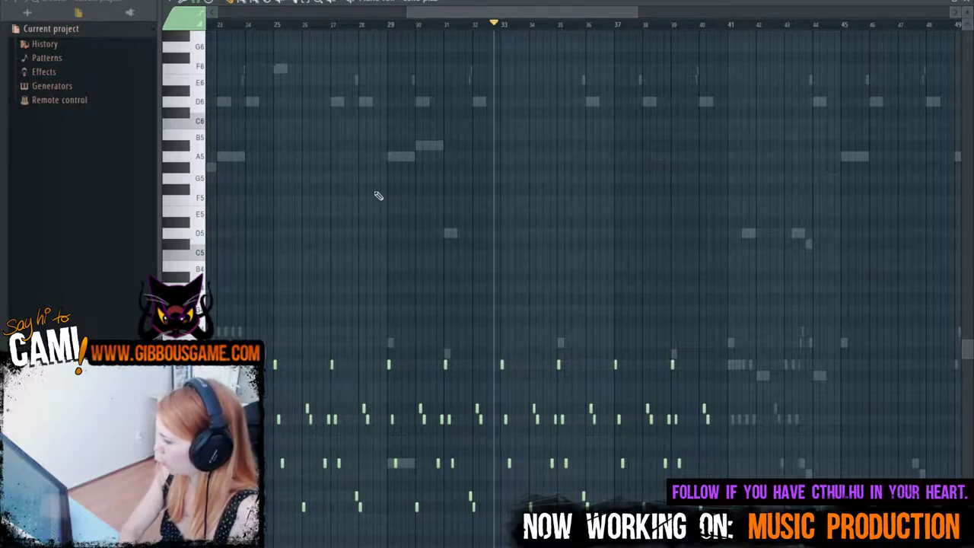
pyautogui.press('space')
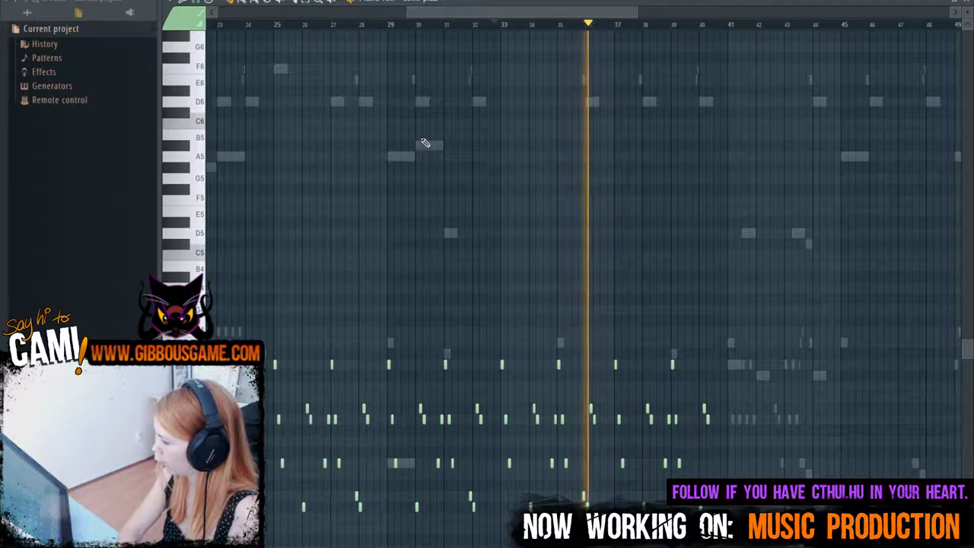
pyautogui.press('space')
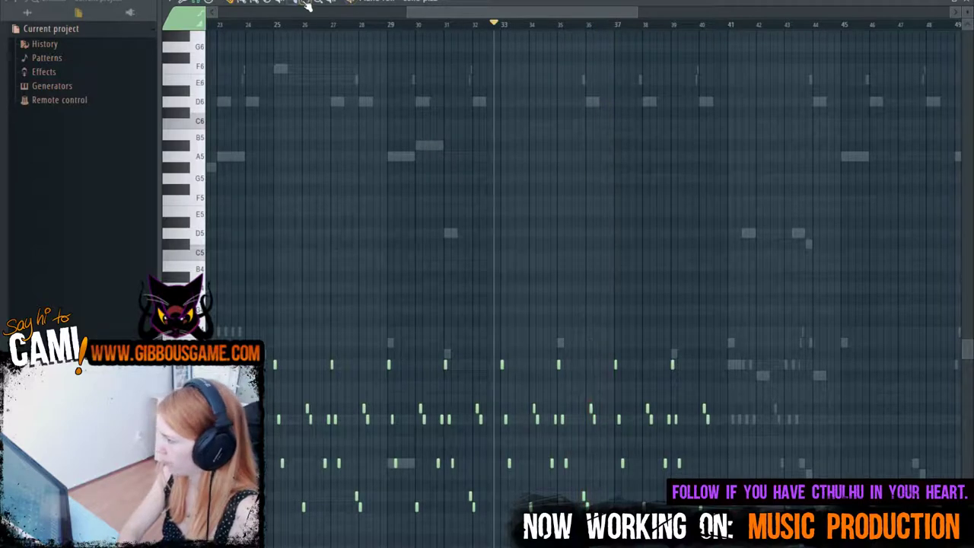
pyautogui.moveTo(275, 338); pyautogui.dragTo(734, 539)
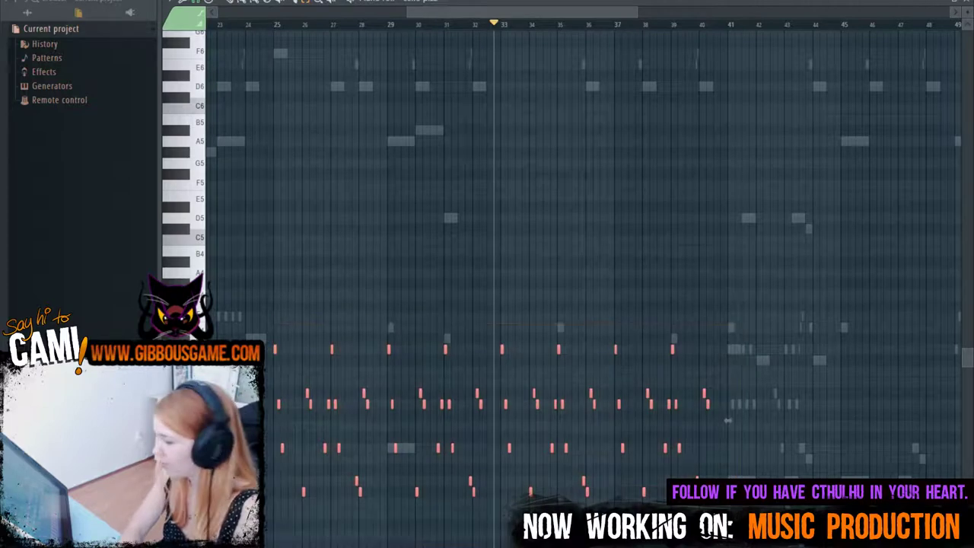
pyautogui.press('Delete')
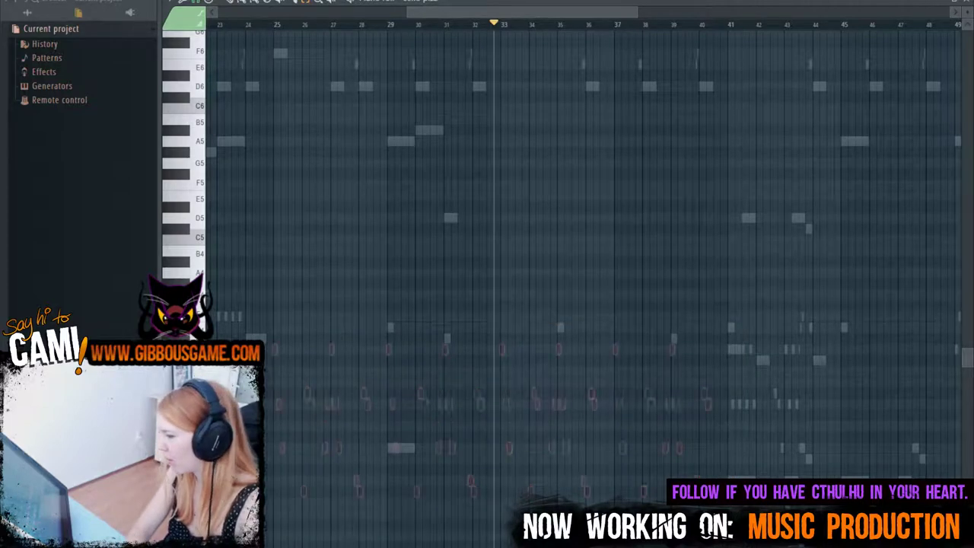
# Step: Switch to the high-register part, play it from just before bar 25, and delete its notes from bar 26 through bar 32
pyautogui.press('F6')
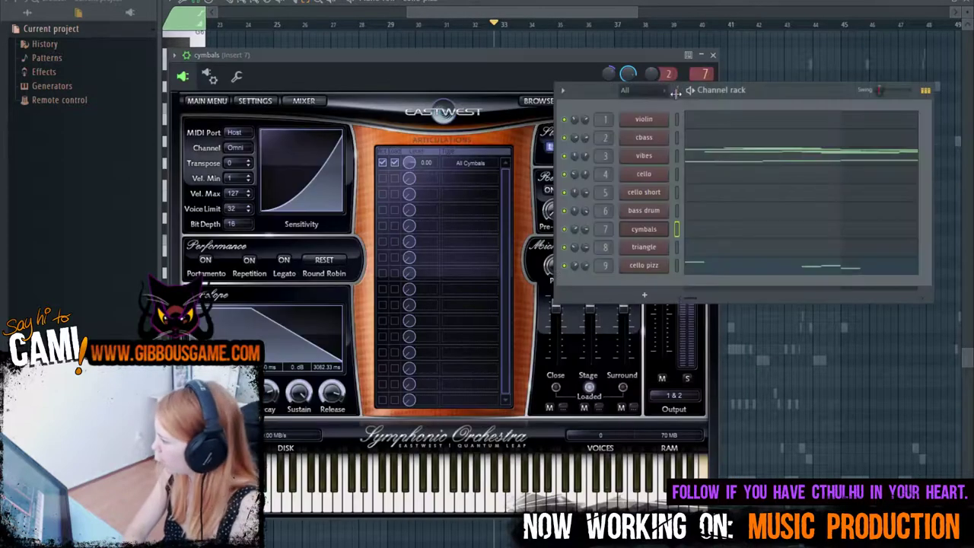
pyautogui.press('F7')
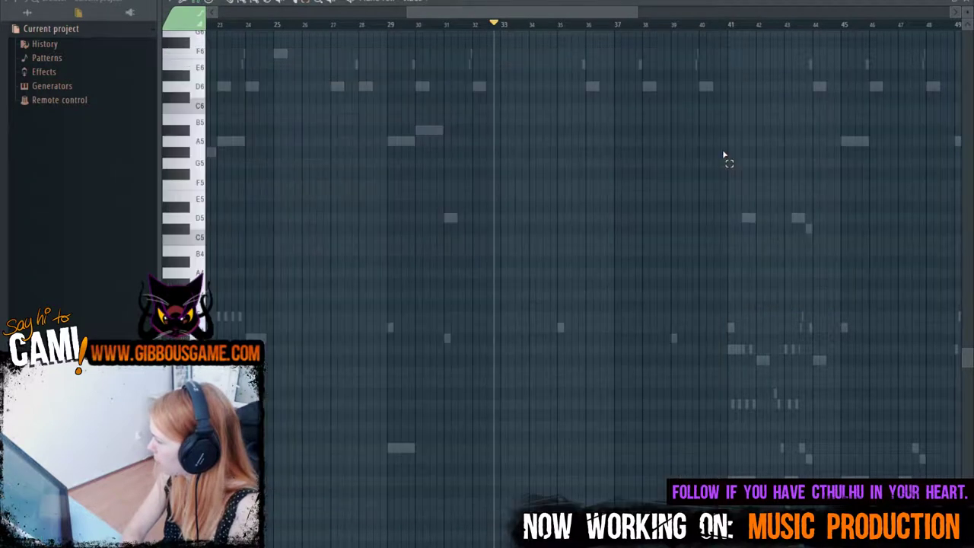
pyautogui.scroll(6, 416, 279)
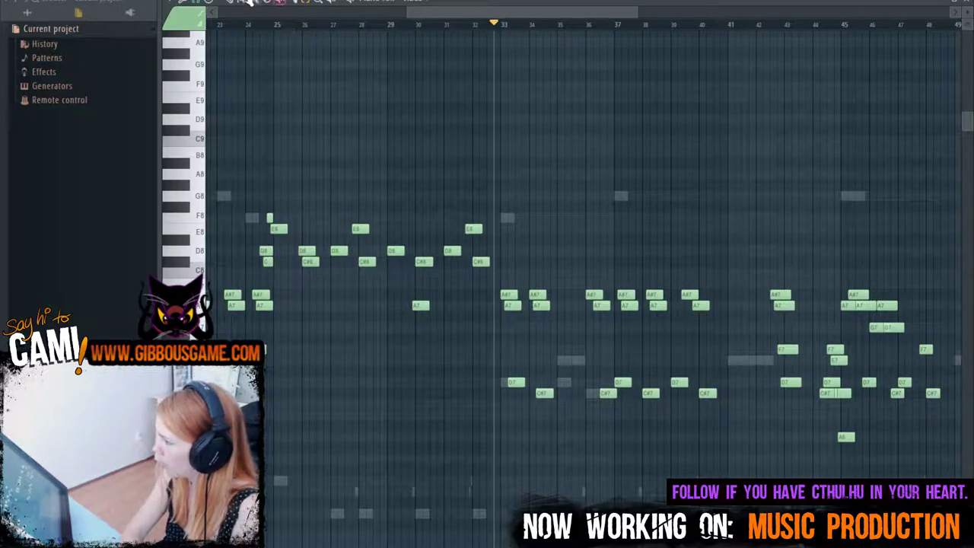
pyautogui.click(268, 24)
pyautogui.press('space')
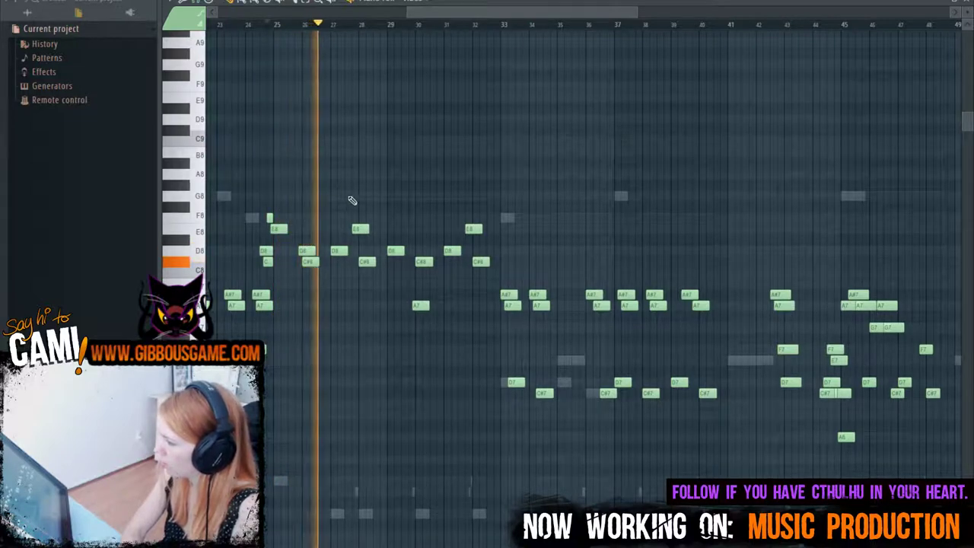
pyautogui.scroll(-3, 360, 196)
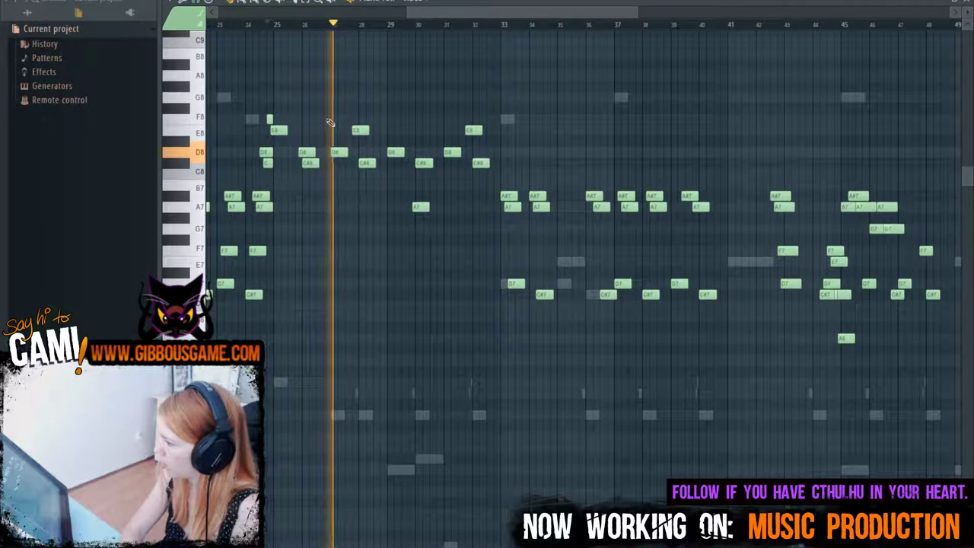
pyautogui.click(267, 24)
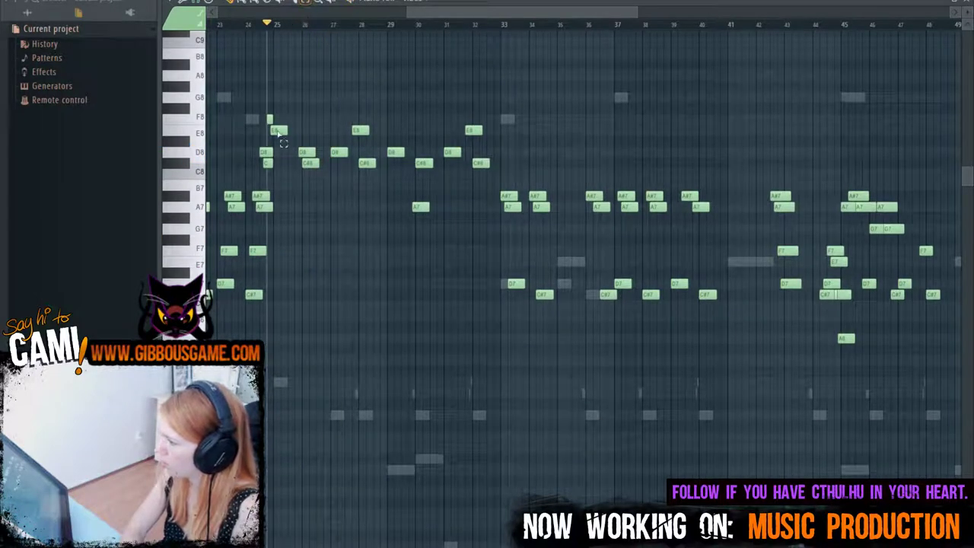
pyautogui.moveTo(324, 131); pyautogui.dragTo(495, 242)
pyautogui.press('Delete')
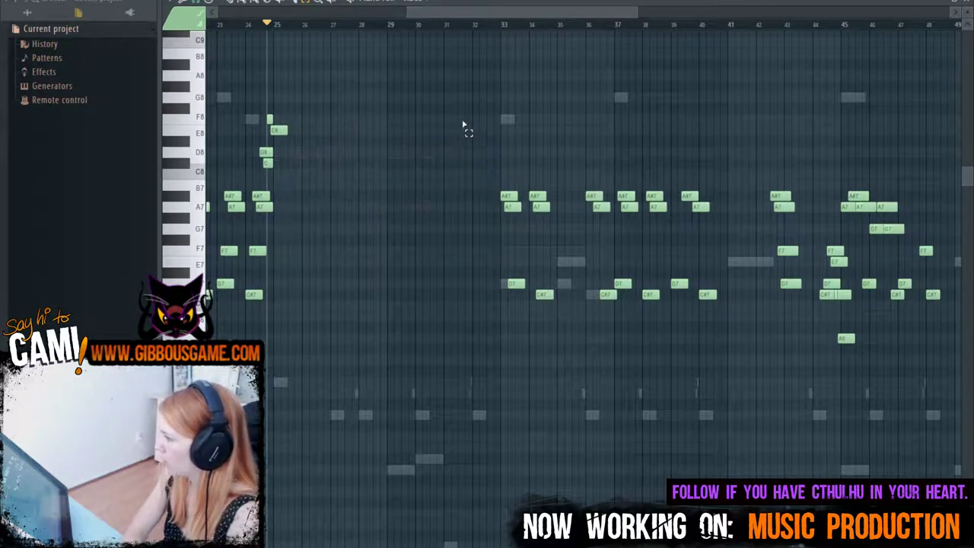
# Step: Audition the part from bar 33 and reorder that bar's notes to start with D7 on the downbeat, followed by A#7 and A7
pyautogui.click(503, 29)
pyautogui.press('space')
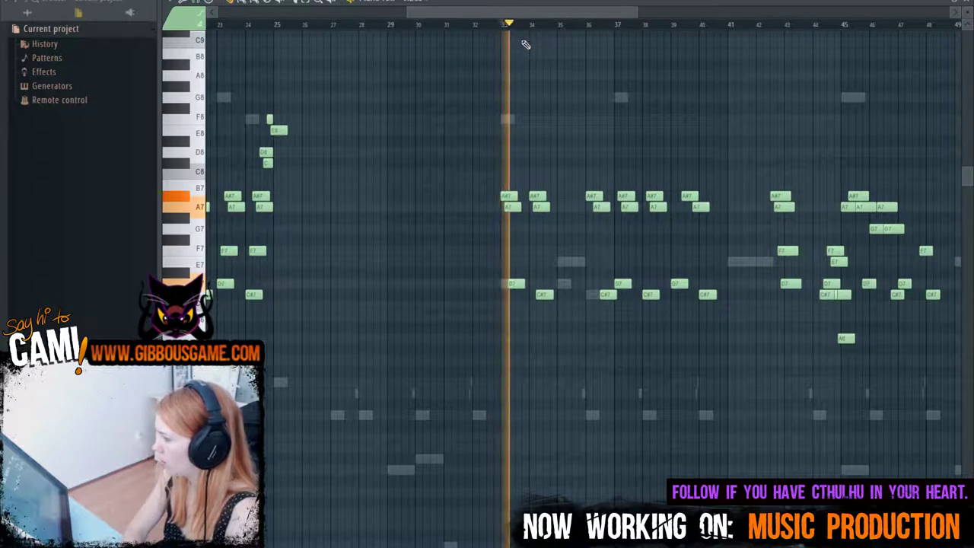
pyautogui.scroll(-4, 533, 114)
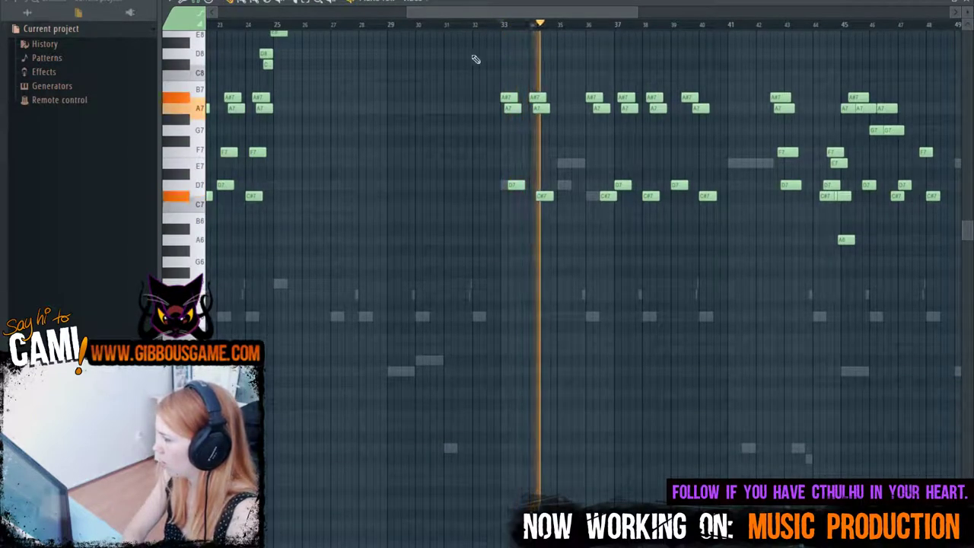
pyautogui.press('space')
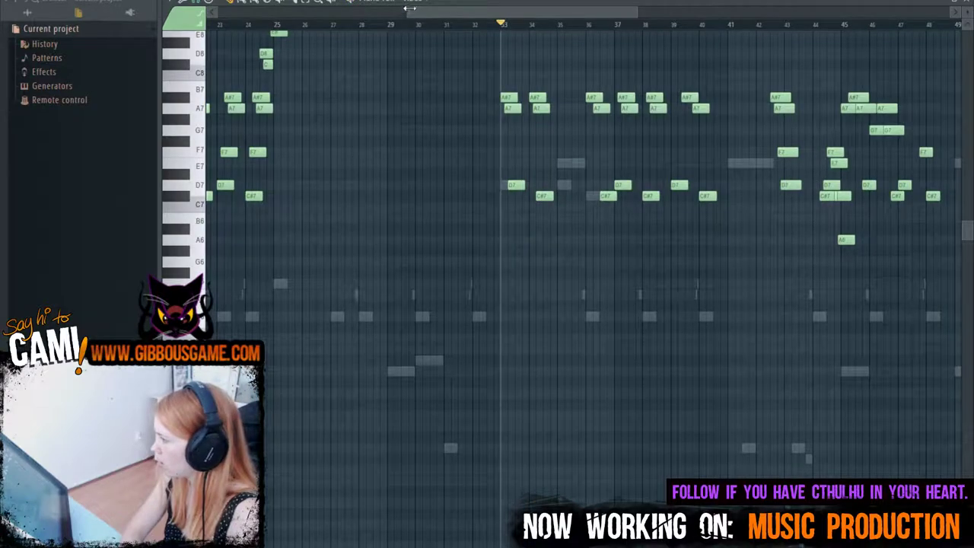
pyautogui.moveTo(409, 9); pyautogui.dragTo(490, 21)
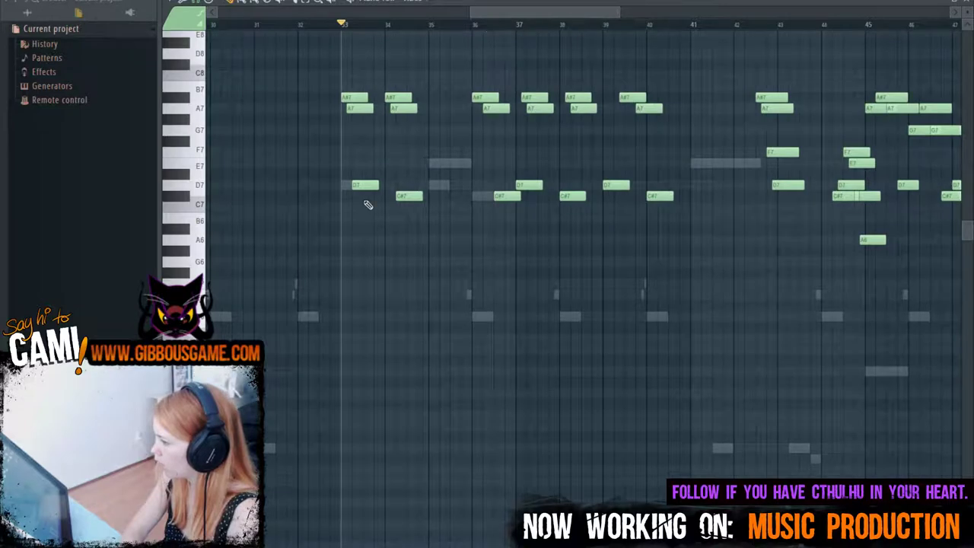
pyautogui.moveTo(357, 186); pyautogui.dragTo(346, 186)
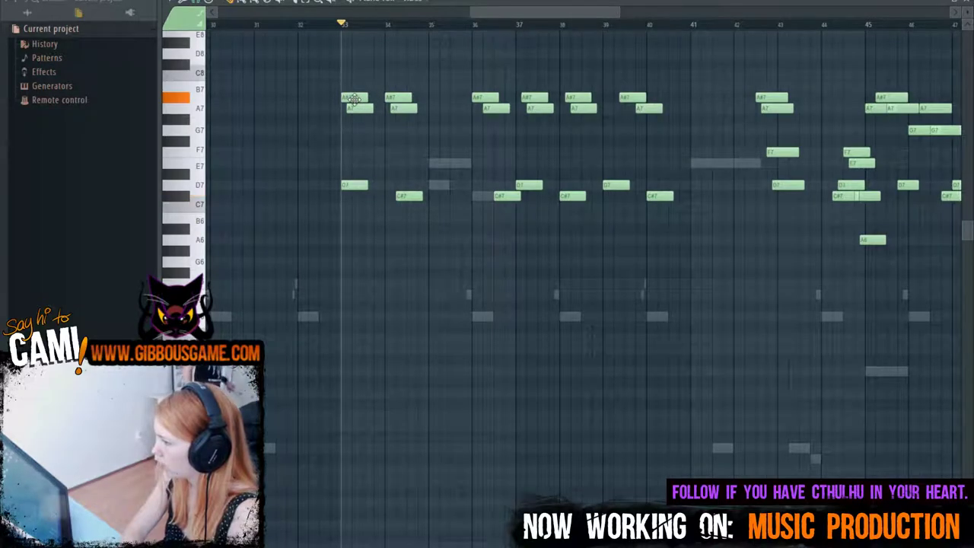
pyautogui.moveTo(618, 11); pyautogui.dragTo(539, 11)
pyautogui.click(532, 98)
pyautogui.moveTo(531, 113); pyautogui.dragTo(544, 111)
pyautogui.press('space')
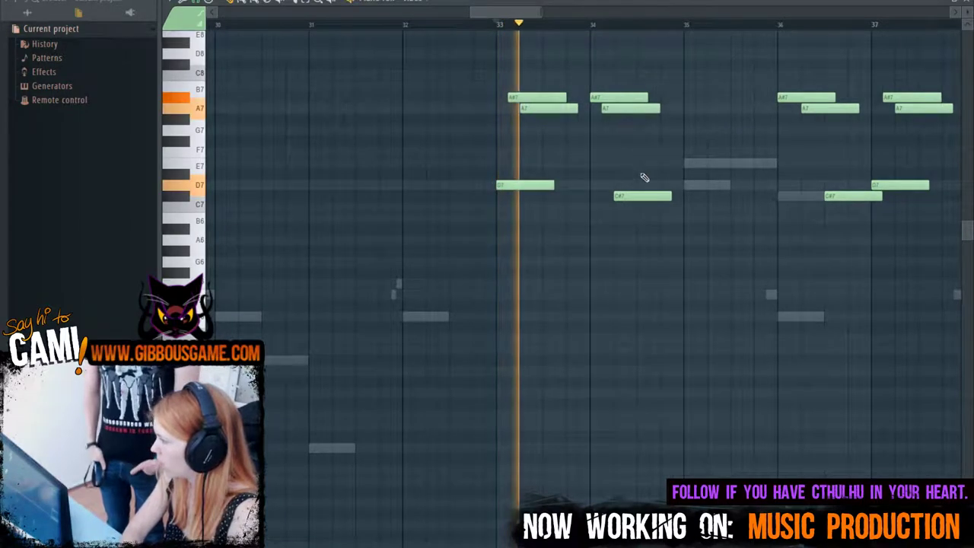
# Step: Reorder the notes in bars 34 and 36 so each bar starts with C#7 on the downbeat, followed by A#7 and A7
pyautogui.moveTo(641, 196); pyautogui.dragTo(618, 203)
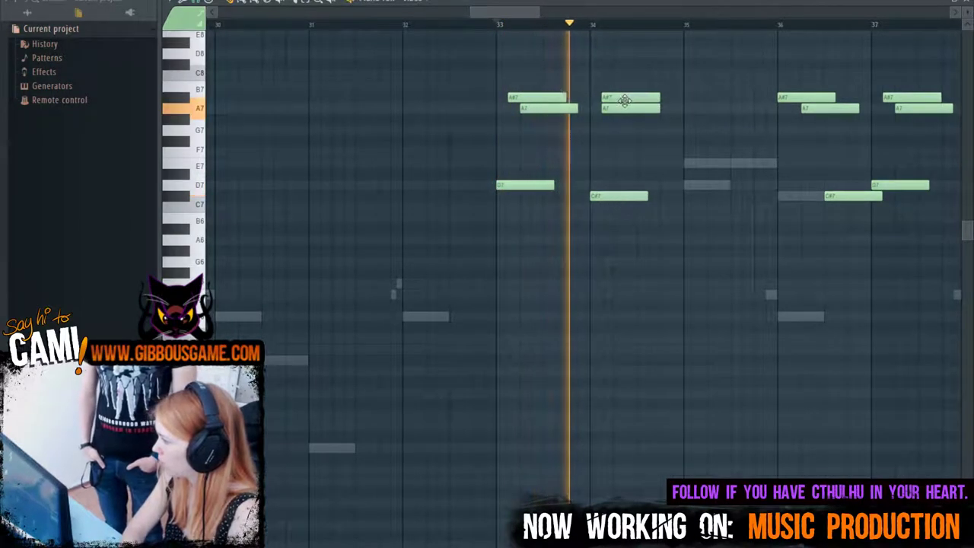
pyautogui.moveTo(616, 99); pyautogui.dragTo(629, 104)
pyautogui.moveTo(521, 15); pyautogui.dragTo(544, 15)
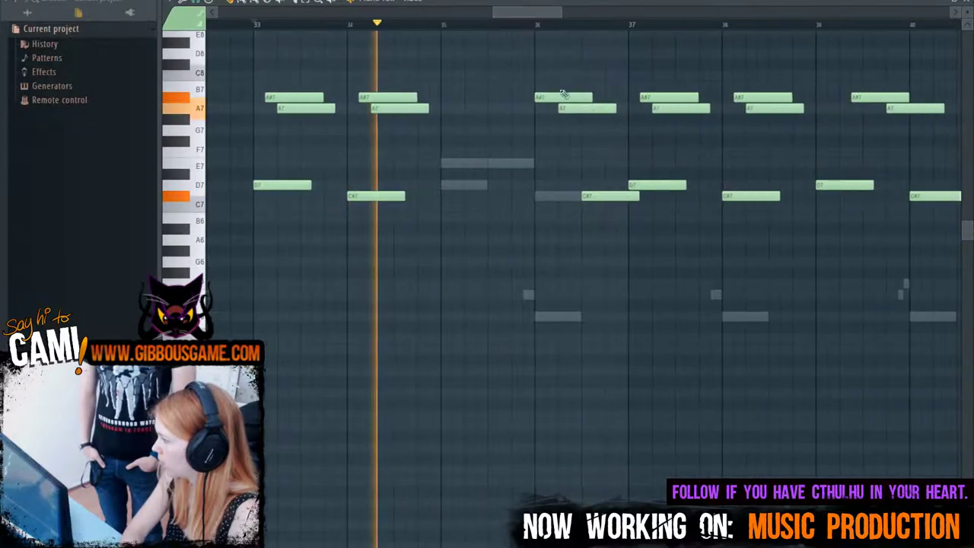
pyautogui.moveTo(607, 203); pyautogui.dragTo(562, 208)
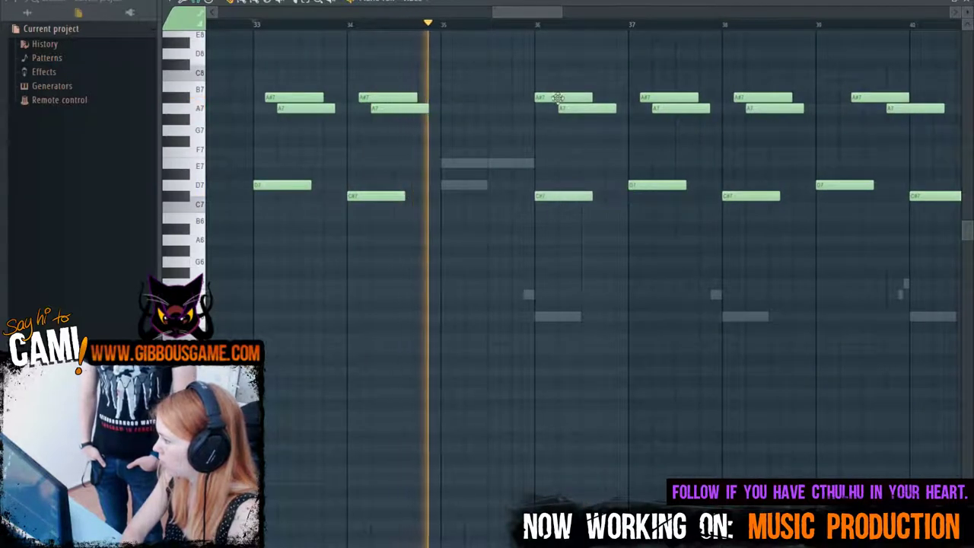
pyautogui.moveTo(550, 99); pyautogui.dragTo(561, 101)
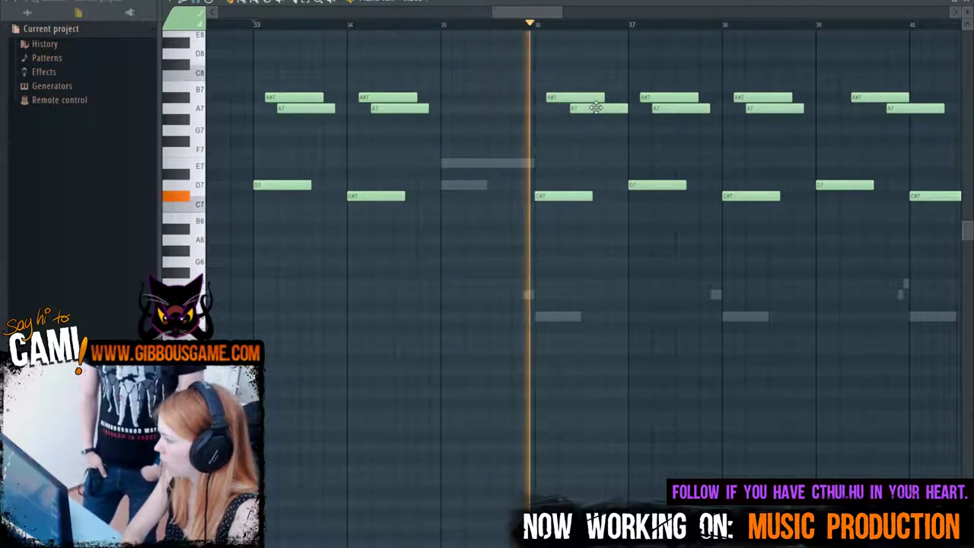
pyautogui.moveTo(590, 108)
pyautogui.mouseDown()
pyautogui.moveTo(601, 108)
pyautogui.moveTo(580, 100)
pyautogui.mouseUp()
# Step: Audition the high-register part from bar 33 through bar 40, following the reordered notes
pyautogui.press('space')
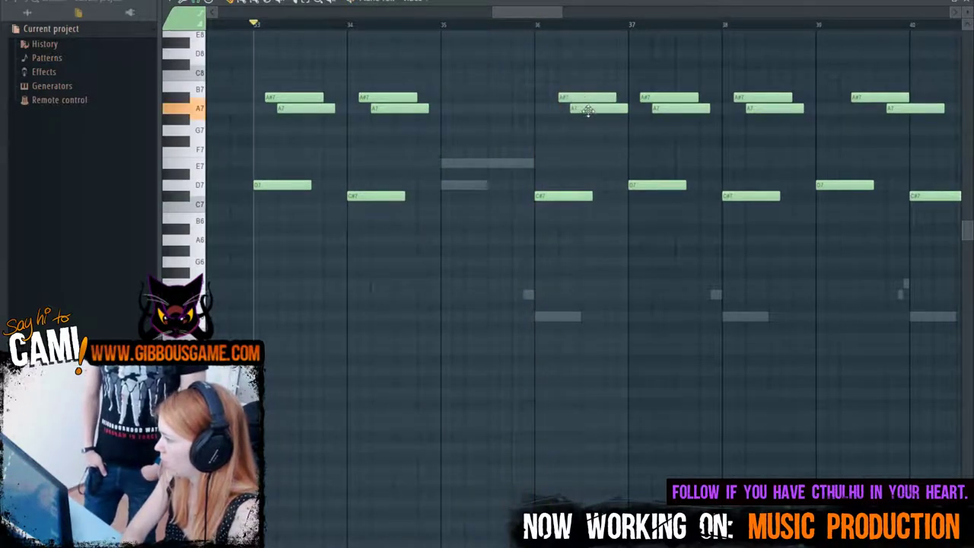
pyautogui.press('space')
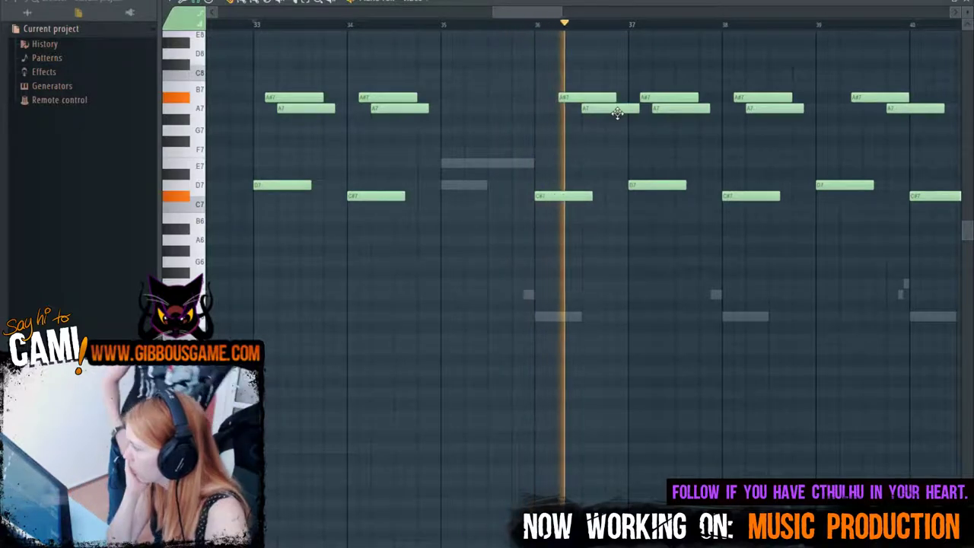
pyautogui.moveTo(548, 13); pyautogui.dragTo(561, 26)
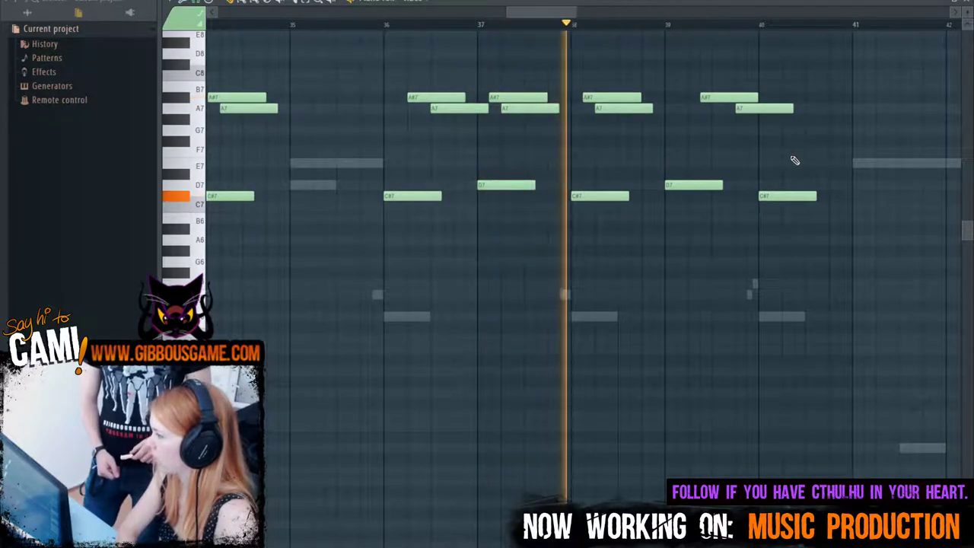
pyautogui.moveTo(534, 13); pyautogui.dragTo(560, 13)
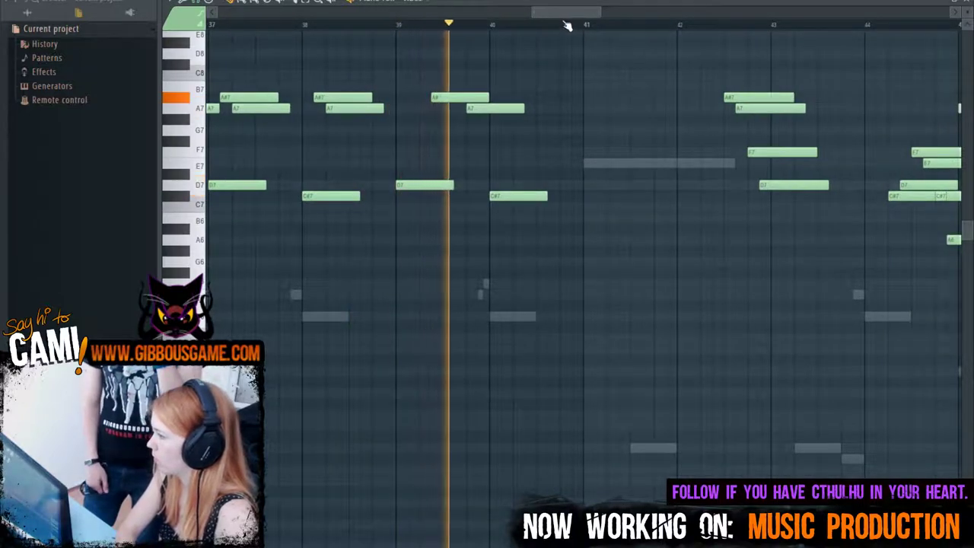
pyautogui.moveTo(564, 12); pyautogui.dragTo(573, 12)
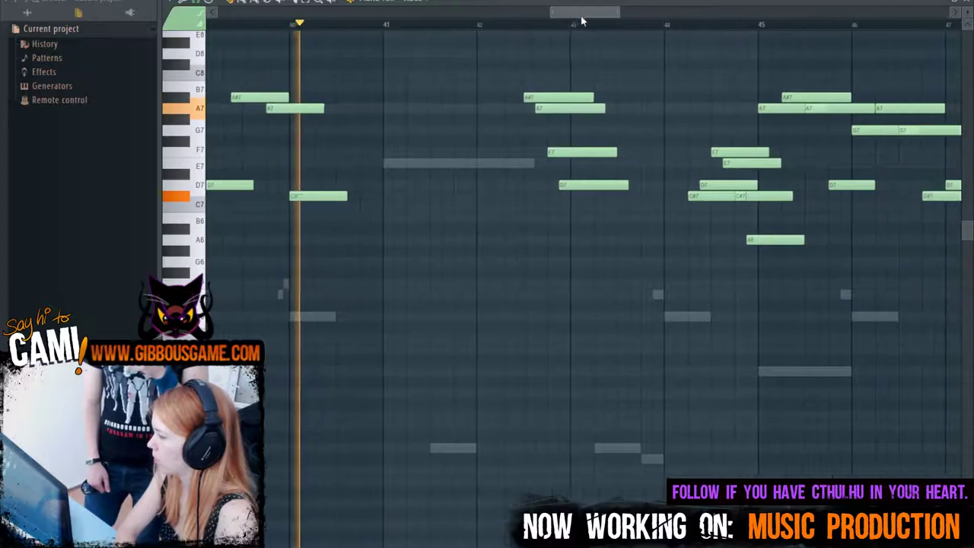
pyautogui.moveTo(549, 12); pyautogui.dragTo(145, 12)
# Step: Switch to the playlist and play the whole cello pattern from the beginning to its end
pyautogui.press('F7')
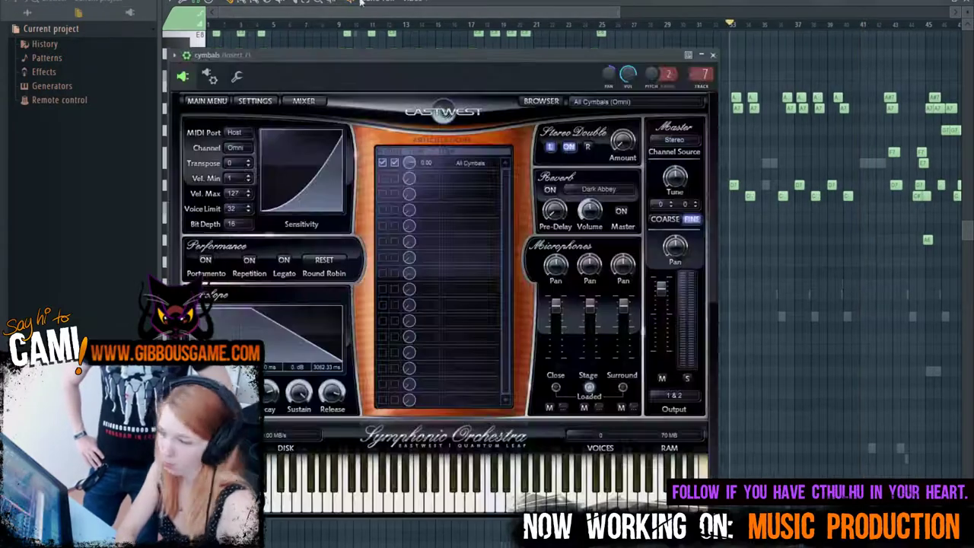
pyautogui.press('F5')
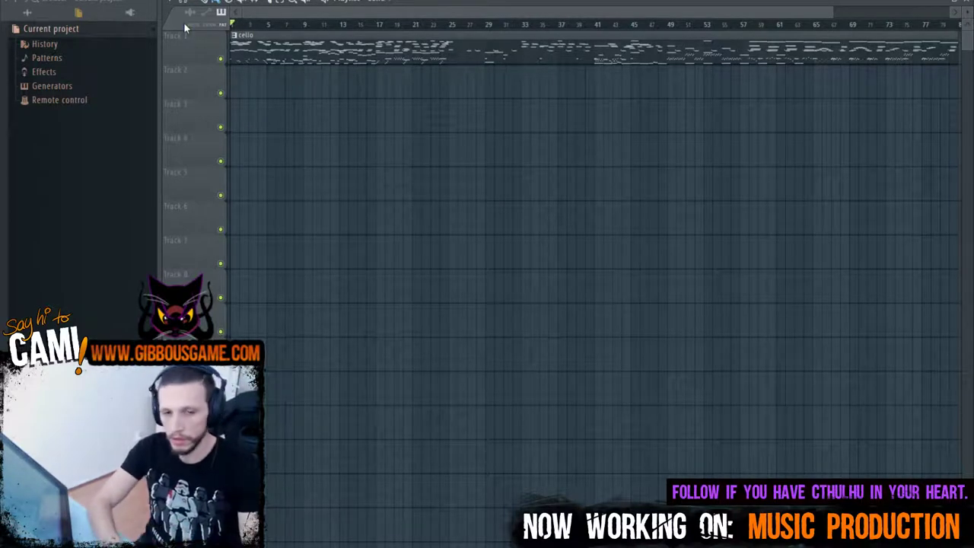
pyautogui.press('space')
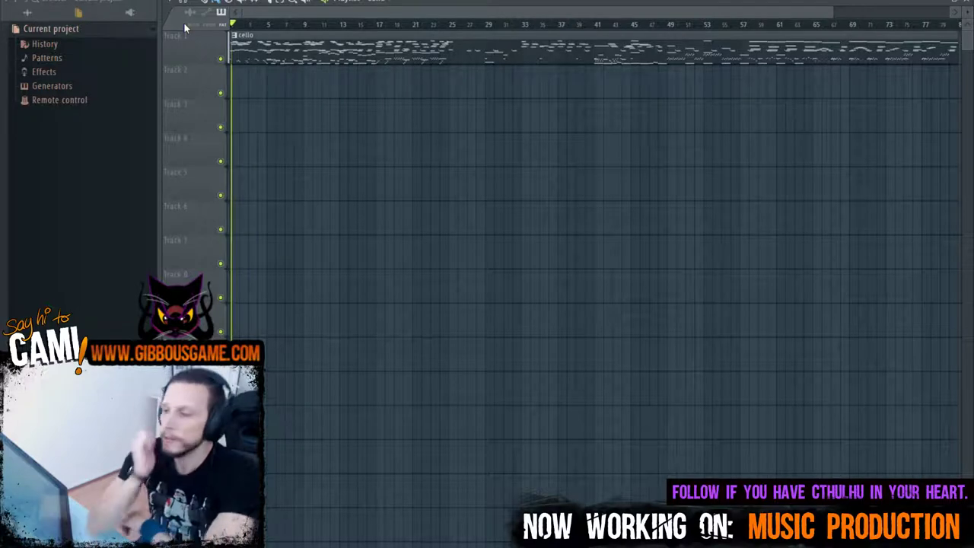
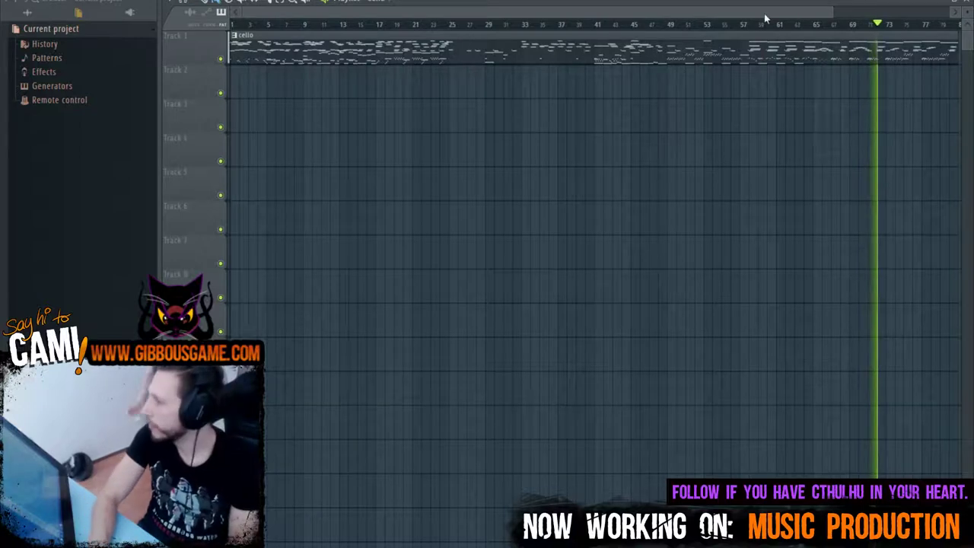
pyautogui.moveTo(764, 13); pyautogui.dragTo(831, 11)
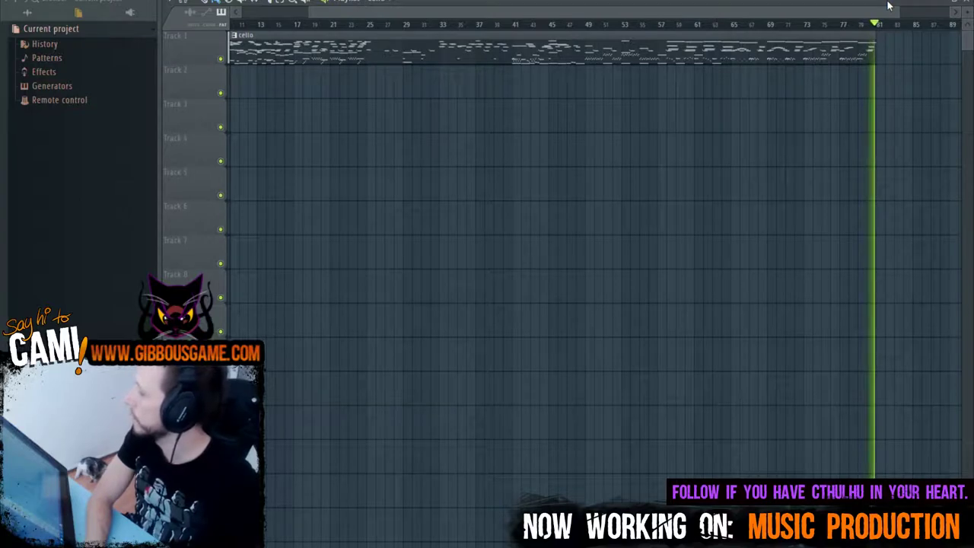
pyautogui.press('space')
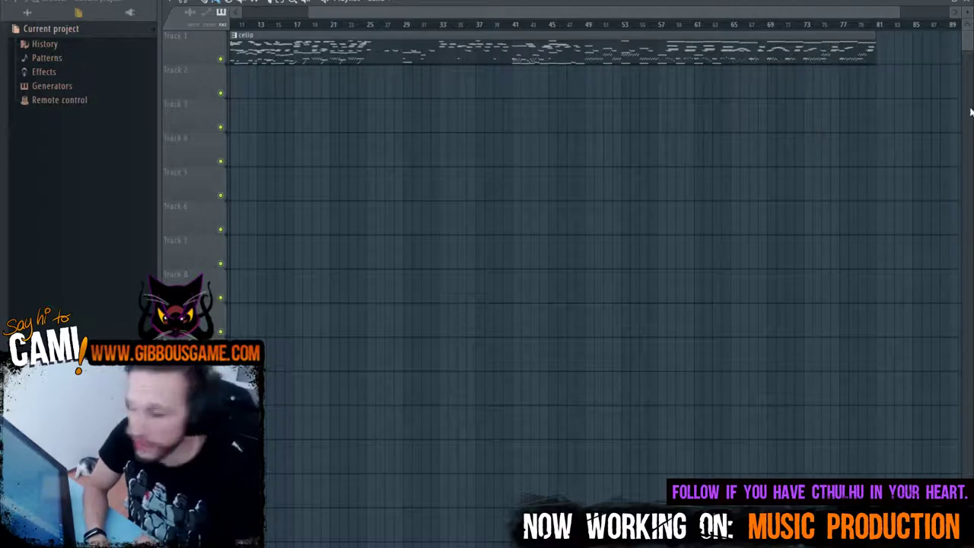
pyautogui.moveTo(495, 13); pyautogui.dragTo(411, 15)
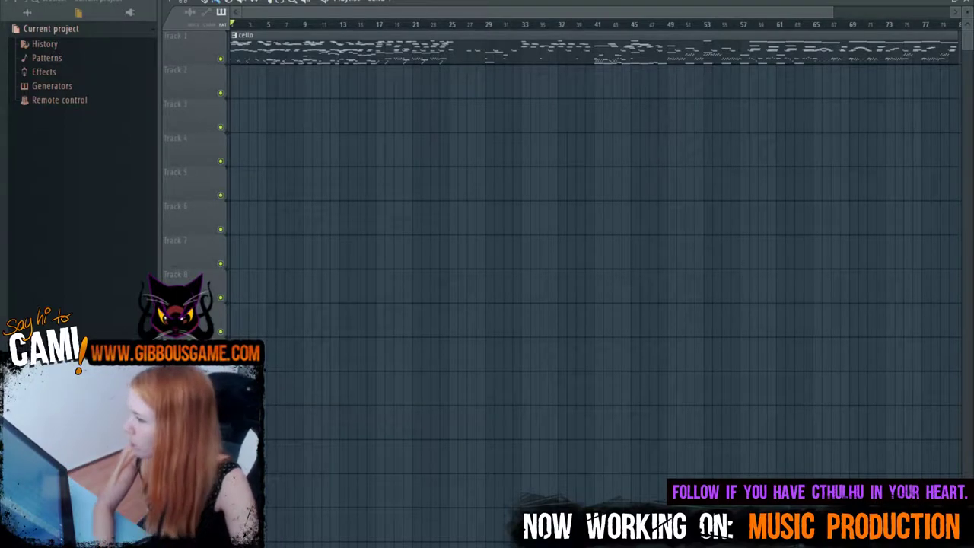
pyautogui.hotkey('alt', 't')
pyautogui.hotkey('alt', 'v')
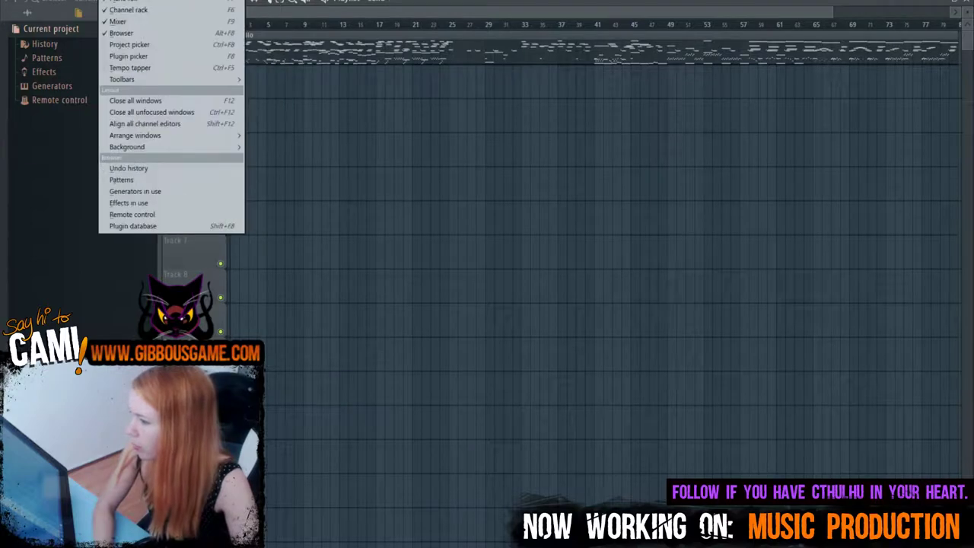
pyautogui.hotkey('alt', 'p')
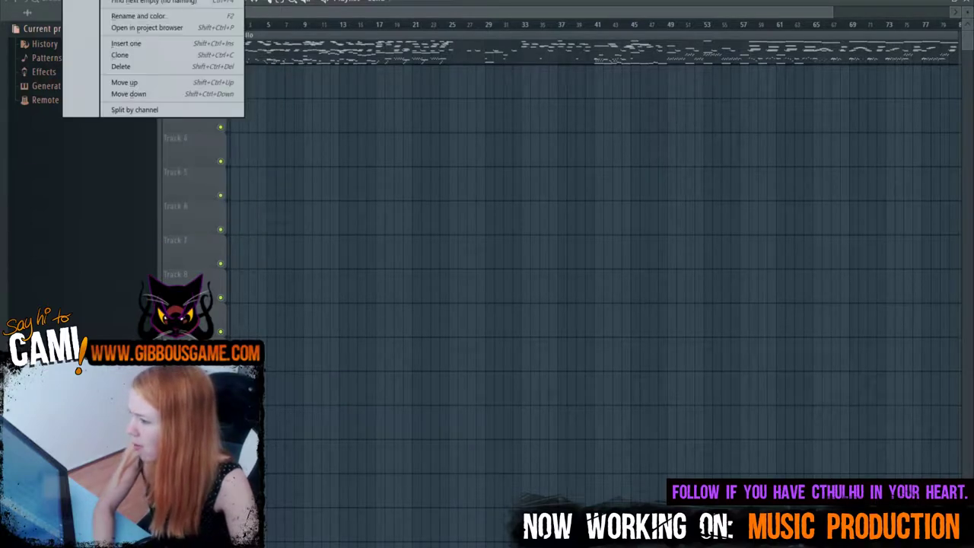
pyautogui.press('Escape')
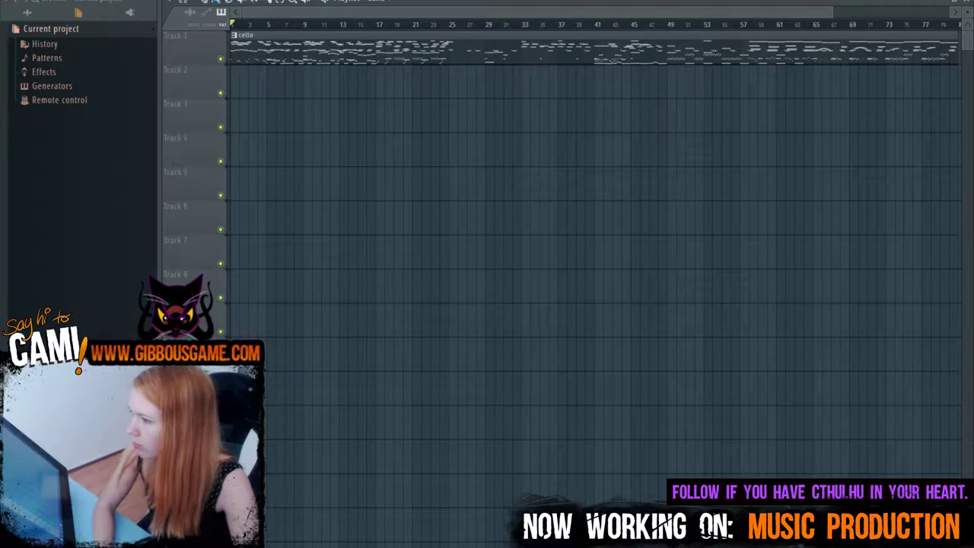
pyautogui.hotkey('alt', 'h')
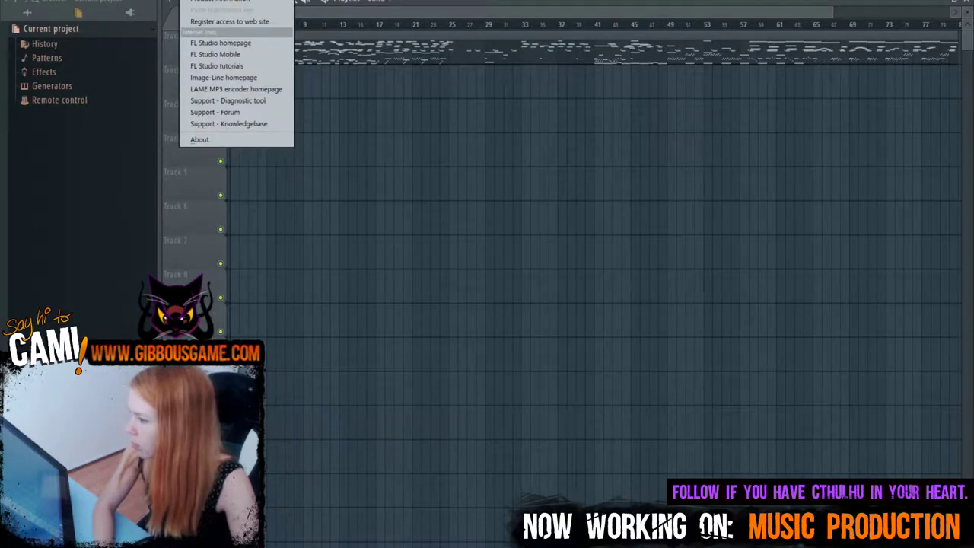
pyautogui.press('Left')
pyautogui.press('Left')
pyautogui.press('Escape')
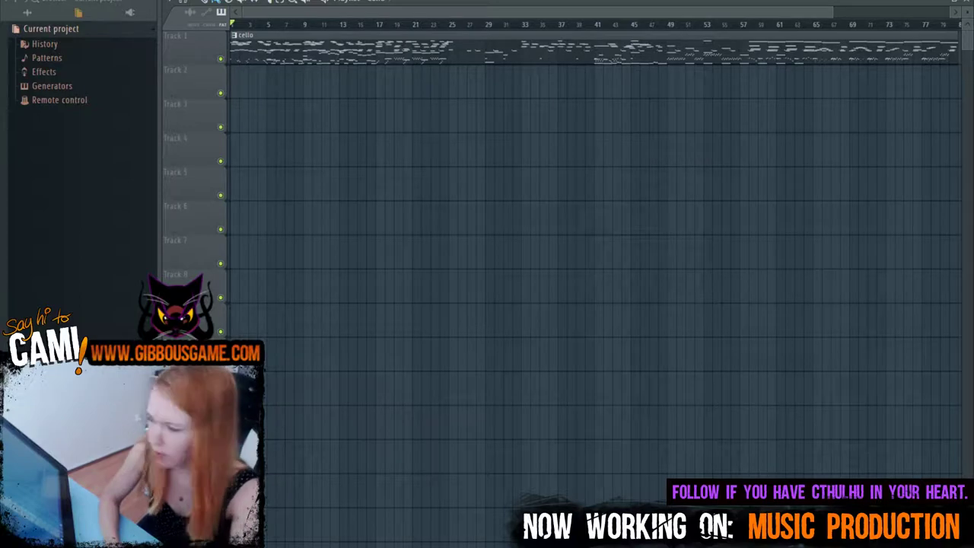
pyautogui.press('F10')
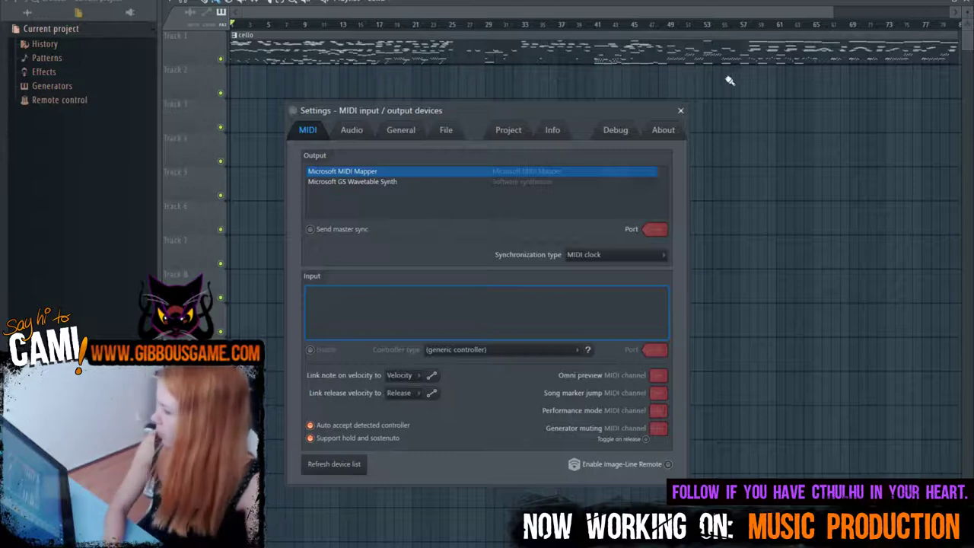
pyautogui.click(681, 112)
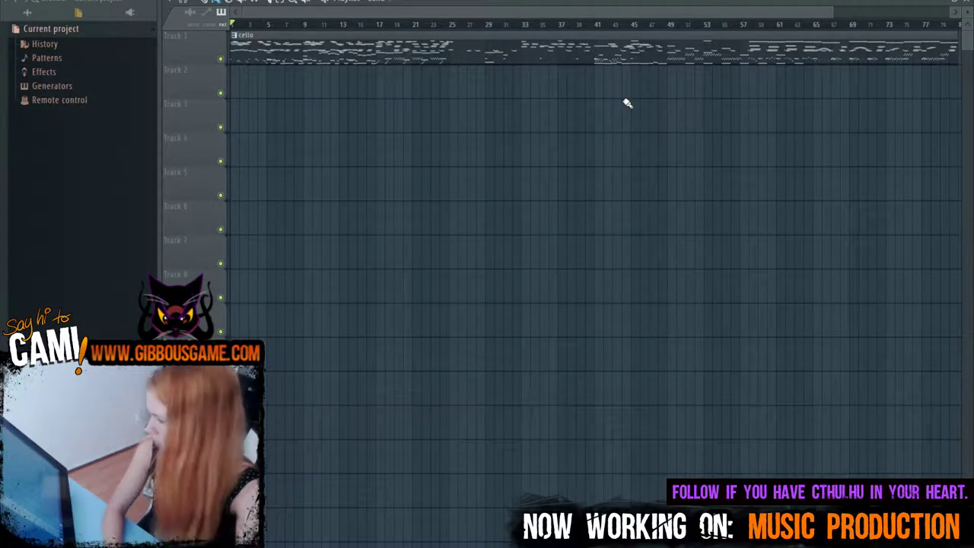
pyautogui.press('F11')
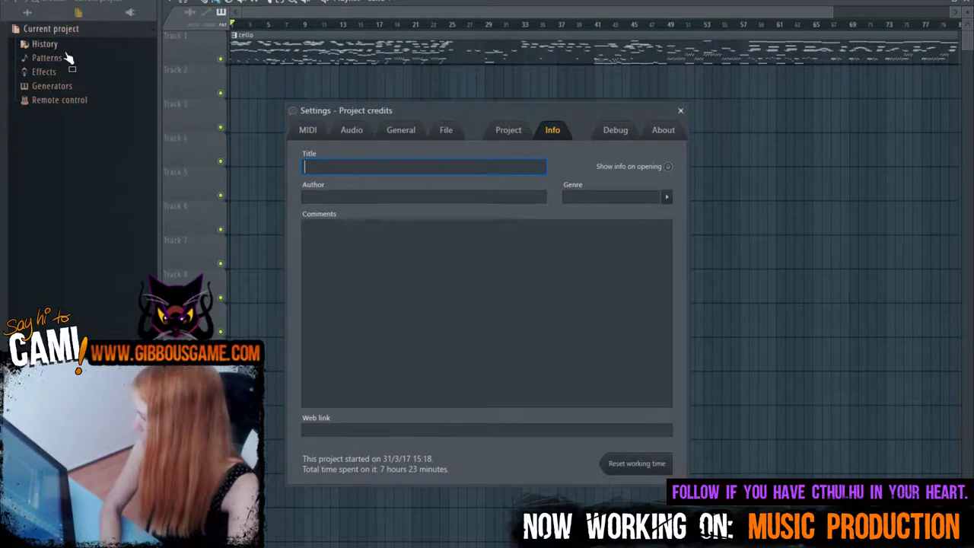
pyautogui.click(680, 111)
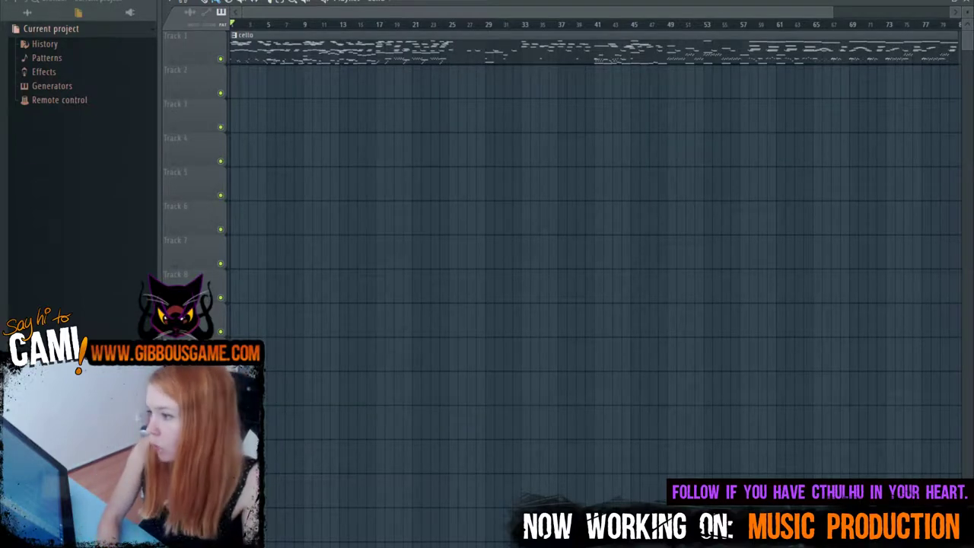
# Step: Save the current project
pyautogui.hotkey('alt', 'f')
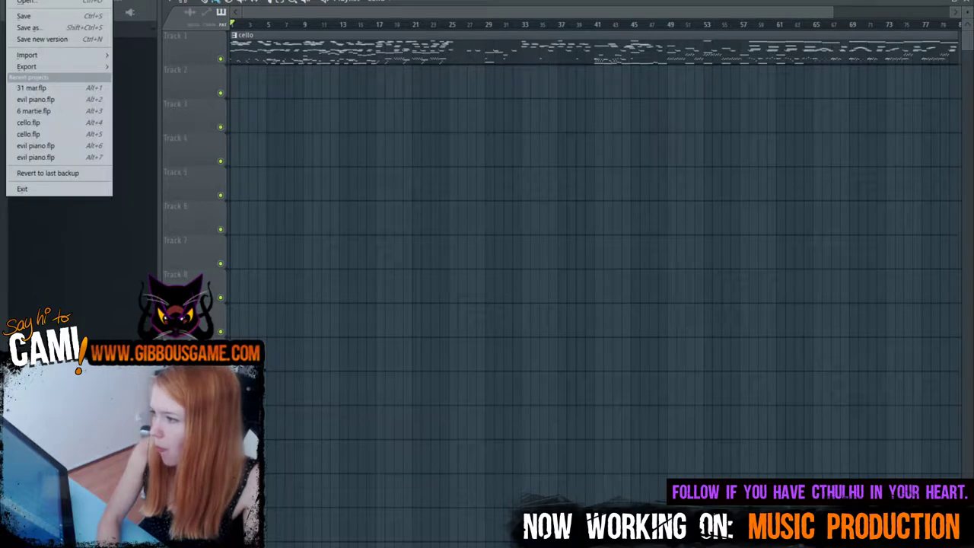
pyautogui.click(41, 18)
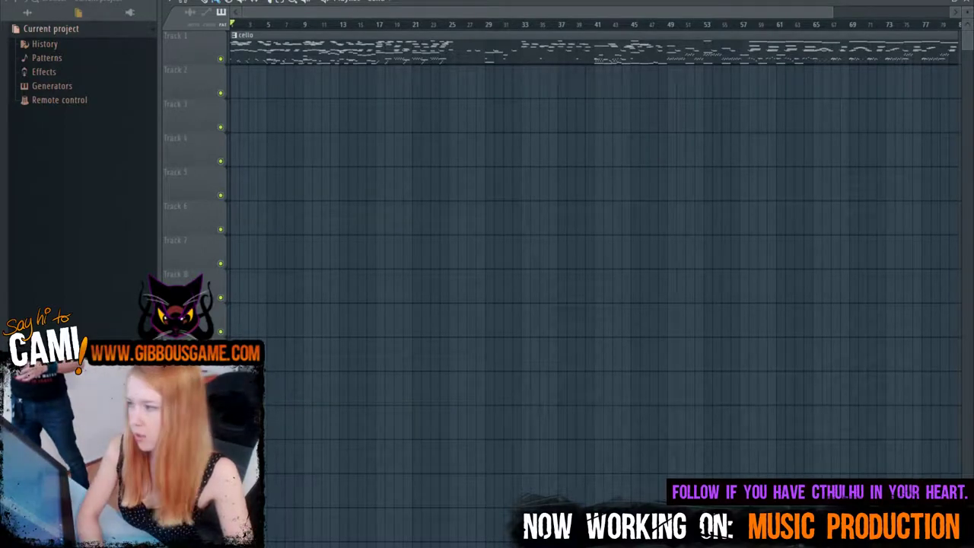
# Step: Close the FL Studio session that has stopped working
pyautogui.hotkey('ctrl', 'n')
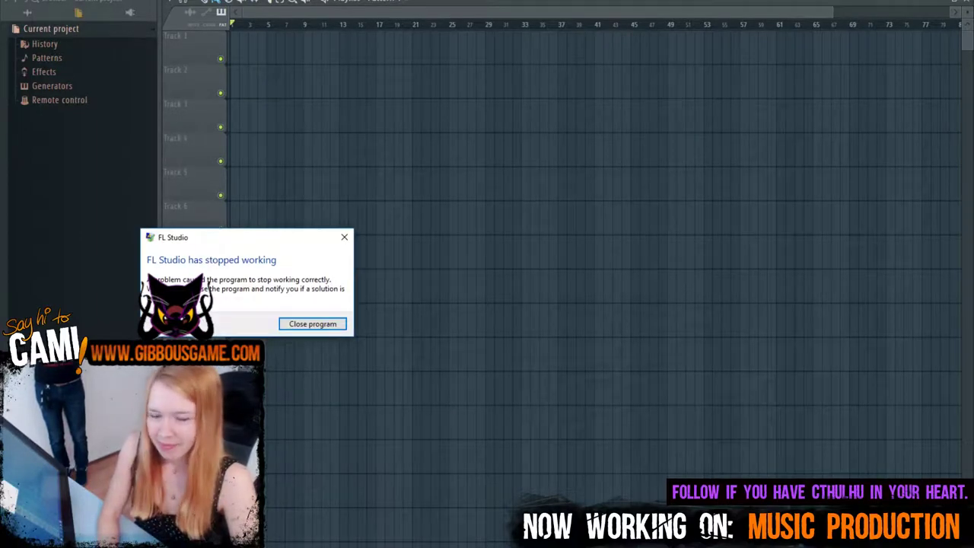
pyautogui.moveTo(248, 242); pyautogui.dragTo(514, 184)
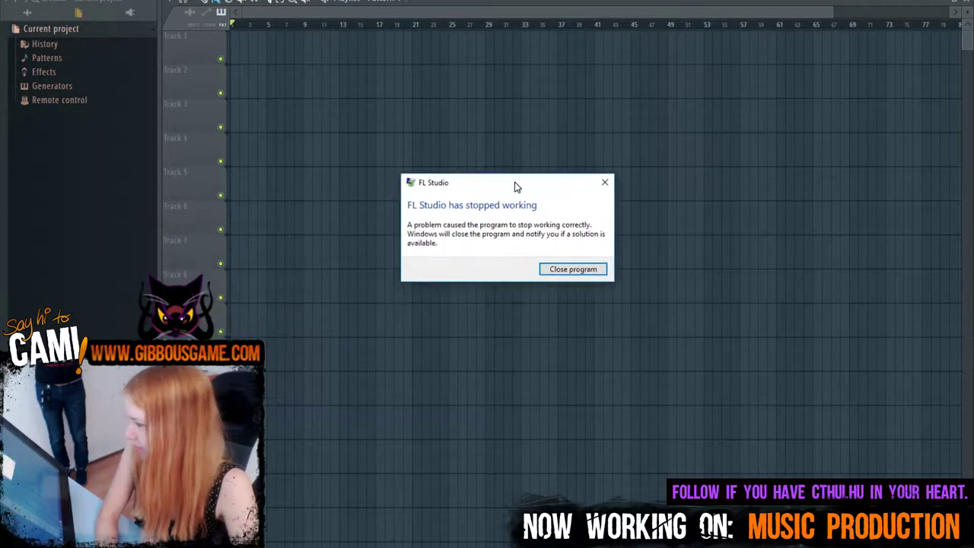
pyautogui.click(597, 272)
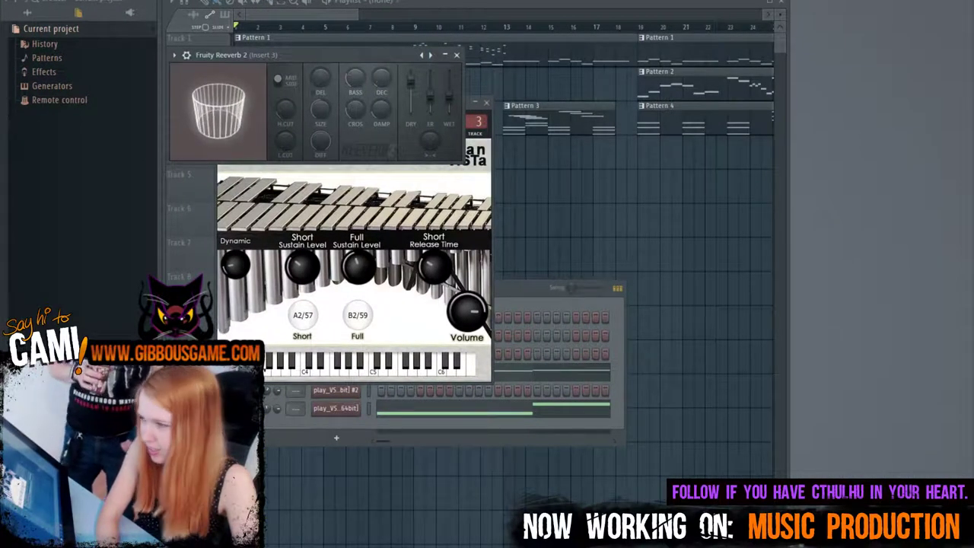
pyautogui.hotkey('alt', 'f')
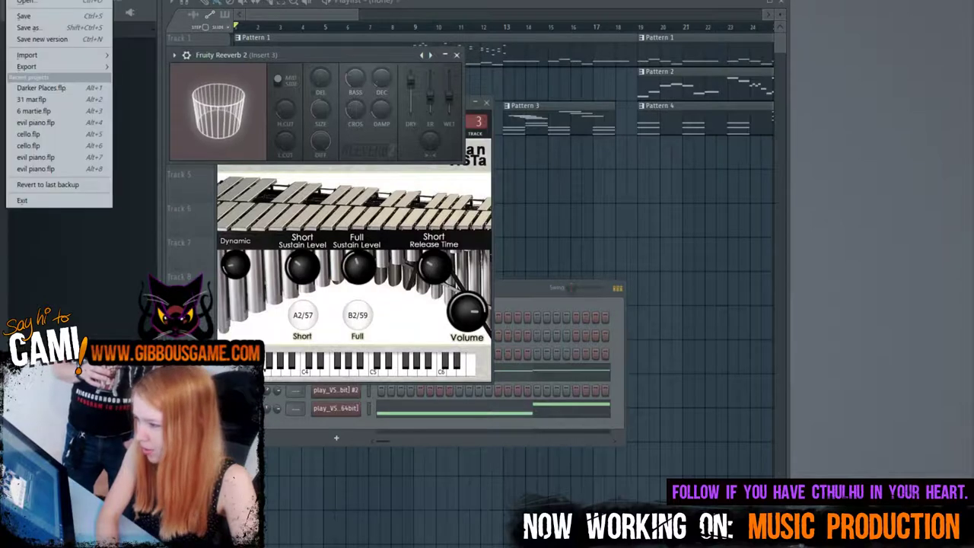
pyautogui.press('Escape')
pyautogui.hotkey('alt', 'a')
pyautogui.press('Right')
pyautogui.press('Right')
pyautogui.press('Right')
pyautogui.press('Right')
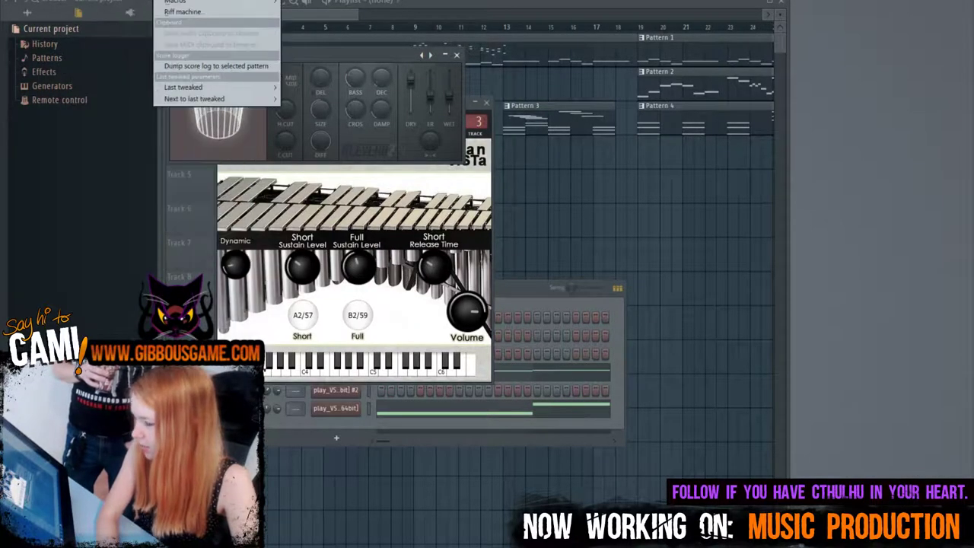
pyautogui.press('Escape')
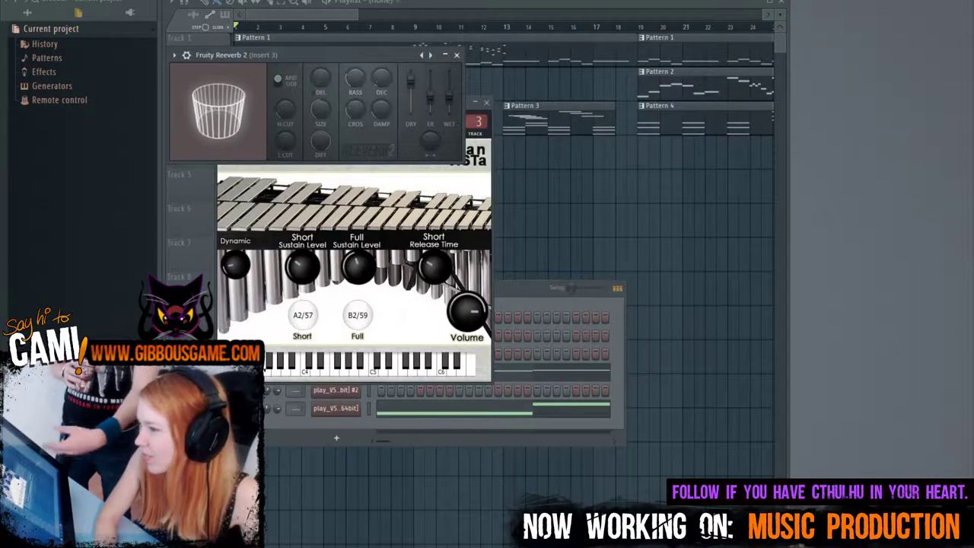
# Step: Open the recent project 31 mar.flp
pyautogui.click(23, 1)
pyautogui.click(87, 115)
pyautogui.click(23, 2)
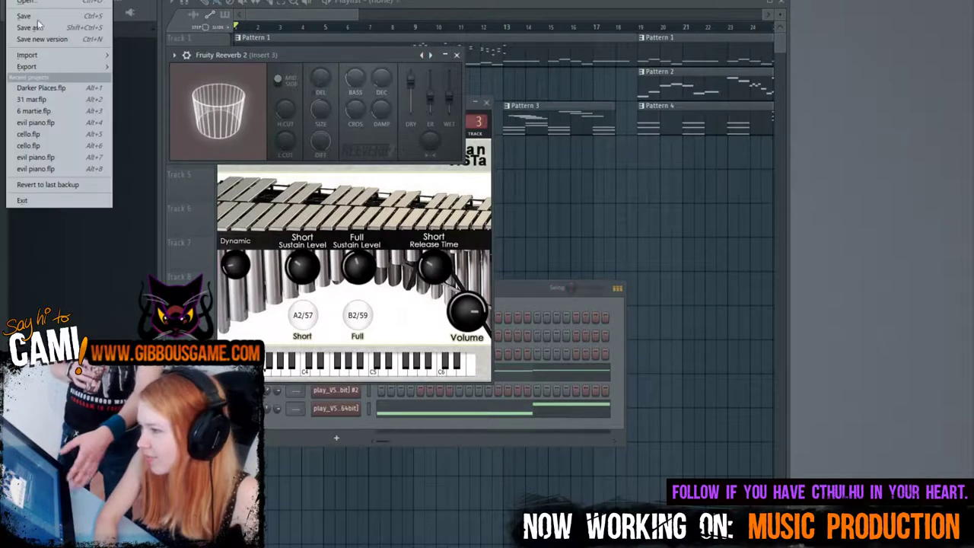
pyautogui.click(46, 99)
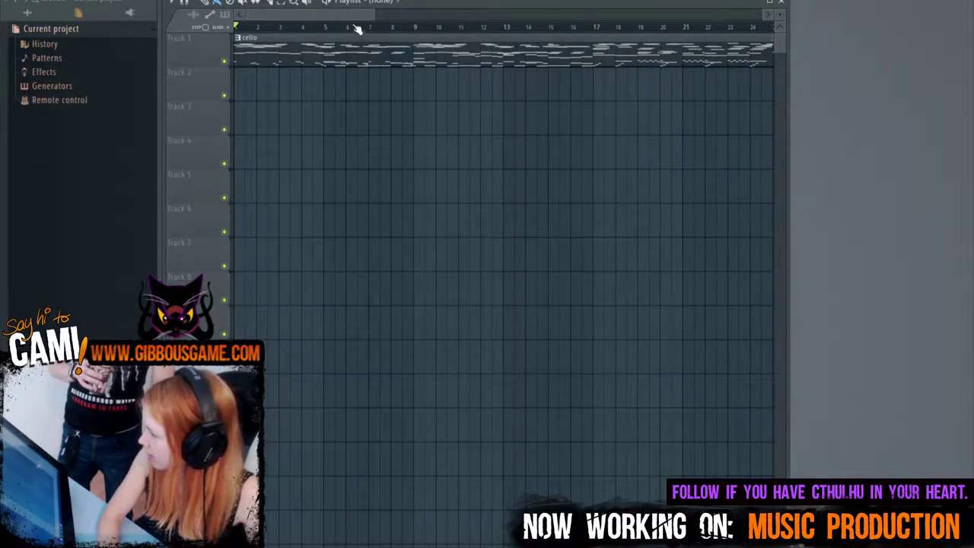
# Step: Maximize the playlist, show the first 49 bars, and play the cello pattern from bar 25
pyautogui.moveTo(728, 7); pyautogui.dragTo(708, 7)
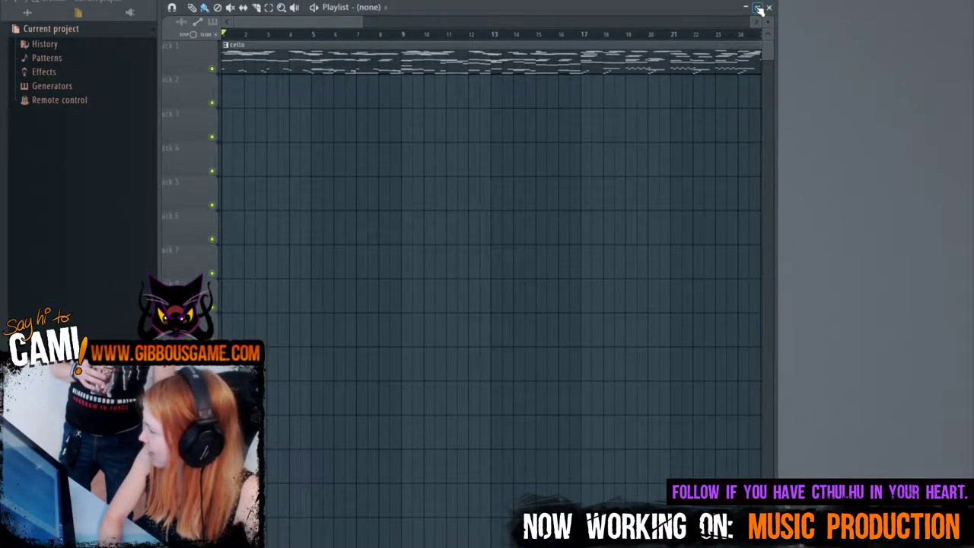
pyautogui.moveTo(527, 1)
pyautogui.mouseDown()
pyautogui.moveTo(544, 10)
pyautogui.moveTo(532, 0)
pyautogui.mouseUp()
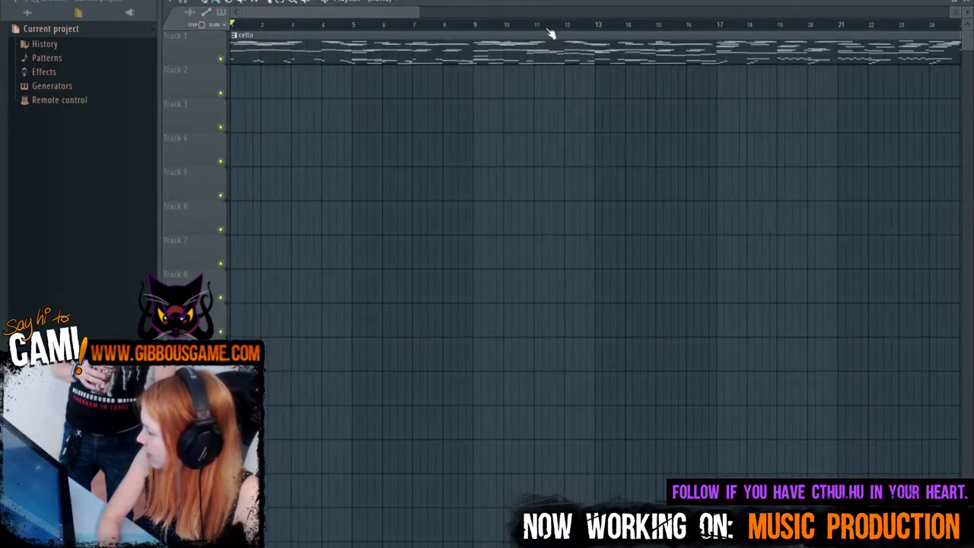
pyautogui.moveTo(419, 8); pyautogui.dragTo(601, 11)
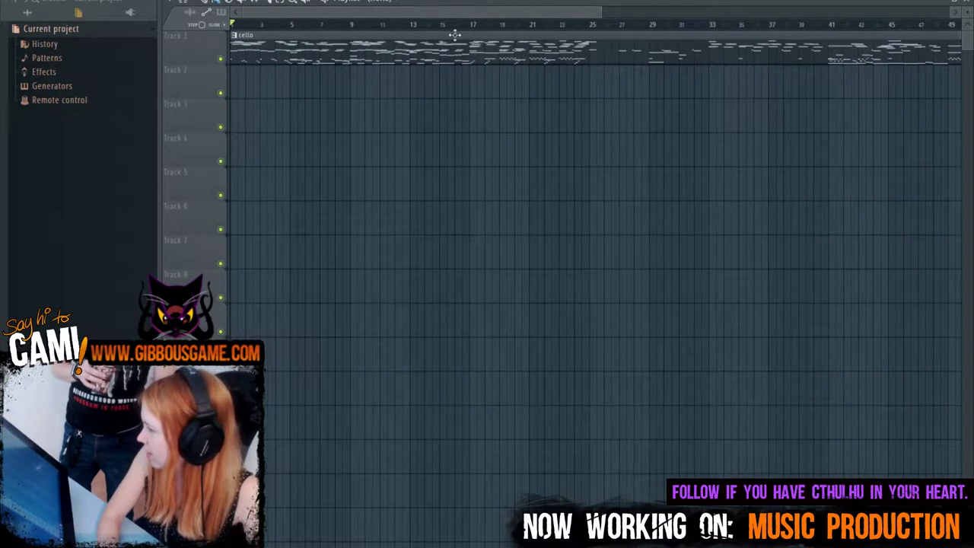
pyautogui.click(596, 26)
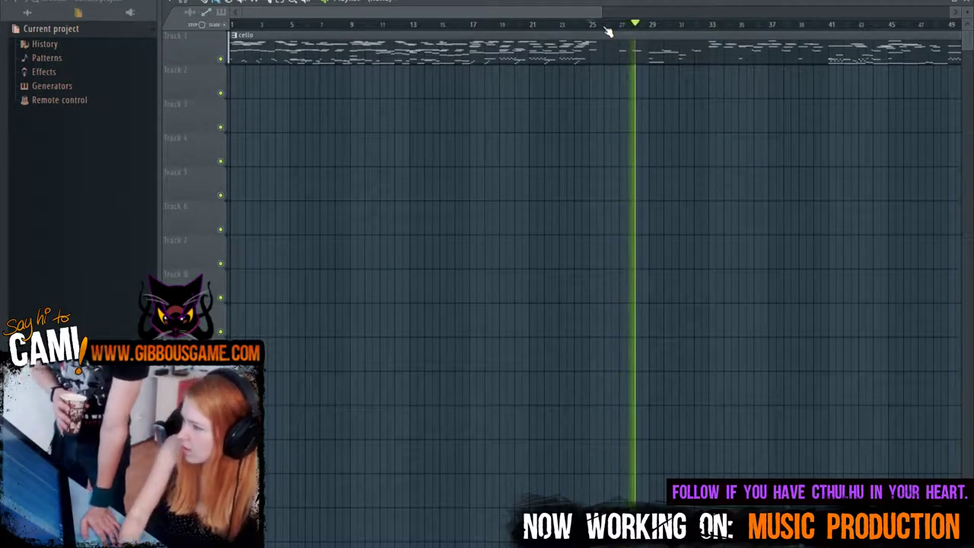
pyautogui.moveTo(647, 31)
pyautogui.mouseDown()
pyautogui.moveTo(670, 32)
pyautogui.moveTo(642, 32)
pyautogui.mouseUp()
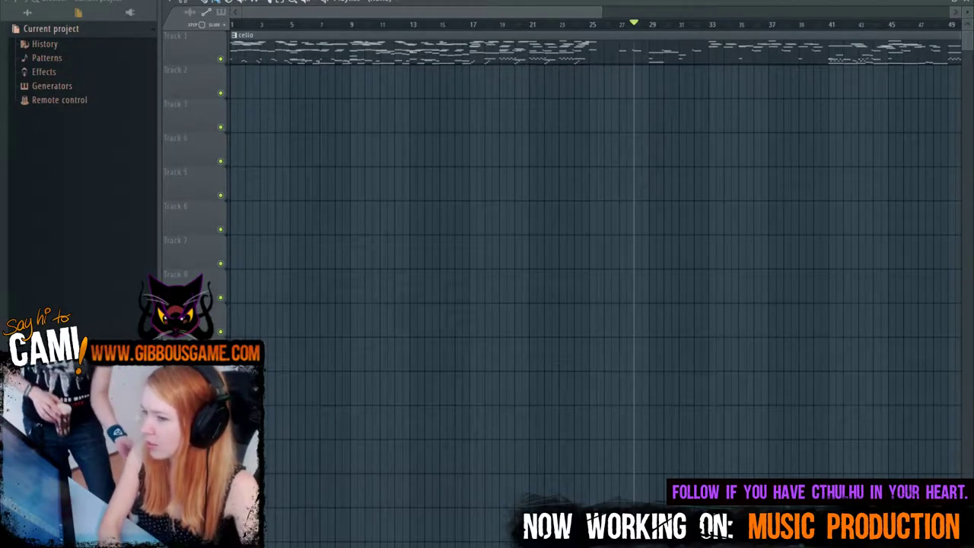
# Step: Open the other recent project with the VibroMaster and bells arrangement
pyautogui.hotkey('alt', 'f')
pyautogui.click(36, 100)
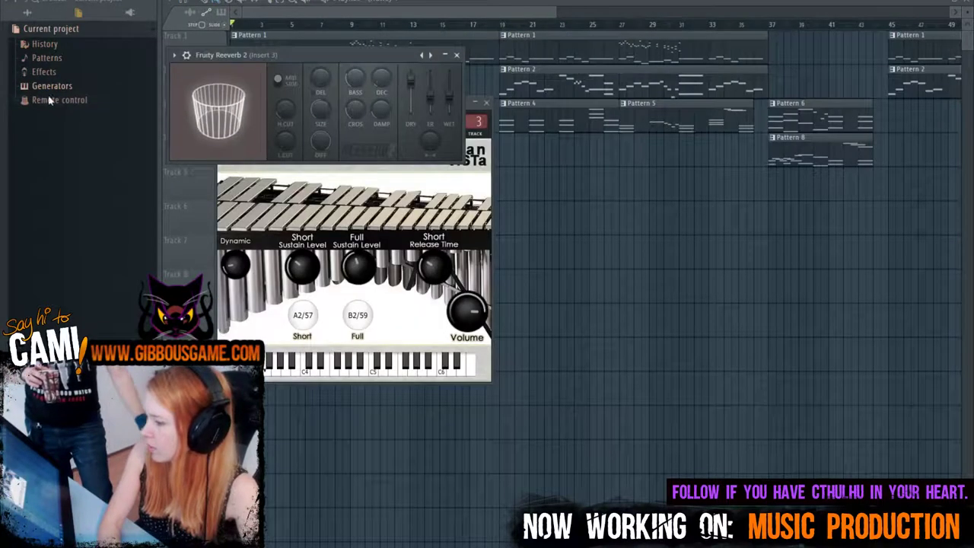
# Step: Play the arrangement from about bar 5, show the playlist up to bar 113, and continue listening from the start of Pattern 10
pyautogui.click(298, 18)
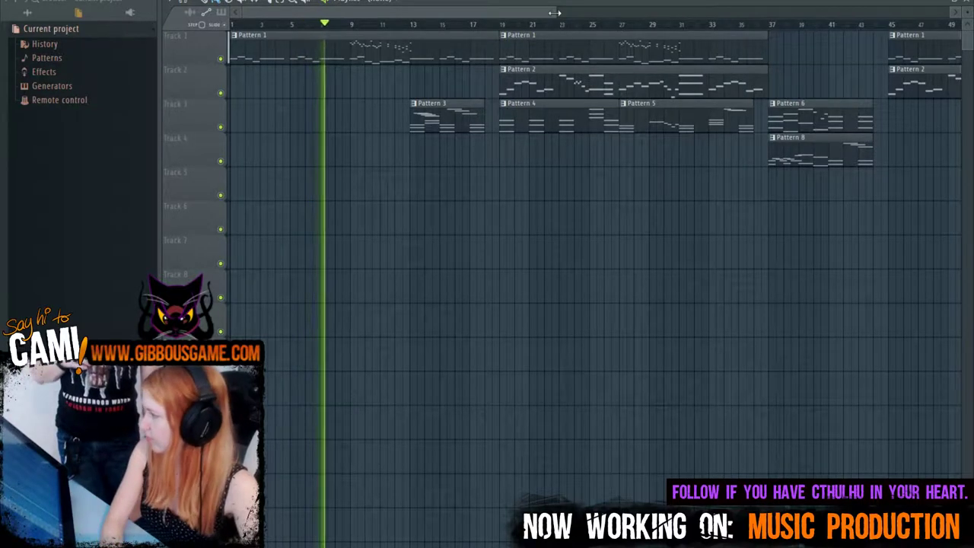
pyautogui.moveTo(555, 13); pyautogui.dragTo(891, 163)
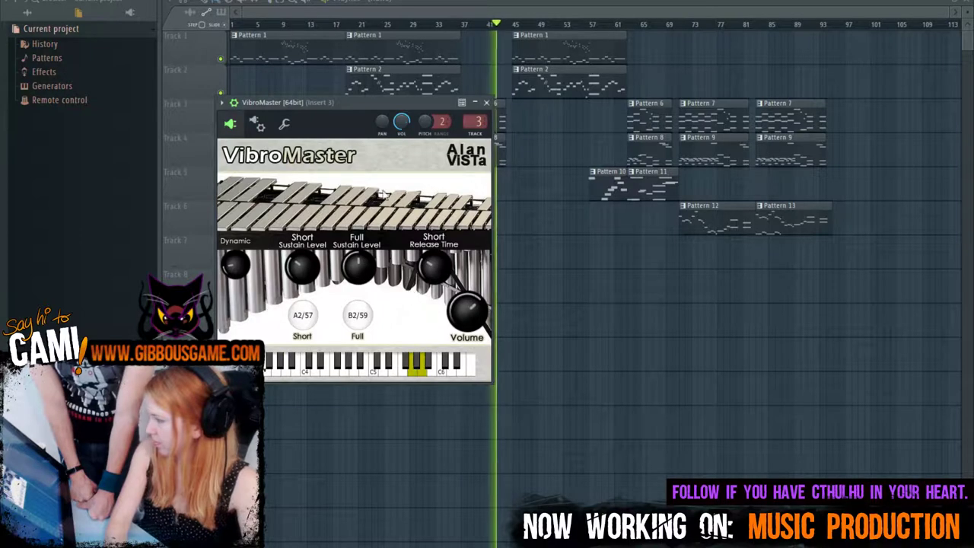
pyautogui.click(475, 102)
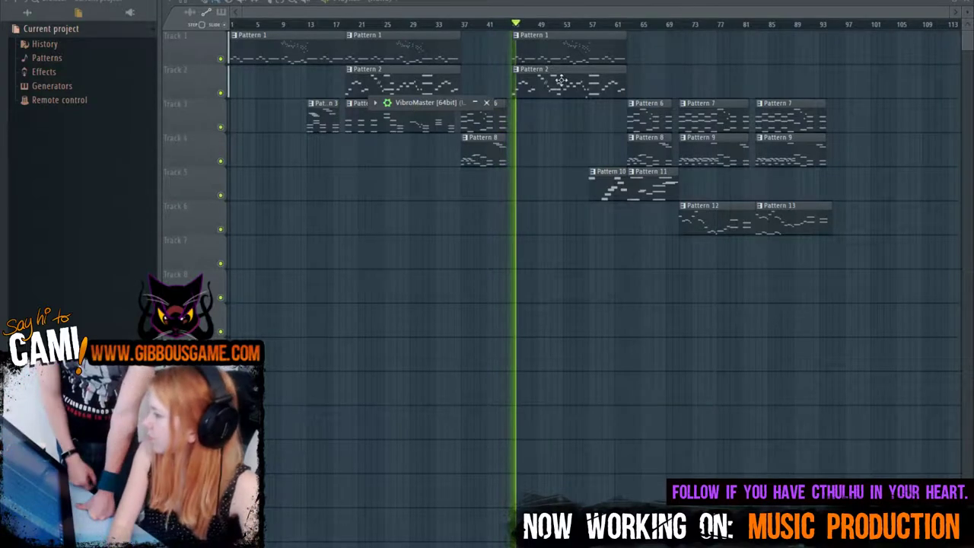
pyautogui.click(597, 25)
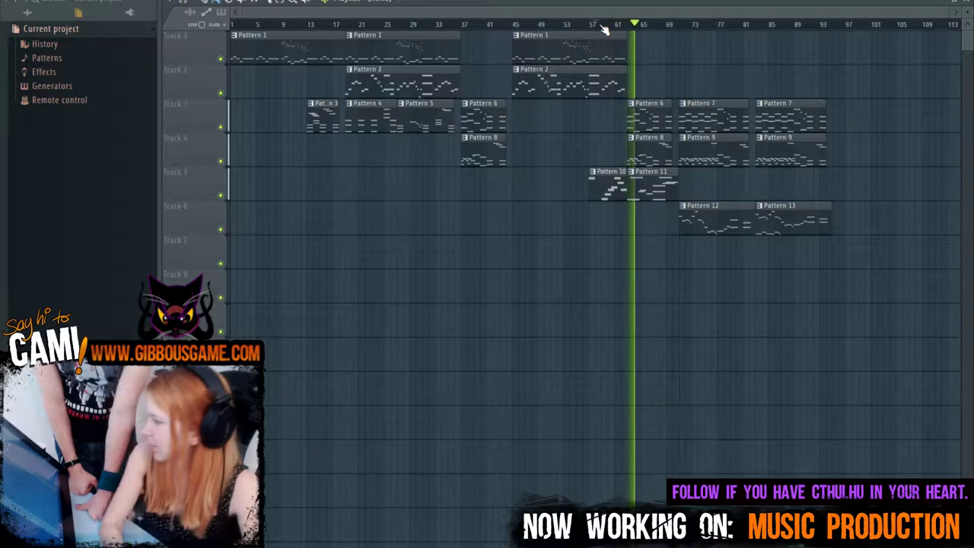
# Step: Check the mixer and the channel rack during playback, and inspect the VibroMaster instrument before minimizing it
pyautogui.press('F6')
pyautogui.press('F9')
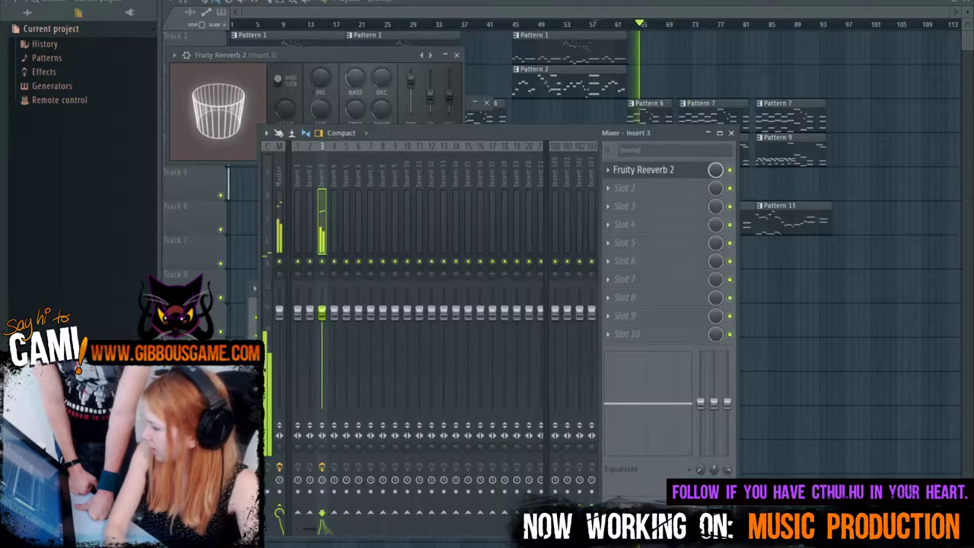
pyautogui.press('F5')
pyautogui.press('F6')
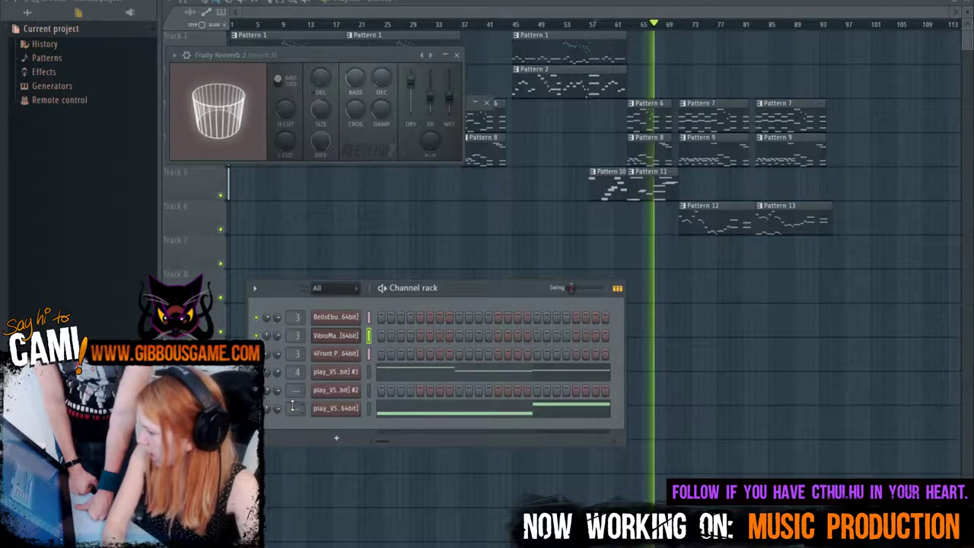
pyautogui.click(349, 340)
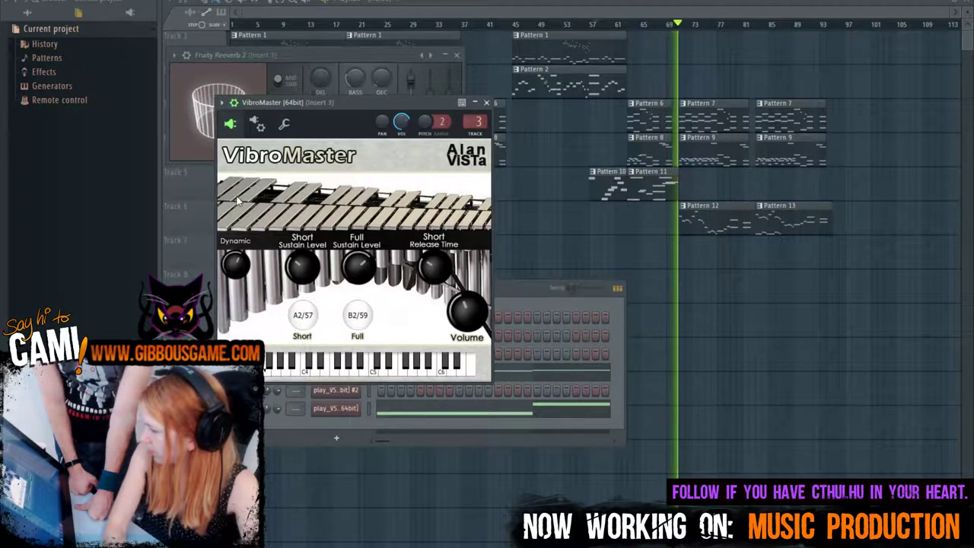
pyautogui.click(476, 104)
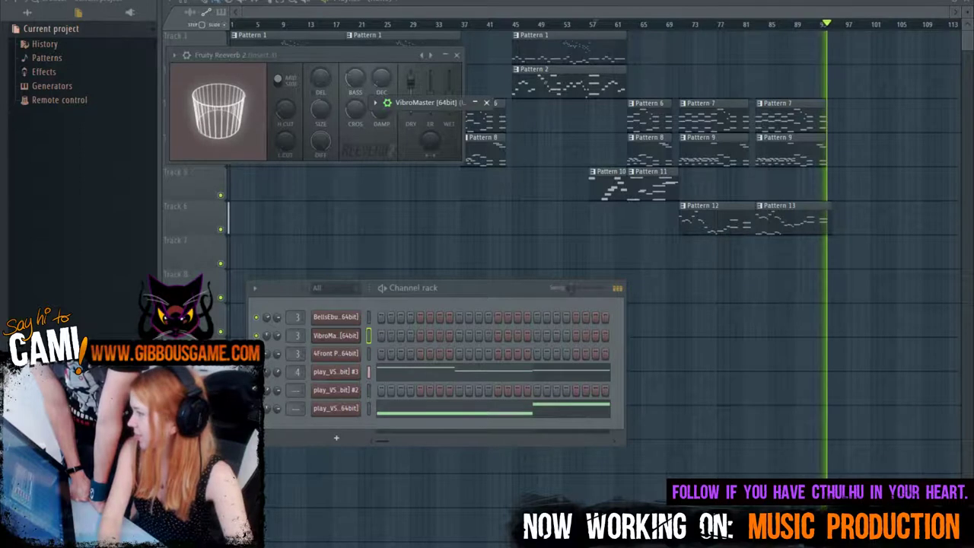
# Step: Move the Fruity Reeverb 2 window off the clips and replay the arrangement from about bar 83
pyautogui.moveTo(251, 51); pyautogui.dragTo(219, 229)
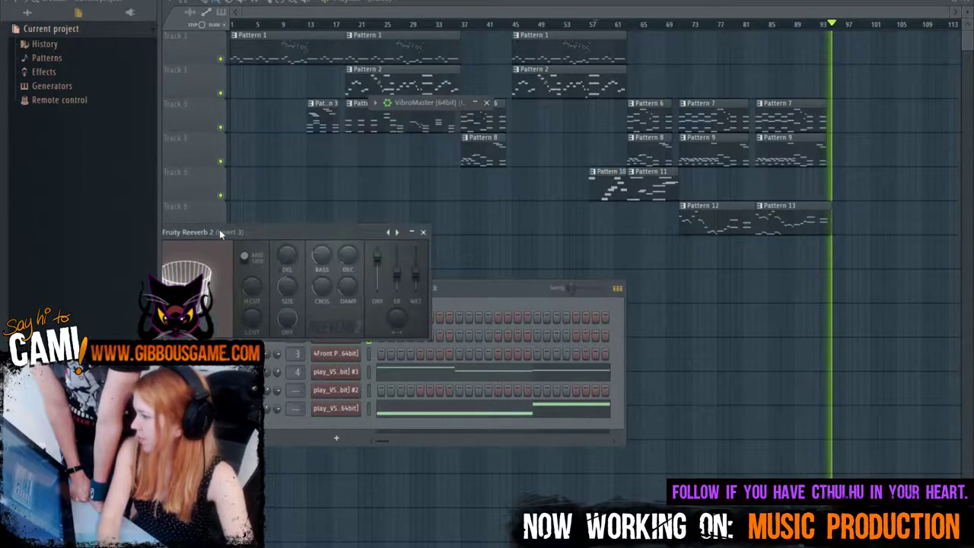
pyautogui.click(762, 25)
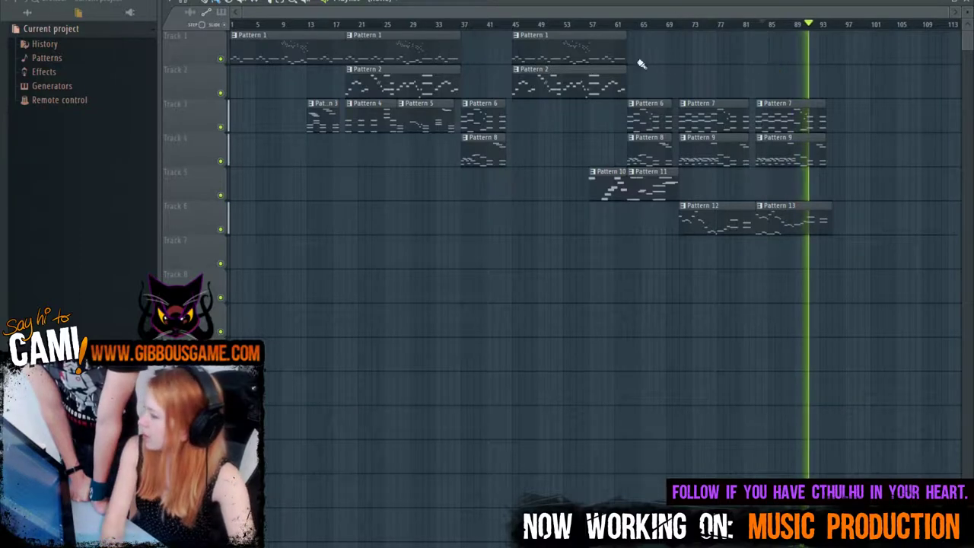
pyautogui.press('space')
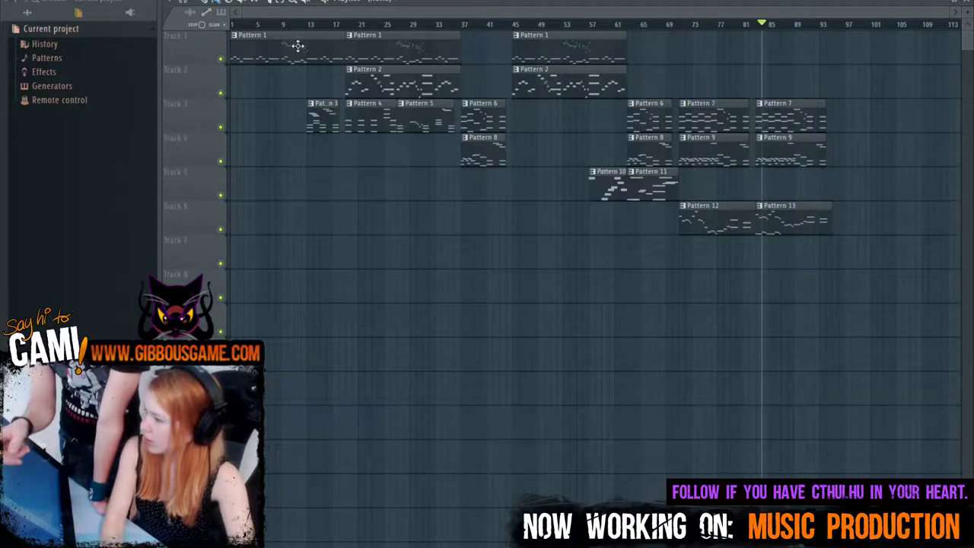
# Step: Select Pattern 1, play it from about bar 9, and check in the channel rack which instruments sound
pyautogui.click(298, 46)
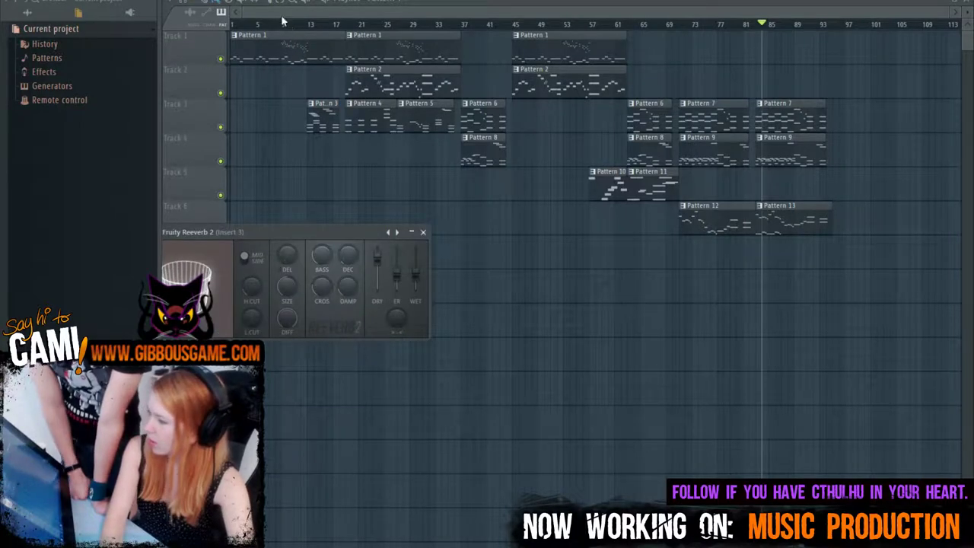
pyautogui.click(282, 20)
pyautogui.press('space')
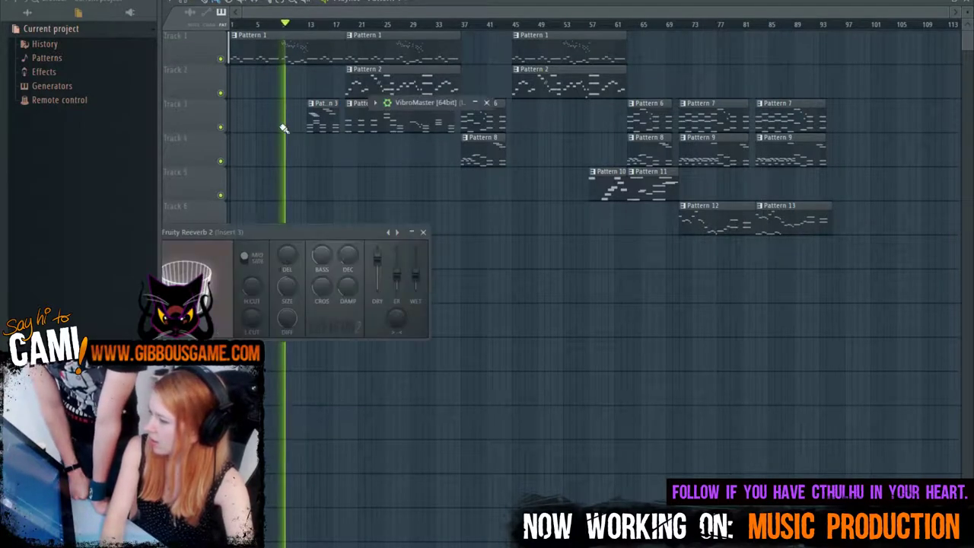
pyautogui.press('F9')
pyautogui.press('F9')
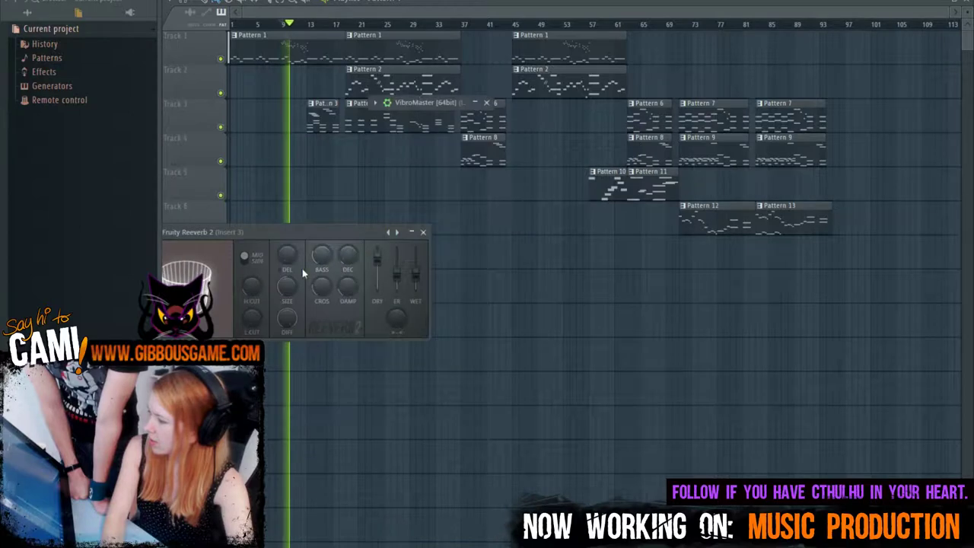
pyautogui.press('F6')
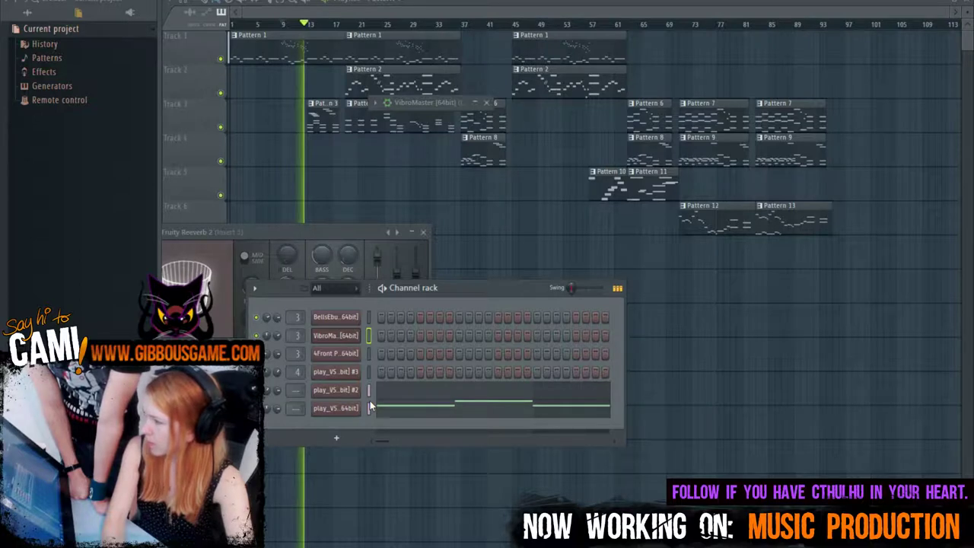
pyautogui.press('space')
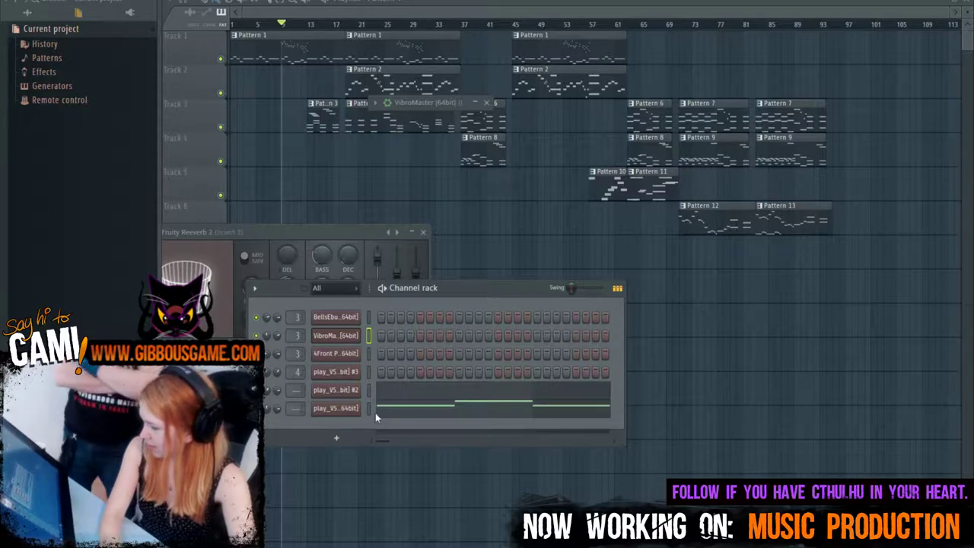
# Step: Inspect the play_VST_x64 #3 instrument's settings and show that channel in the Pattern 1 piano roll
pyautogui.click(349, 376)
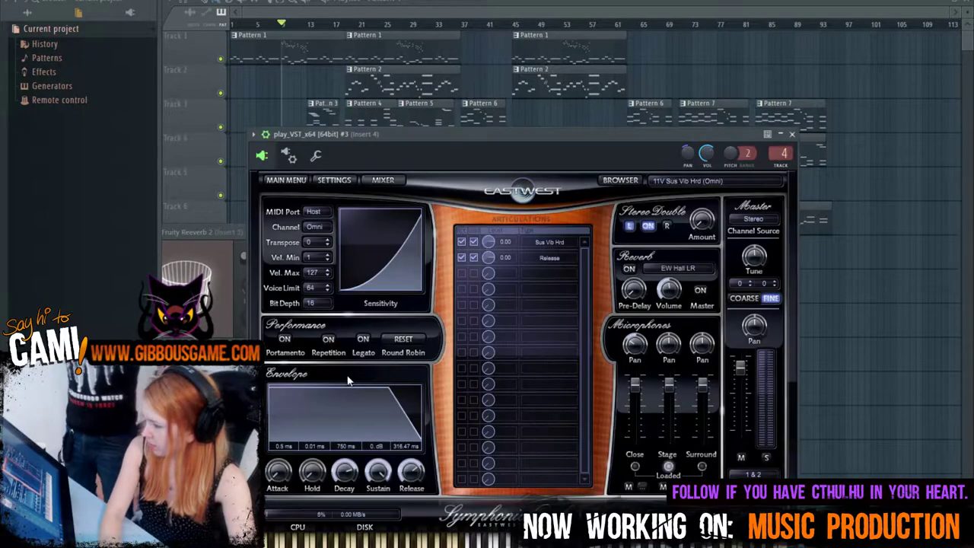
pyautogui.press('Escape')
pyautogui.press('F7')
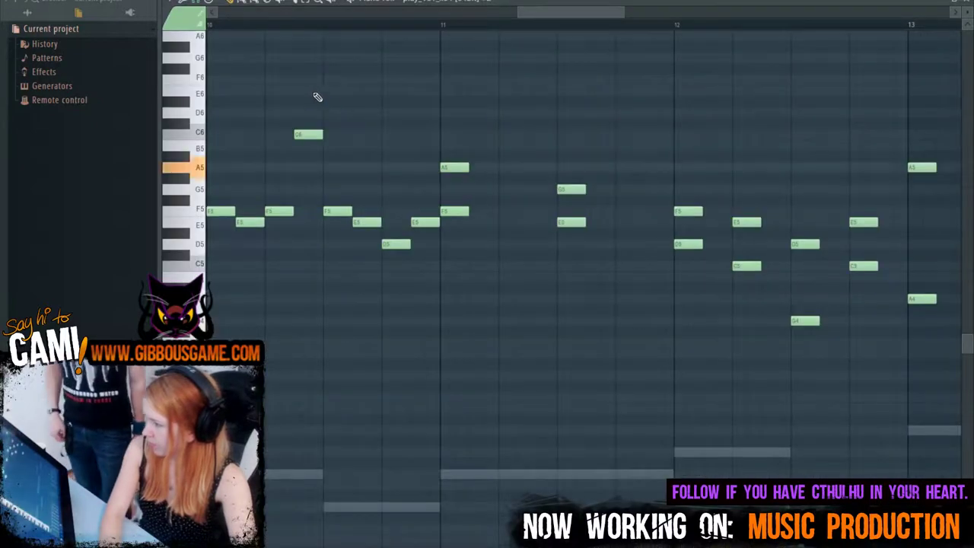
pyautogui.scroll(5, 468, 114)
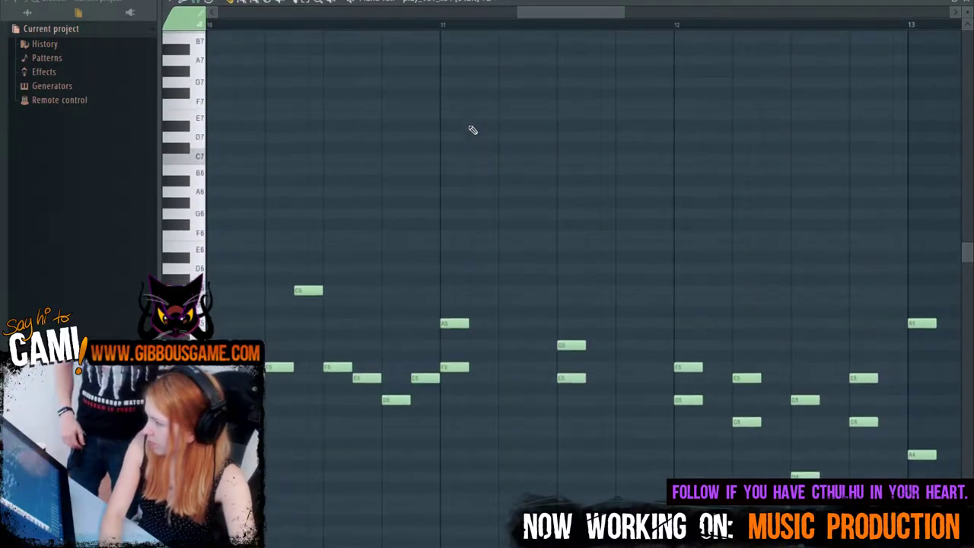
pyautogui.click(487, 2)
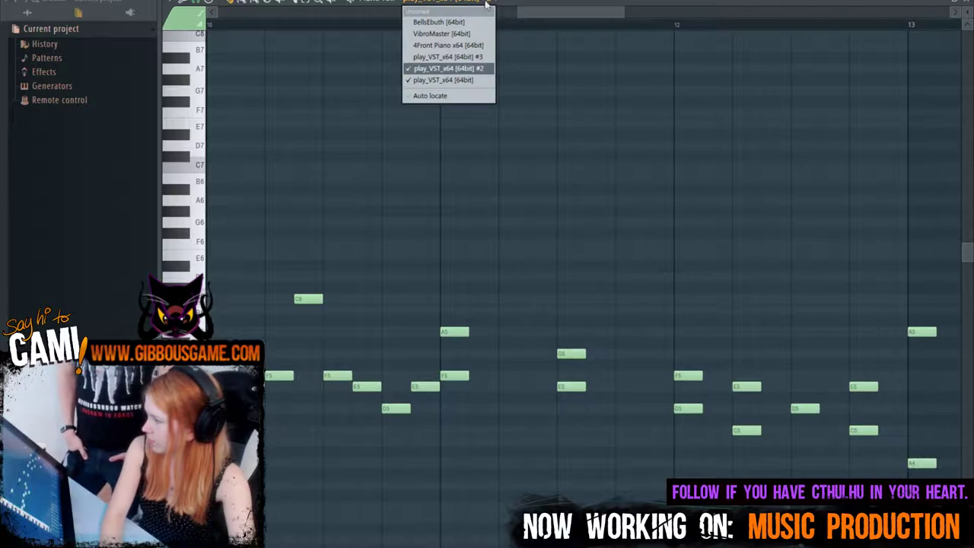
pyautogui.click(477, 56)
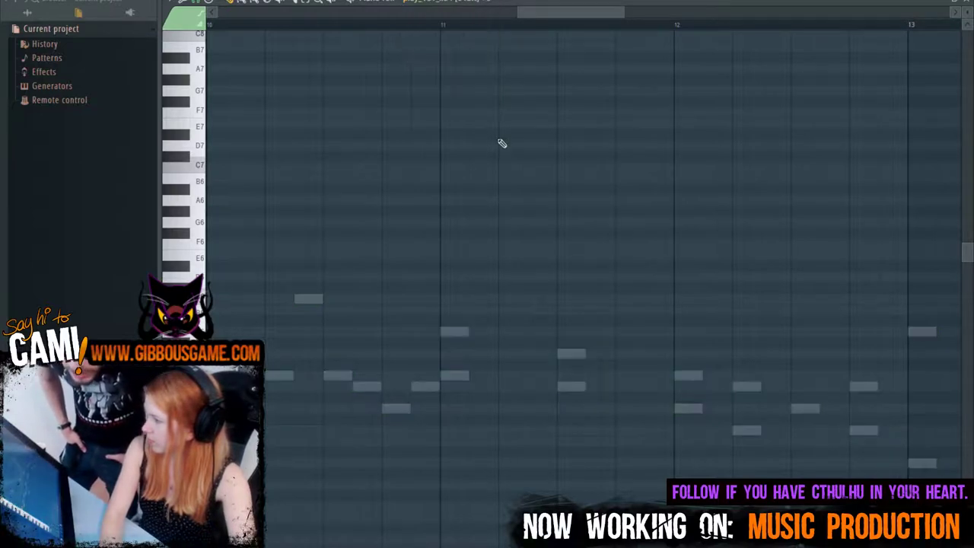
# Step: Show bars 5 to 14 in the piano roll and look through the play_VST_x64 channels, ending on play_VST_x64 [64bit] #2
pyautogui.scroll(6, 518, 157)
pyautogui.scroll(-2, 531, 162)
pyautogui.moveTo(561, 14); pyautogui.dragTo(431, 69)
pyautogui.scroll(-6, 509, 120)
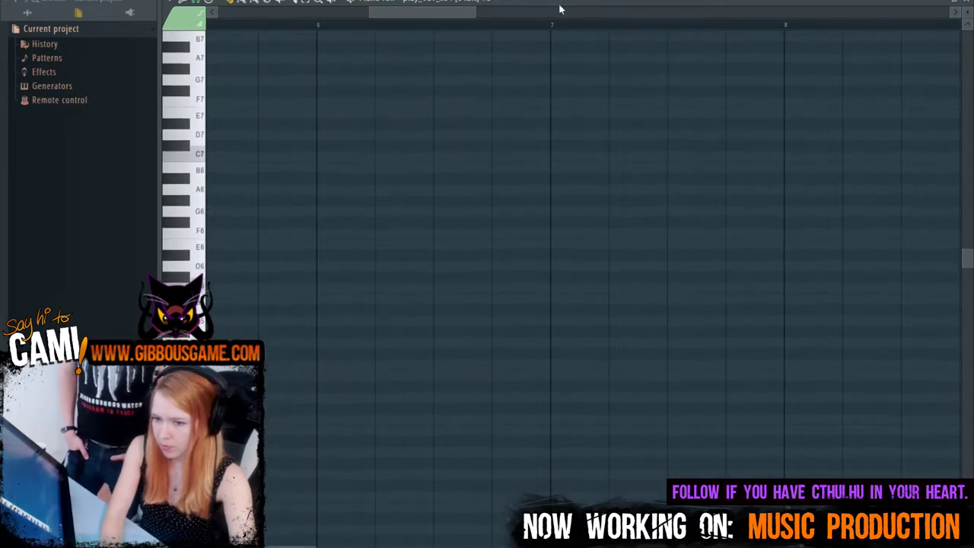
pyautogui.moveTo(475, 12); pyautogui.dragTo(645, 12)
pyautogui.moveTo(368, 12); pyautogui.dragTo(351, 17)
pyautogui.press('space')
pyautogui.click(477, 5)
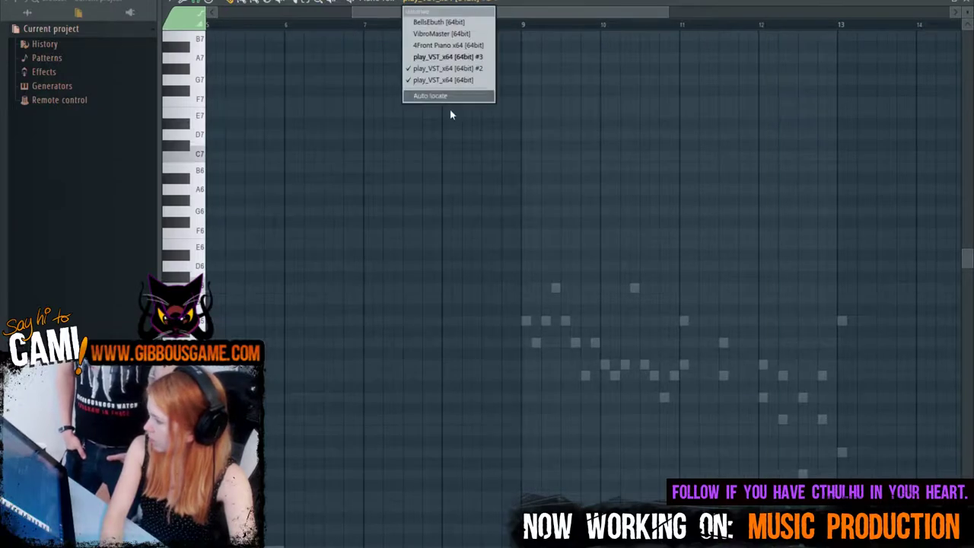
pyautogui.click(462, 57)
pyautogui.click(480, 2)
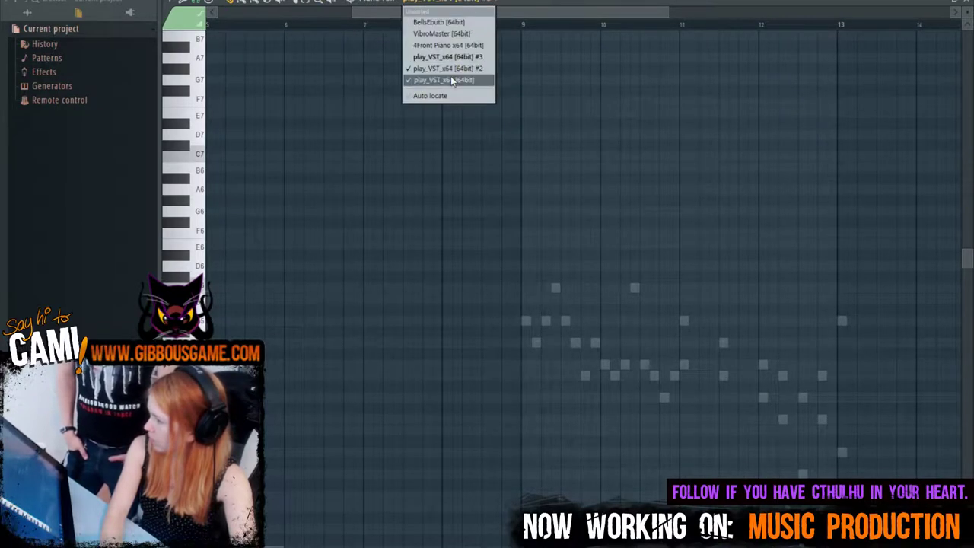
pyautogui.click(450, 79)
pyautogui.click(461, 12)
pyautogui.click(454, 66)
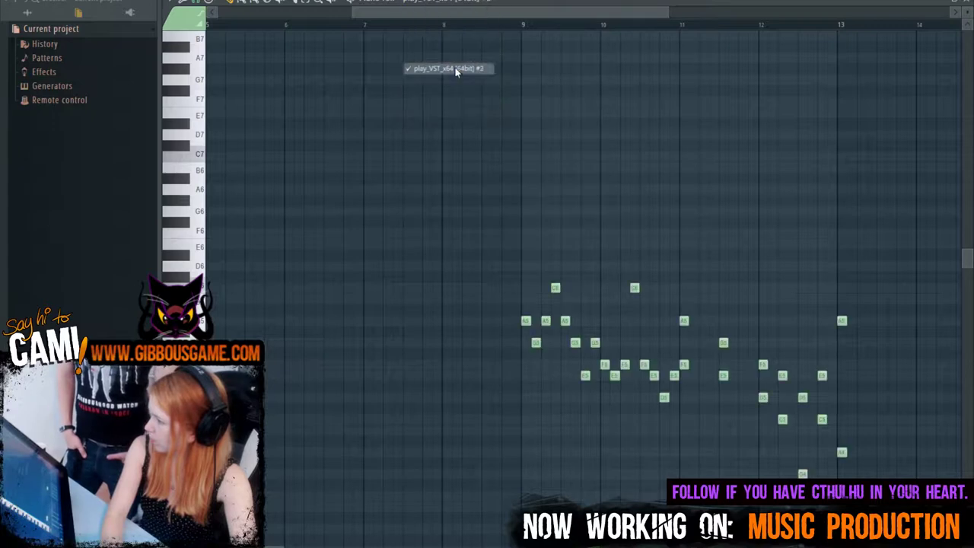
# Step: Play the play_VST_x64 #2 melody from about bar 9, and show bars 1 to 17 in the piano roll
pyautogui.press('space')
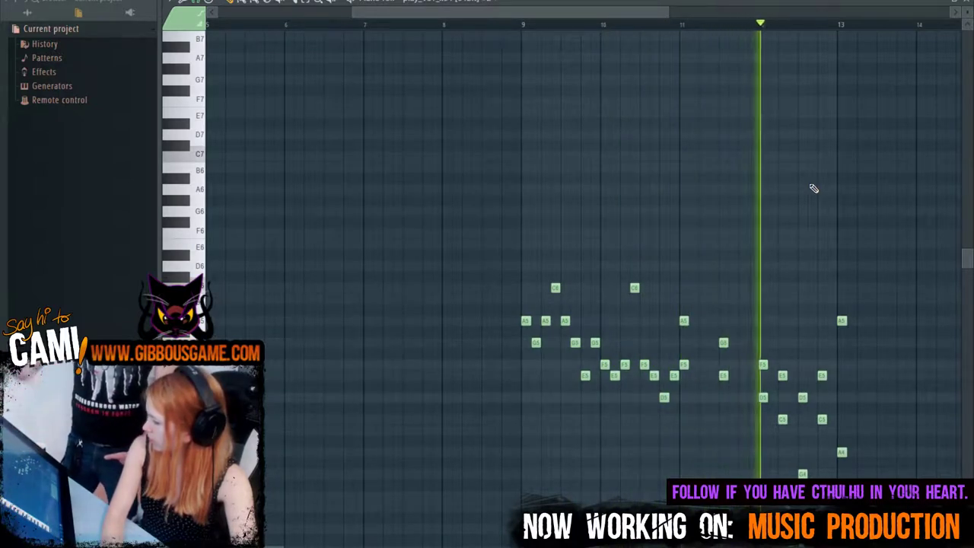
pyautogui.press('space')
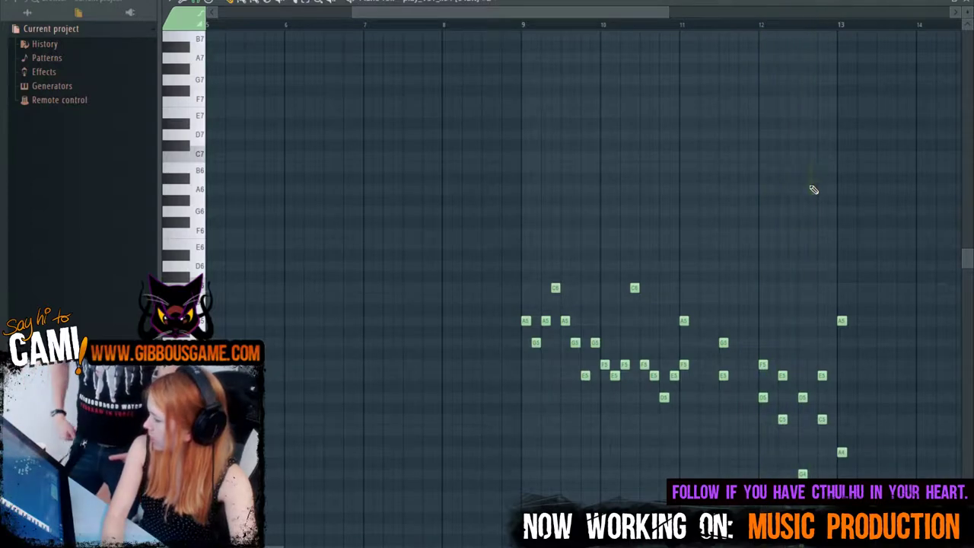
pyautogui.hscroll(4, 647, 76)
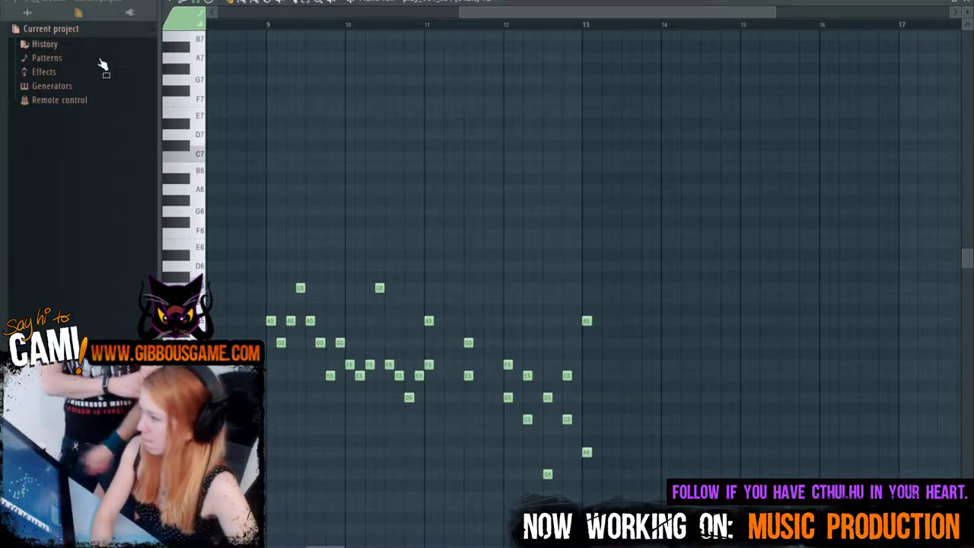
pyautogui.moveTo(455, 12); pyautogui.dragTo(217, 11)
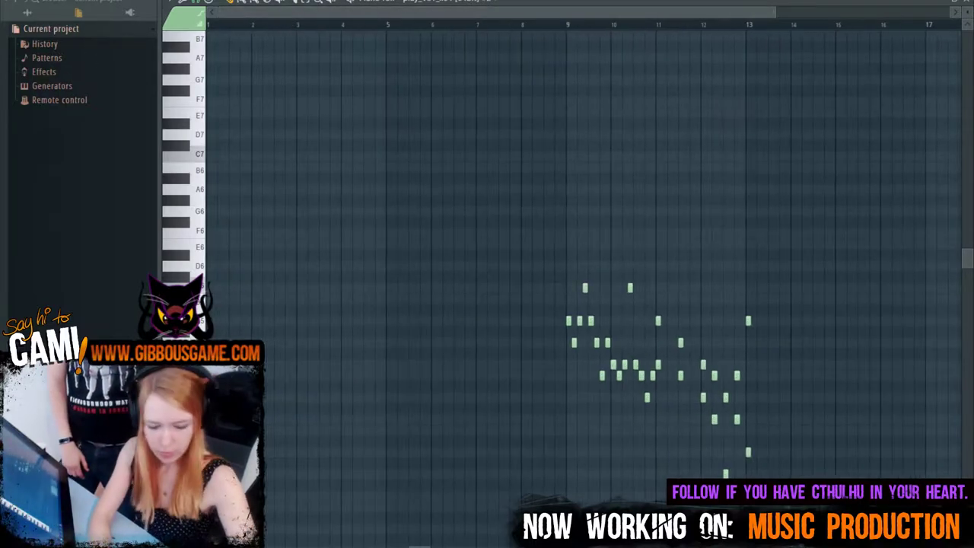
# Step: Show the whole arrangement in the playlist and play it from bar 1 to about bar 36
pyautogui.press('F9')
pyautogui.press('F5')
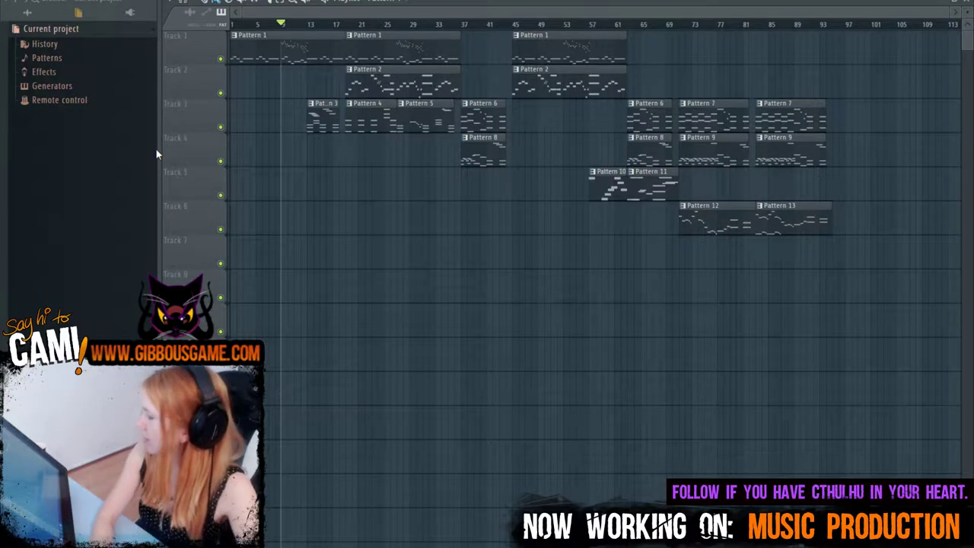
pyautogui.click(628, 26)
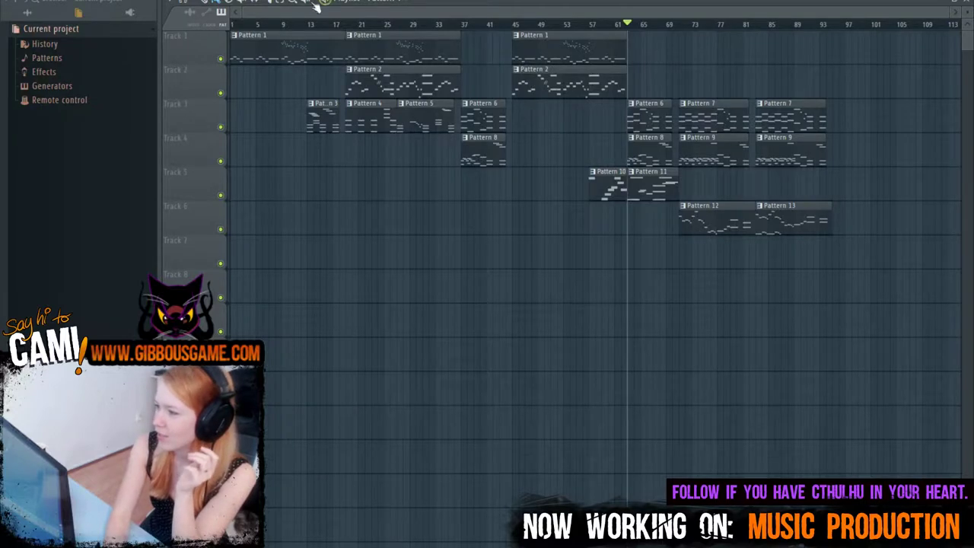
pyautogui.click(232, 25)
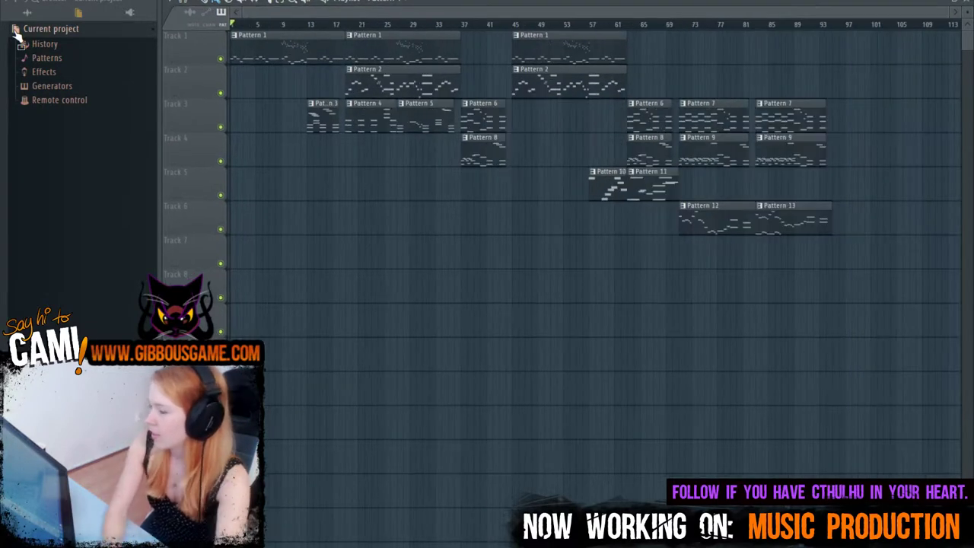
pyautogui.press('space')
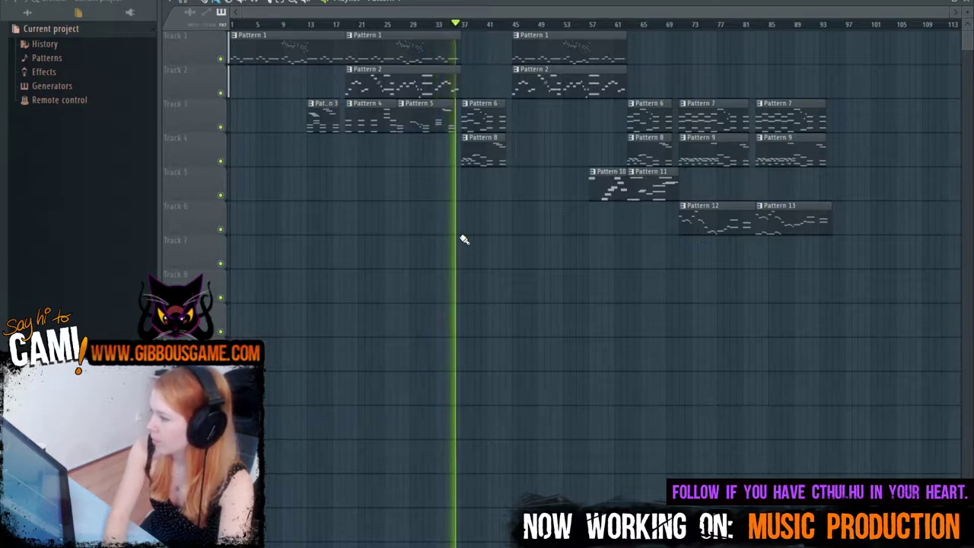
pyautogui.press('space')
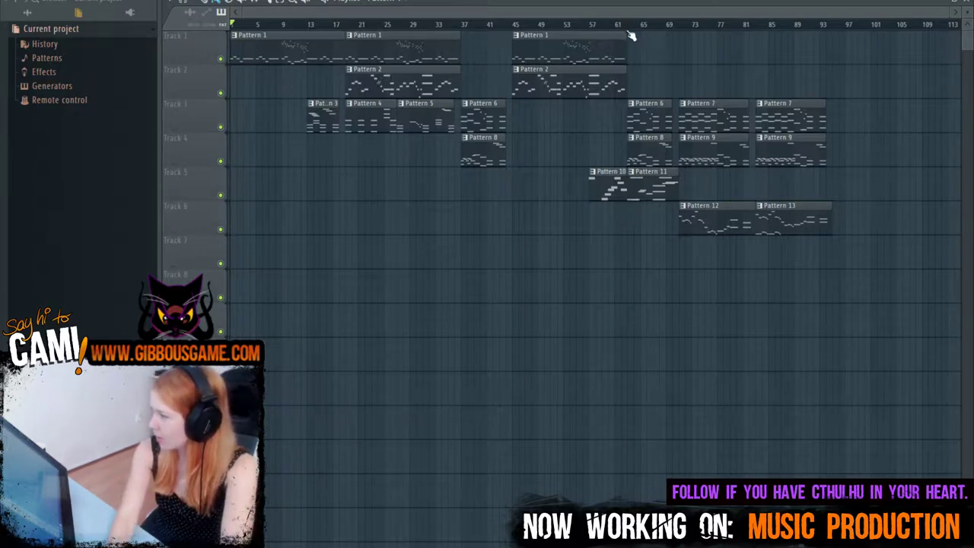
# Step: Move the song position to bar 63 and play the arrangement to the end of Pattern 13
pyautogui.click(597, 27)
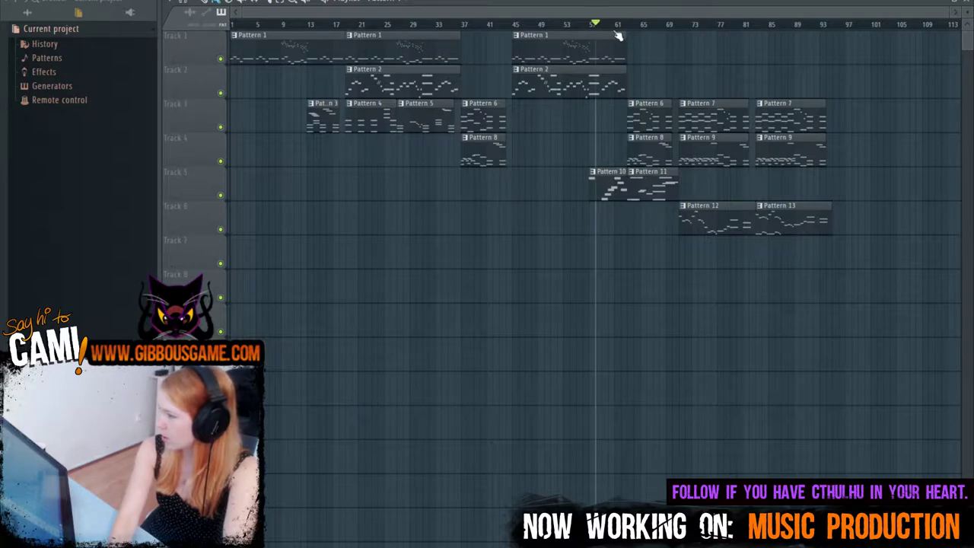
pyautogui.click(583, 27)
pyautogui.click(629, 24)
pyautogui.press('space')
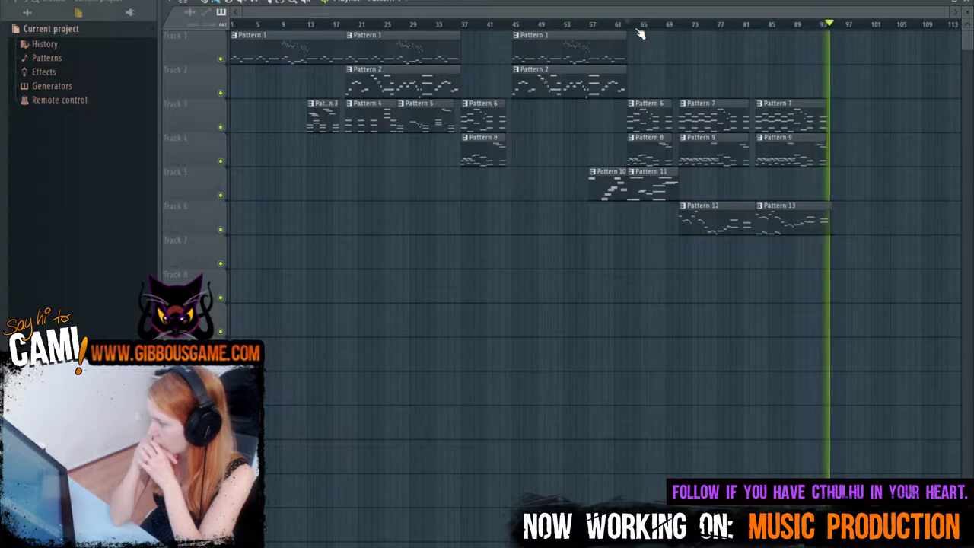
pyautogui.press('space')
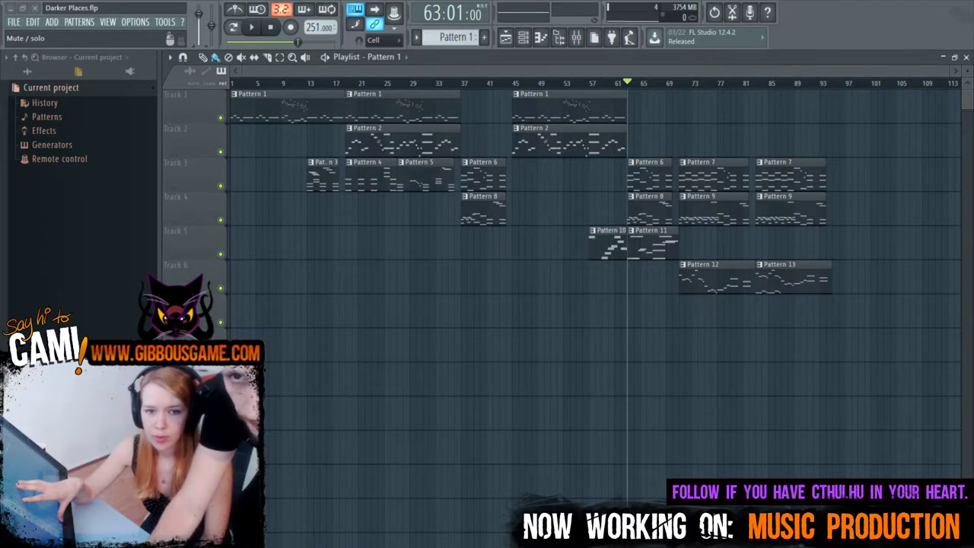
# Step: Switch the song position display to minutes and seconds and replay the section from bar 63
pyautogui.click(438, 16)
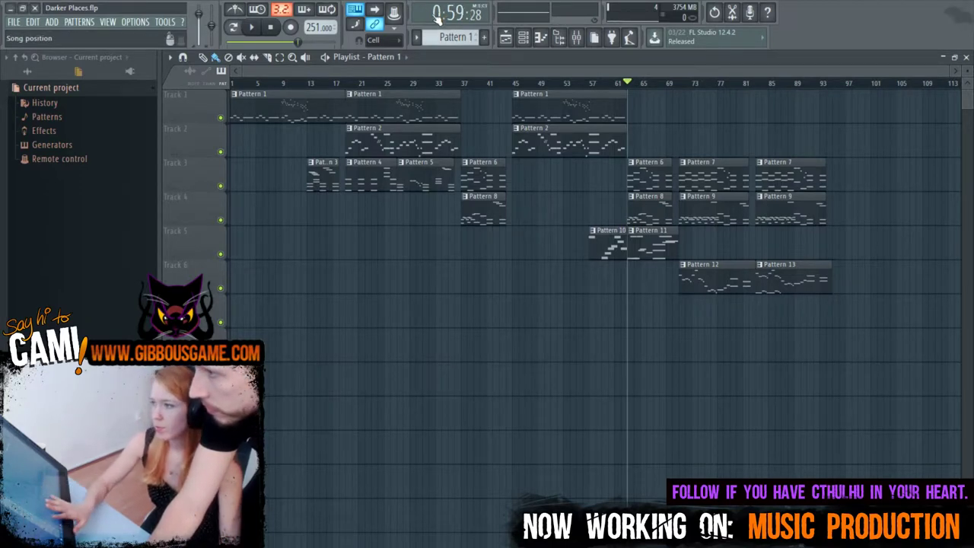
pyautogui.press('space')
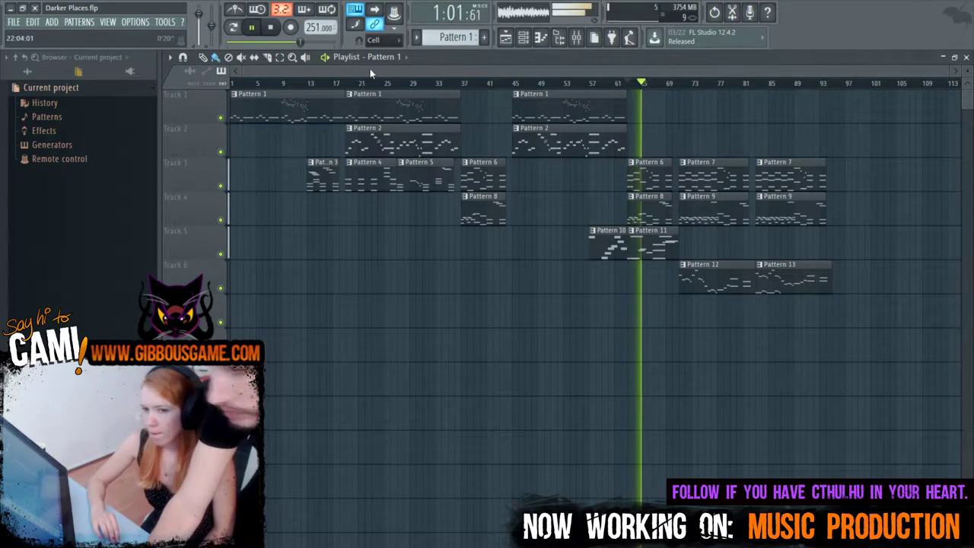
pyautogui.press('space')
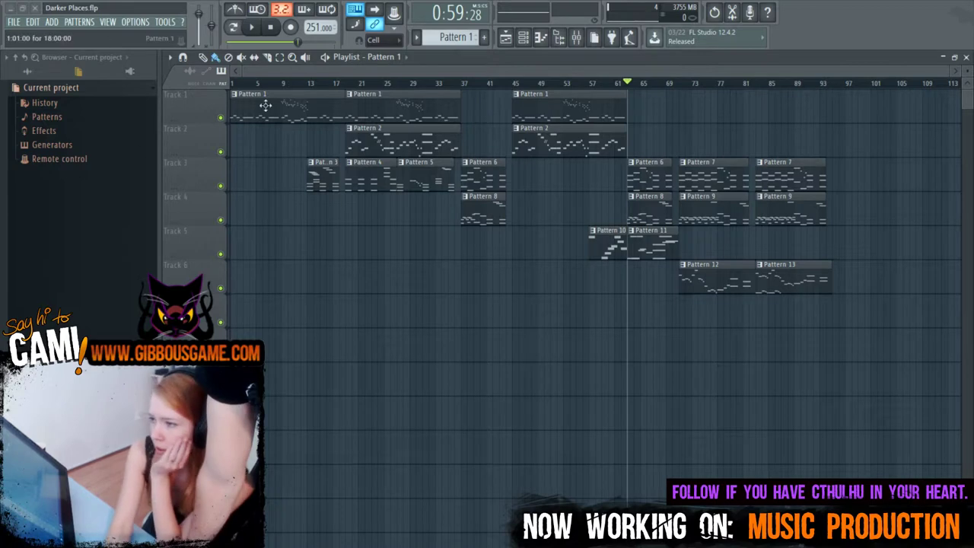
# Step: Open the recent project evil piano.flp without saving Darker Places.flp, and play it from the start
pyautogui.click(14, 22)
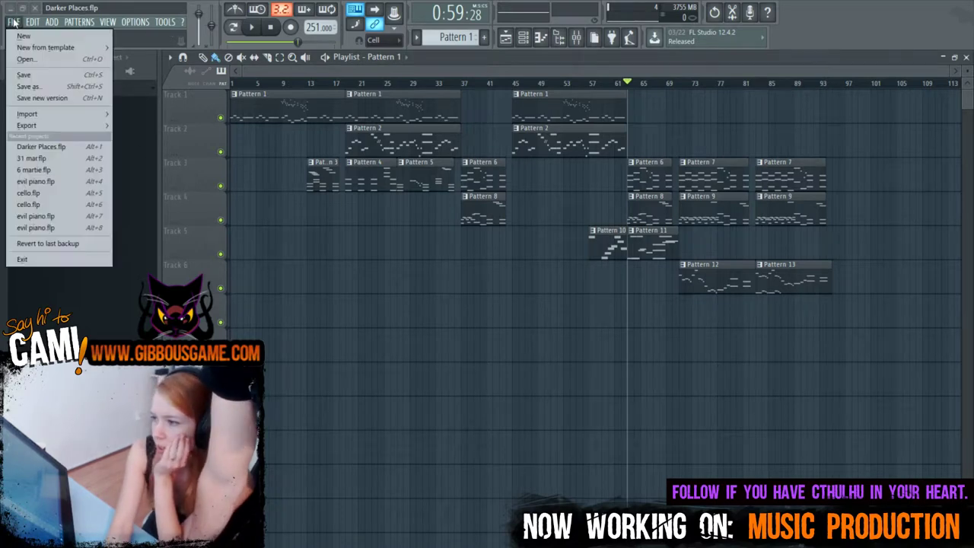
pyautogui.click(53, 183)
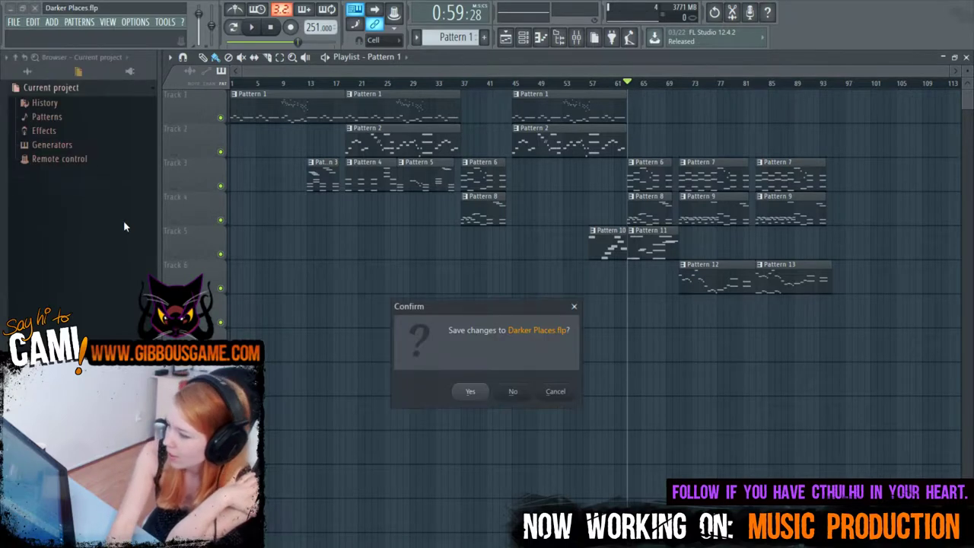
pyautogui.click(514, 394)
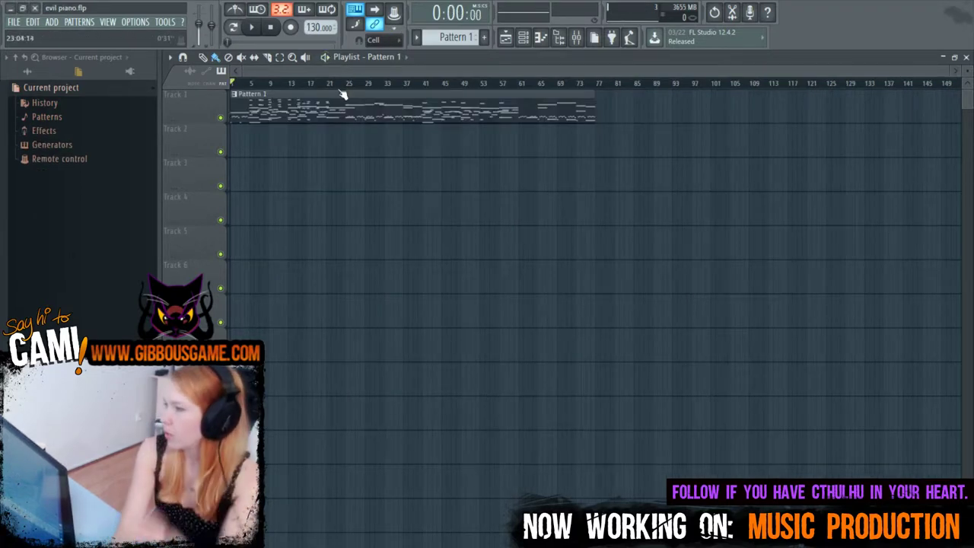
pyautogui.press('space')
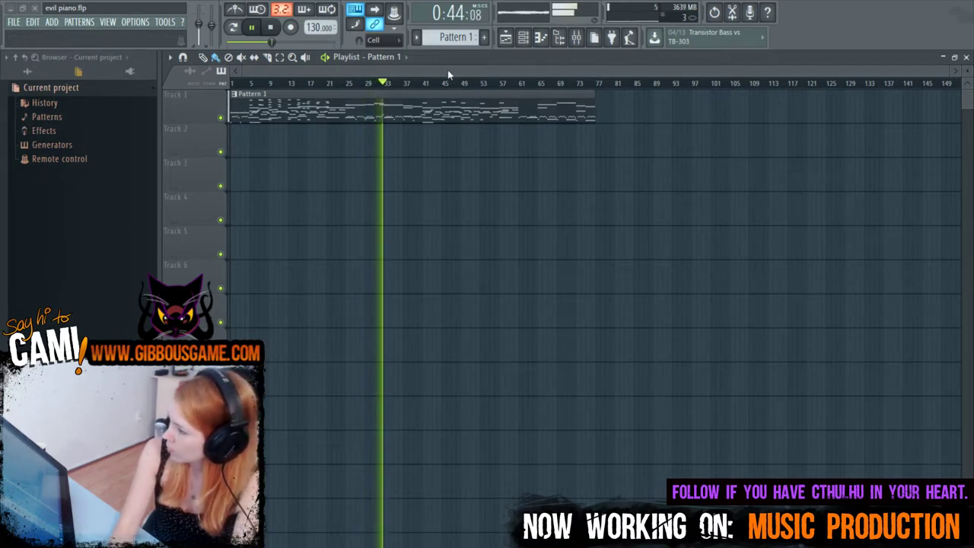
# Step: Show the piano channel's notes in the piano roll and follow them up to about bar 73 during playback
pyautogui.press('F6')
pyautogui.click(428, 399)
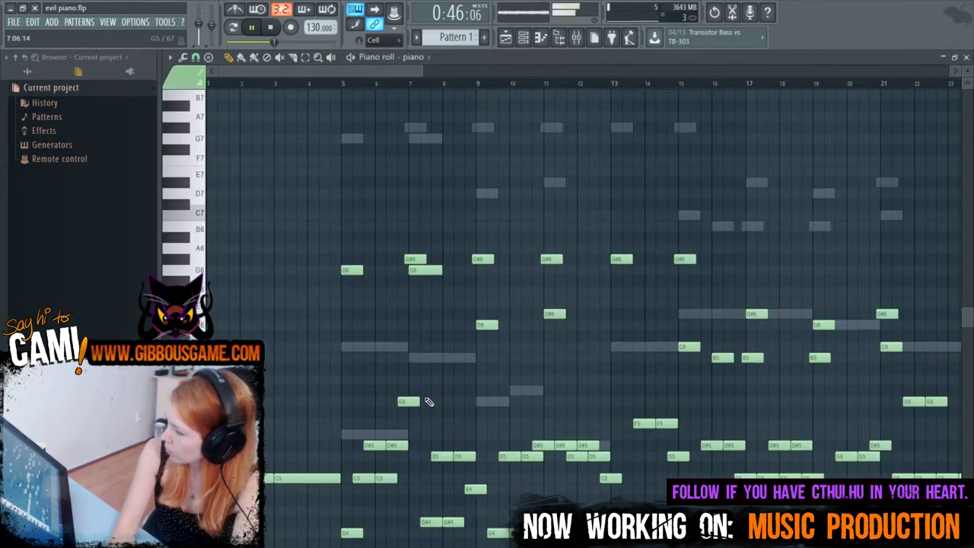
pyautogui.scroll(-3, 615, 135)
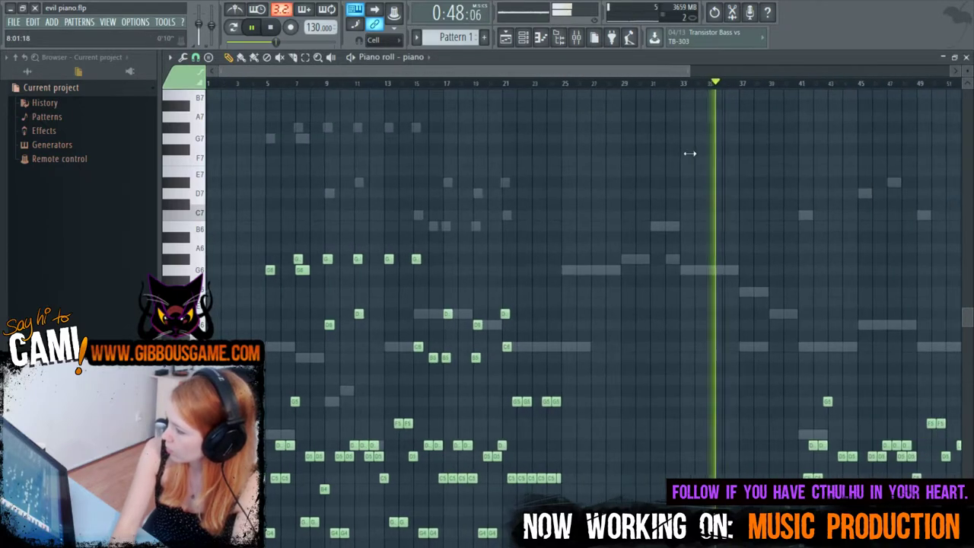
pyautogui.scroll(-4, 680, 156)
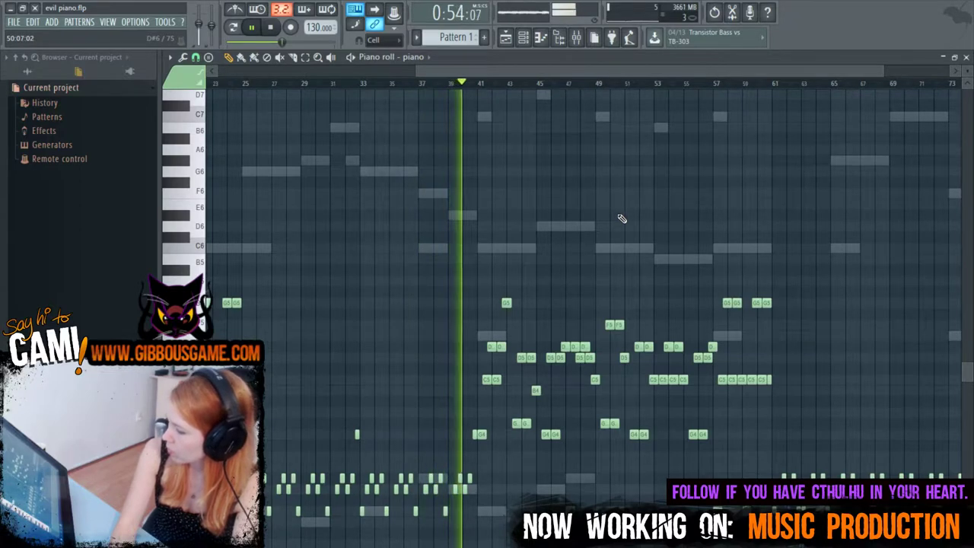
pyautogui.scroll(-2, 622, 218)
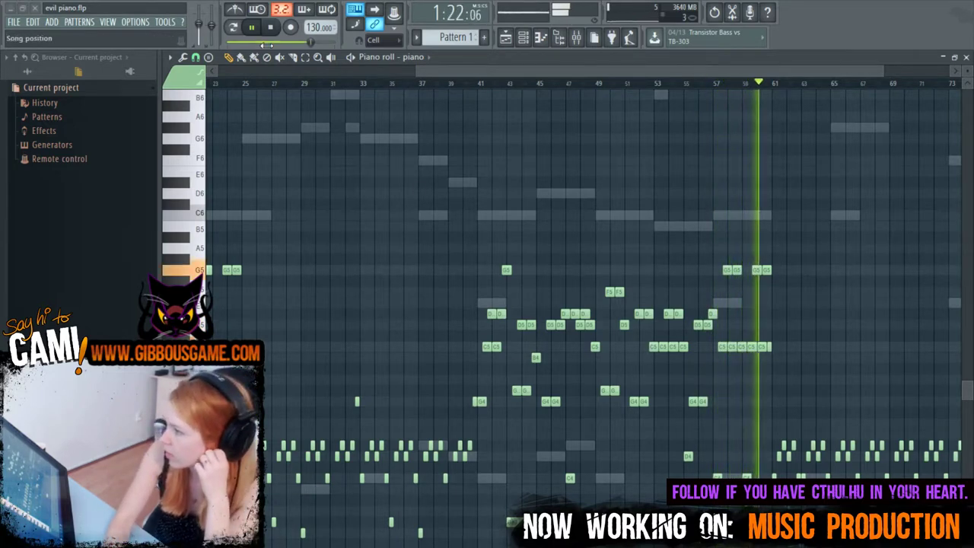
# Step: Lower the piano channel's volume and adjust the violin channel's volume to 50% in the channel rack
pyautogui.press('F6')
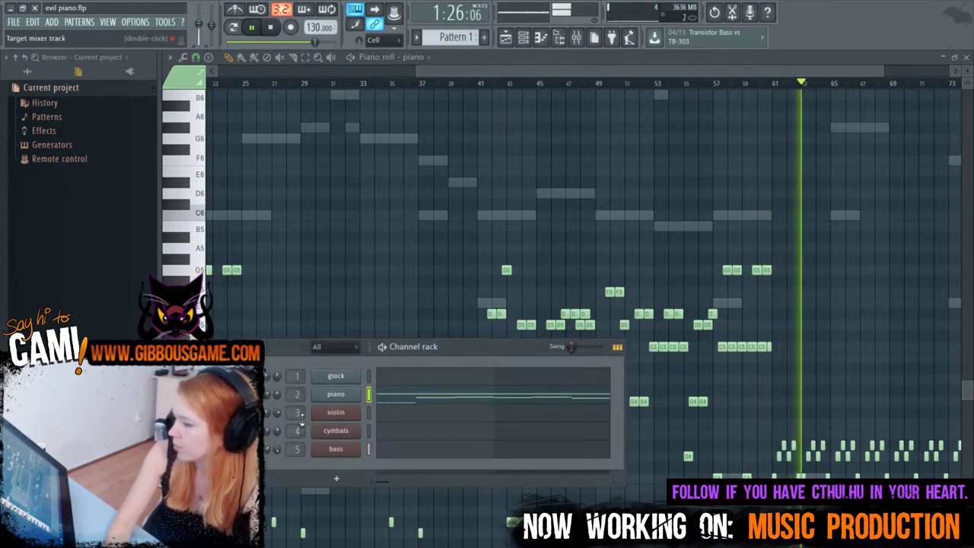
pyautogui.moveTo(279, 395); pyautogui.dragTo(278, 407)
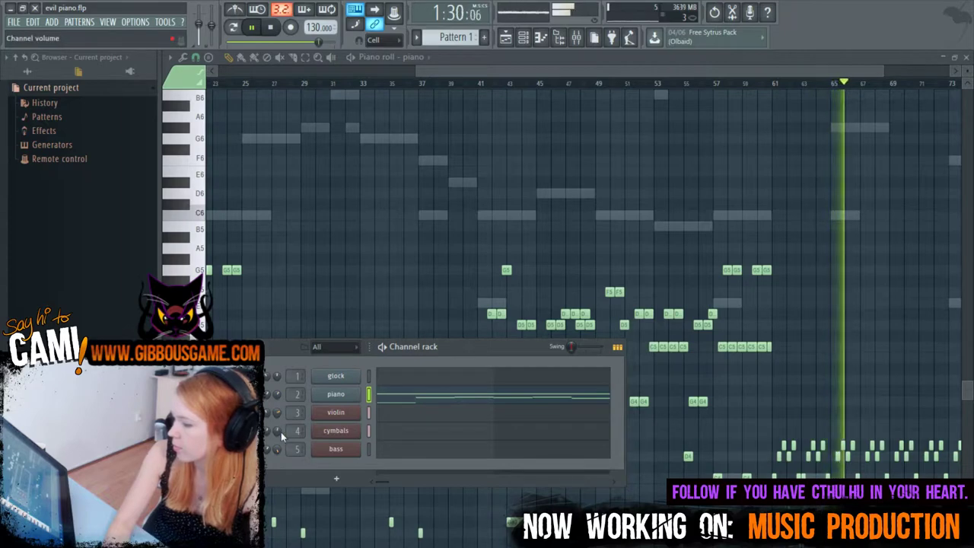
pyautogui.moveTo(277, 413); pyautogui.dragTo(277, 409)
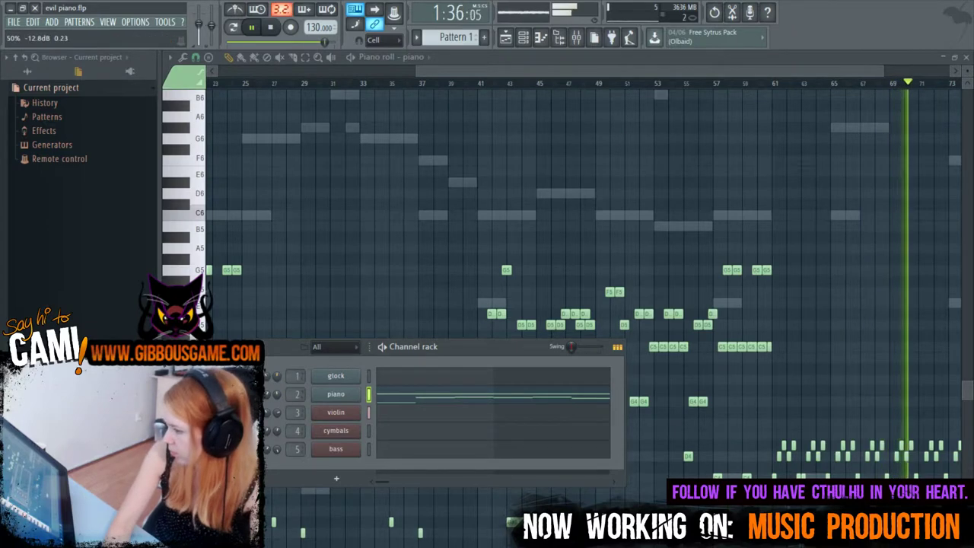
# Step: Show bars 1 to 81 of the piano part, play them from the start, and check which channels sound
pyautogui.moveTo(414, 71); pyautogui.dragTo(221, 70)
pyautogui.moveTo(883, 71); pyautogui.dragTo(951, 71)
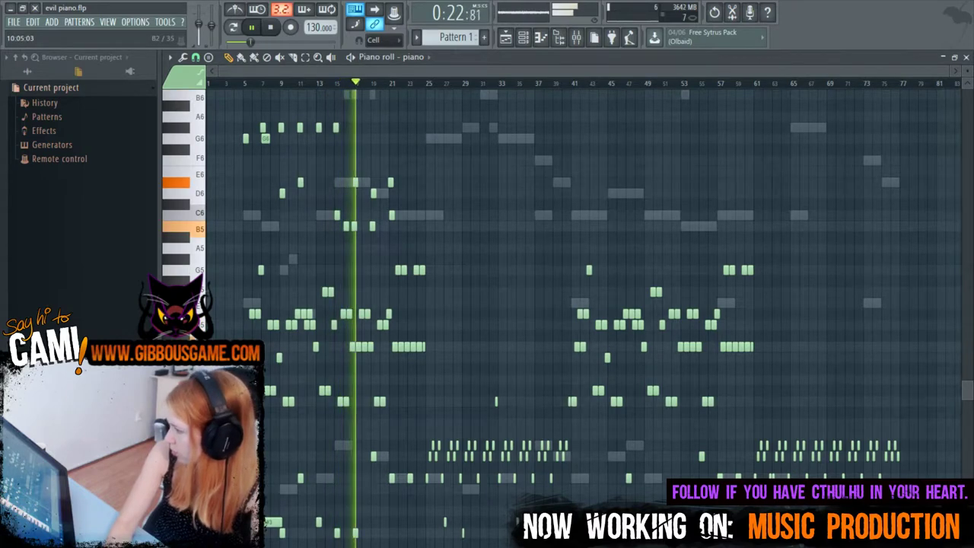
pyautogui.press('F6')
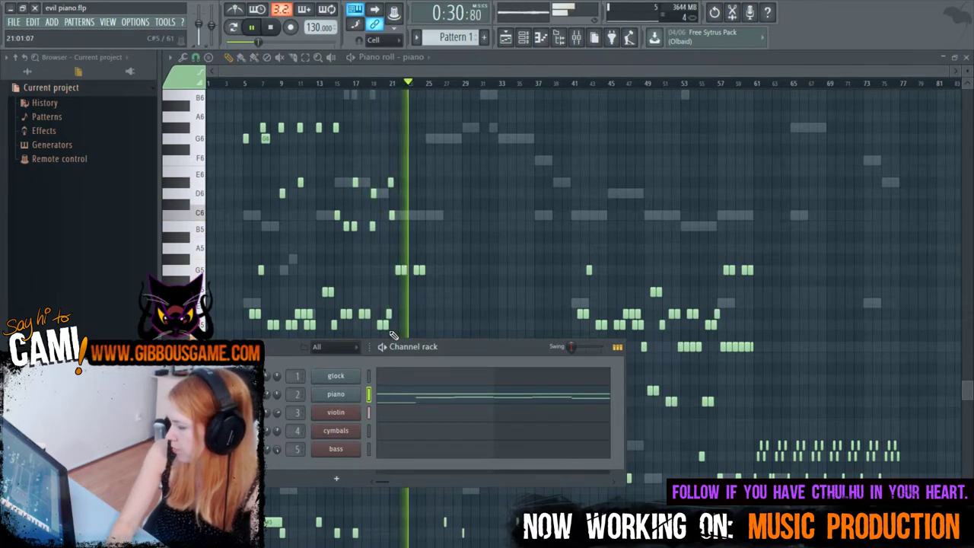
pyautogui.press('space')
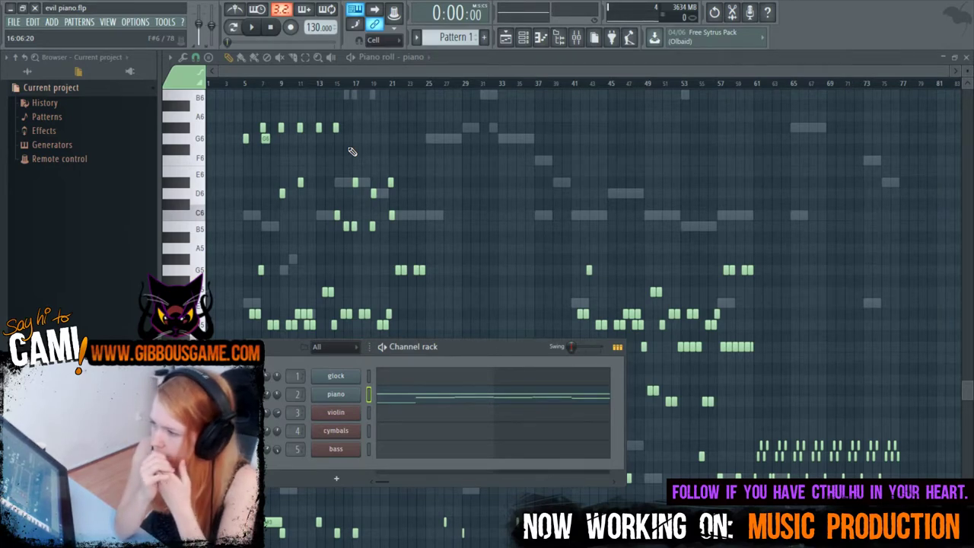
# Step: Save the changes to evil piano.flp, open the recent project cello.flp, and show its playlist without other windows
pyautogui.click(14, 22)
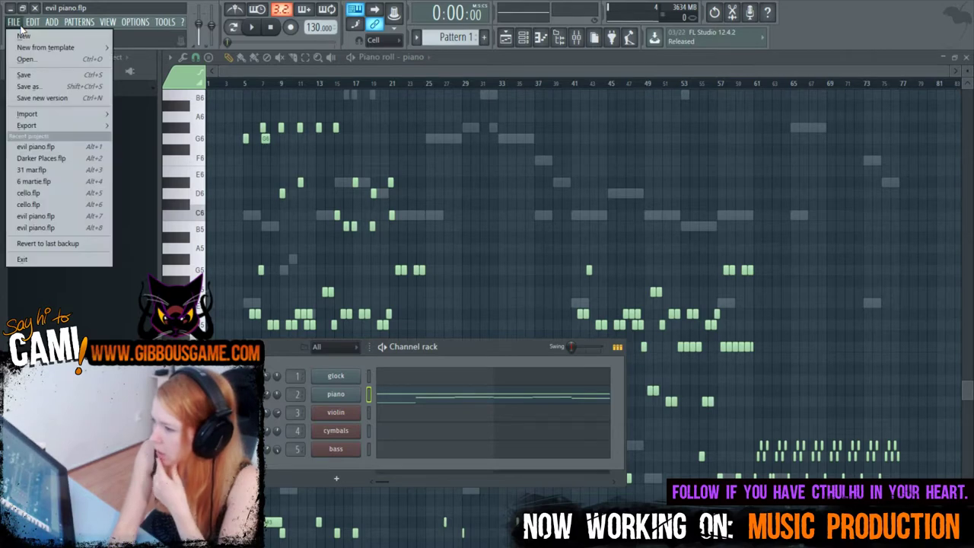
pyautogui.click(66, 195)
pyautogui.click(465, 392)
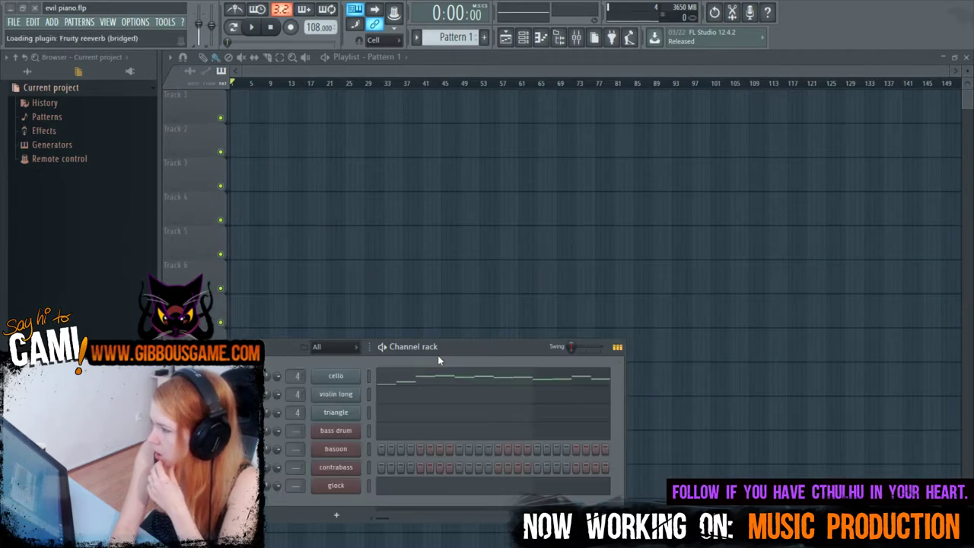
pyautogui.press('F12')
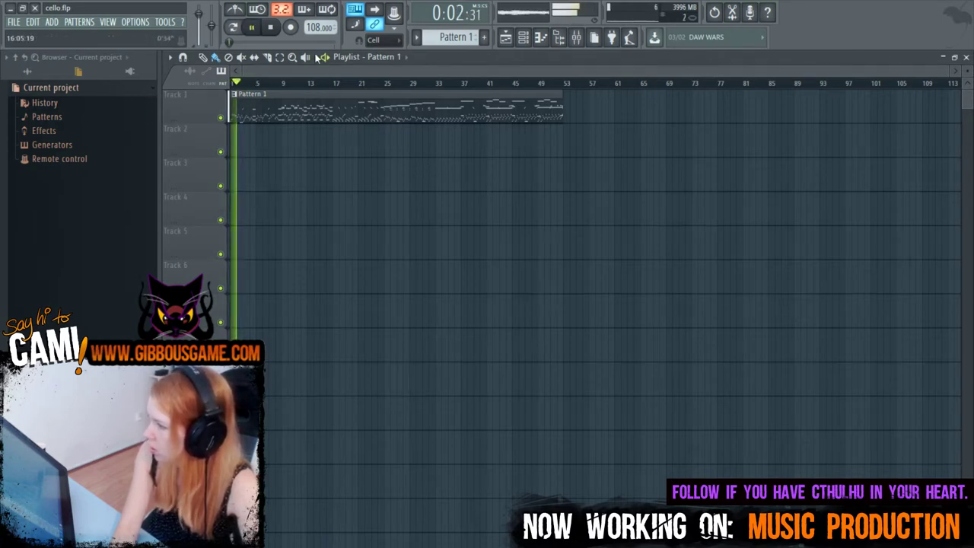
# Step: Inspect the violin long instrument's settings and show the contrabass channel of Pattern 1 in the piano roll
pyautogui.moveTo(336, 84); pyautogui.dragTo(162, 86)
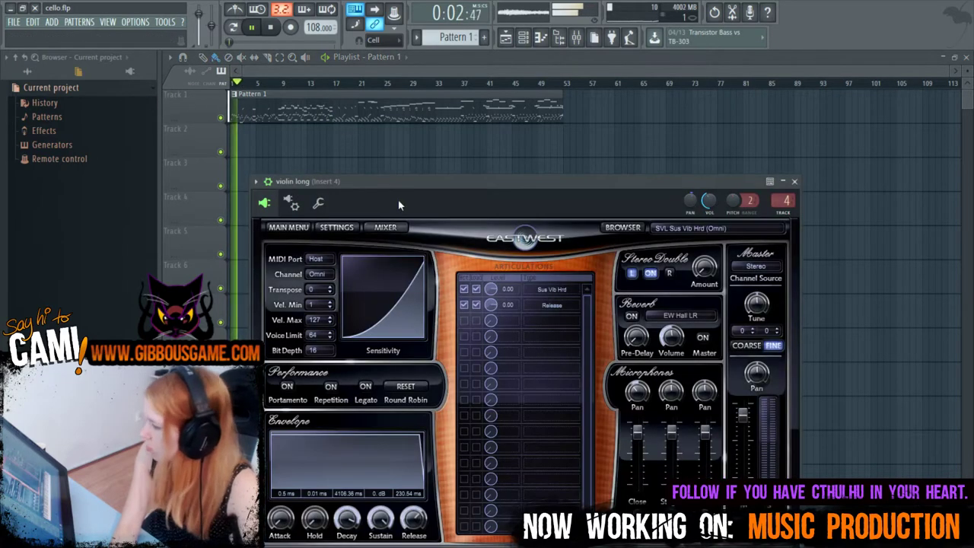
pyautogui.press('F6')
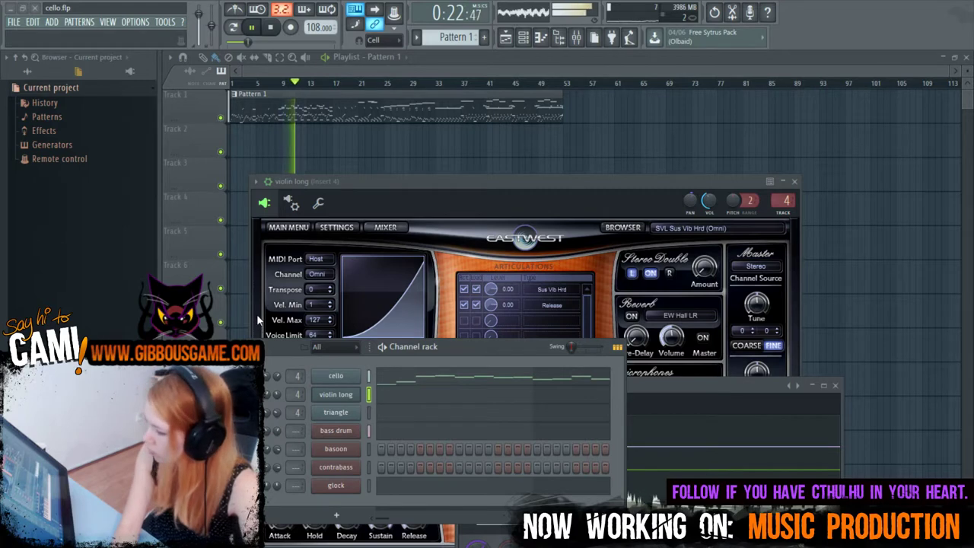
pyautogui.rightClick(339, 470)
pyautogui.click(401, 469)
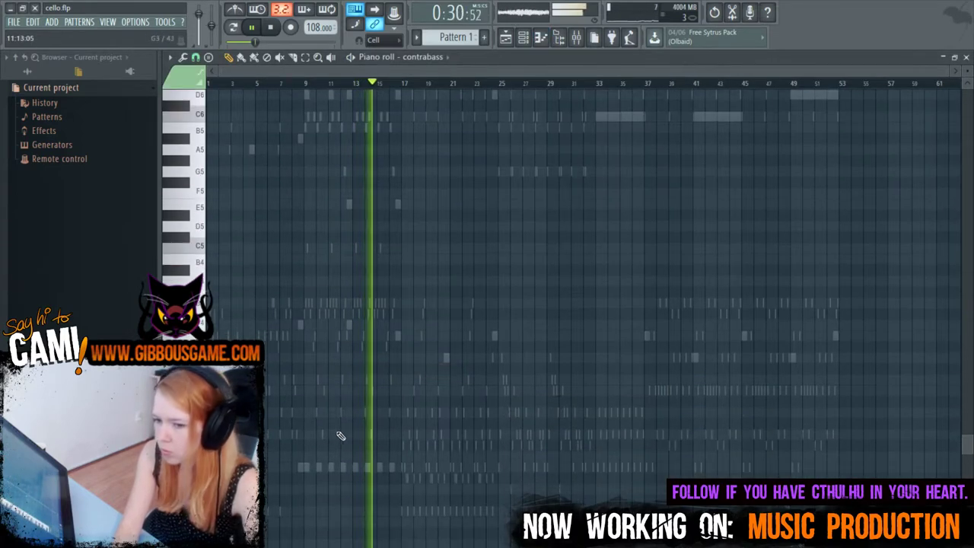
pyautogui.scroll(-2, 335, 441)
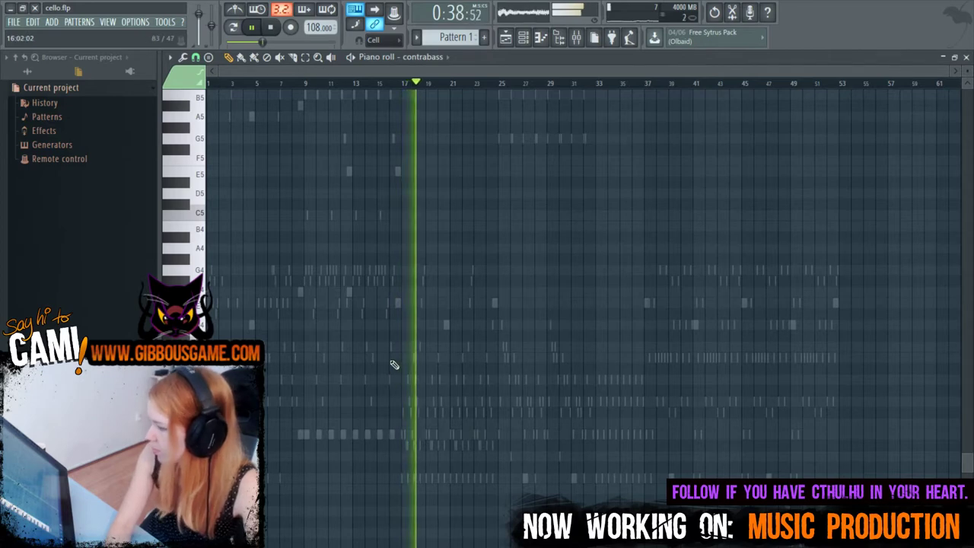
# Step: Check the sounding channels, show the cello channel in the piano roll, and play its notes through bar 52
pyautogui.press('F6')
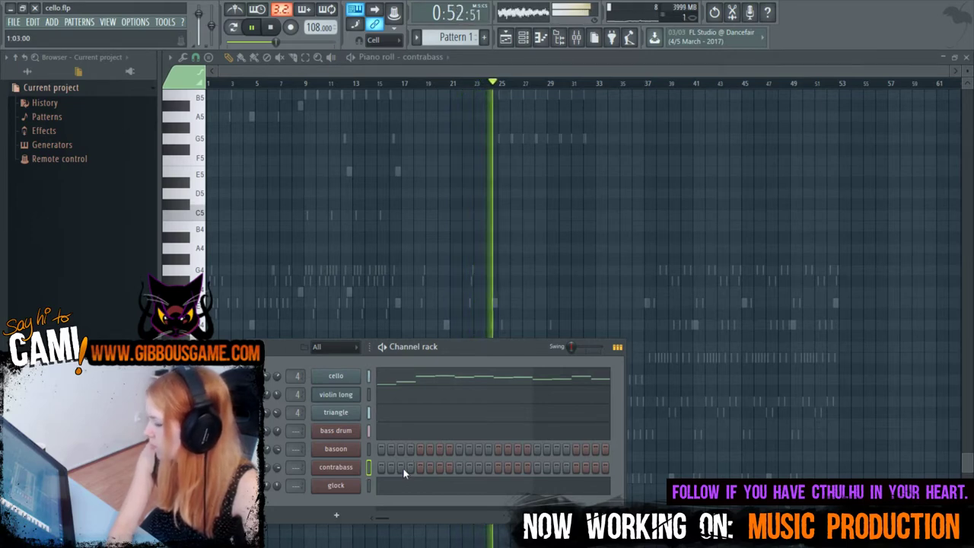
pyautogui.press('F6')
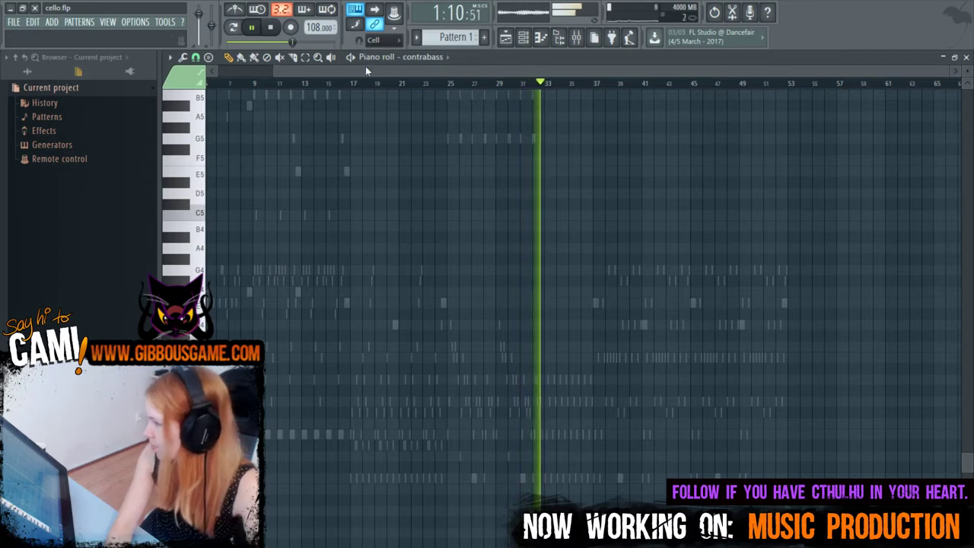
pyautogui.moveTo(365, 69); pyautogui.dragTo(380, 91)
pyautogui.moveTo(496, 134); pyautogui.dragTo(513, 150)
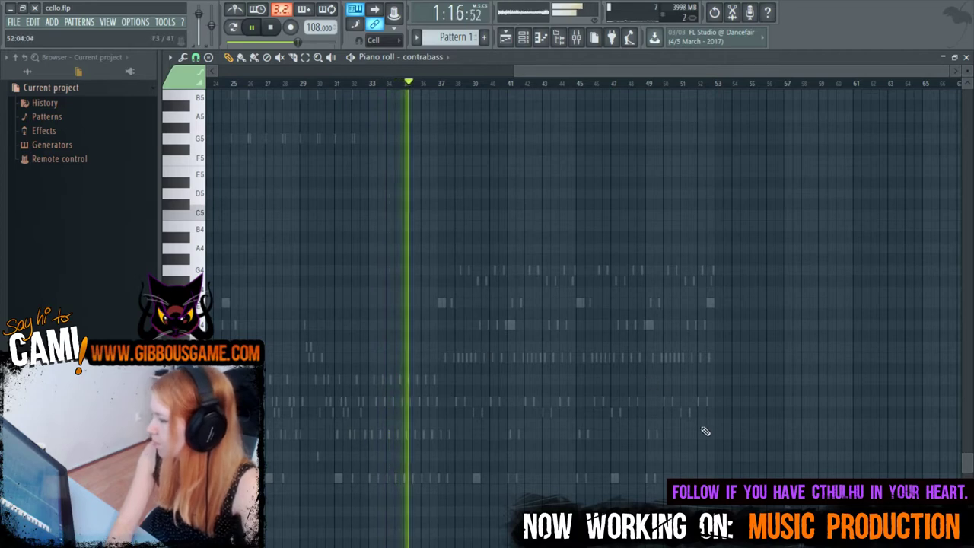
pyautogui.press('F6')
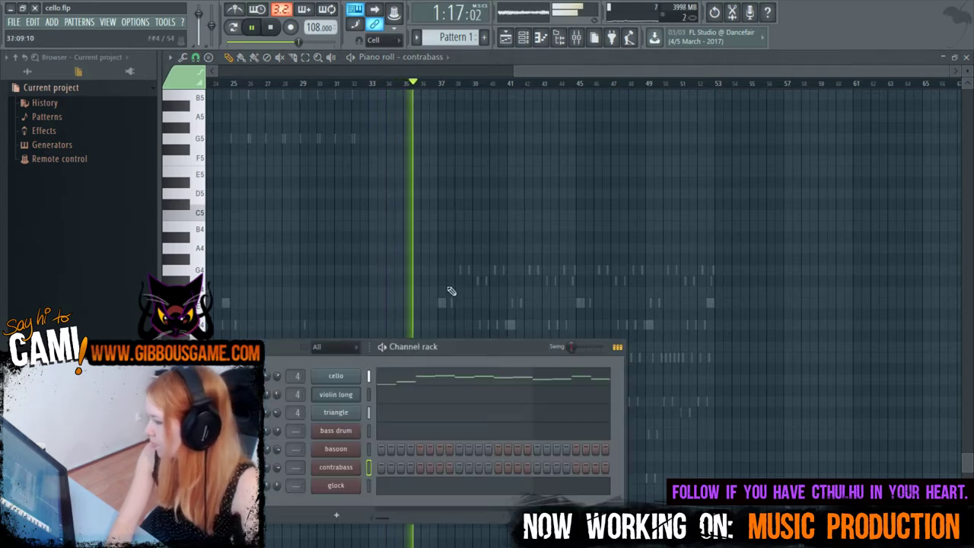
pyautogui.click(502, 380)
pyautogui.moveTo(510, 71); pyautogui.dragTo(667, 109)
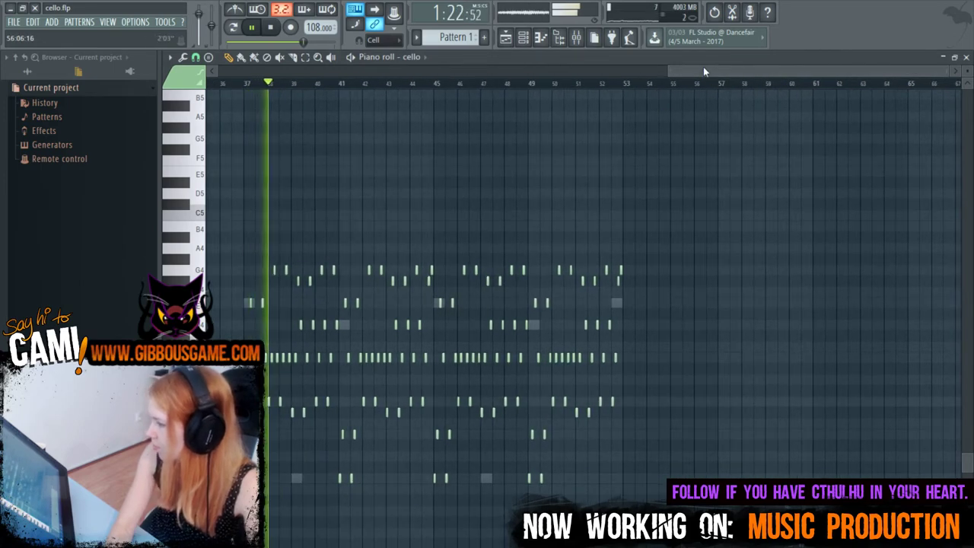
pyautogui.moveTo(704, 71); pyautogui.dragTo(665, 72)
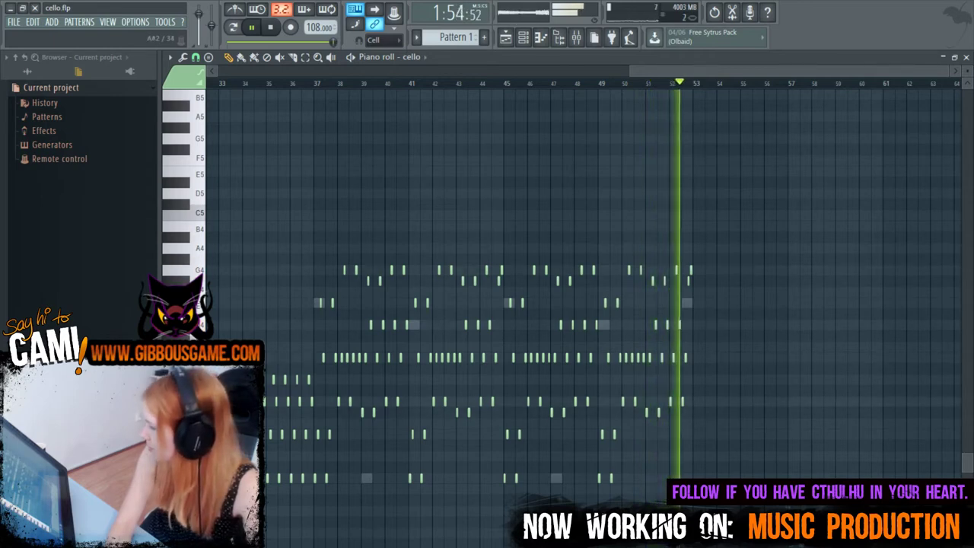
pyautogui.press('space')
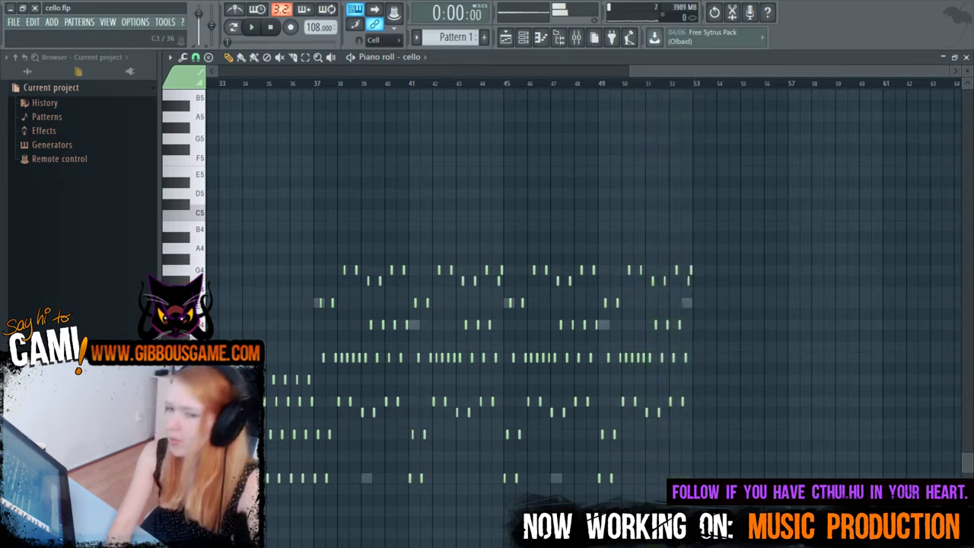